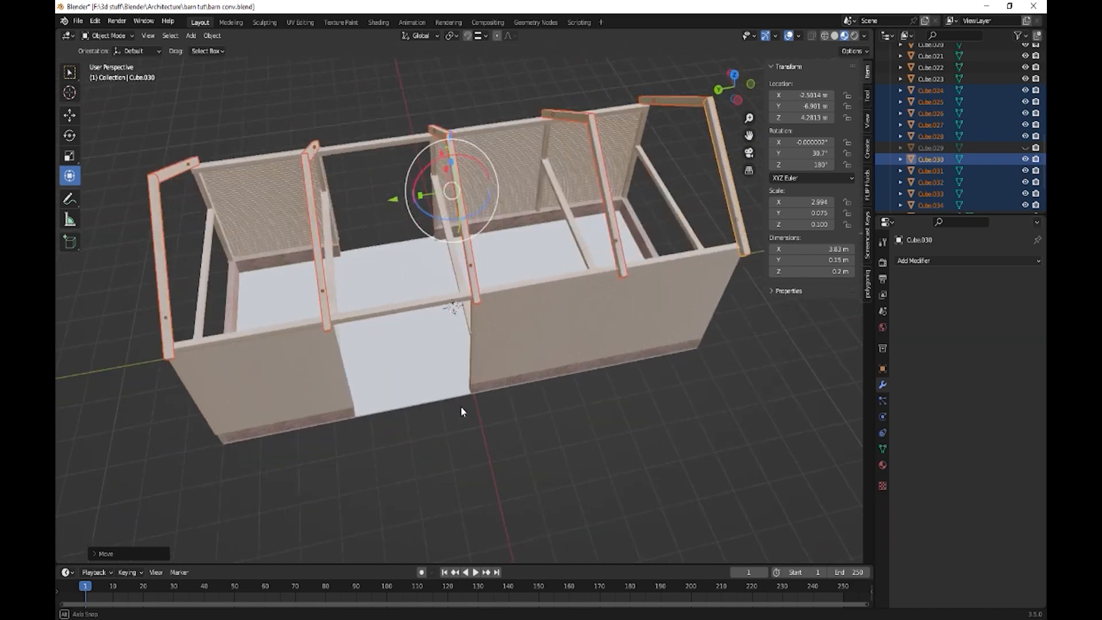
Duplicate the long beam along the wall top, lower the copy to about 2.52 m height, and shift it inward over the tie beams.
middle_click_drag(429, 362, 471, 332)
left_click(305, 199)
middle_click_drag(305, 199, 411, 283)
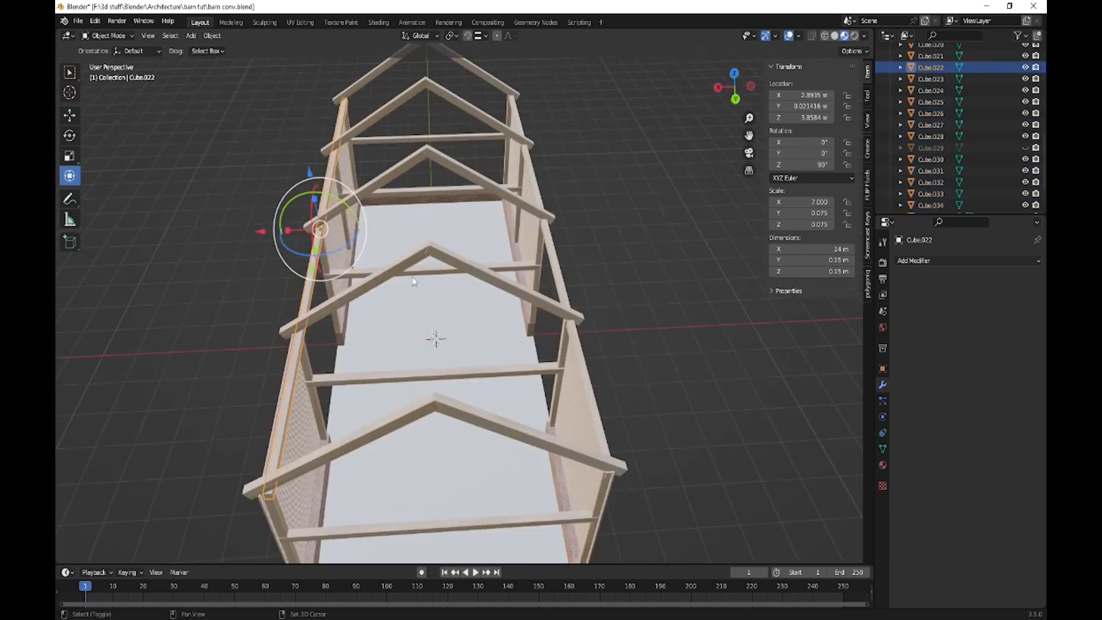
key("shift+d")
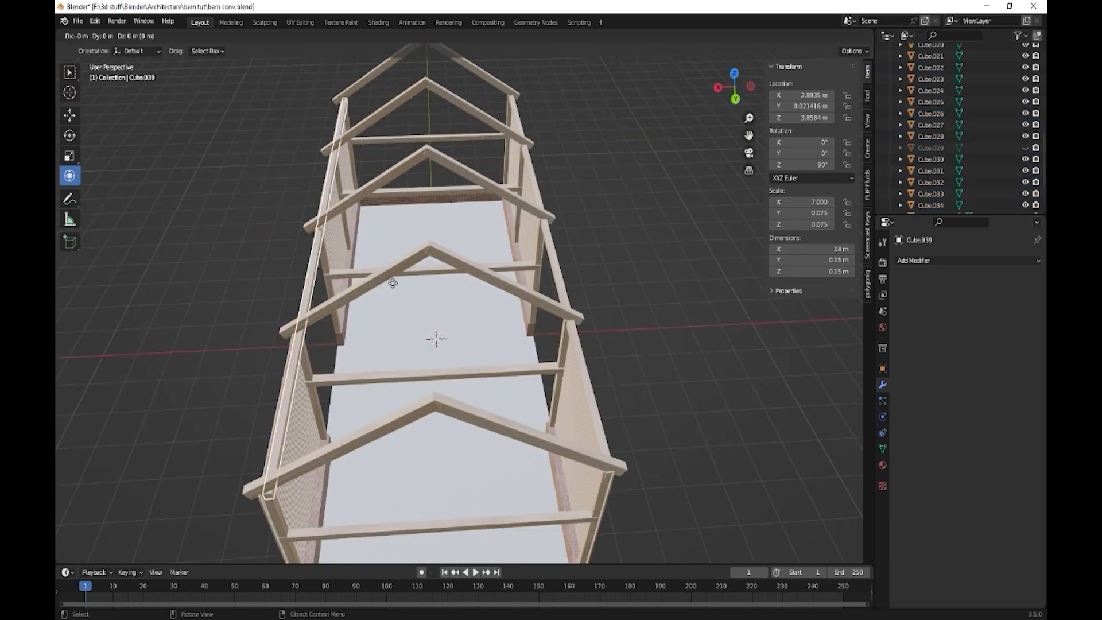
key("z")
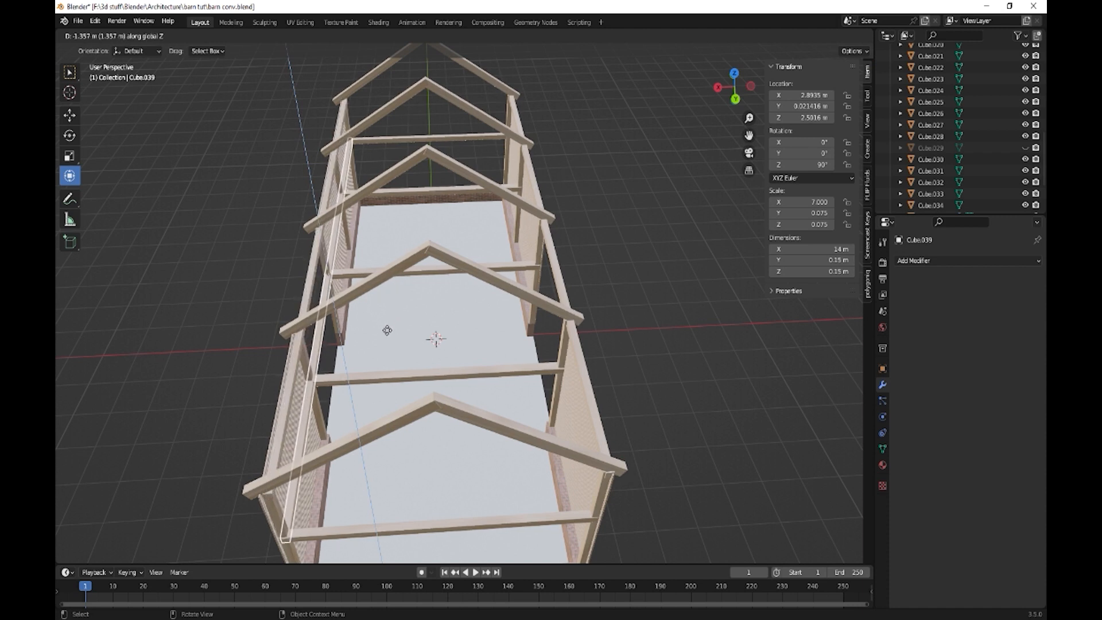
left_click(387, 330)
left_click_drag(270, 274, 374, 277)
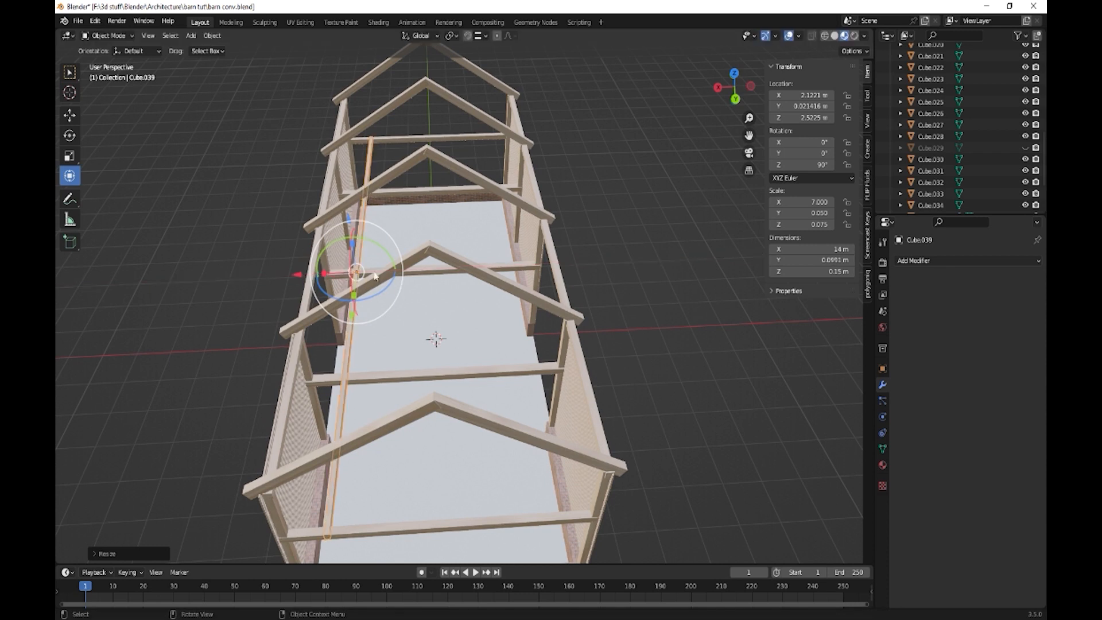
Set the copied beam's Y dimension to 0.1 m and shift it back towards the wall, to about 2.52 m in X.
left_click(837, 260)
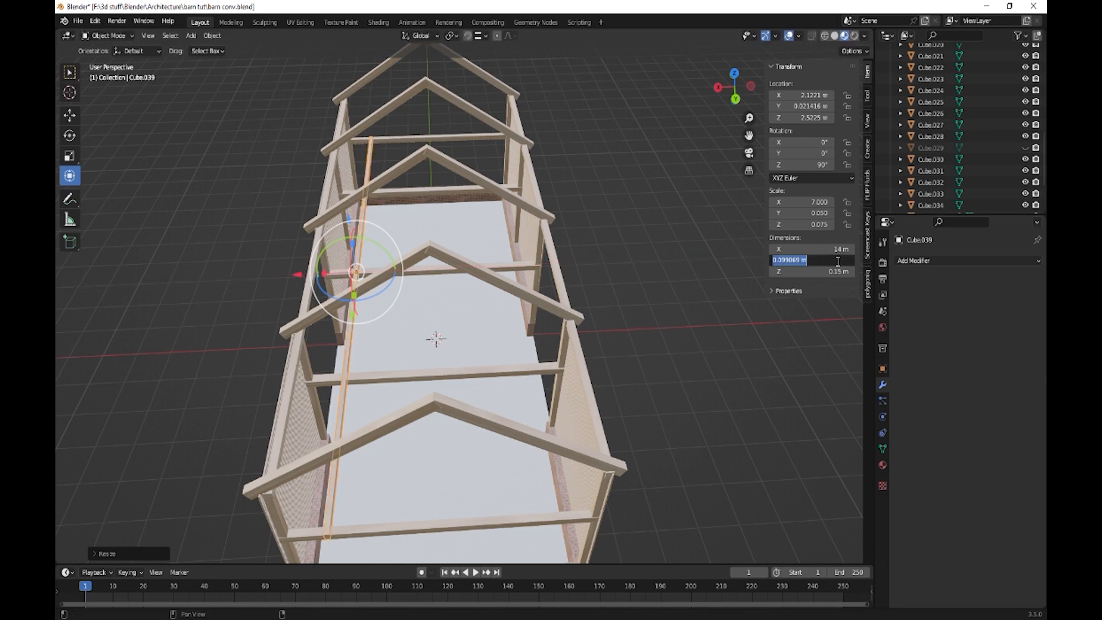
type("0.1")
key("Return")
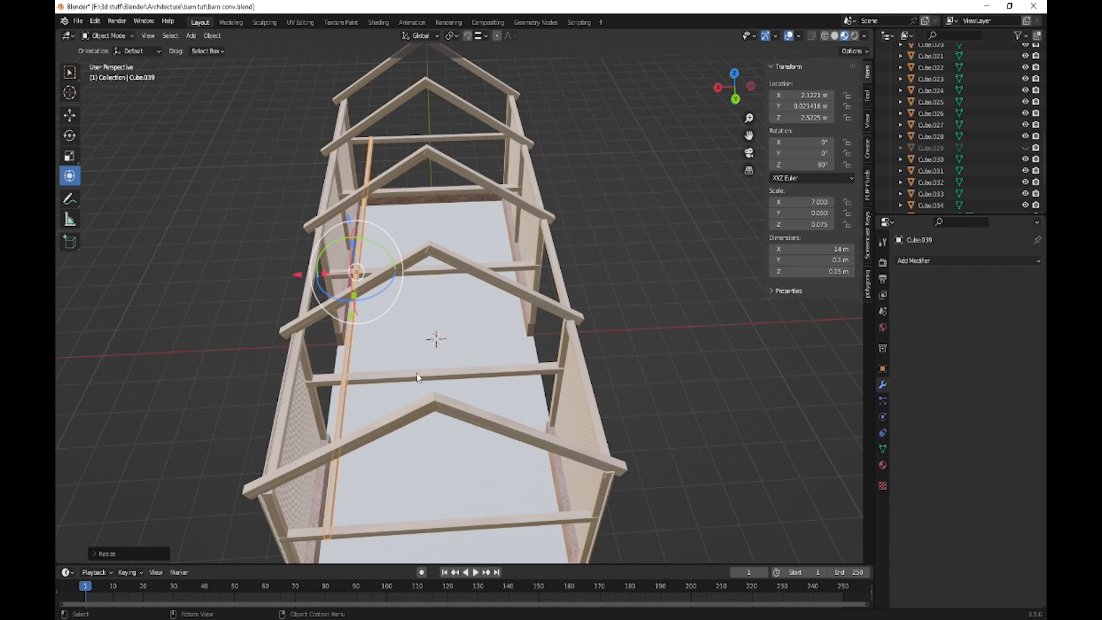
left_click_drag(298, 283, 281, 276)
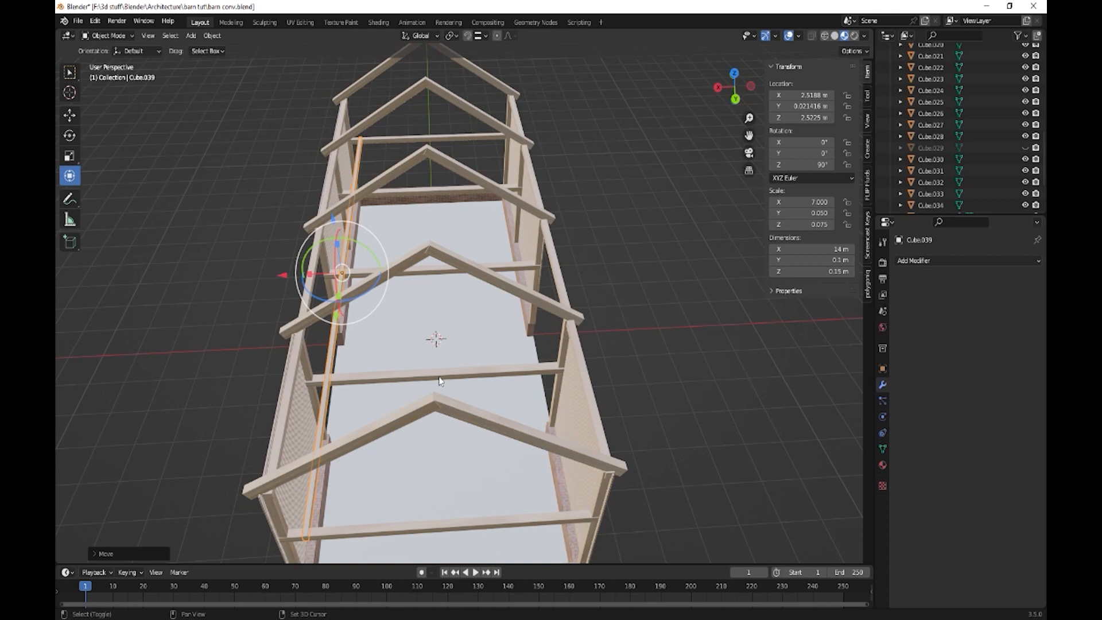
Duplicate the joist and place the copy about 0.6 m further inward along the X axis.
key("x")
key("shift+d")
key("g")
key("x")
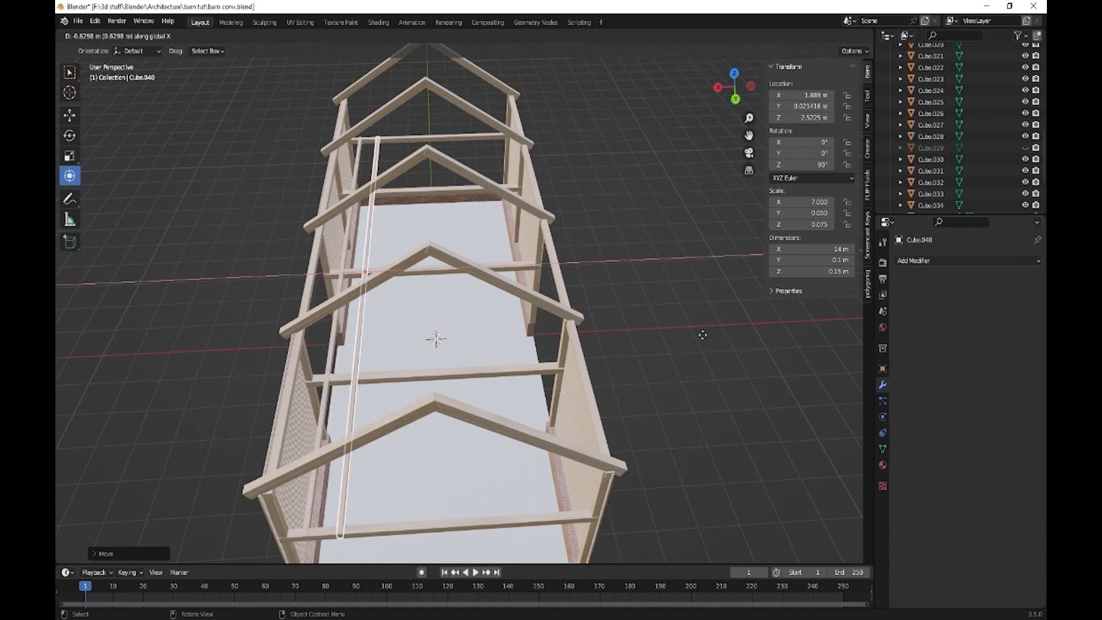
left_click(701, 335)
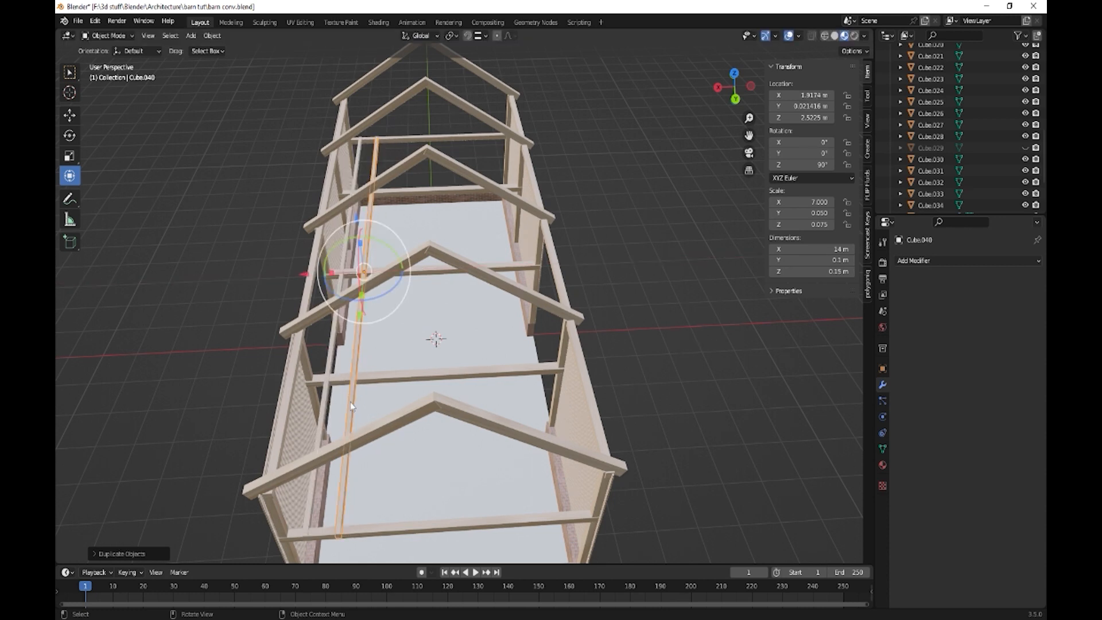
Add an Array modifier to the new joist and set its count to 6.
left_click(955, 261)
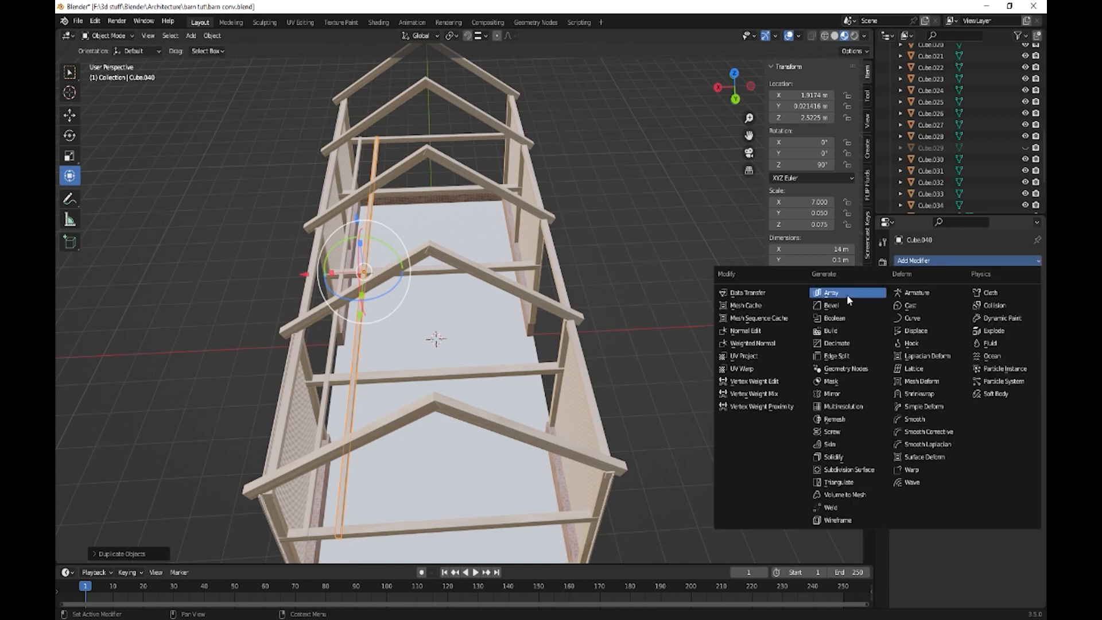
left_click(831, 293)
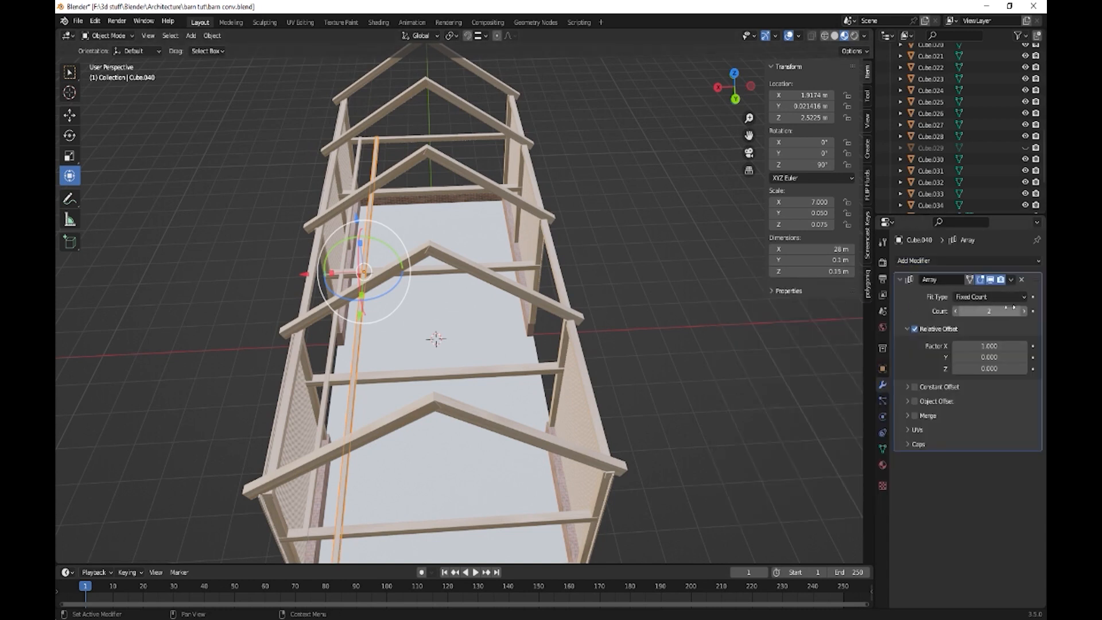
left_click(1024, 311)
left_click(1023, 311)
left_click(1023, 311)
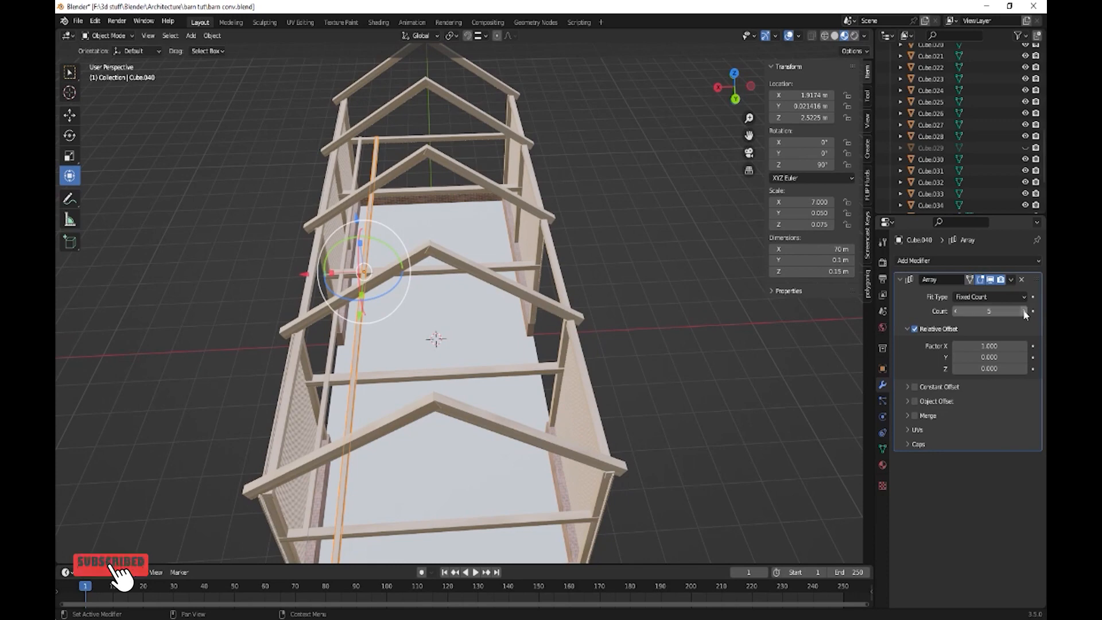
left_click(1023, 311)
Set the joist array's relative offset to 0 in X and 9 in Y so the joists spread across the barn.
mouse_move(719, 375)
middle_mouse_down()
mouse_move(686, 372)
mouse_move(706, 367)
middle_mouse_up()
left_click(991, 346)
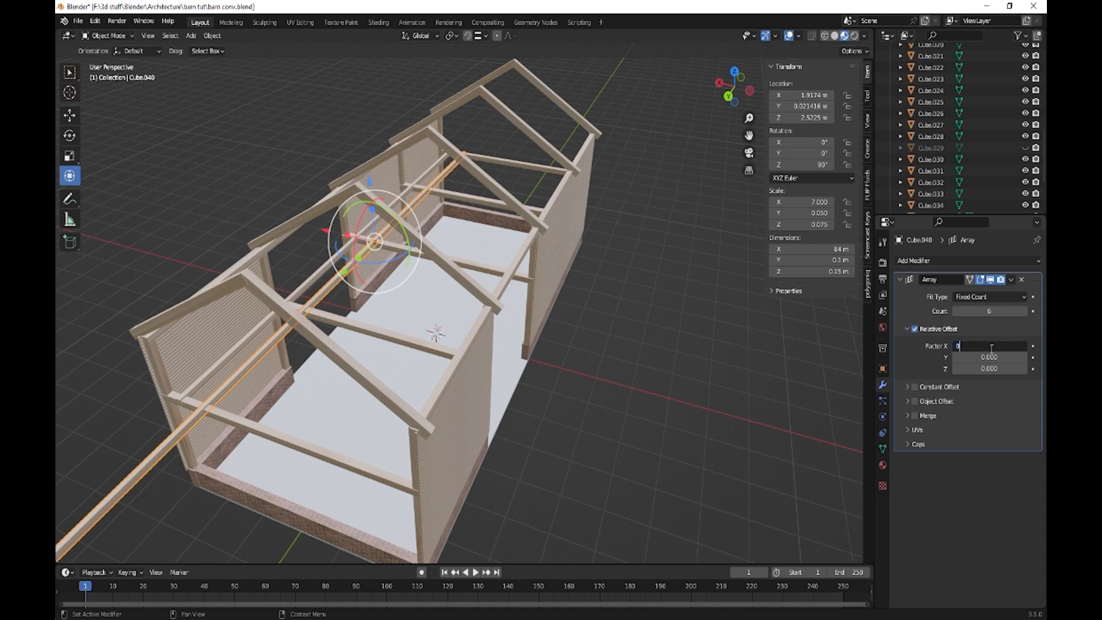
type("0")
key("Return")
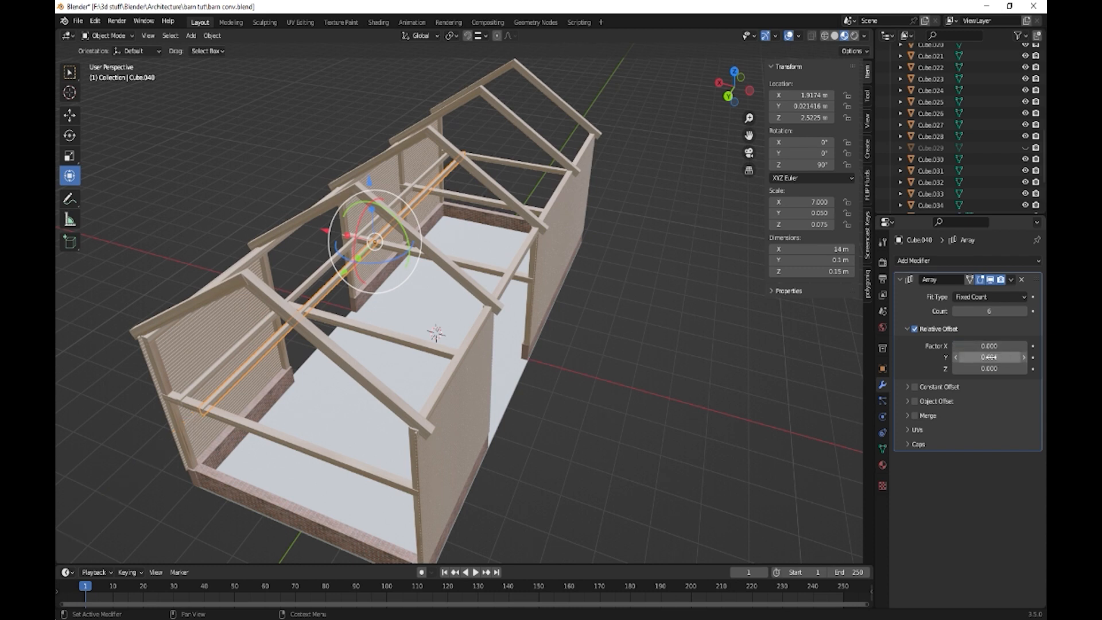
left_click_drag(989, 357, 1072, 357)
middle_click_drag(708, 389, 690, 383)
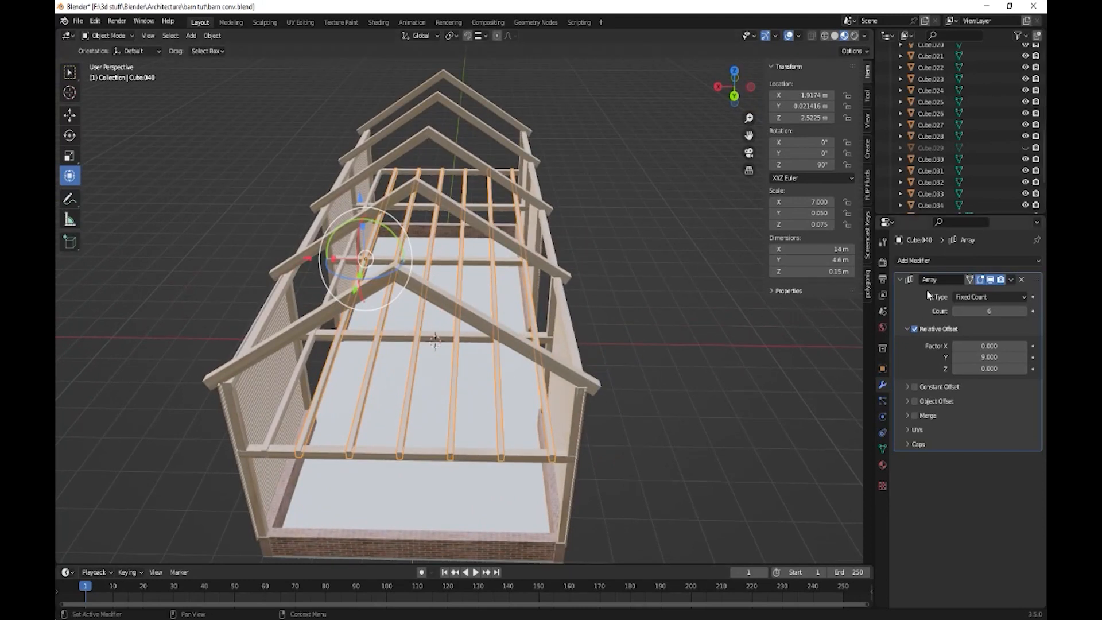
Increase the joist array's count to 8 and set its relative Y offset to 6.2.
left_click(1022, 311)
left_click(1023, 311)
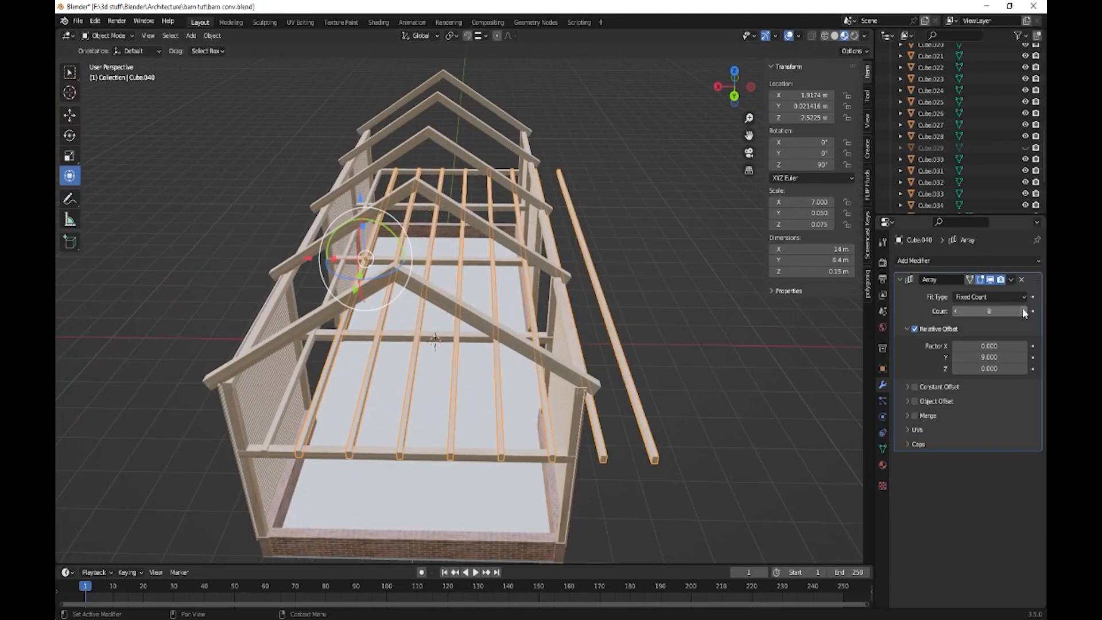
left_click_drag(988, 356, 947, 356)
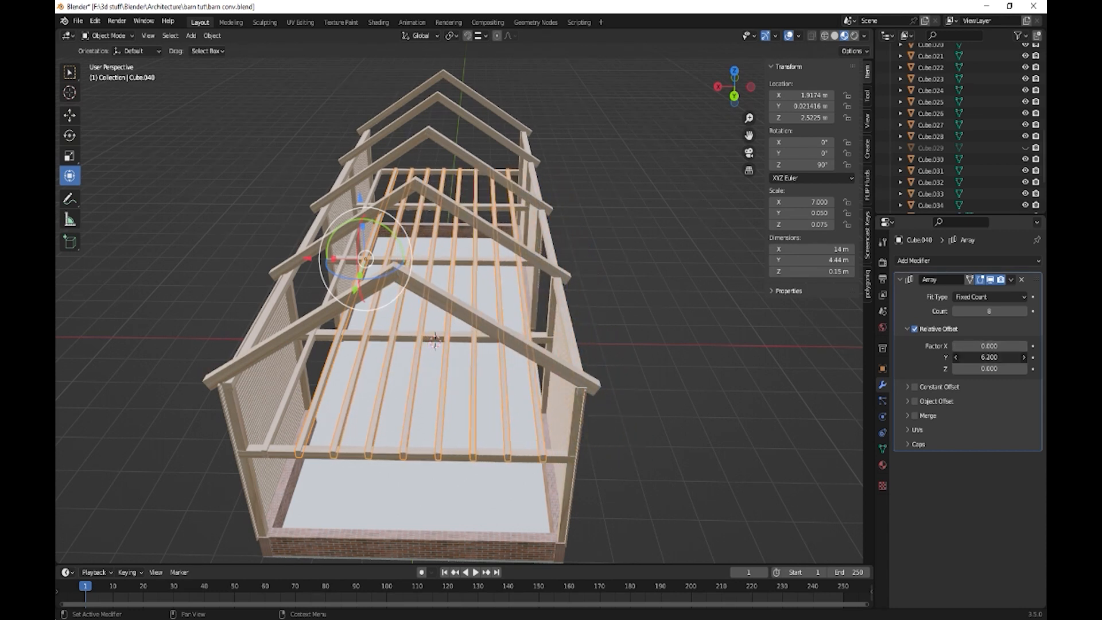
Duplicate the ground floor slab and raise the copy about 2.59 m along Z onto the joists as the upper floor.
left_click(500, 524)
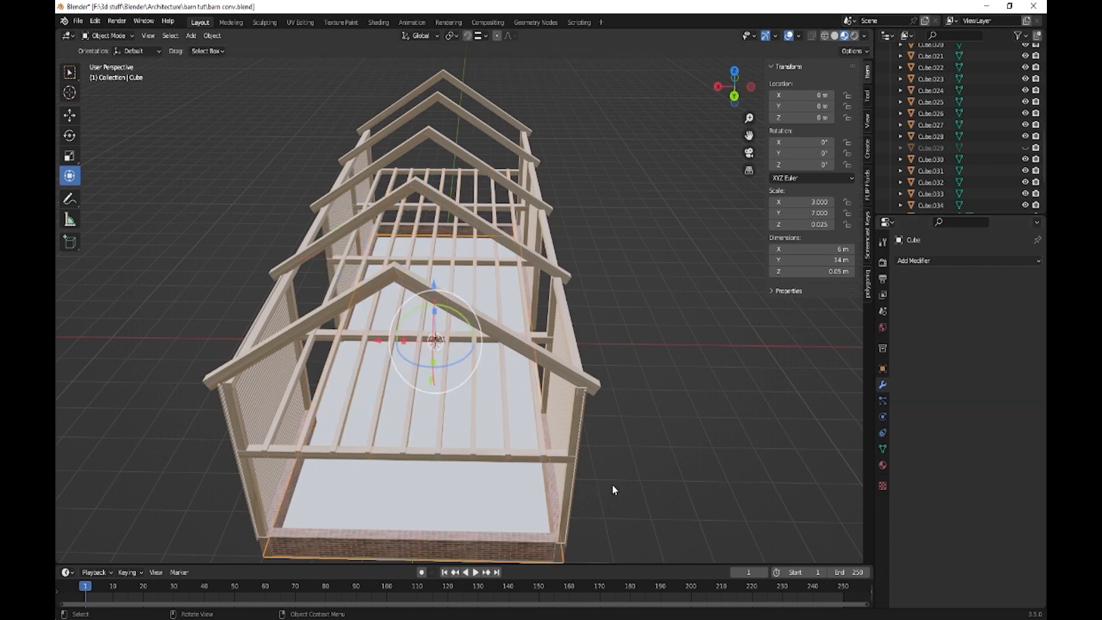
middle_click_drag(613, 489, 591, 488)
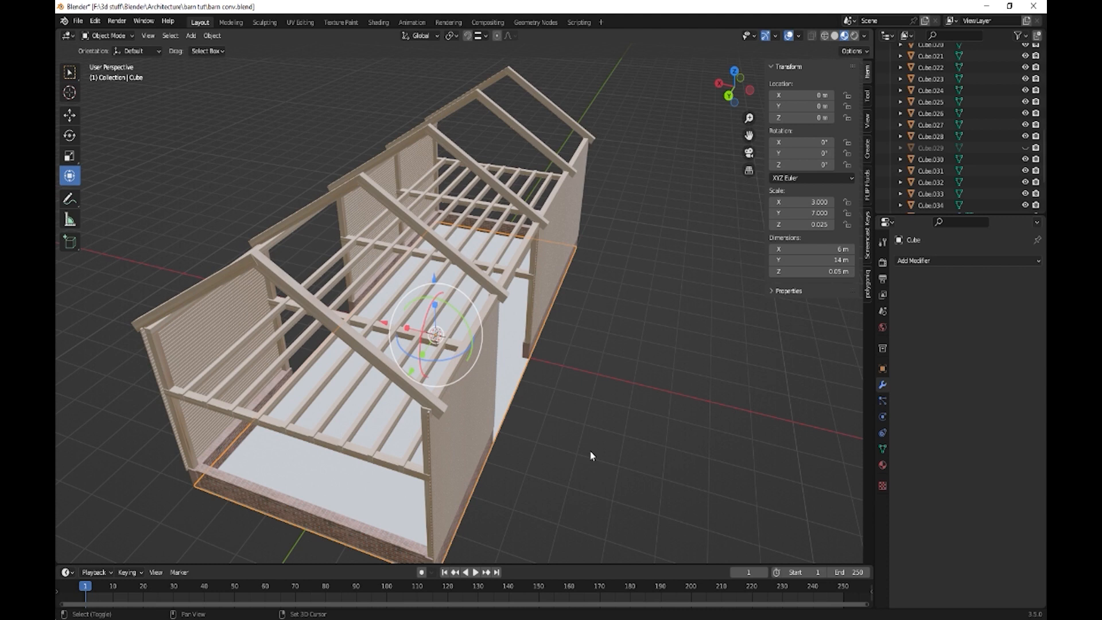
key("shift+d")
key("z")
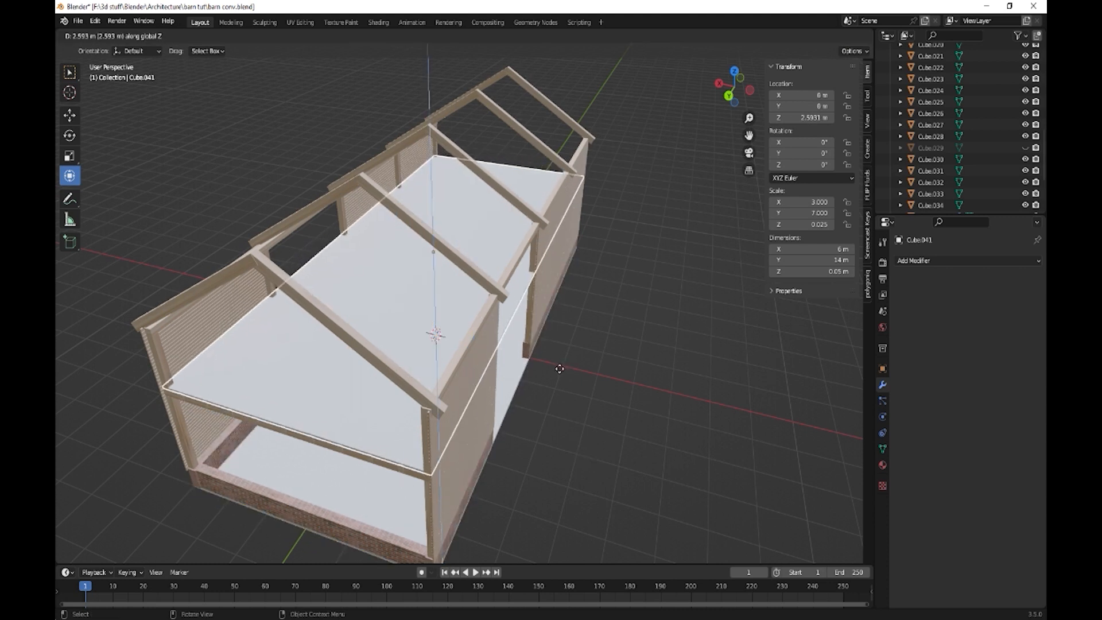
left_click(560, 373)
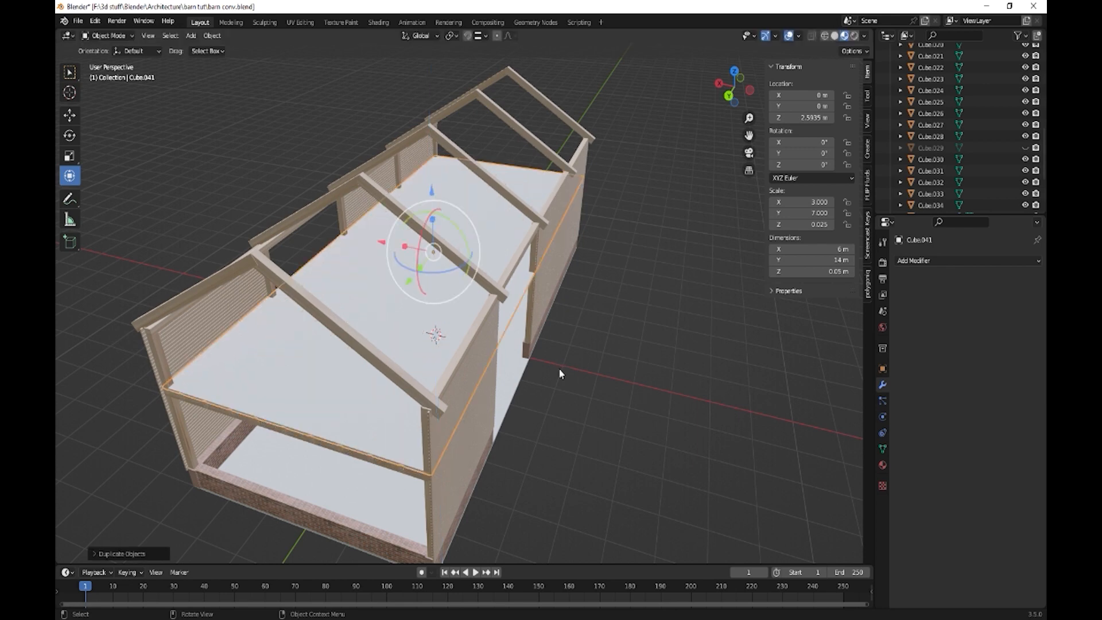
middle_click_drag(564, 389, 458, 389)
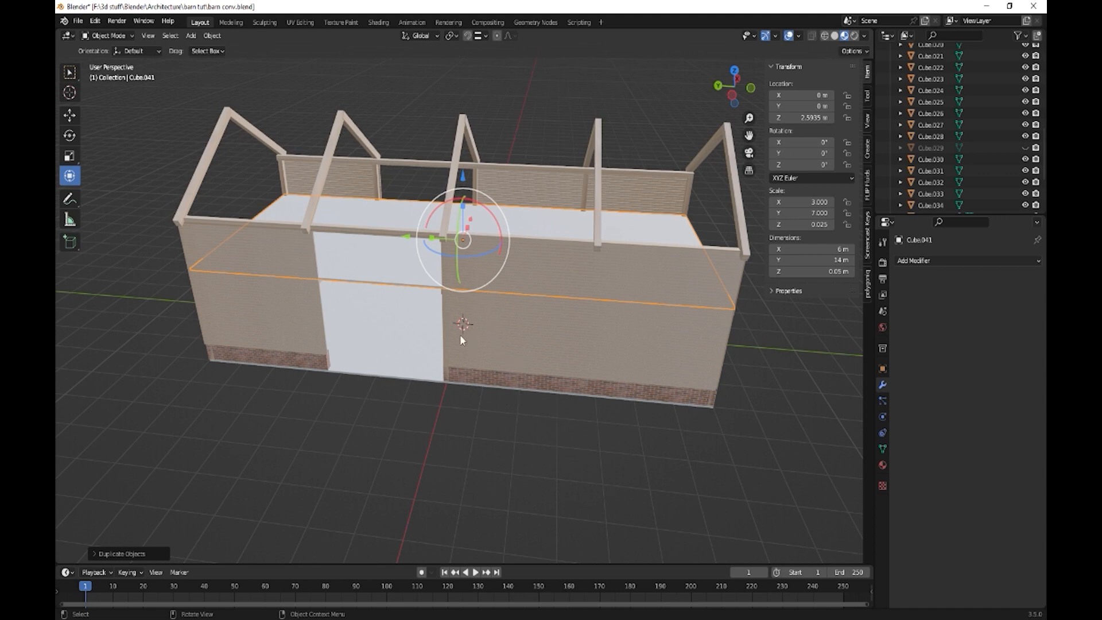
middle_click_drag(461, 339, 519, 335)
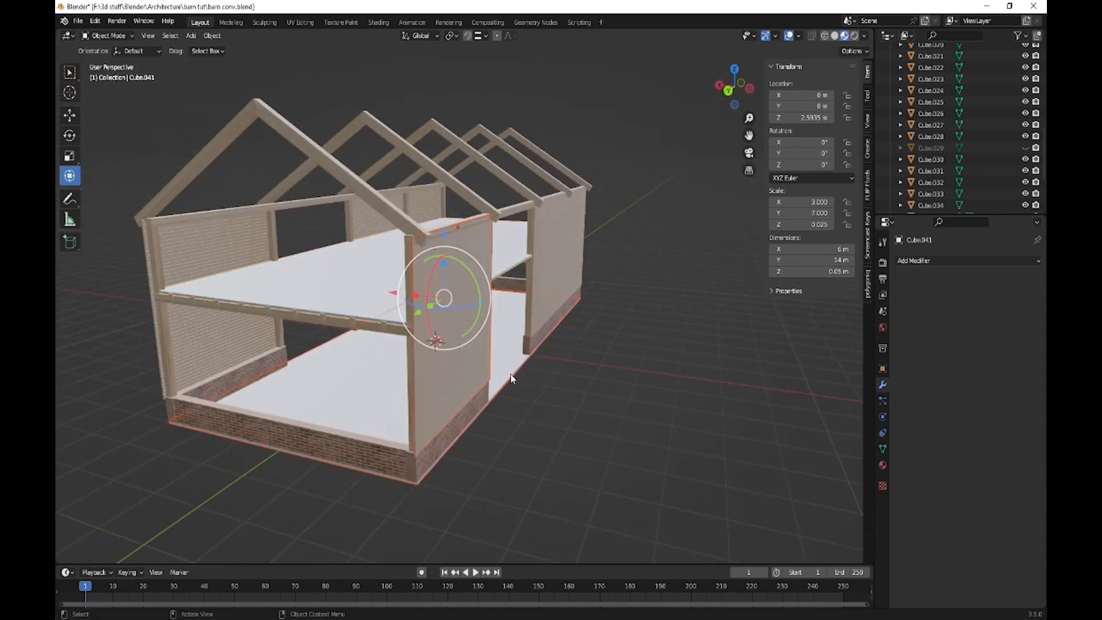
middle_click_drag(504, 372, 511, 383)
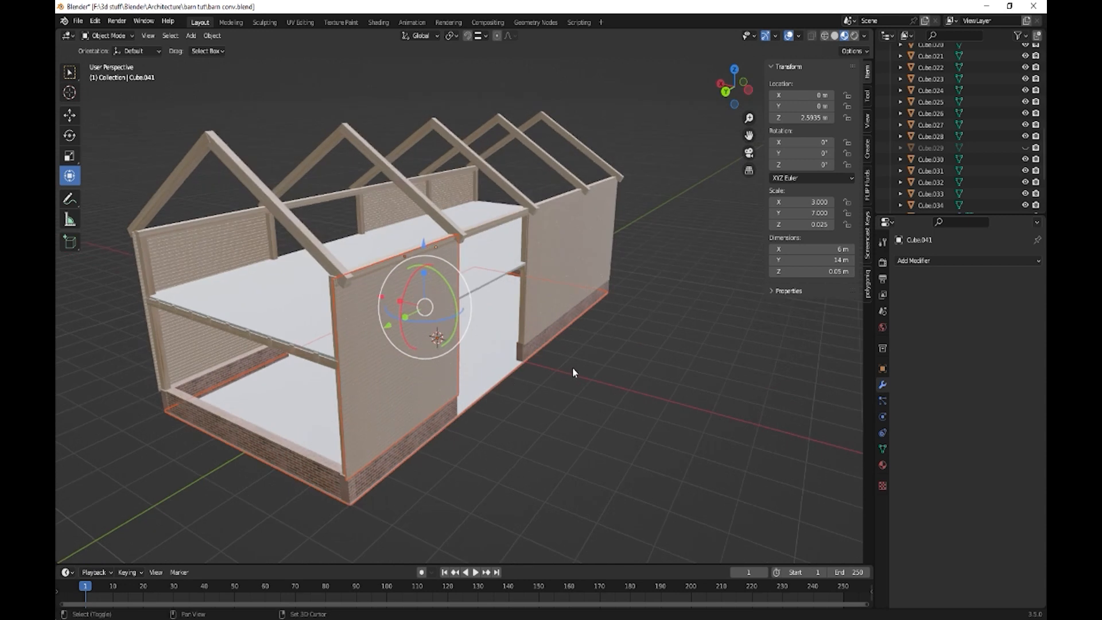
key("g")
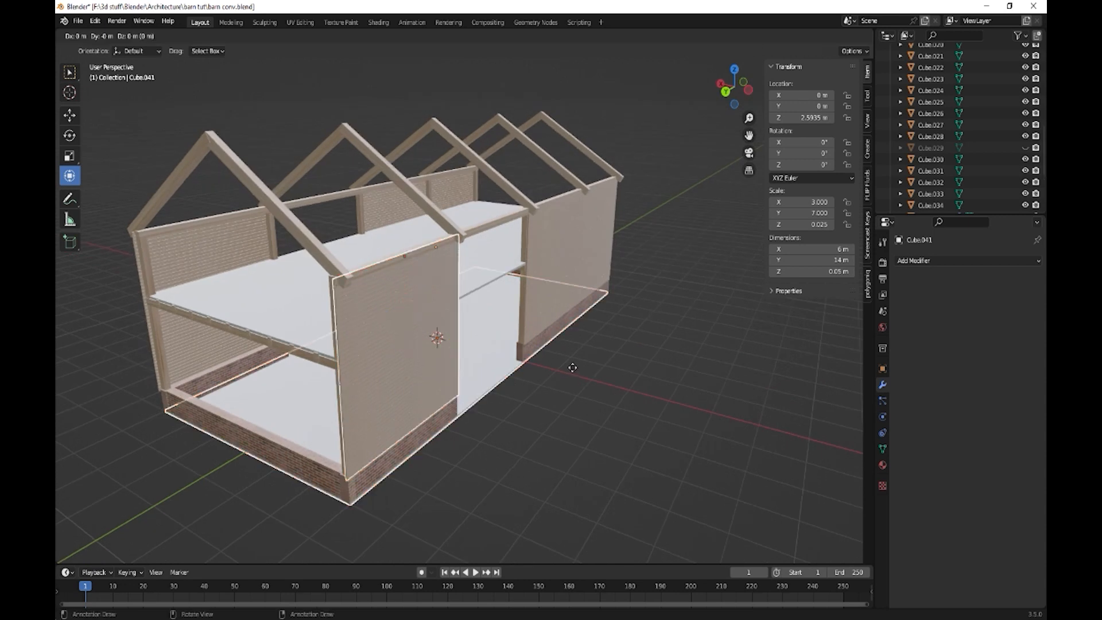
right_click(492, 393)
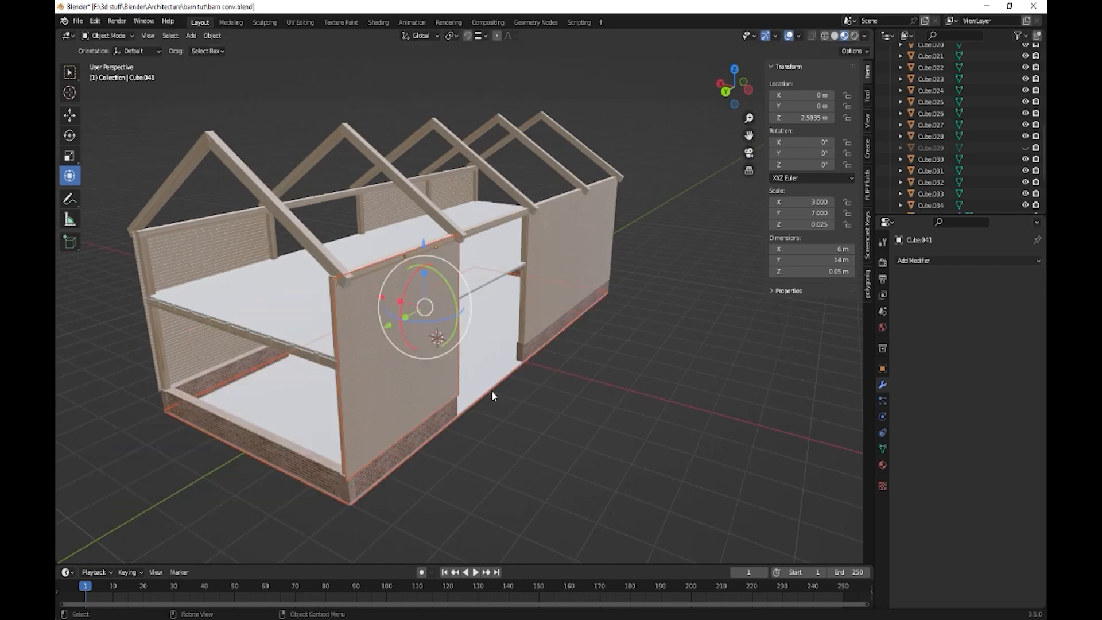
Duplicate the side wall's cladding panel nearest the open gable end and move the copy about 2.06 m along Y past the corner.
left_click(401, 373)
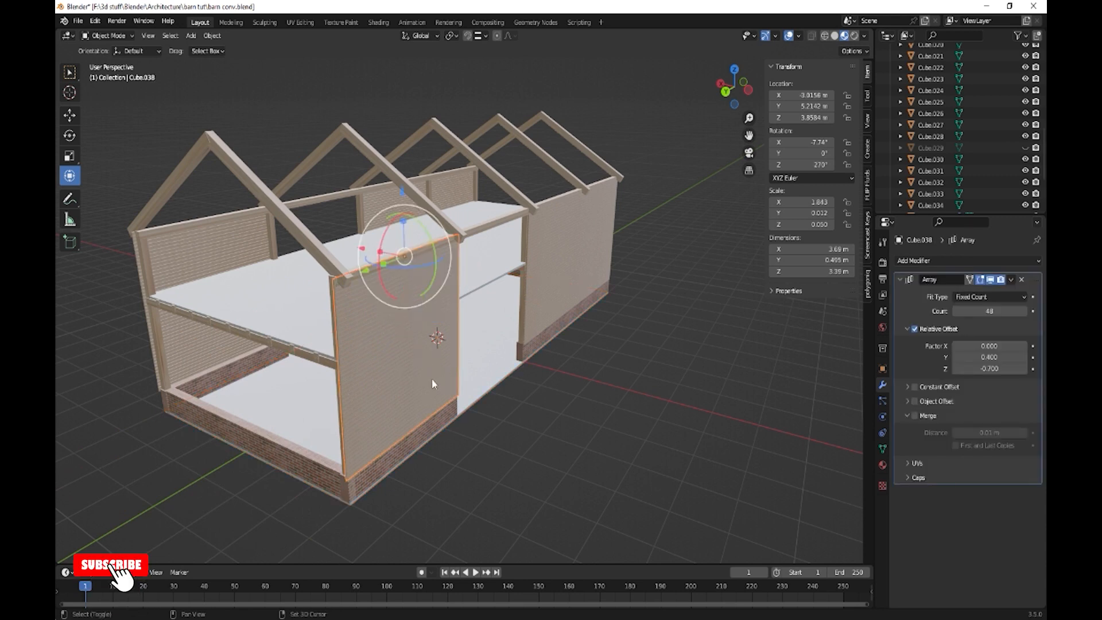
key("g")
key("y")
left_click(350, 404)
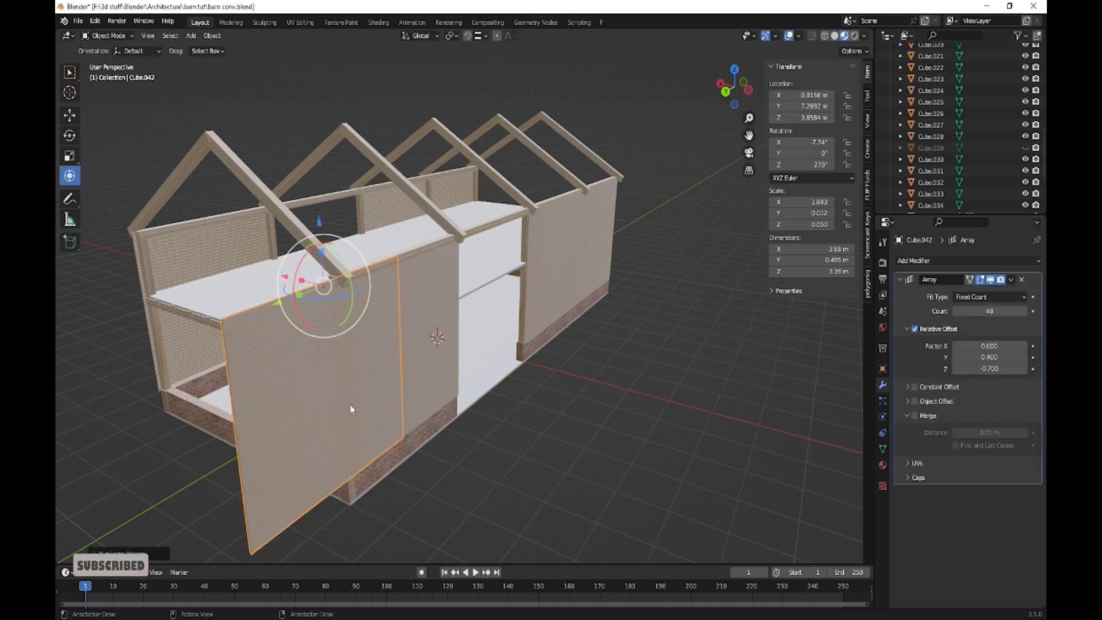
Rotate the duplicated cladding panel 90° about the Z axis to face the gable end.
key("r")
key("z")
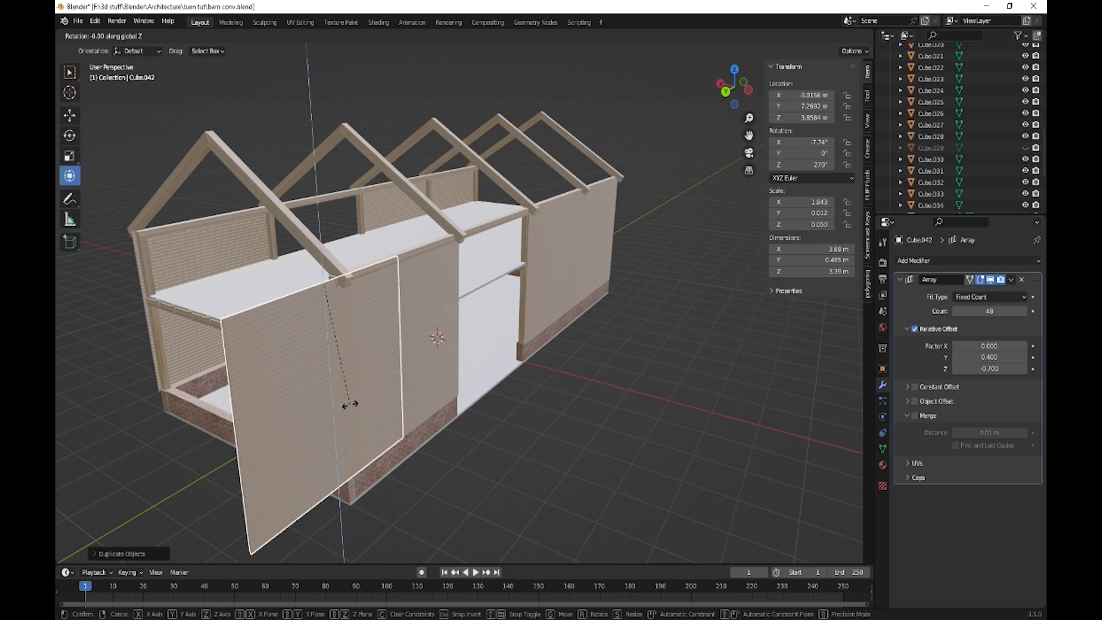
key("9")
key("0")
key("Return")
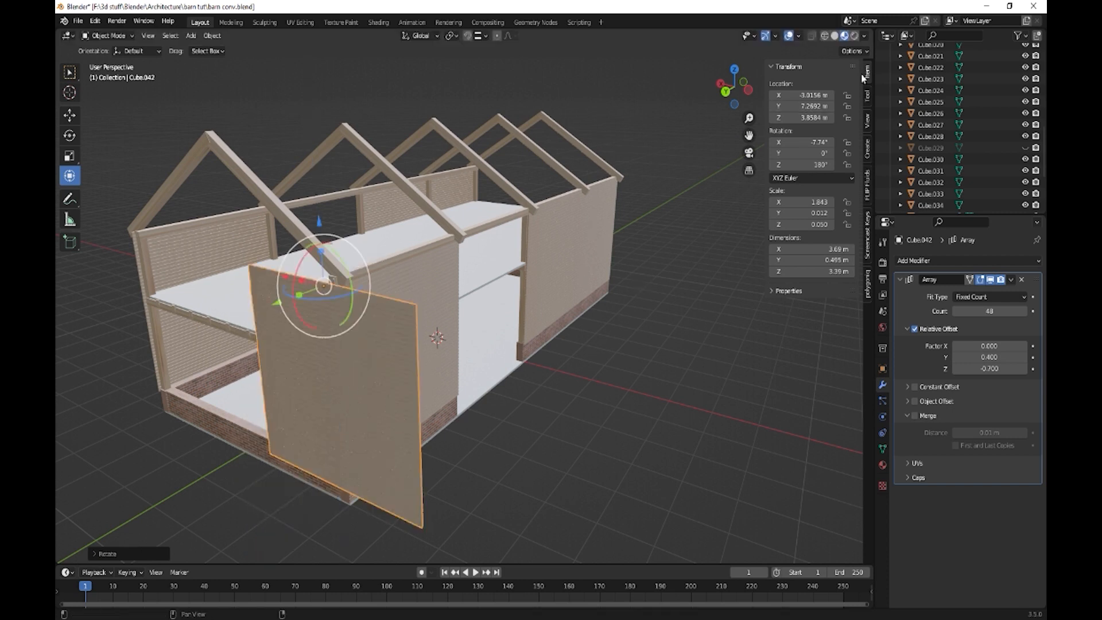
Enable the Screencast Keys display and collapse its settings.
left_click(868, 244)
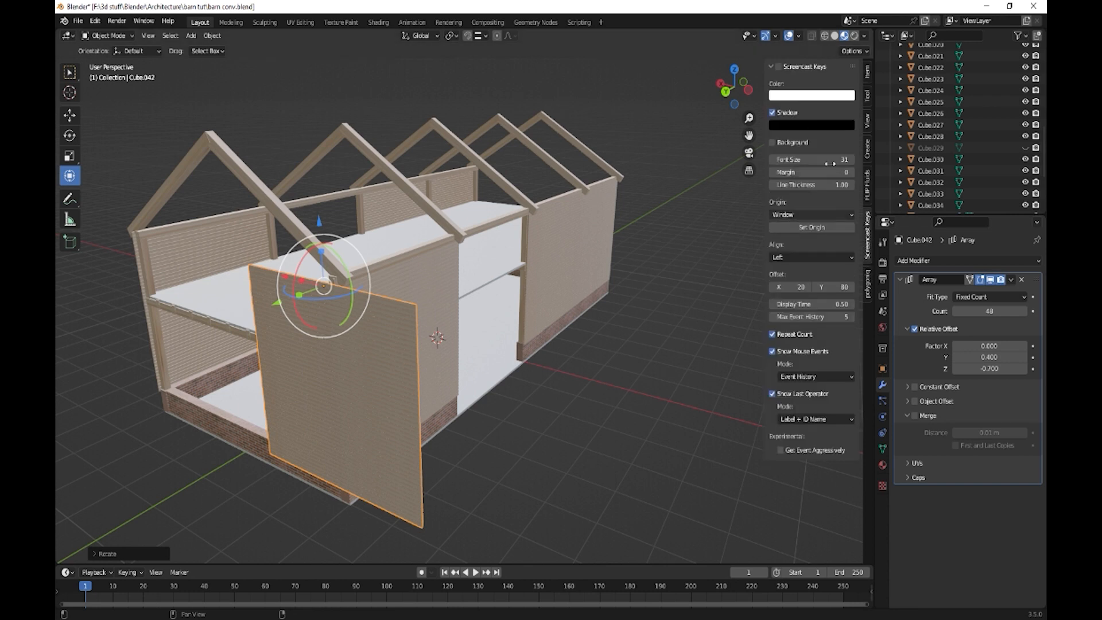
left_click(774, 67)
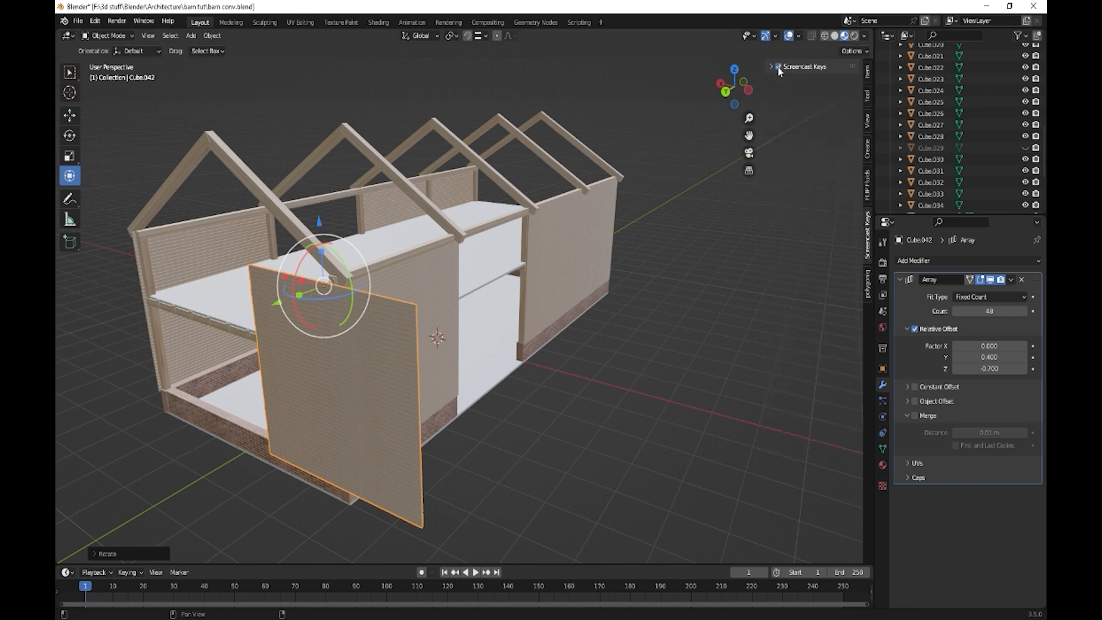
left_click(773, 67)
left_click(772, 67)
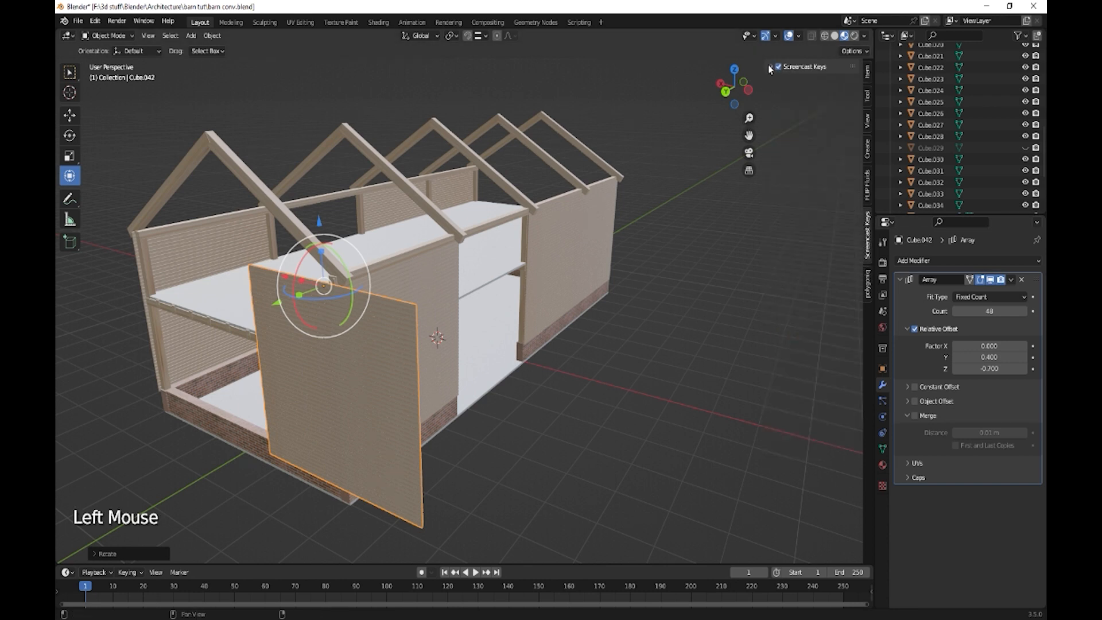
Shift the rotated cladding panel along X onto the gable end and widen it to span the full end wall.
middle_click_drag(397, 426, 427, 423)
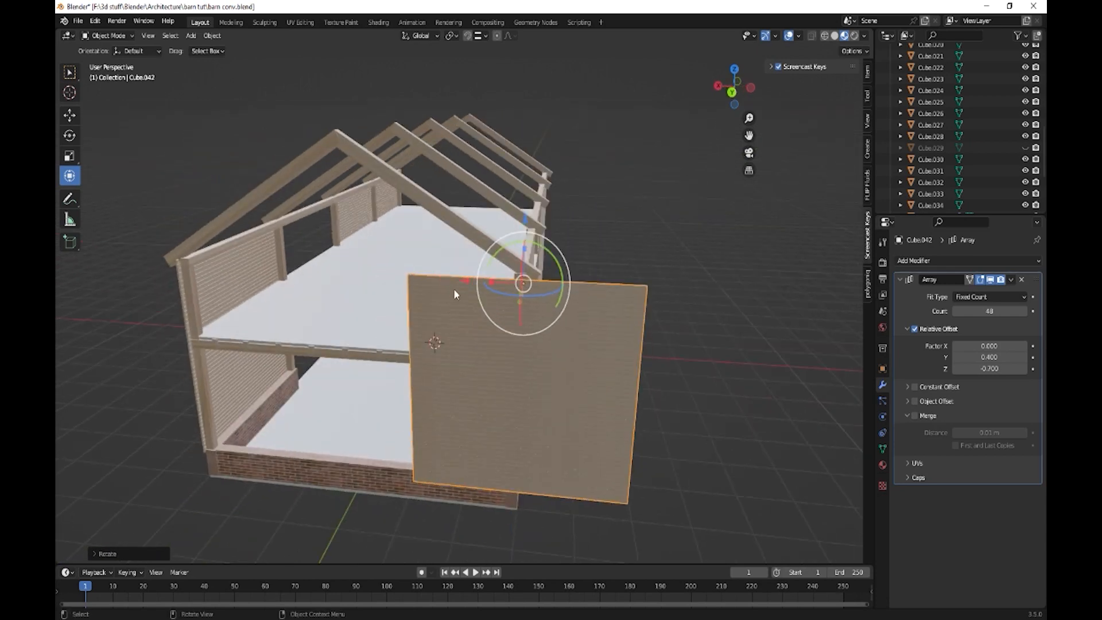
left_click_drag(463, 286, 288, 270)
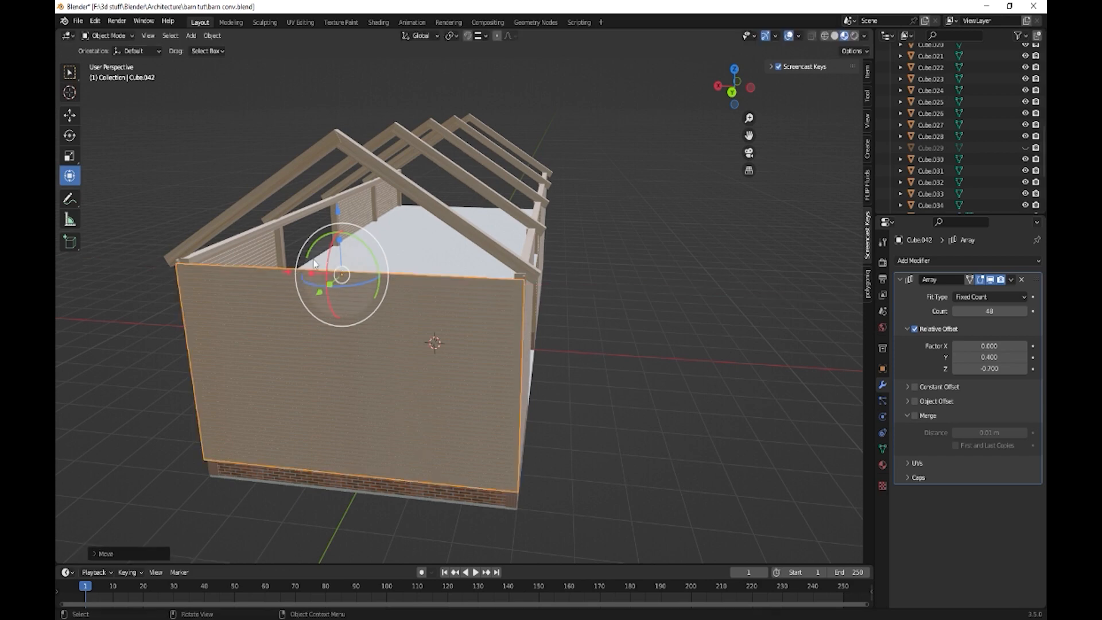
Nudge the gable-end cladding panel along Y to sit against the end wall.
middle_click_drag(321, 138, 367, 366)
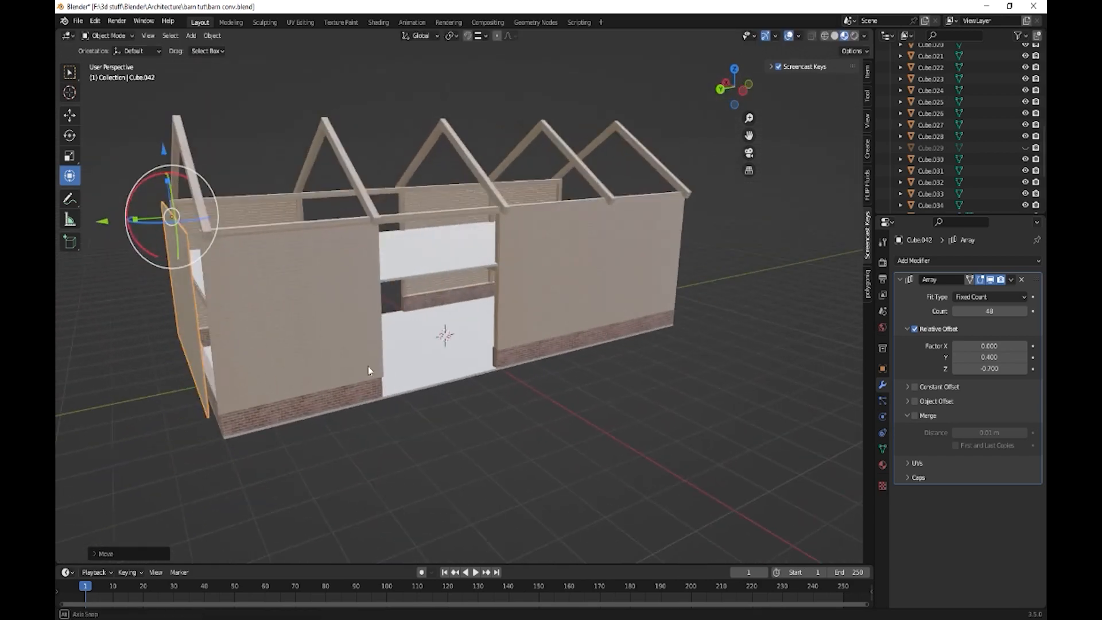
left_click_drag(104, 219, 118, 220)
middle_click_drag(118, 220, 417, 359)
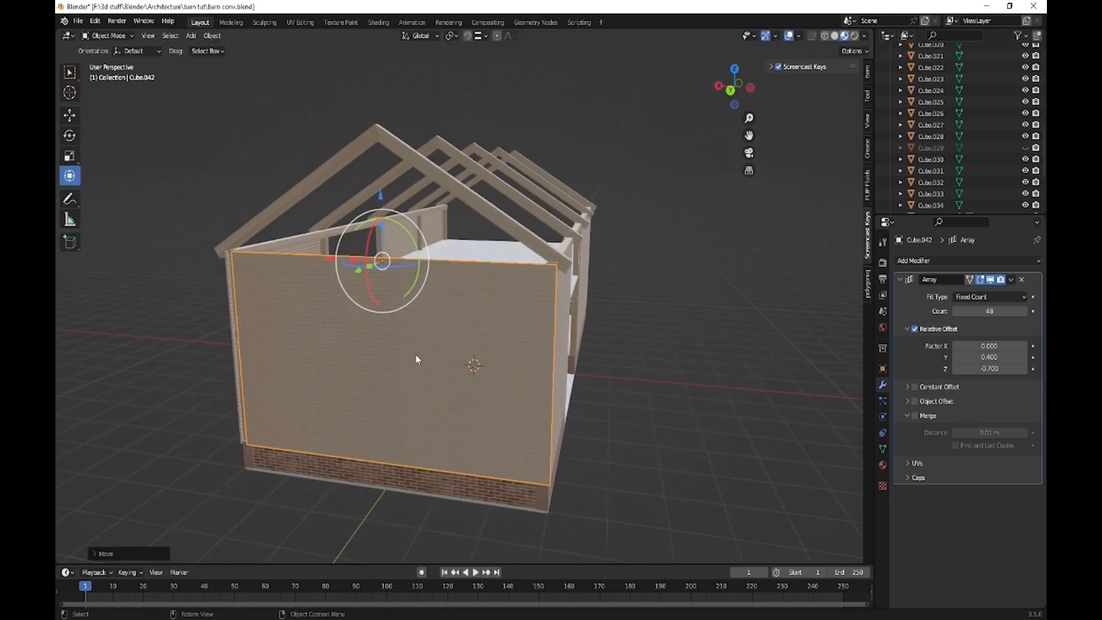
Raise the gable cladding's array count to 58 and move the panel up along Z to cover the roof truss peak.
left_click(1023, 311)
left_click(1024, 311)
left_click(1024, 311)
left_click(1023, 311)
left_click(1024, 311)
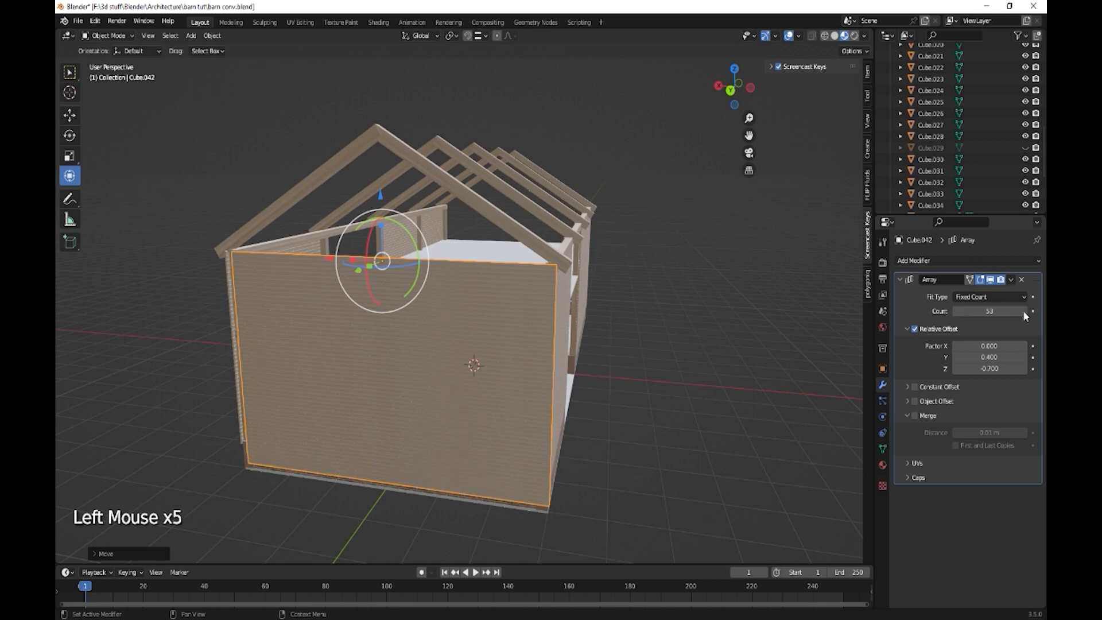
left_click(1023, 311)
left_click(1023, 311)
left_click(1023, 311)
left_click(1023, 311)
left_click(1023, 311)
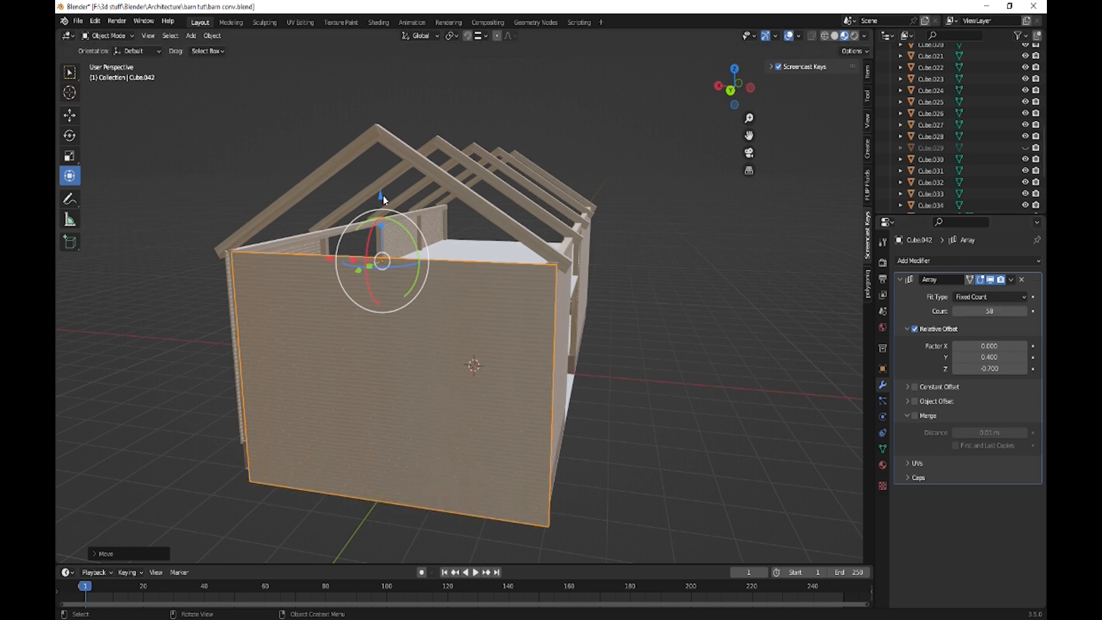
left_click_drag(383, 195, 378, 61)
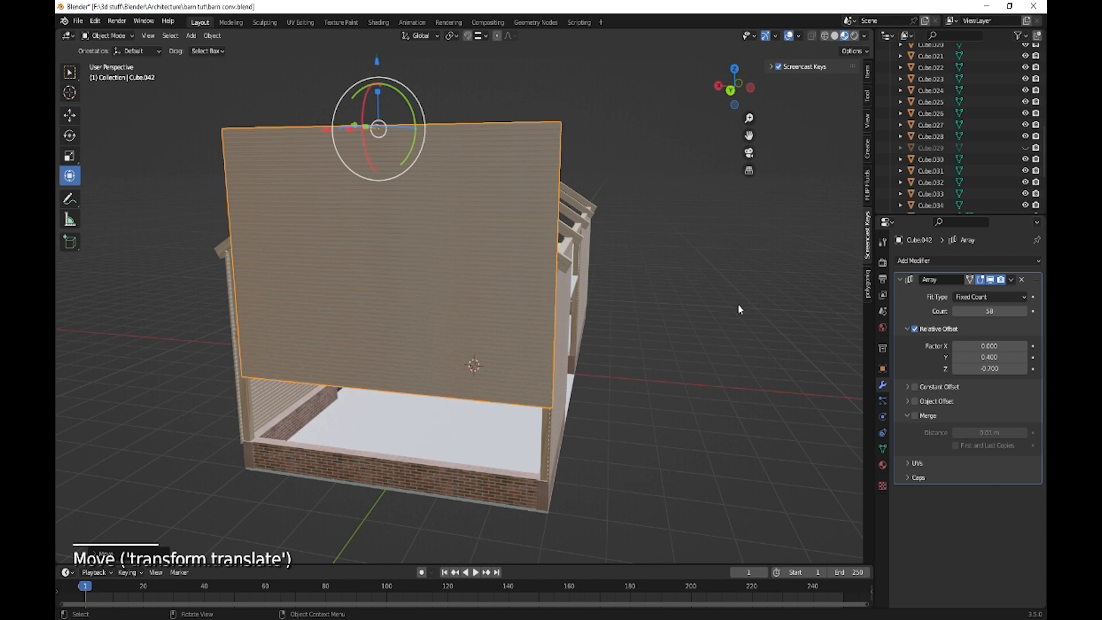
Set the gable cladding's array count to 76 so it reaches down to the brick base.
left_click(1024, 311)
left_click(1023, 311)
left_click(1023, 311)
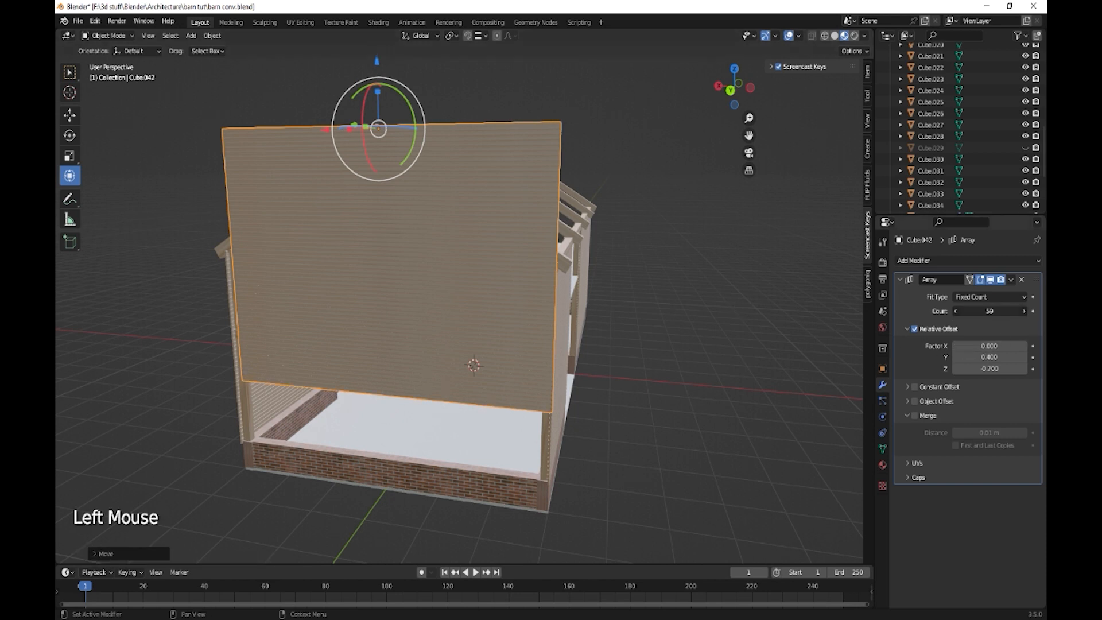
left_click(1023, 311)
left_click(1023, 311)
left_click(1024, 311)
left_click(1023, 311)
left_click(1023, 311)
left_click(1024, 311)
left_click(1024, 311)
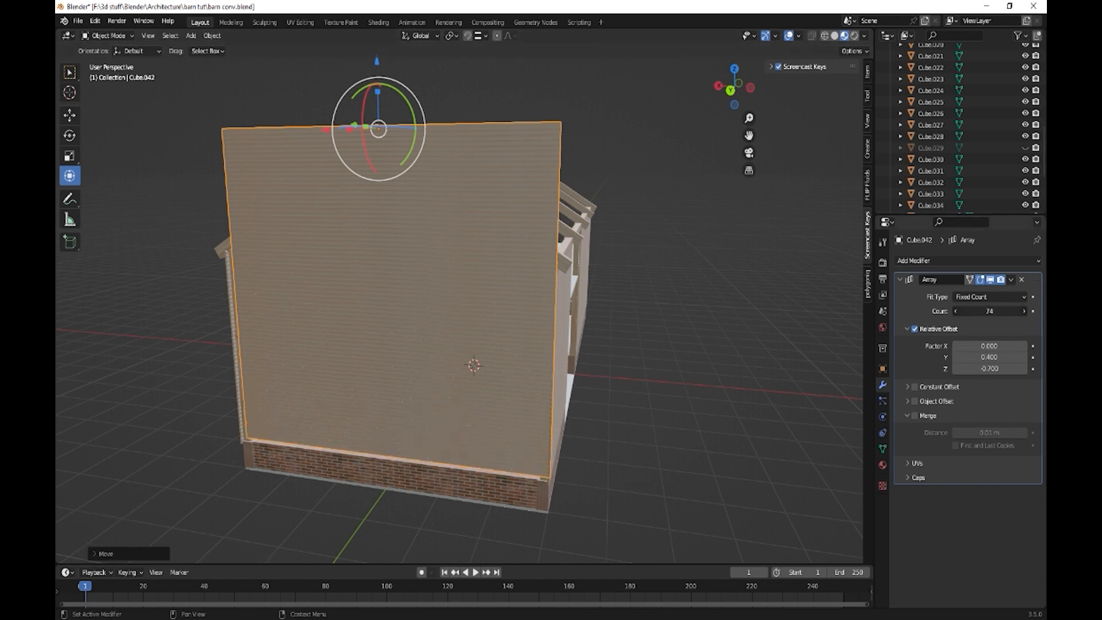
left_click(1024, 311)
left_click(1023, 311)
left_click(1024, 311)
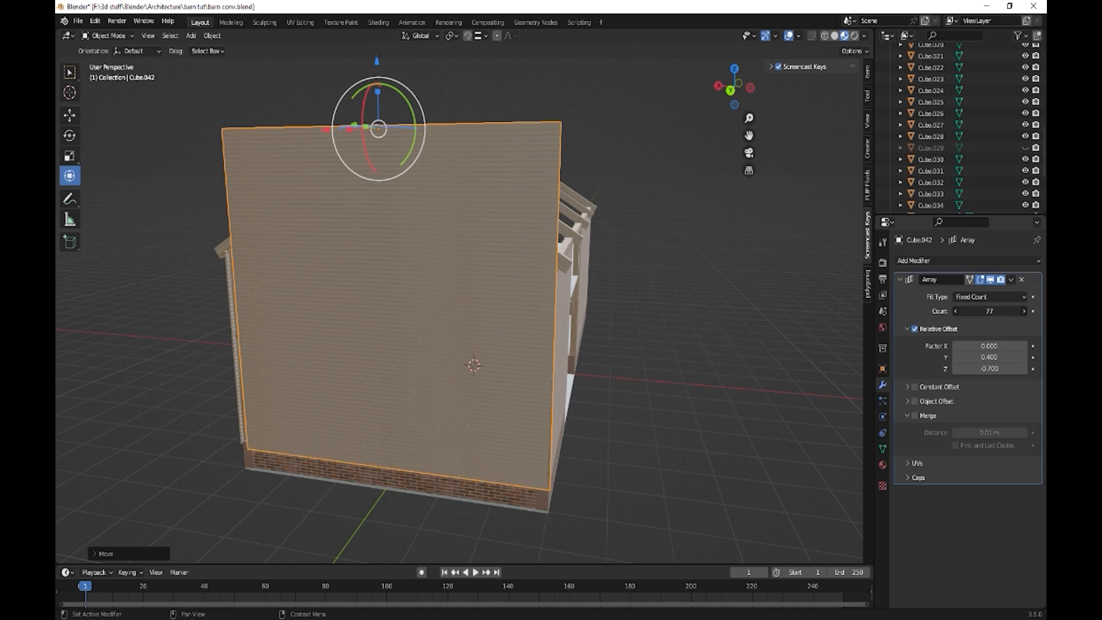
left_click(1002, 311)
type("76")
key("Return")
Shift the gable cladding slightly along X and widen it to match the full width of the end wall.
mouse_move(614, 315)
middle_mouse_down()
mouse_move(621, 308)
mouse_move(606, 319)
middle_mouse_up()
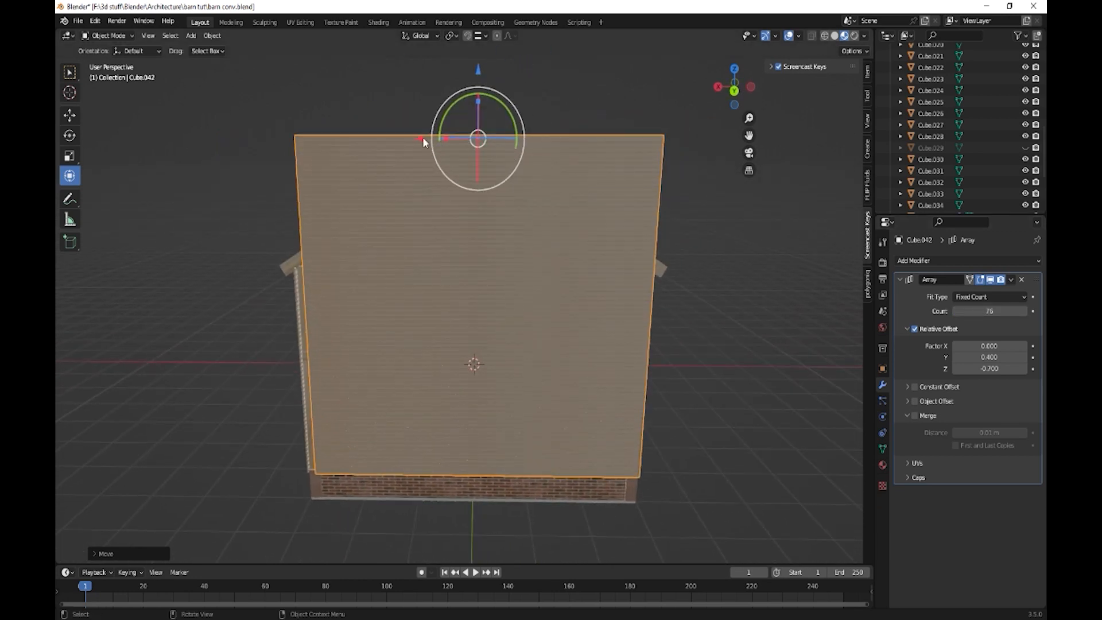
left_click_drag(423, 142, 438, 140)
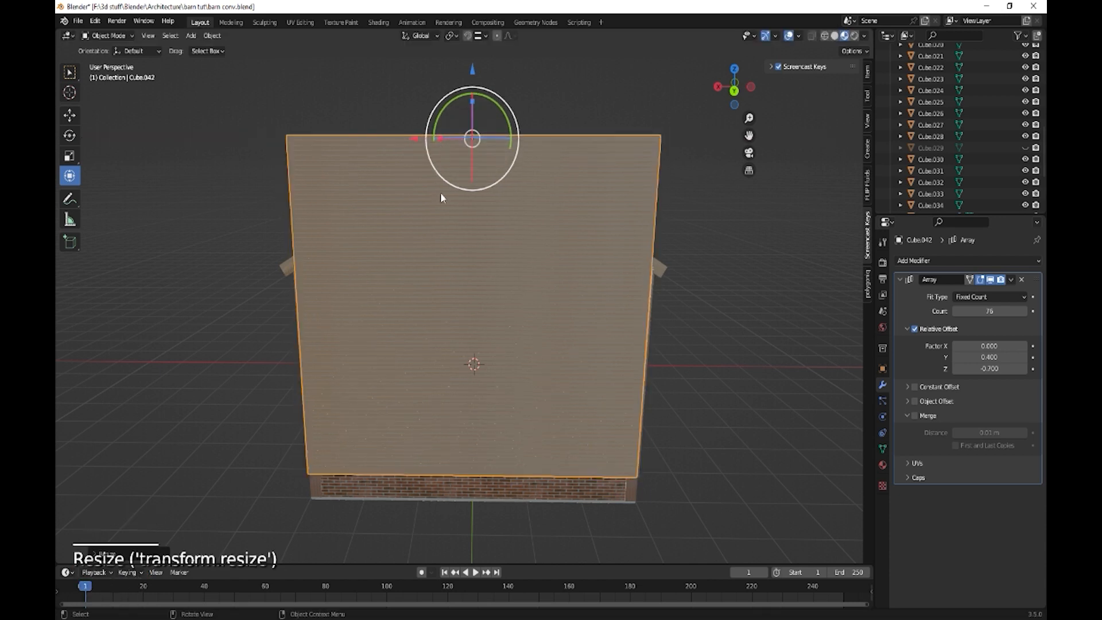
middle_click_drag(440, 197, 535, 277)
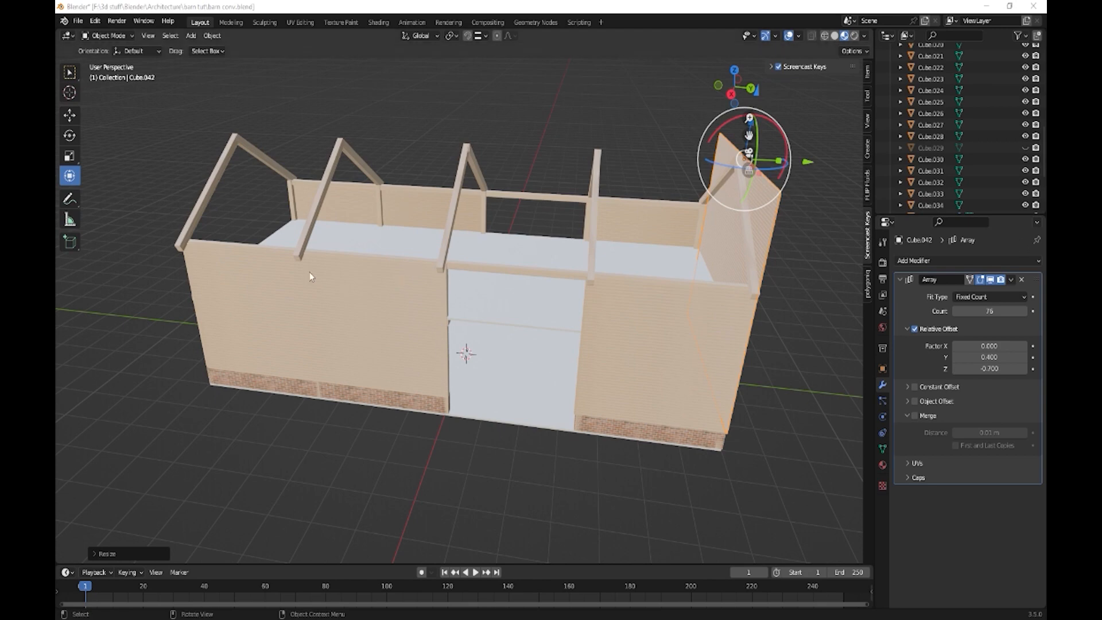
Move the short side-wall cladding panel beside the gable end along Y, clear of the barn.
middle_click_drag(310, 277, 457, 309)
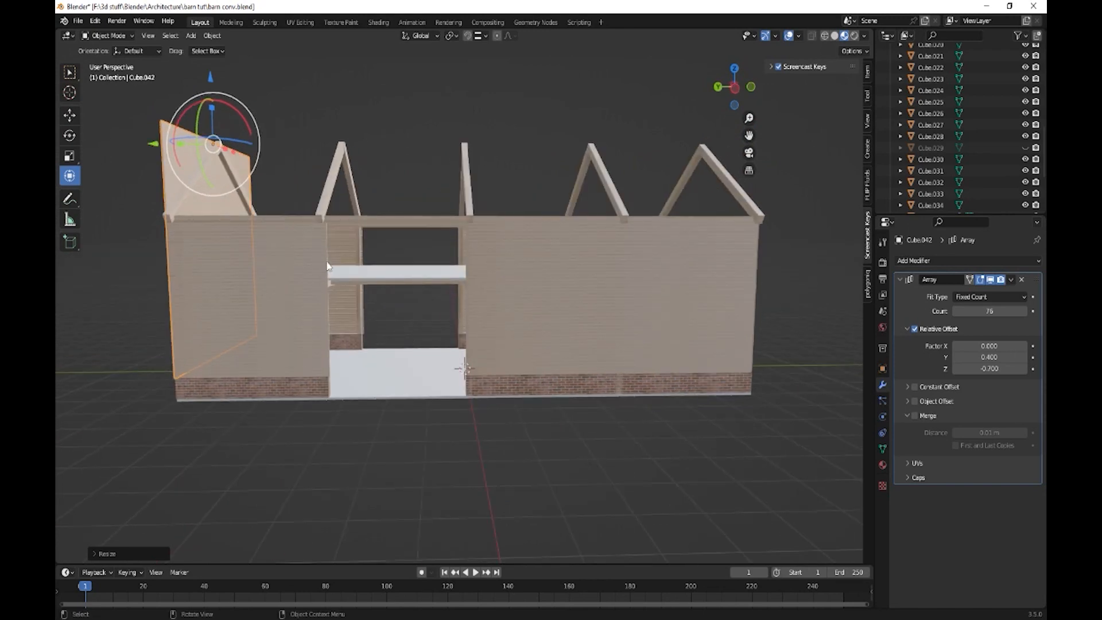
left_click(270, 274)
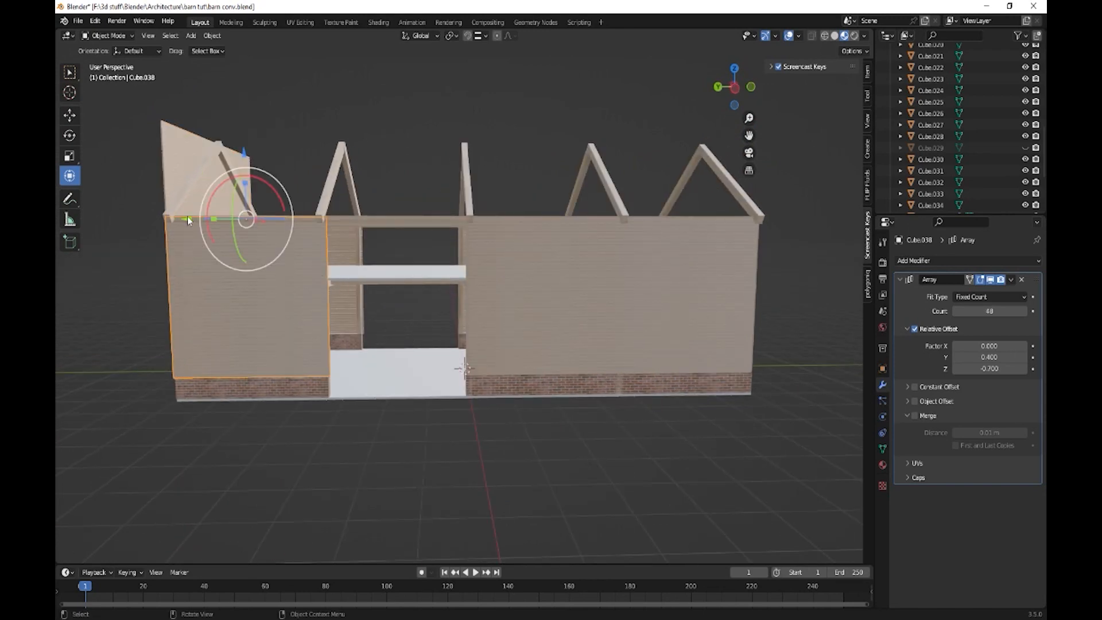
left_click_drag(187, 219, 825, 222)
Move the remaining side-wall cladding panel along Y to mid-wall and stretch it to about 13.9 m across the whole side.
left_click(660, 270)
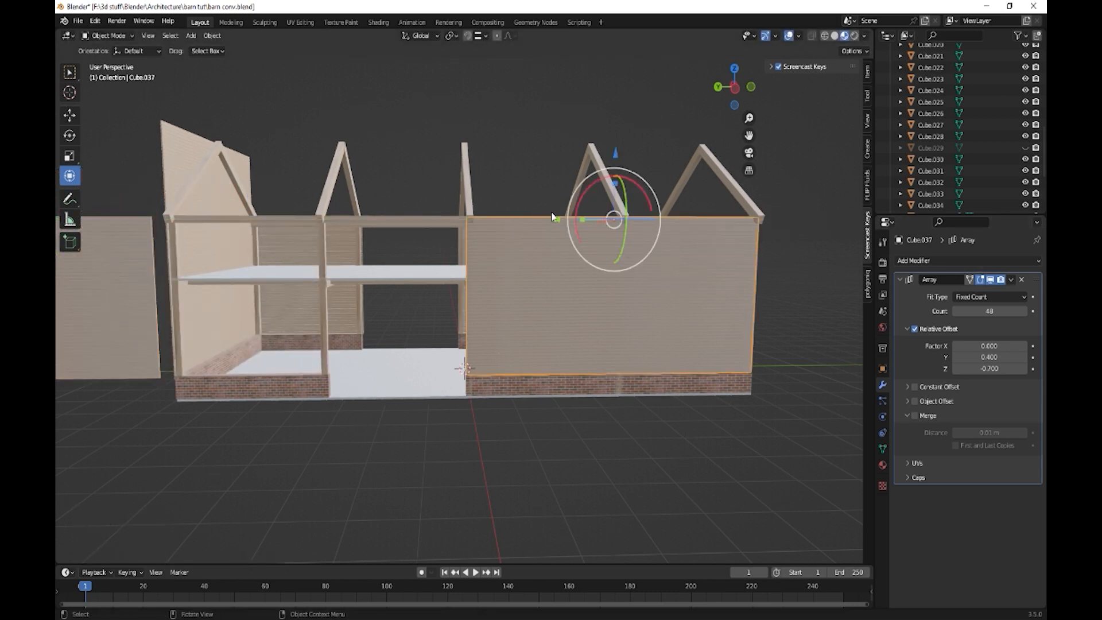
left_click_drag(553, 217, 408, 218)
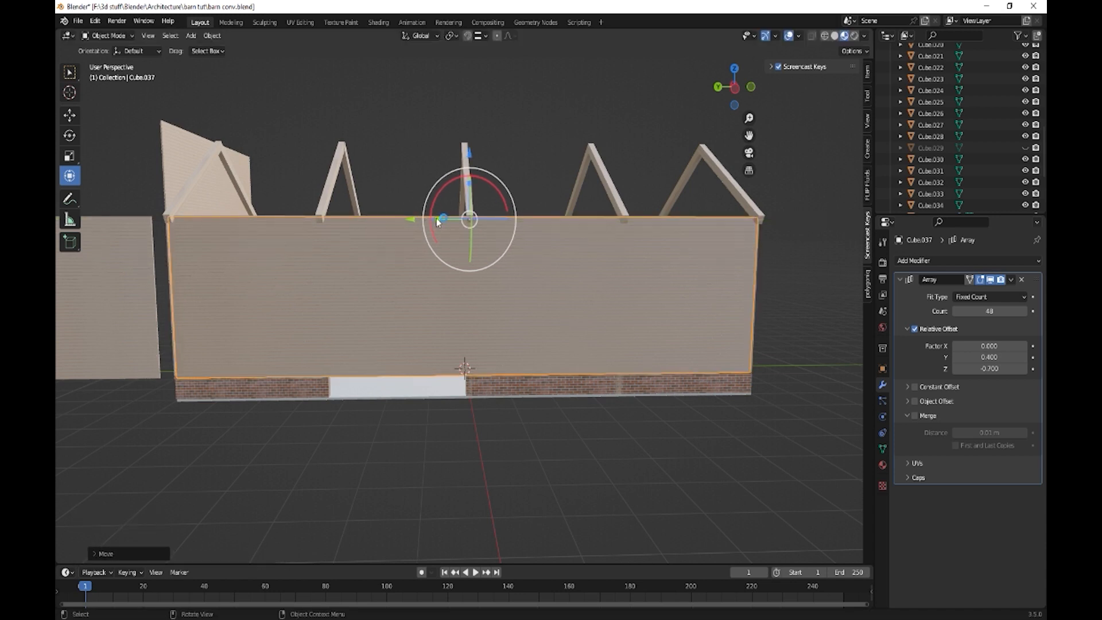
left_click_drag(437, 222, 434, 218)
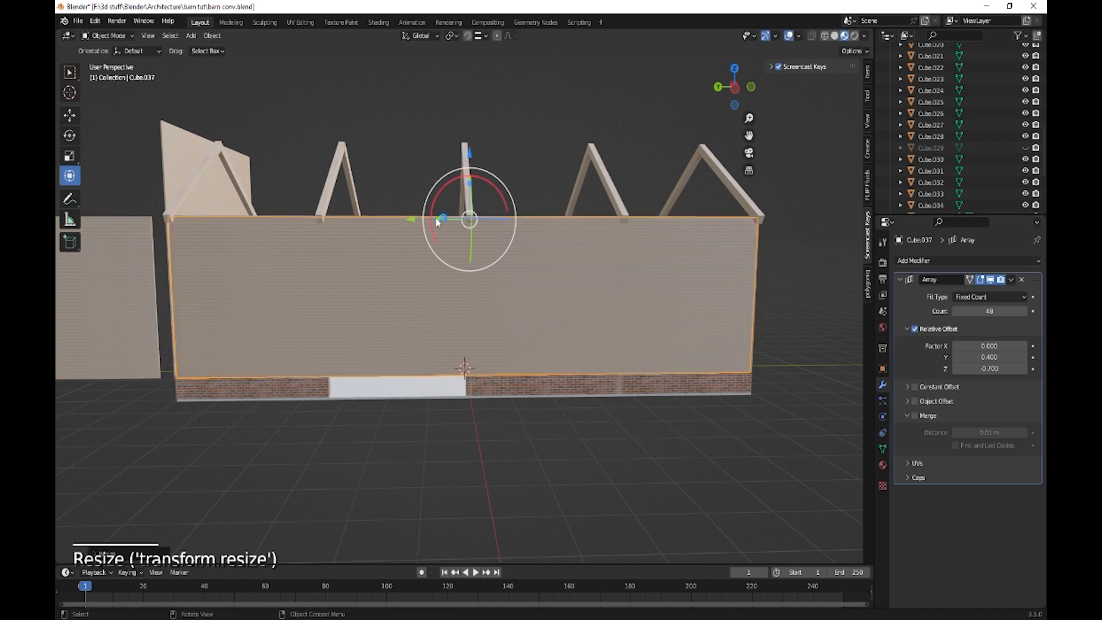
Set the long side cladding panel's X dimension to 14 m.
left_click(867, 73)
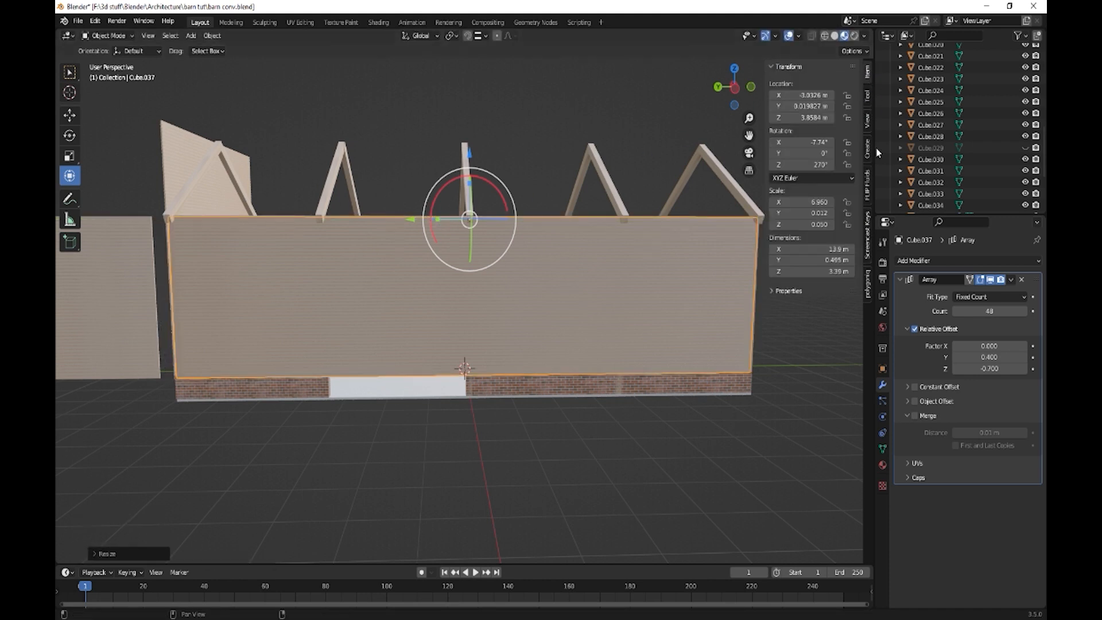
left_click_drag(835, 249, 835, 248)
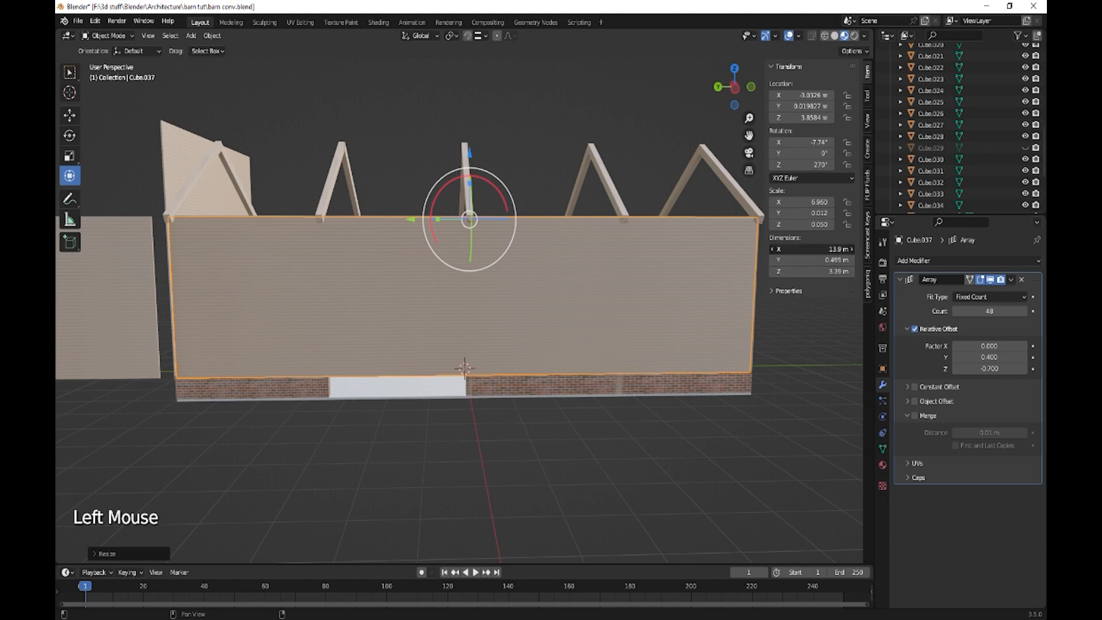
type("14")
key("Return")
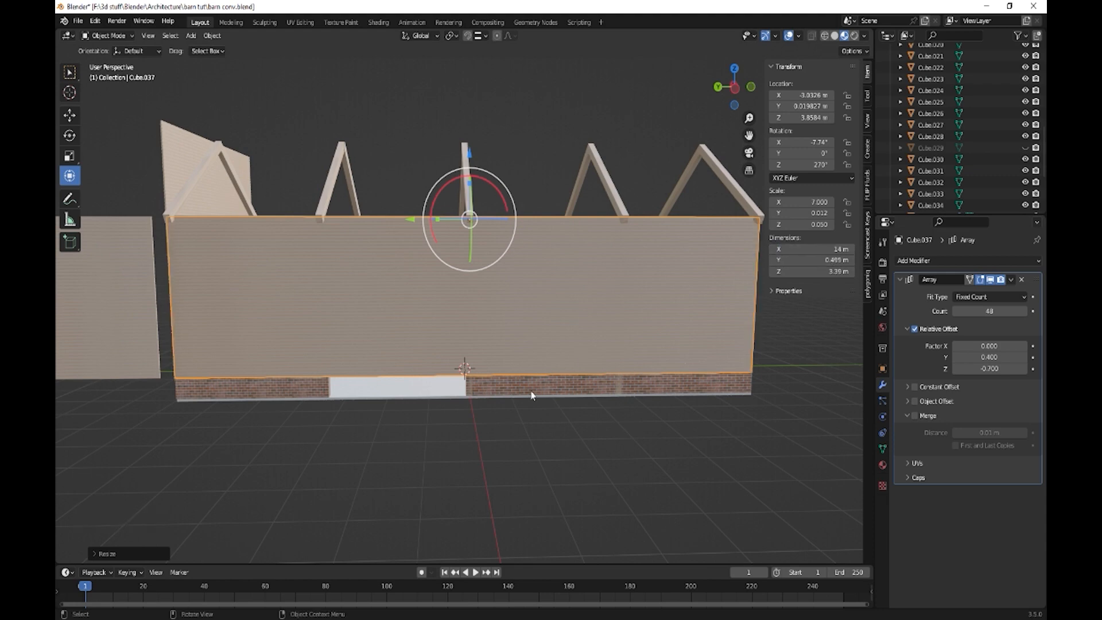
Apply the Array modifier on the 14 m side cladding panel.
middle_click_drag(541, 385, 474, 408)
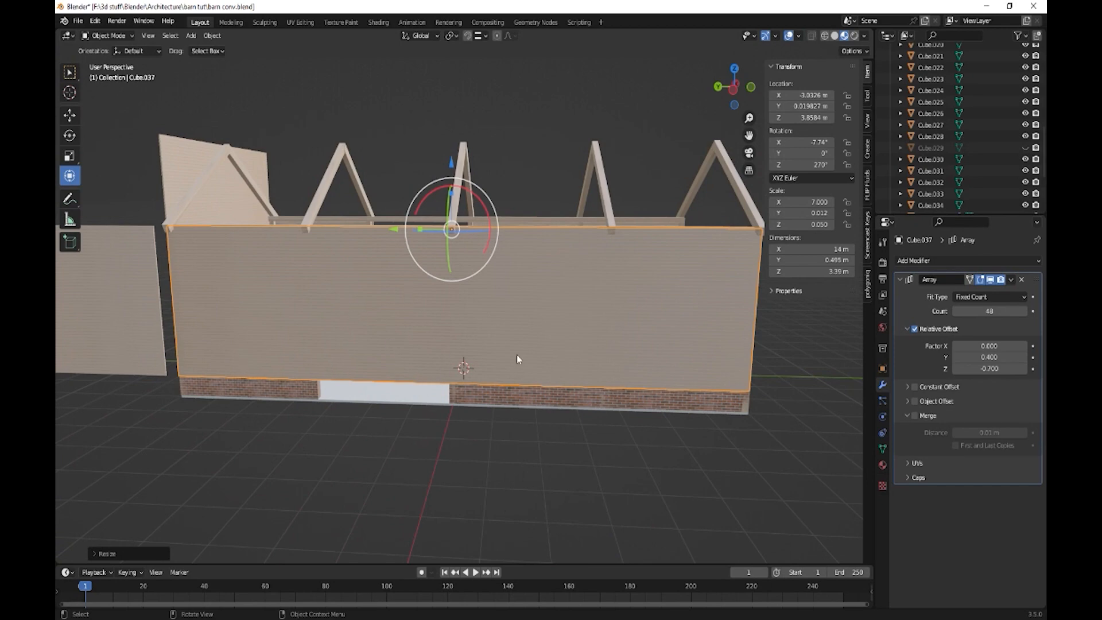
middle_click_drag(517, 359, 526, 395)
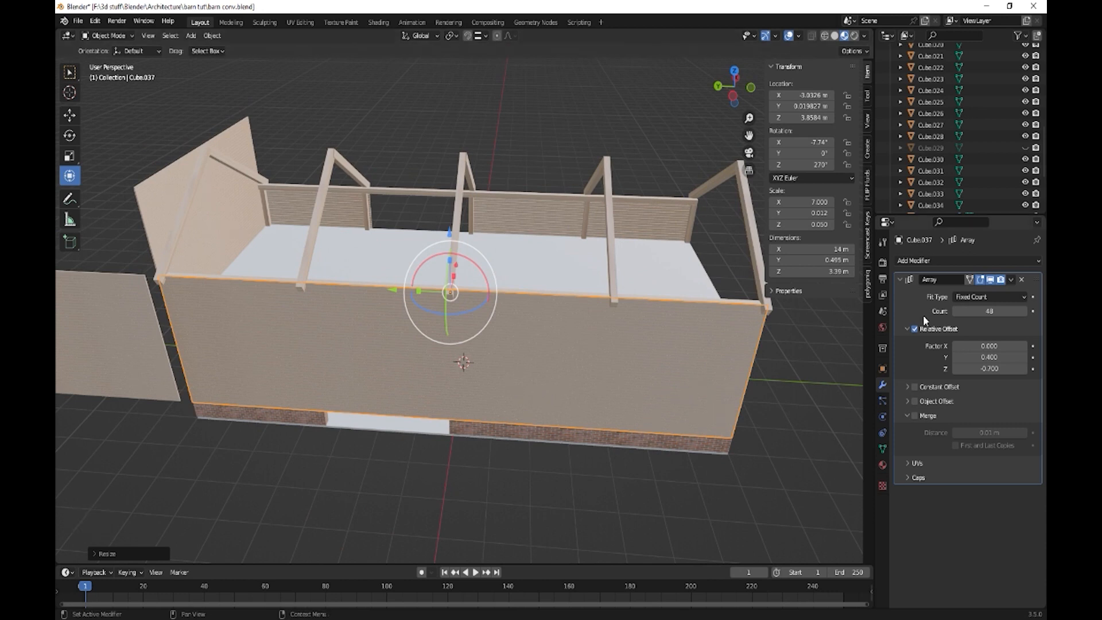
left_click(1013, 280)
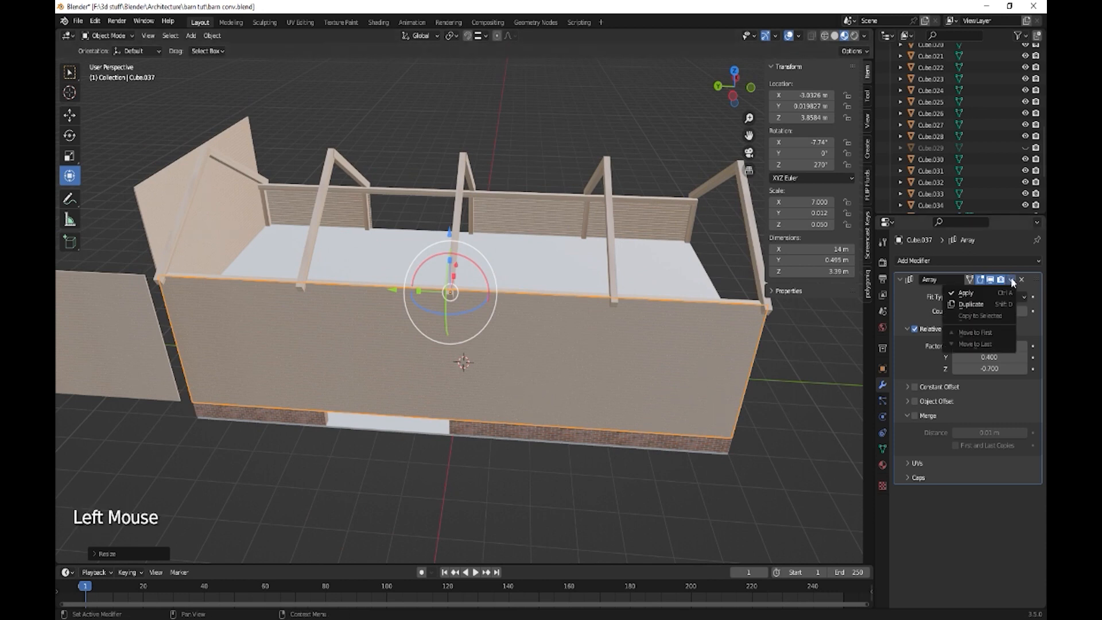
left_click(975, 293)
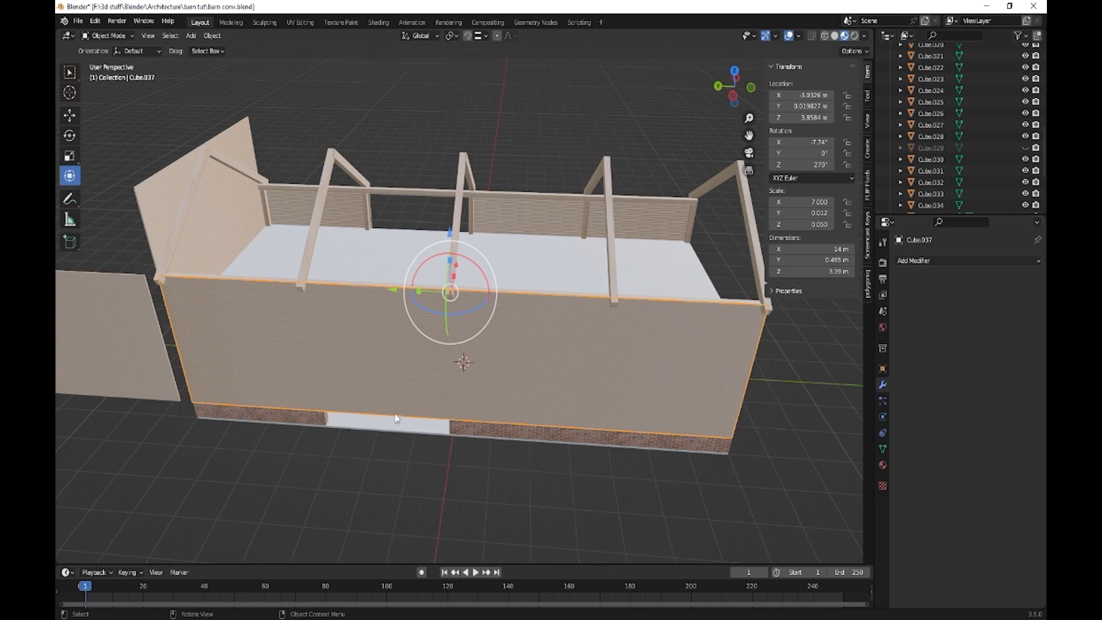
Add a cube, move it along X to about -3.4 m through the side cladding, and raise it to about 0.94 m in Z.
key("shift+a")
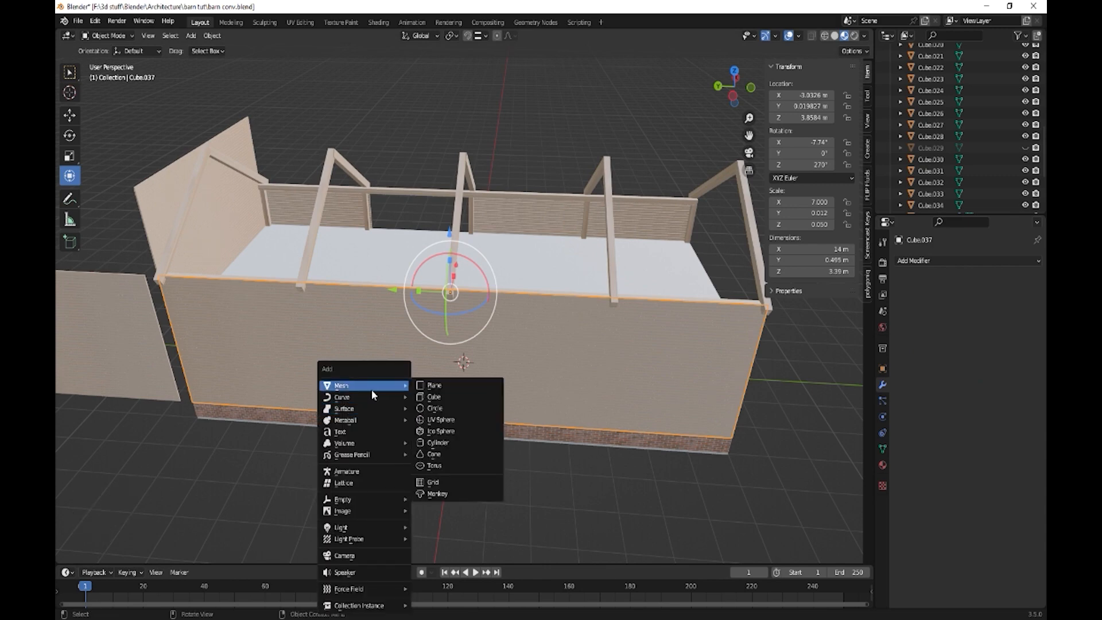
left_click(435, 396)
middle_click_drag(487, 420, 479, 366)
left_click_drag(511, 349, 382, 379)
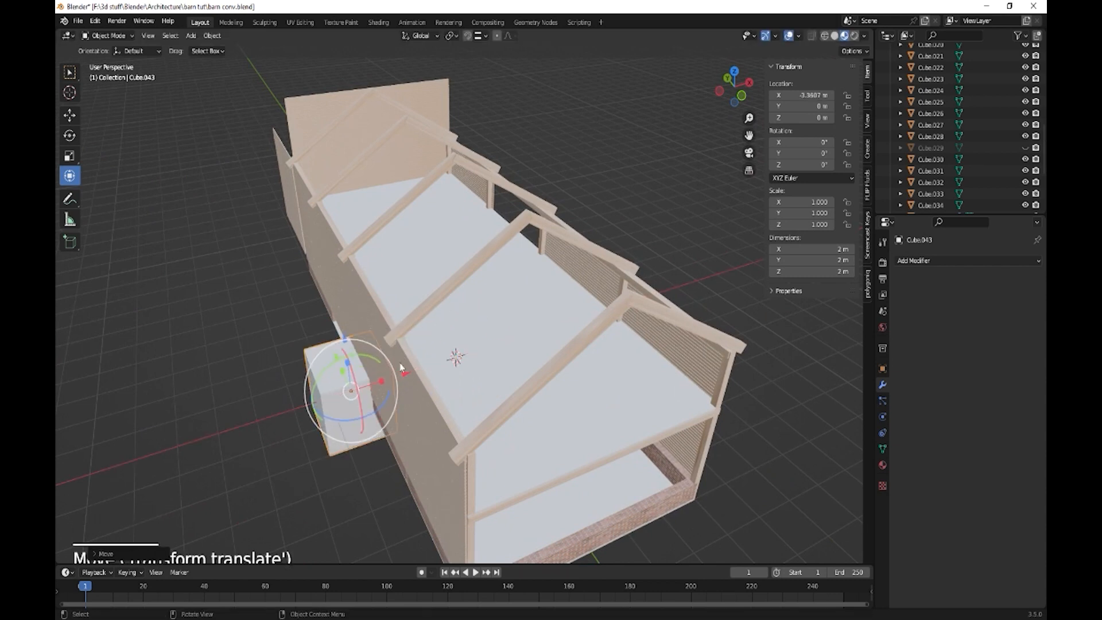
middle_click_drag(382, 378, 487, 377)
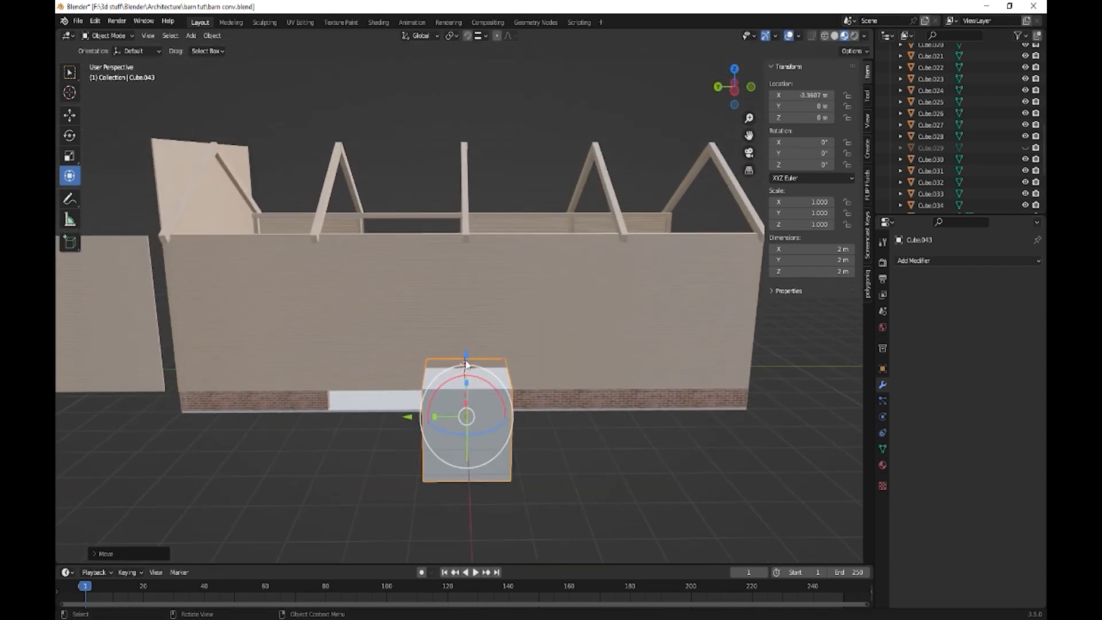
left_click_drag(466, 364, 466, 320)
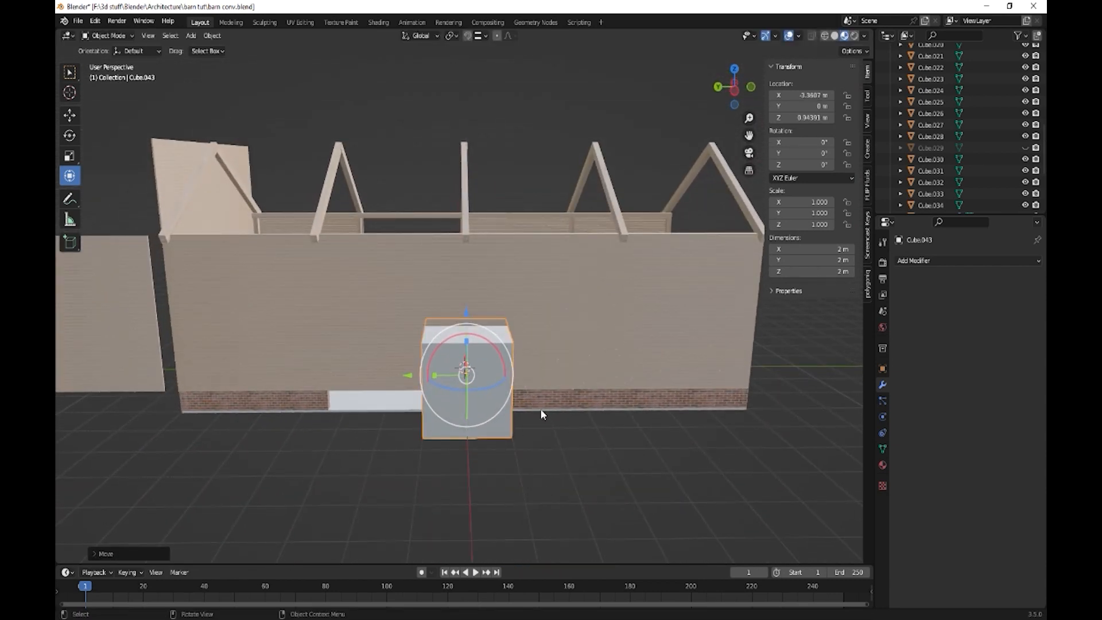
Move the cube along Y to about 1.73 m at the side opening and widen it along Y to about 3.16 m.
middle_click_drag(541, 413, 583, 361)
left_click_drag(459, 305, 386, 304)
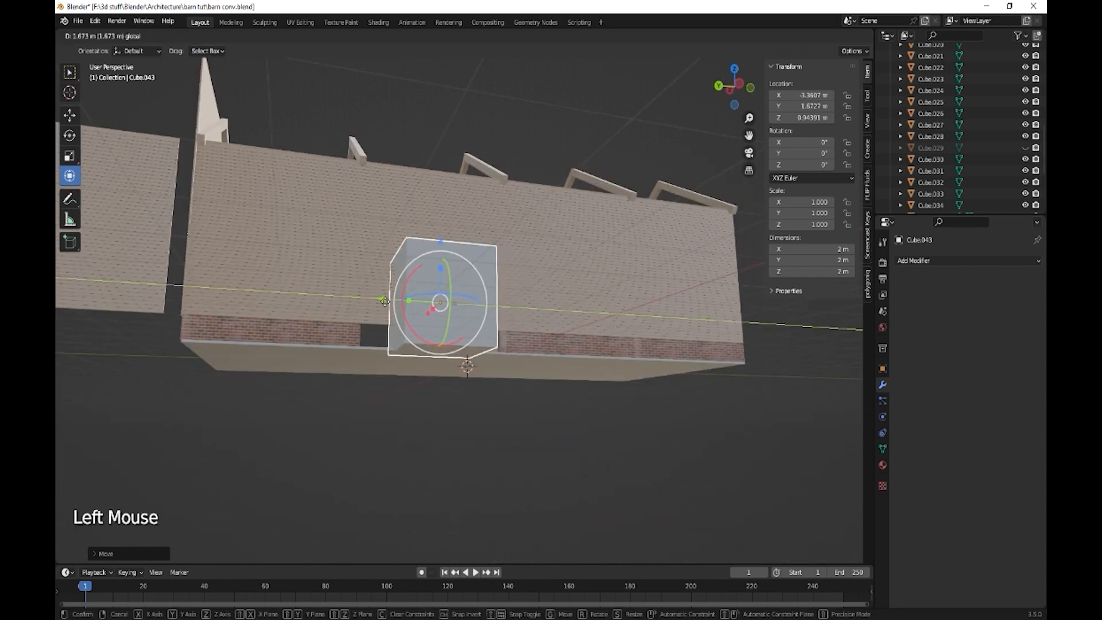
middle_click_drag(493, 356, 453, 380)
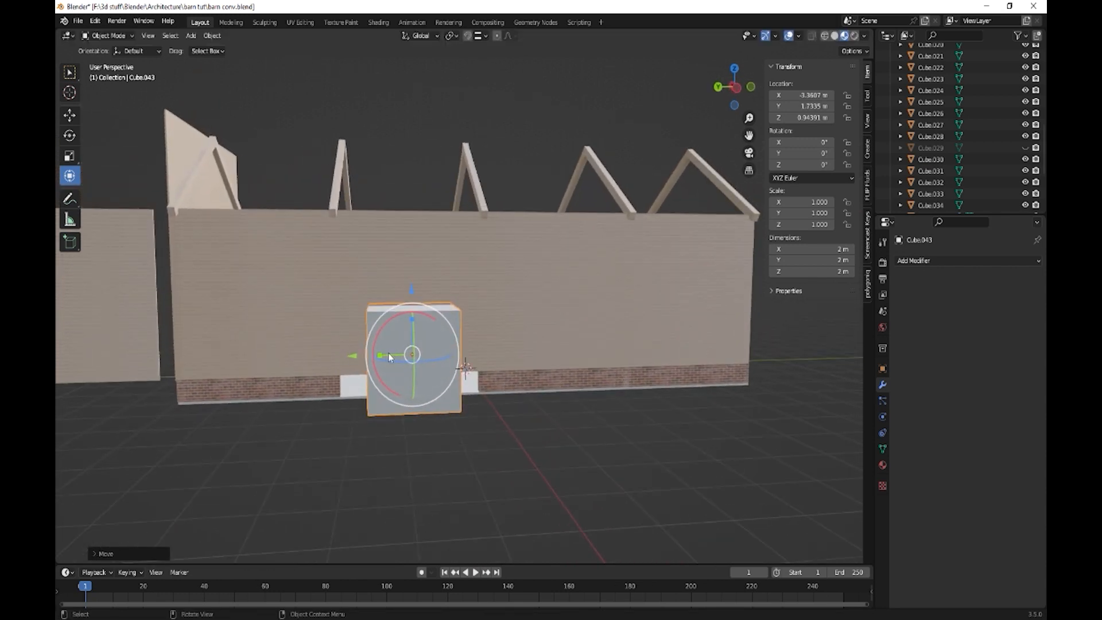
left_click_drag(387, 356, 371, 357)
middle_click_drag(370, 356, 387, 394)
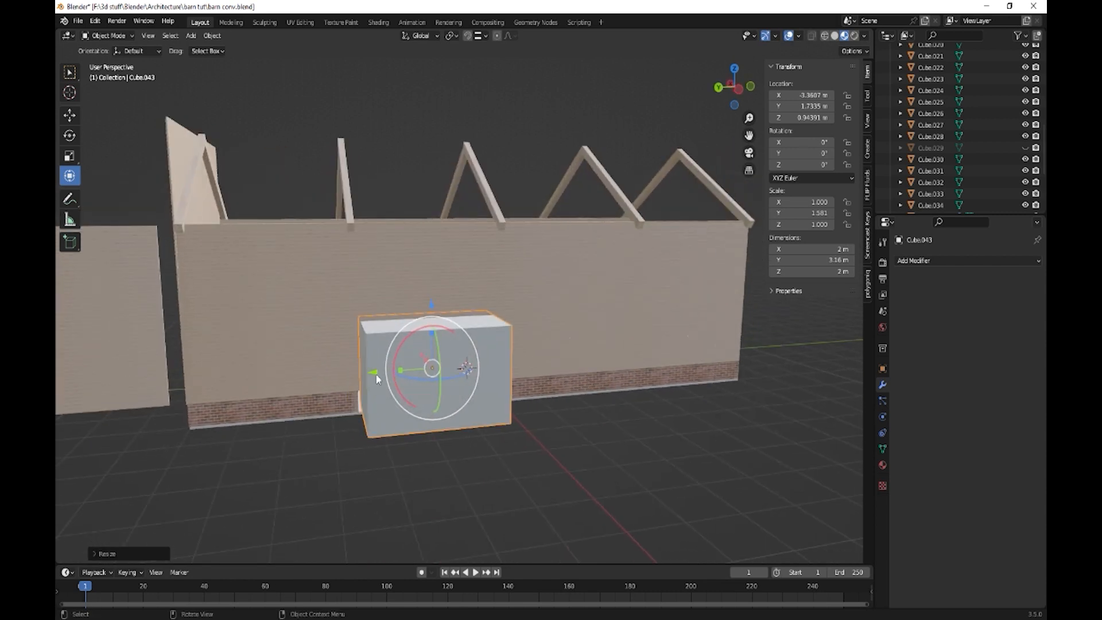
Fine-tune the cube to the side opening, widening it along Y to about 3.26 m and shifting it to about 1.79 m in Y.
left_click_drag(377, 379, 373, 376)
middle_click_drag(440, 408, 402, 393)
left_click_drag(364, 364, 348, 361)
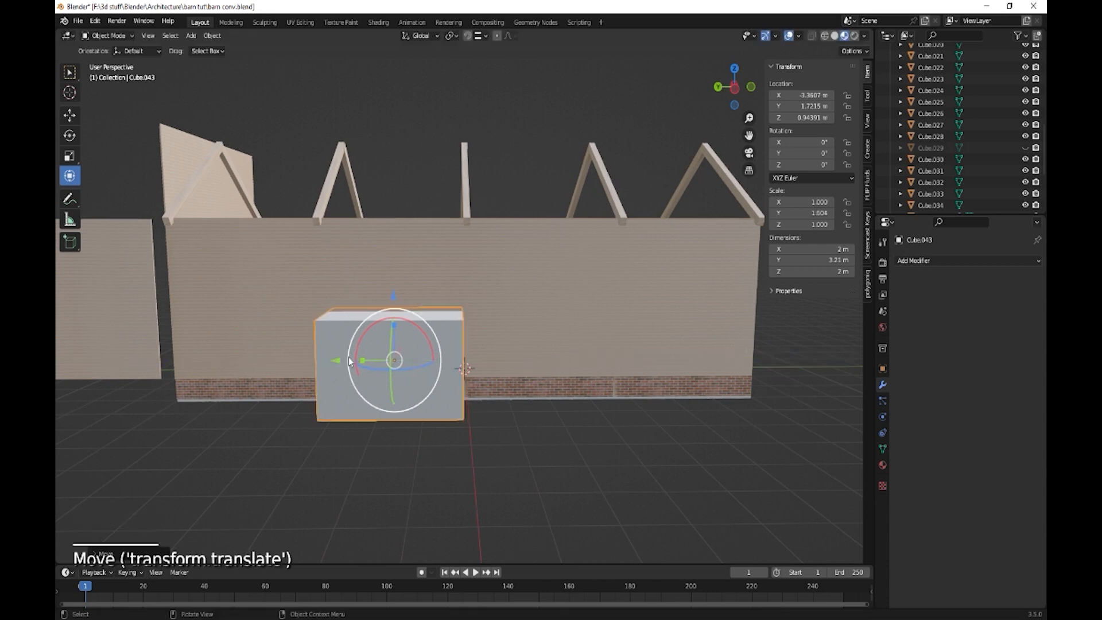
middle_click_drag(452, 402, 465, 392)
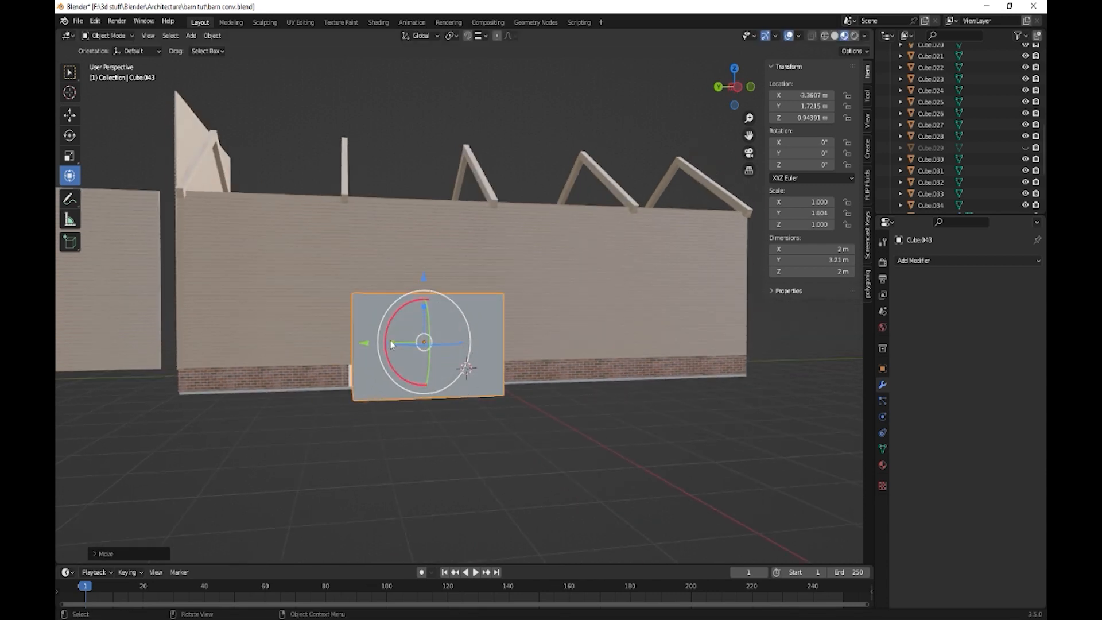
left_click_drag(392, 342, 359, 341)
middle_click_drag(358, 341, 347, 398)
Adjust the cube's Z location to about 0.985 m to line its base up with the floor slab.
left_click_drag(325, 264, 326, 247)
mouse_move(404, 321)
middle_mouse_down()
mouse_move(408, 296)
mouse_move(410, 319)
middle_mouse_up()
left_click_drag(328, 254, 327, 274)
middle_click_drag(391, 314, 409, 332)
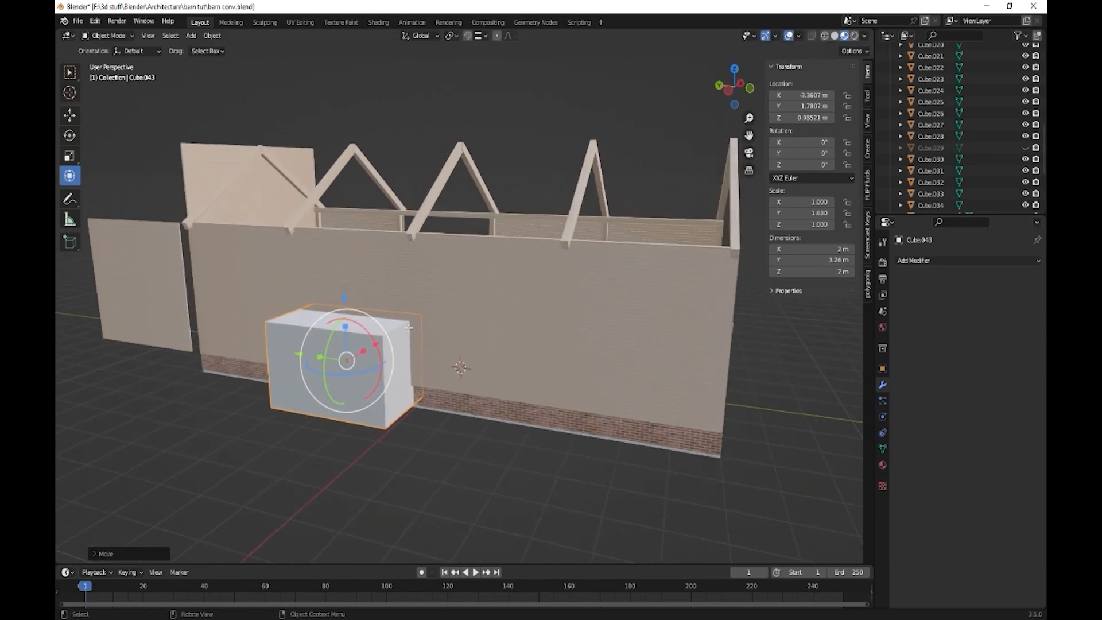
Raise the cube's top face in Edit Mode to about 1.46 m in local Z, towards the underside of the upper floor.
key("Tab")
key("3")
left_click(379, 323)
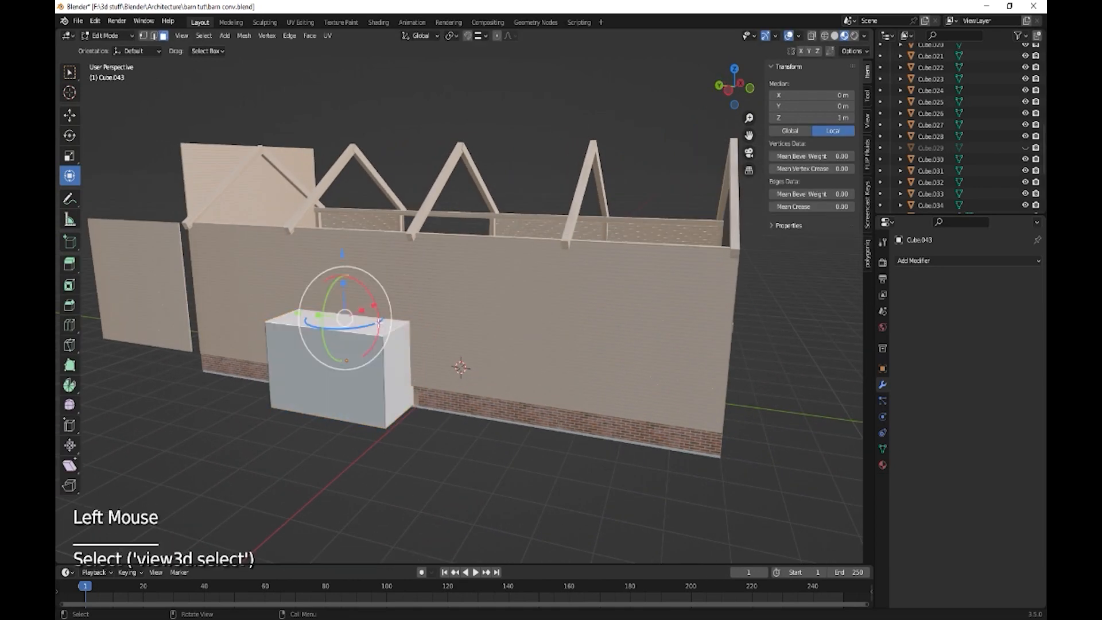
left_click_drag(342, 253, 342, 230)
middle_click_drag(355, 241, 415, 341)
scroll(576, 344, "up", 4)
scroll(577, 344, "down", 1)
scroll(577, 344, "up", 2)
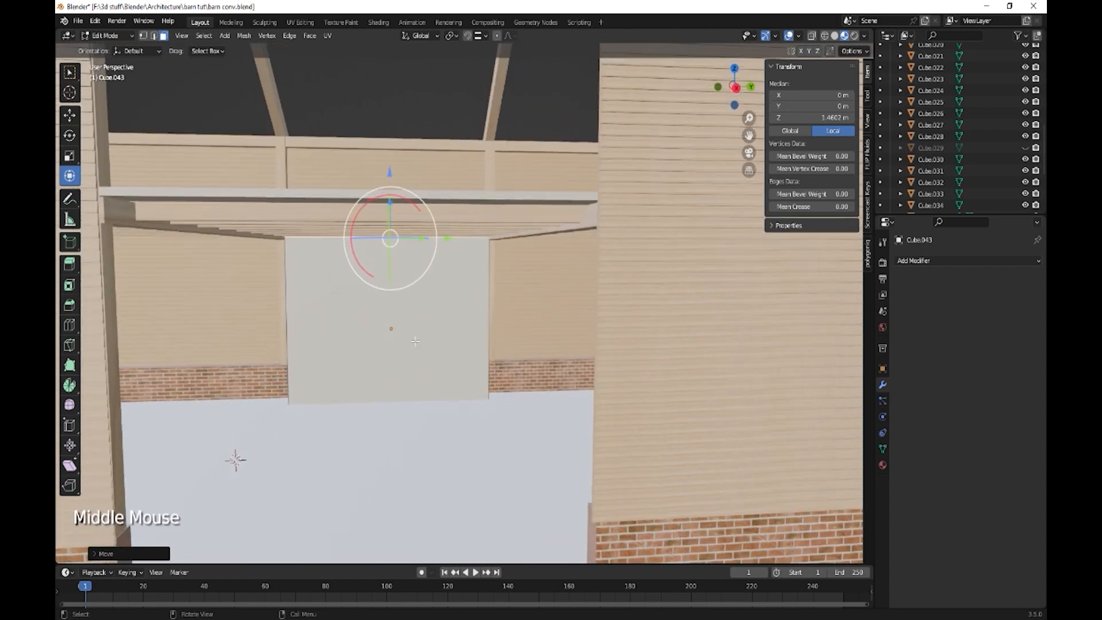
Raise the cube's top face slightly further so the cube is about 2.54 m tall, and return to Object Mode.
left_click_drag(390, 173, 390, 168)
middle_click_drag(420, 198, 571, 233)
scroll(641, 220, "down", 2)
key("Tab")
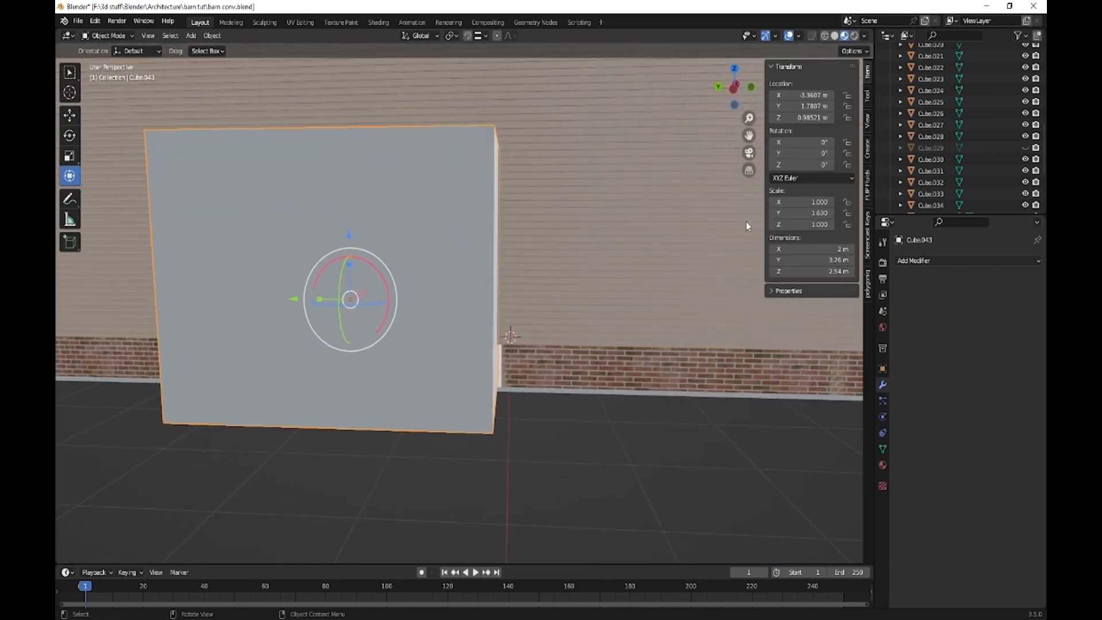
Widen the cube to 3.36 m in Y and shift it to about 1.75 m in Y.
left_click(850, 260)
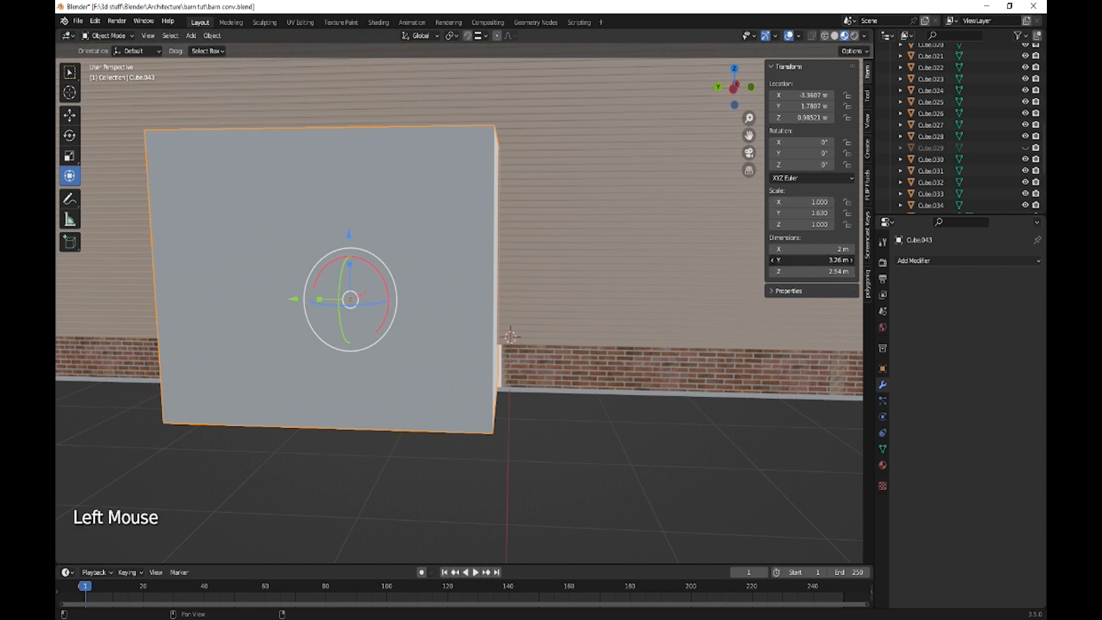
middle_click_drag(601, 340, 675, 359, "shift")
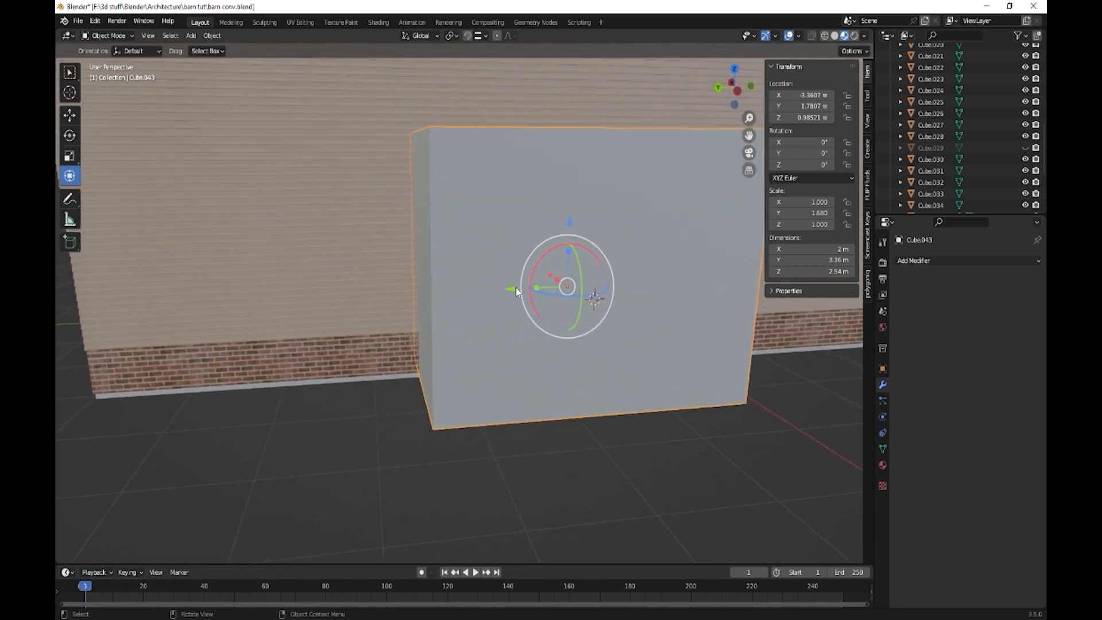
left_click_drag(516, 291, 517, 287)
middle_click_drag(517, 287, 552, 340)
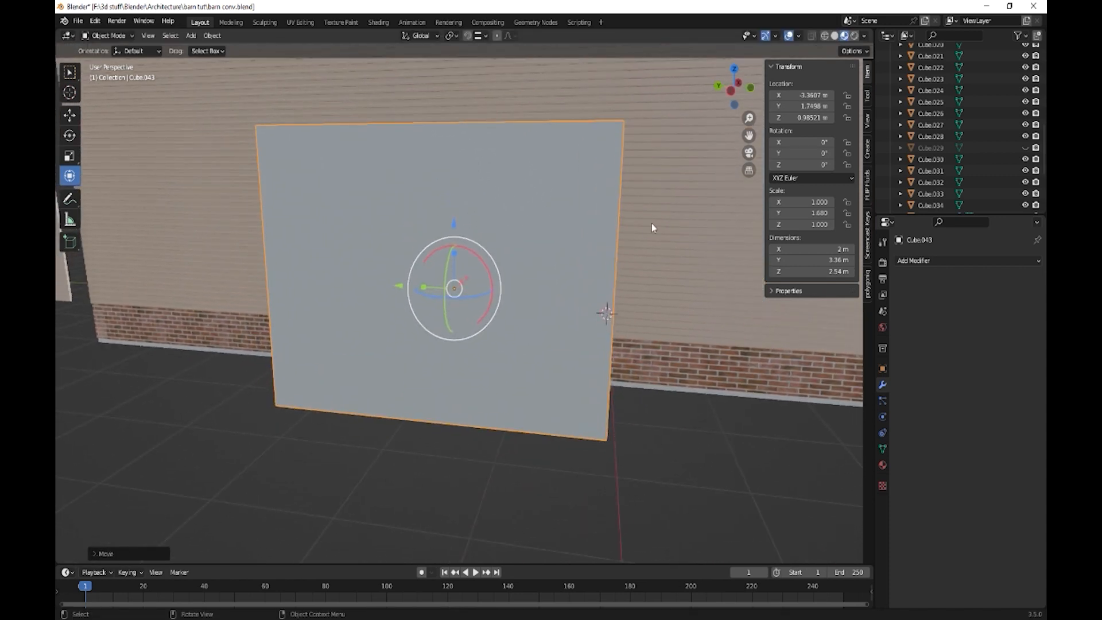
Add a Boolean modifier in Difference mode to the side wall cladding, with the cube as the cutting object.
left_click(653, 224)
left_click(918, 260)
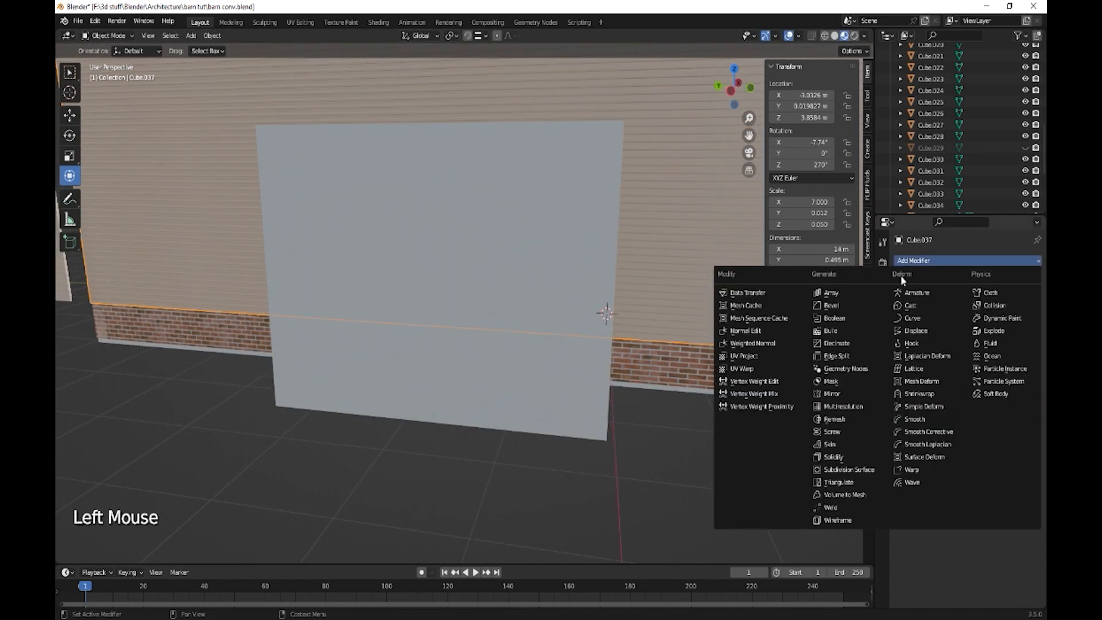
left_click(851, 320)
left_click(1020, 325)
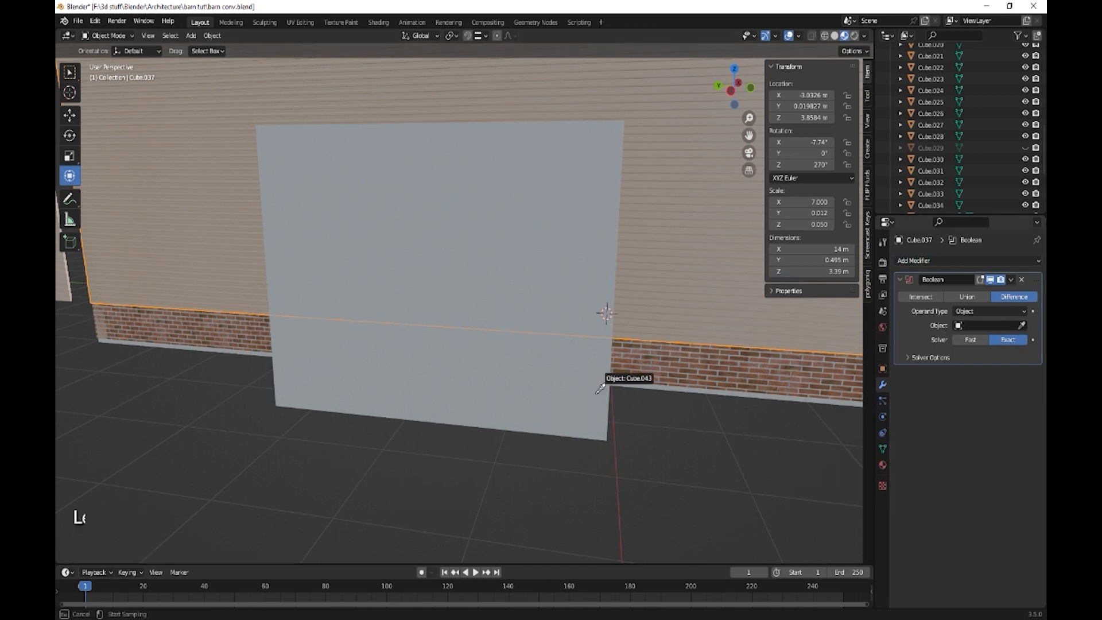
left_click(575, 394)
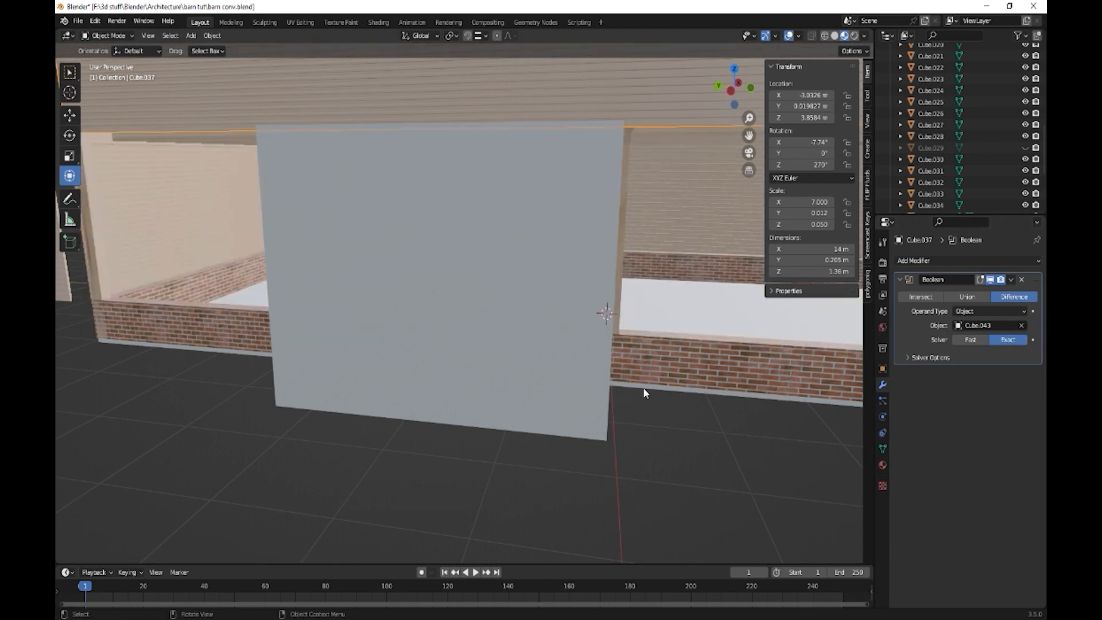
Set the cladding's Boolean solver to Fast and apply the modifier to cut the side opening.
left_click(969, 340)
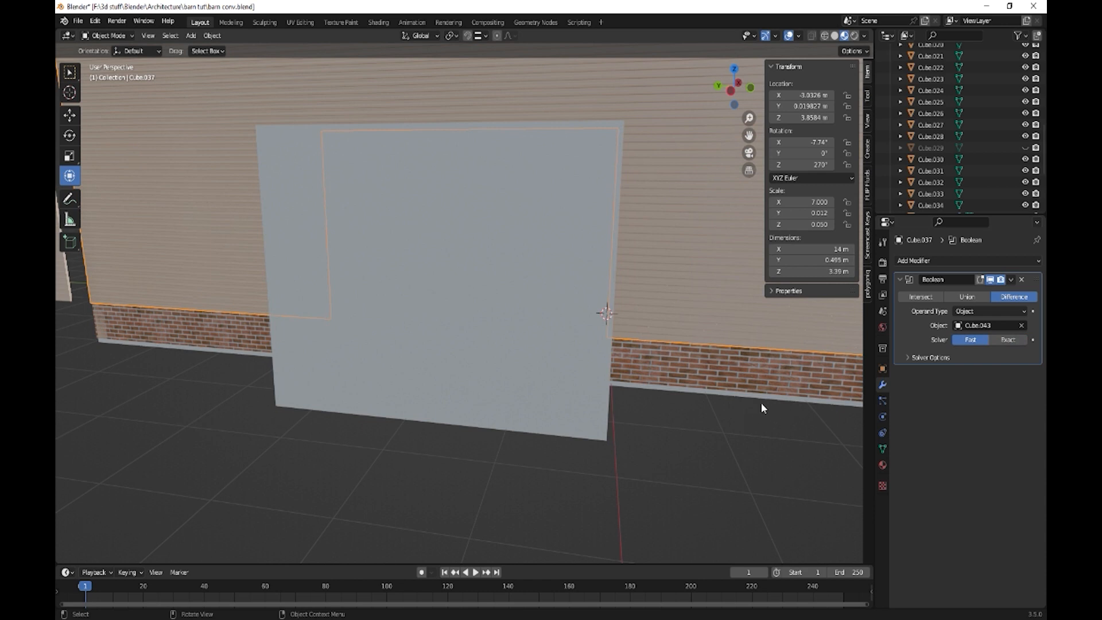
middle_click_drag(760, 401, 735, 415)
scroll(697, 415, "down", 2)
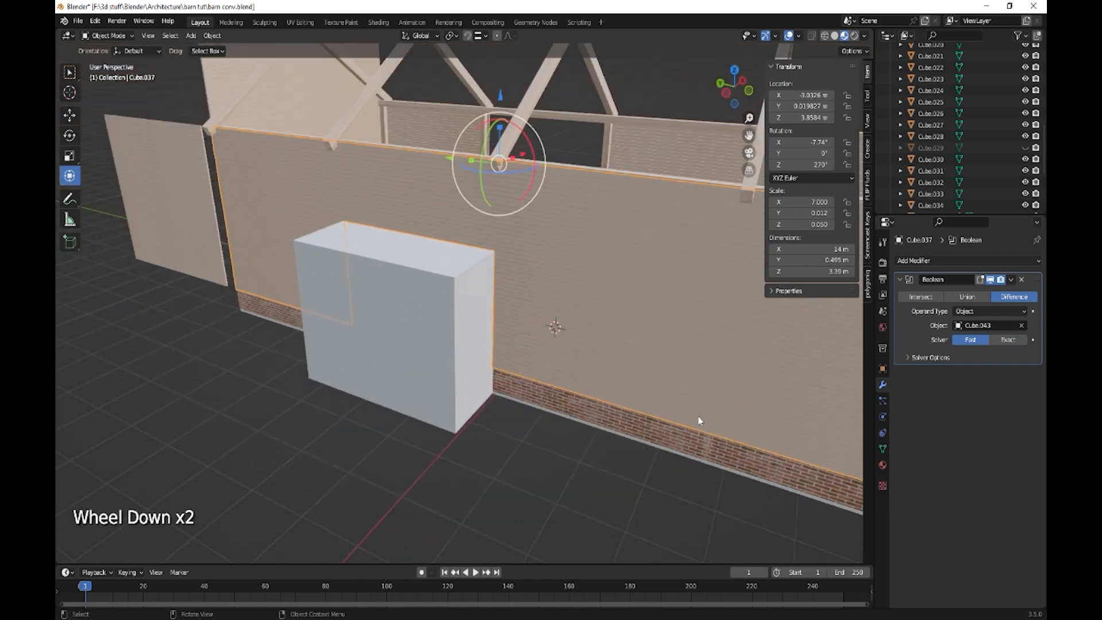
left_click(1011, 340)
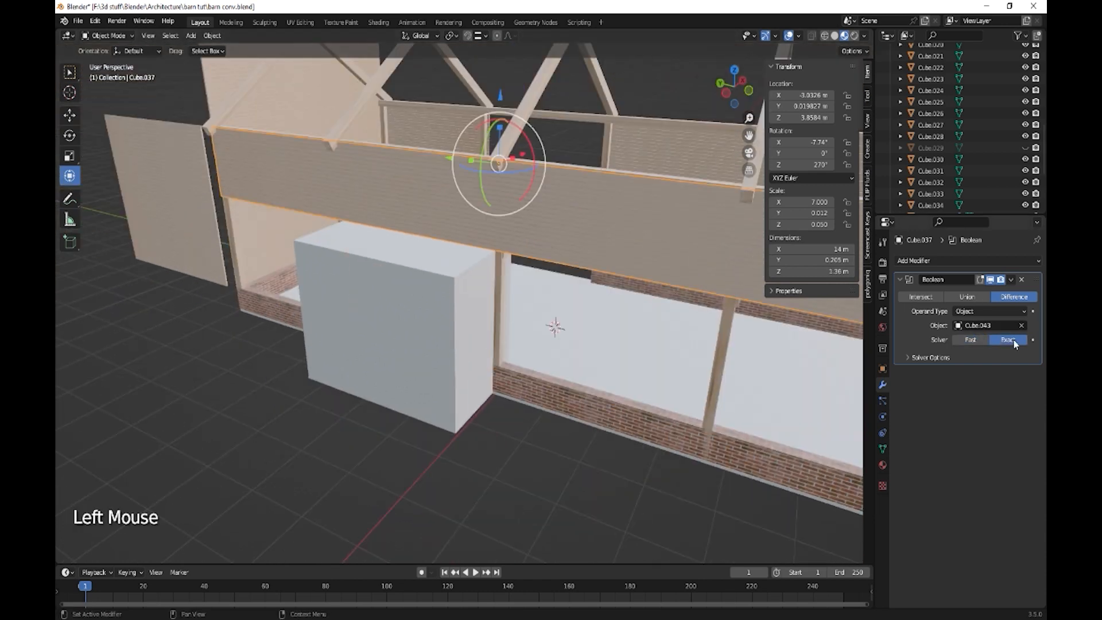
left_click(975, 341)
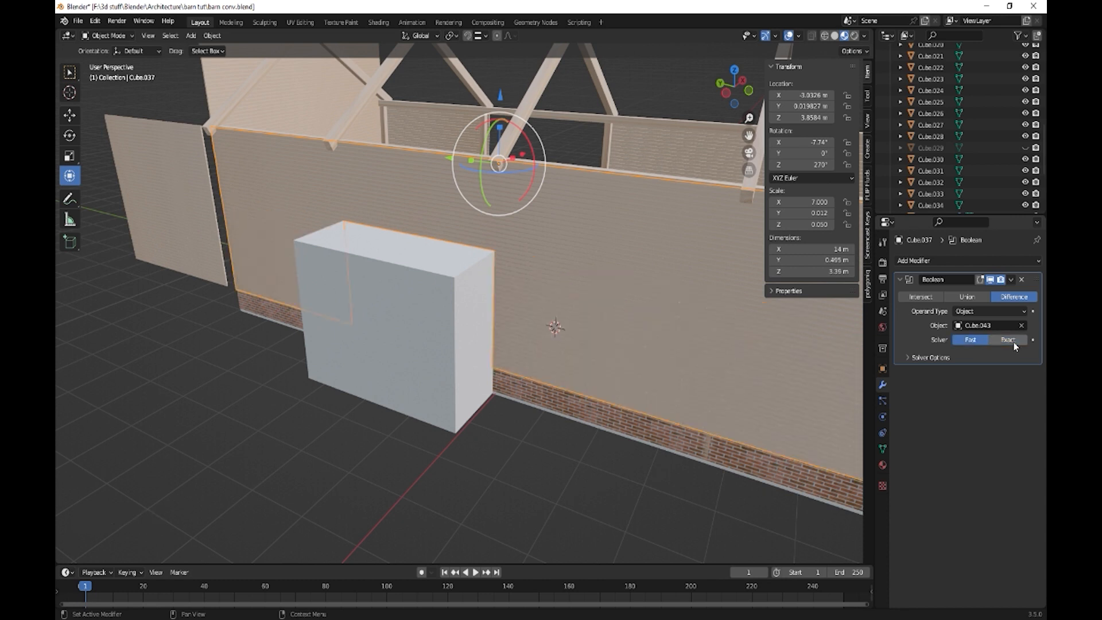
left_click(1010, 280)
left_click(979, 290)
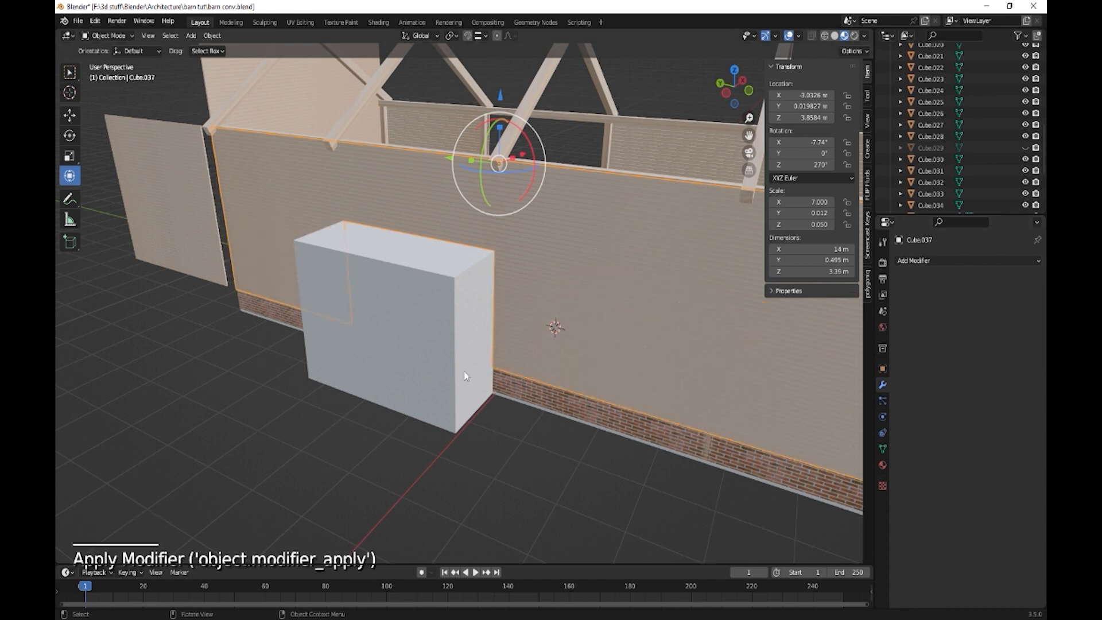
Move the cutting cube down out of the opening to about -4.25 m in Z.
left_click(422, 280)
left_click_drag(404, 261, 402, 466)
middle_click_drag(401, 466, 503, 310)
scroll(504, 349, "down", 2)
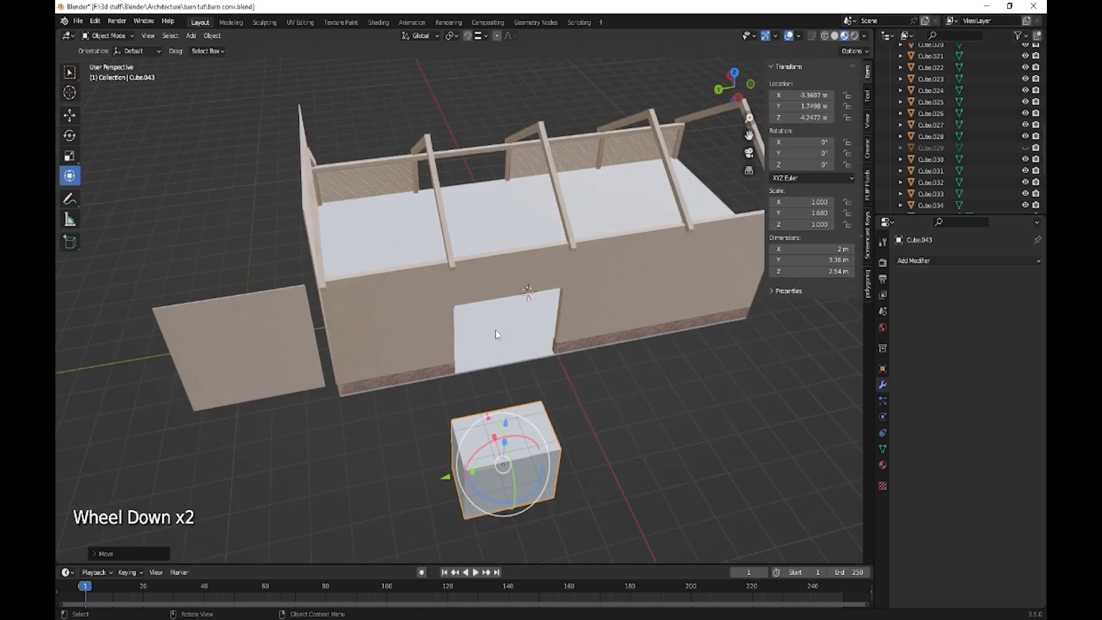
Duplicate the upper floor slab and raise the copy along Z to about 4.55 m.
left_click(496, 223)
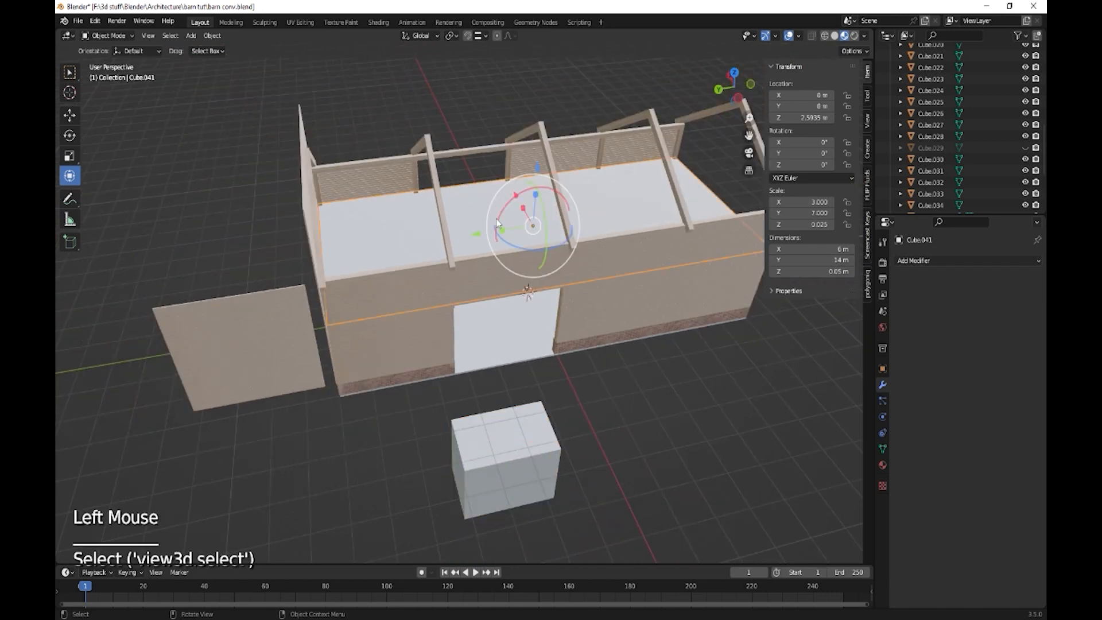
left_click(549, 147)
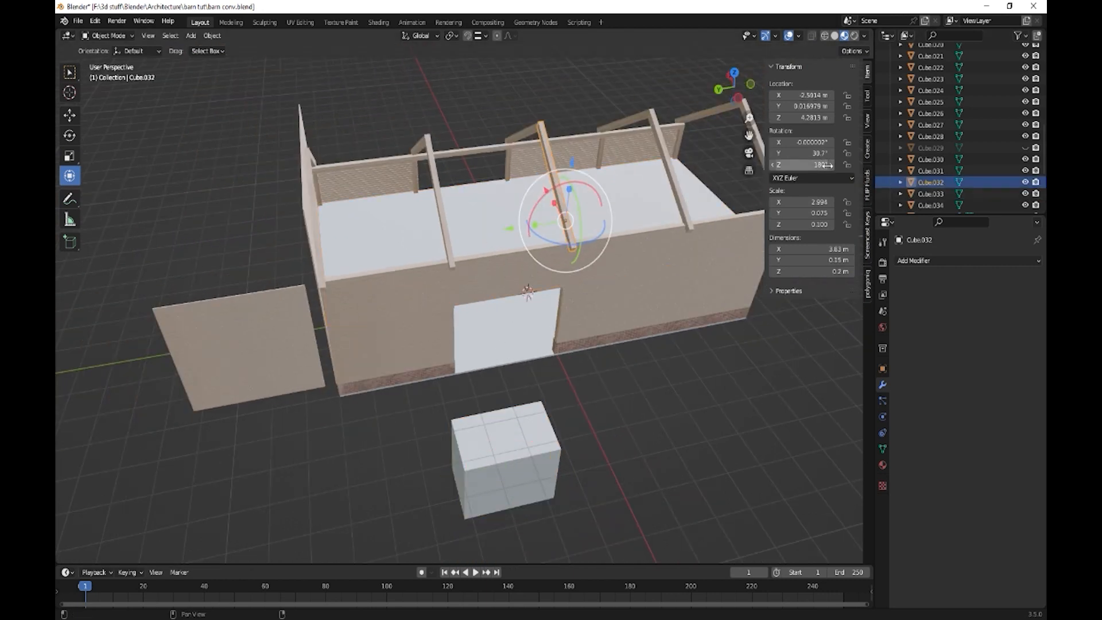
left_click(565, 223)
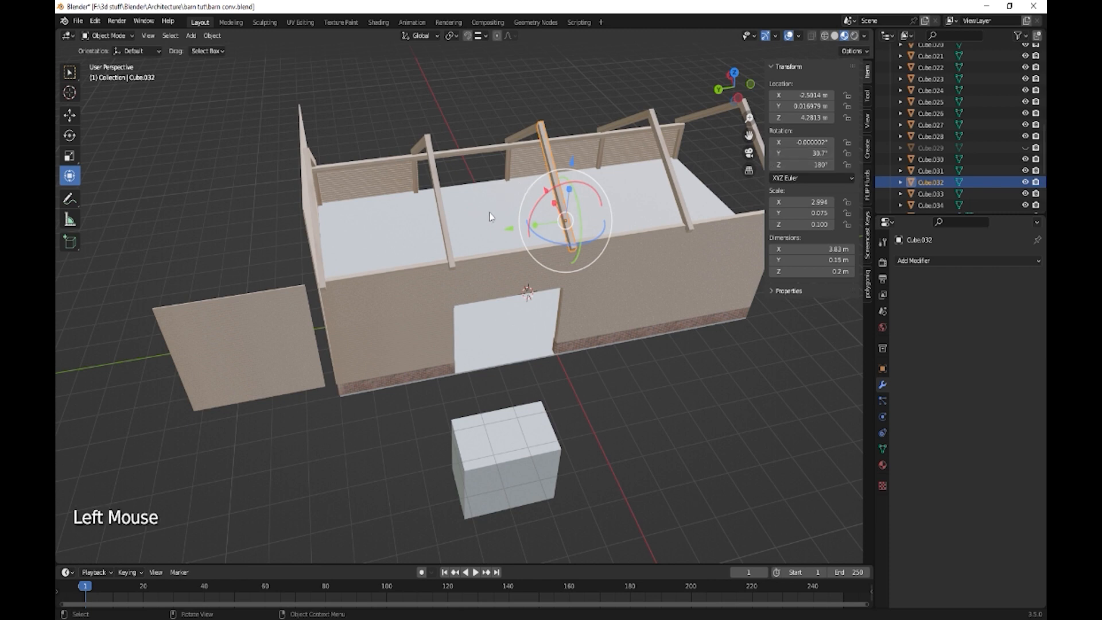
key("shift")
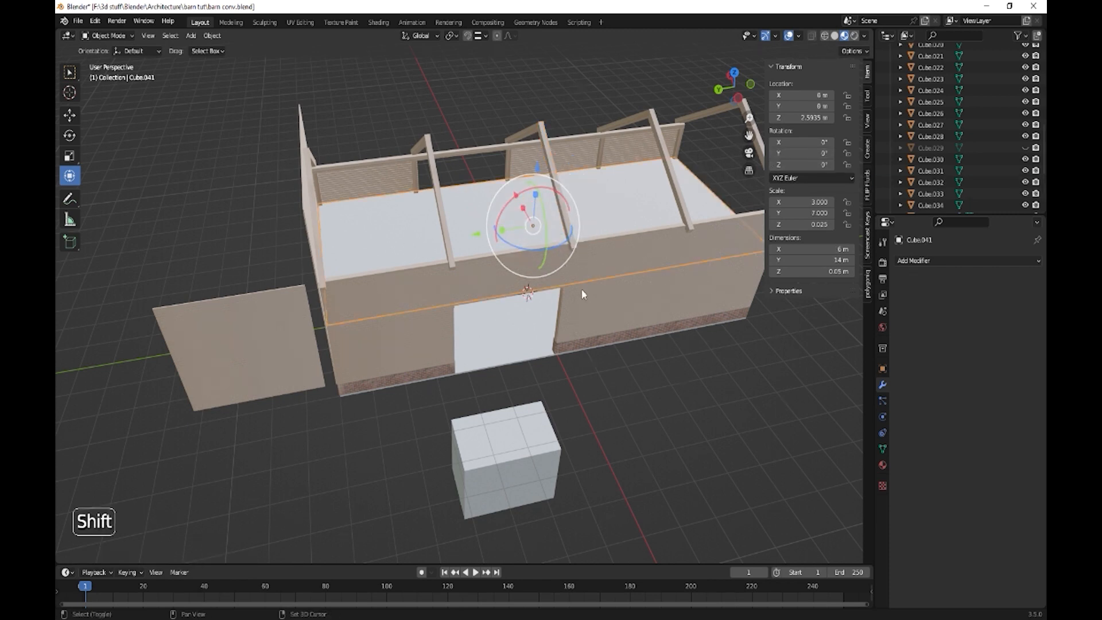
key("shift+d")
key("z")
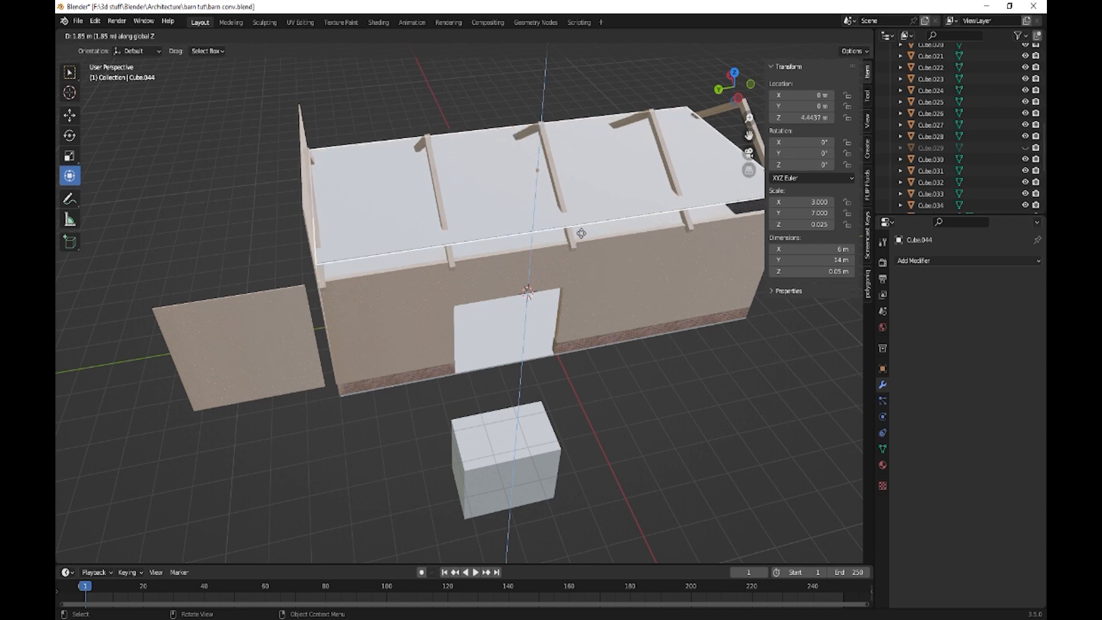
left_click(570, 268)
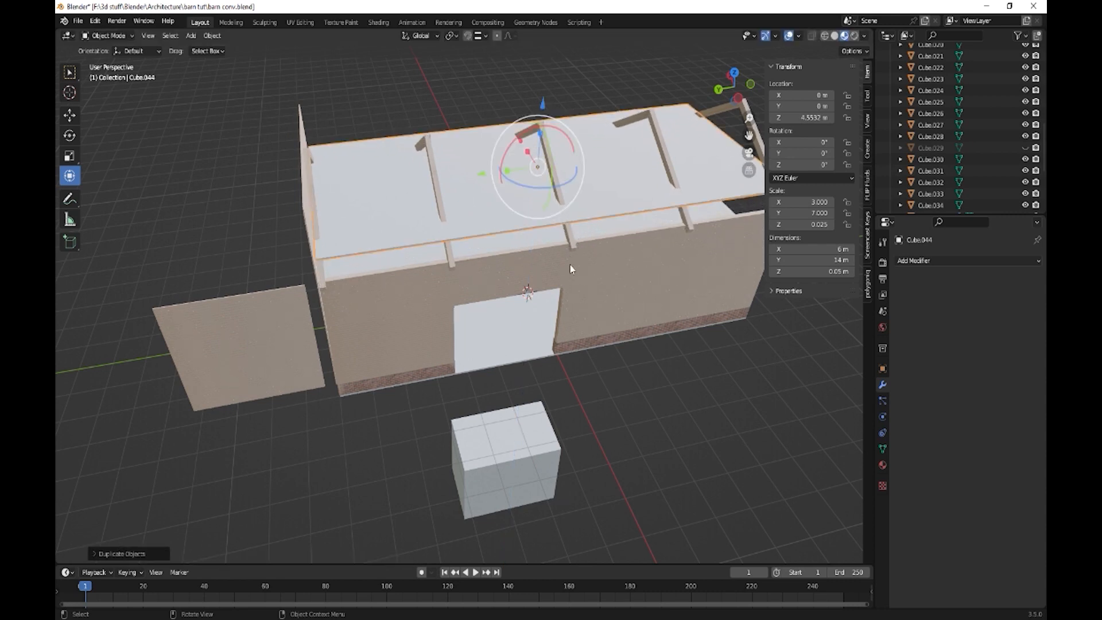
Rotate the slab copy by -30.7° about Y to match the rafters and shift it along X to about -2.25 m.
key("r")
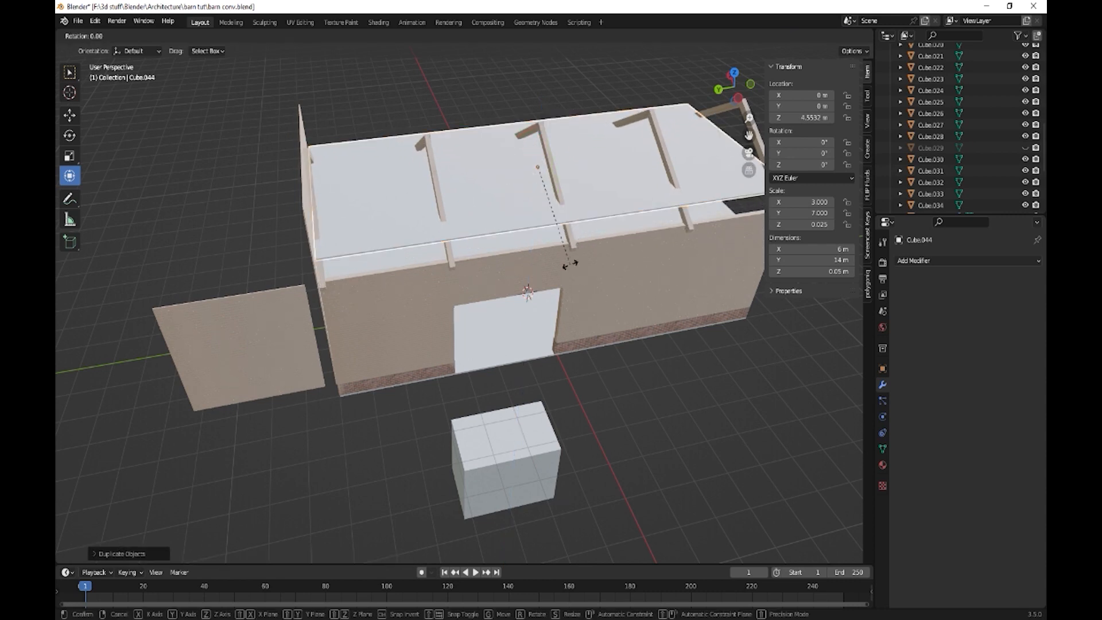
type("y")
type("30")
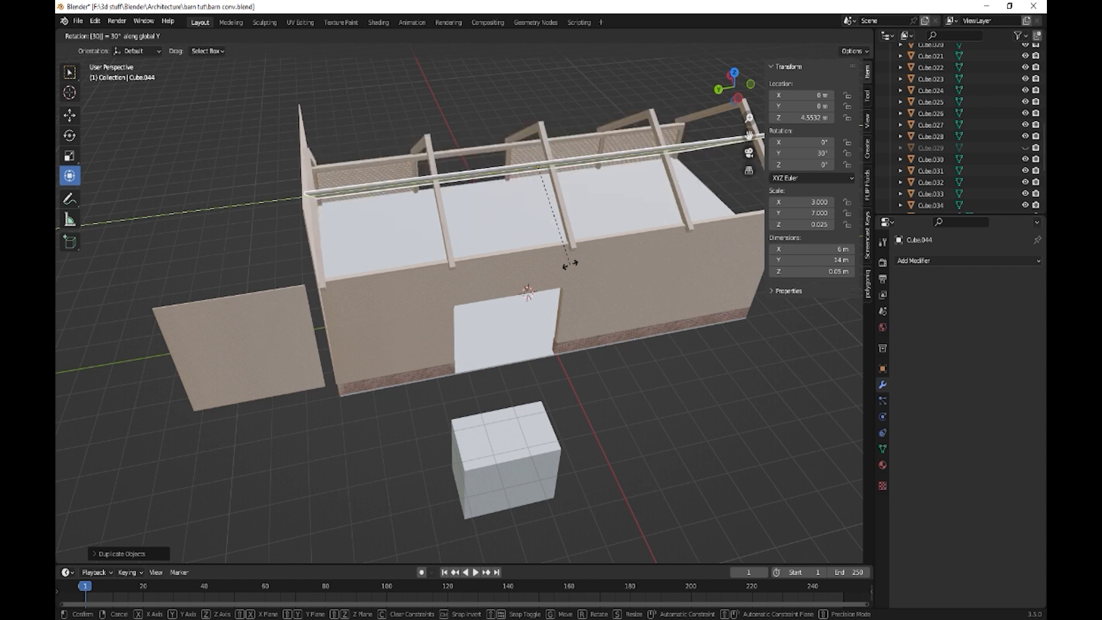
type(".7")
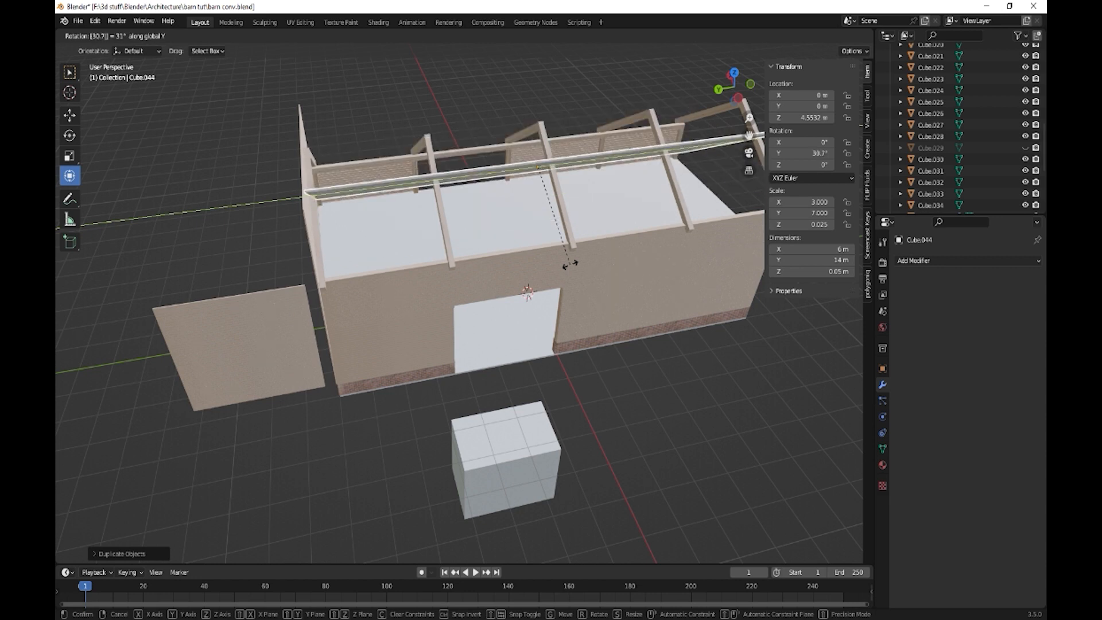
key("minus")
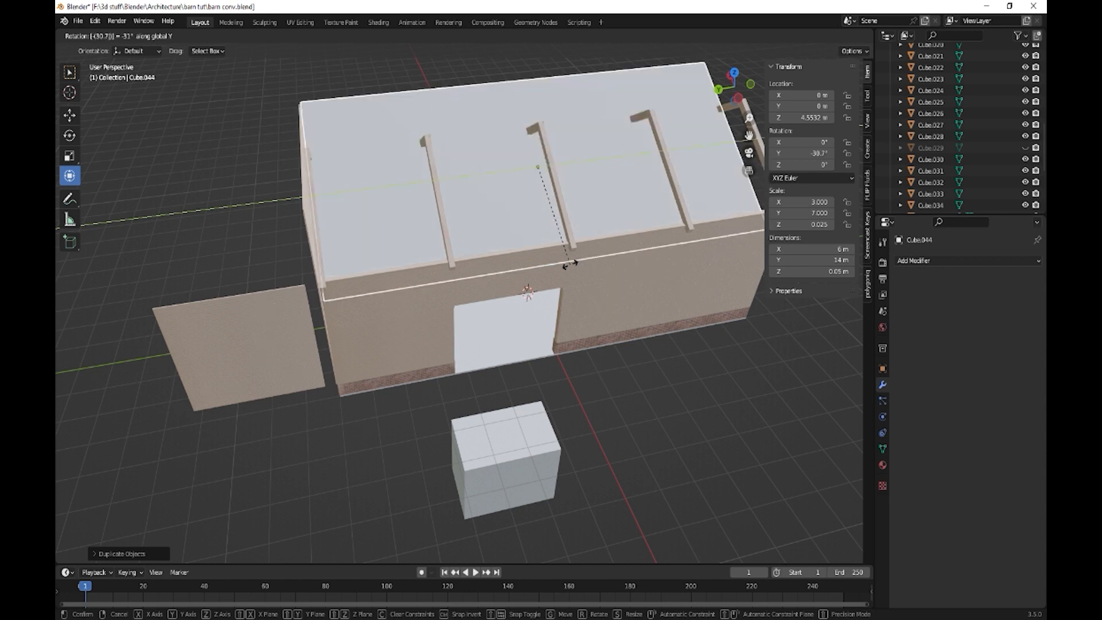
key("Return")
middle_click_drag(570, 297, 483, 121)
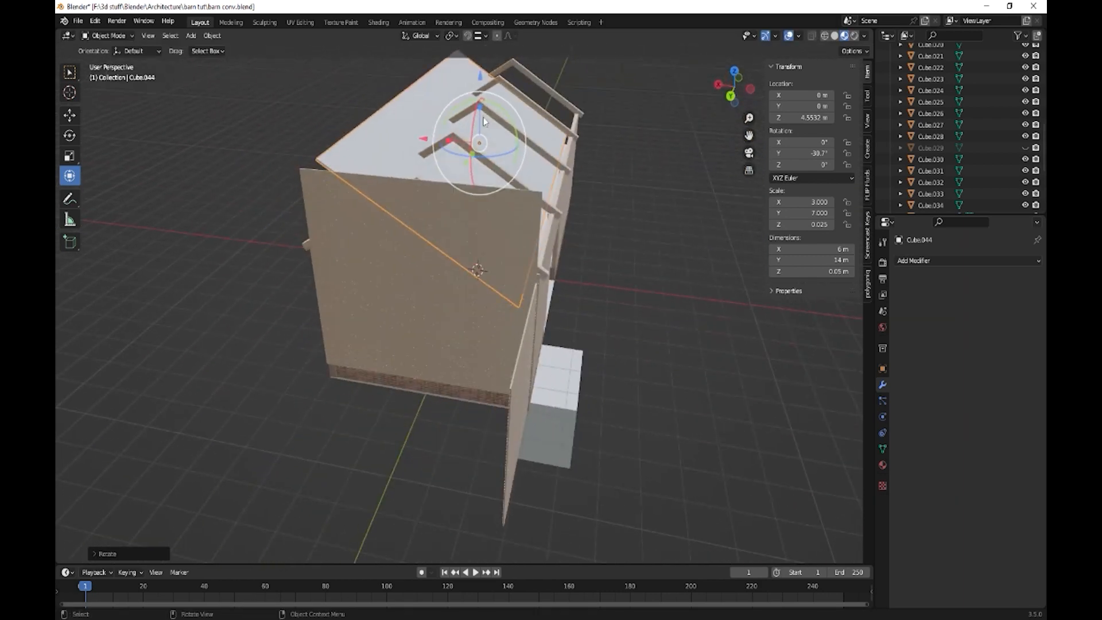
left_click_drag(424, 141, 492, 139)
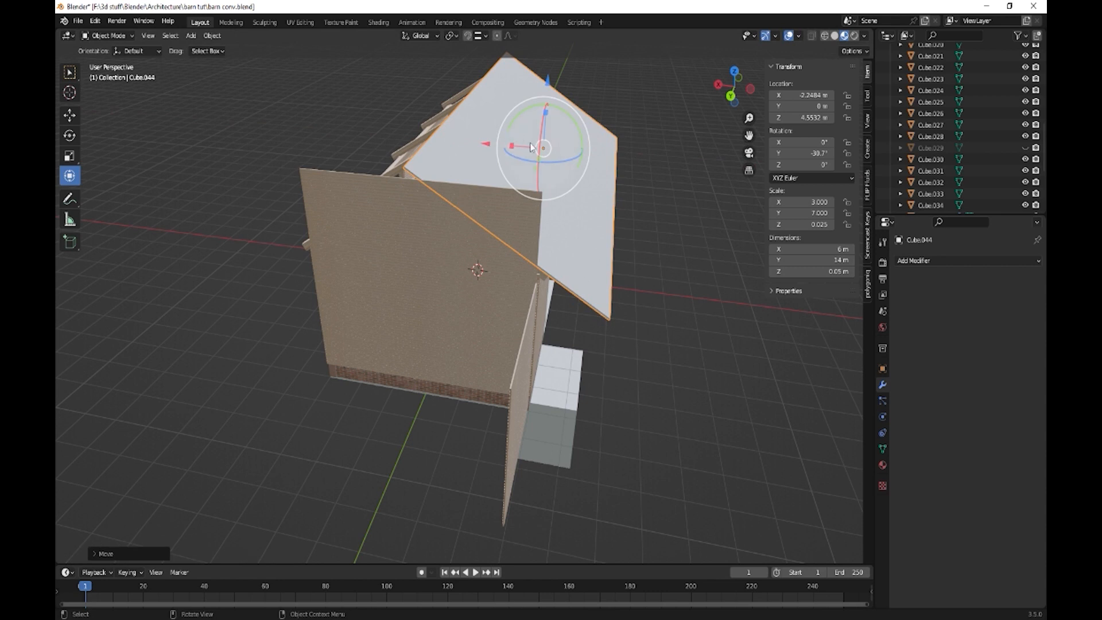
With Normal orientation, shorten the roof panel along its slope to about 4.64 m and move it to about X -1.98 m, Z 4.71 m.
left_click(425, 36)
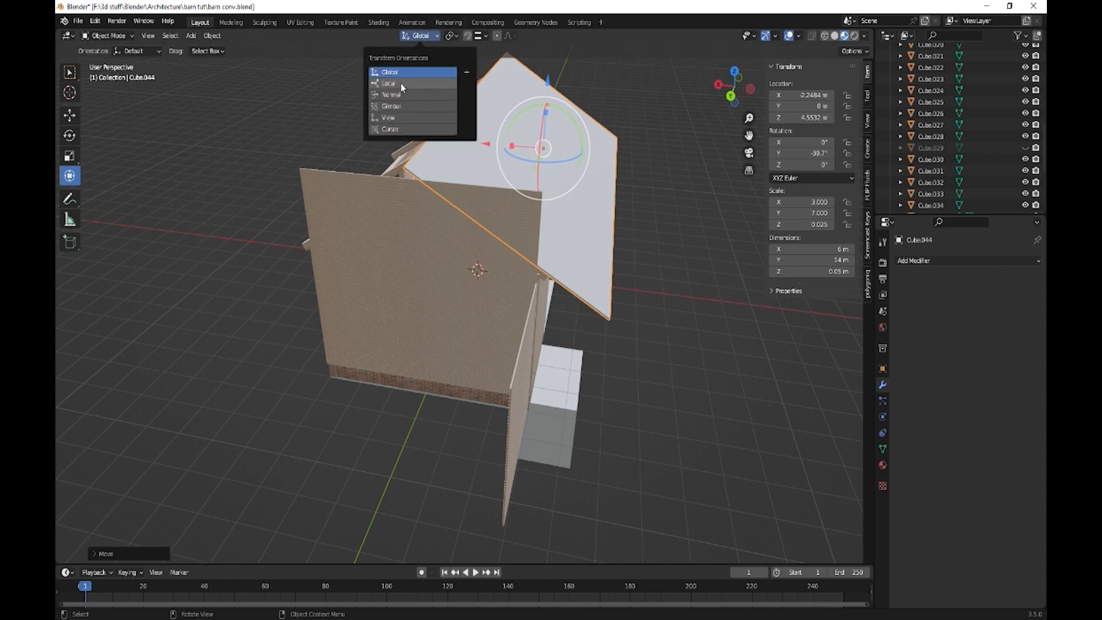
left_click(401, 94)
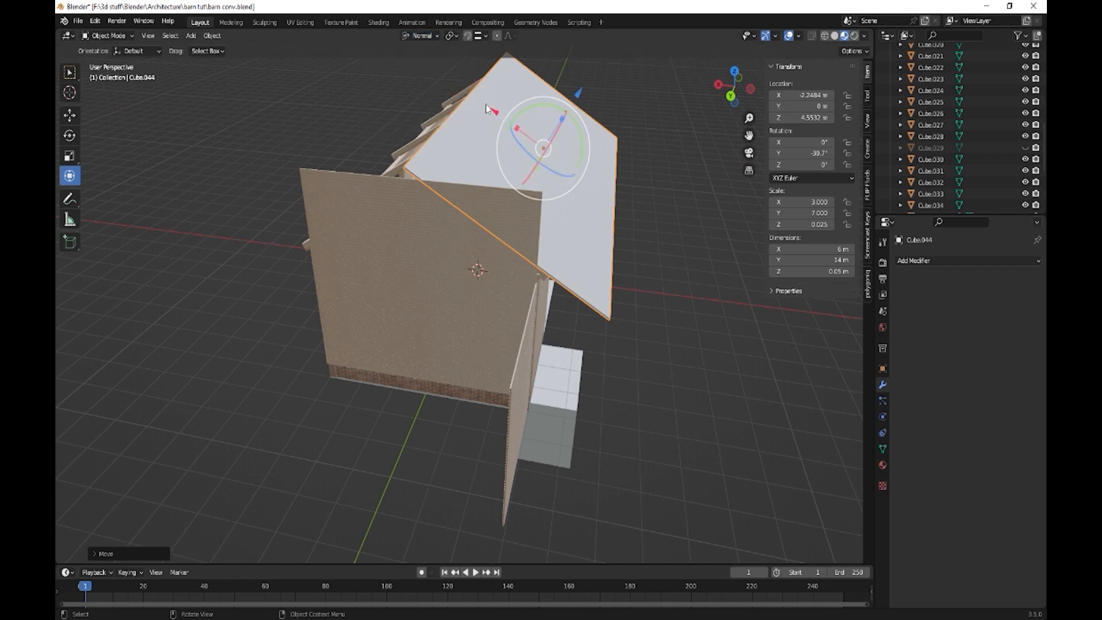
mouse_move(486, 110)
left_mouse_down()
mouse_move(463, 92)
mouse_move(496, 115)
mouse_move(489, 105)
left_mouse_up()
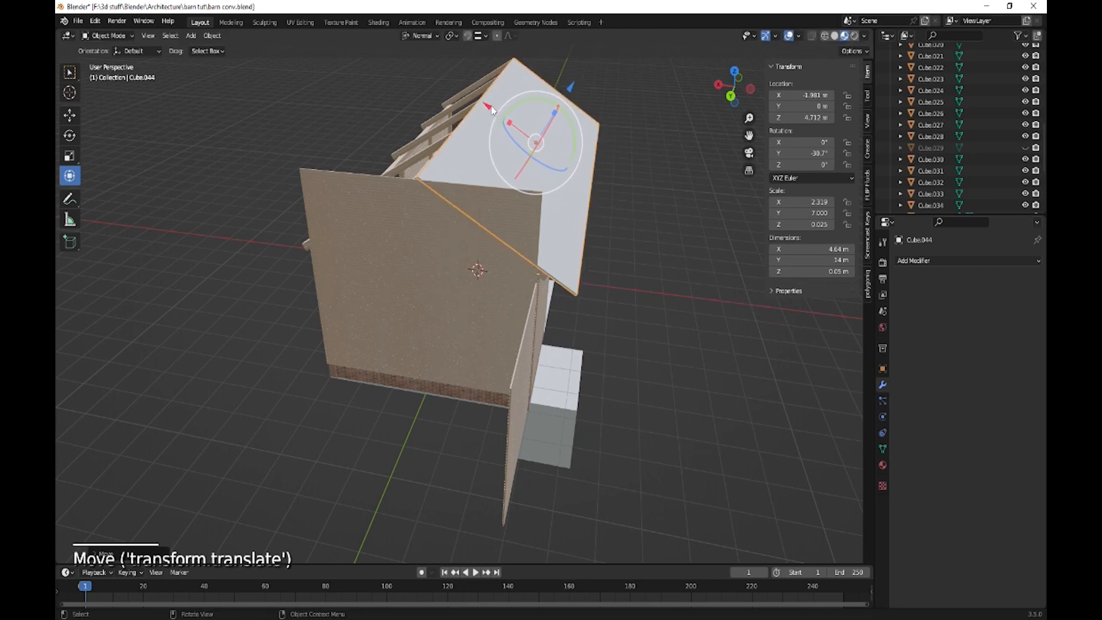
Return to Global orientation and duplicate the roof panel along X, placing the copy at about 2.33 m in X.
middle_click_drag(488, 105, 459, 186)
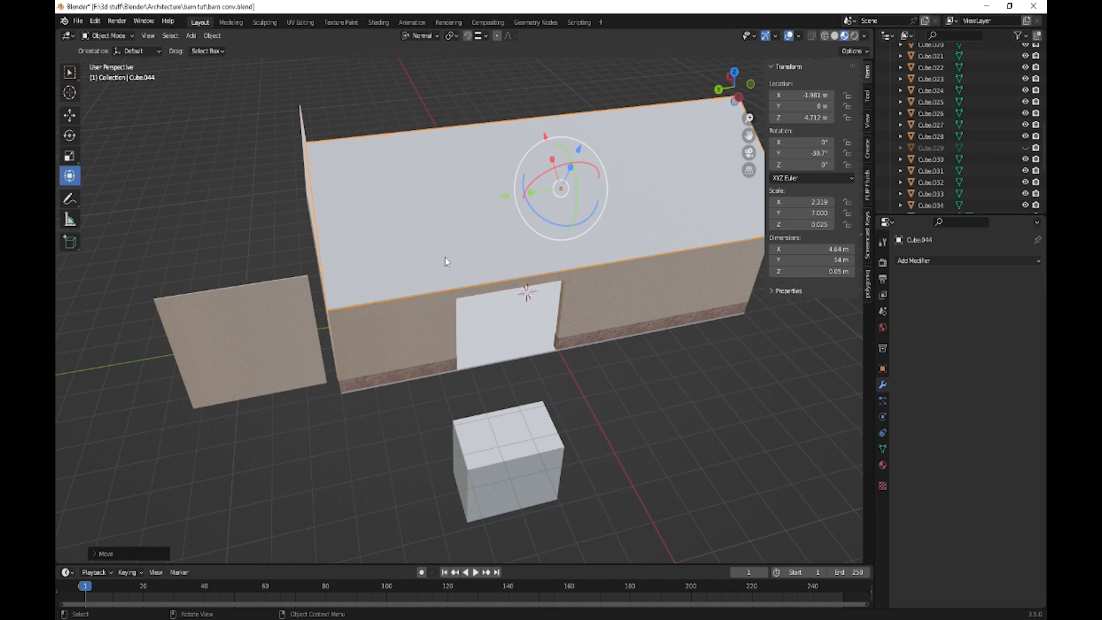
middle_click_drag(406, 253, 472, 234)
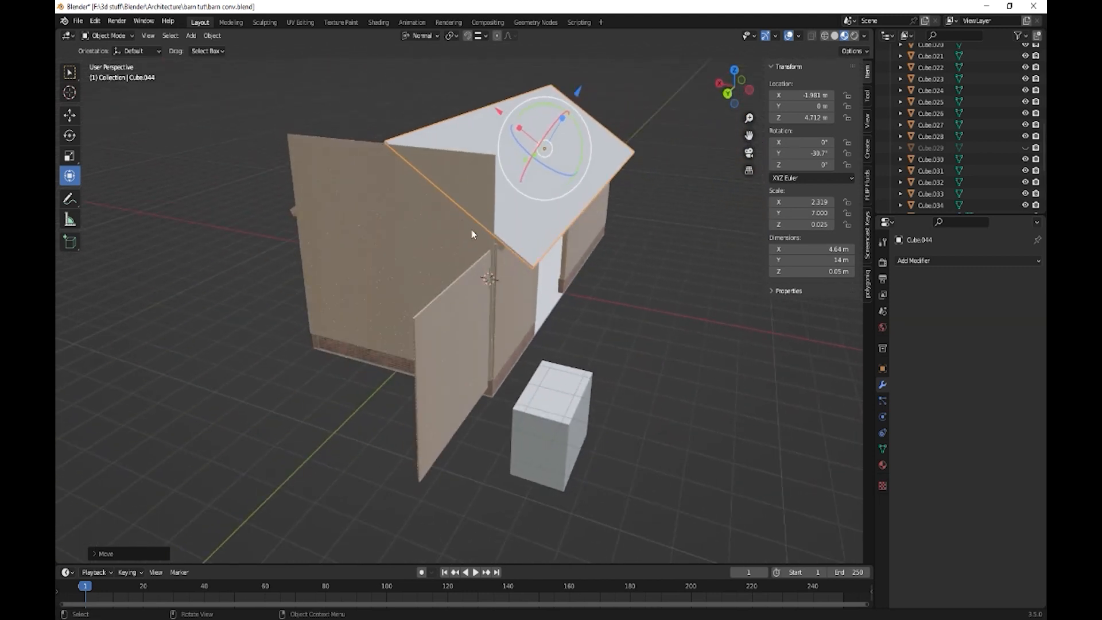
middle_click_drag(435, 197, 504, 231)
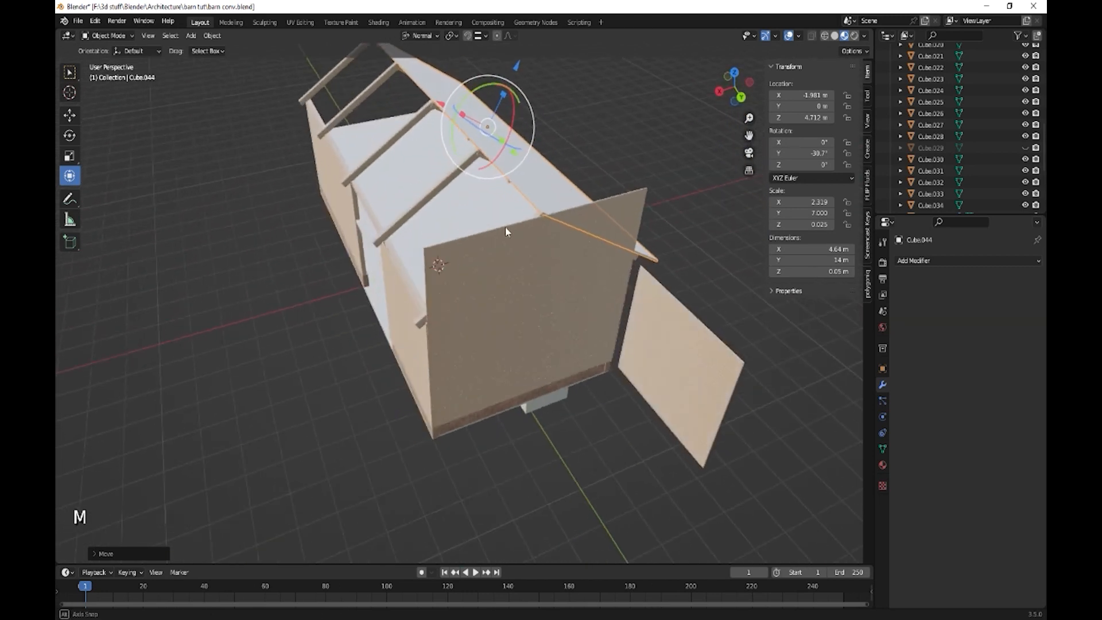
left_click(532, 183)
middle_click_drag(531, 187, 542, 272)
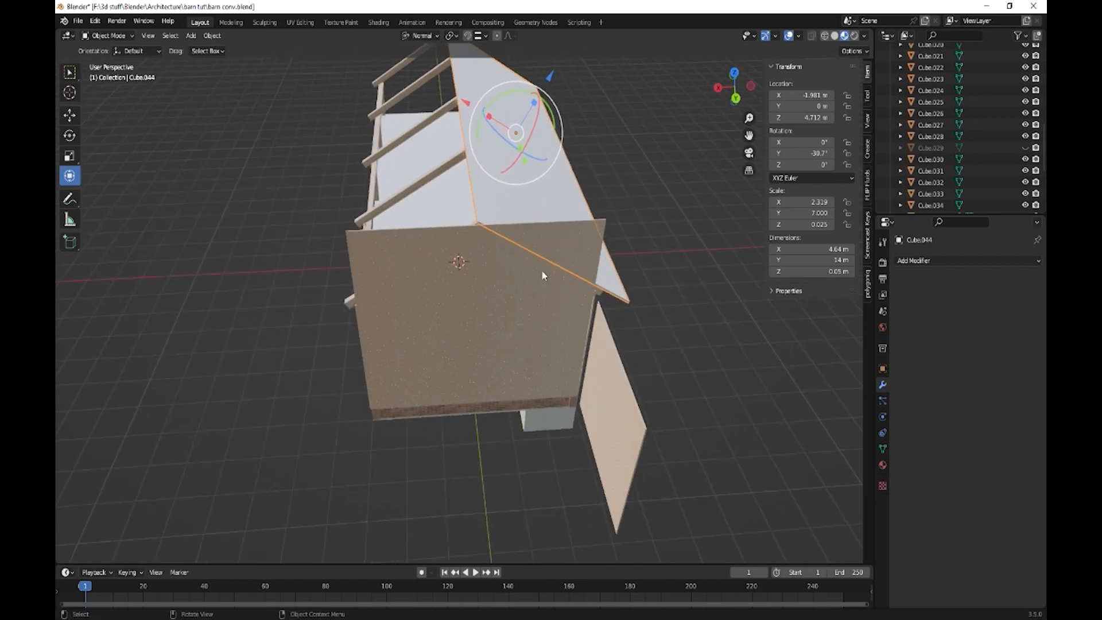
left_click(423, 36)
left_click(436, 71)
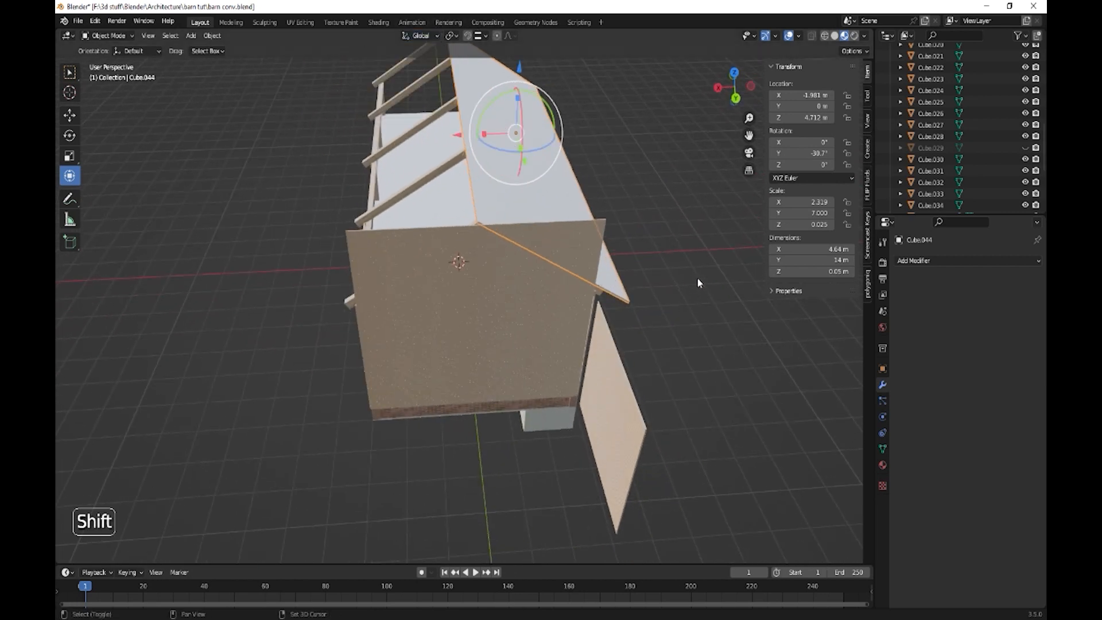
key("shift+d")
key("x")
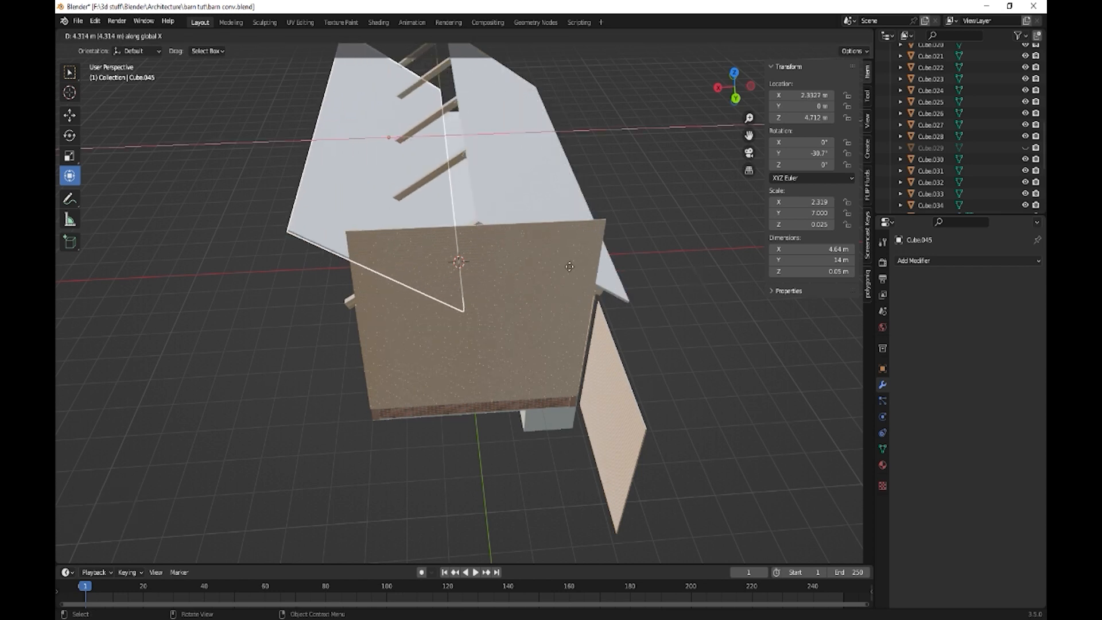
left_click(569, 266)
Rotate the roof panel copy 180° about Z and move it along X to about 2.02 m to meet the ridge.
key("r")
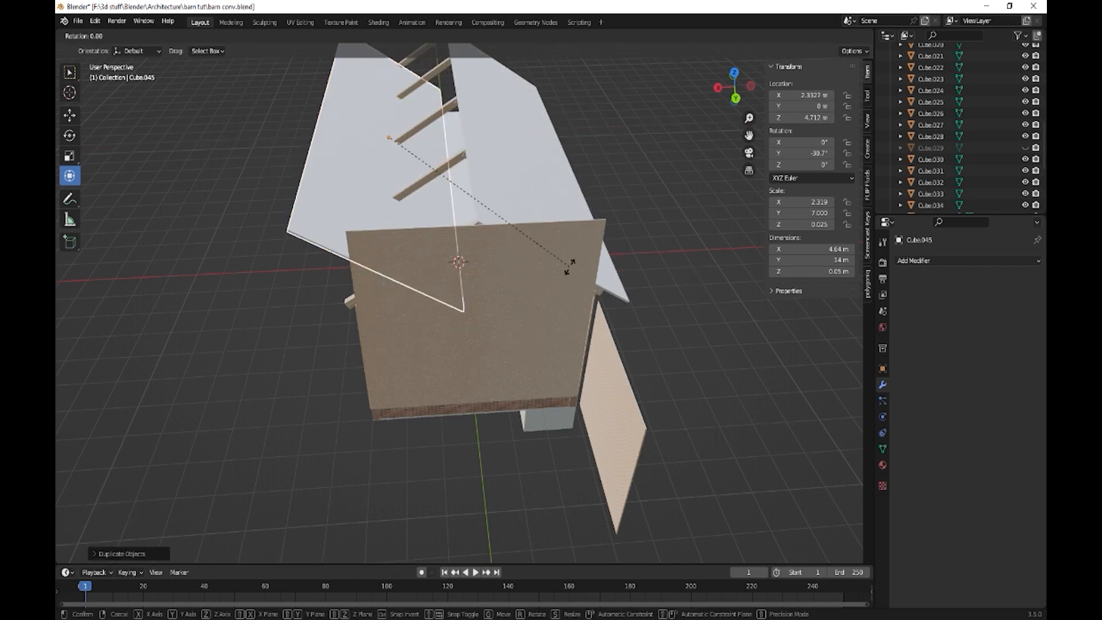
type("z180")
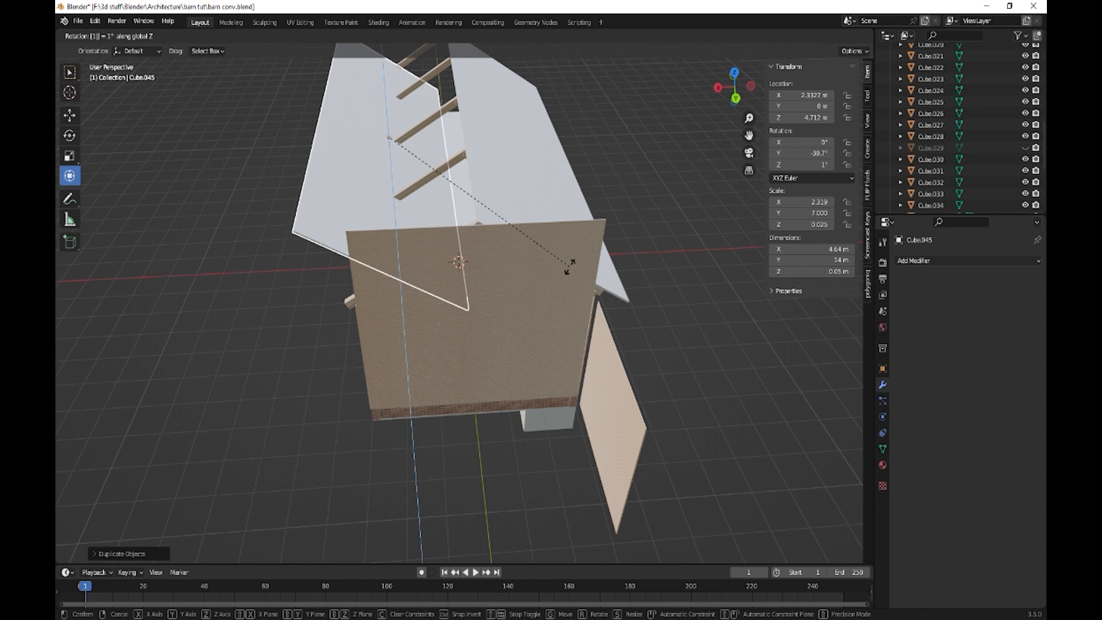
key("Return")
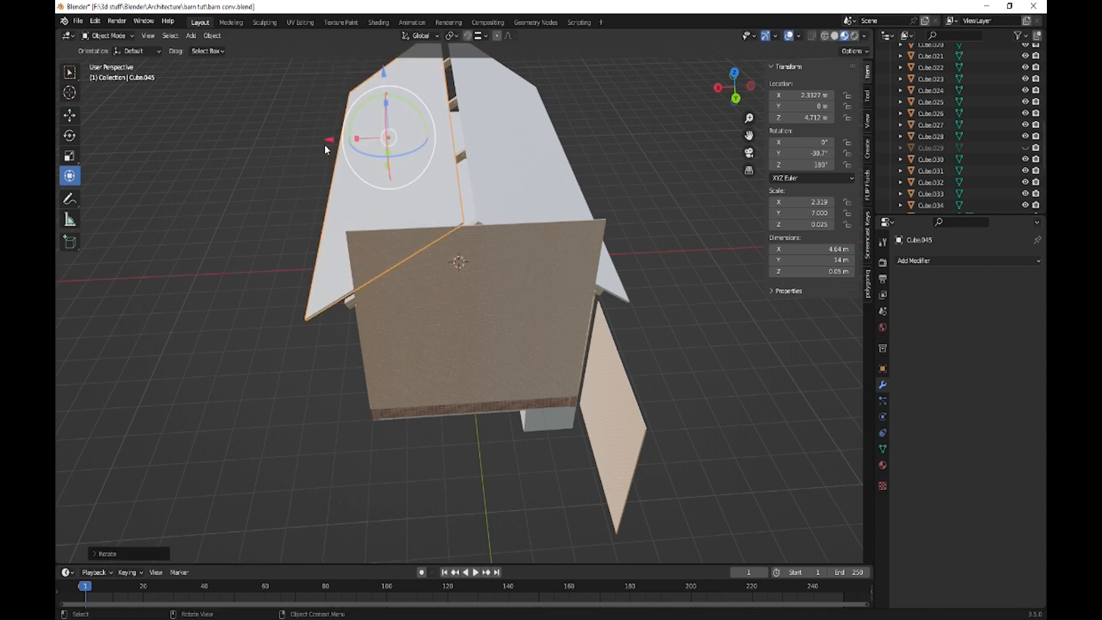
left_click_drag(324, 144, 337, 144)
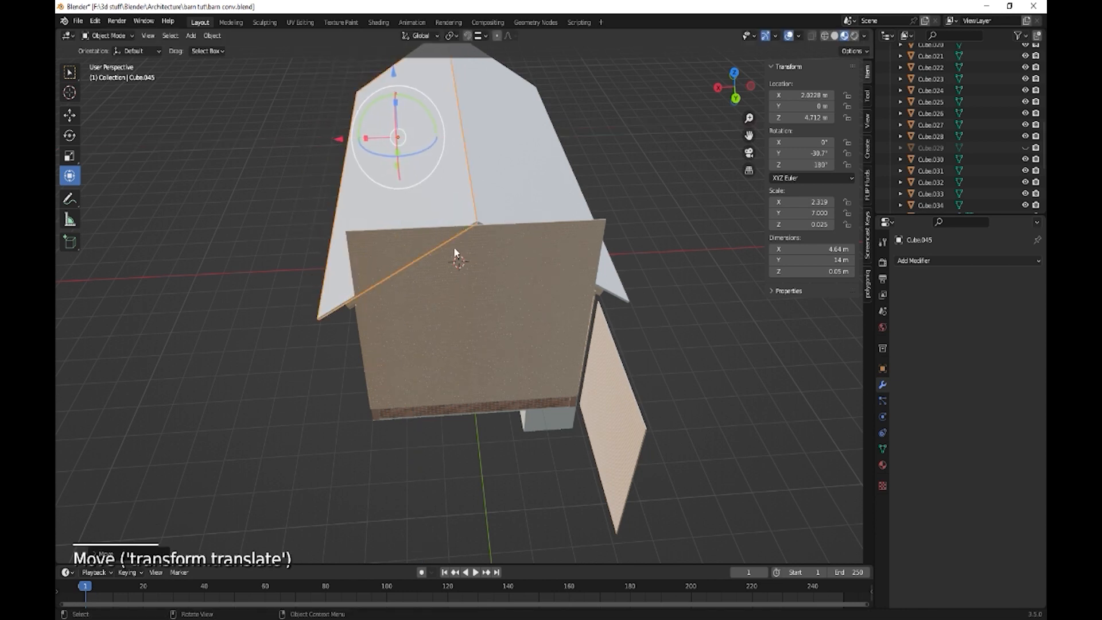
left_click(68, 243)
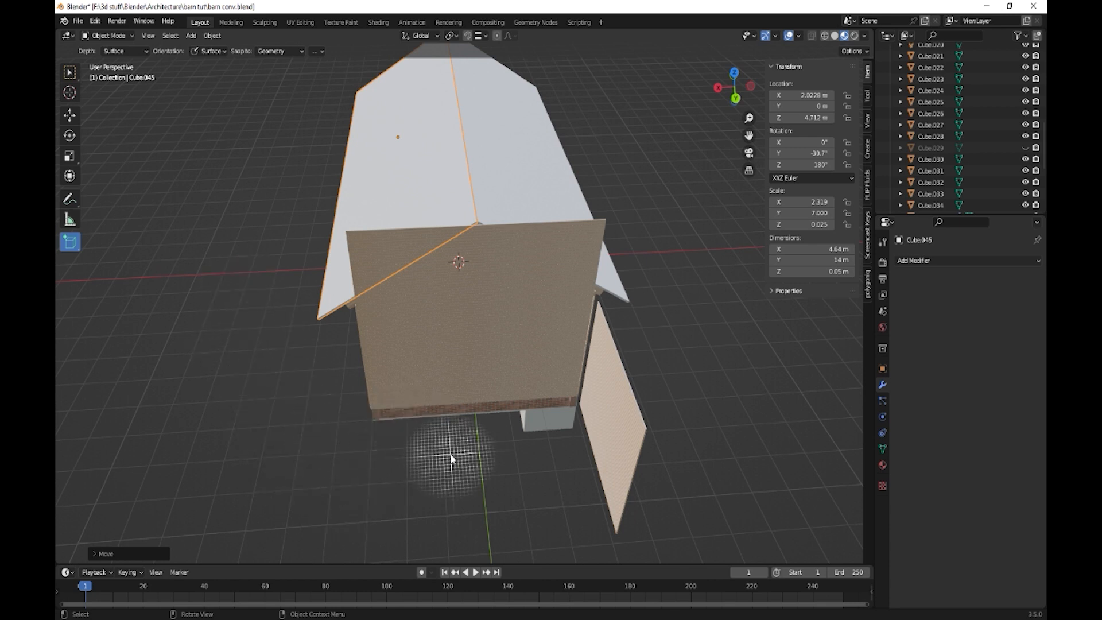
middle_click_drag(442, 455, 390, 295)
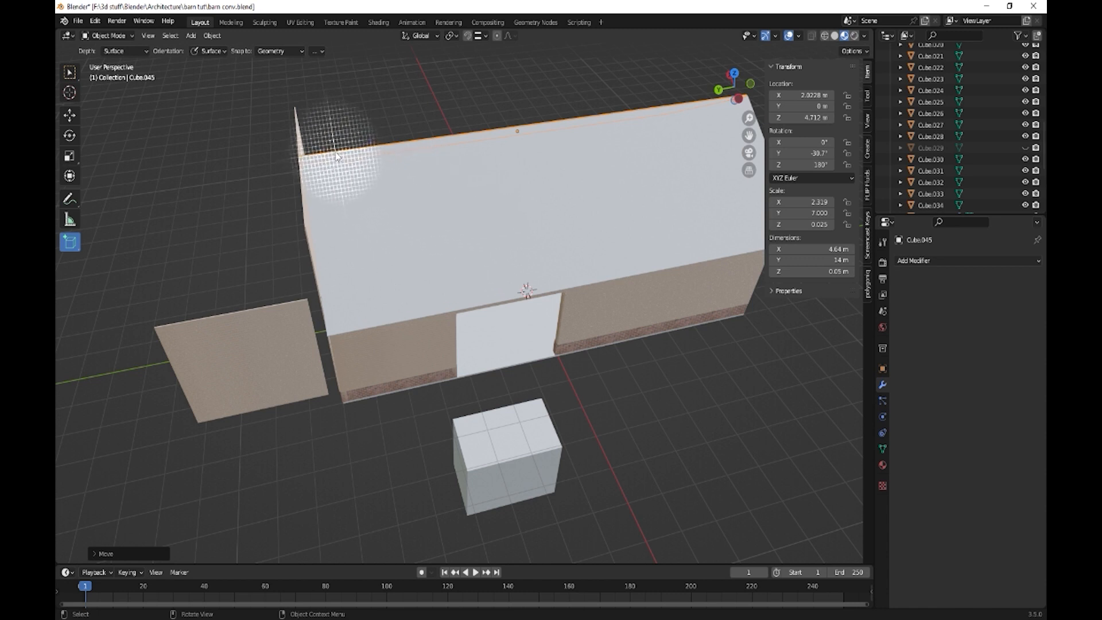
left_click_drag(336, 158, 454, 185)
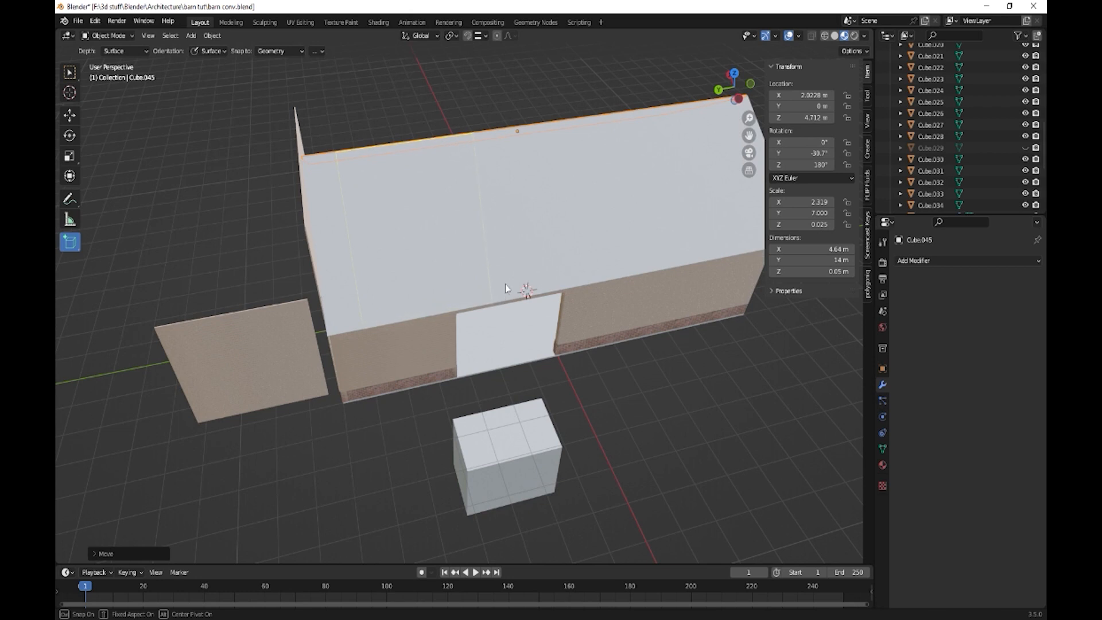
left_click_drag(497, 303, 508, 292)
left_click(504, 288)
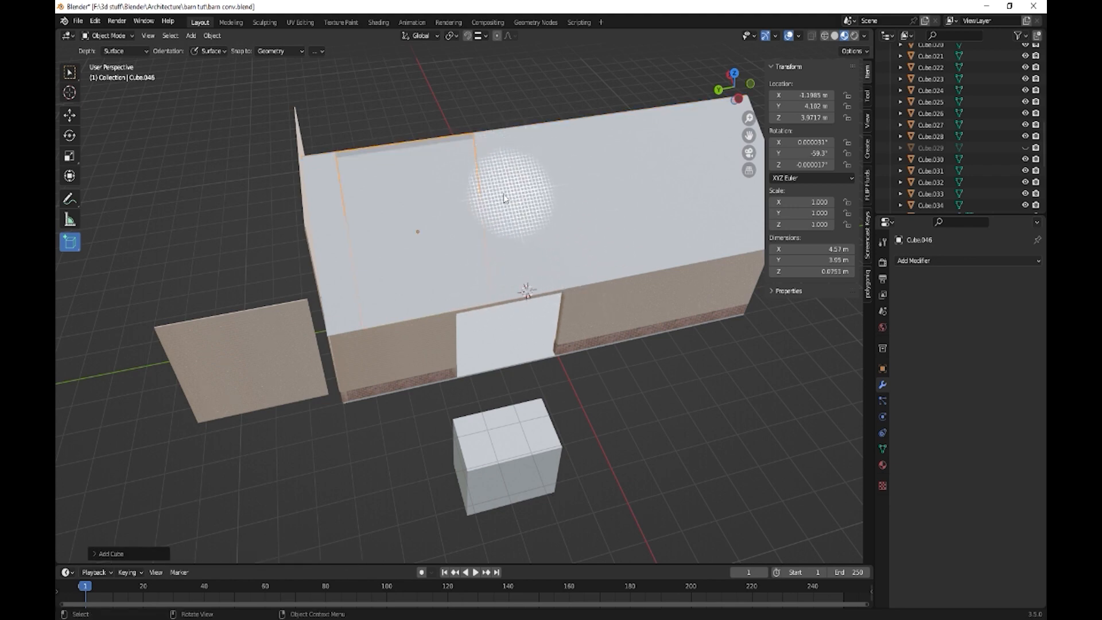
middle_click_drag(504, 198, 597, 257)
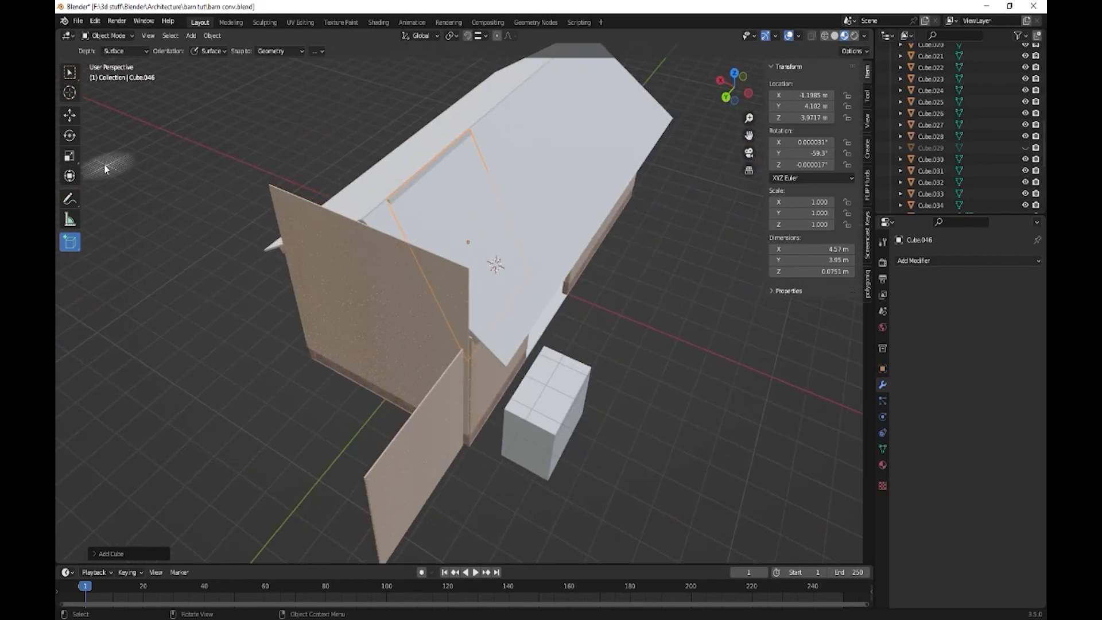
Activate the Transform tool and set the transform orientation to Normal.
left_click(70, 175)
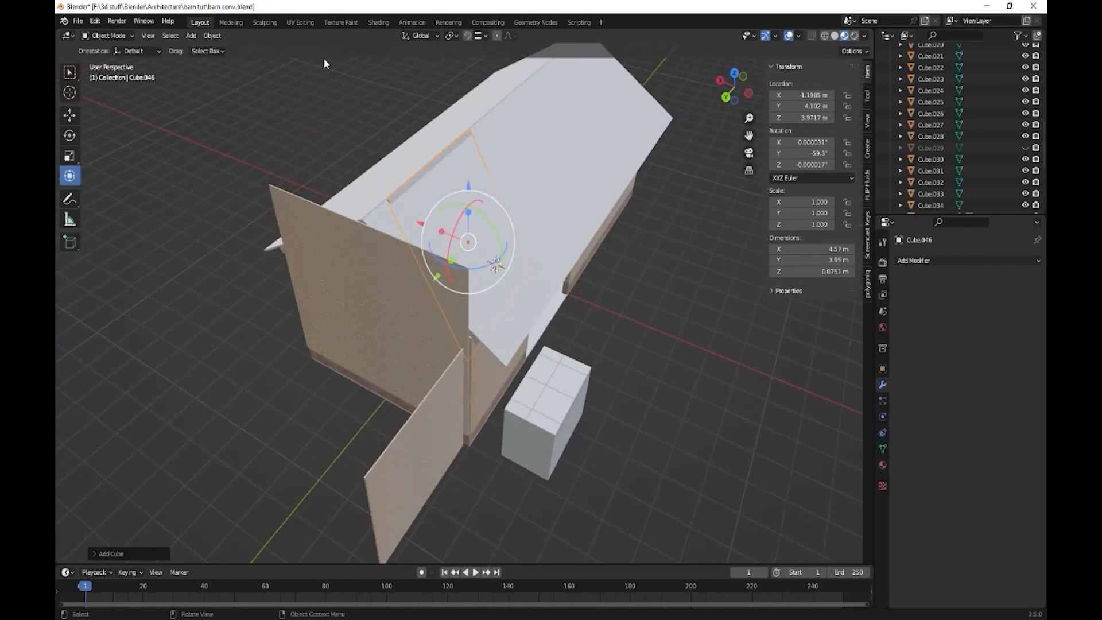
left_click(417, 36)
left_click(396, 95)
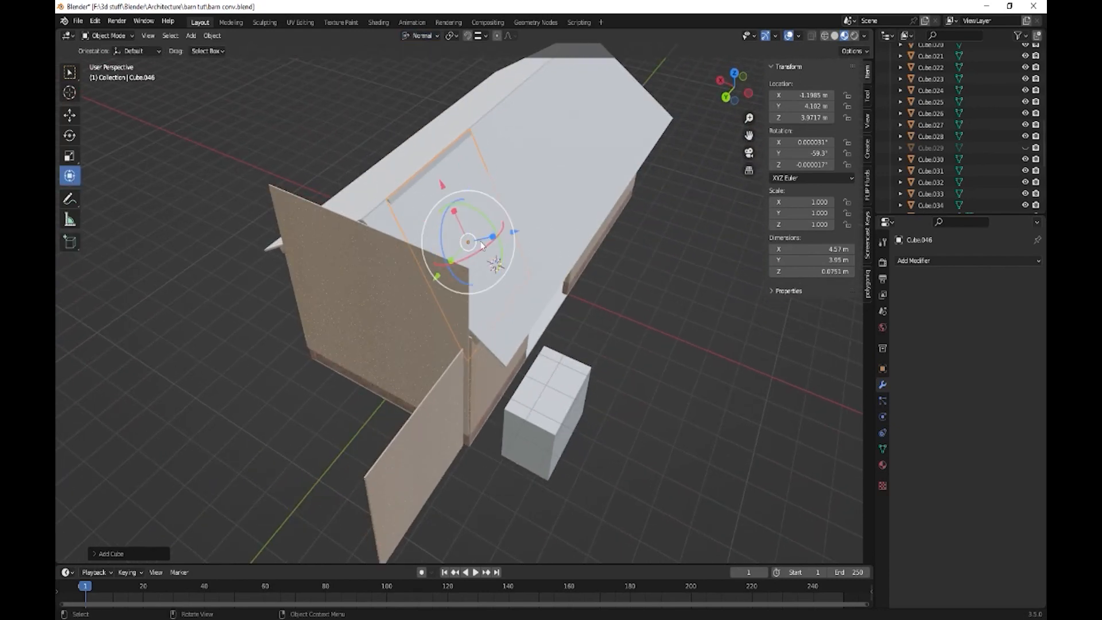
left_click_drag(492, 241, 872, 207)
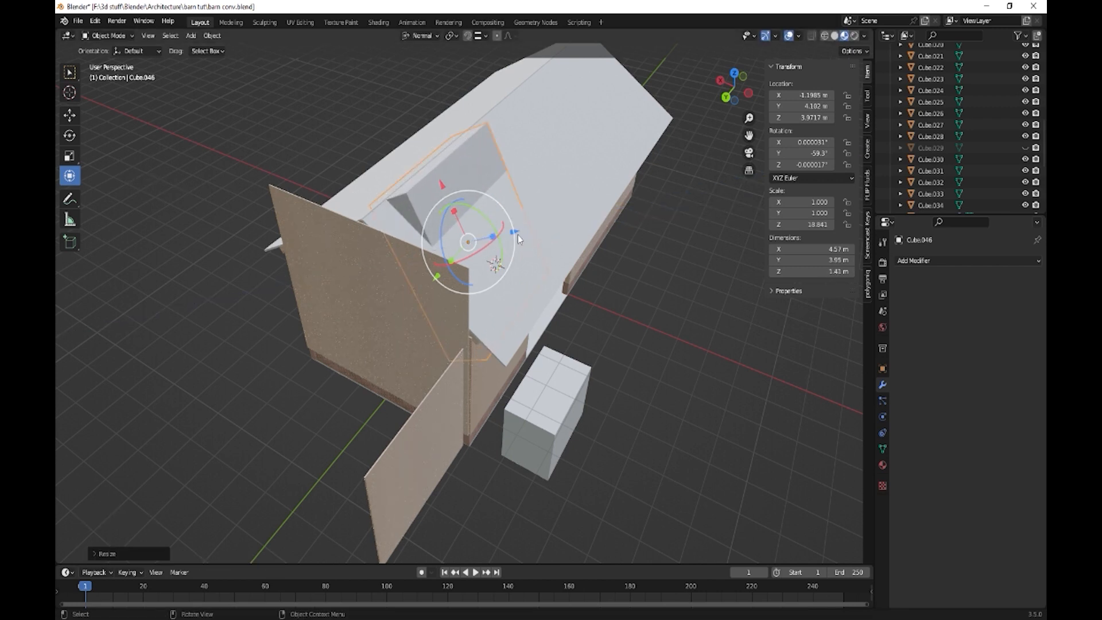
left_click_drag(517, 236, 570, 221)
middle_click_drag(570, 221, 428, 262)
key("Delete")
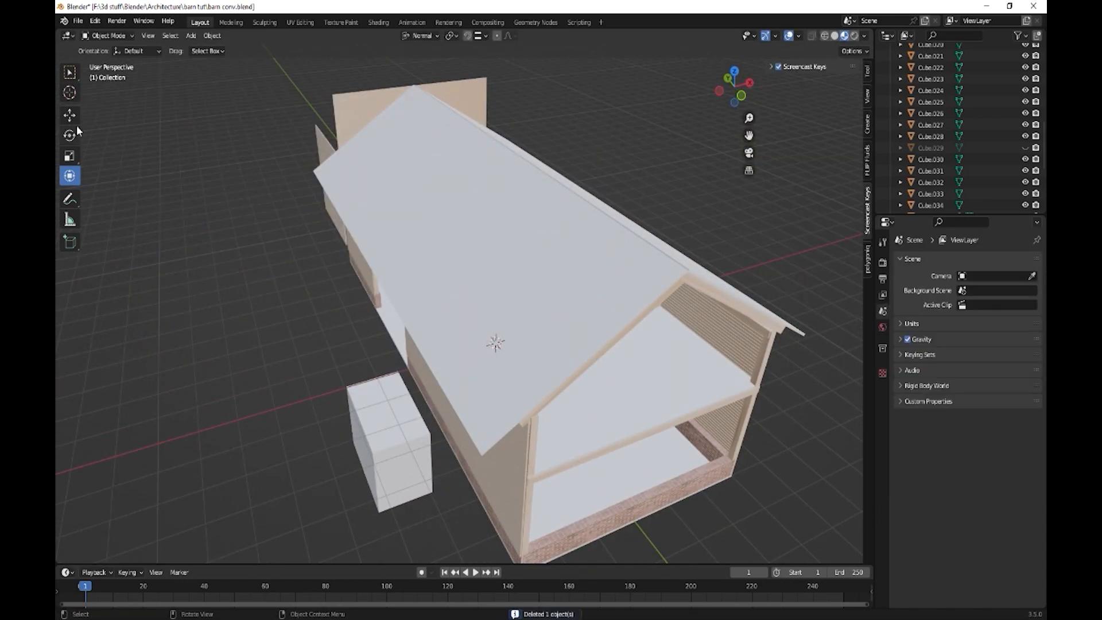
Draw a cutter cube on the outer surface of the original roof panel near the clad gable, about 4.09 × 5.45 × 2.39 m.
left_click(69, 241)
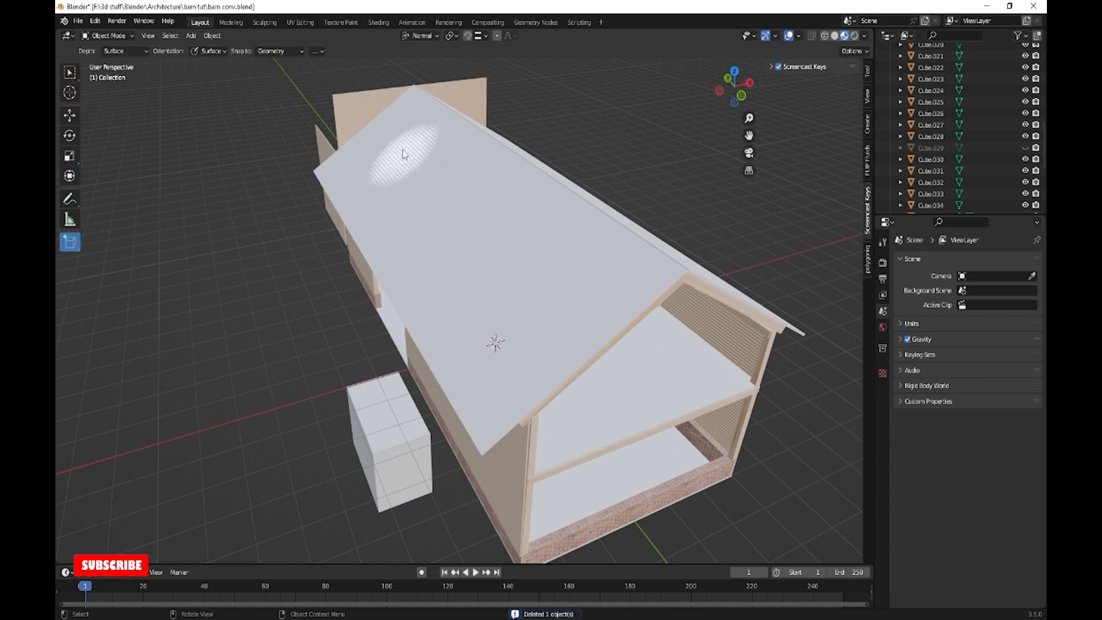
left_click_drag(414, 104, 367, 251)
left_click(313, 181)
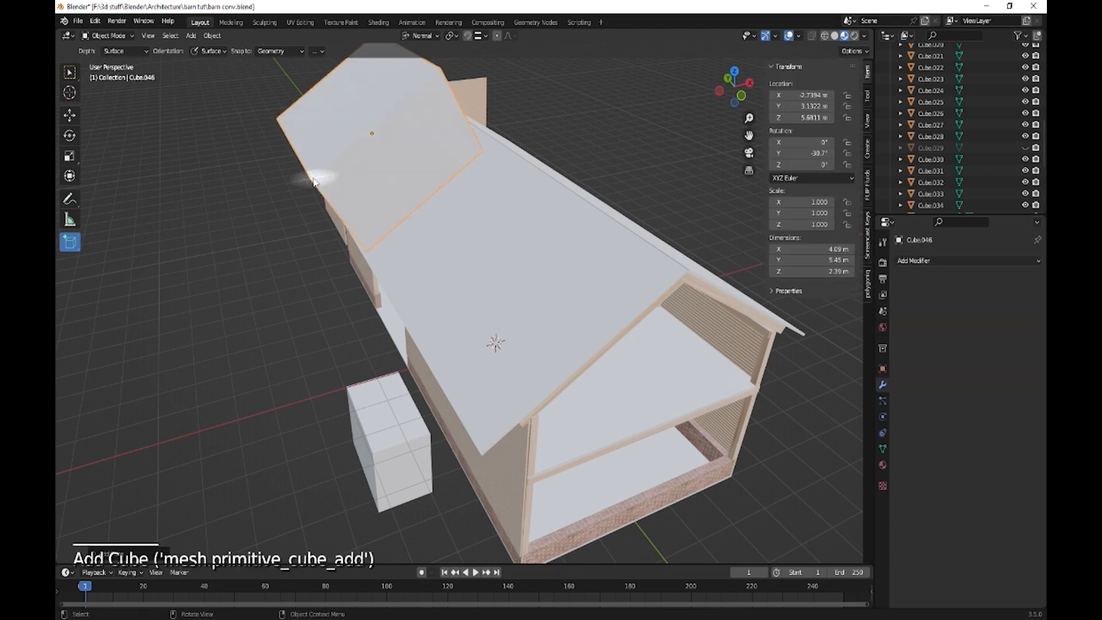
middle_click_drag(393, 246, 198, 172)
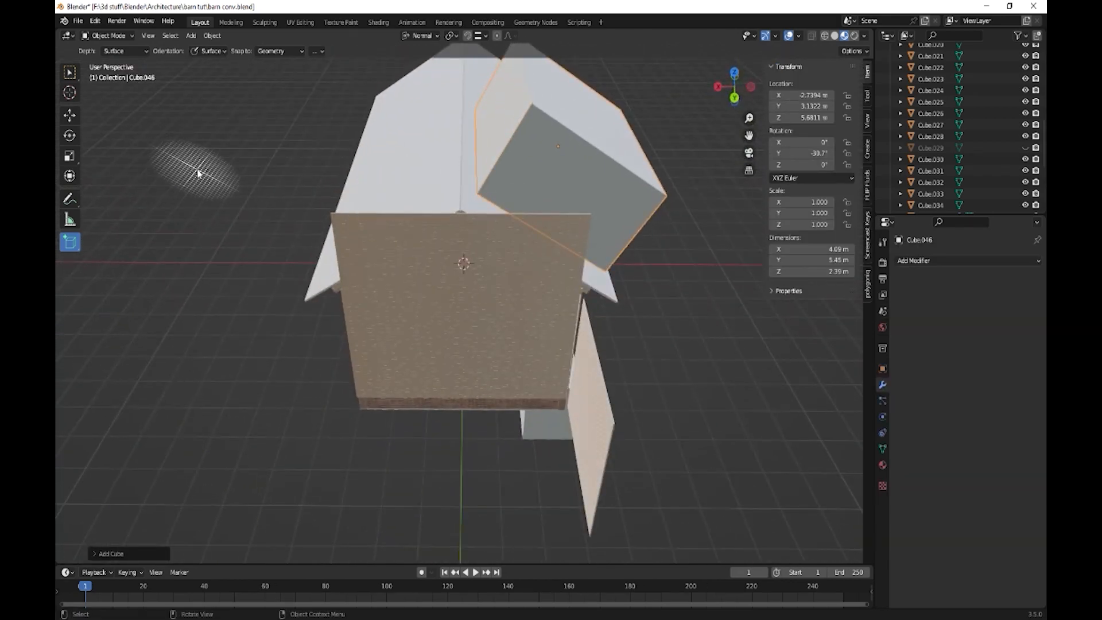
Extend the cutter's ridge-side face so it is about 4.58 m long, and move the cutter along Y to about 4.84 m across the gable cladding.
left_click(69, 178)
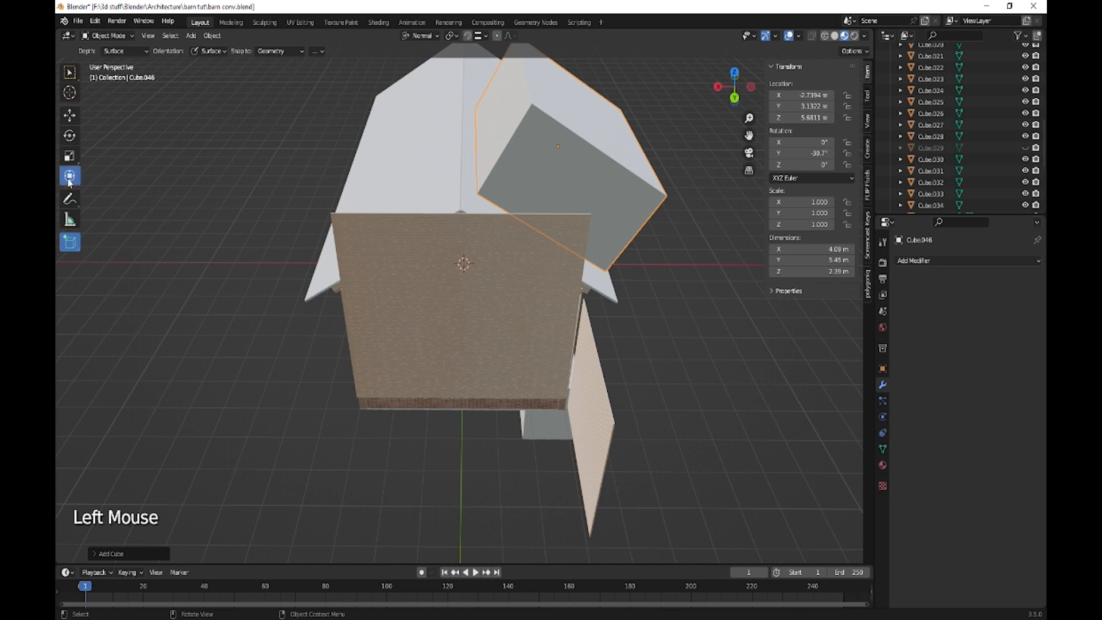
key("Tab")
left_click(494, 100)
left_click_drag(498, 107, 428, 60)
middle_click_drag(428, 59, 500, 223)
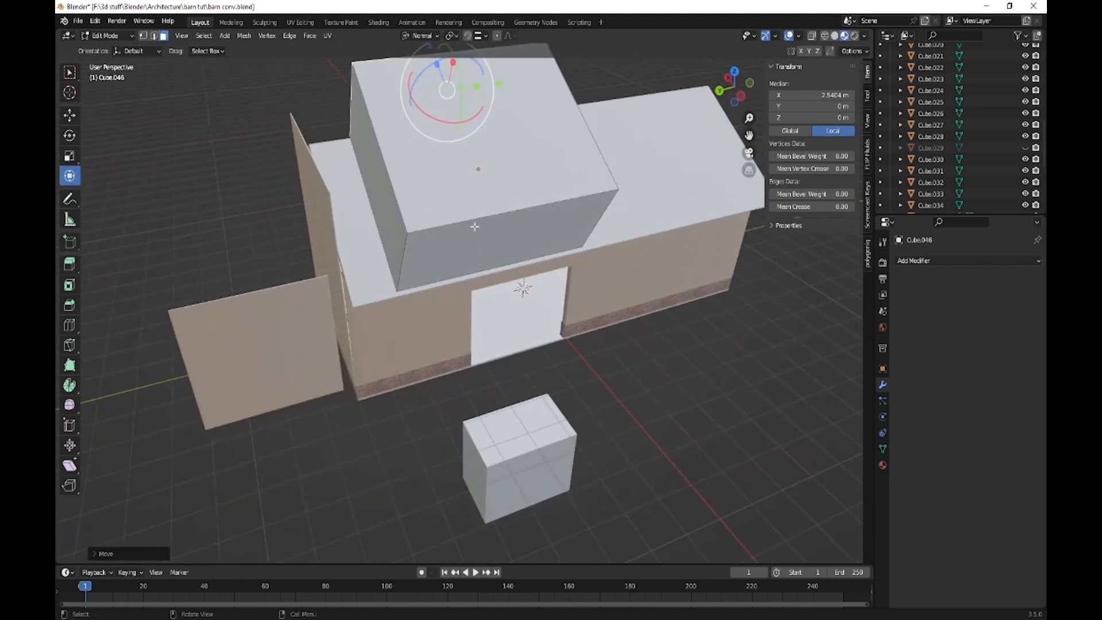
key("Tab")
left_click_drag(420, 184, 350, 182)
middle_click_drag(350, 182, 535, 311)
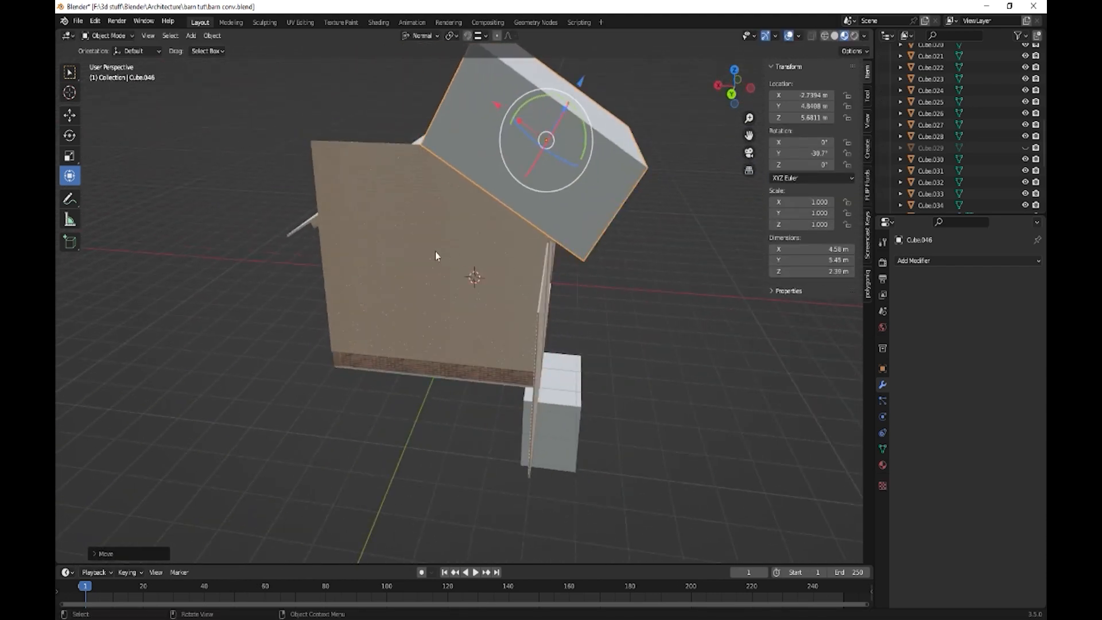
Apply the Array modifier on the gable-end cladding.
left_click(413, 237)
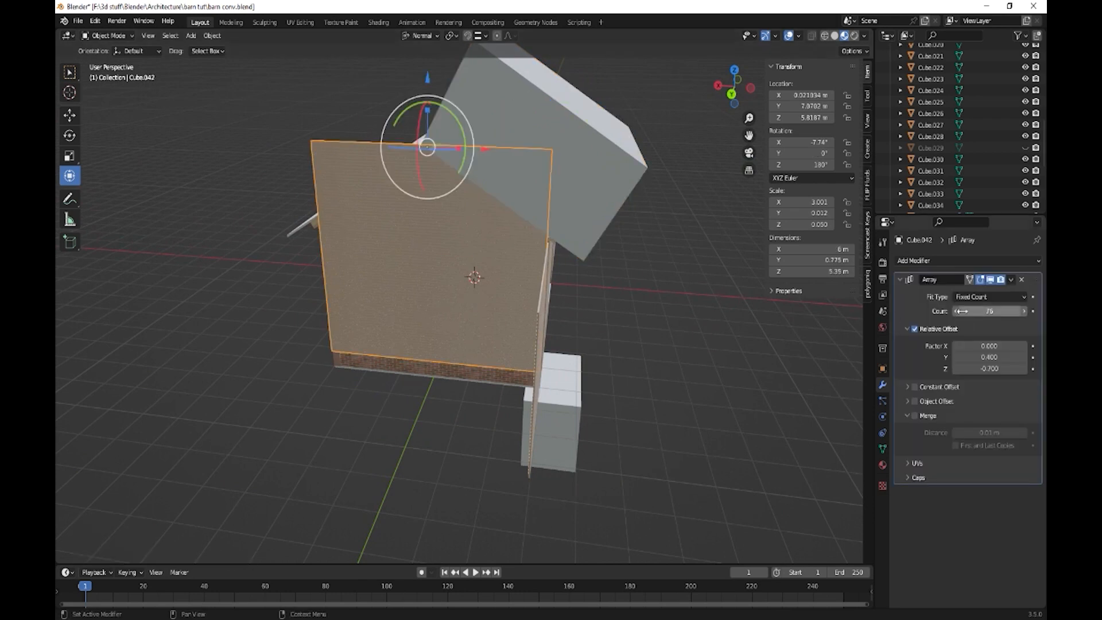
left_click(1012, 280)
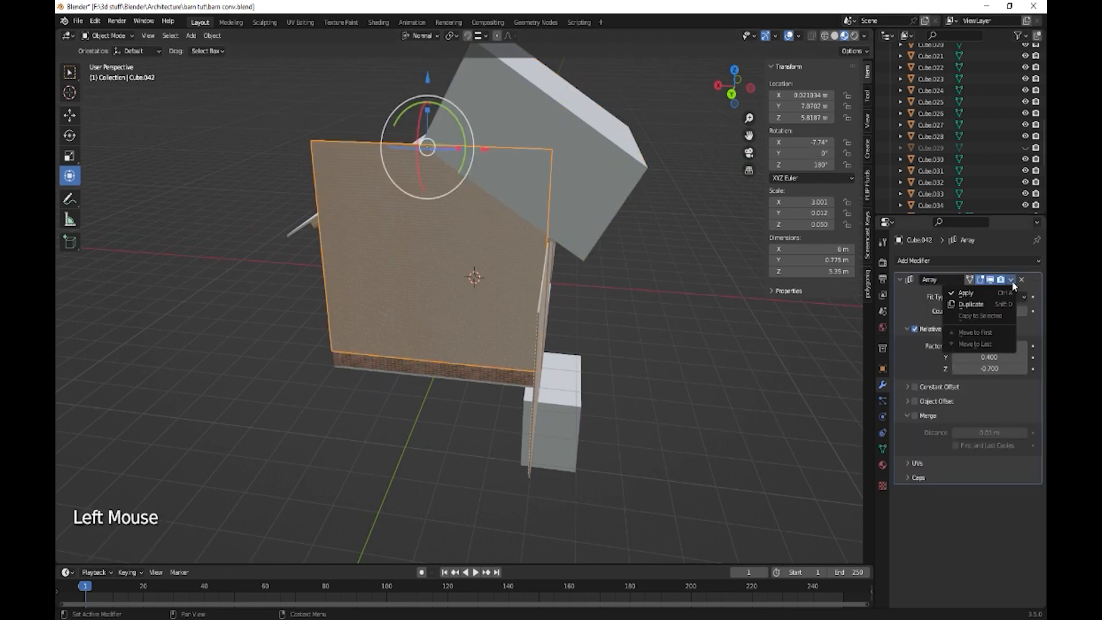
left_click(969, 294)
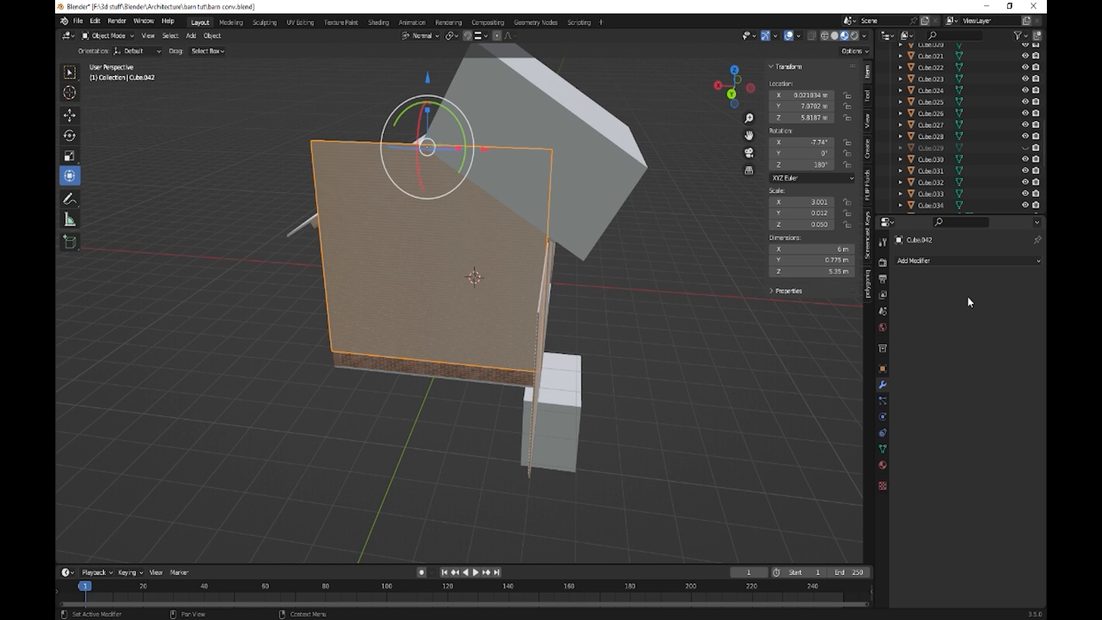
Add a Boolean Difference modifier to the gable cladding with the cutter cube as its object and the Fast solver.
left_click(945, 262)
left_click(821, 319)
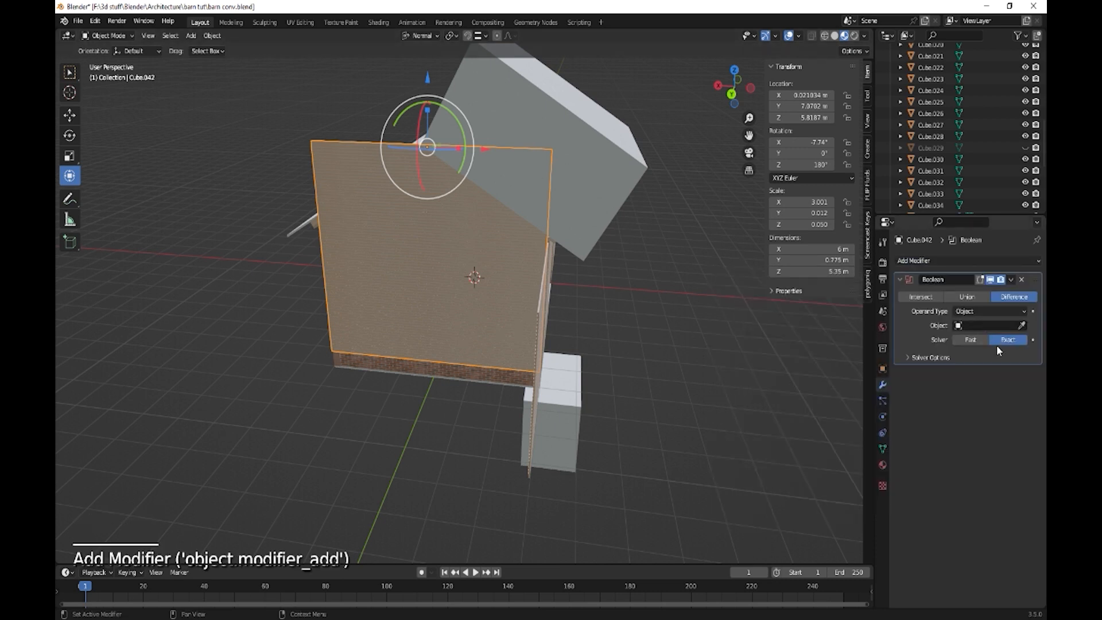
left_click(1021, 325)
left_click(624, 163)
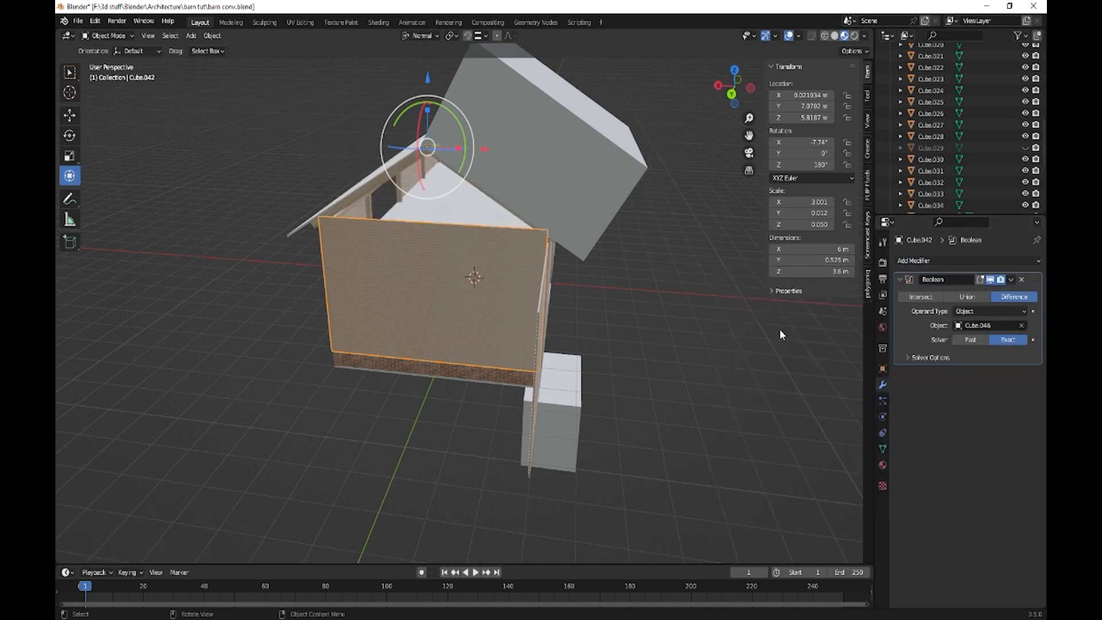
left_click(969, 339)
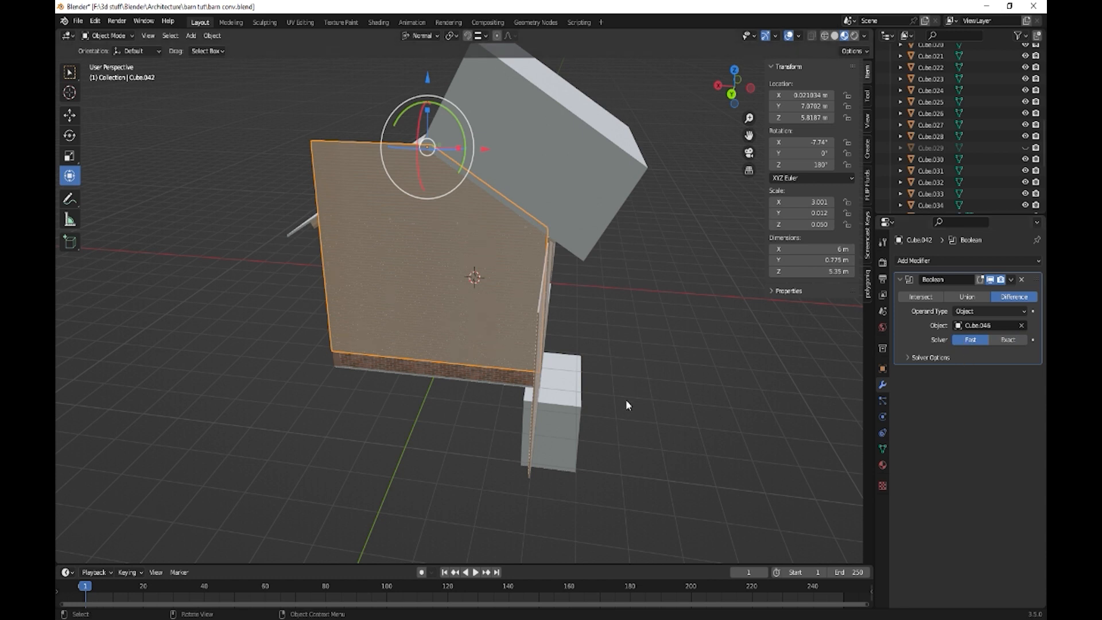
middle_click_drag(626, 405, 649, 384)
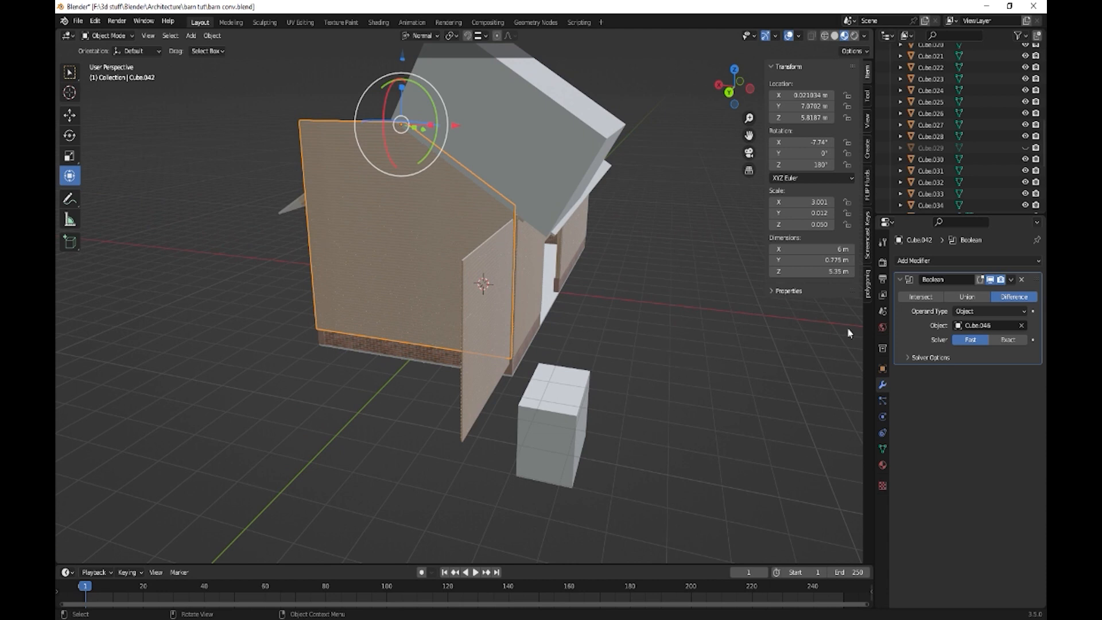
Apply the Boolean modifier on the gable cladding and delete the cutter cube.
left_click(1010, 279)
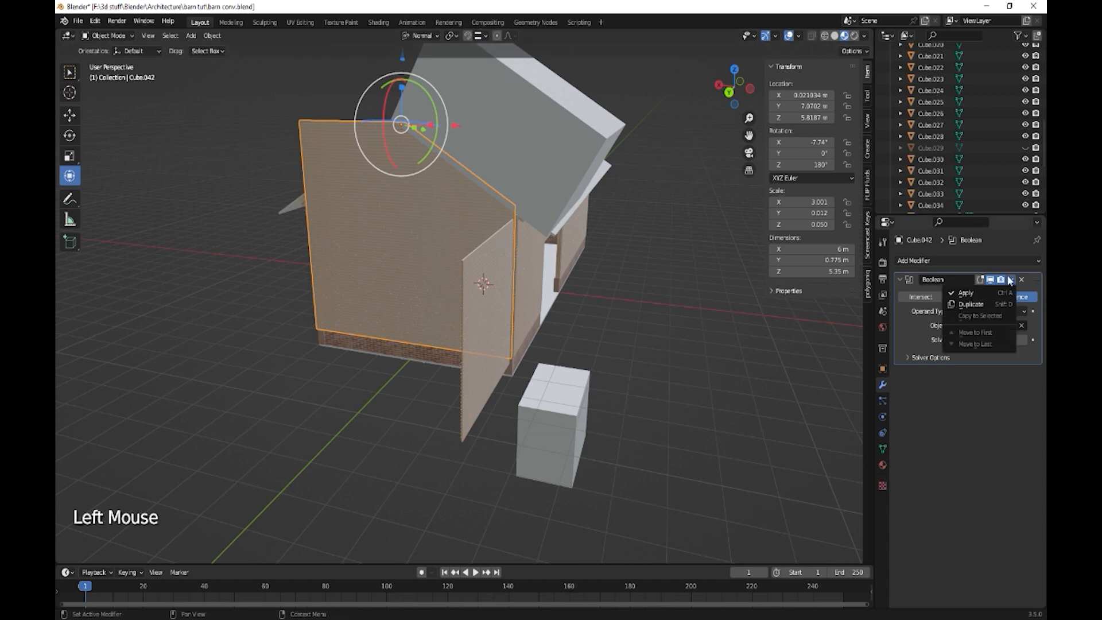
left_click(971, 293)
mouse_move(633, 322)
middle_mouse_down()
mouse_move(607, 332)
mouse_move(576, 314)
mouse_move(644, 339)
middle_mouse_up()
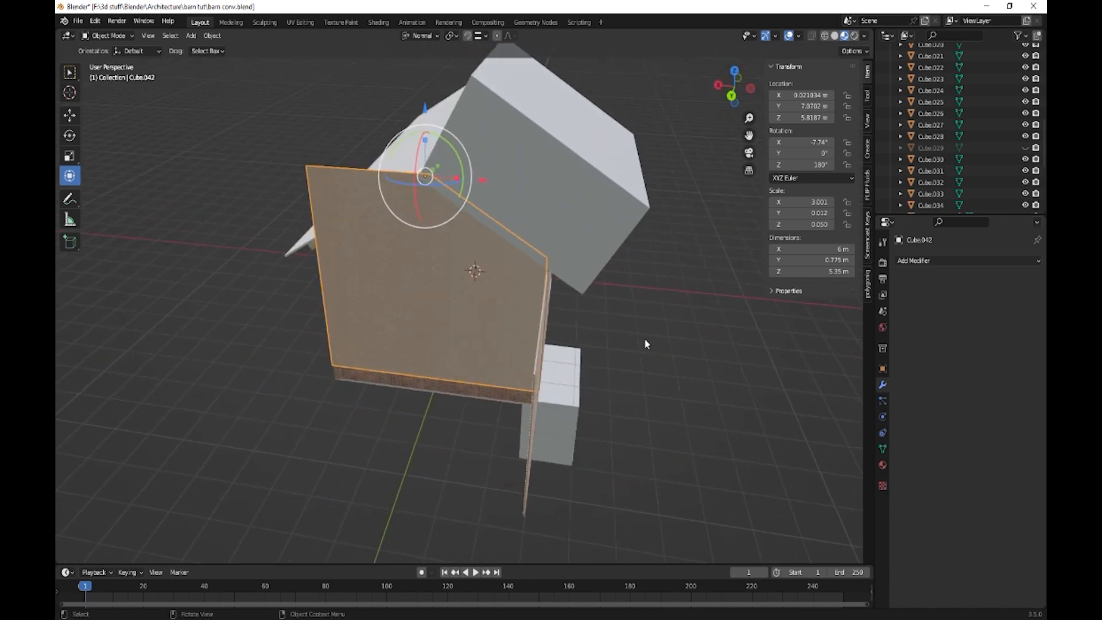
left_click(634, 223)
key("Delete")
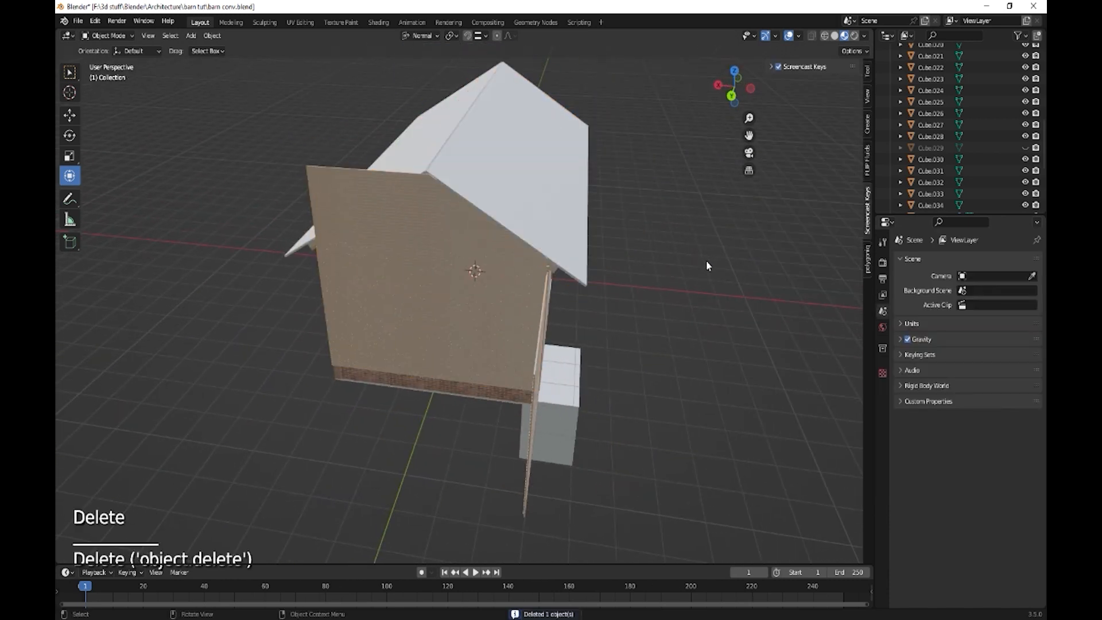
Draw a second cutter cube on the opposite roof panel near the clad gable, about 4.55 × 3.61 × 2.1 m, and activate the Transform tool.
middle_click_drag(706, 260, 228, 250)
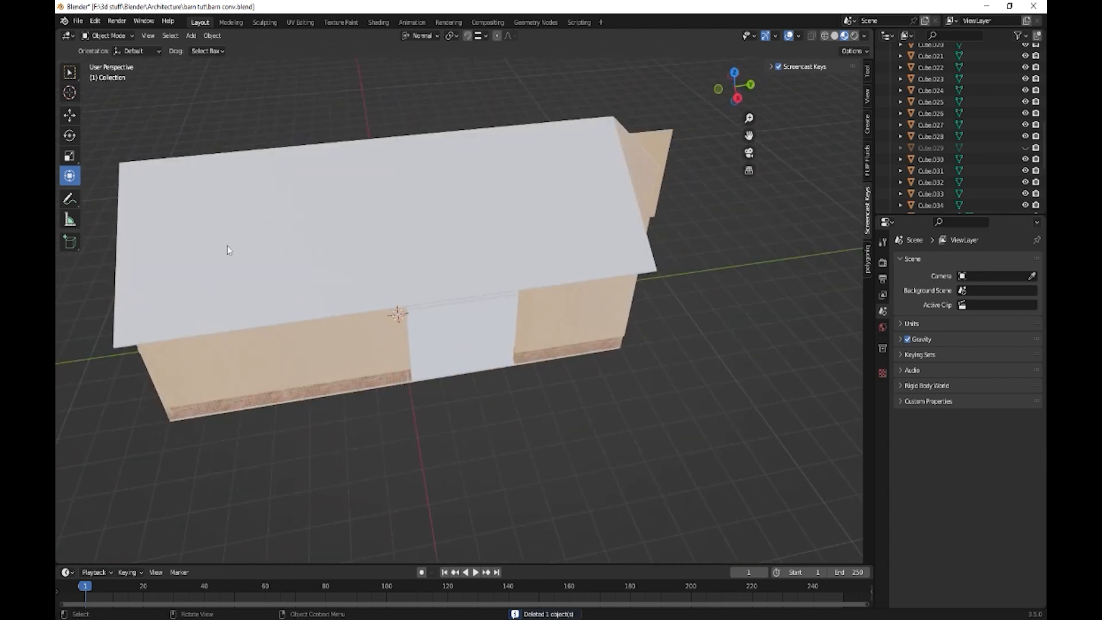
left_click(70, 242)
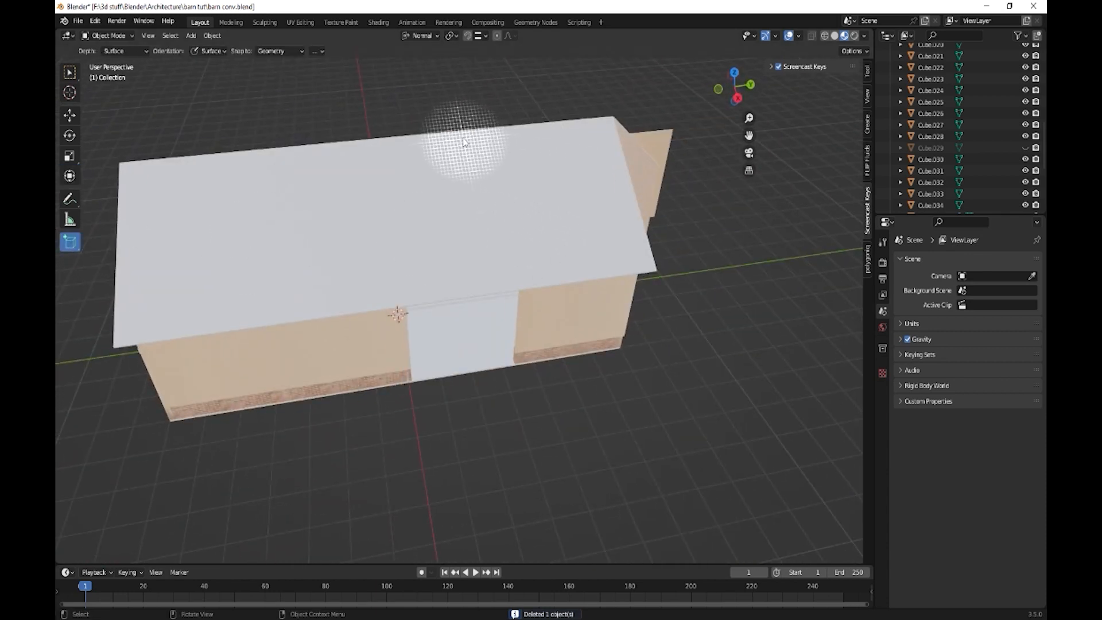
left_click_drag(463, 142, 549, 144)
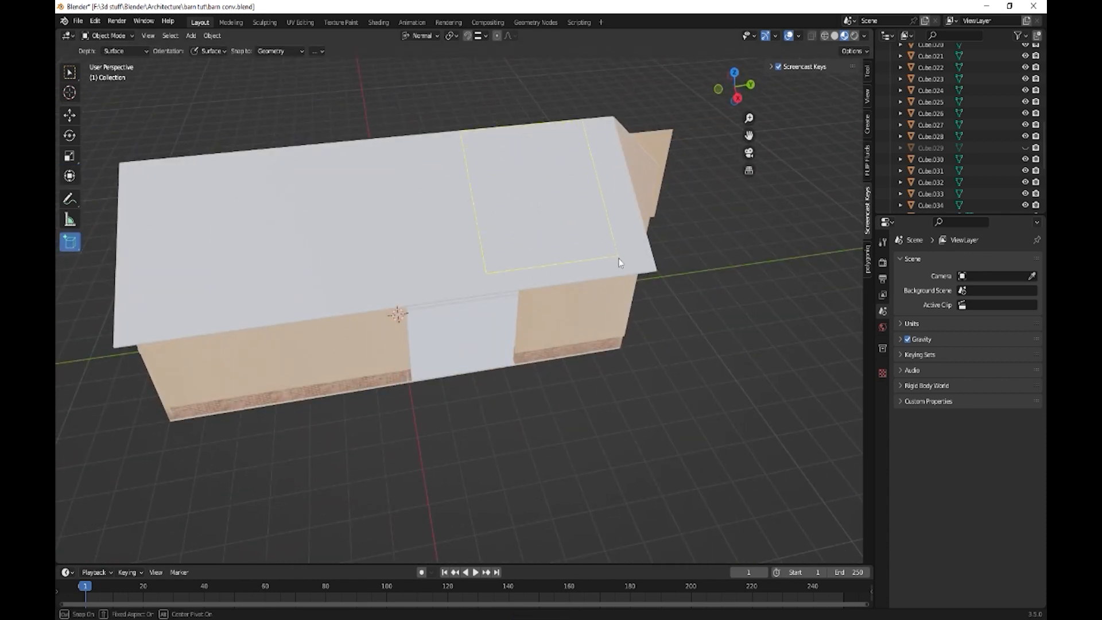
left_click_drag(617, 270, 617, 271)
left_click(639, 233)
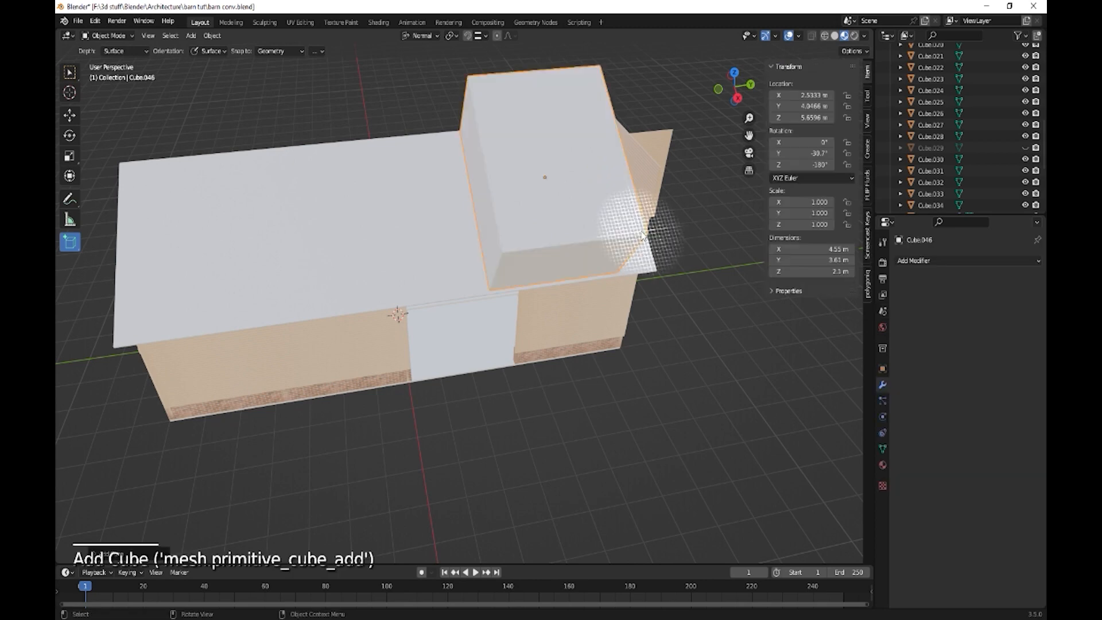
middle_click_drag(643, 252, 585, 287)
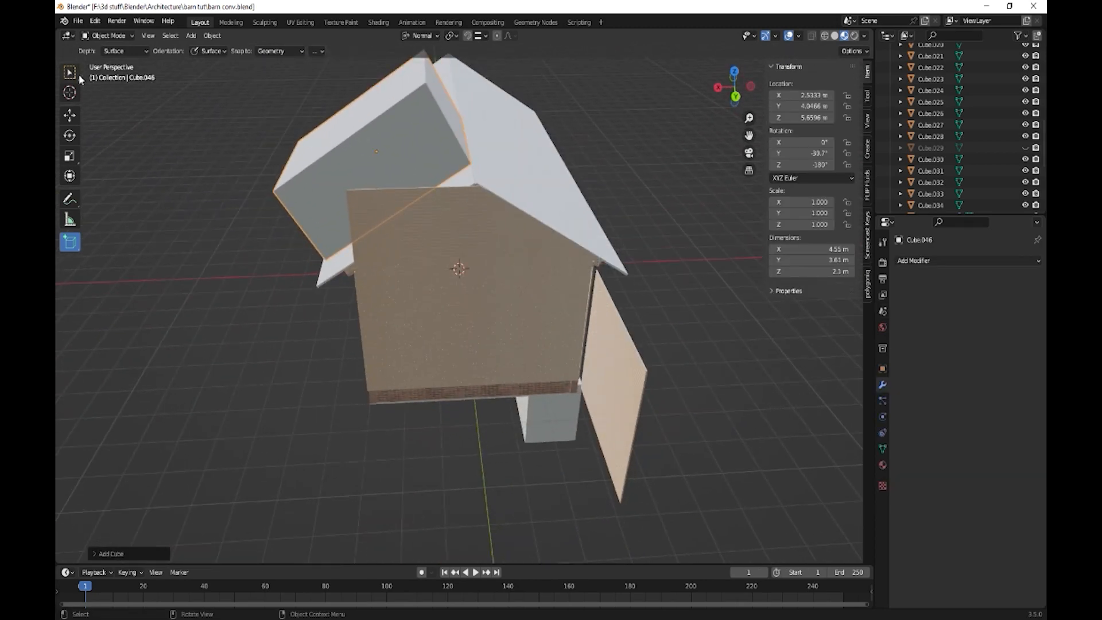
left_click(70, 175)
middle_click_drag(463, 273, 390, 309)
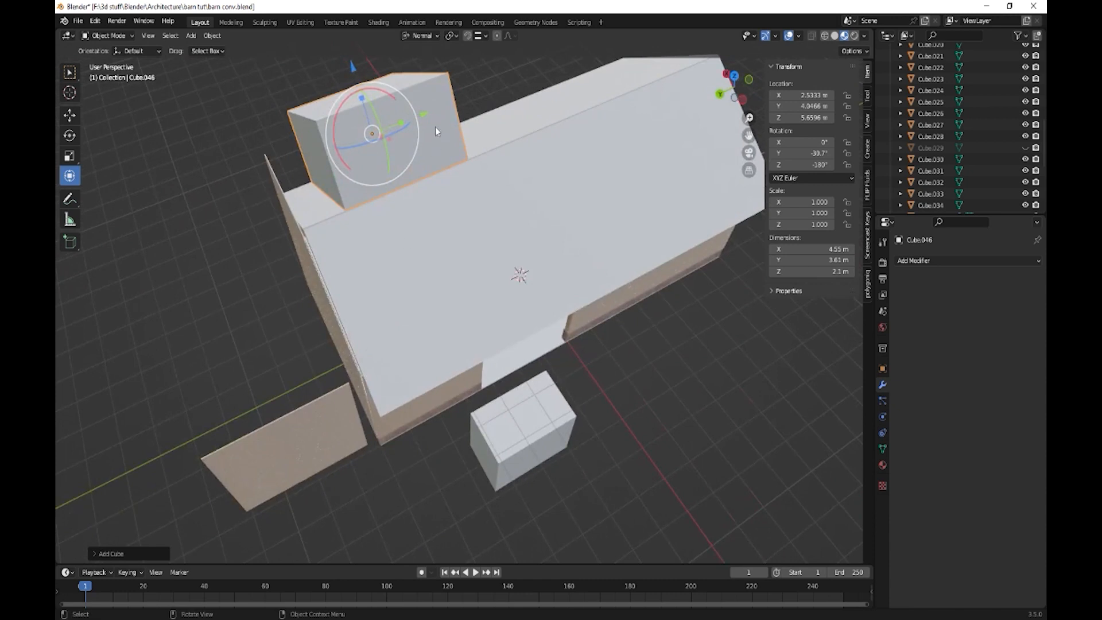
Move the cutter cube along its own axes to about X 2.38, Y 5.36, Z 5.75 m so it overlaps the gable cladding's untrimmed corner.
left_click_drag(435, 126, 402, 132)
middle_click_drag(418, 212, 531, 170)
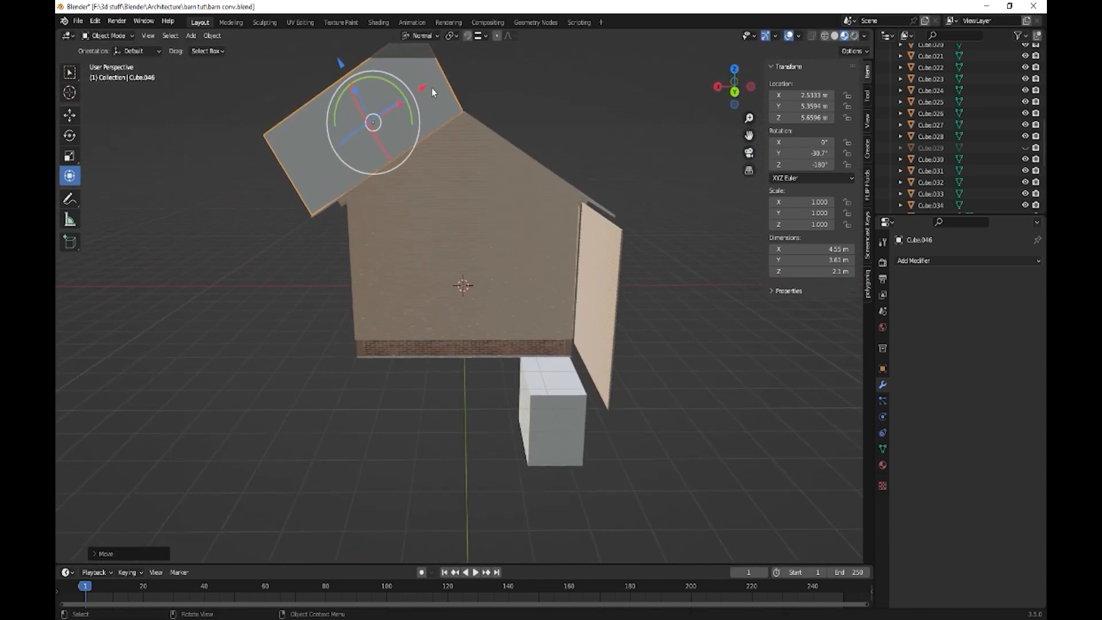
left_click_drag(431, 87, 433, 84)
middle_click_drag(436, 237, 496, 247)
Add a Boolean Difference modifier to the gable cladding, using the second cutter cube as its object and the Fast solver.
left_click(515, 247)
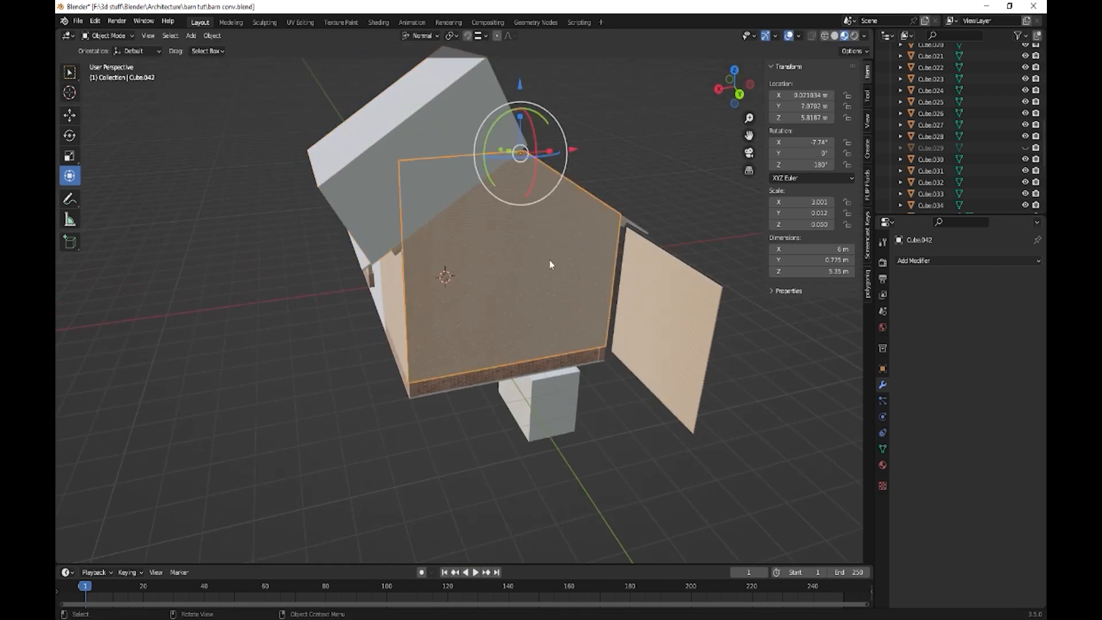
left_click(900, 262)
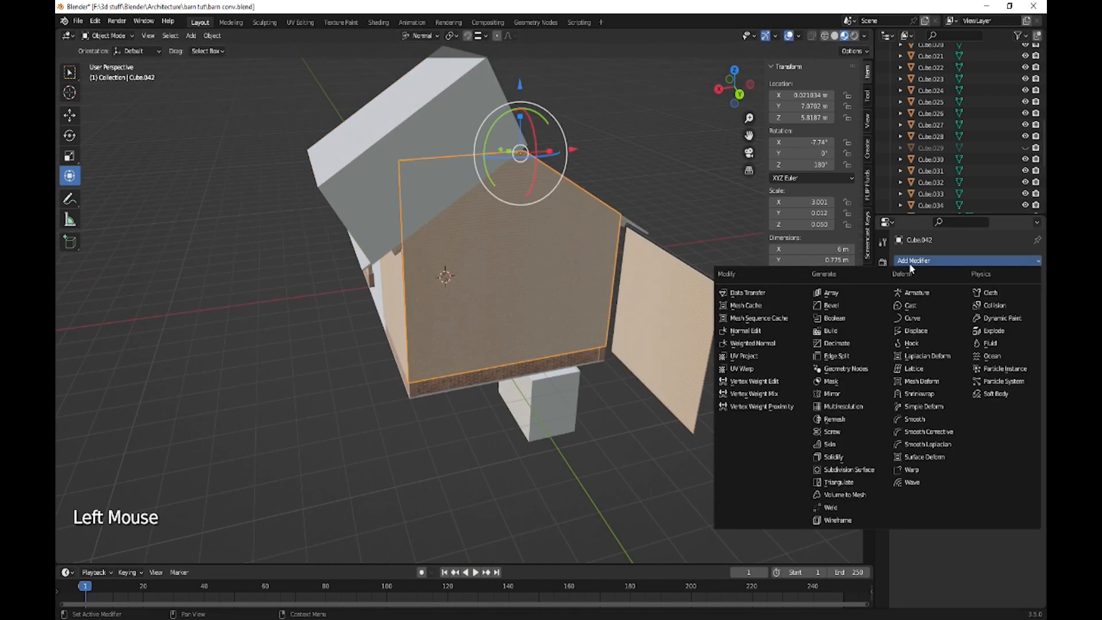
left_click(833, 317)
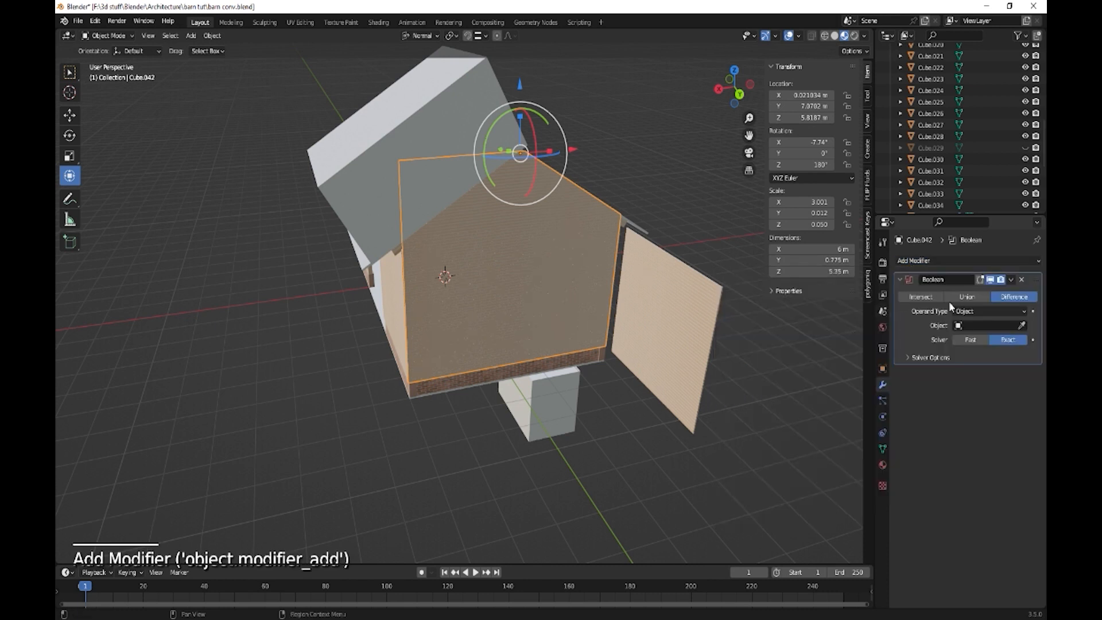
left_click(1021, 326)
left_click(457, 120)
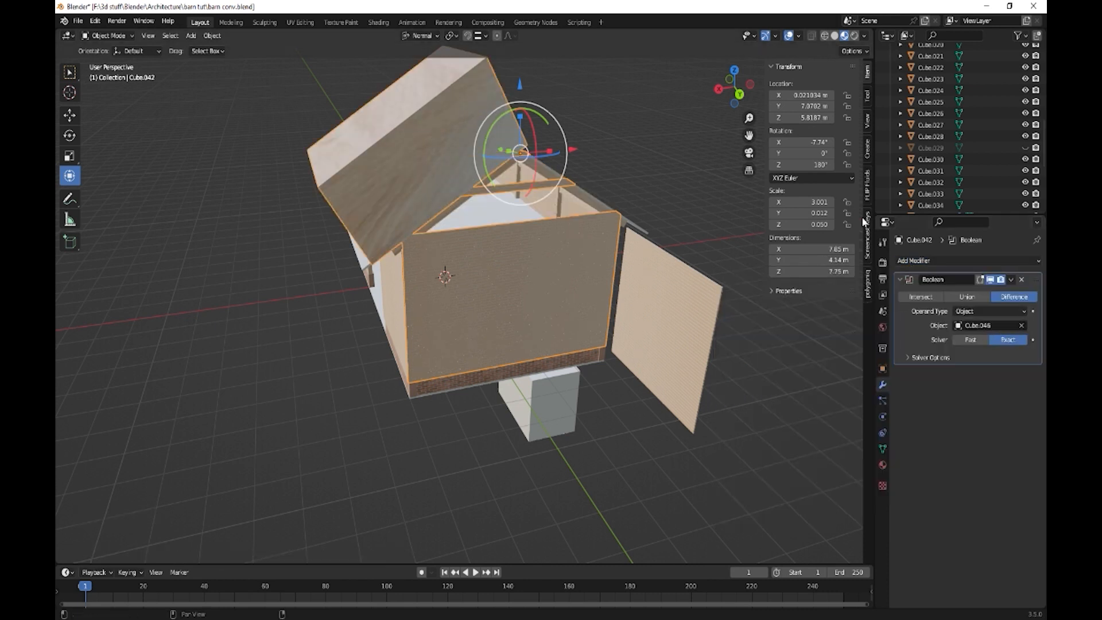
left_click(971, 340)
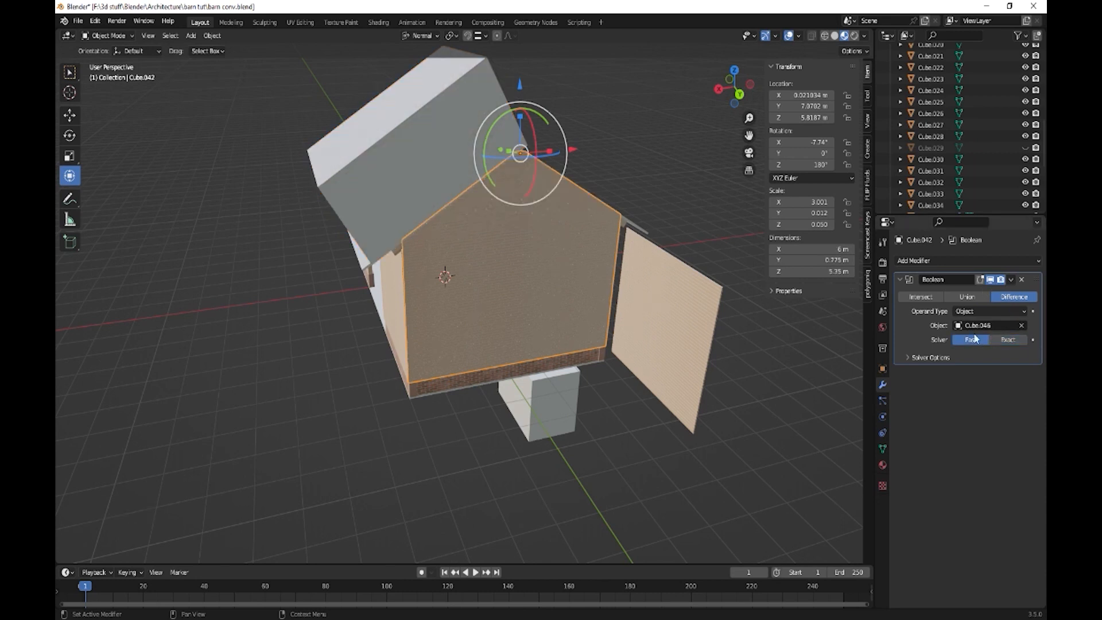
Apply the Boolean modifier on the gable cladding and delete the second cutter cube.
left_click(1011, 279)
left_click(978, 295)
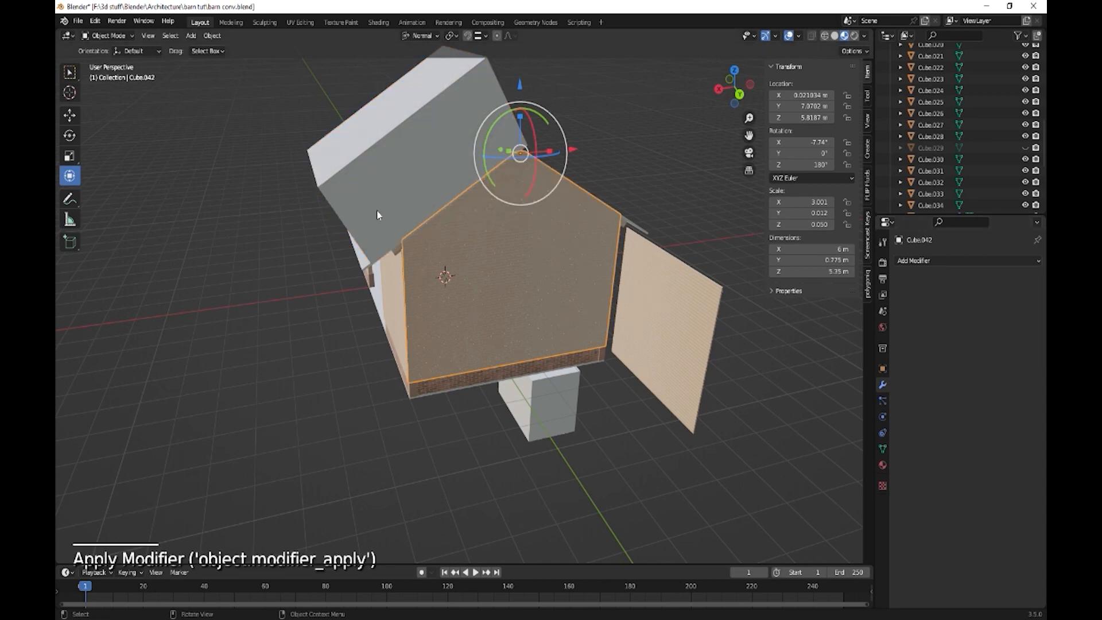
left_click(376, 169)
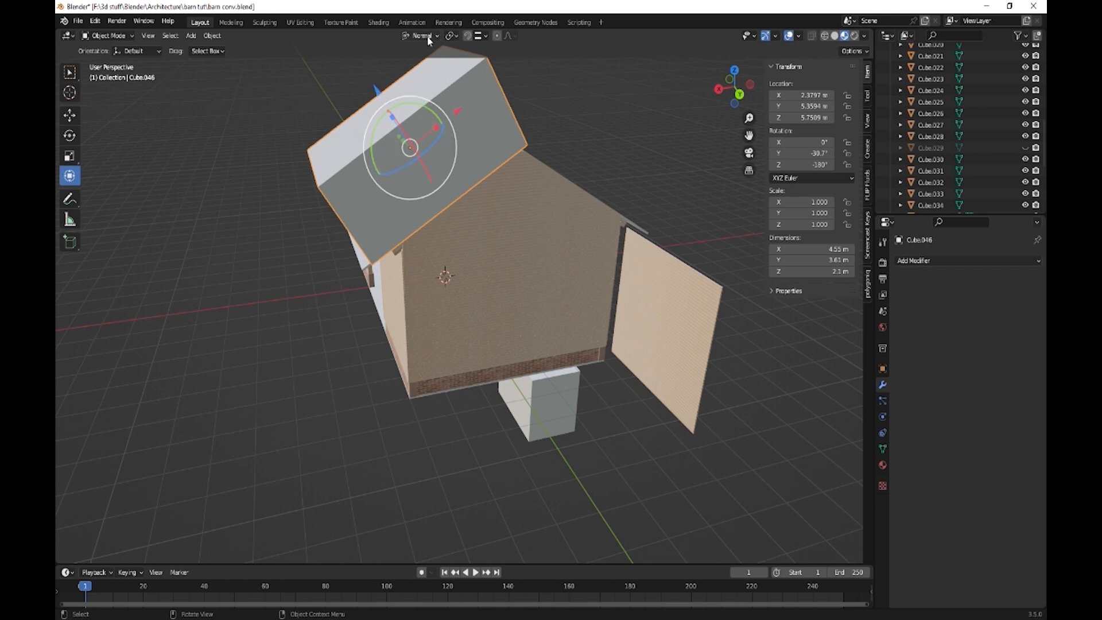
key("Delete")
Move the spare cladding panel along Y to the open gable end, at about Y -7.12 m.
middle_click_drag(508, 254, 569, 268)
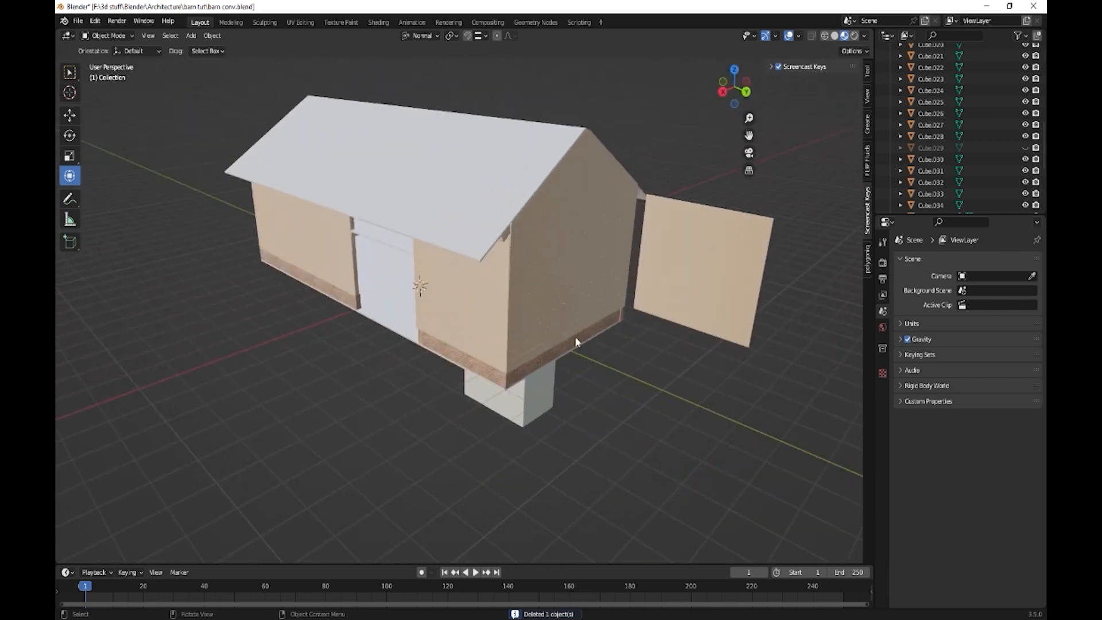
middle_click_drag(576, 340, 509, 342)
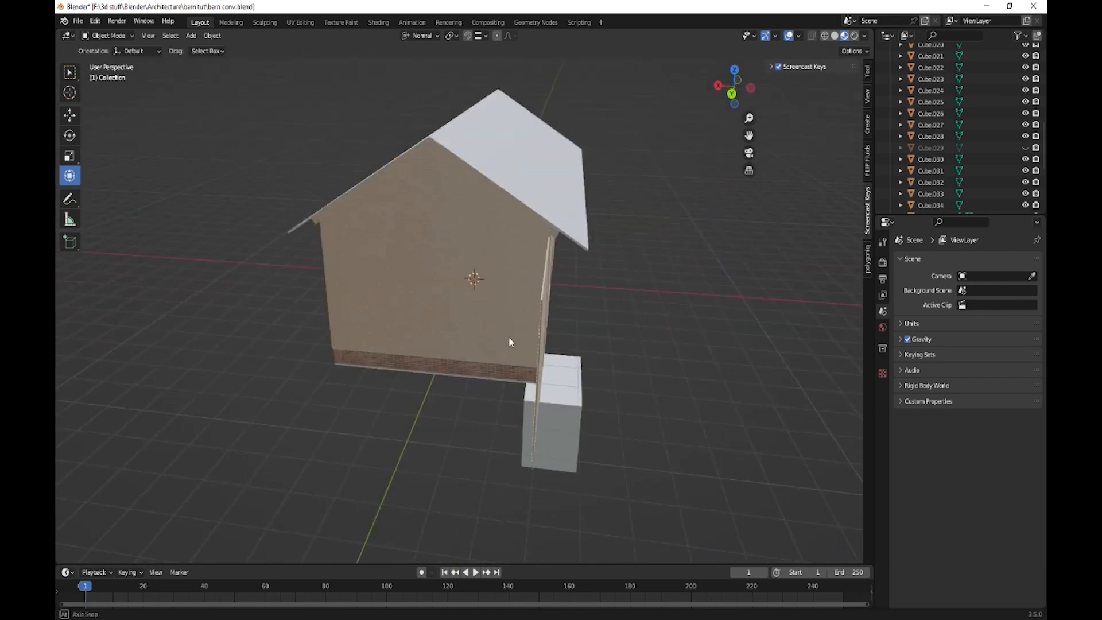
middle_click_drag(595, 355, 414, 339)
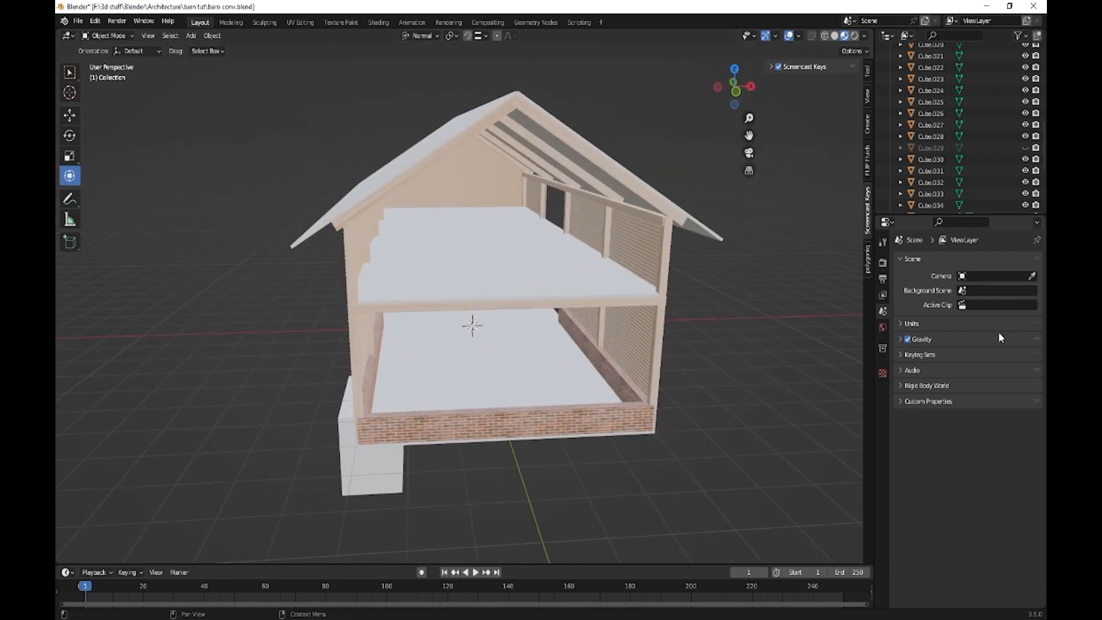
scroll(967, 344, "up", 1)
scroll(968, 344, "down", 1)
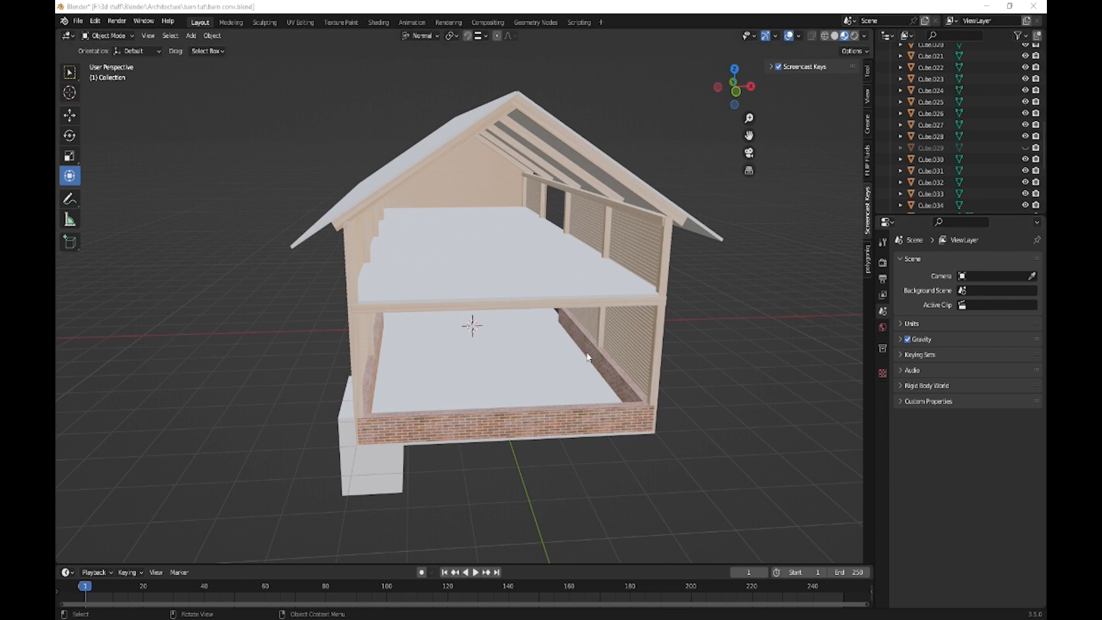
middle_click_drag(593, 353, 577, 357)
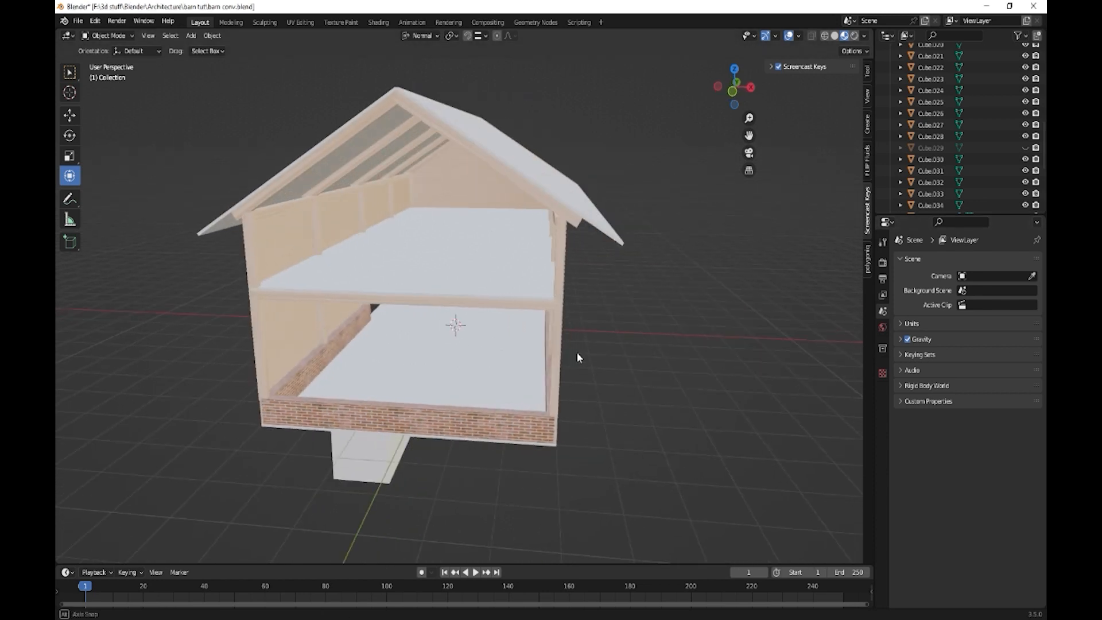
middle_click_drag(369, 352, 171, 297)
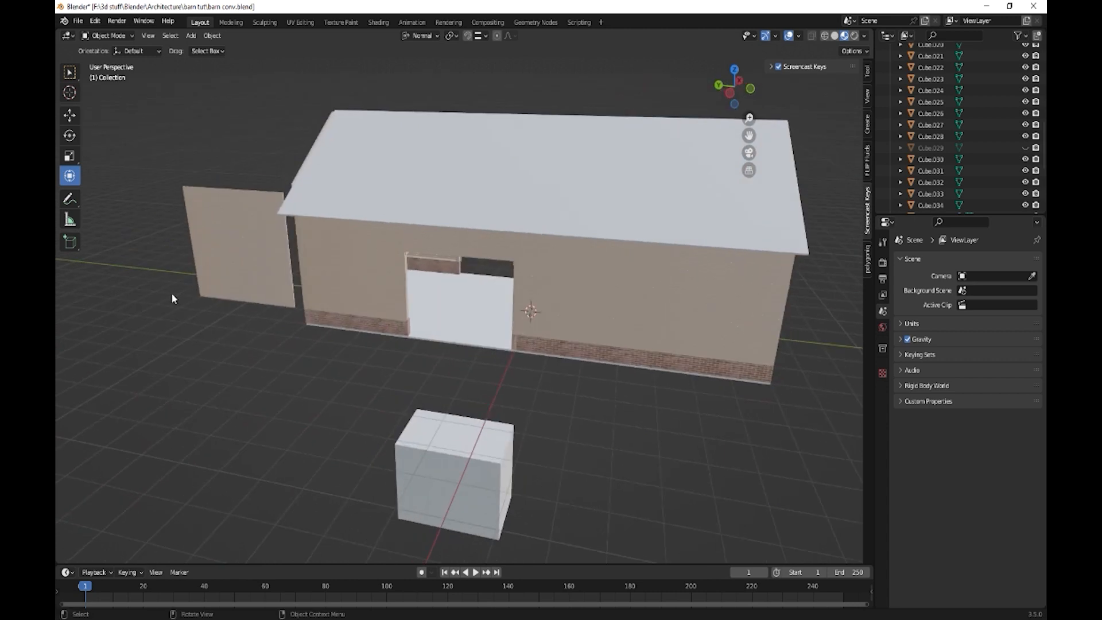
left_click(235, 279)
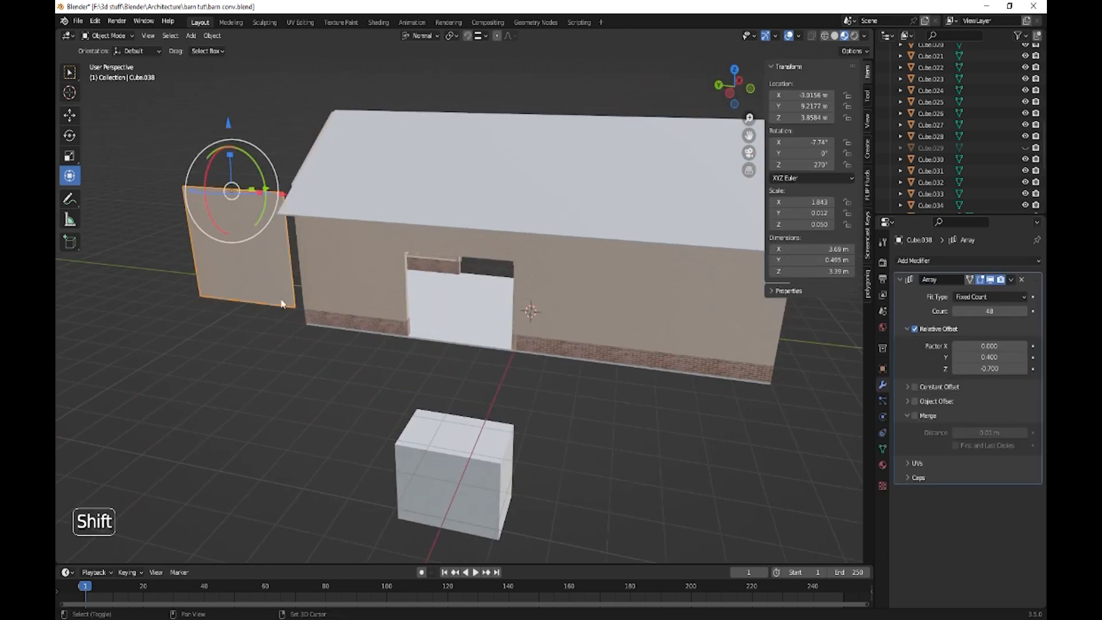
left_click_drag(265, 190, 813, 337)
Try to rotate the cladding panel 90° about its normal Z axis.
middle_click_drag(814, 337, 721, 386)
key("r")
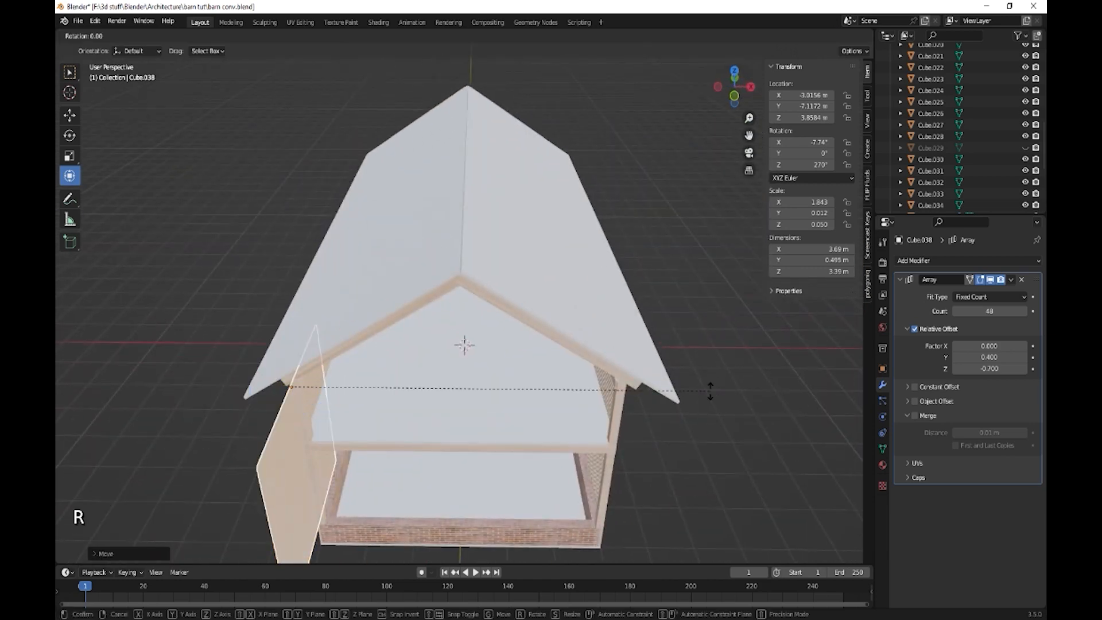
key("z")
key("z")
type("90")
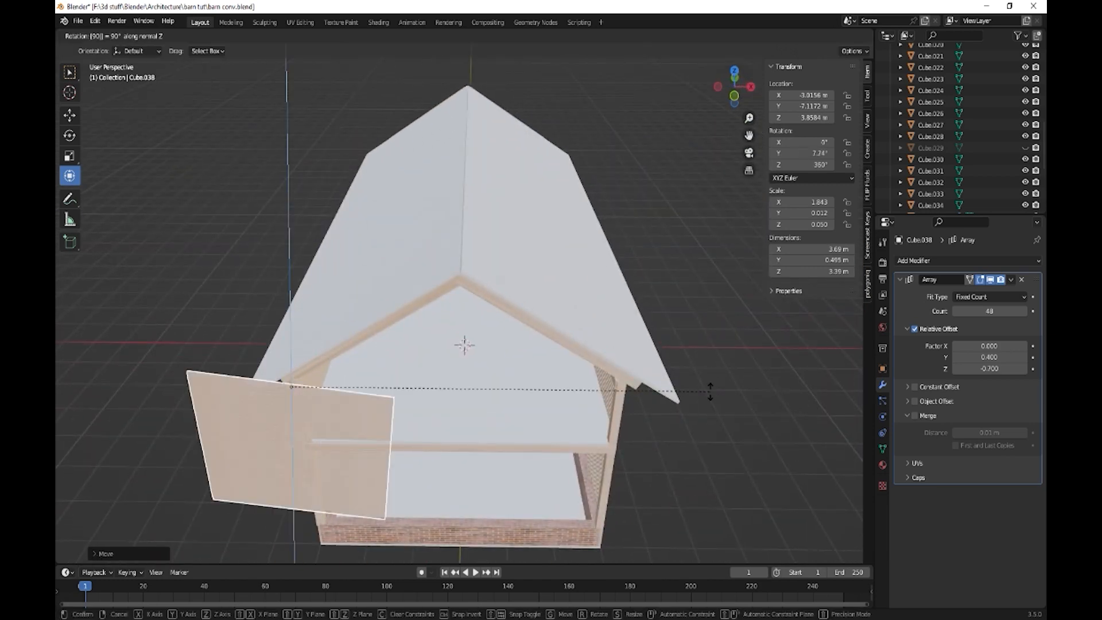
key("Return")
middle_click_drag(618, 435, 589, 390)
key("ctrl+z")
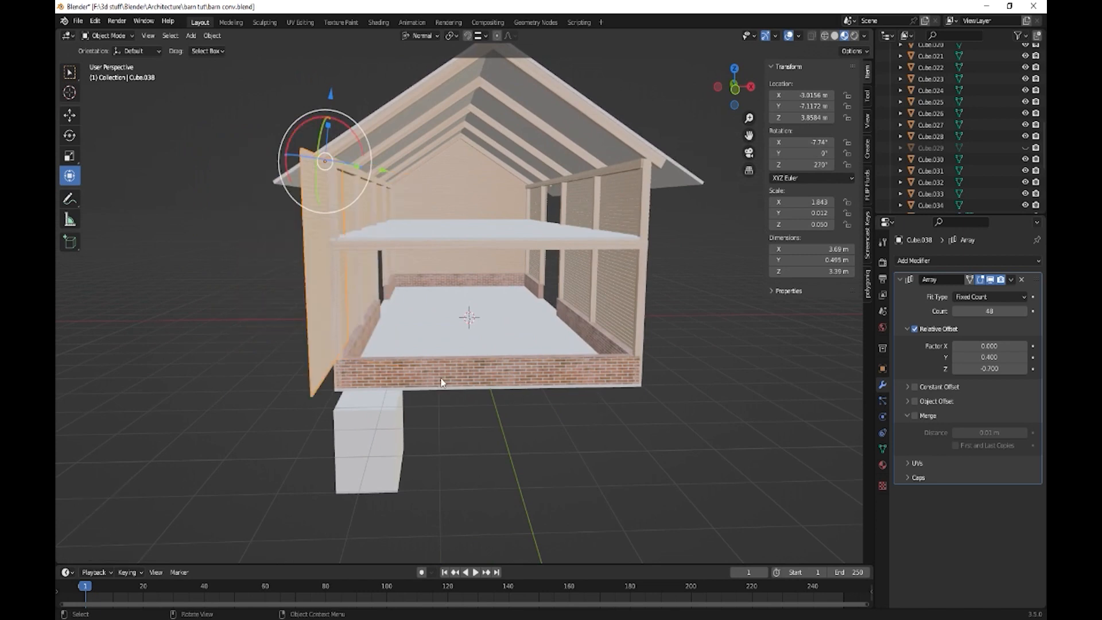
Switch the transform orientation to Global and rotate the cladding panel 90° about the Z axis.
left_click(415, 36)
left_click(412, 81)
type("r")
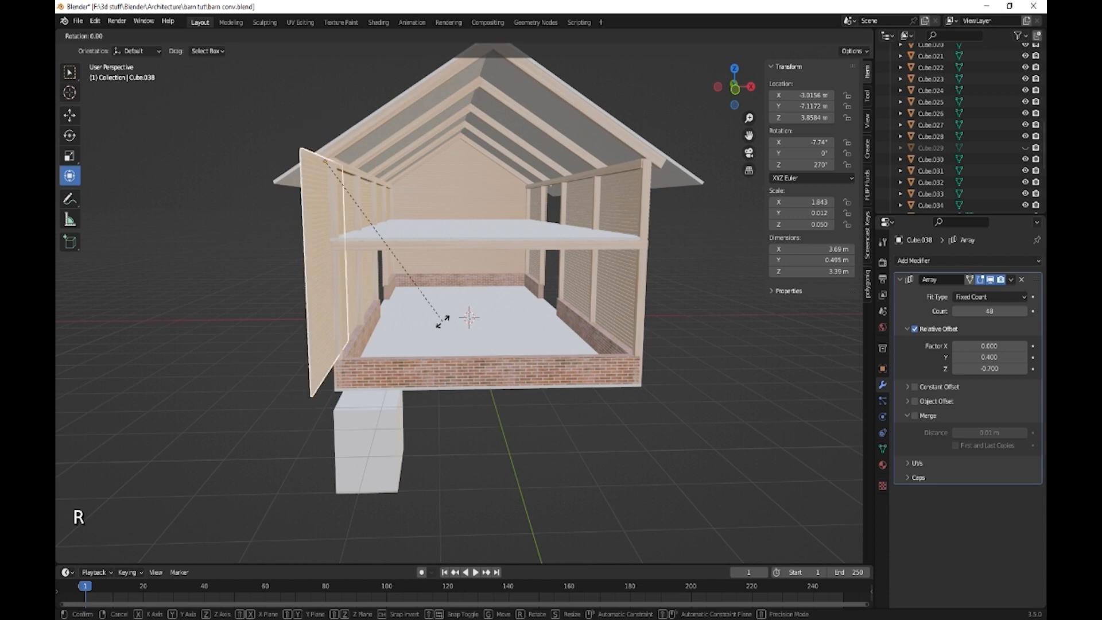
type("z")
type("90")
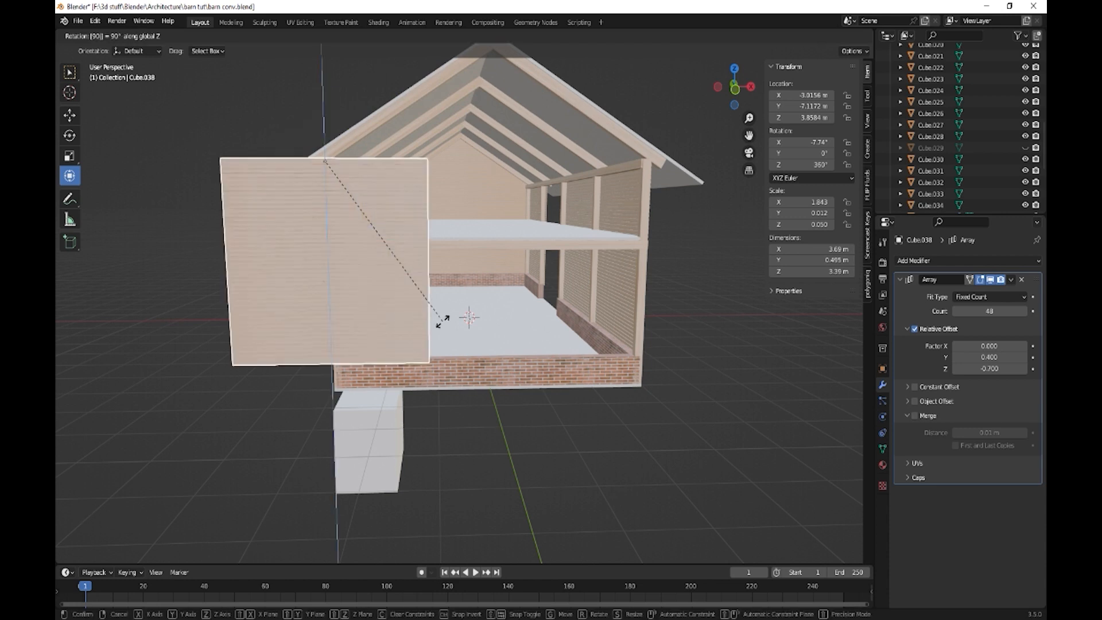
key("Return")
Narrow the cladding panel along X and set its X dimension to 1.5 m.
left_click_drag(367, 158, 341, 159)
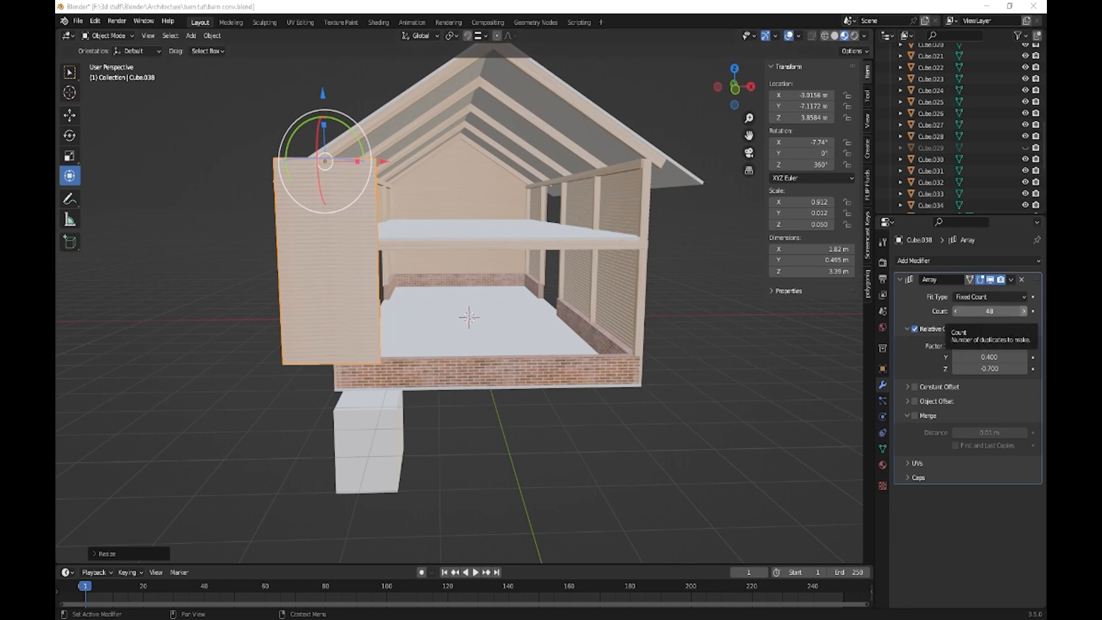
left_click(362, 278)
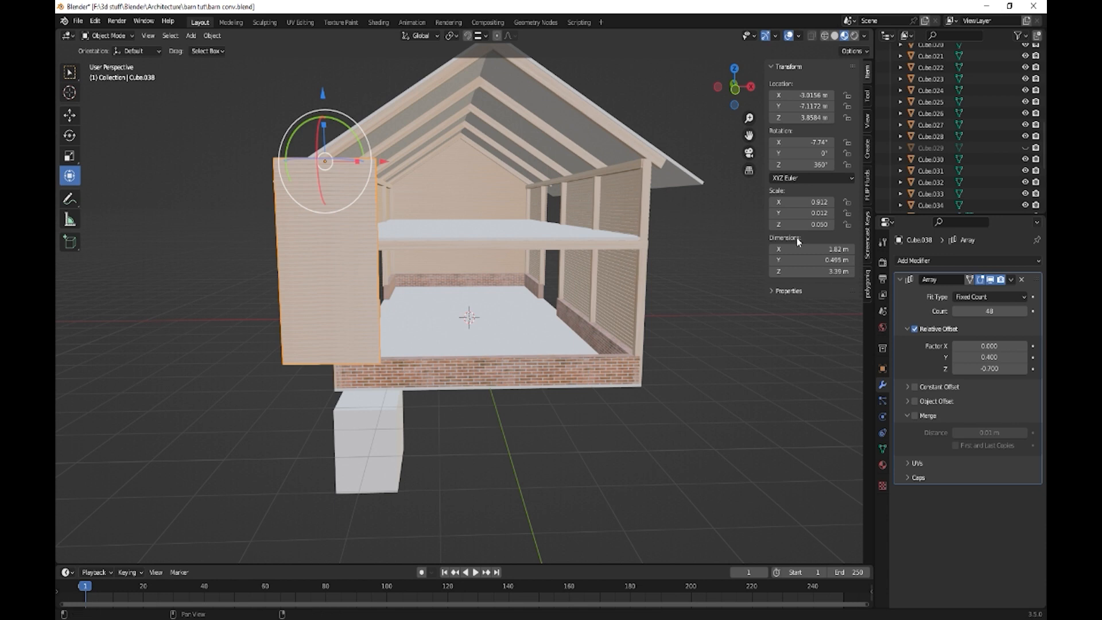
left_click(834, 248)
type("1.5")
key("Return")
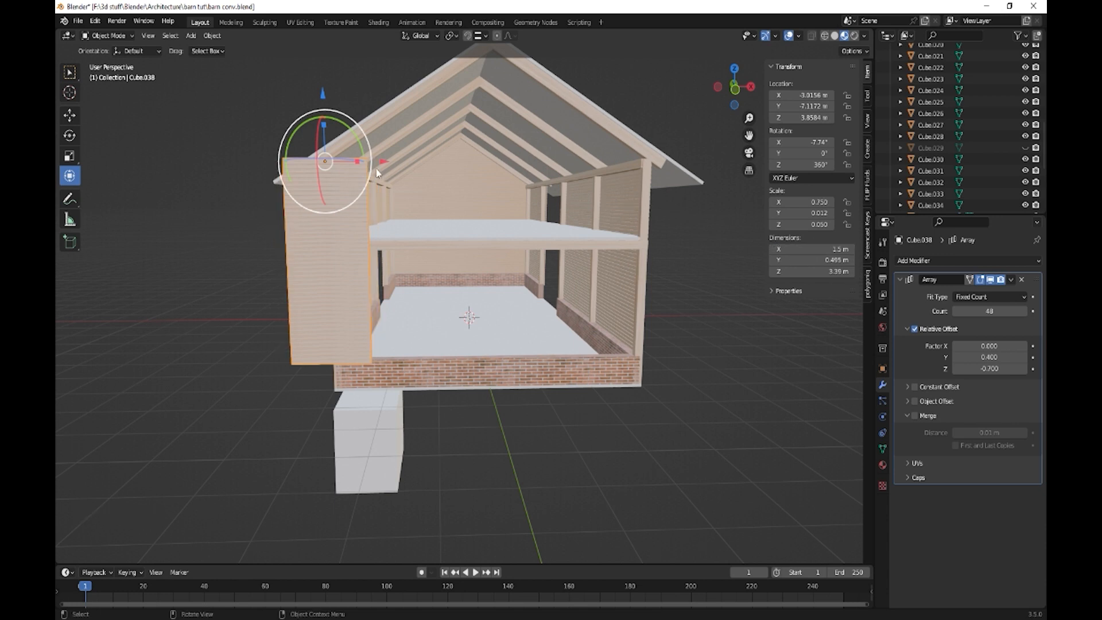
Move the panel to the open gable's corner at about X -2.24 m, Z 5.02 m, and set its array count to 64.
left_click_drag(381, 163, 426, 160)
middle_click_drag(358, 249, 643, 134)
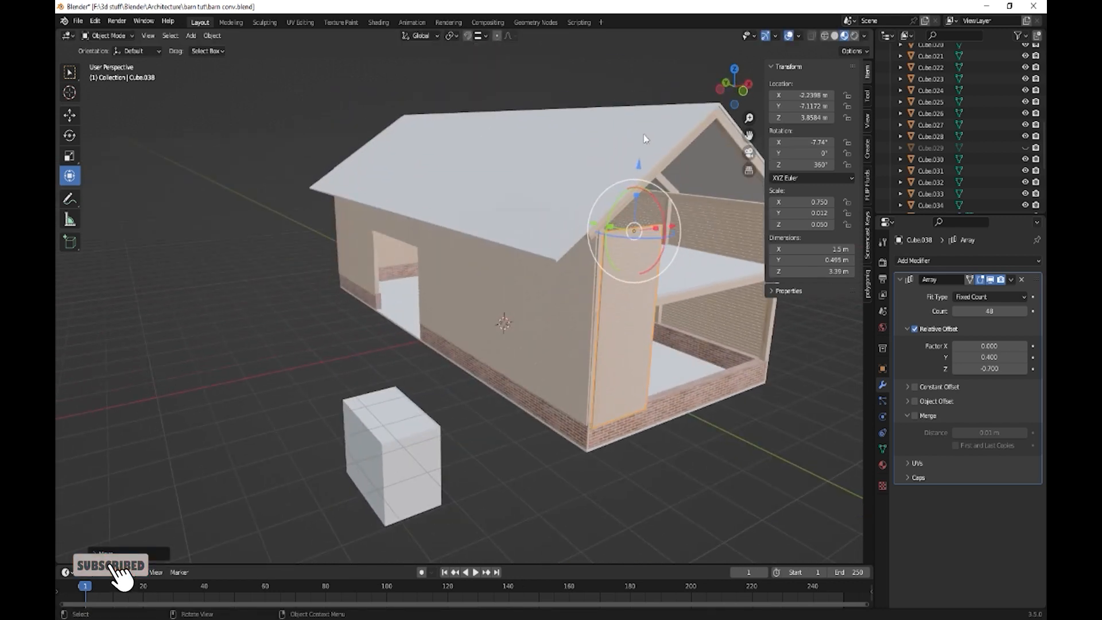
left_click_drag(637, 164, 641, 86)
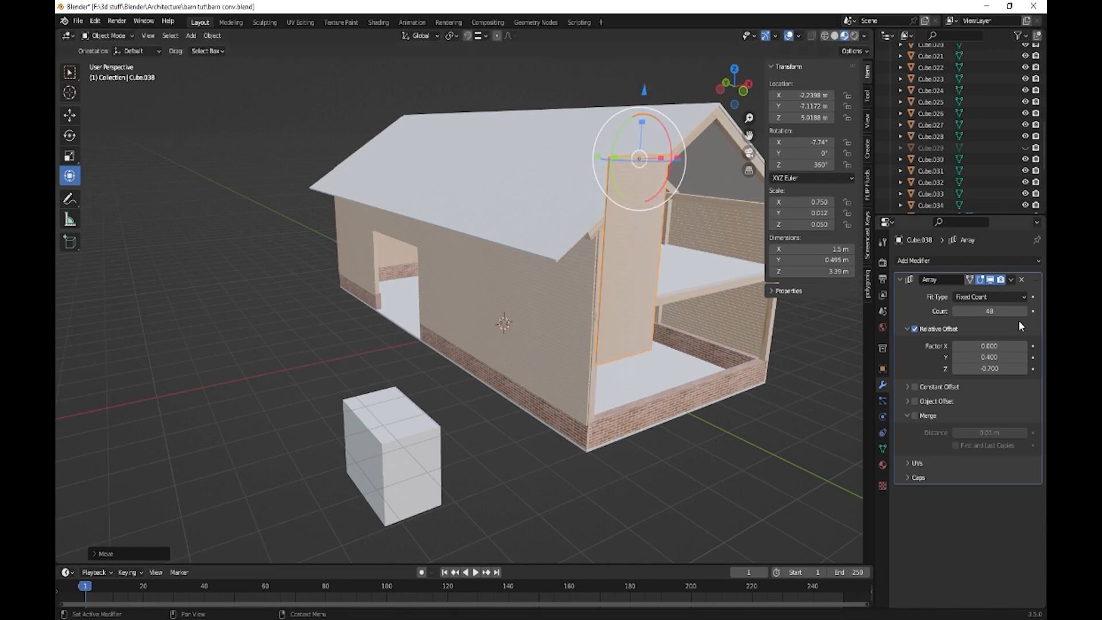
left_click_drag(1009, 310, 1027, 311)
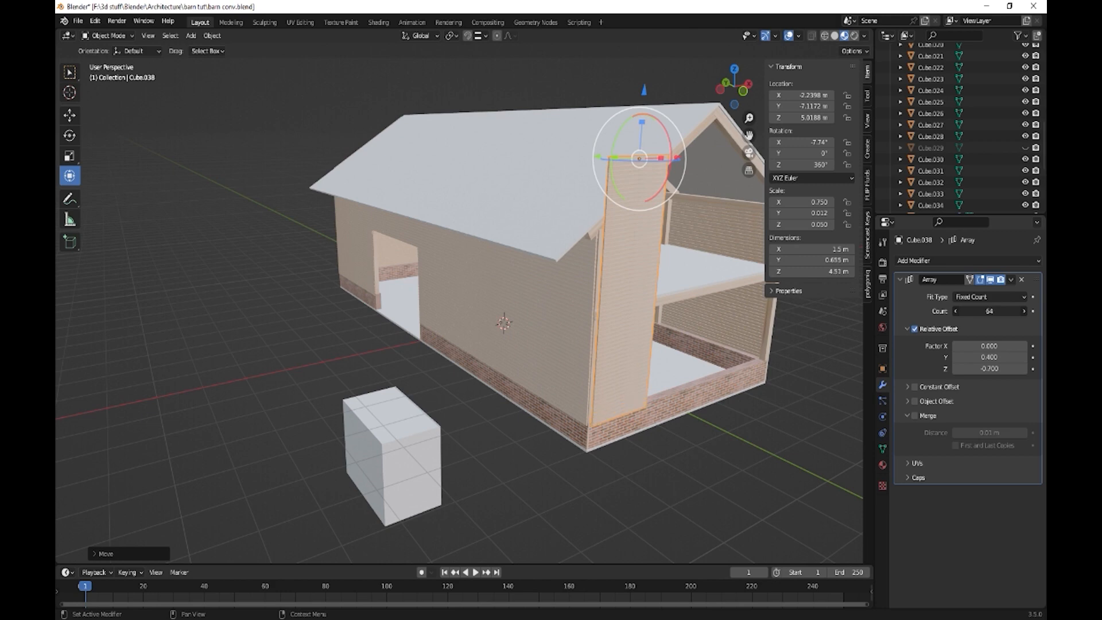
Shift the cladding panel along Y to about -7.02 m so it sits against the open gable's frame.
middle_click_drag(673, 396, 673, 396)
middle_click_drag(700, 391, 506, 386, "shift")
scroll(545, 375, "up", 2)
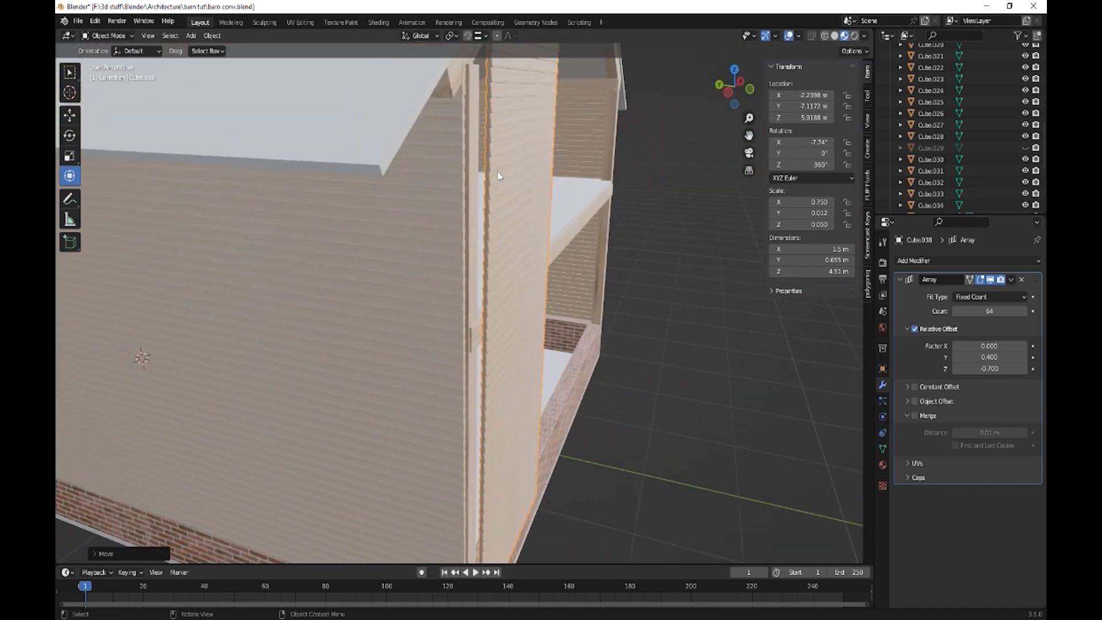
key("g")
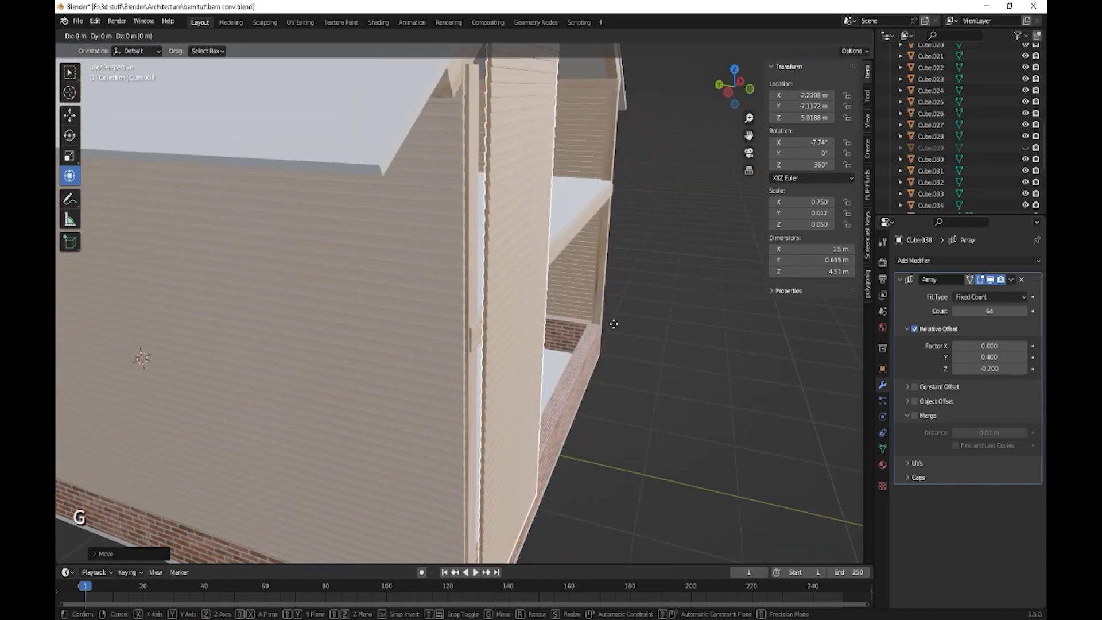
key("y")
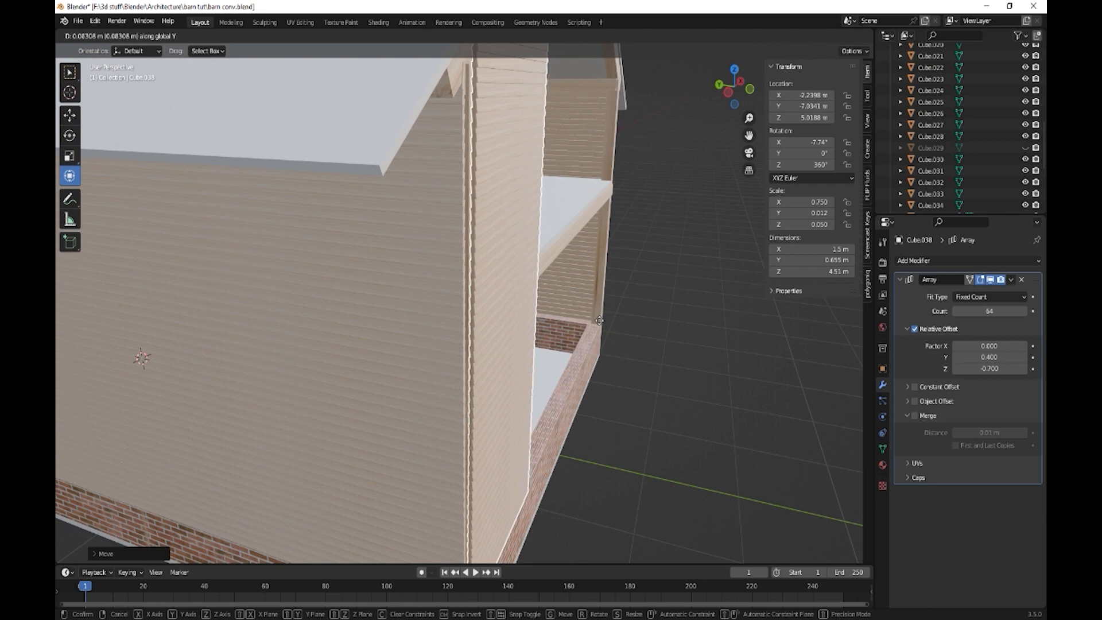
left_click(600, 323)
Duplicate the cladding panel along X to the opposite side of the open gable, at about X 2.29 m.
middle_click_drag(601, 322, 309, 345)
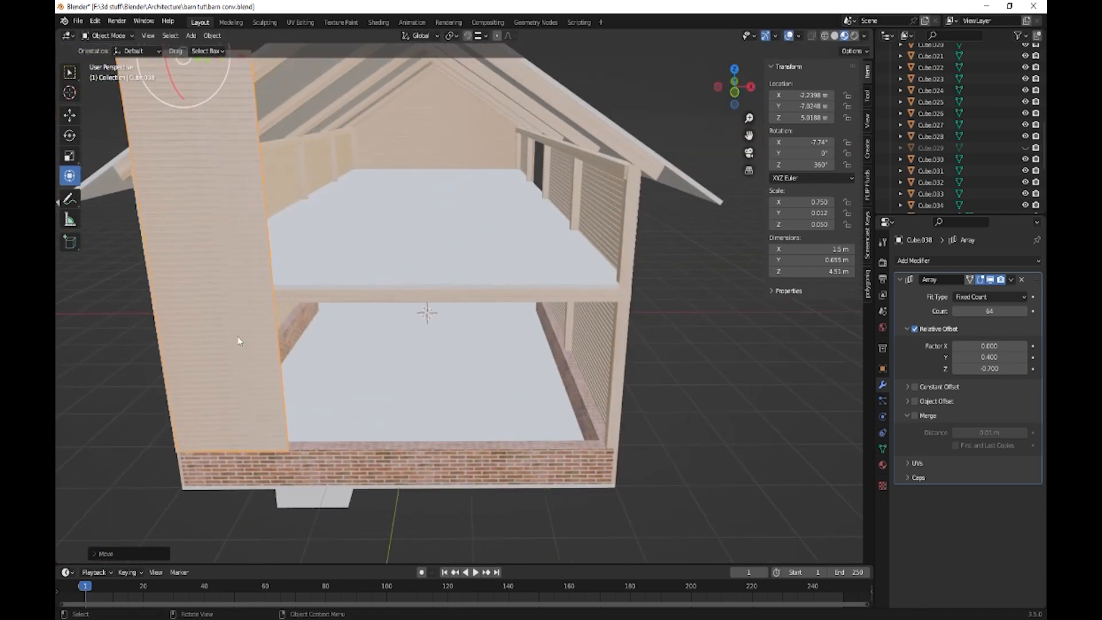
key("shift+d")
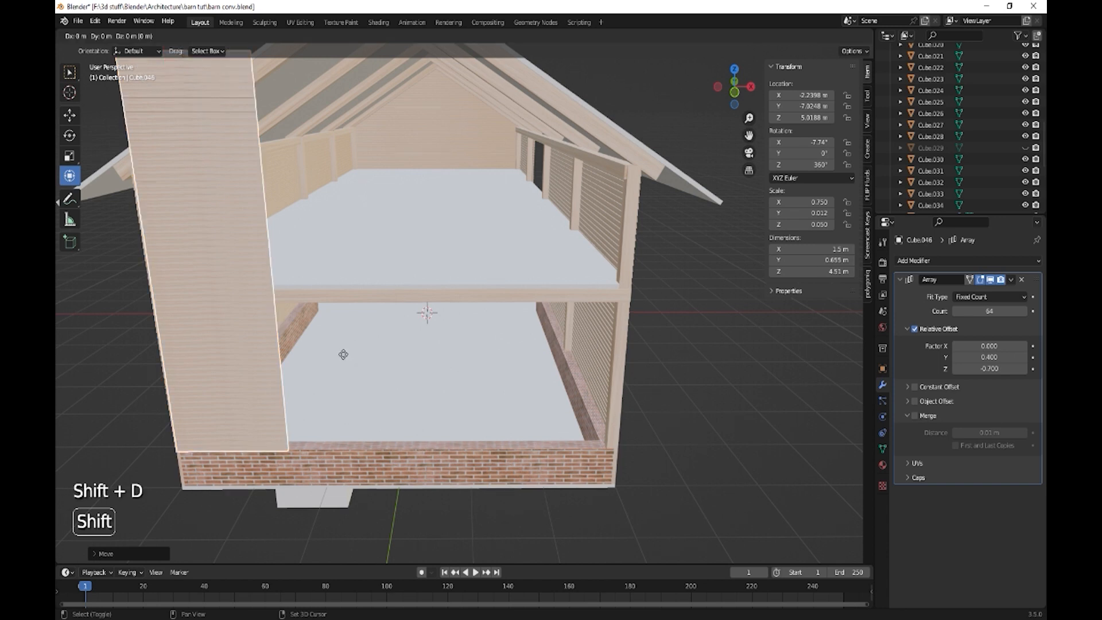
key("x")
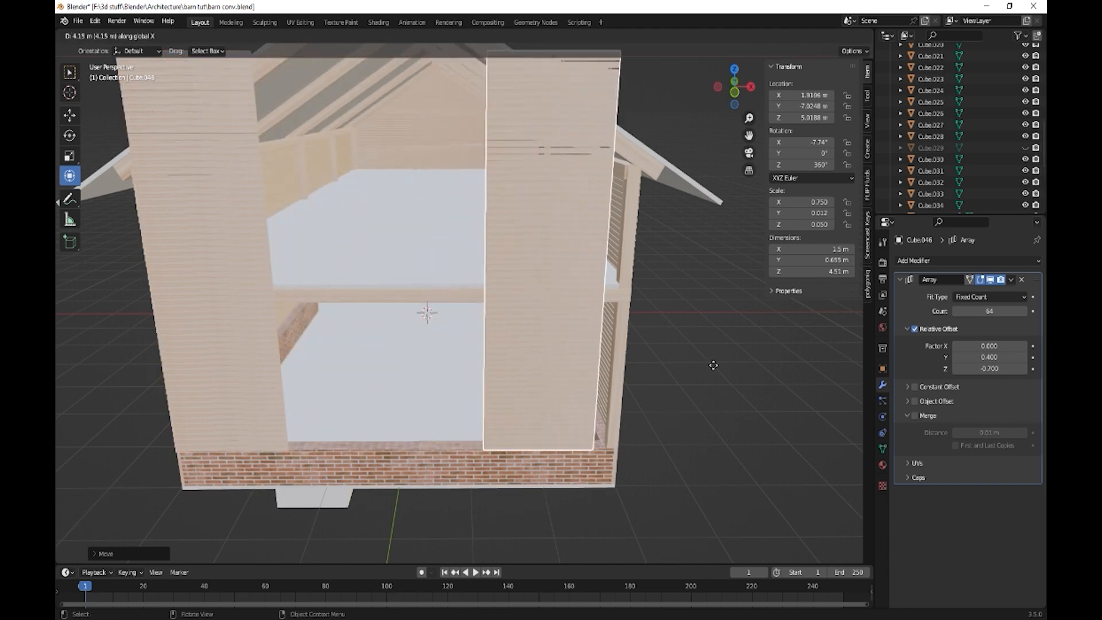
left_click(746, 359)
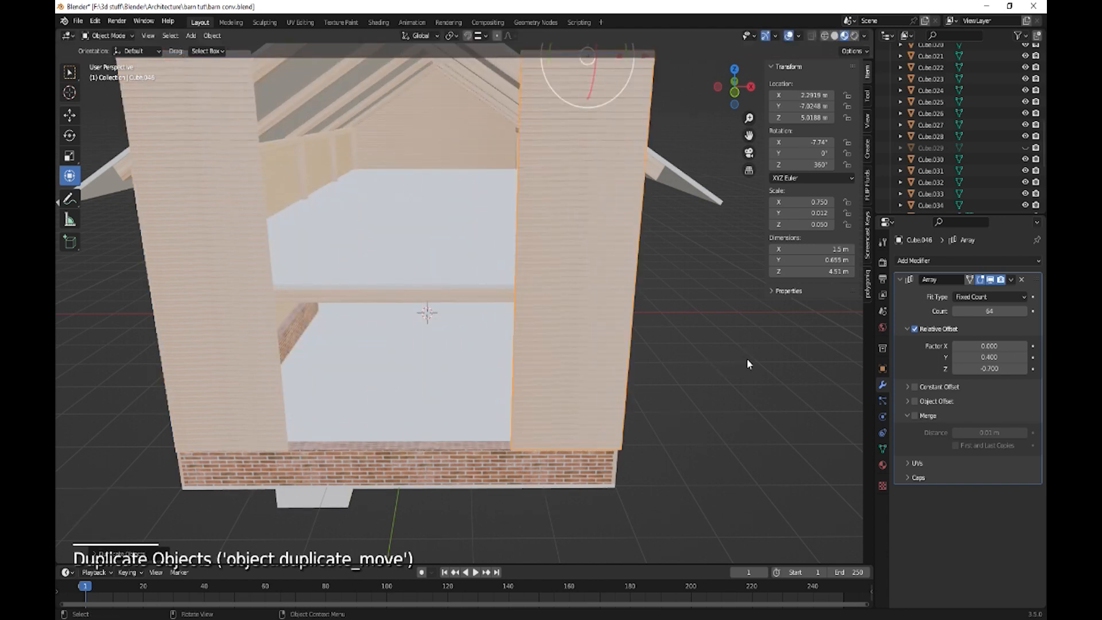
Shorten the open gable's brick base wall to about 1.72 m and move it under the first cladding panel, at about X -2.14 m.
left_click(459, 463)
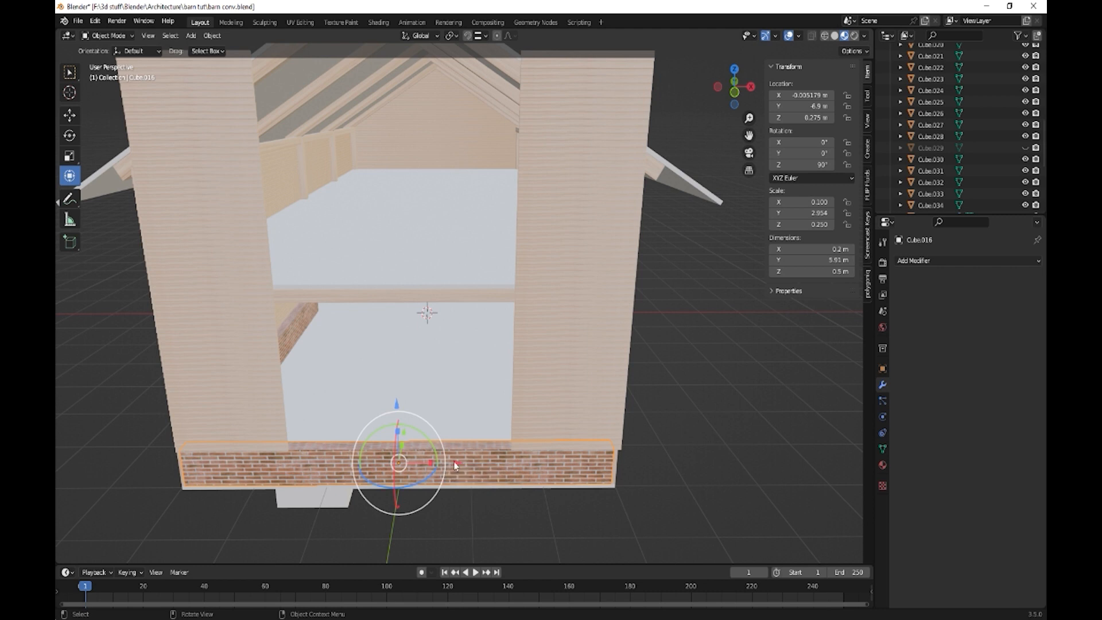
left_click_drag(435, 466, 307, 467)
middle_click_drag(307, 468, 362, 468)
left_click_drag(457, 461, 466, 461)
middle_click_drag(466, 462, 430, 499)
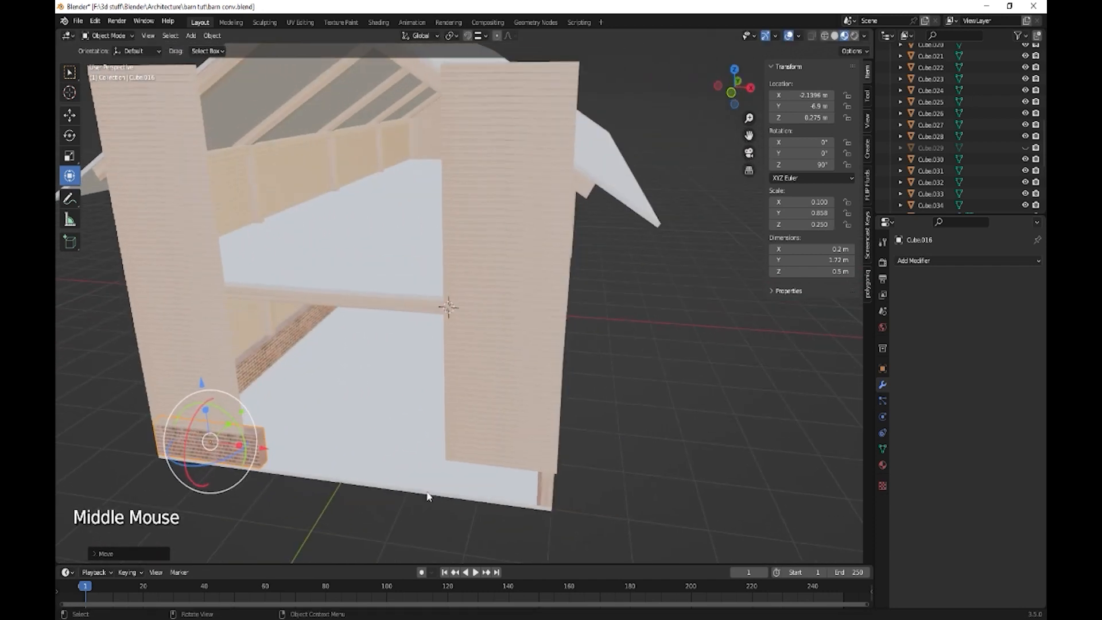
Shorten the open gable's brick base wall to 1.5 m by pulling in its inner end face.
key("Tab")
left_click(261, 440)
middle_click_drag(261, 440, 357, 451)
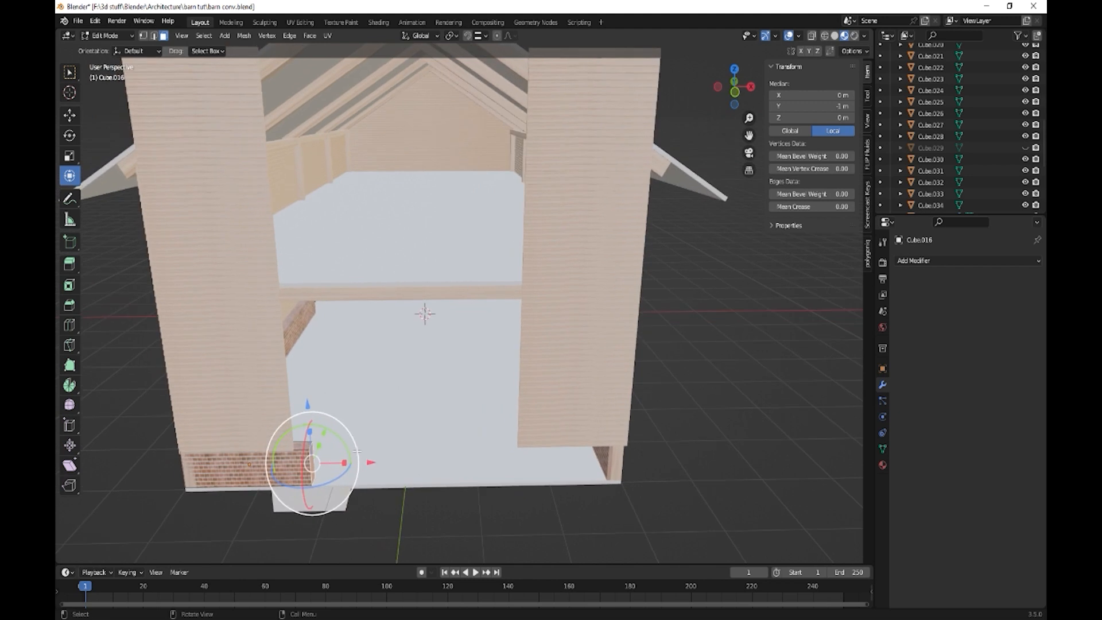
left_click_drag(369, 462, 355, 463)
key("Tab")
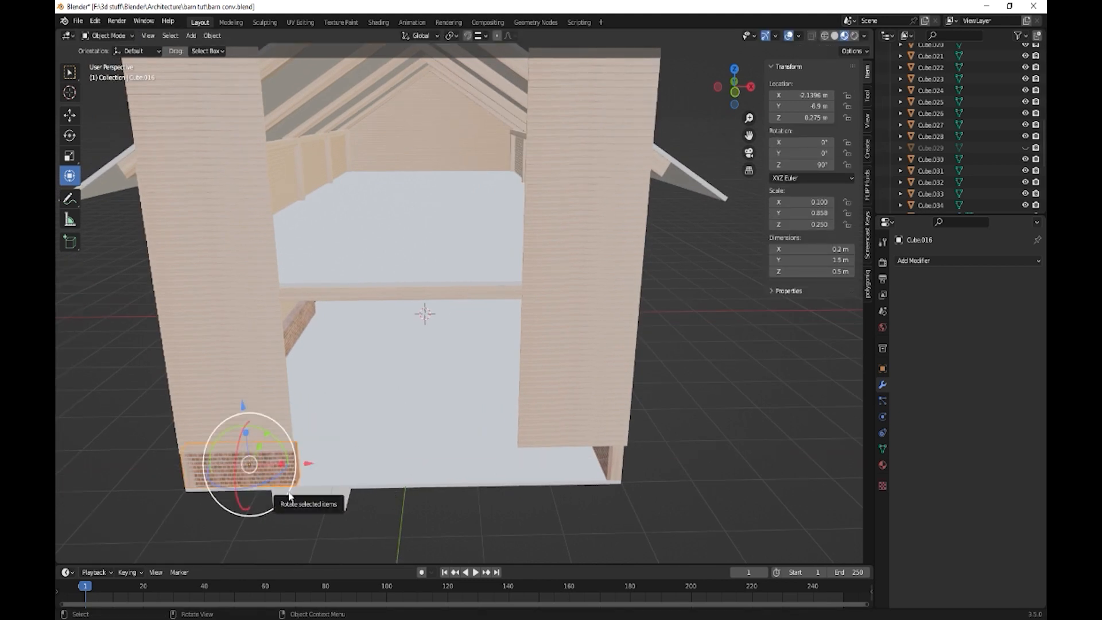
Duplicate the brick base wall along X to sit under the opposite cladding panel, at about X 2.37 m.
key("shift+d")
key("x")
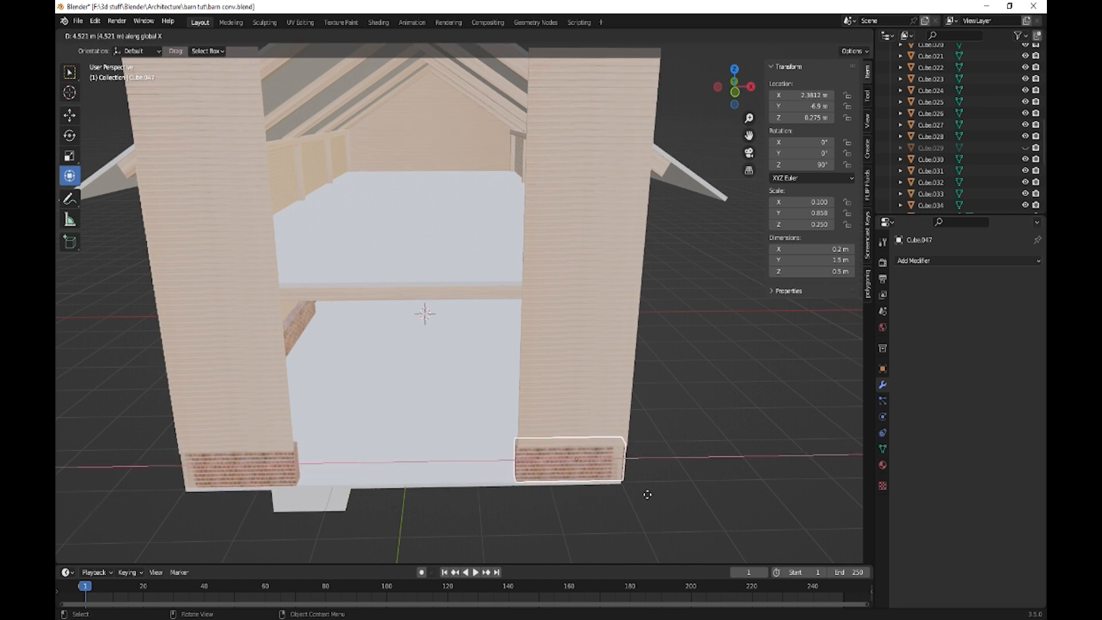
left_click(645, 493)
middle_click_drag(585, 501, 639, 490)
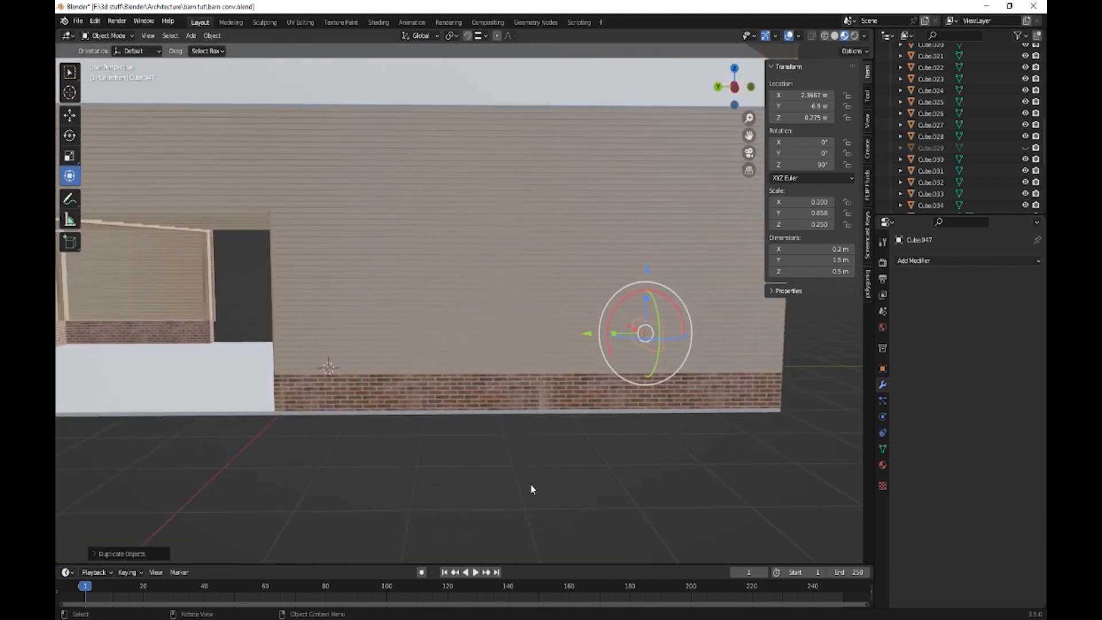
middle_click_drag(532, 489, 612, 472, "shift")
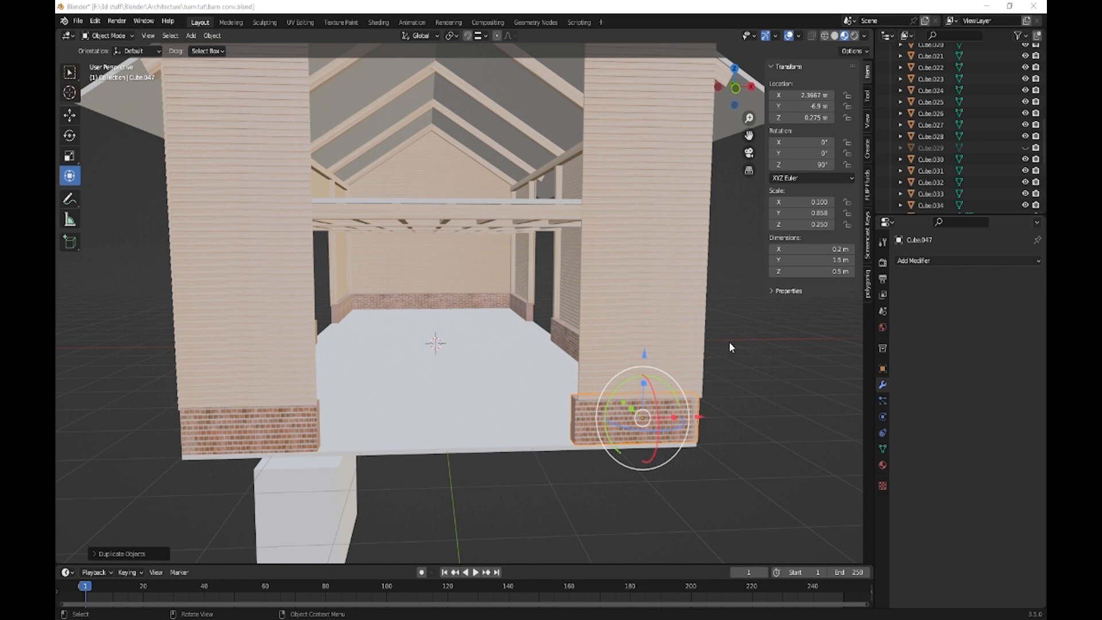
Duplicate a side-wall timber post to the open gable and place it beside the first cladding panel, at about X -1.42 m, Y -6.92 m.
middle_click_drag(533, 320, 385, 287)
left_click(313, 199)
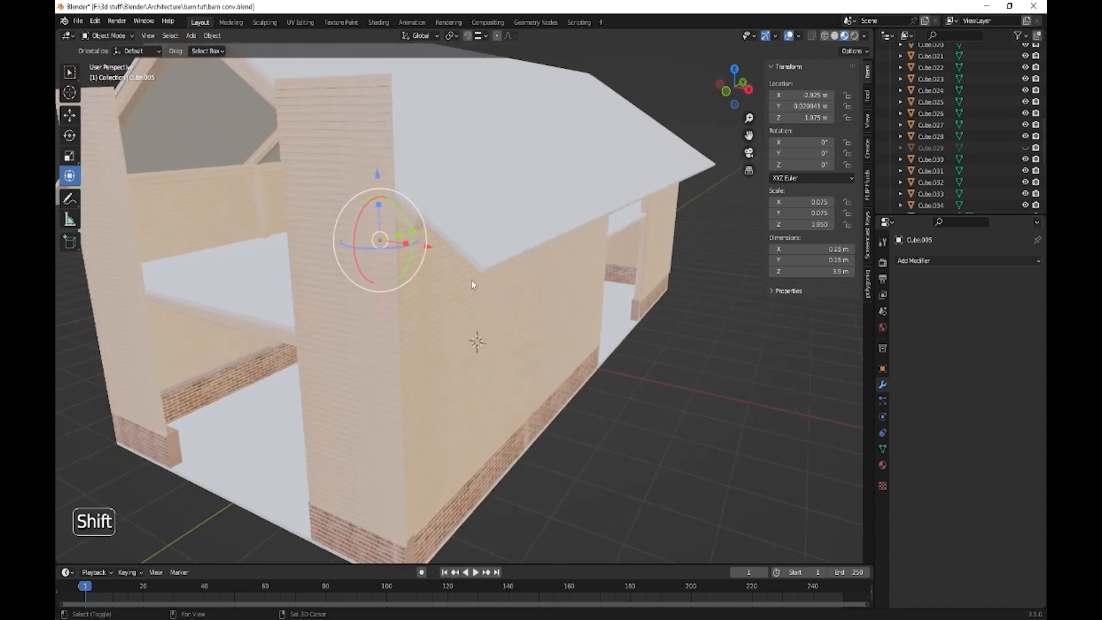
key("shift+d")
key("y")
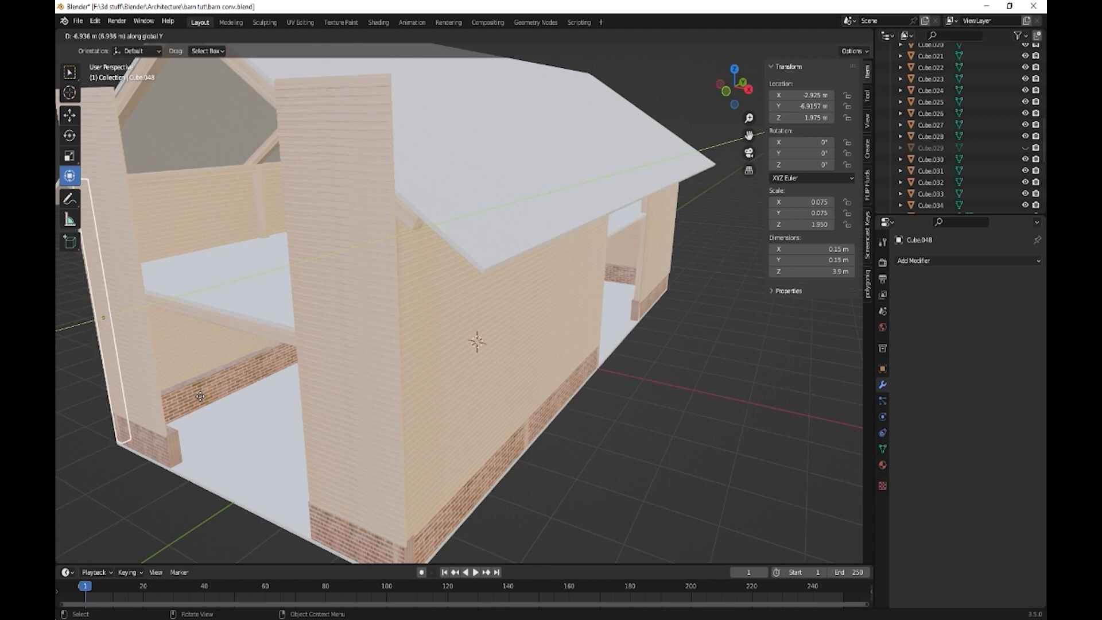
left_click(200, 396)
middle_click_drag(153, 404, 189, 382)
left_click_drag(189, 382, 318, 391)
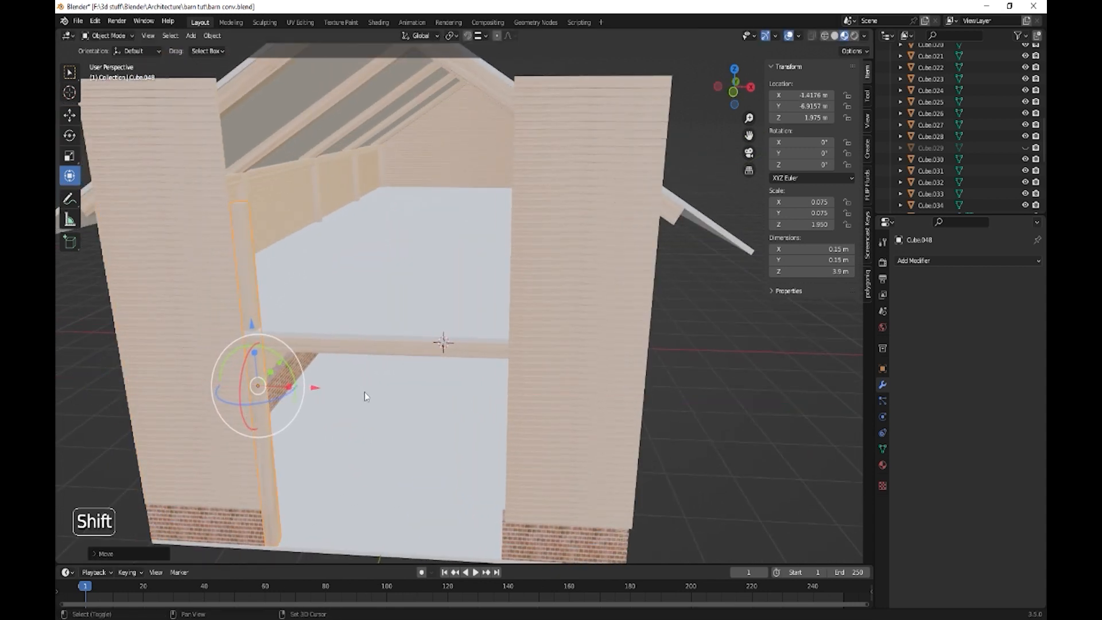
Raise the top face of the new post to the roof slope, making the post about 4.91 m tall.
middle_click_drag(364, 396, 402, 373, "shift")
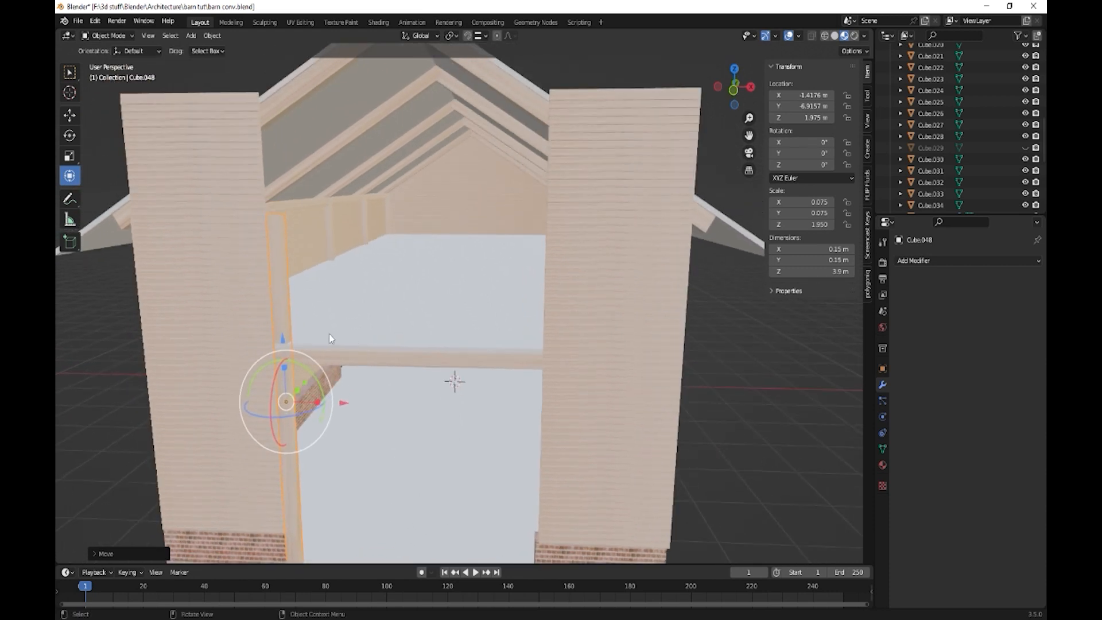
middle_click_drag(346, 273, 352, 318)
key("Tab")
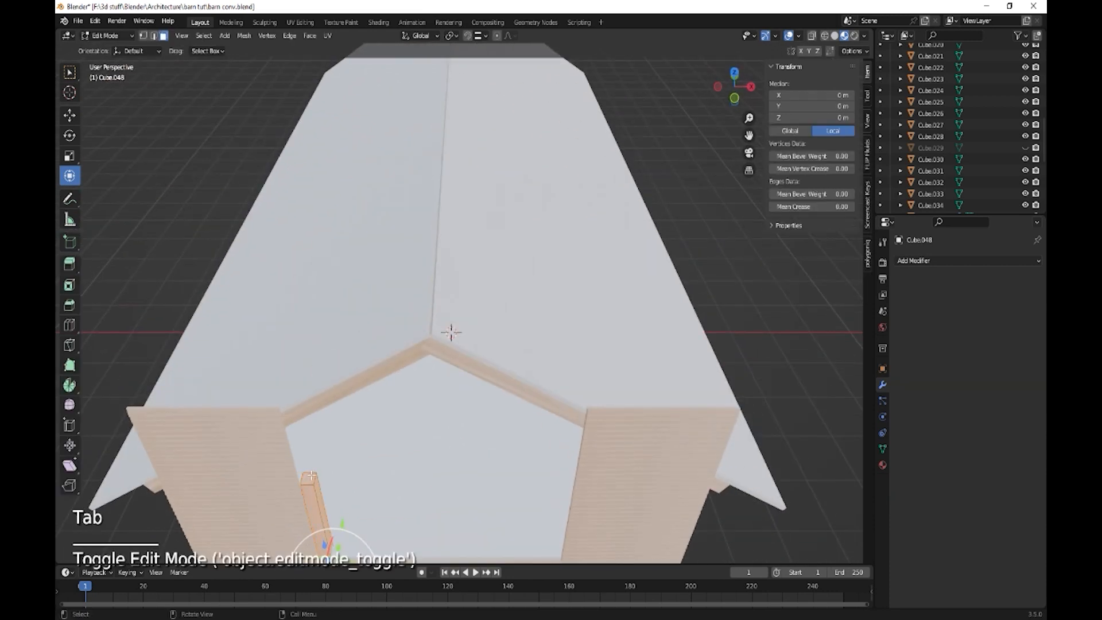
left_click(310, 477)
middle_click_drag(309, 477, 342, 348)
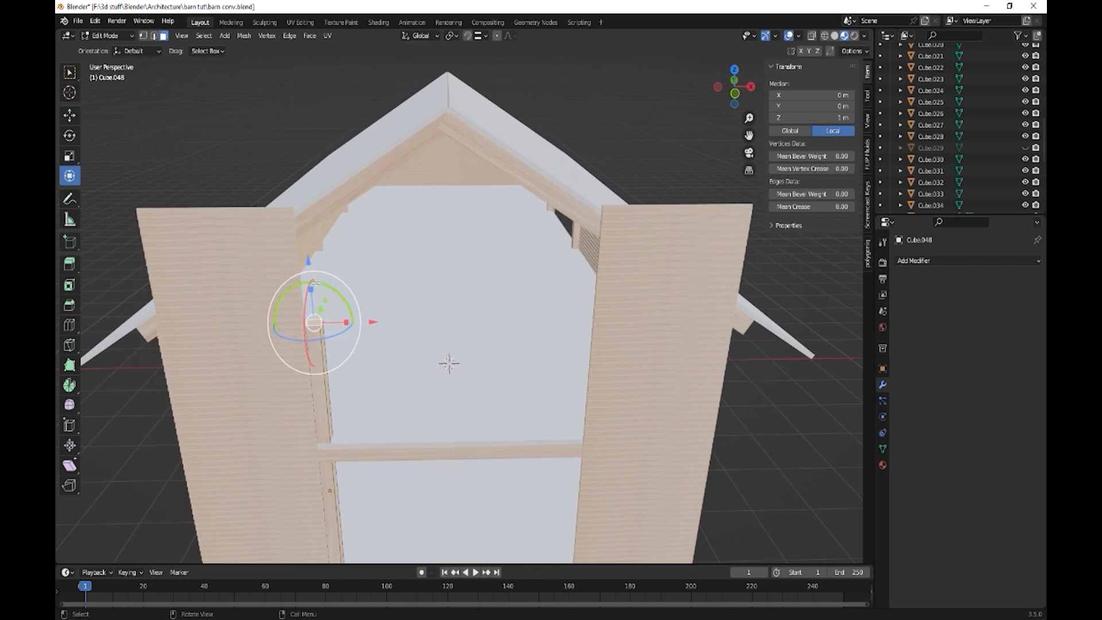
left_click_drag(309, 261, 322, 169)
key("Tab")
middle_click_drag(359, 233, 361, 227)
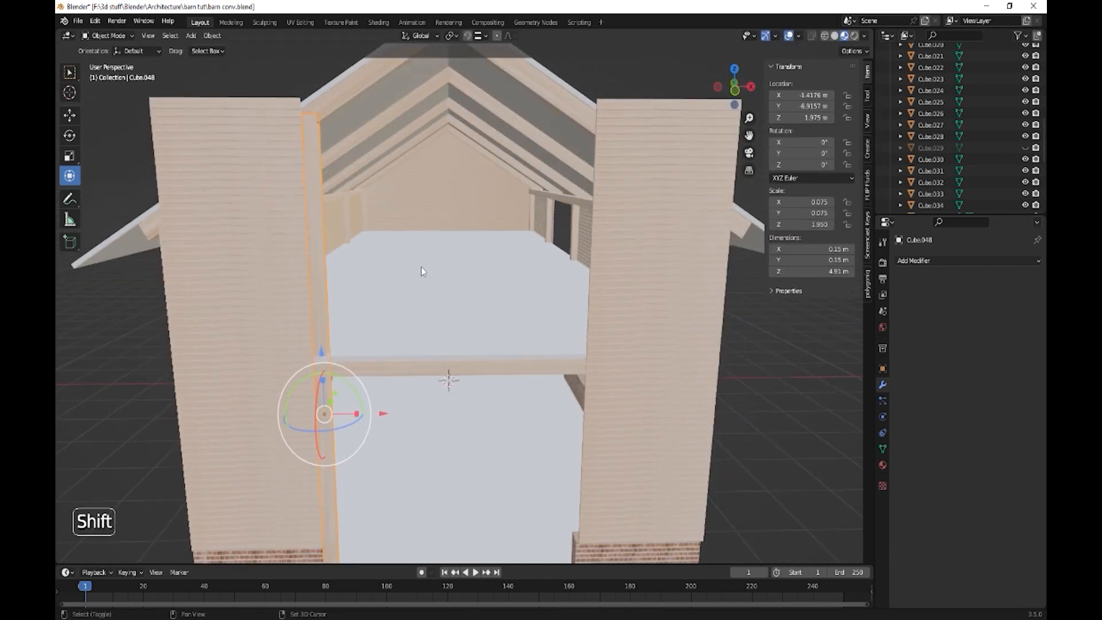
Duplicate the tall post along X to the inner edge of the opposite cladding panel, at about X 1.46 m.
middle_click_drag(422, 268, 394, 262, "shift")
key("shift+d")
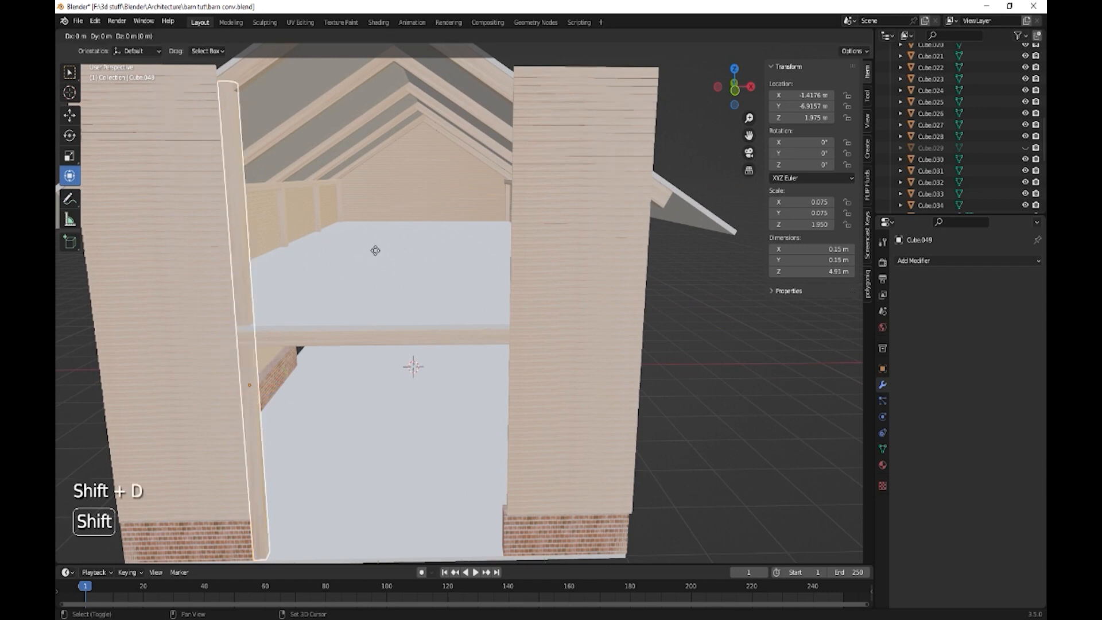
key("x")
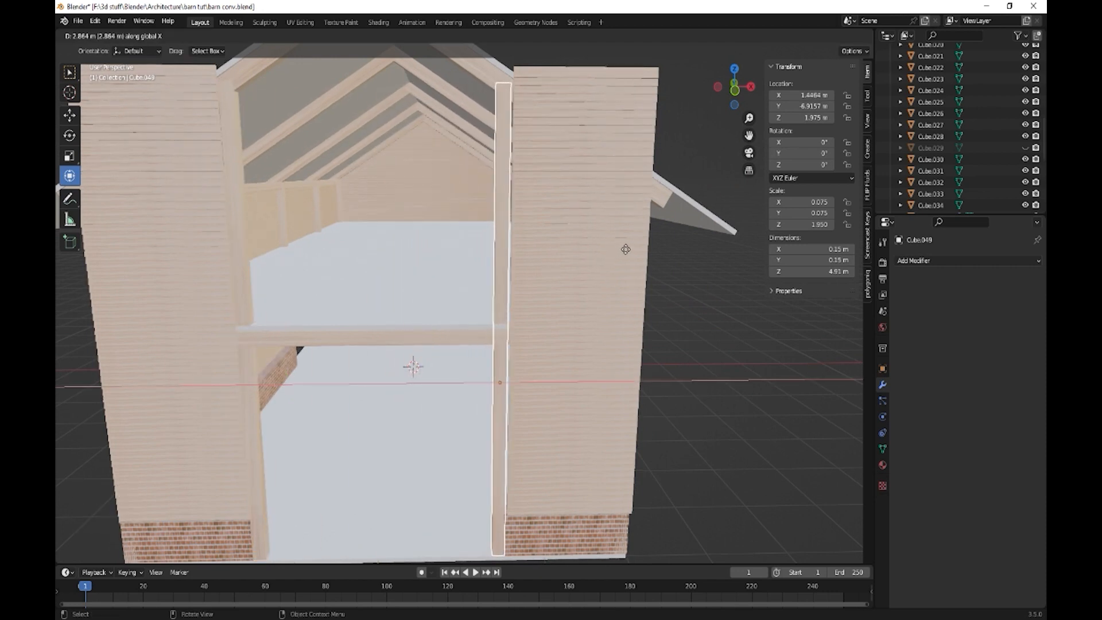
left_click(627, 248)
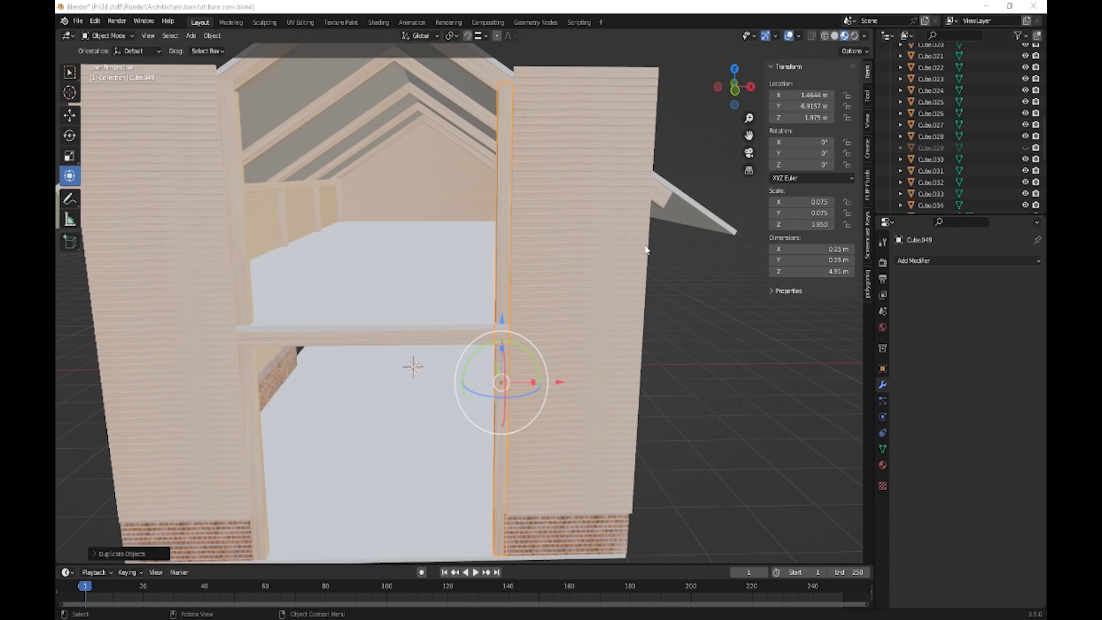
middle_click_drag(645, 250, 556, 248)
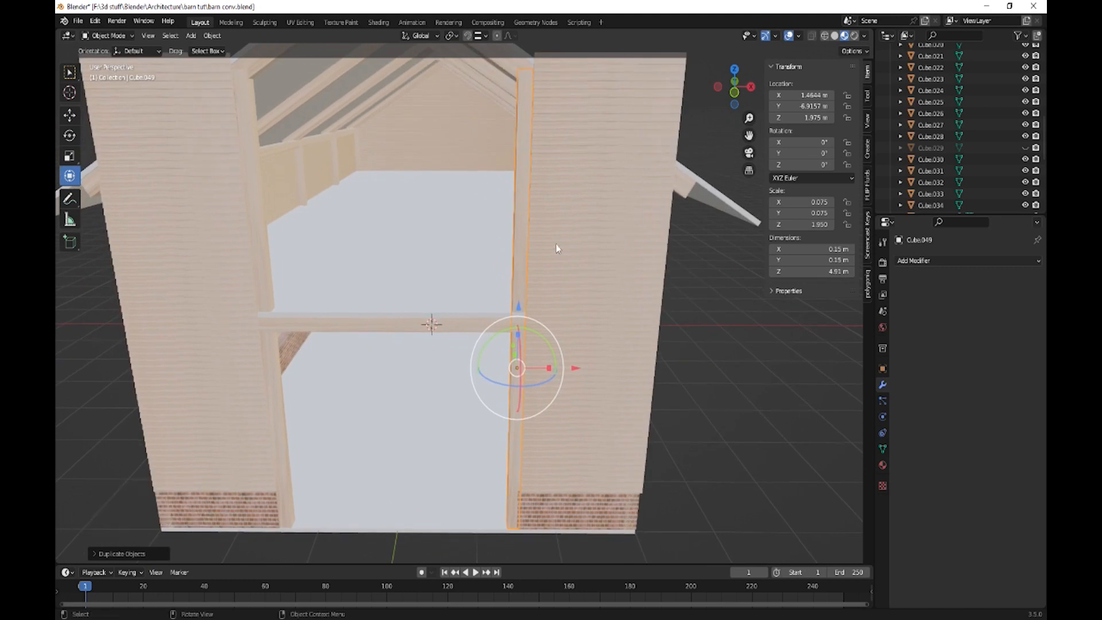
Duplicate the tall post twice along X as intermediate posts in the gable opening, at about X 0.73 m and X -0.62 m.
left_click(522, 242)
key("shift+d")
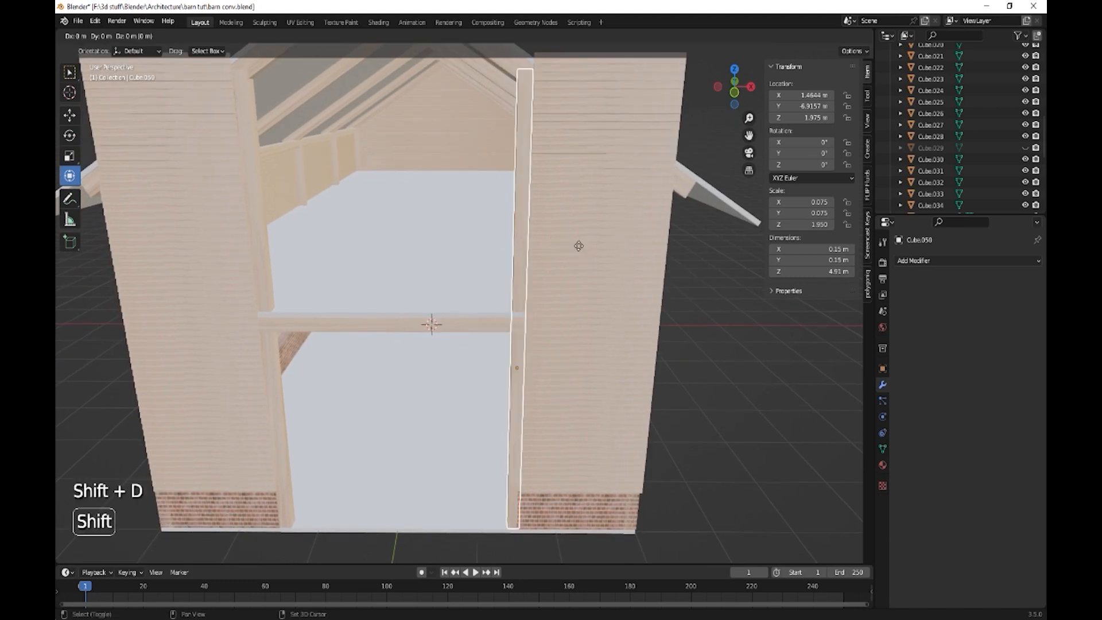
key("x")
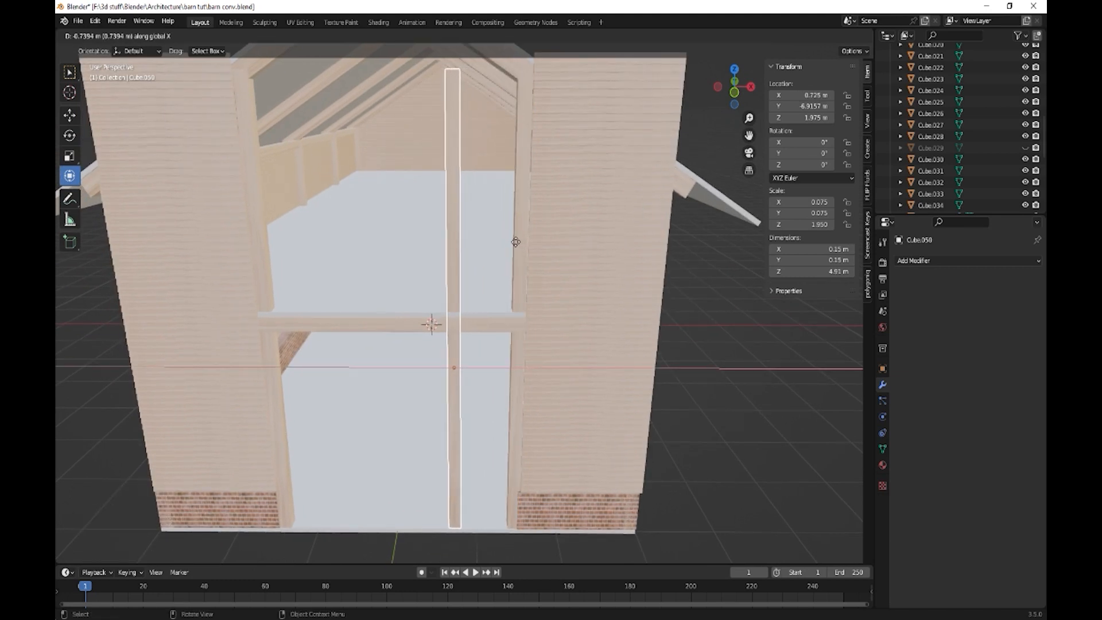
left_click(514, 241)
key("shift+d")
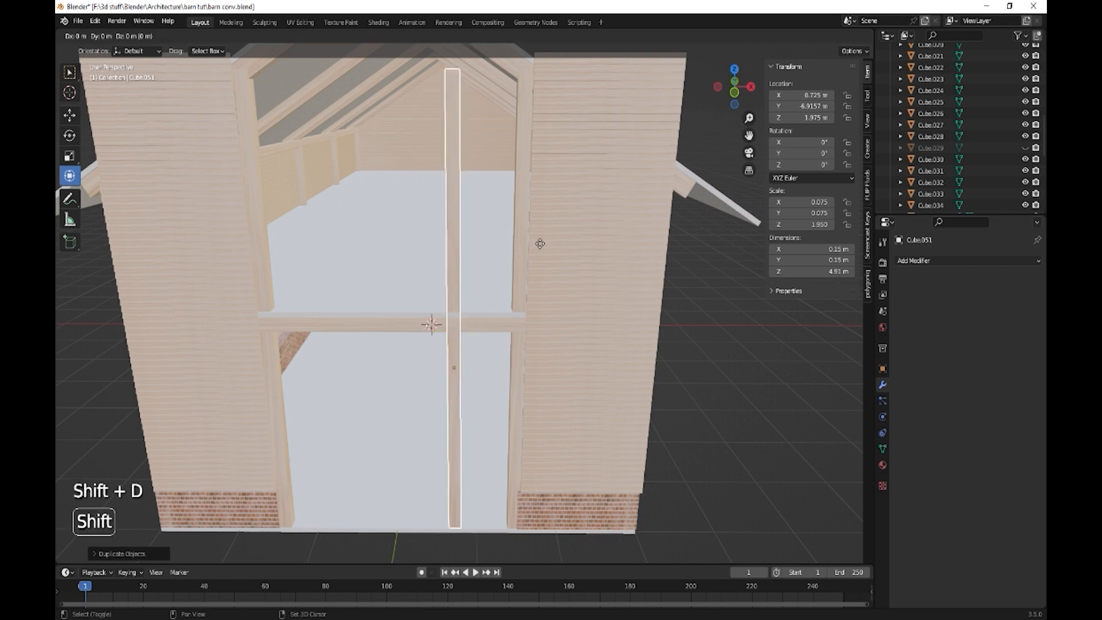
key("x")
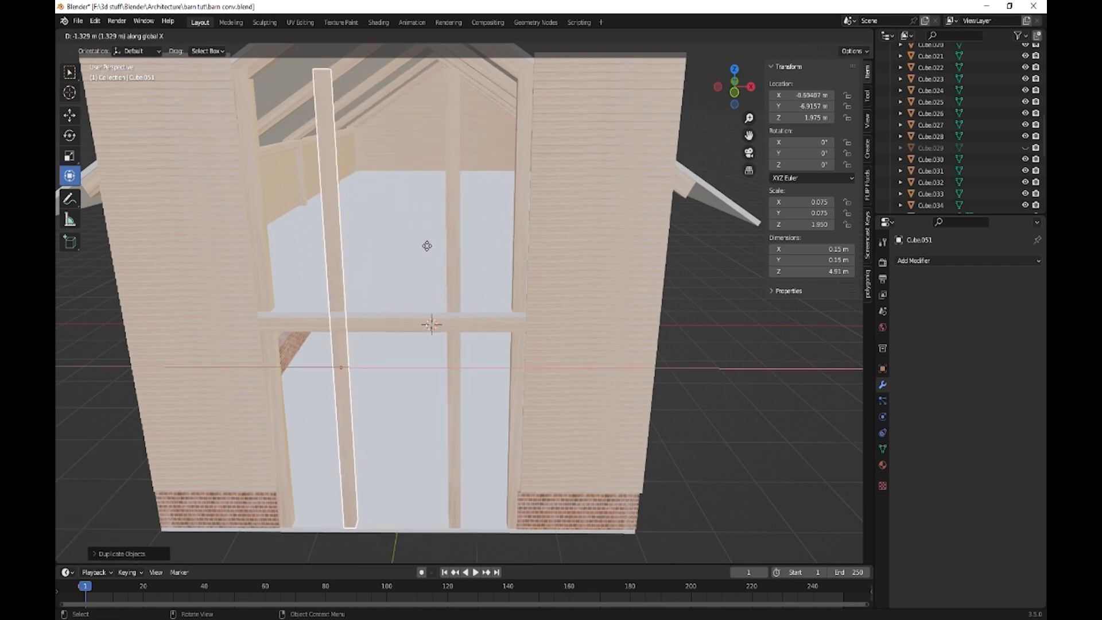
left_click(432, 247)
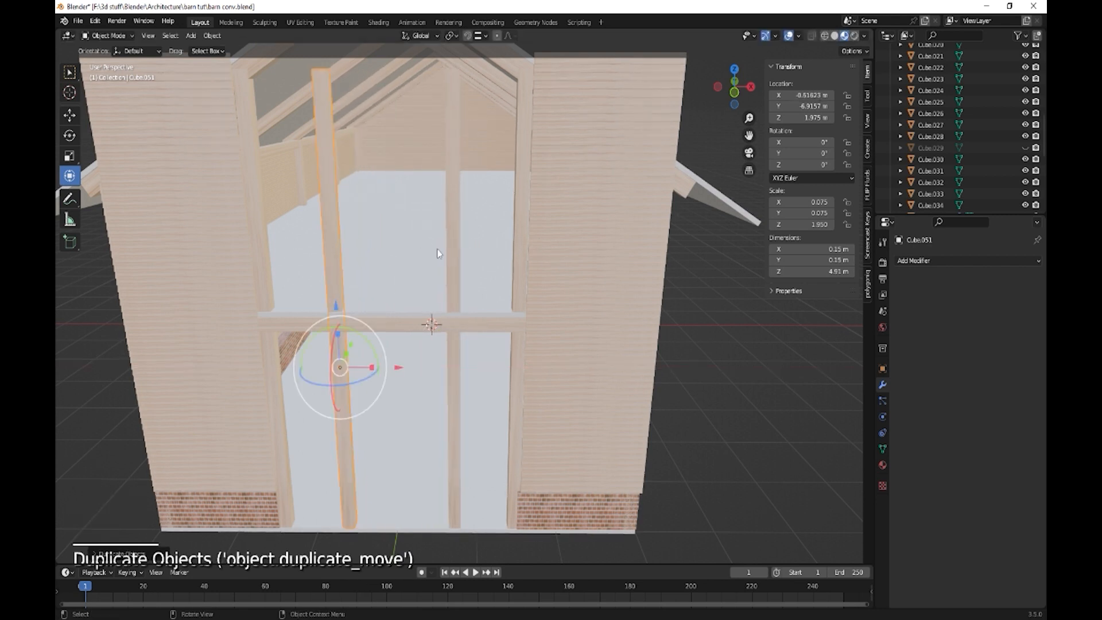
Duplicate the horizontal beam across the open gable downward along Z to a height of about 1.83 m.
left_click(388, 325)
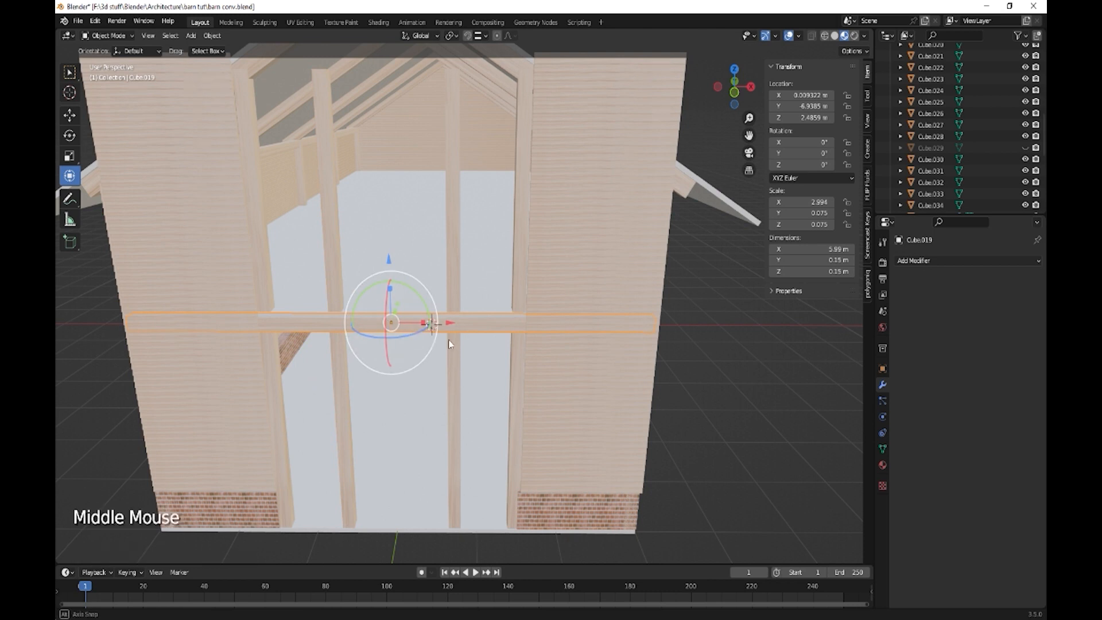
middle_click_drag(447, 335, 470, 337)
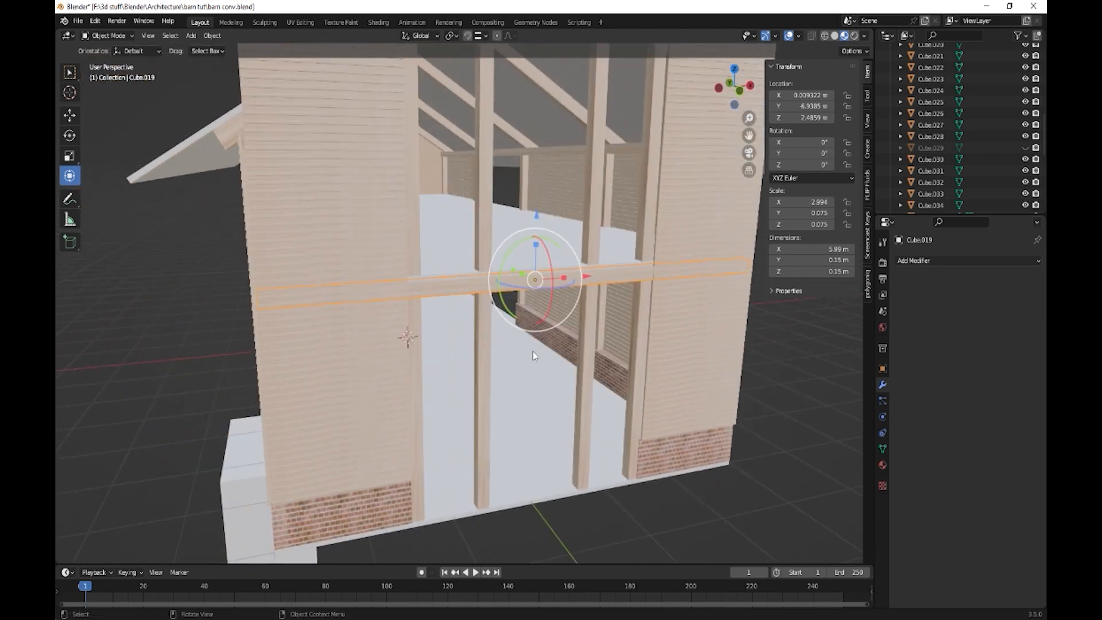
key("shift+d")
key("z")
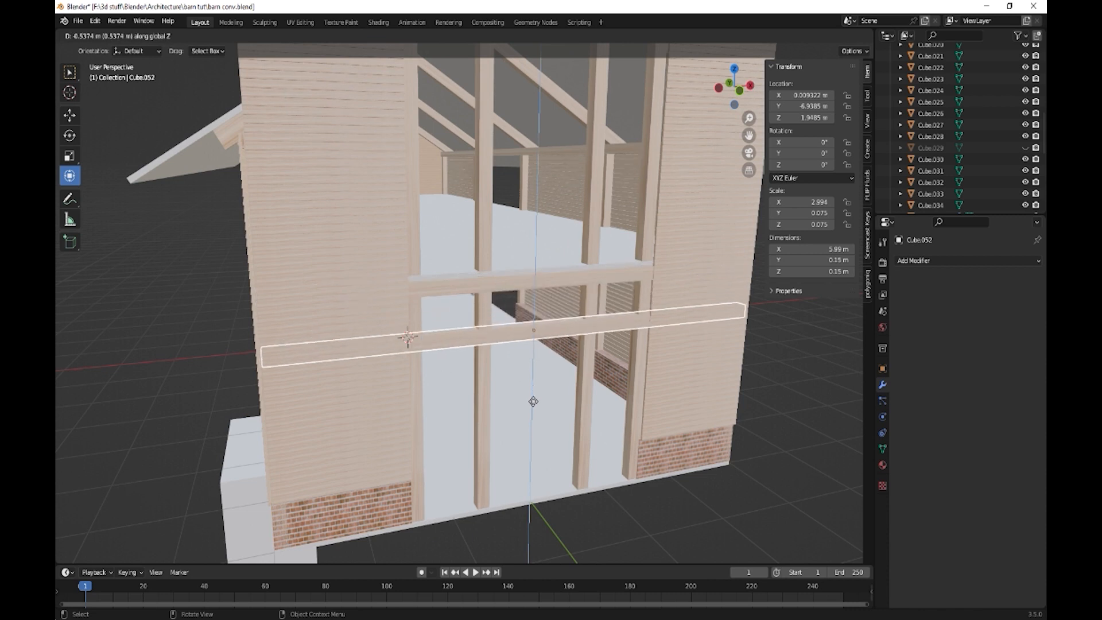
left_click(533, 412)
middle_click_drag(533, 412, 584, 387)
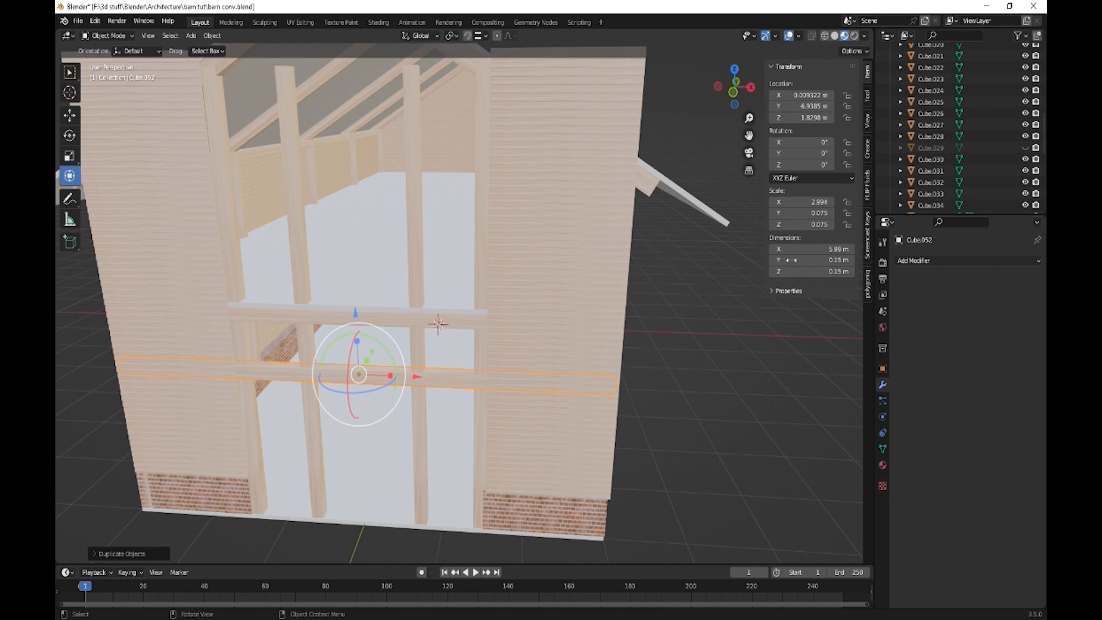
Set the lower beam's X dimension to 1.8 m.
left_click(838, 249)
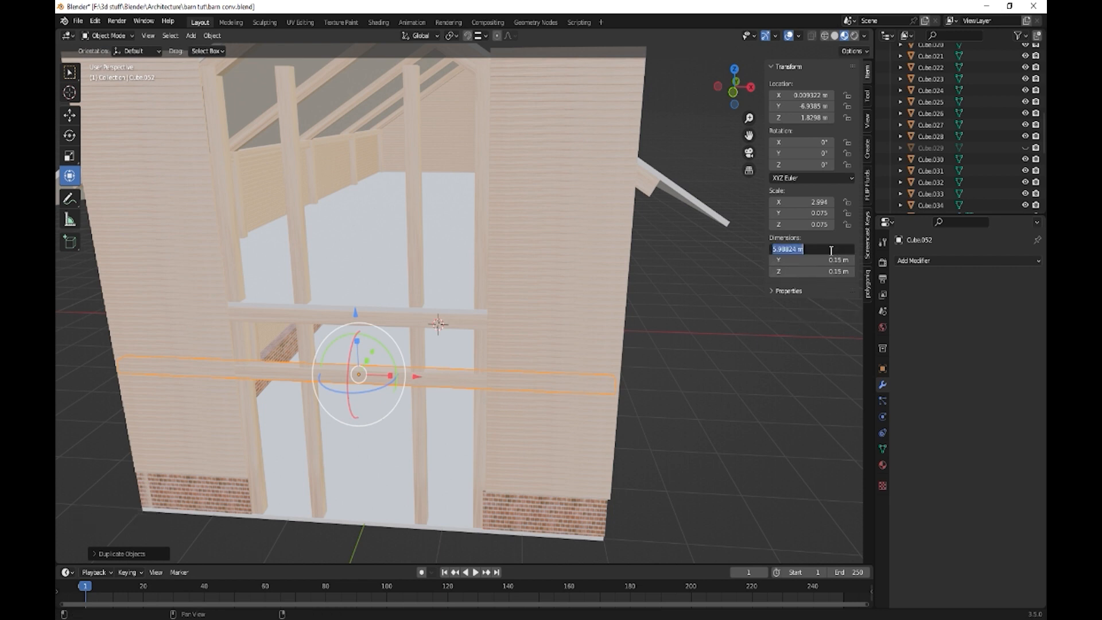
type("1.8")
key("Return")
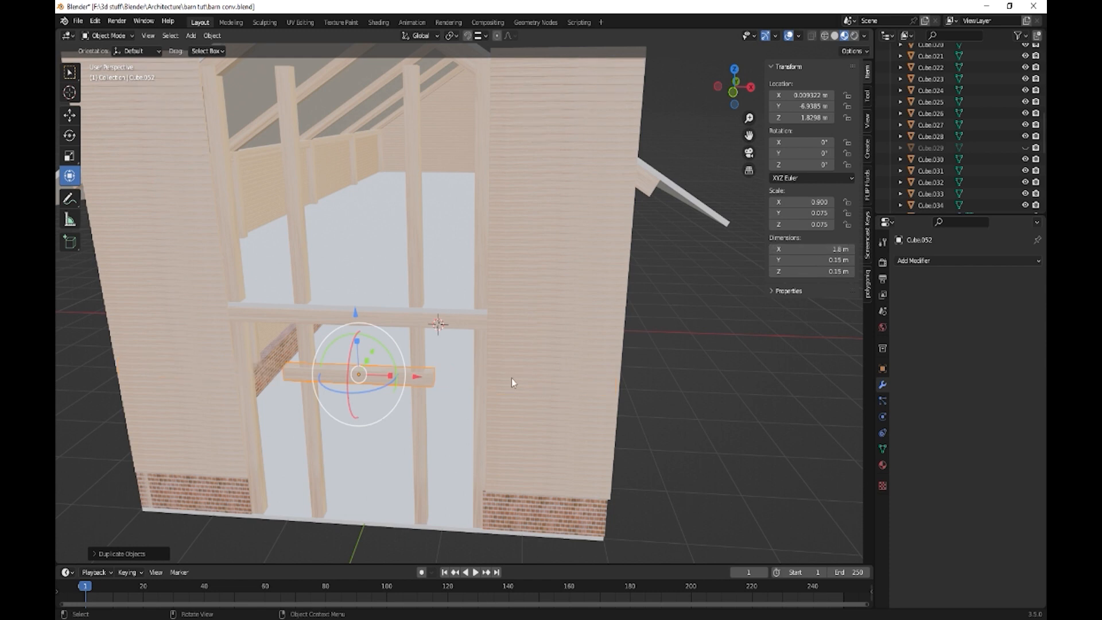
Move the two intermediate posts outward to the ends of the short beam, at about X 0.82 m and X -0.82 m.
middle_click_drag(511, 378, 493, 365)
left_click(459, 358)
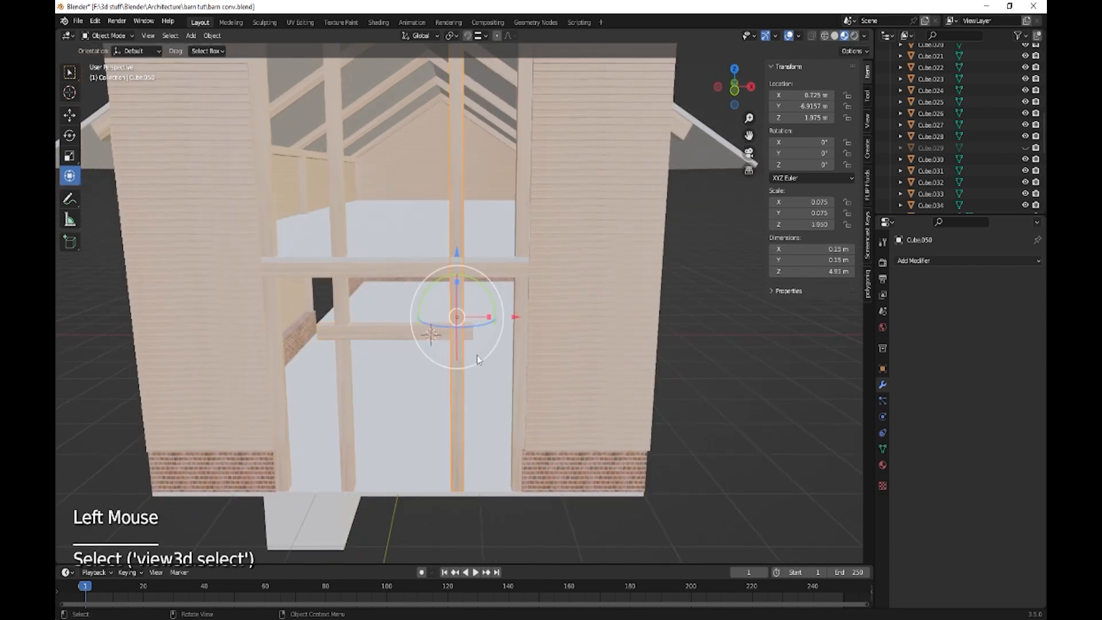
left_click_drag(516, 312, 524, 309)
left_click(343, 291)
left_click_drag(397, 314, 380, 310)
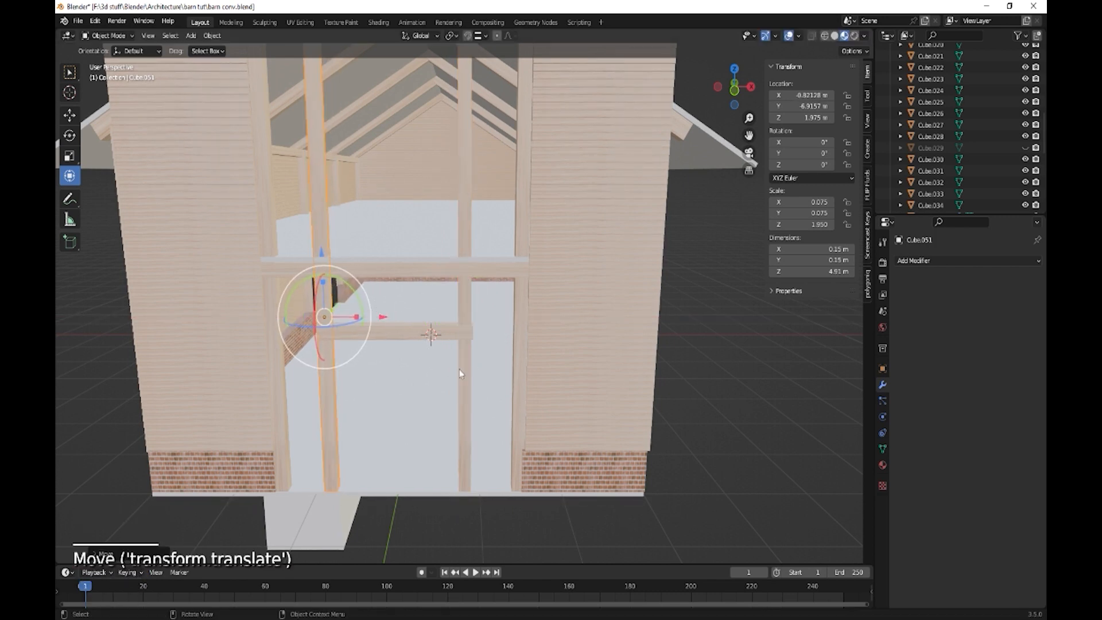
left_click(467, 305)
left_click_drag(523, 321, 524, 369)
Add a cube, move it into the open gable at about Y -6.71 m, and thin it to about 0.04 m along Y.
middle_click_drag(524, 368, 544, 411)
key("shift+a")
mouse_move(532, 408)
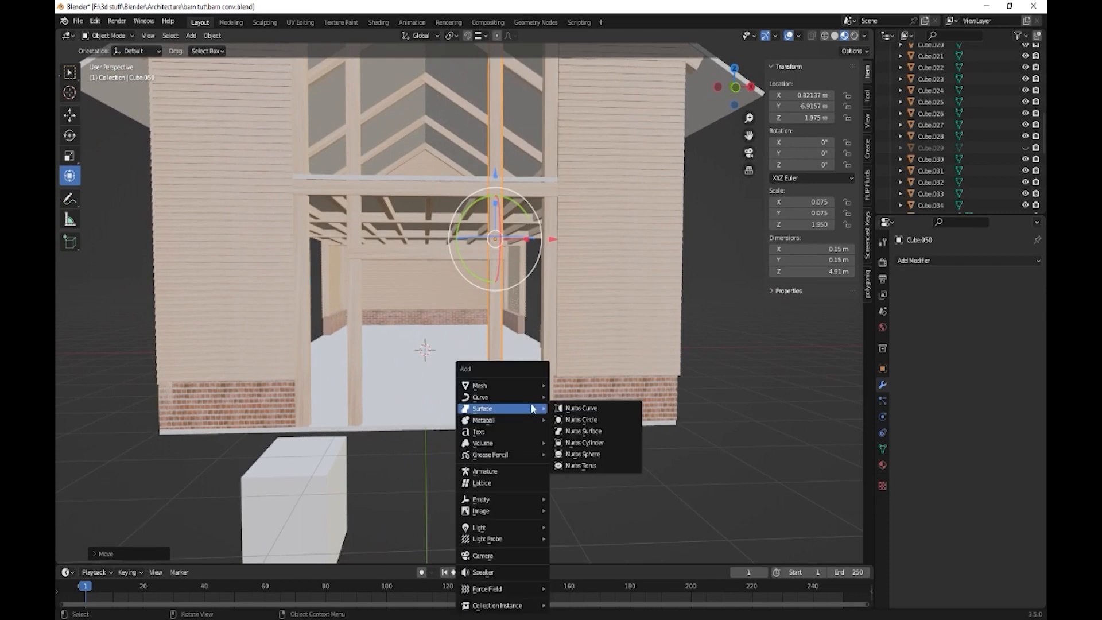
mouse_move(522, 384)
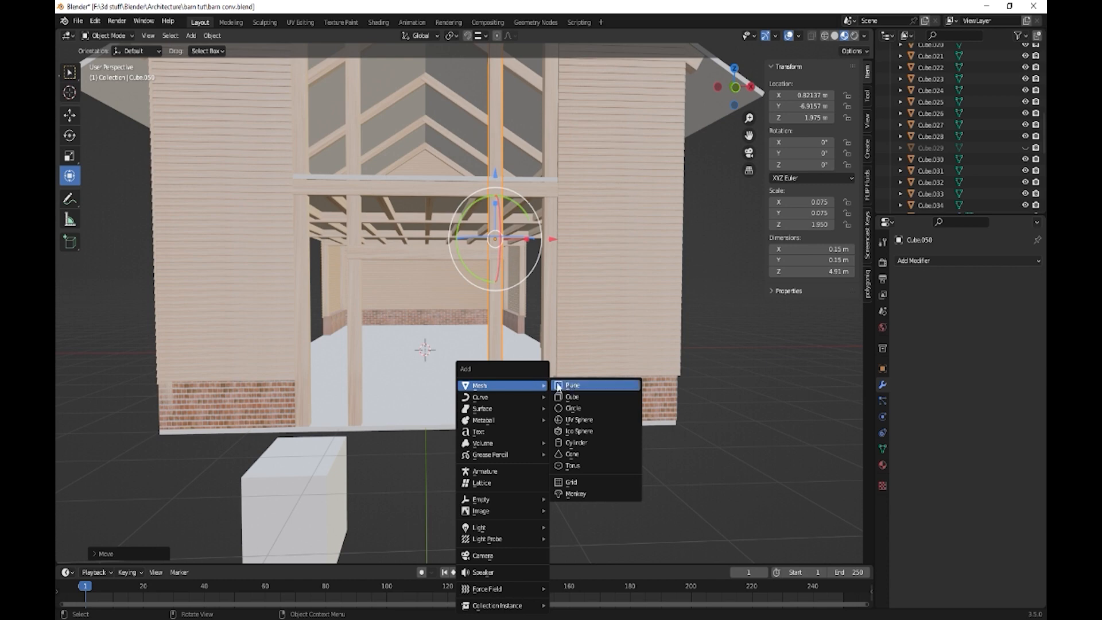
left_click(572, 396)
middle_click_drag(573, 395, 544, 412)
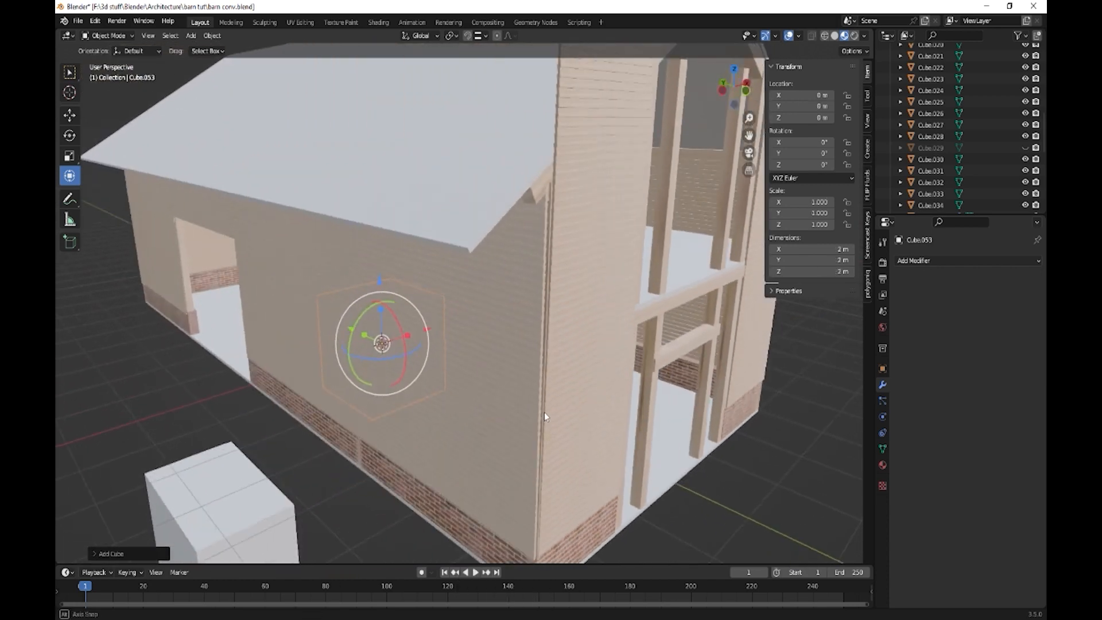
left_click_drag(353, 329, 636, 428)
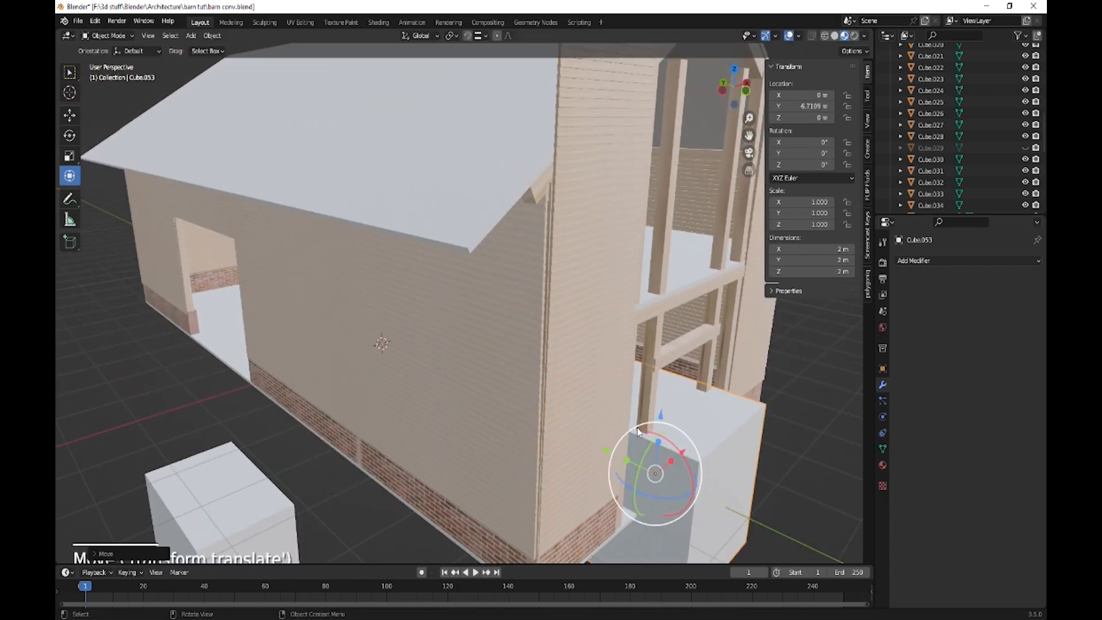
middle_click_drag(636, 428, 438, 447)
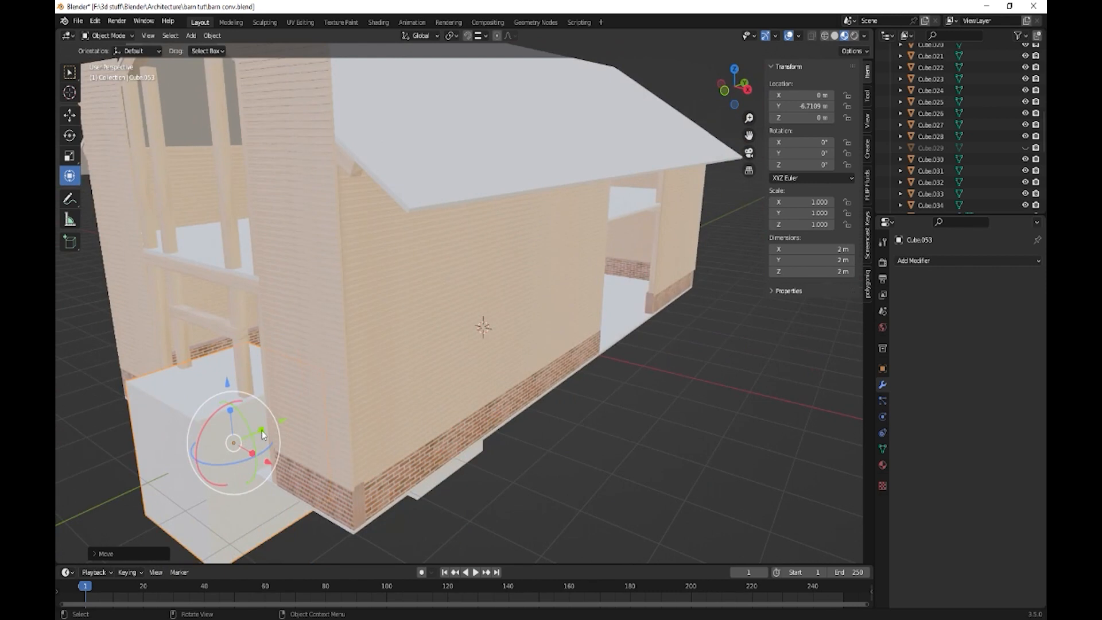
left_click_drag(262, 434, 245, 440)
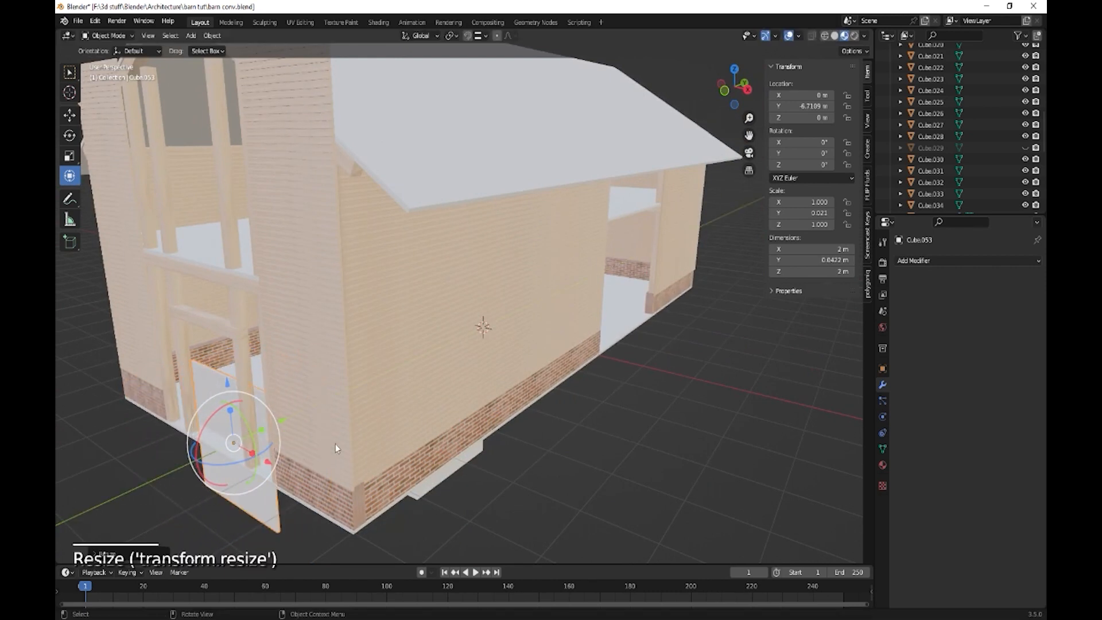
Move the thin panel between the two posts at about X 1.10 m, Z 2.20 m, and narrow it to about 0.68 m along X.
middle_click_drag(335, 443, 373, 435)
left_click_drag(409, 446, 450, 445)
left_click_drag(436, 381, 436, 184)
middle_click_drag(463, 281, 499, 331)
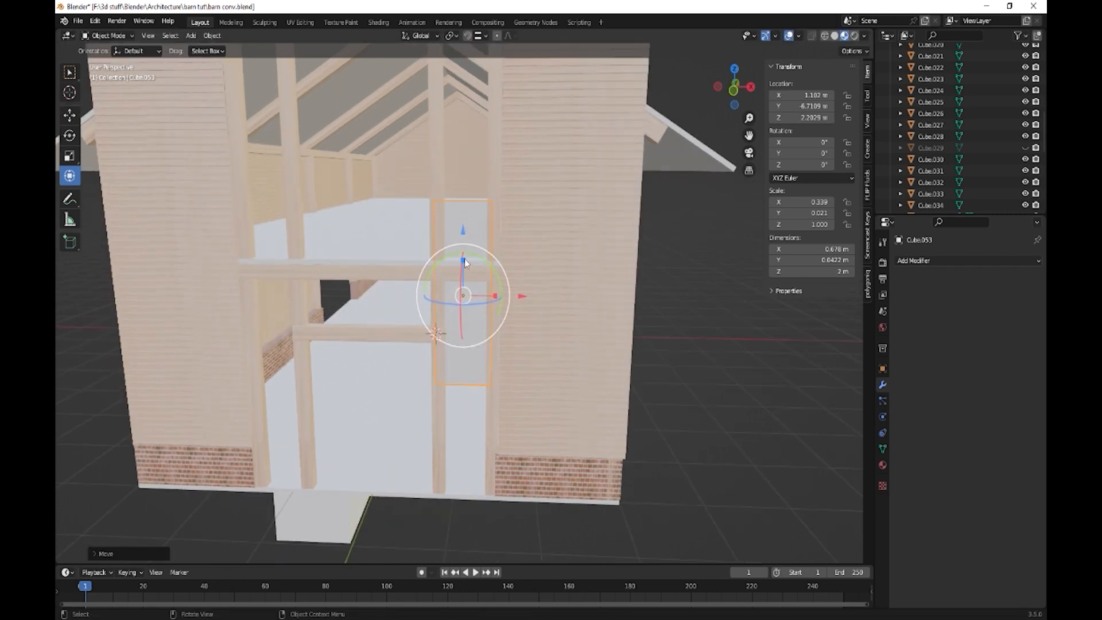
Stretch the infill panel to about 5.42 m high and raise it to about Z 2.55 m so it spans from floor to rafter.
left_click_drag(464, 261, 464, 201)
middle_click_drag(465, 201, 491, 337, "shift")
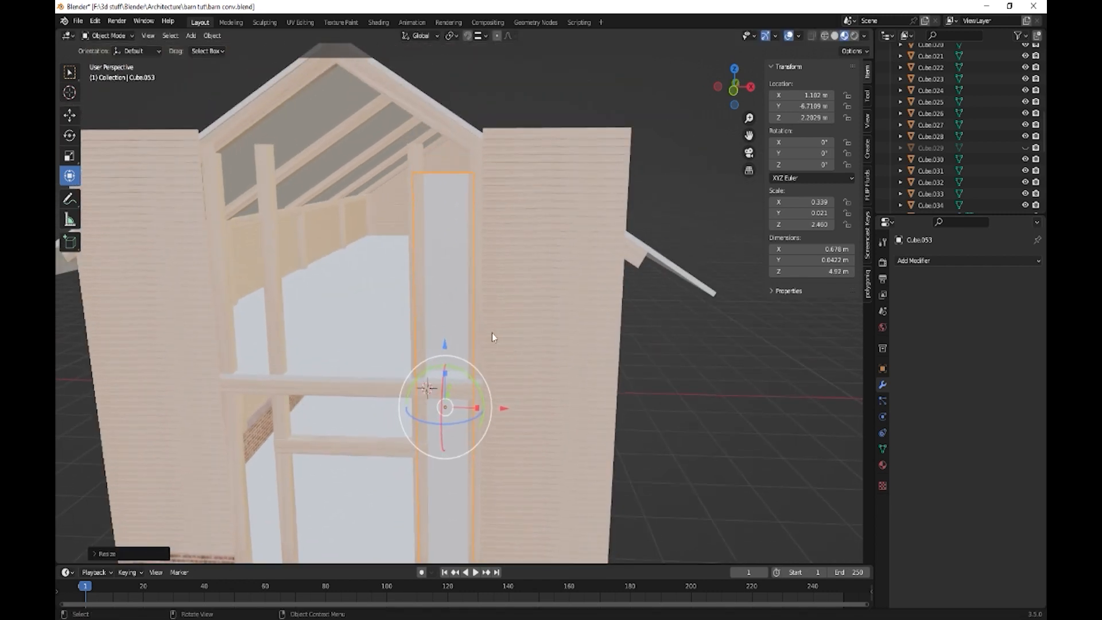
left_click_drag(447, 338, 446, 314)
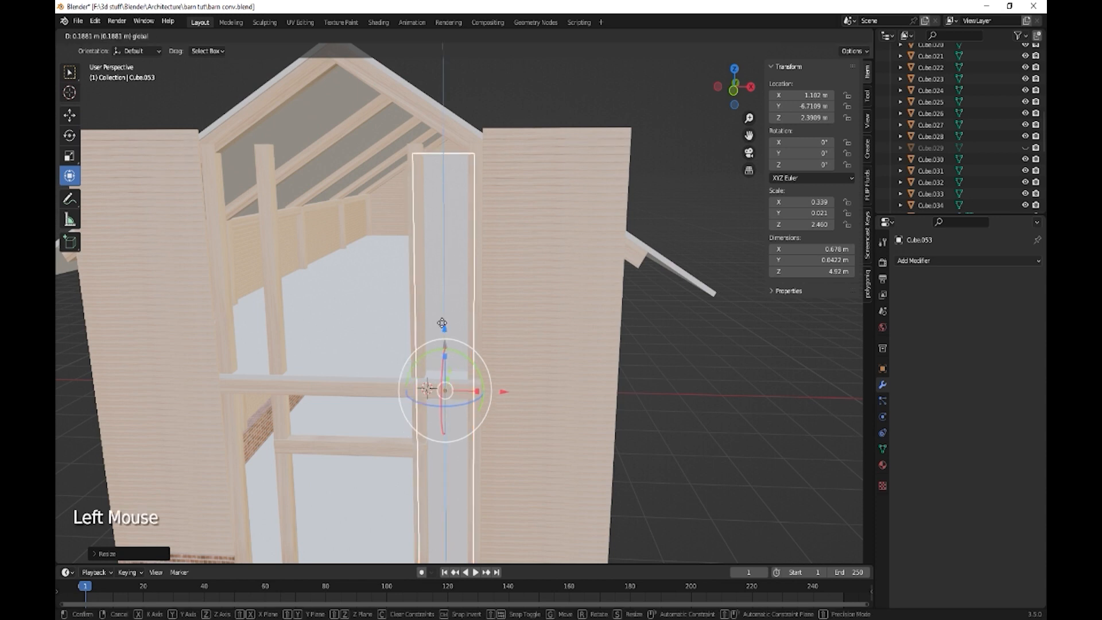
middle_click_drag(473, 421, 483, 256, "shift")
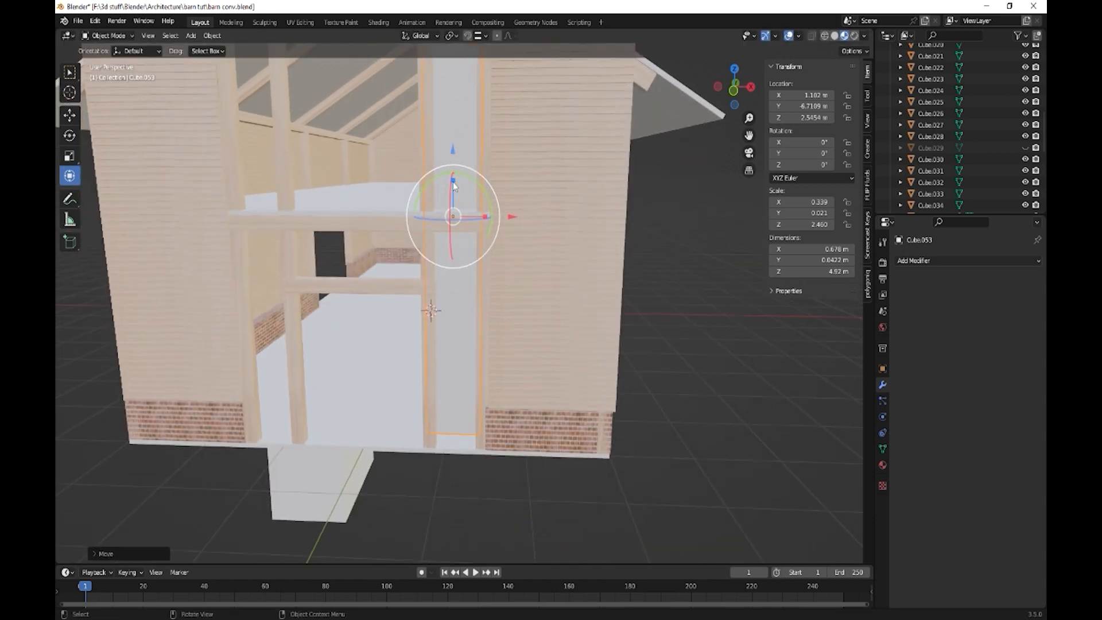
left_click_drag(453, 180, 452, 172)
middle_click_drag(512, 202, 518, 321, "shift")
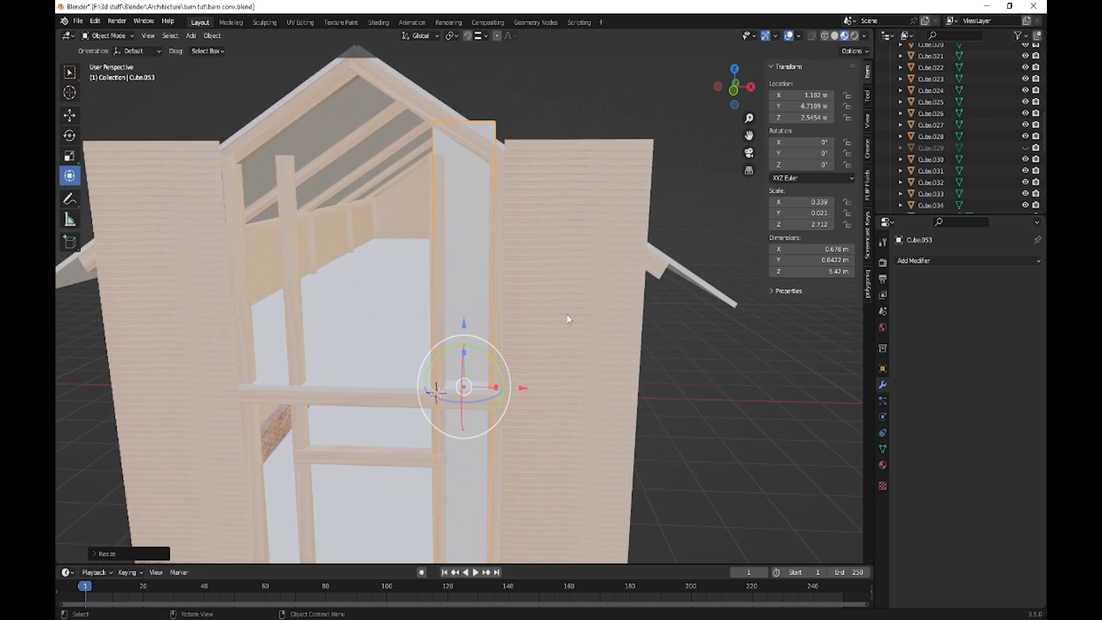
Duplicate the tall infill panel along X into the opposite side bay, at about X -1.23 m.
key("shift+d")
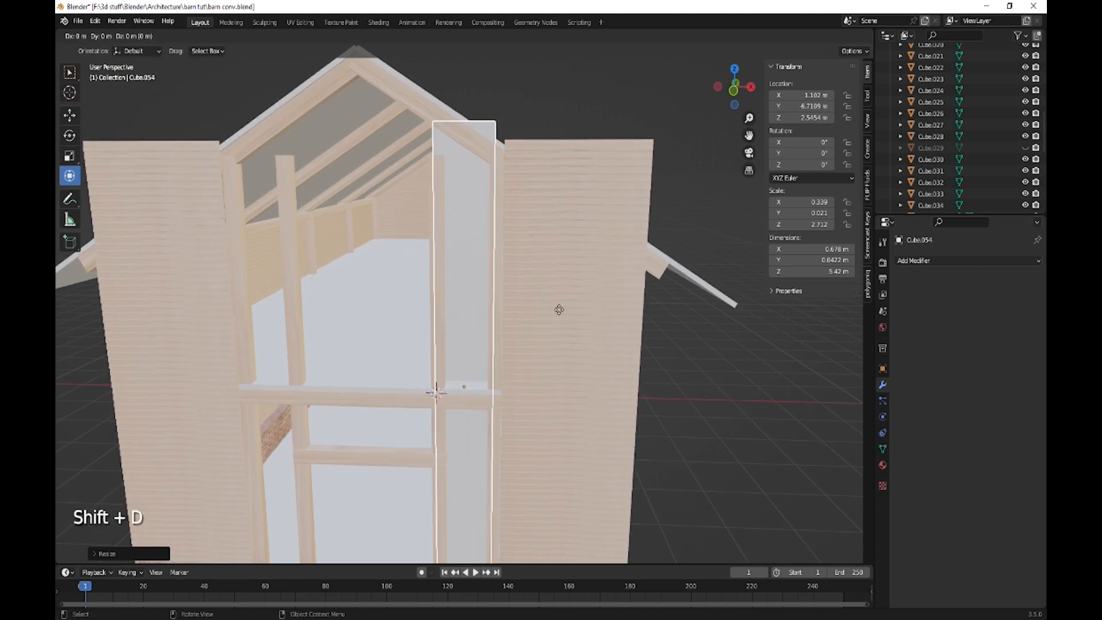
key("x")
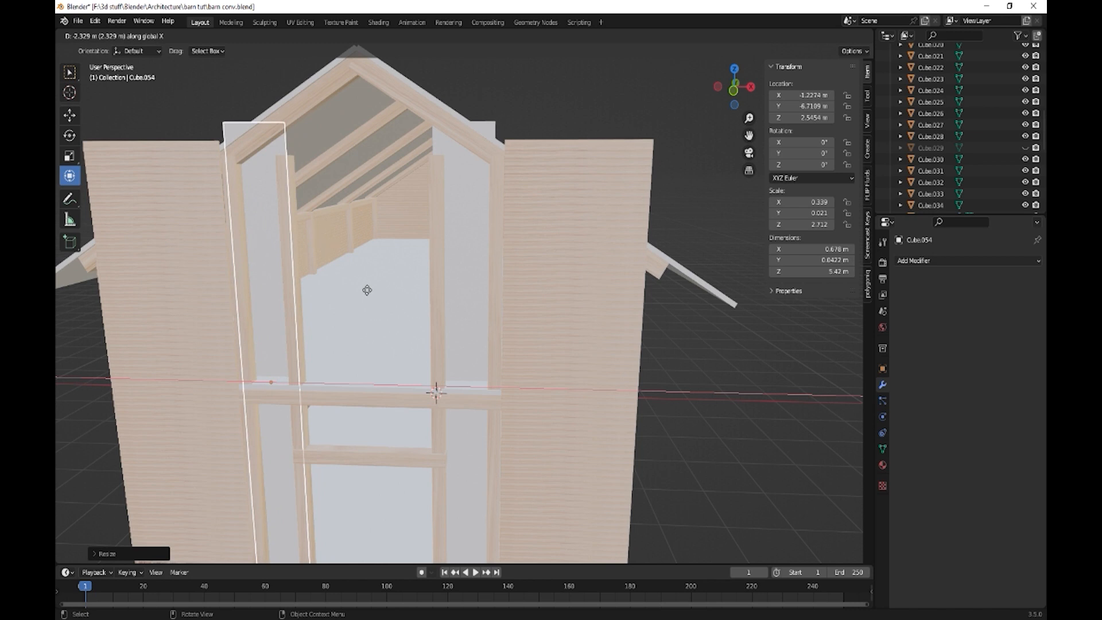
left_click(367, 290)
Raise the top faces of both intermediate gable posts to meet the sloping rafters, making the posts about 5.24 m tall.
left_click(295, 168)
key("Tab")
middle_click_drag(295, 164, 281, 199)
middle_click_drag(329, 287, 328, 263)
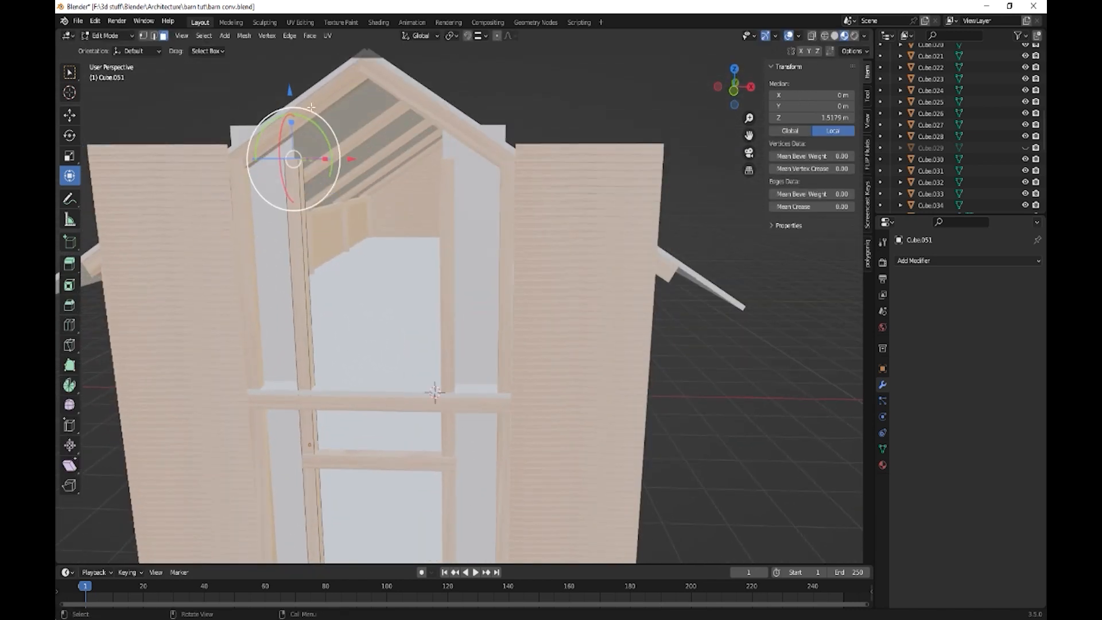
left_click_drag(288, 92, 288, 65)
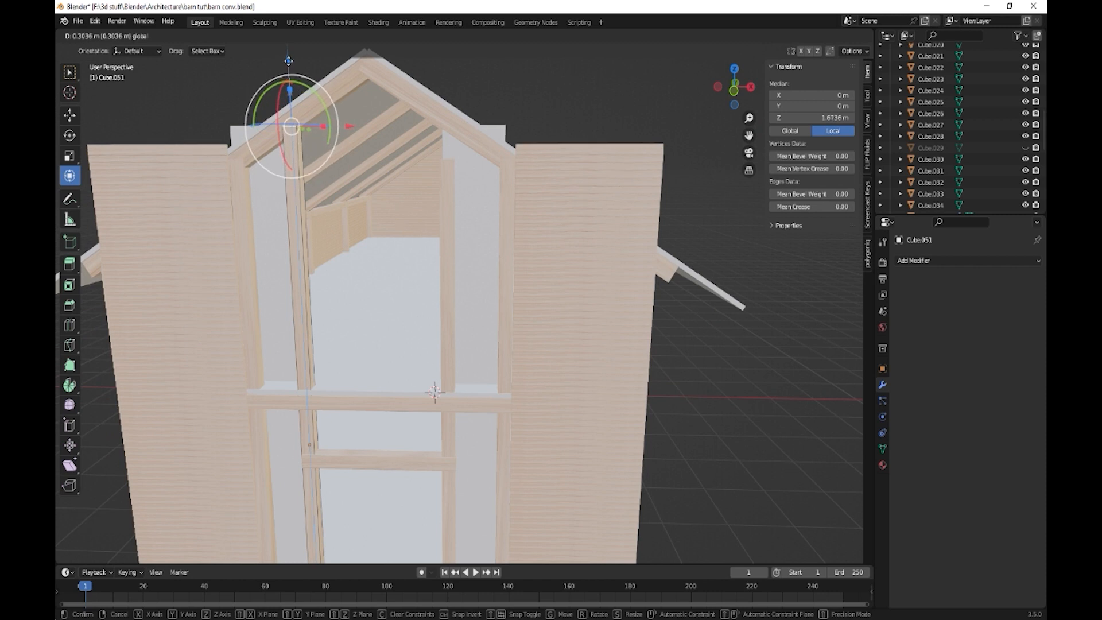
key("Tab")
left_click(448, 174)
key("Tab")
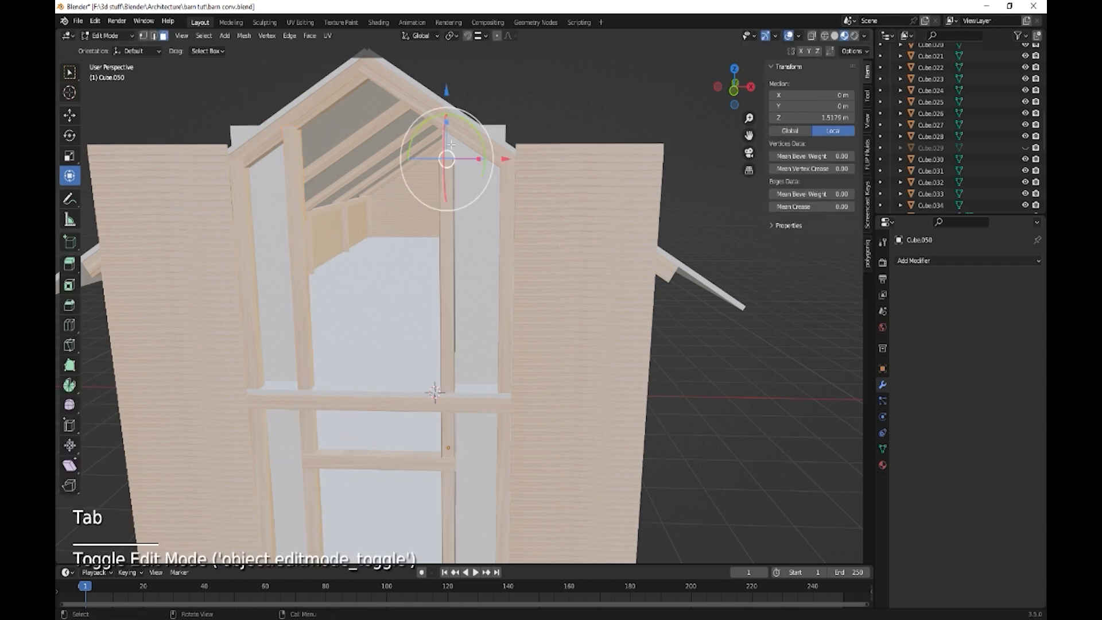
left_click_drag(447, 83, 446, 67)
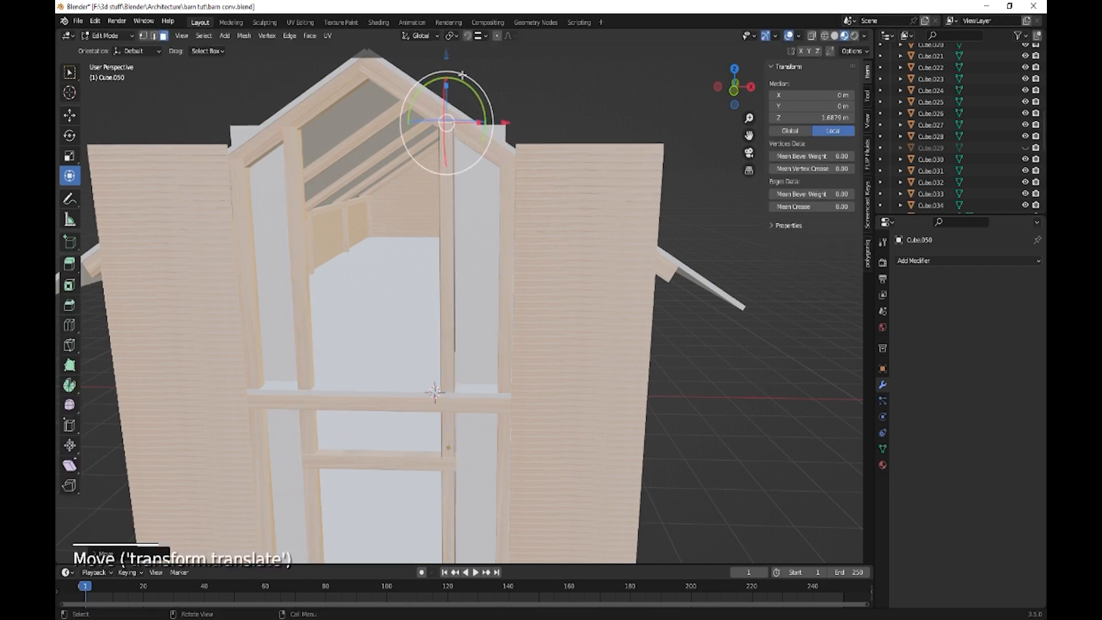
key("Tab")
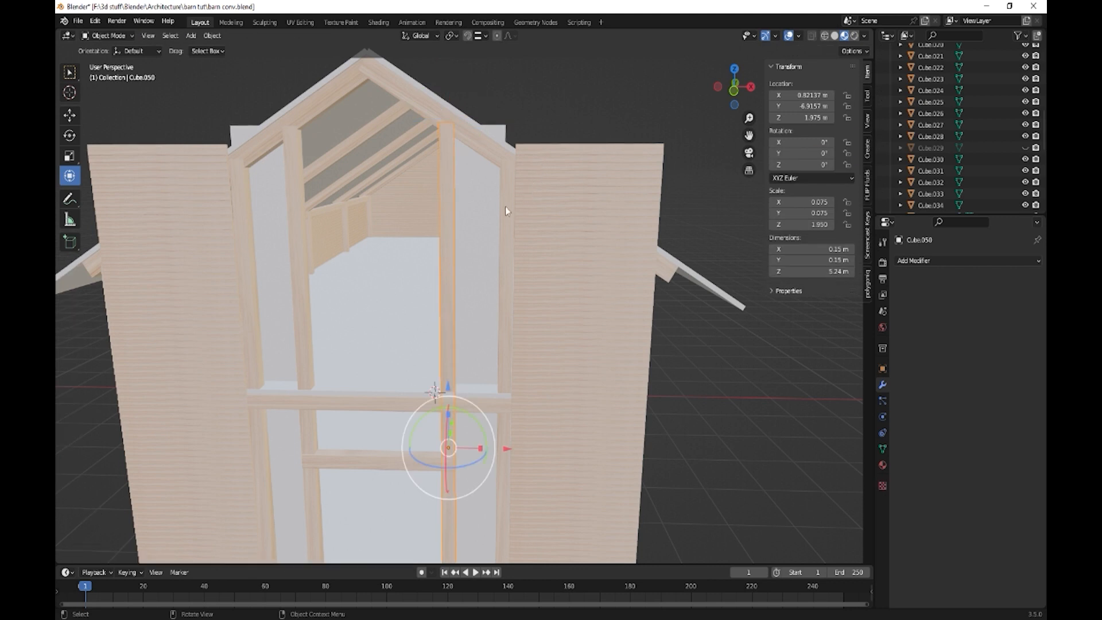
Duplicate the tall panel into the space above the door beam at about Z 2.09 m and resize it to about 1.62 m by 0.70 m.
middle_click_drag(518, 283, 555, 281, "shift")
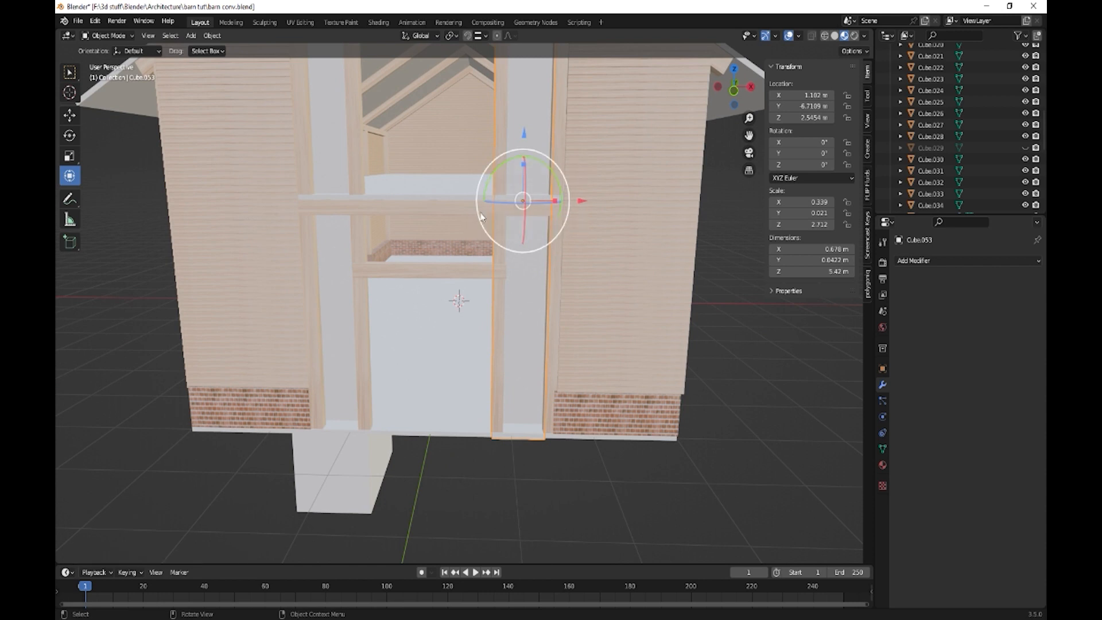
key("shift")
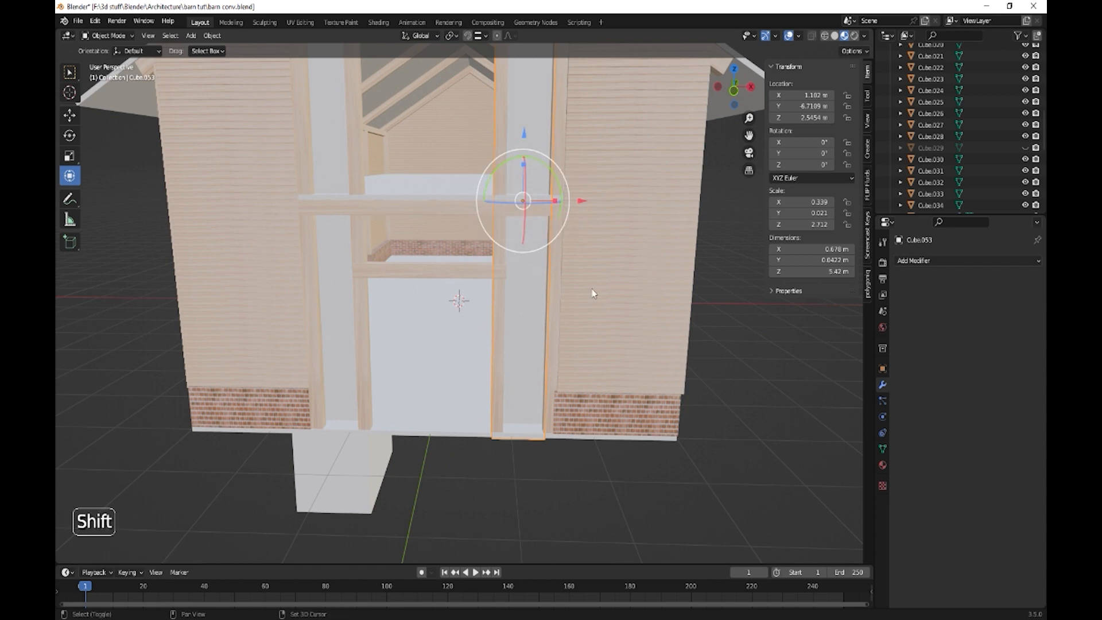
key("shift+d")
key("x")
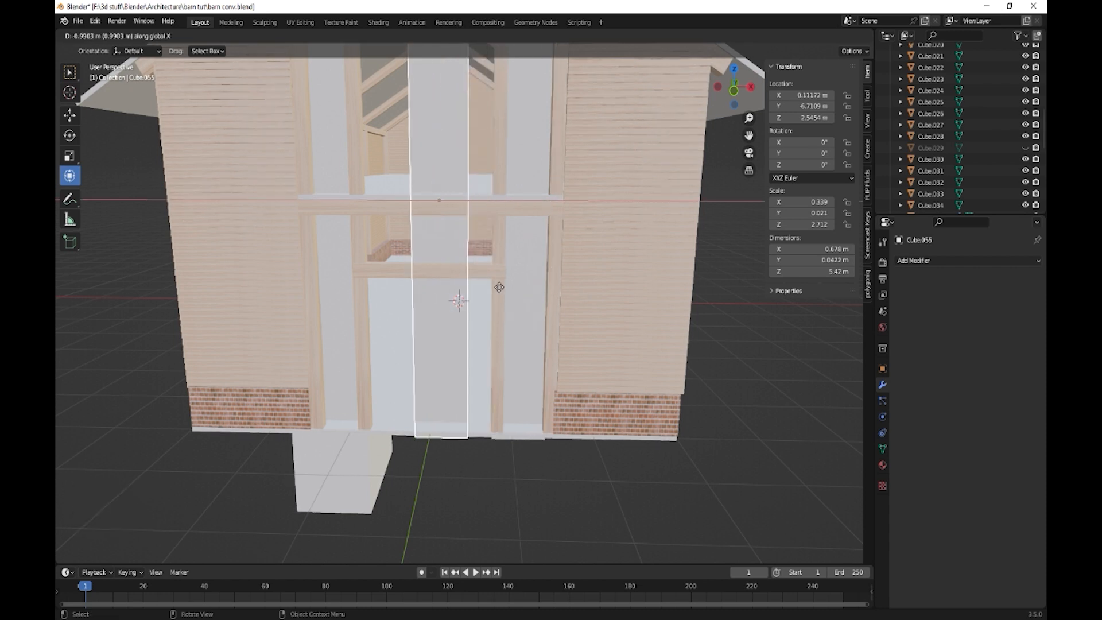
right_click(494, 286)
left_click_drag(436, 140, 470, 242)
middle_click_drag(513, 253, 519, 376, "shift")
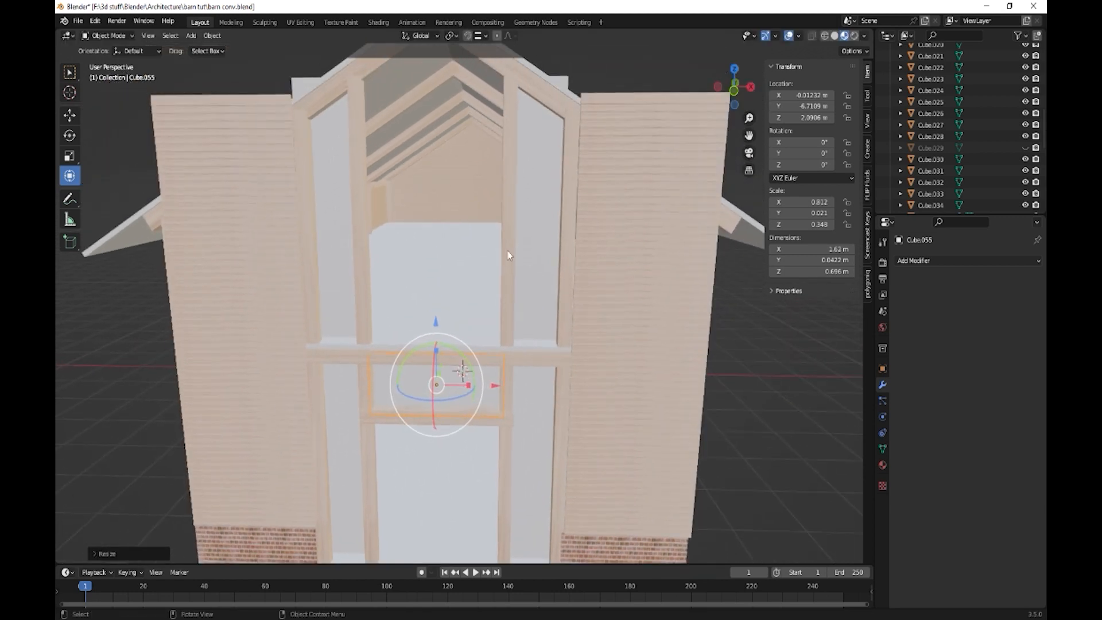
Duplicate the panel above the door beam downward into the door opening, to a height of about Z 0.69 m.
left_click(484, 436)
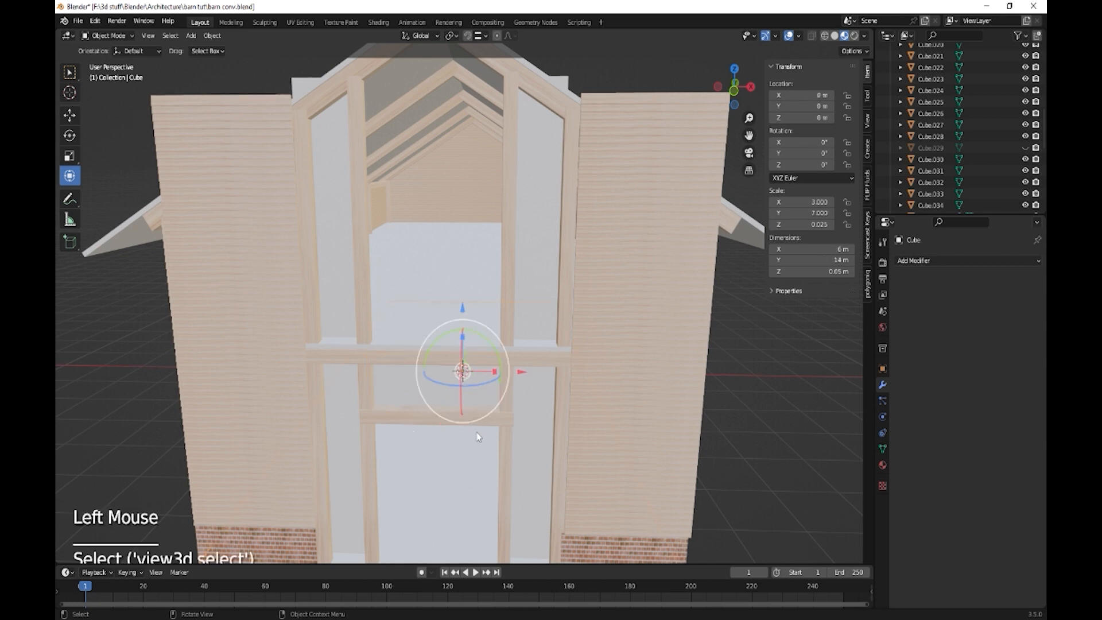
left_click(479, 448)
middle_click_drag(478, 449, 560, 350, "shift")
left_click(543, 183)
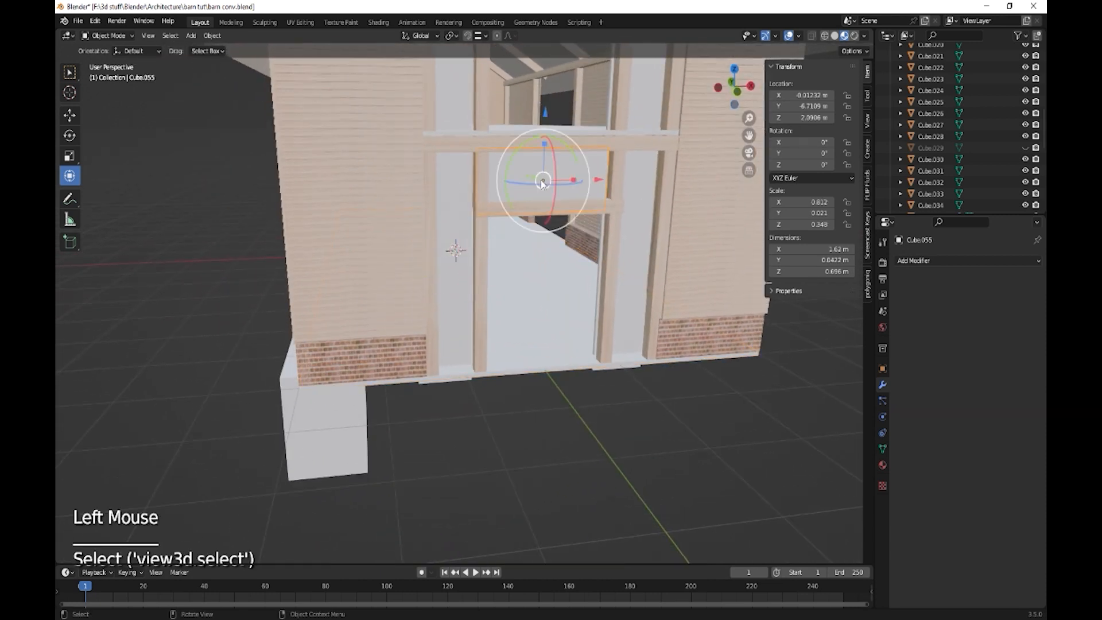
key("shift")
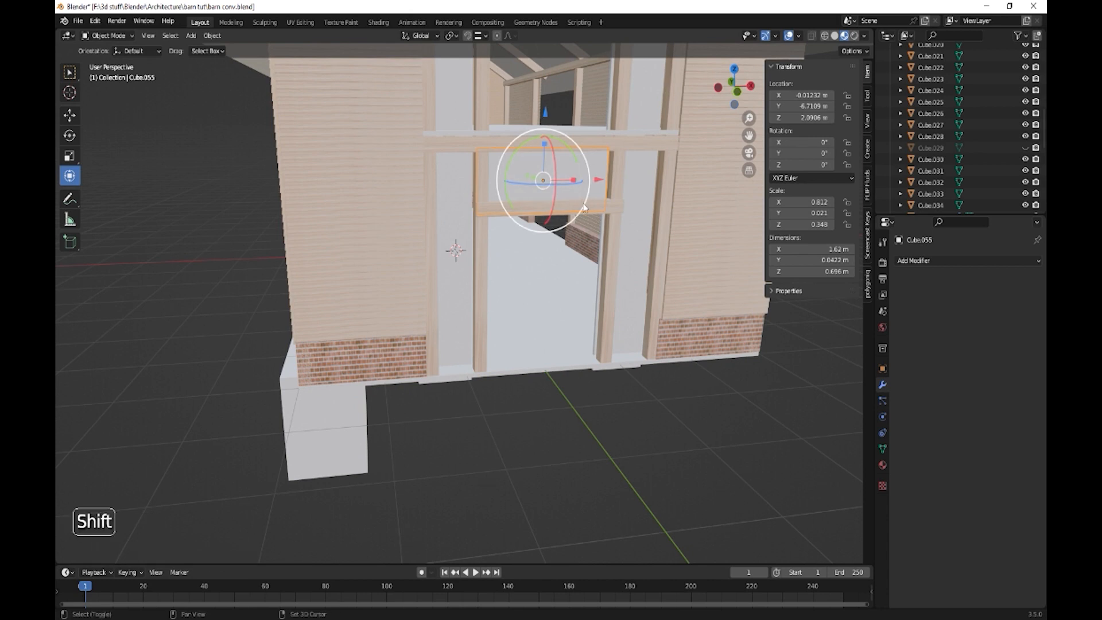
key("shift+d")
left_click(615, 331)
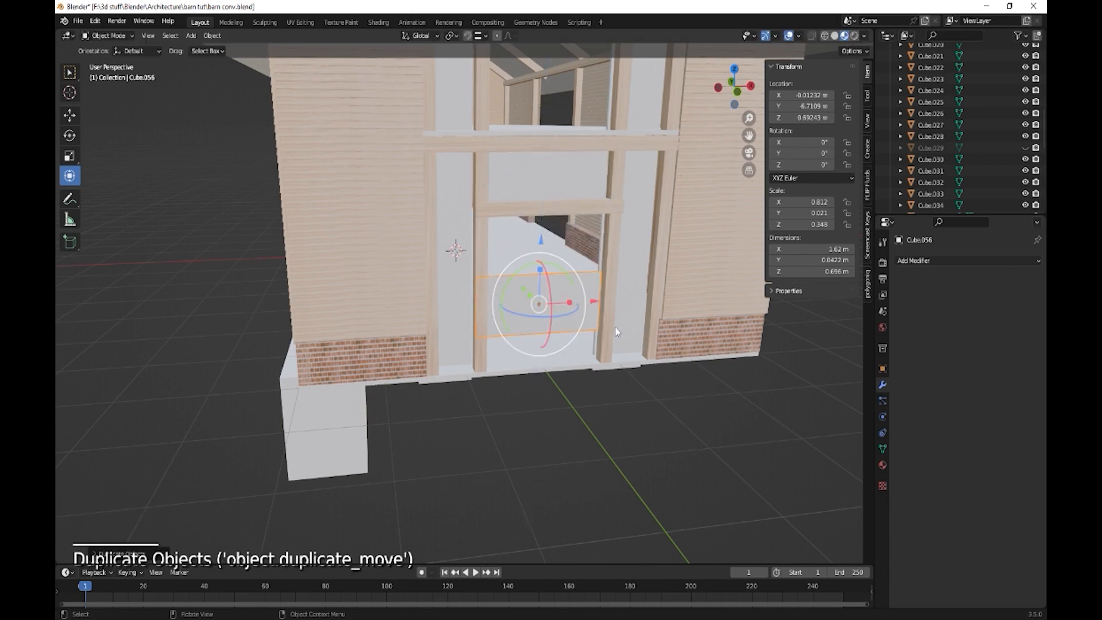
Set the door panel's X dimension to 0.8 m.
left_click(838, 250)
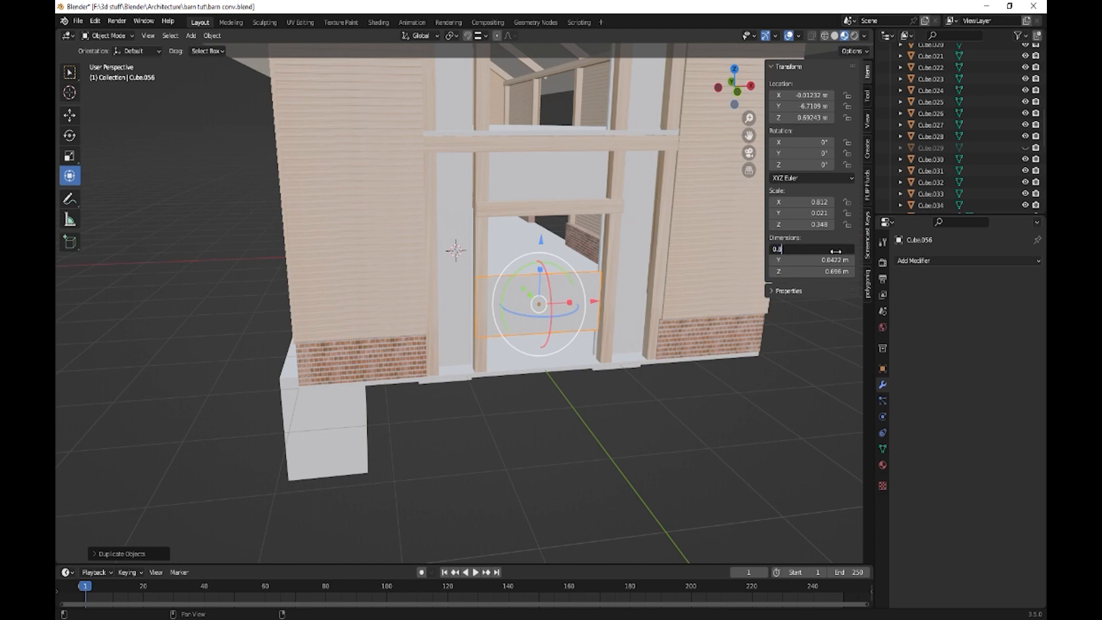
type("0.8")
key("Return")
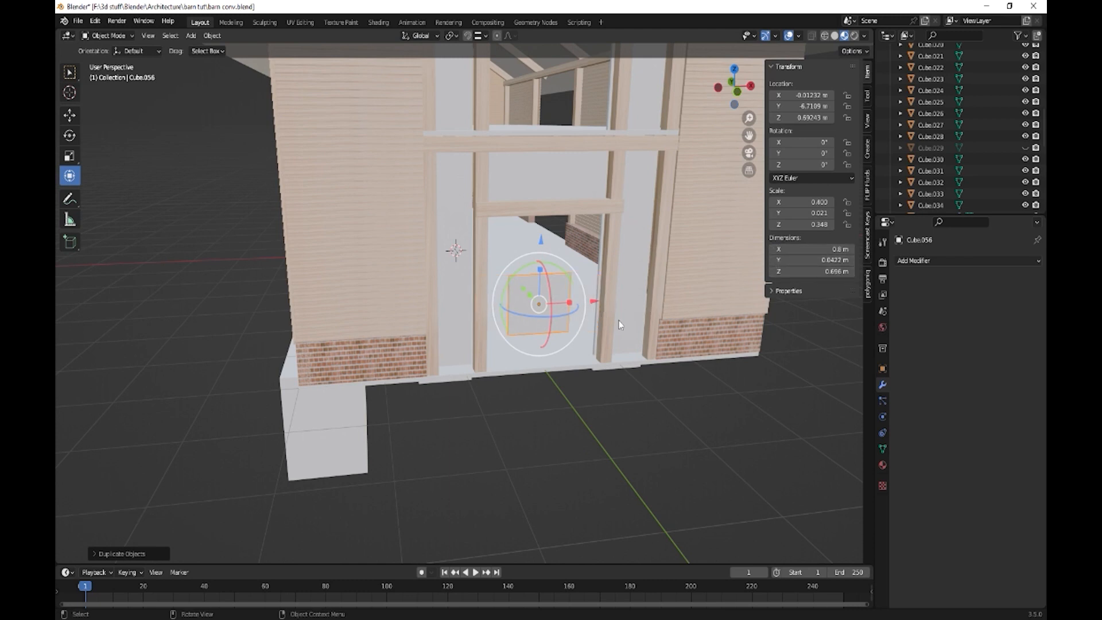
Check the width of the panel above the door, then set the door panel's X dimension to 0.525 m.
middle_click_drag(620, 325, 608, 322)
left_click(491, 181)
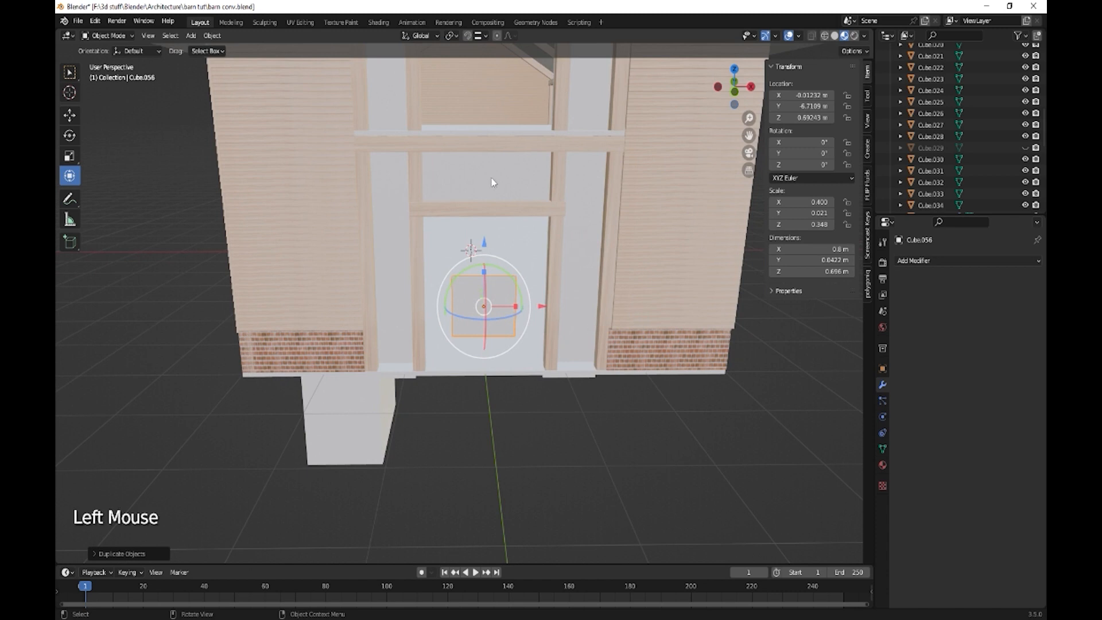
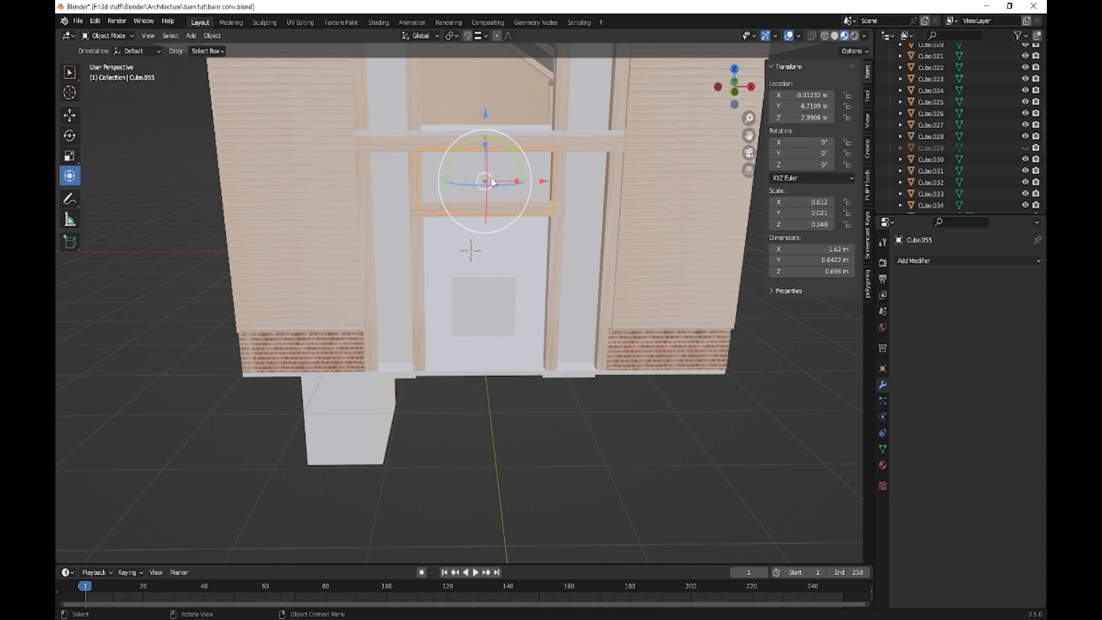
left_click(485, 313)
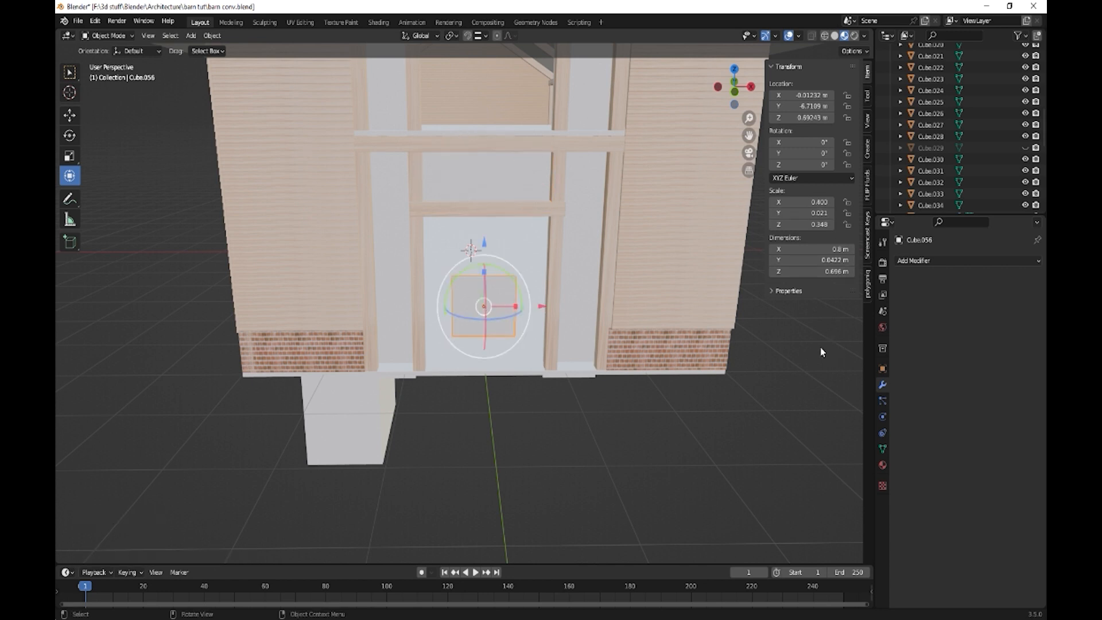
left_click(836, 249)
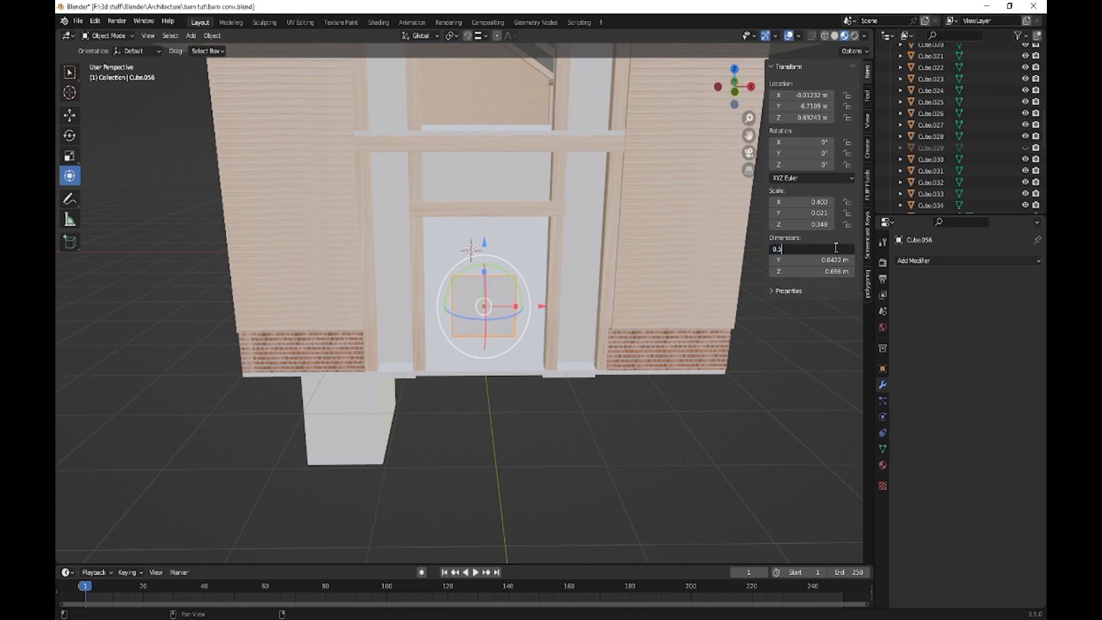
key("Return")
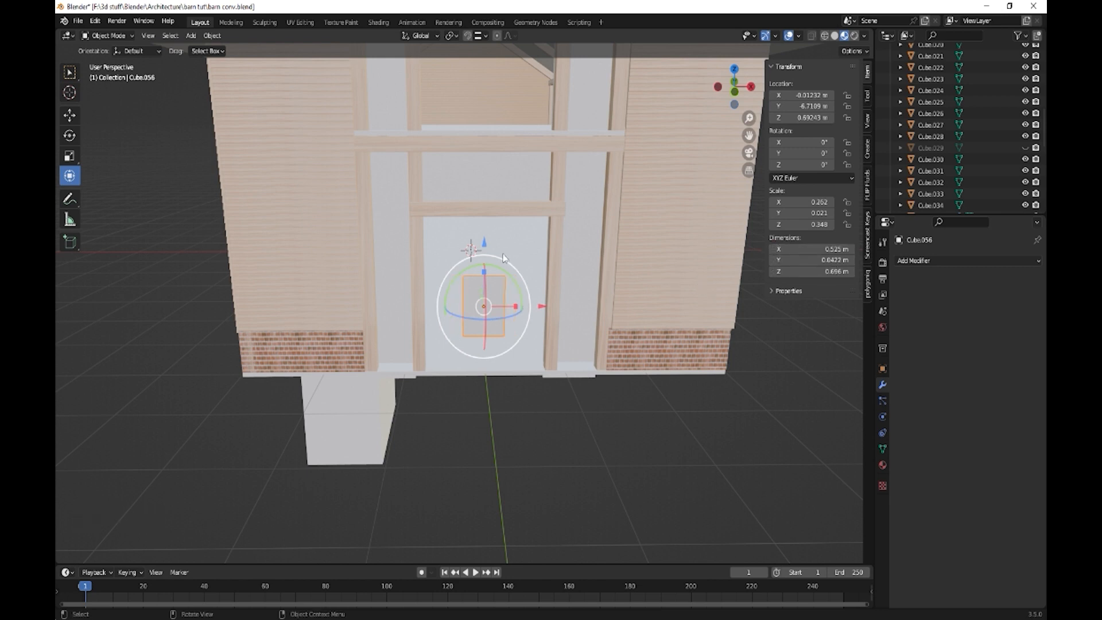
Move the door panel under the short beam to about X 0.36 m and stretch it to about 1.82 m high.
left_click_drag(484, 245, 484, 184)
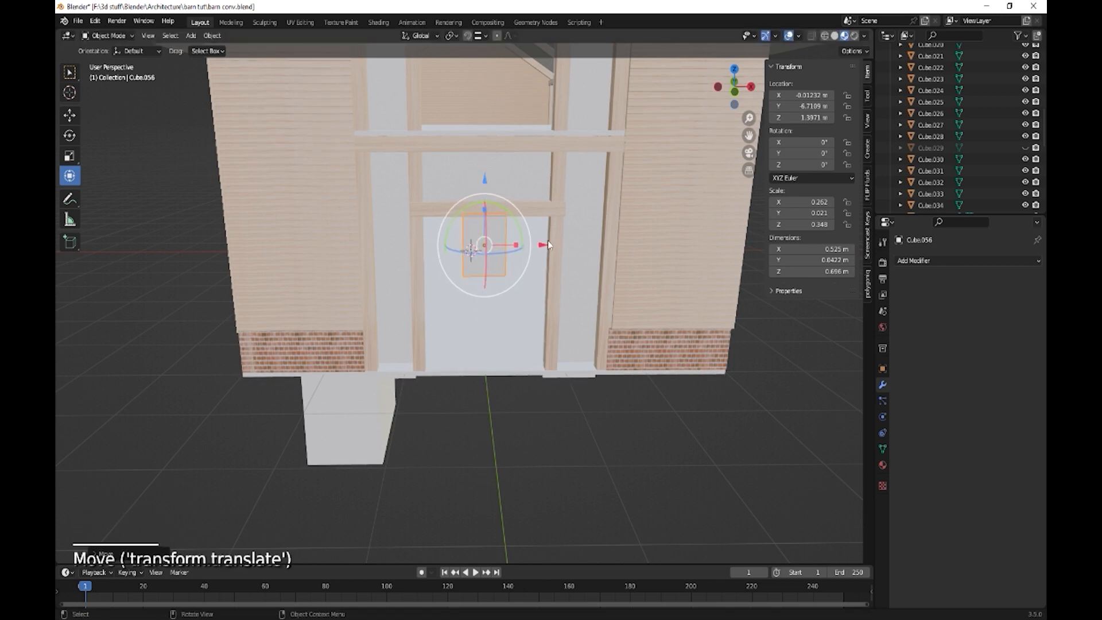
left_click_drag(545, 245, 574, 244)
mouse_move(514, 216)
left_mouse_down()
mouse_move(514, 272)
mouse_move(515, 209)
mouse_move(514, 230)
left_mouse_up()
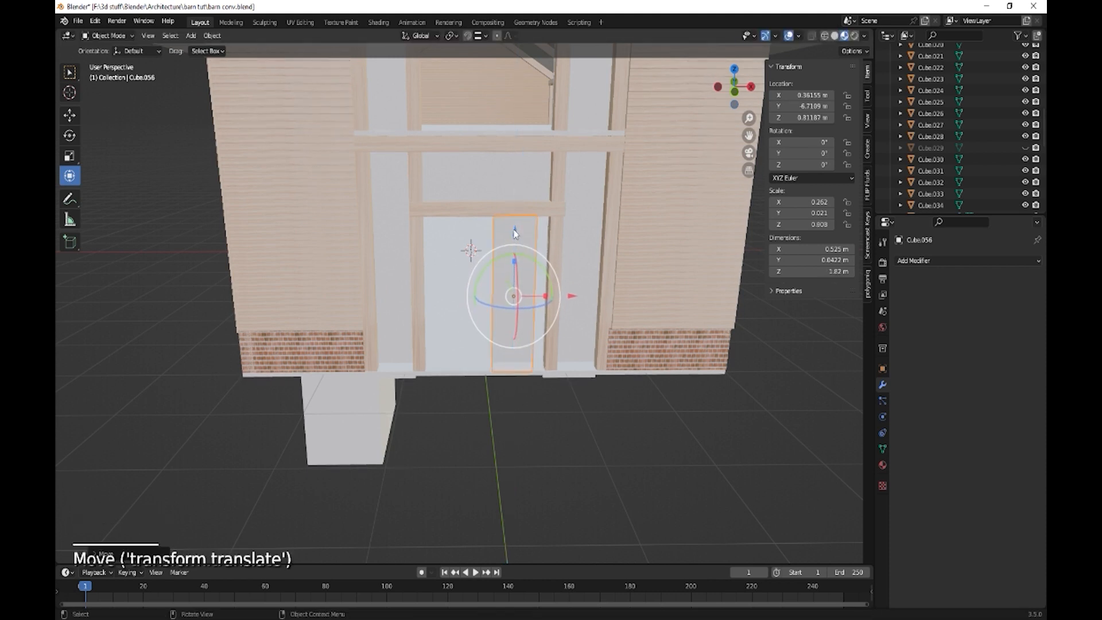
Shorten the door panel to about 1.6 m, position it at about Z 0.82 m, and undo the accidental rotation.
middle_click_drag(544, 320, 643, 360)
left_click_drag(635, 274, 637, 229)
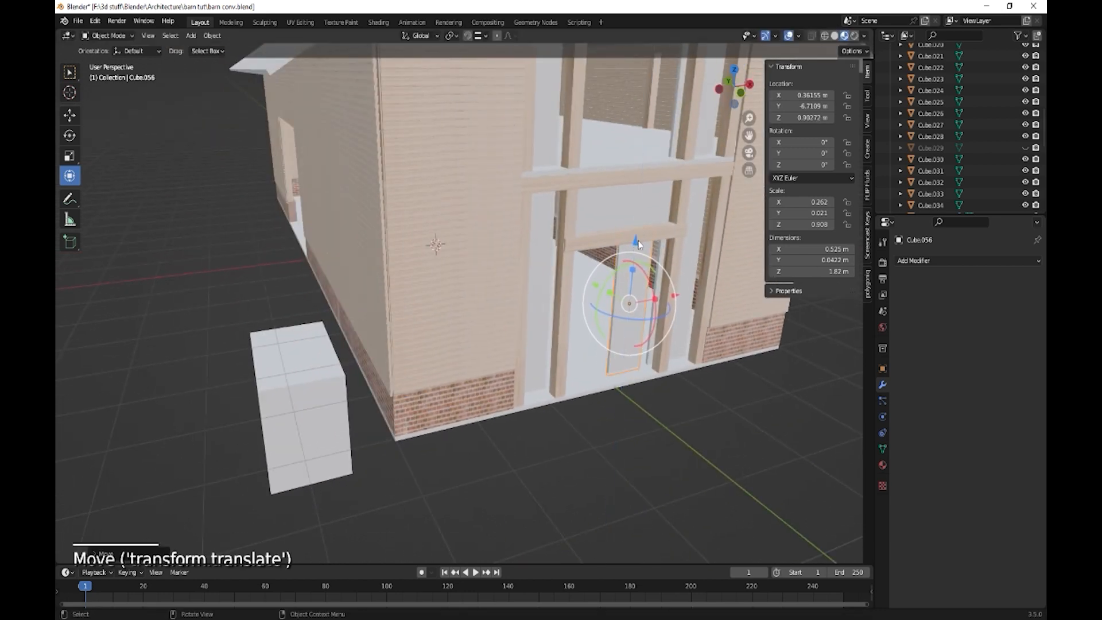
middle_click_drag(638, 243, 612, 326)
scroll(617, 346, "up", 2)
left_click_drag(573, 302, 573, 314)
left_click_drag(573, 274, 574, 303)
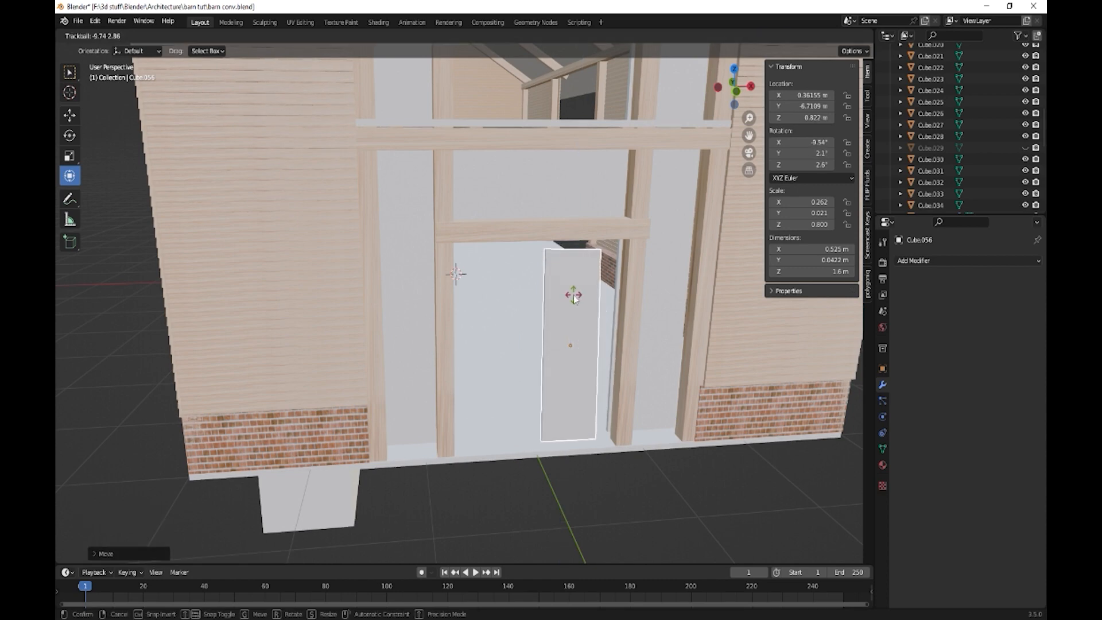
key("ctrl+z")
Raise the door panel's top face toward the underside of the door beam, making the panel about 1.72 m high.
middle_click_drag(590, 328, 609, 345)
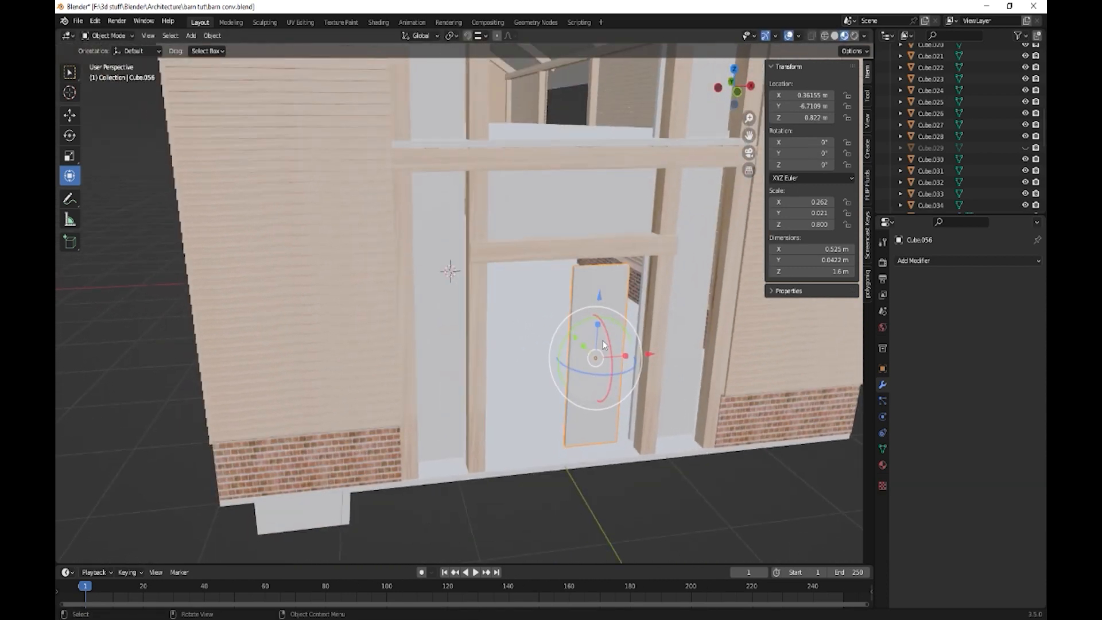
key("Tab")
left_click(632, 274)
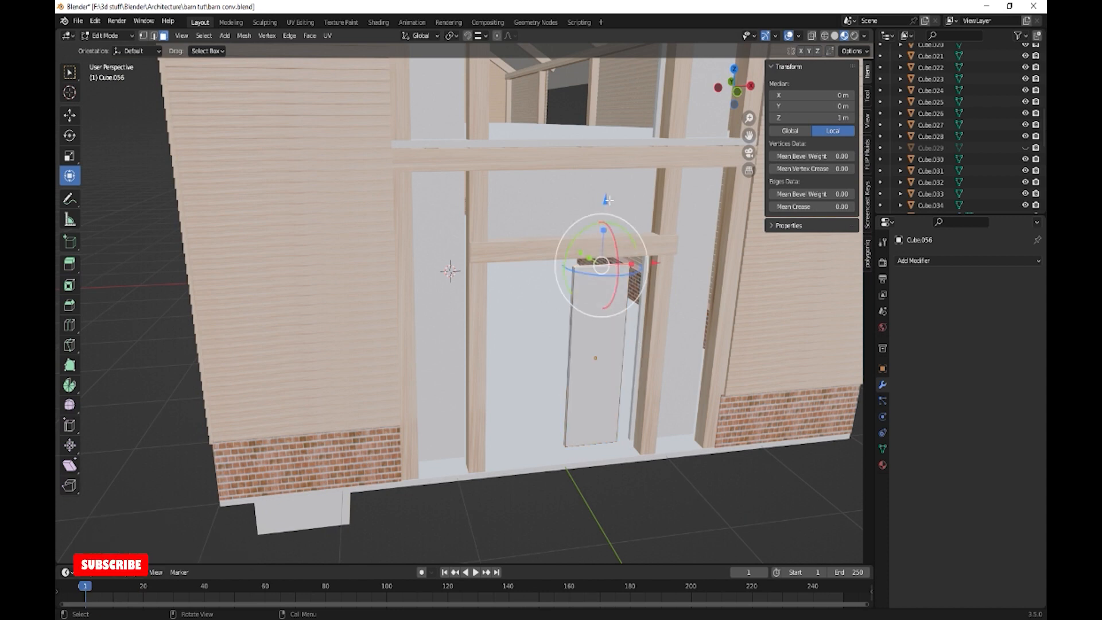
left_click_drag(604, 200, 605, 180)
middle_click_drag(604, 180, 548, 130)
left_click_drag(490, 87, 483, 89)
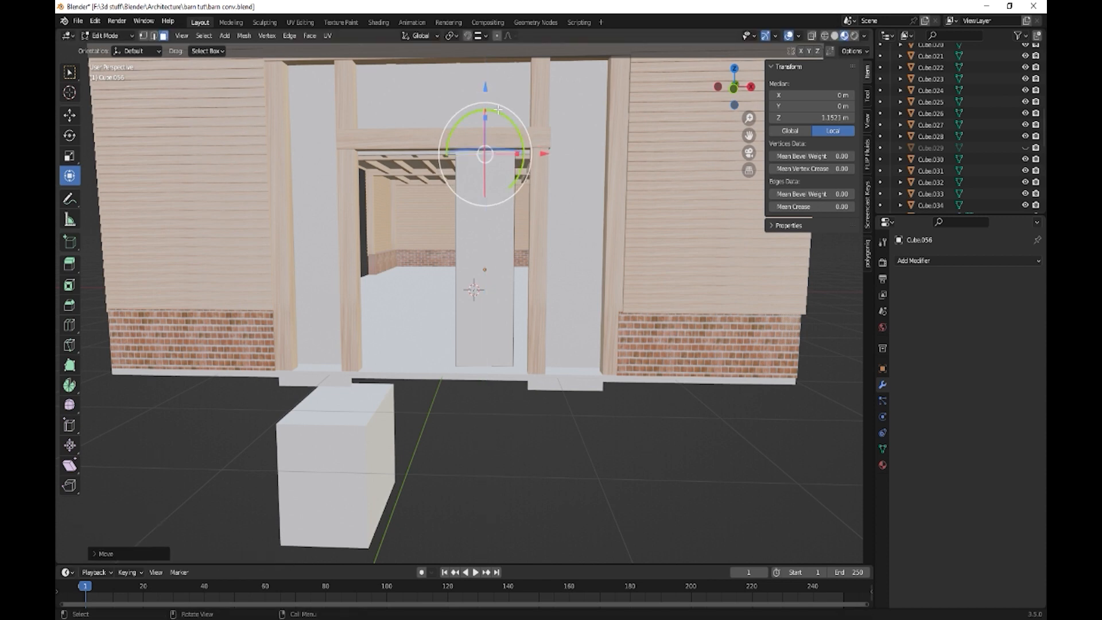
key("Tab")
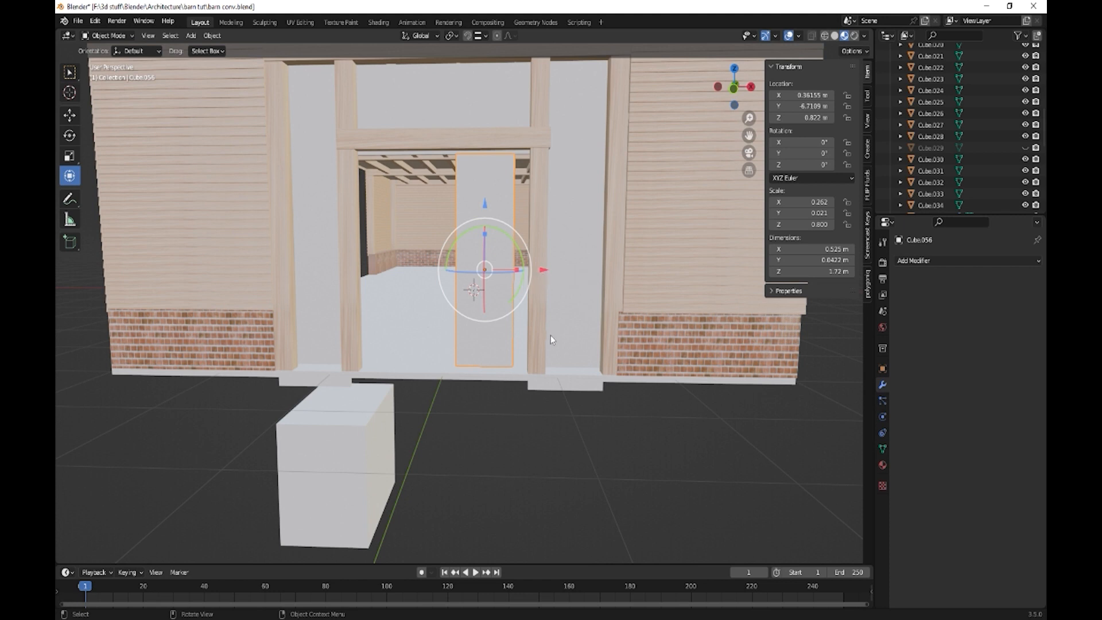
Widen the door panel beneath the short beam and set its X dimension to 0.85 m.
middle_click_drag(552, 338, 505, 261)
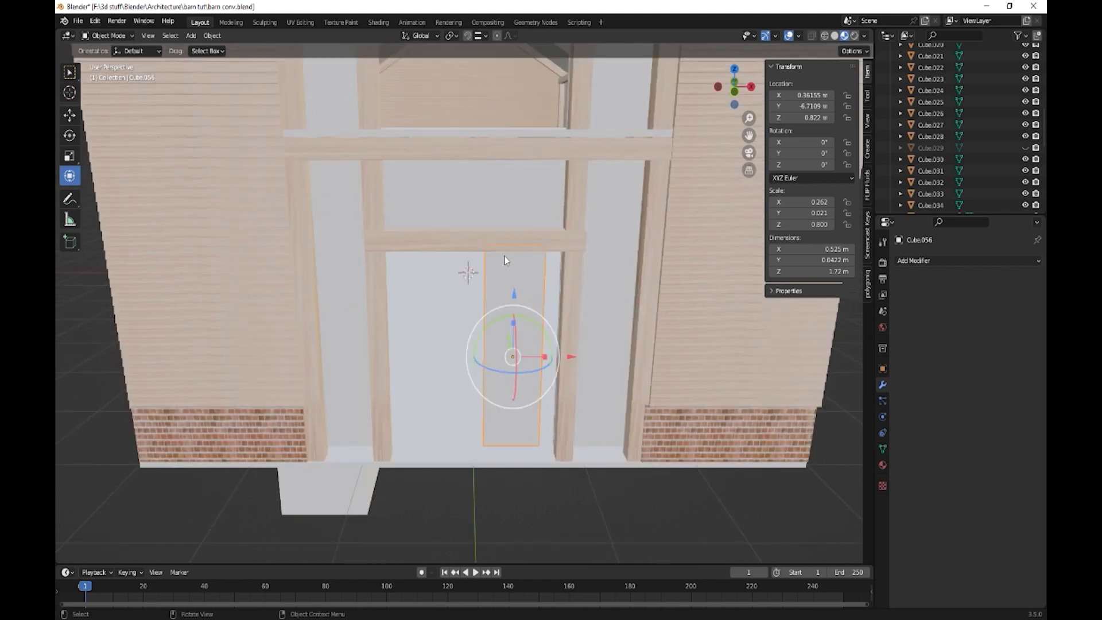
left_click(483, 248)
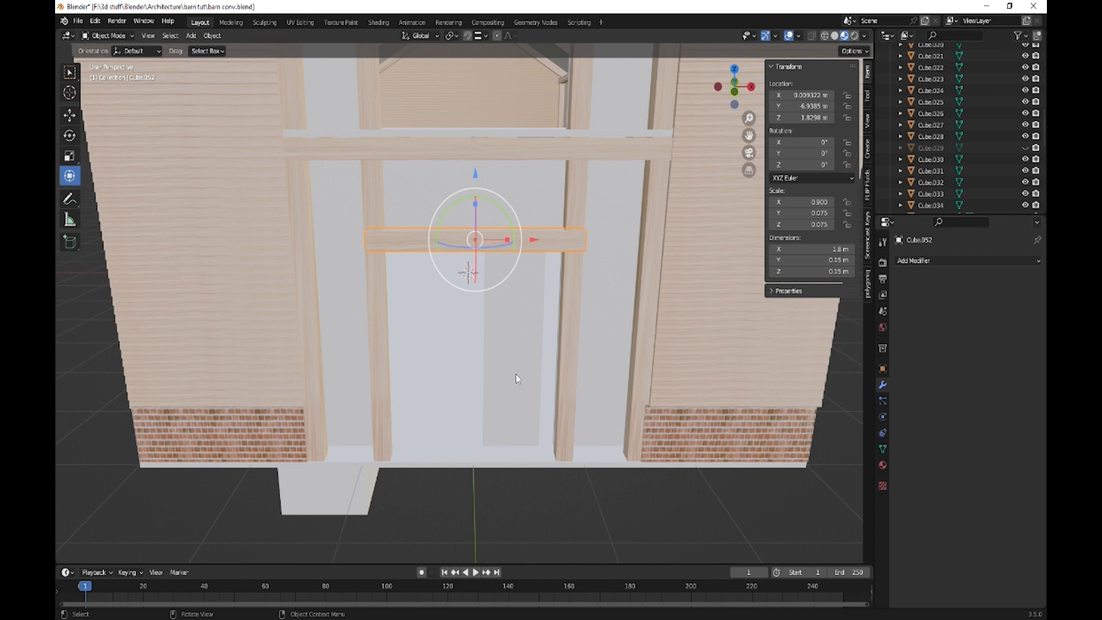
left_click(529, 358)
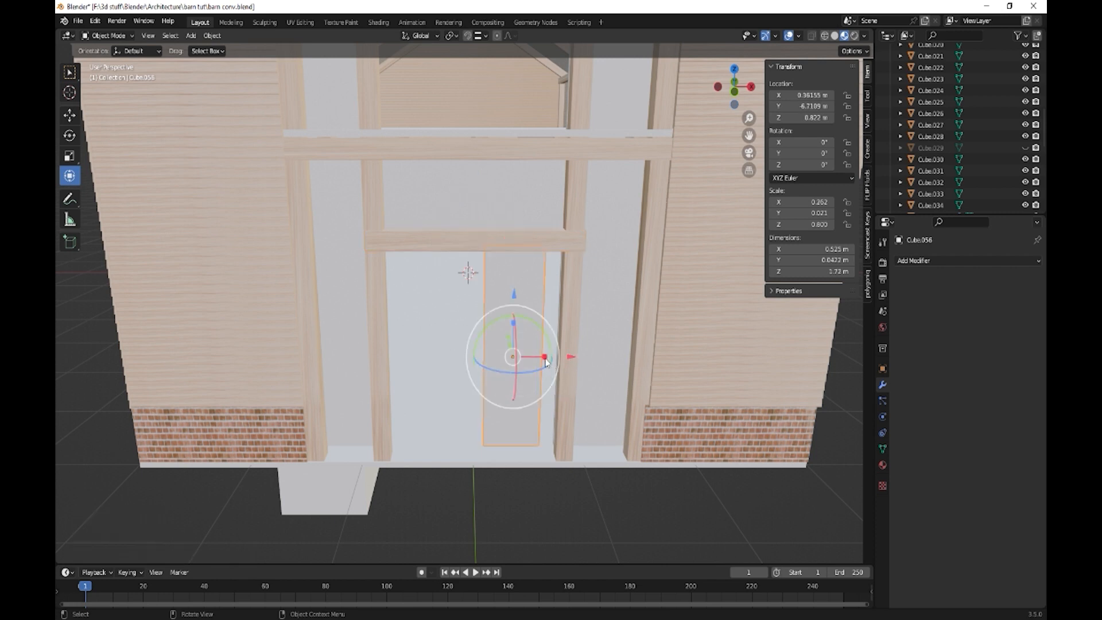
left_click_drag(545, 362, 557, 355)
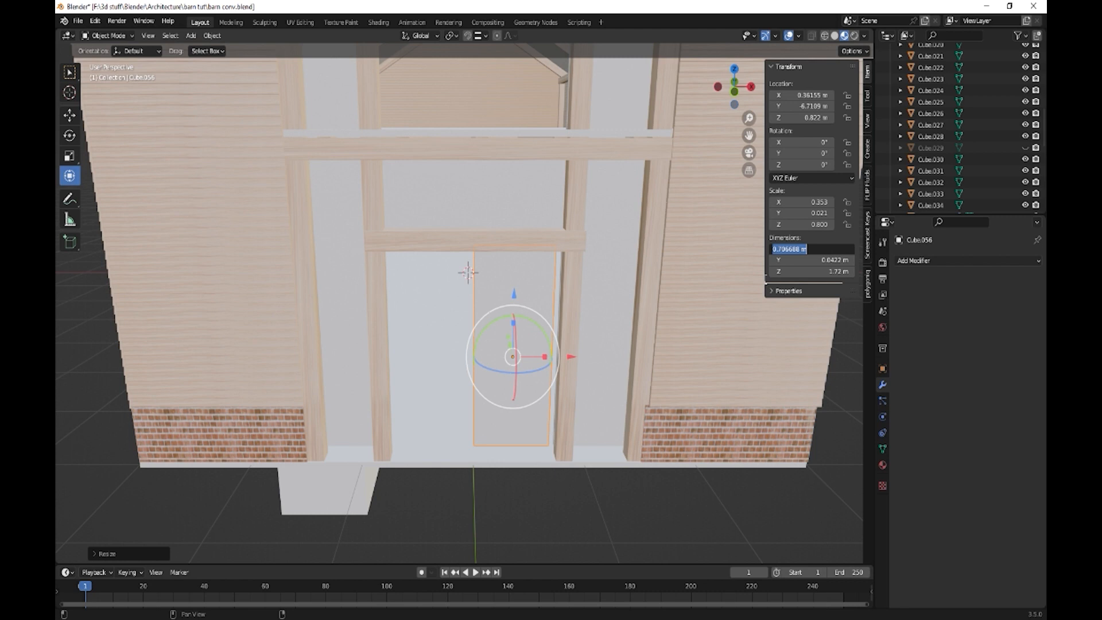
type("5")
key("Return")
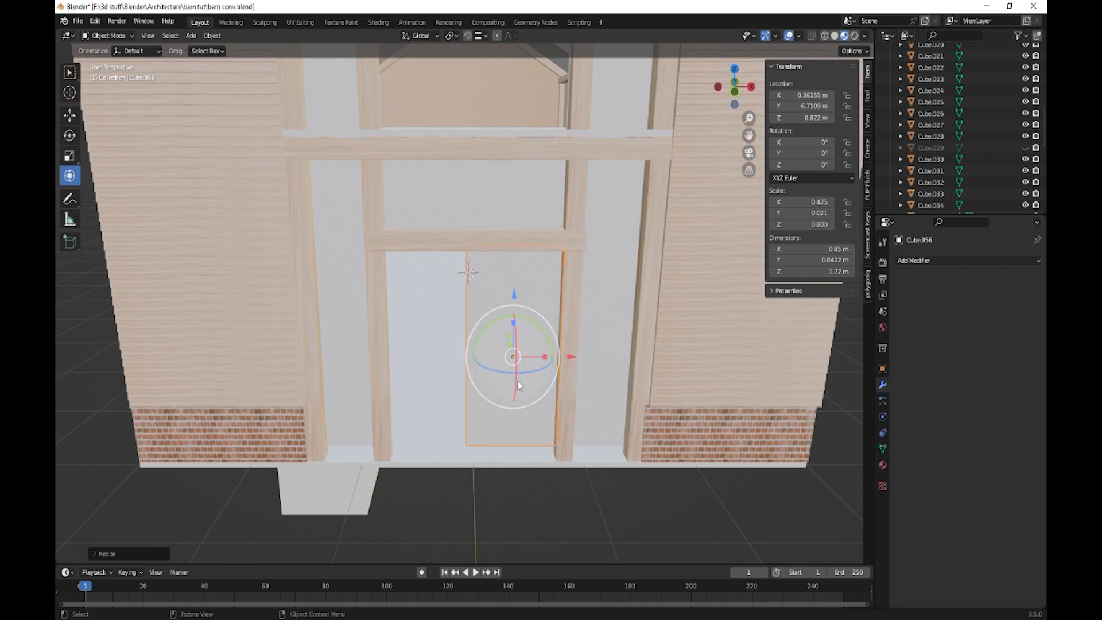
Duplicate the door panel along the X axis to about X -0.35 m, filling the other half of the doorway.
key("shift")
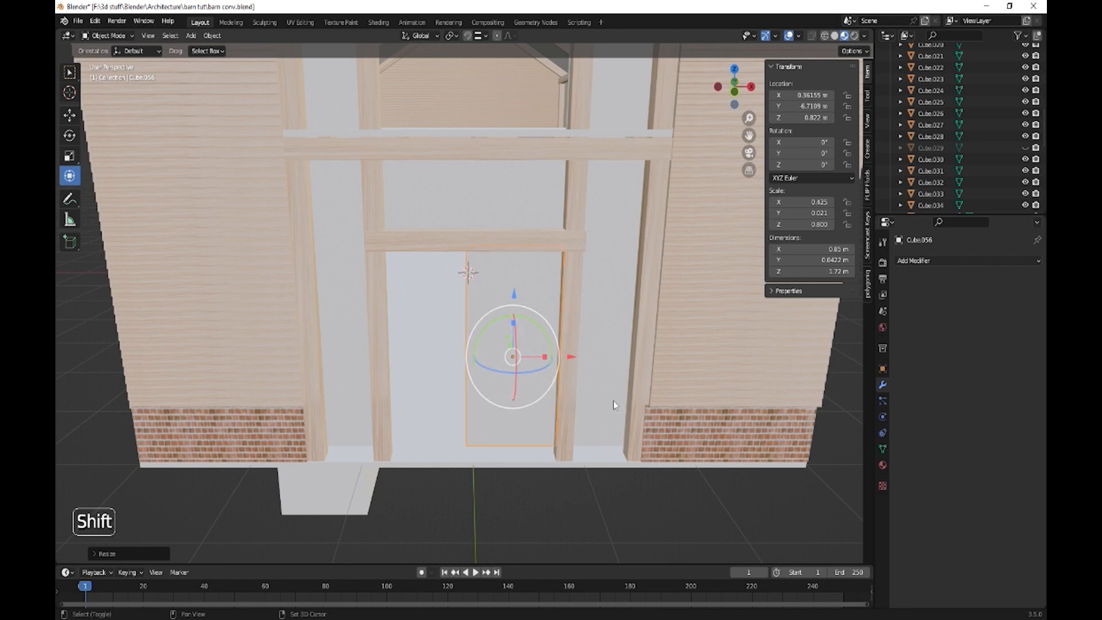
key("shift+d")
key("x")
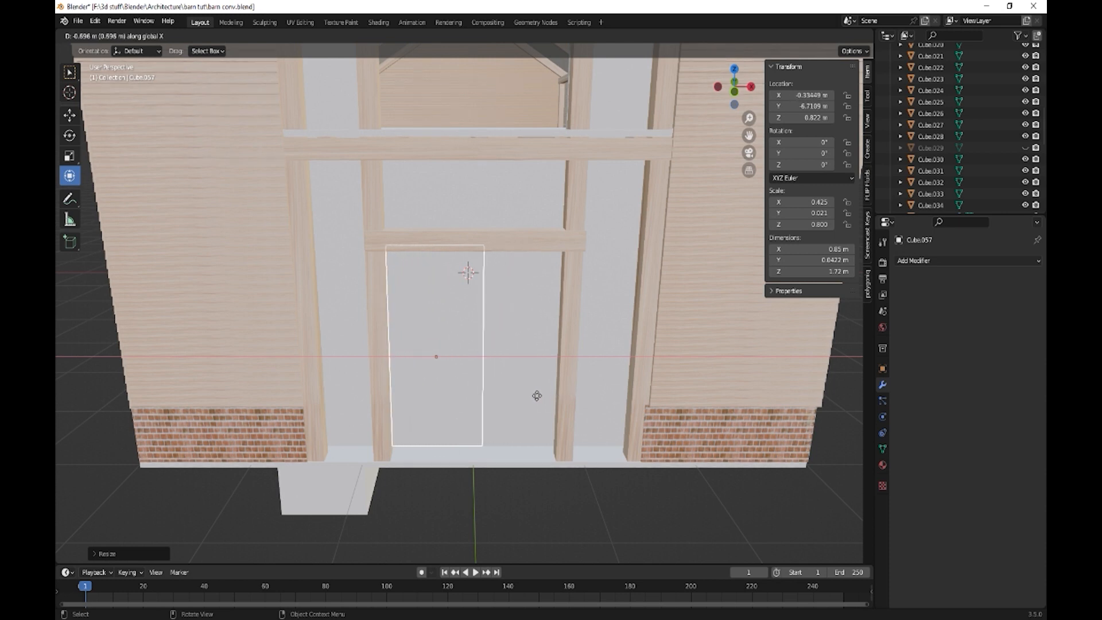
left_click(536, 396)
Set the X dimension of both door panels to 0.8 m, one panel at a time.
left_click(531, 326)
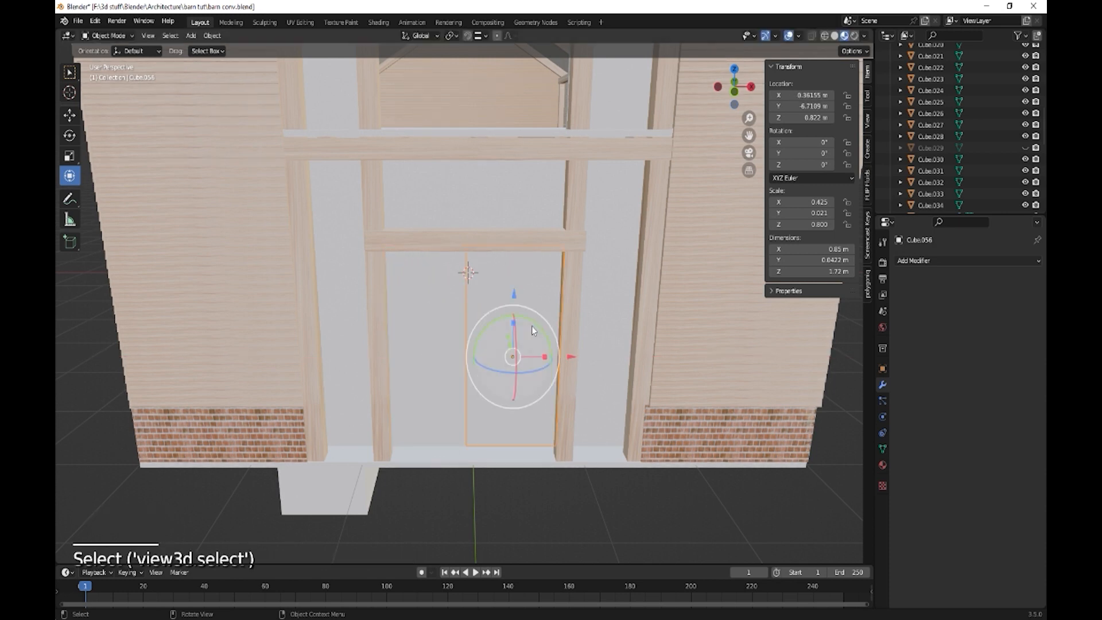
left_click(423, 303, "shift")
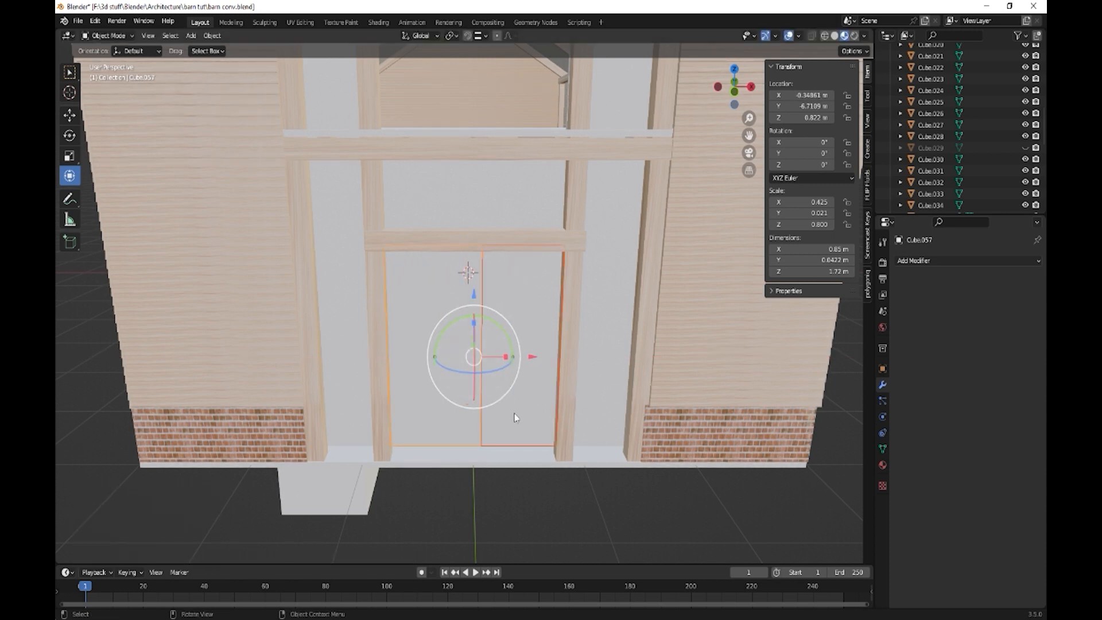
middle_click_drag(514, 417, 512, 401)
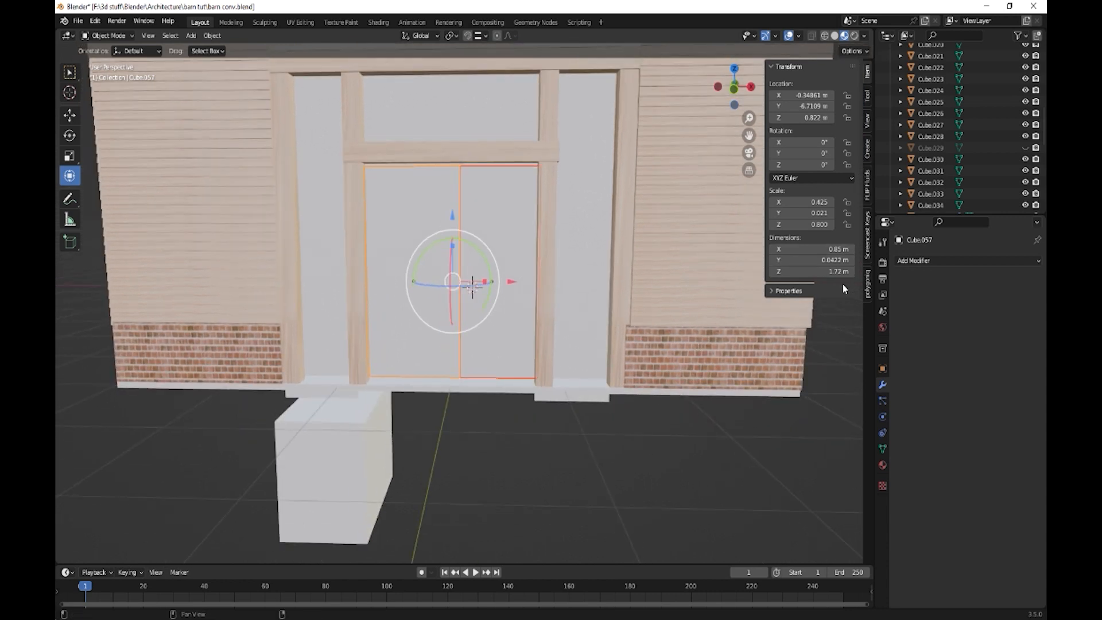
left_click(838, 250)
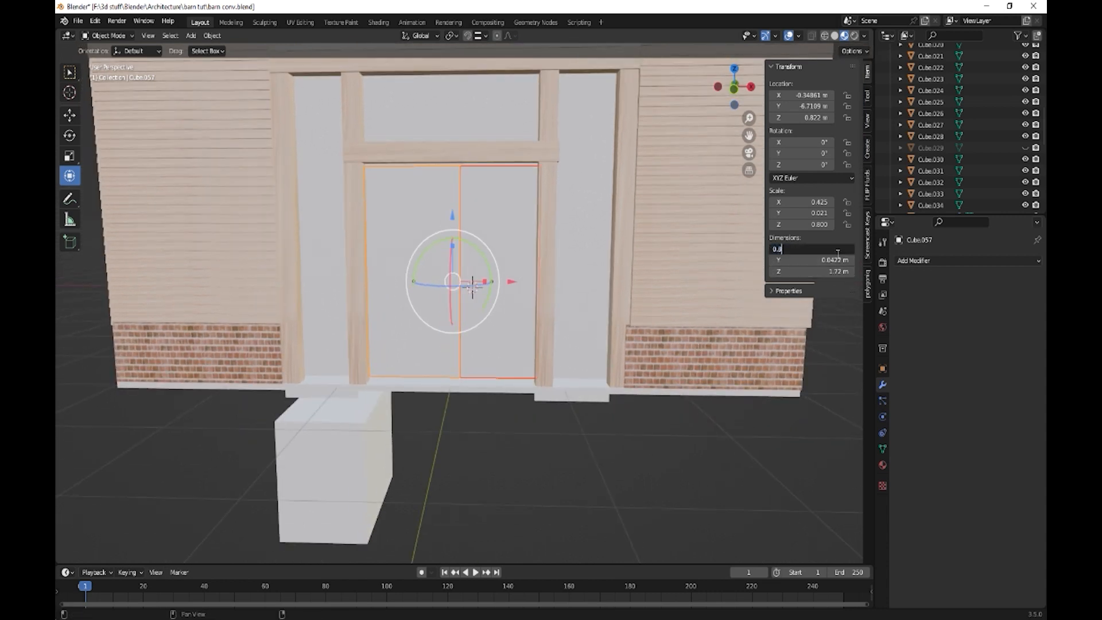
type("0.8")
key("Return")
left_click(408, 218)
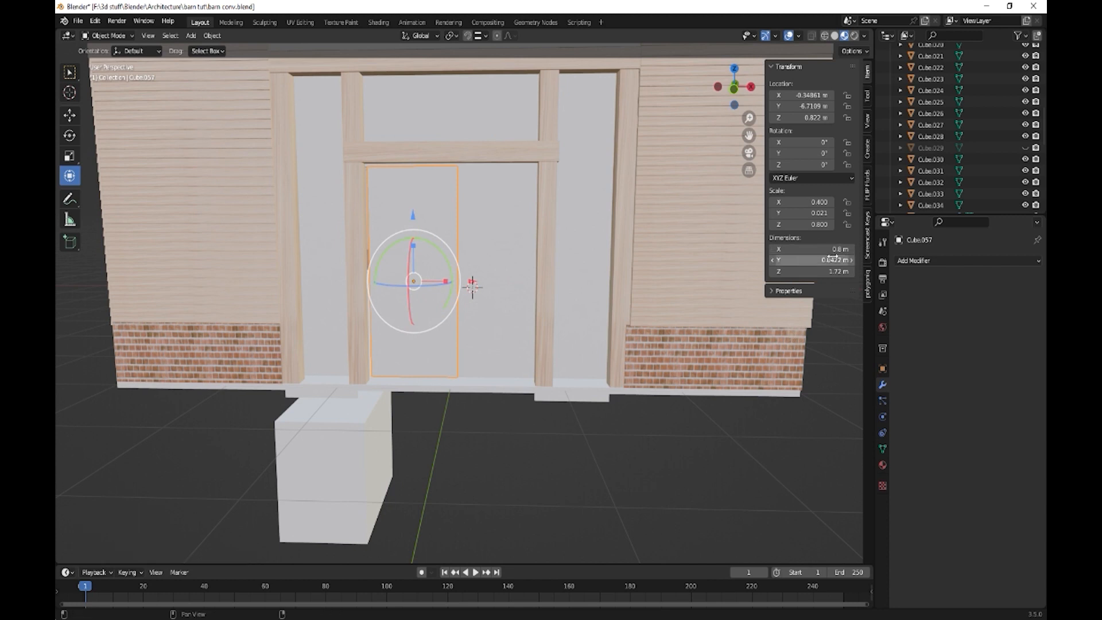
left_click(838, 249)
left_click(506, 229)
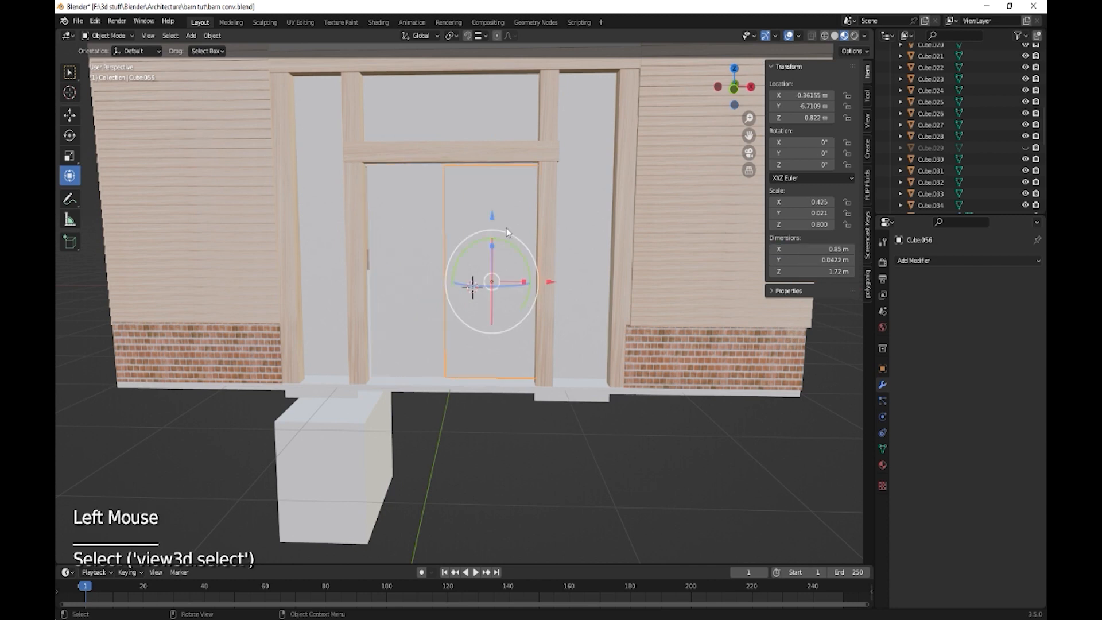
left_click(827, 250)
type("0.")
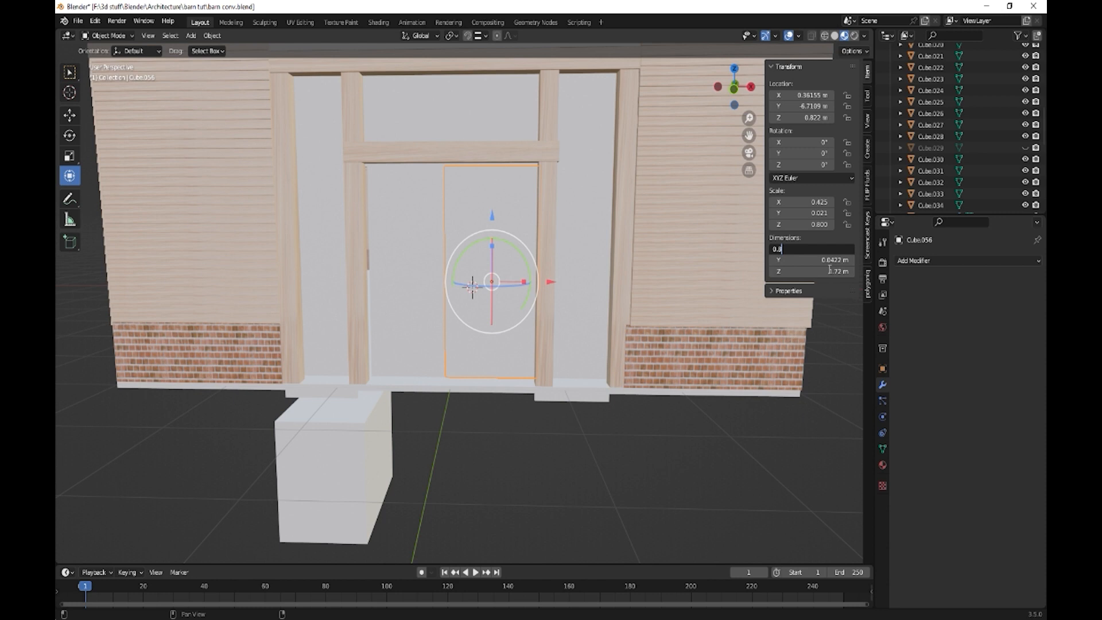
key("Return")
Shift the left door panel to about X -0.396 m and set the X dimension of both door panels to 0.75 m.
left_click(419, 272)
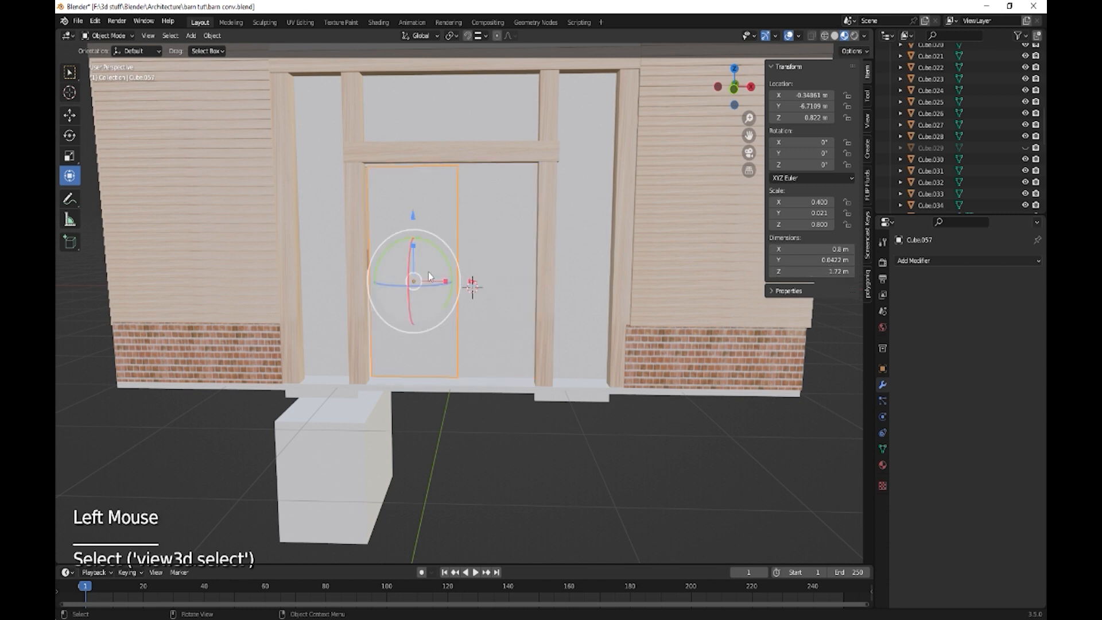
left_click_drag(466, 281, 469, 277)
left_click(517, 258)
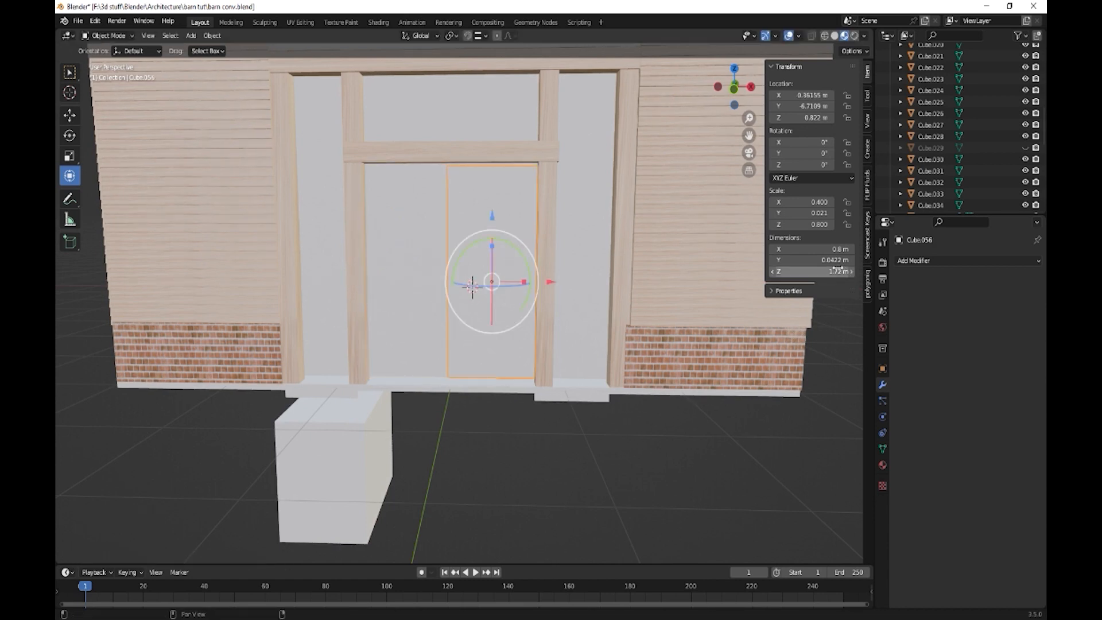
left_click(826, 249)
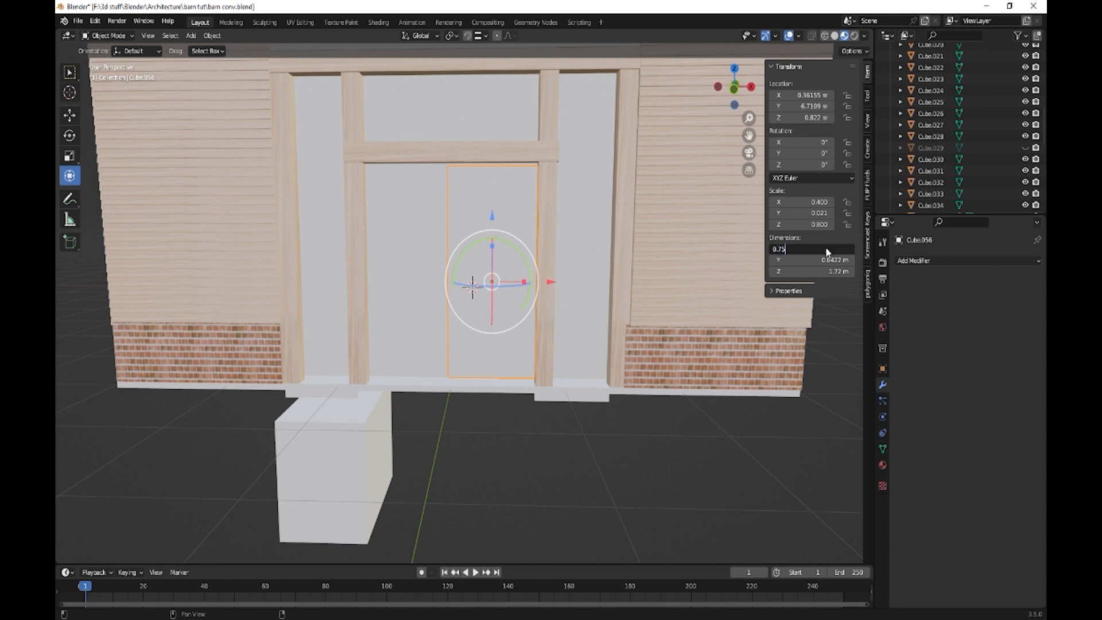
type("0.75")
key("Return")
left_click(419, 236)
left_click(835, 248)
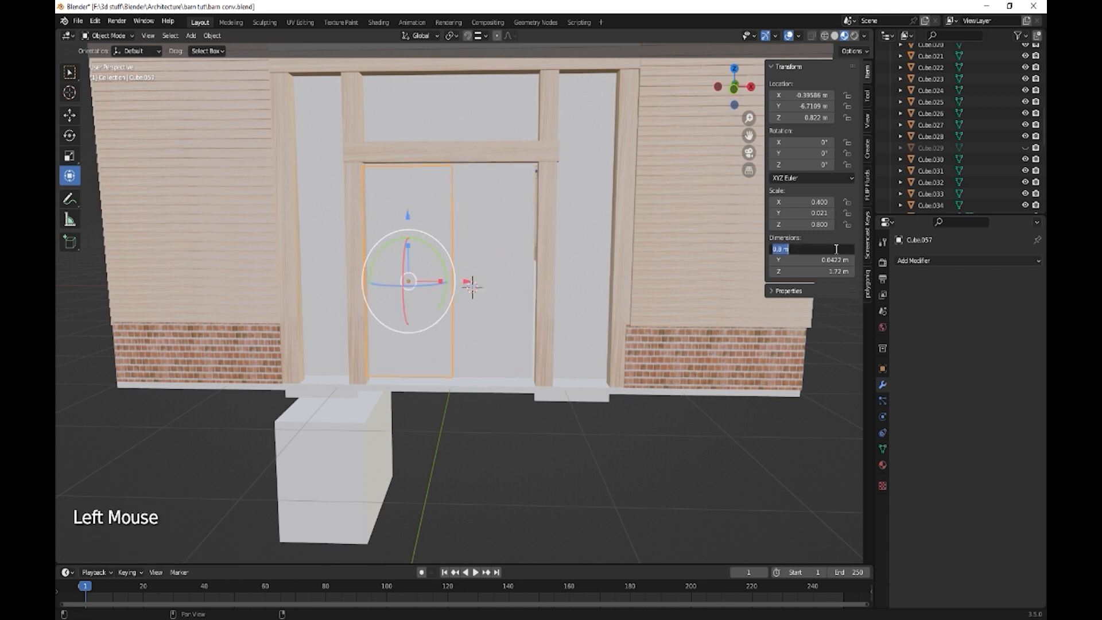
type("0")
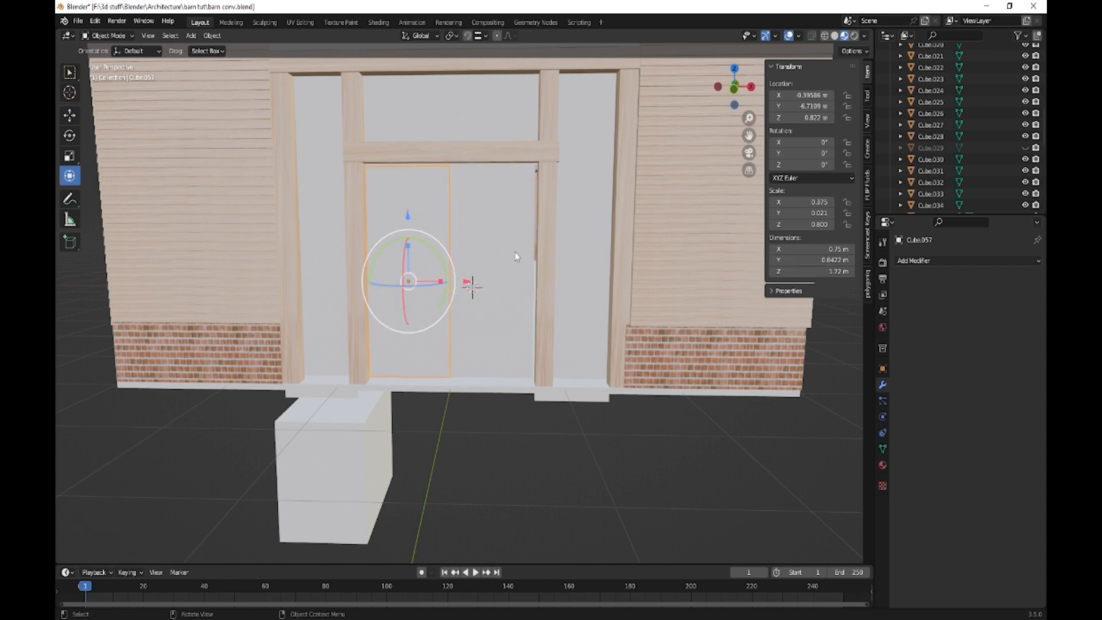
Position the right door panel at about X 0.38 m and the left one at about X -0.38 m.
left_click(515, 257)
left_click_drag(553, 280, 556, 281)
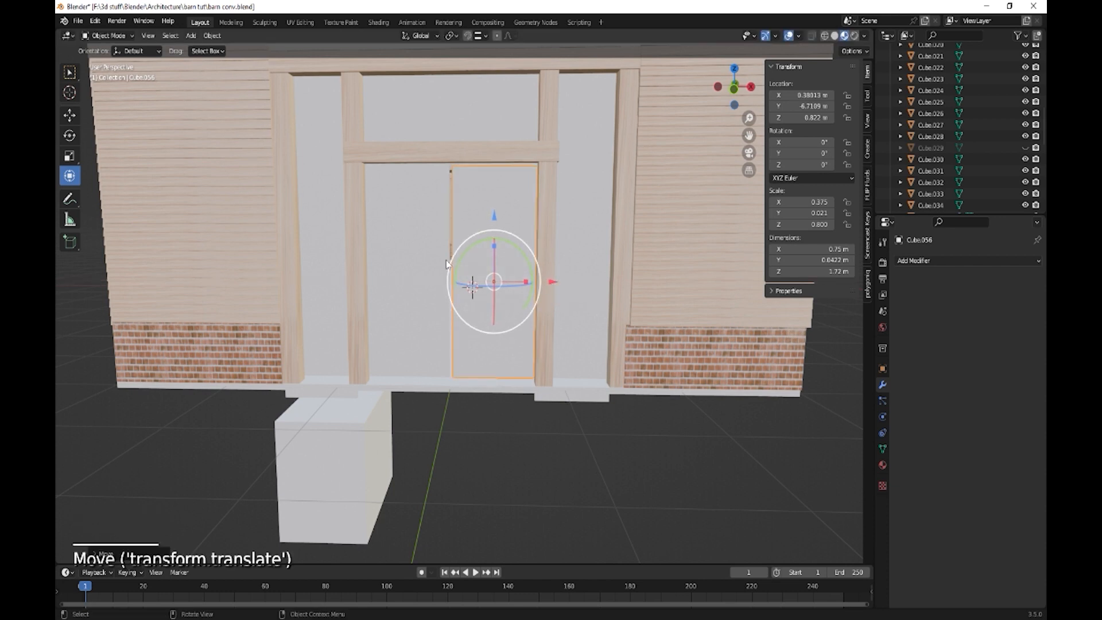
left_click(446, 261)
left_click_drag(468, 283, 471, 283)
Duplicate both door panels, the short beam and the panel above it straight up along Z into the opening above the main crossbeam.
middle_click_drag(539, 318, 518, 325)
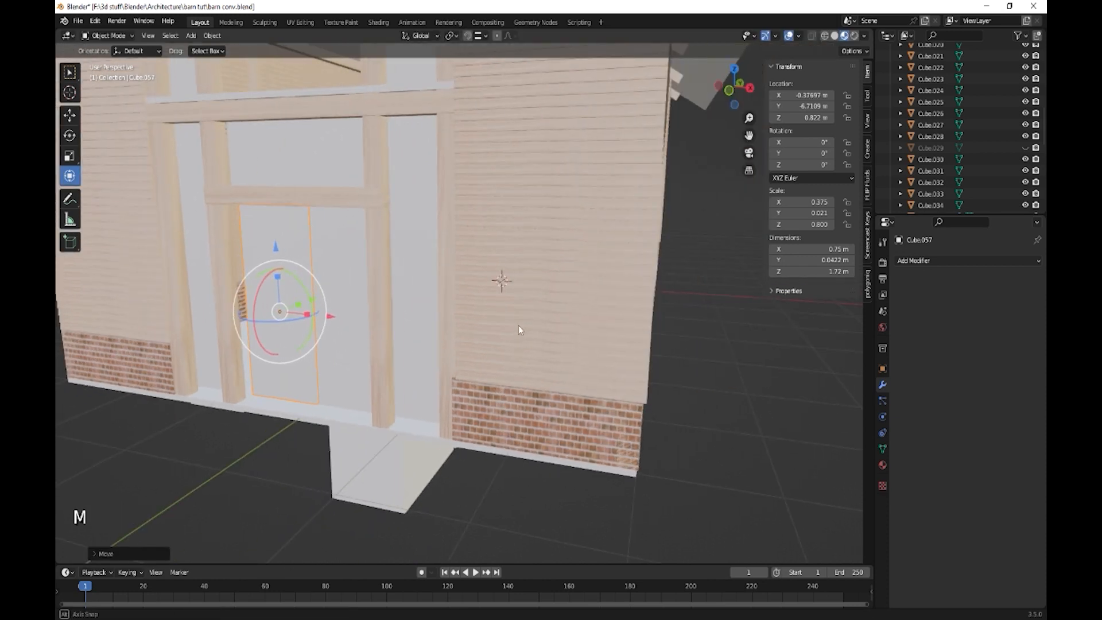
scroll(518, 326, "down", 3)
middle_click_drag(487, 237, 431, 386, "shift")
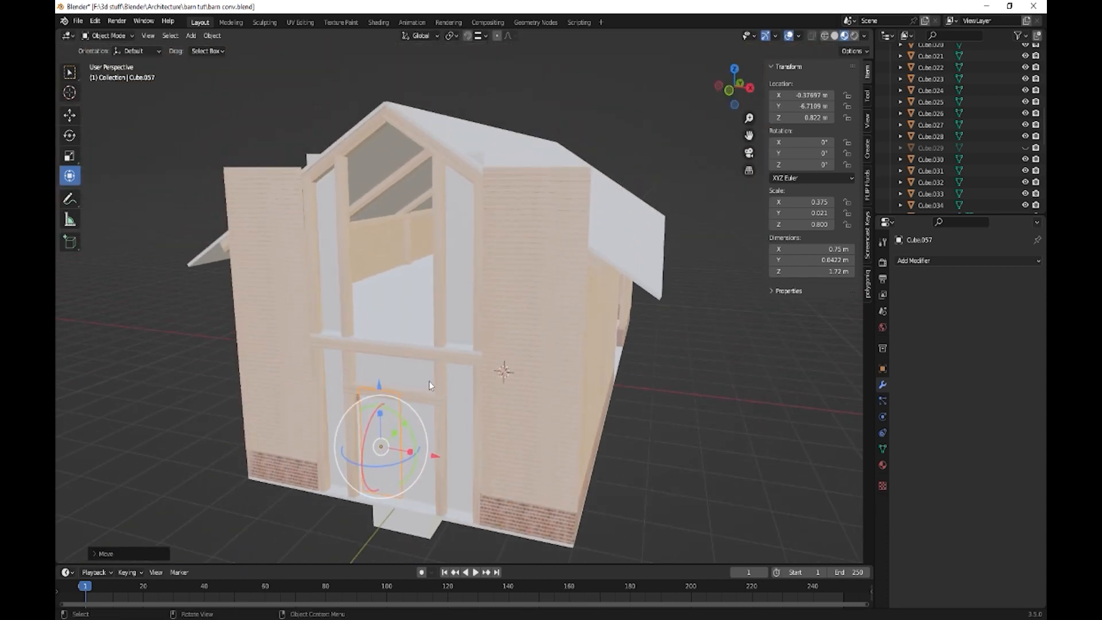
left_click(415, 422)
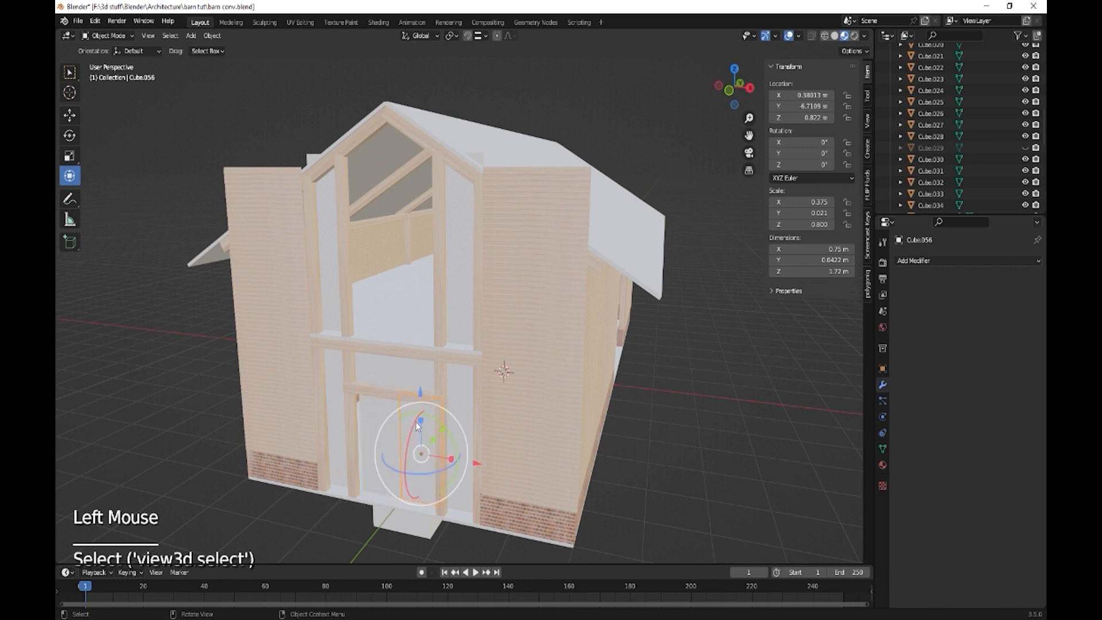
left_click(385, 425, "shift")
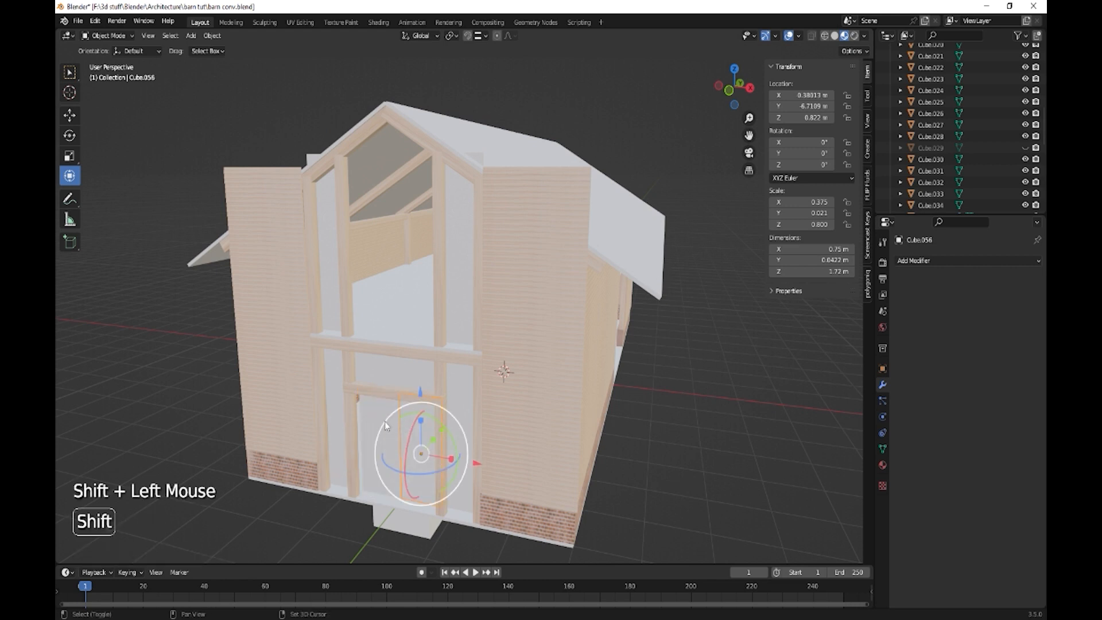
left_click(385, 383, "shift")
left_click(389, 381, "shift")
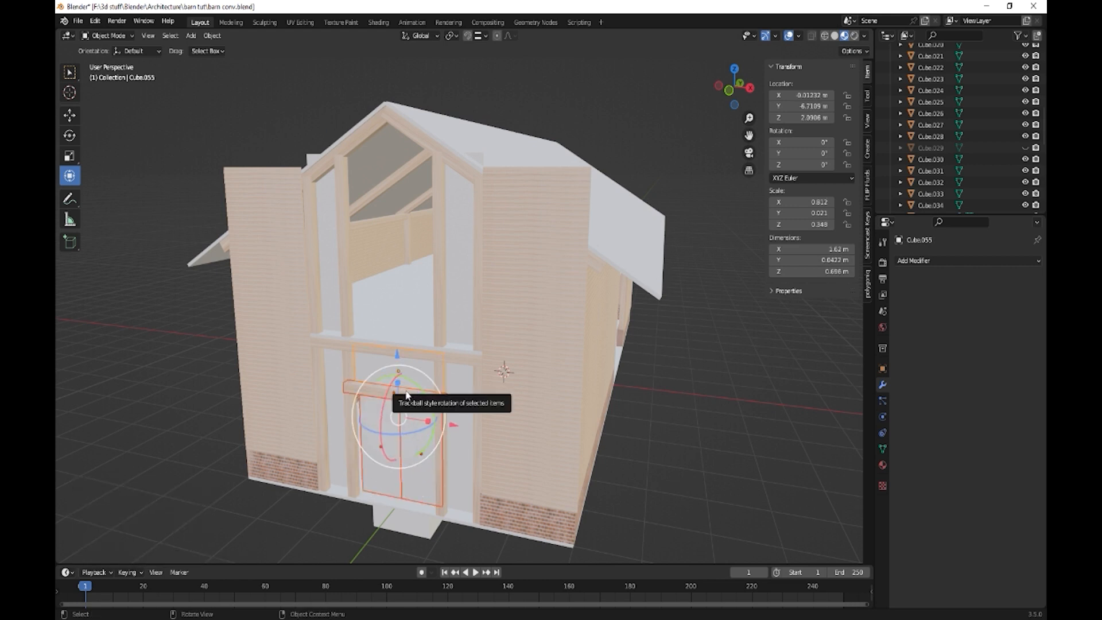
key("shift+d")
key("z")
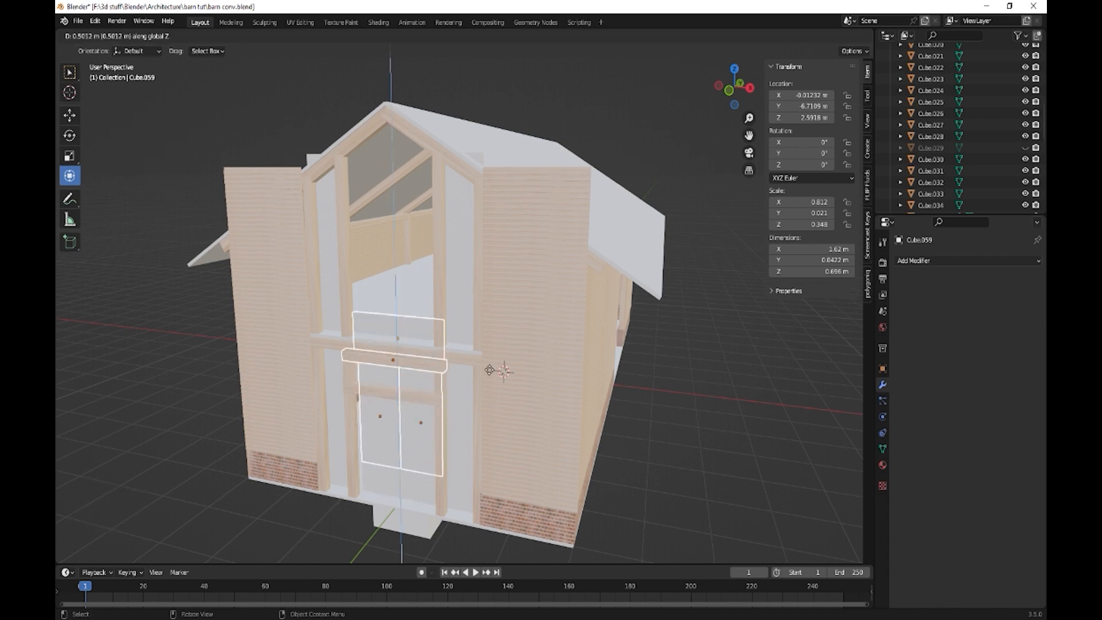
left_click(478, 243)
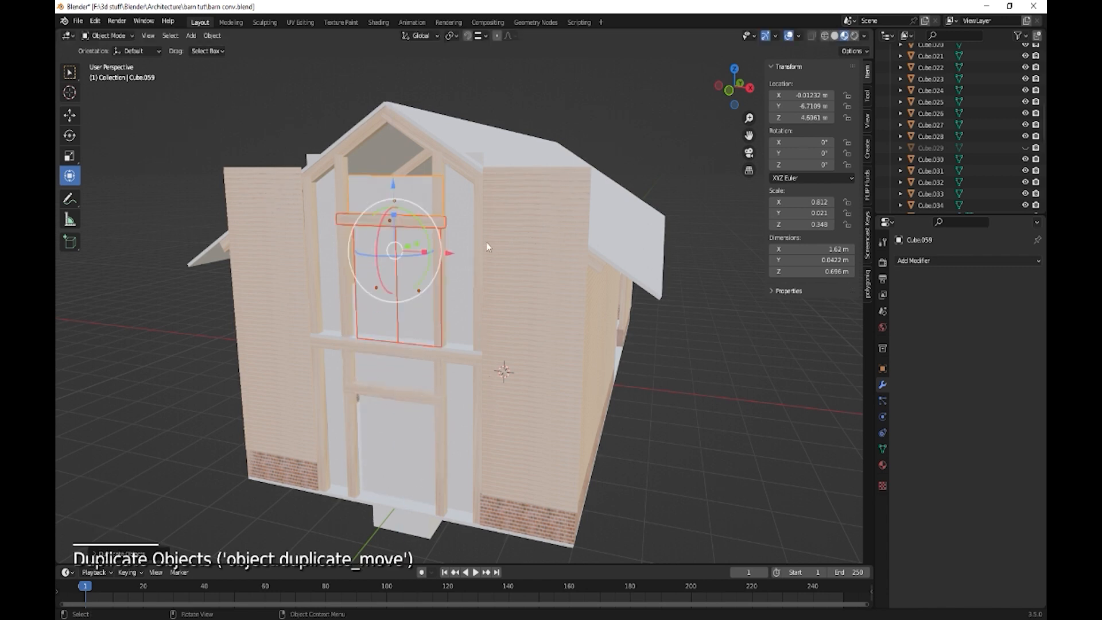
Raise the top face of the copied upper panel to the gable peak, making the panel about 1.43 m high.
middle_click_drag(484, 246, 510, 299)
left_click(485, 224)
middle_click_drag(486, 224, 483, 300)
scroll(509, 258, "down", 2)
scroll(509, 257, "up", 4)
key("Tab")
scroll(506, 288, "up", 3)
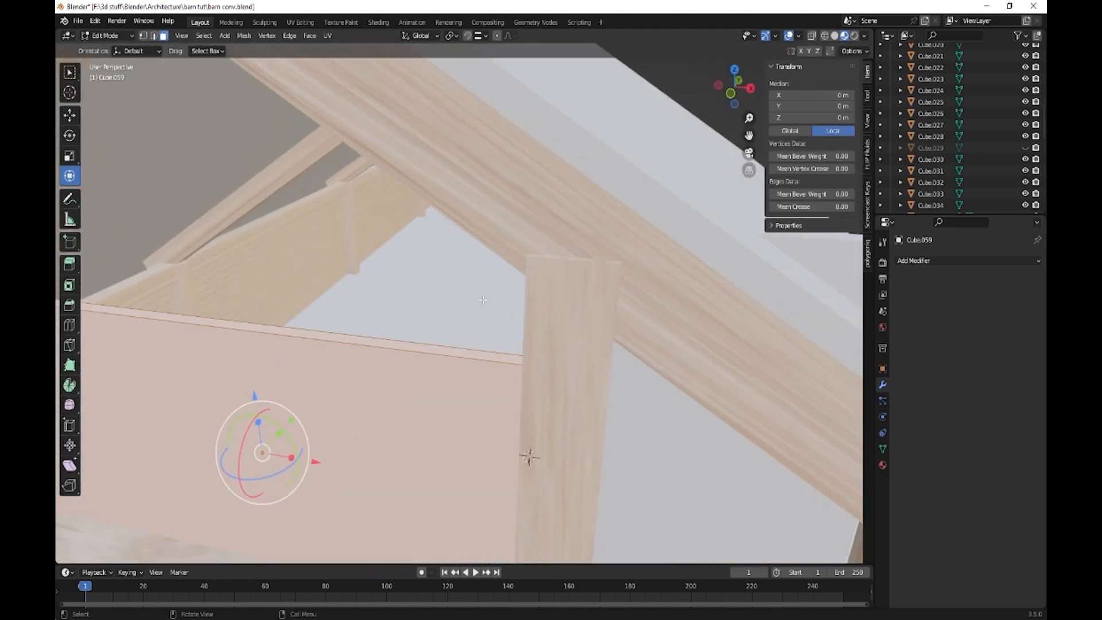
left_click(466, 344)
scroll(466, 345, "down", 3)
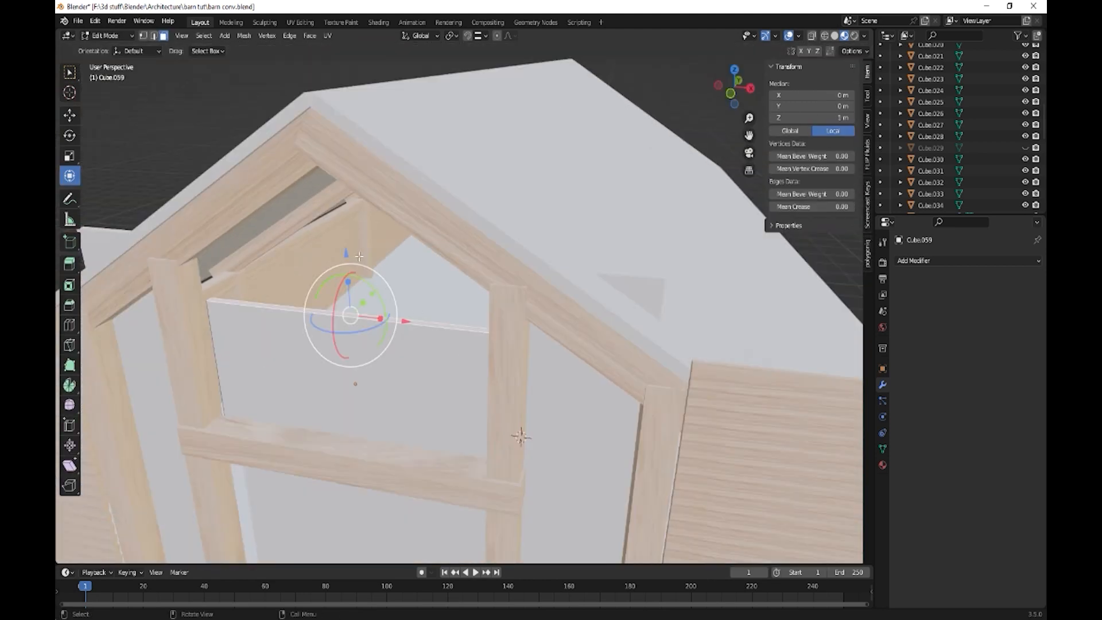
left_click_drag(346, 253, 339, 86)
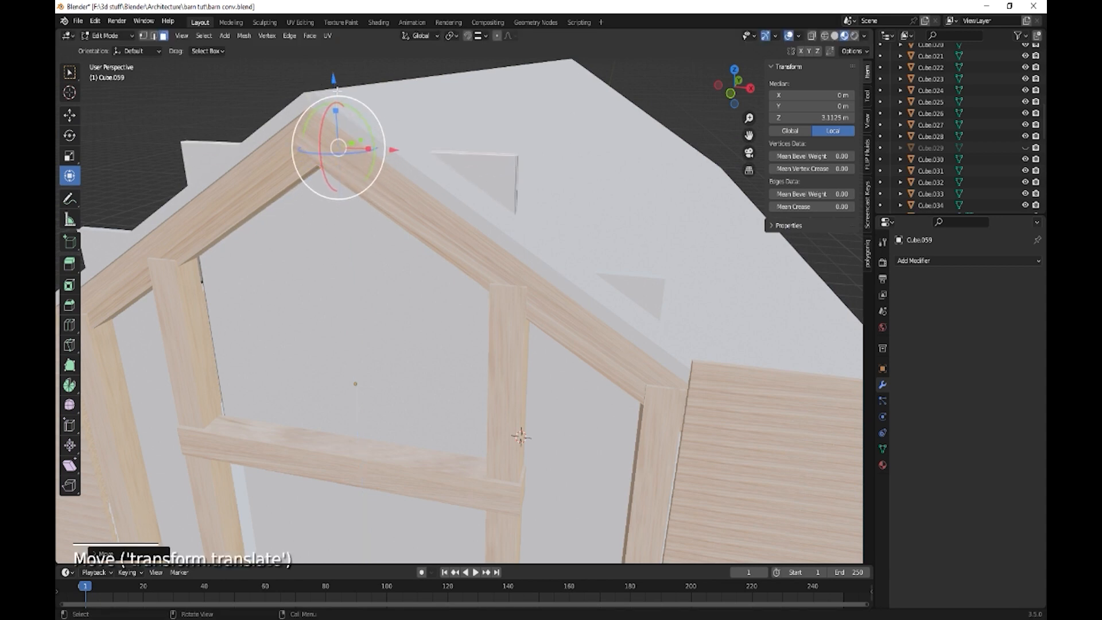
key("Tab")
Add a centred vertical loop cut to the gable panel.
middle_click_drag(372, 249, 428, 260)
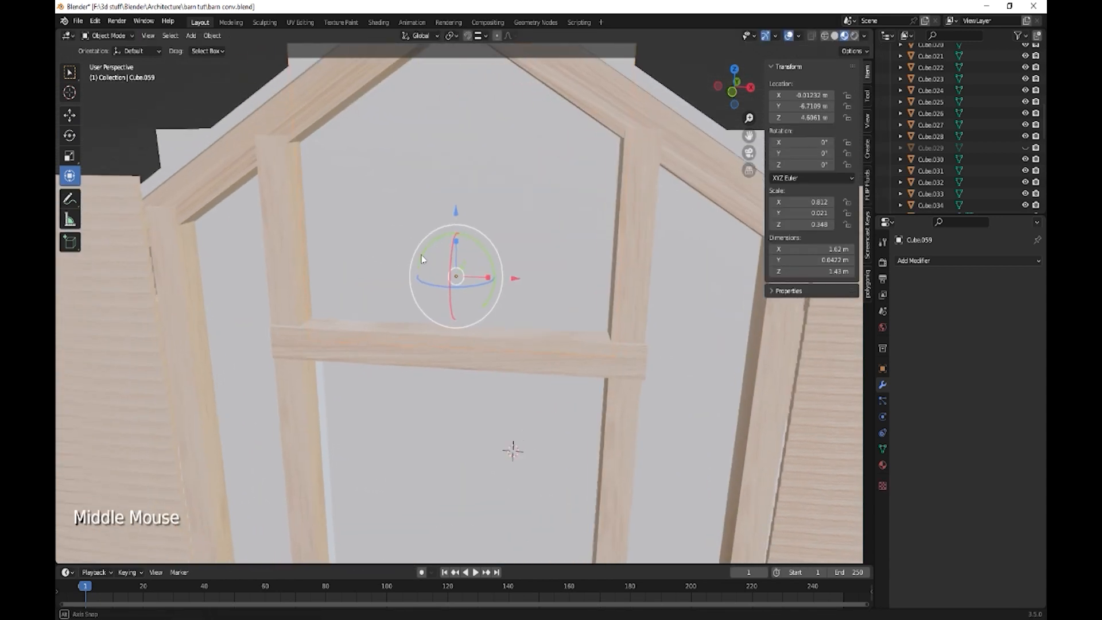
scroll(430, 261, "down", 2)
key("Tab")
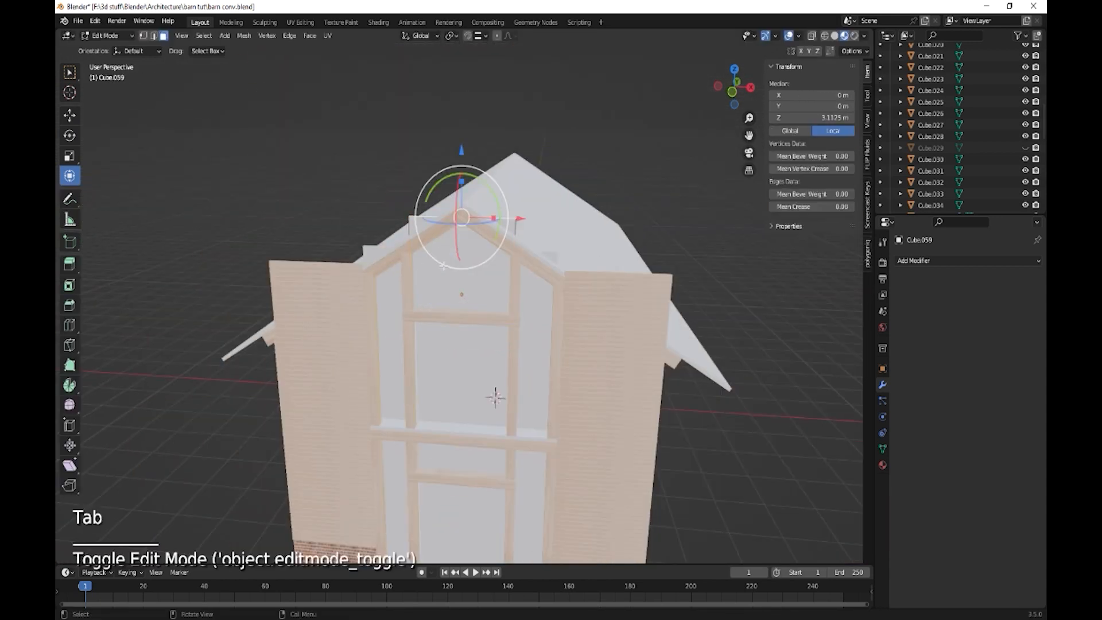
key("ctrl+r")
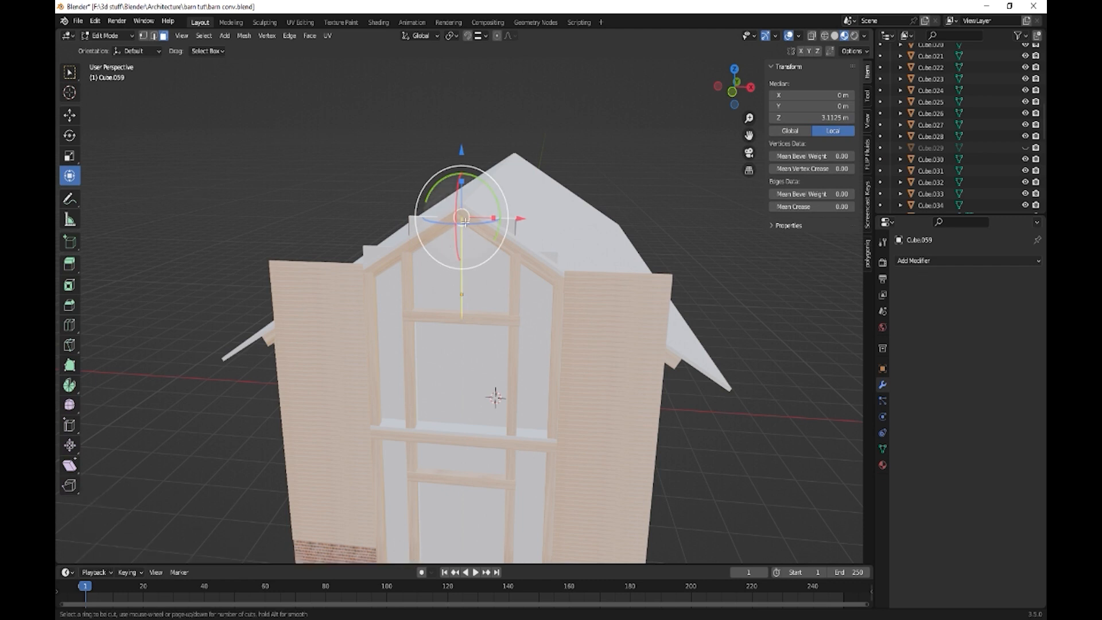
left_click(464, 219)
left_click(463, 219)
middle_click_drag(464, 219, 524, 291)
scroll(509, 380, "up", 2)
scroll(480, 369, "down", 1)
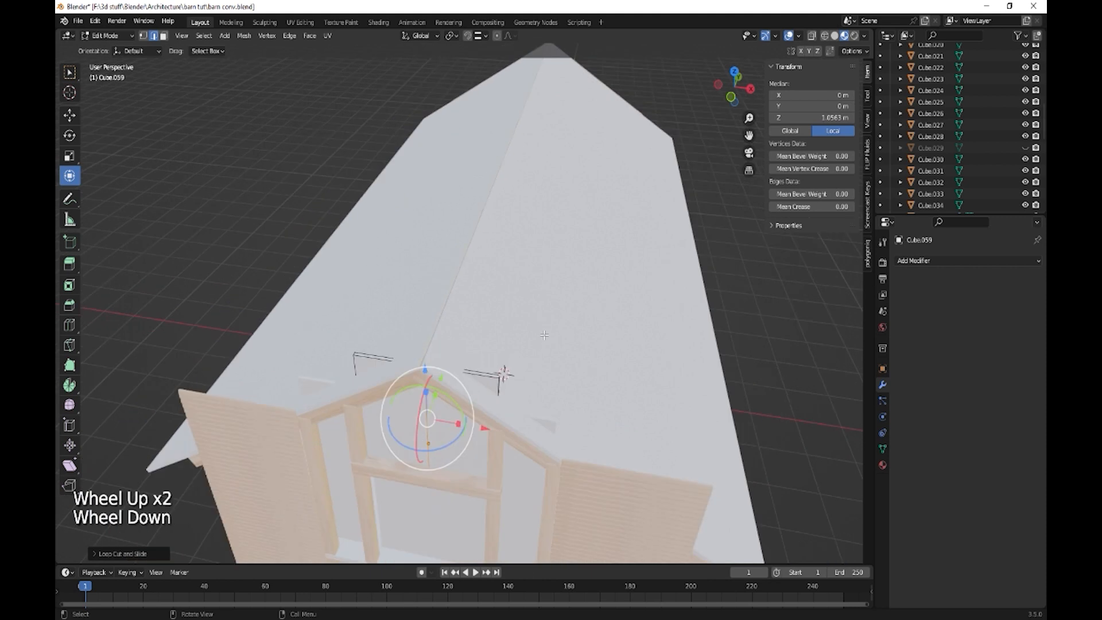
left_click(503, 374)
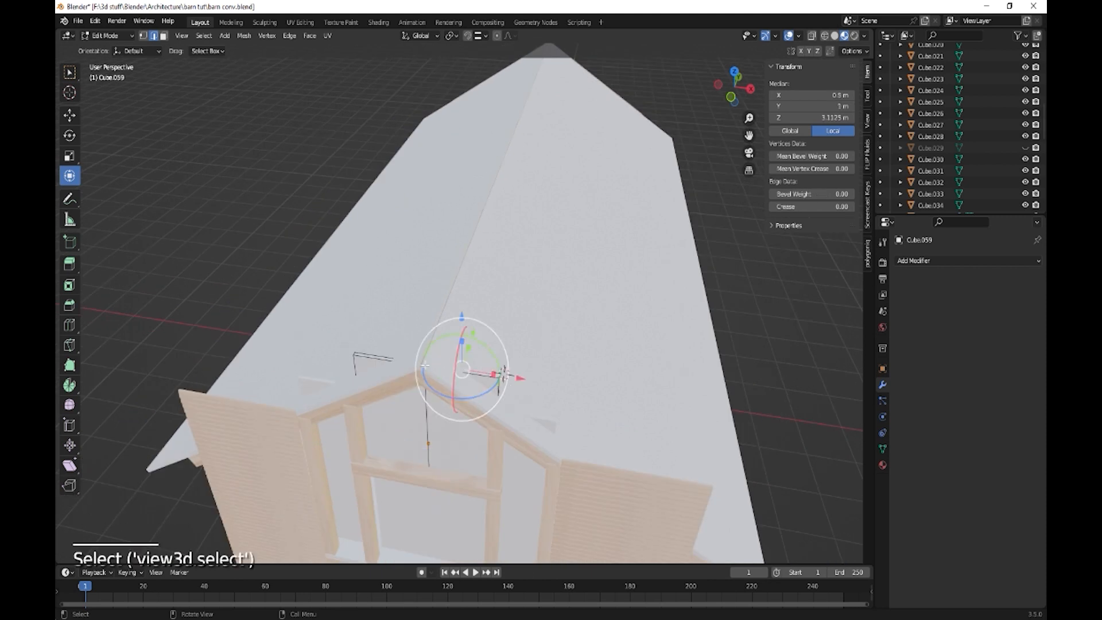
left_click(355, 354, "shift")
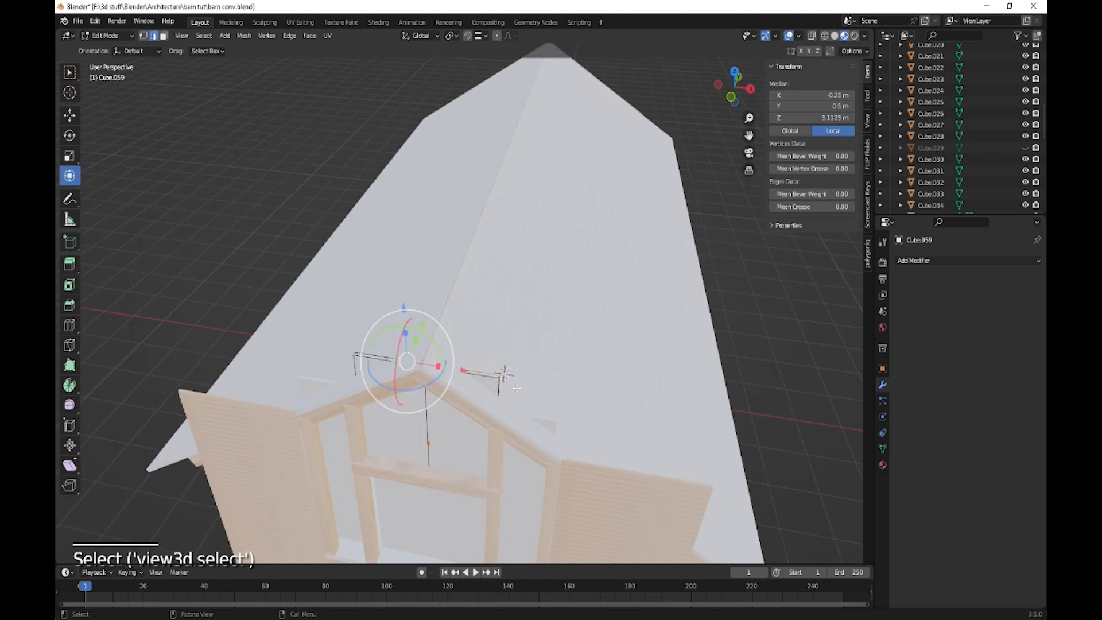
middle_click_drag(355, 354, 471, 206)
left_click_drag(444, 181, 479, 229)
middle_click_drag(558, 279, 508, 308)
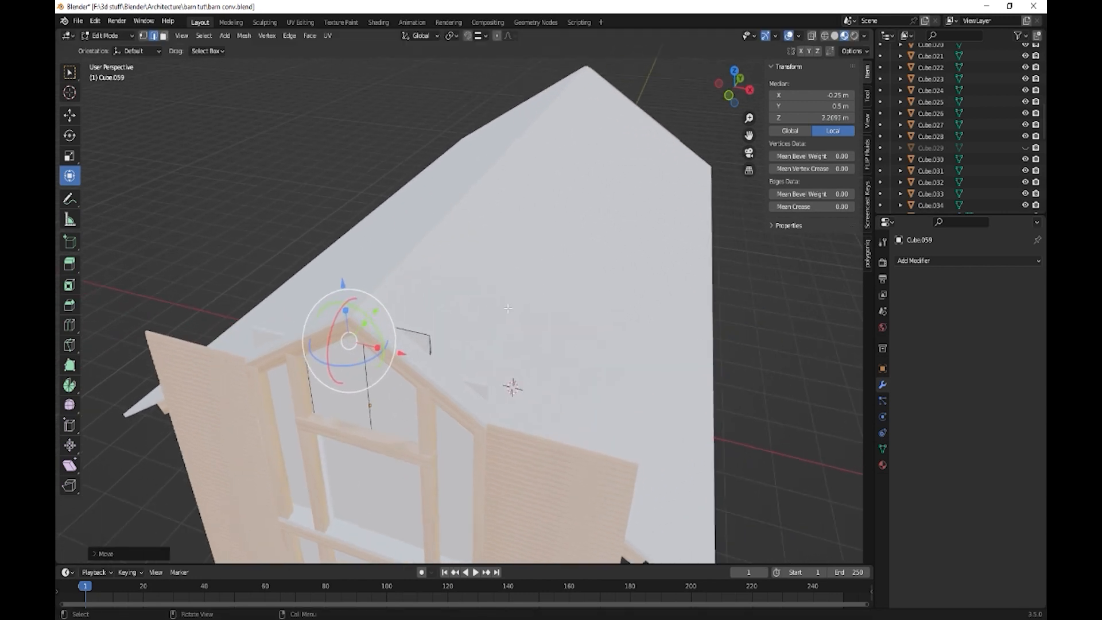
scroll(432, 360, "up", 2)
key("ctrl+z")
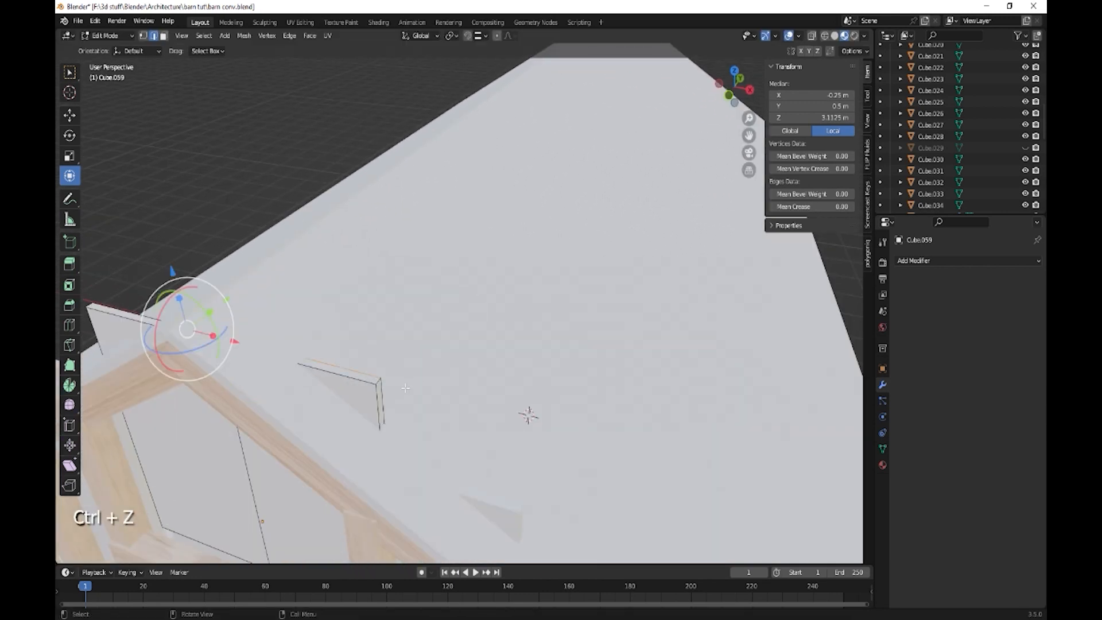
Lower both outer top edges of the gable panel to a local Z of about 2.24 m to match the roof slope.
left_click(378, 381)
middle_click_drag(378, 380, 547, 353)
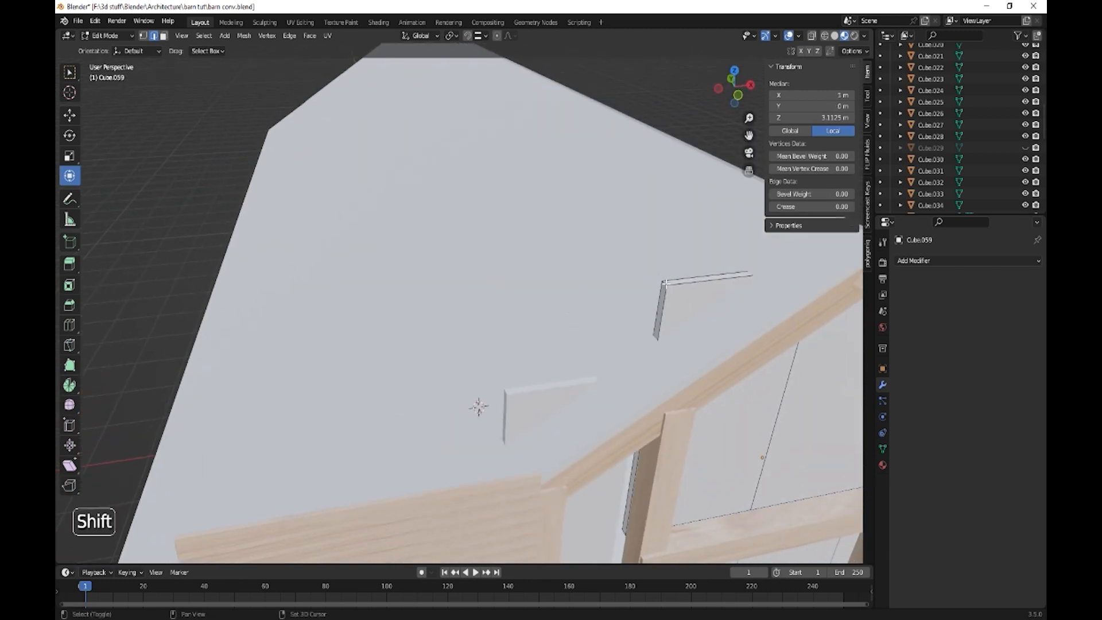
left_click(664, 282, "shift")
middle_click_drag(664, 282, 655, 344)
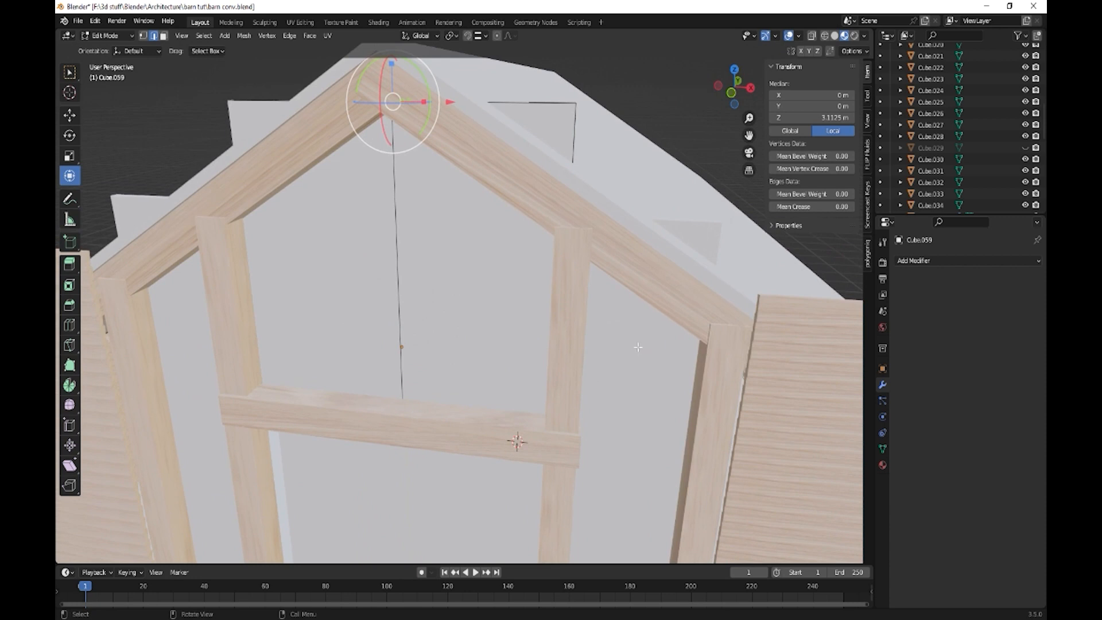
scroll(591, 326, "down", 2)
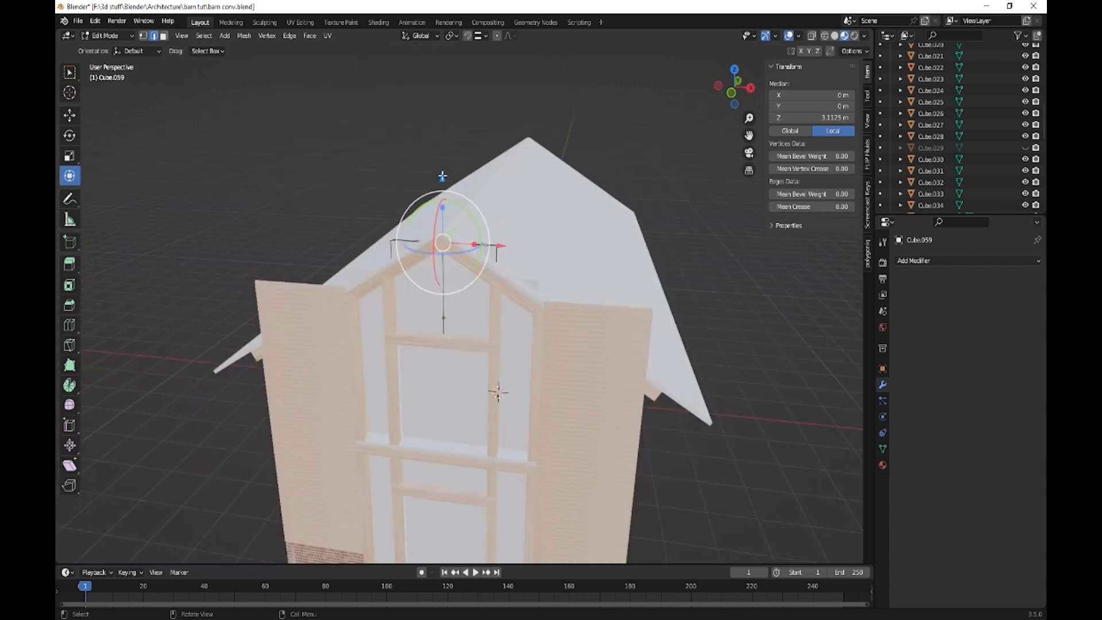
left_click_drag(441, 179, 437, 201)
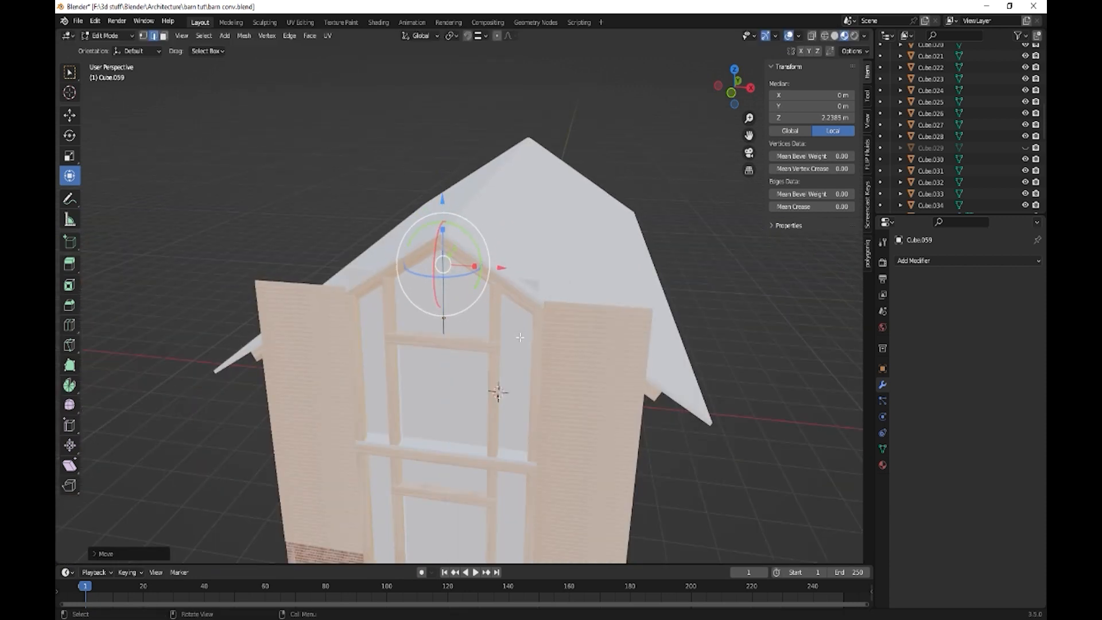
key("Tab")
middle_click_drag(507, 353, 519, 347)
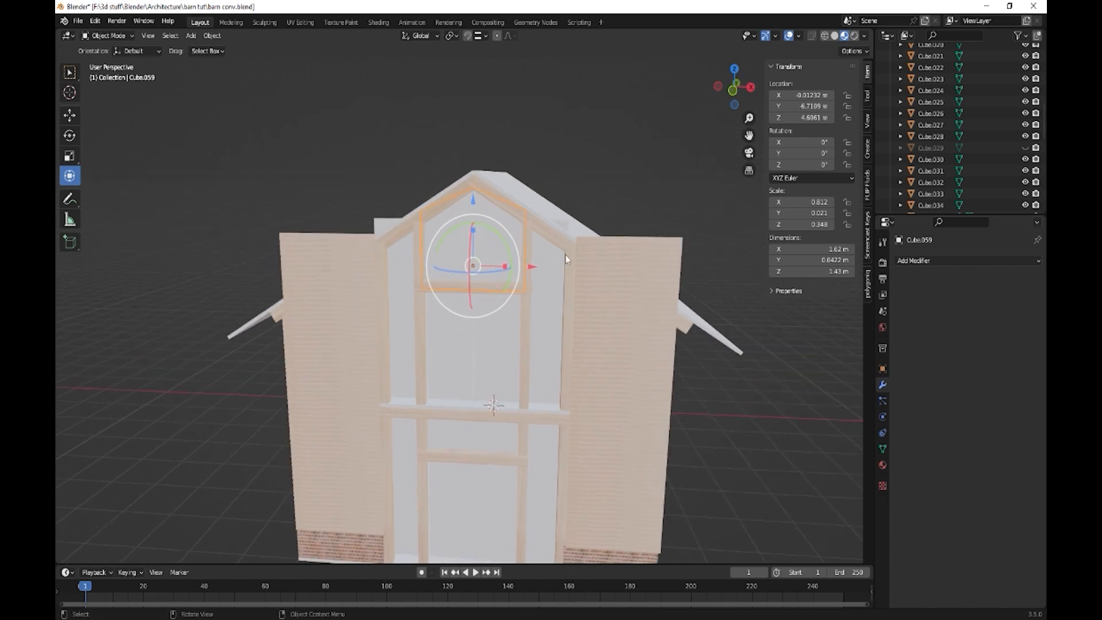
left_click(564, 229)
middle_click_drag(564, 229, 522, 356)
key("Tab")
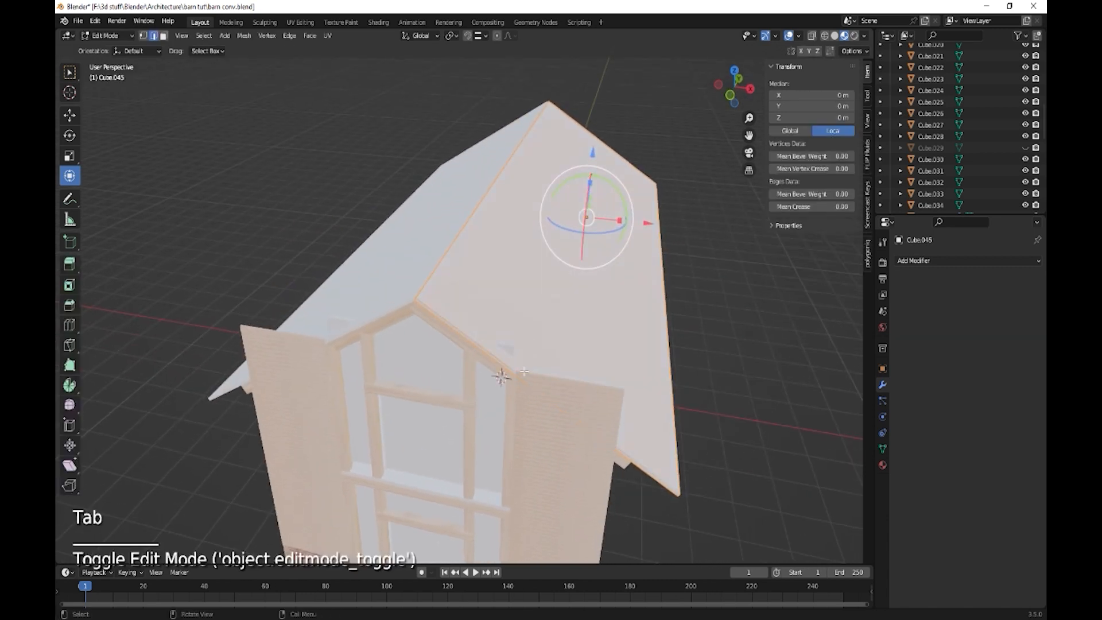
key("Tab")
left_click(516, 362)
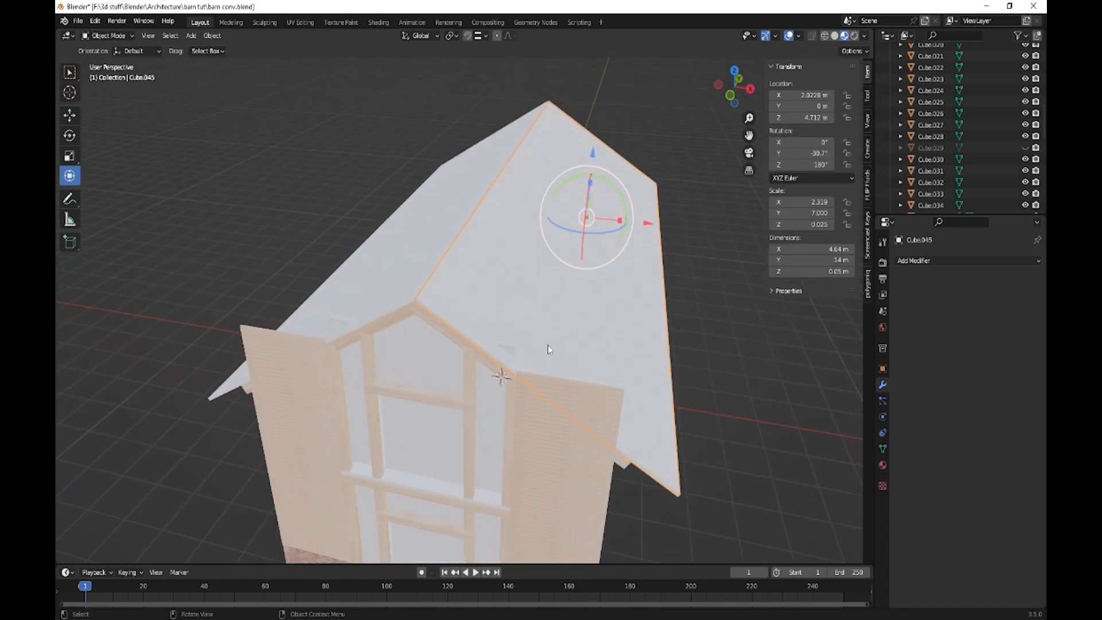
Lower the protruding outer top edge of the infill panel on the gable's right side to beneath the roof slope.
scroll(560, 326, "up", 2)
left_click(566, 398)
key("Tab")
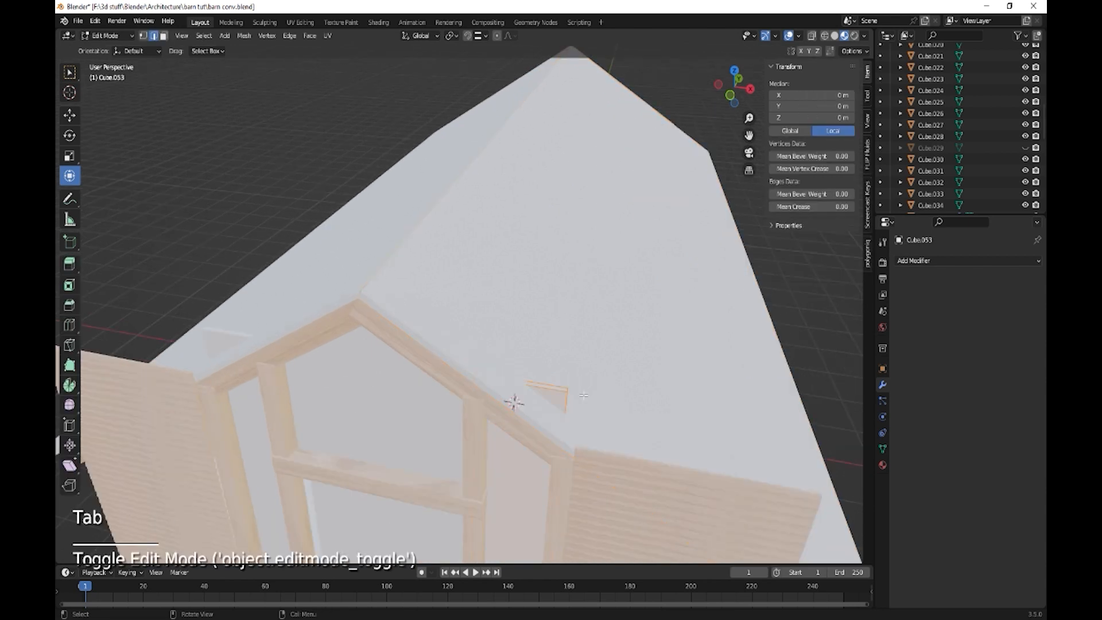
left_click(565, 390)
middle_click_drag(566, 390, 618, 400)
left_click_drag(575, 218, 568, 276)
key("Tab")
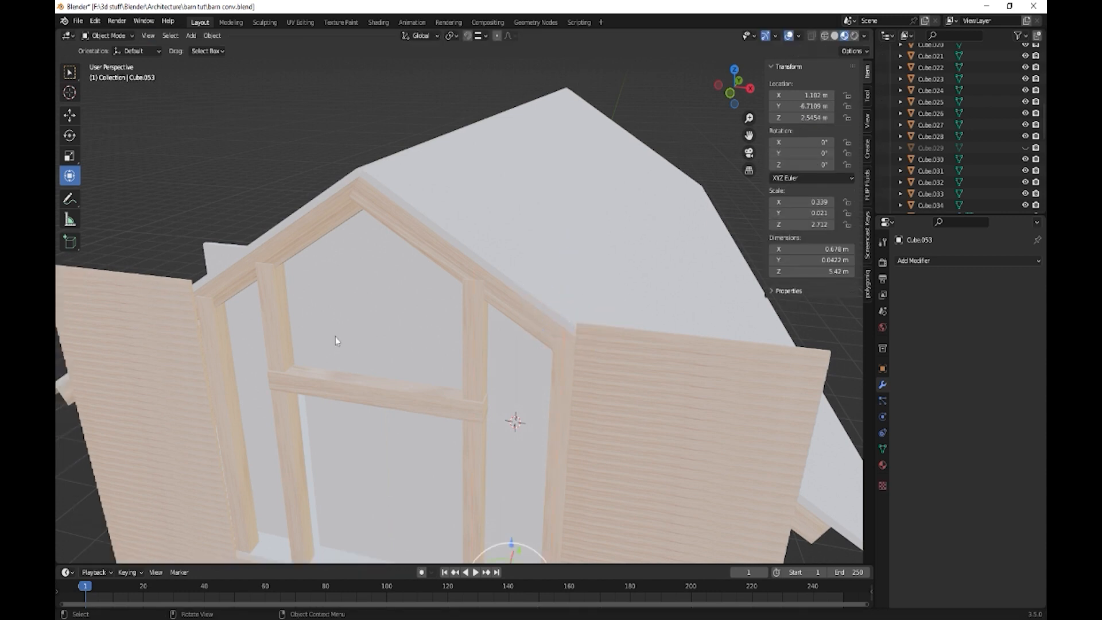
Lower the outer top edge of the infill panel on the gable's left side to a local Z of about 0.88 m.
middle_click_drag(335, 336, 382, 344)
left_click(509, 332)
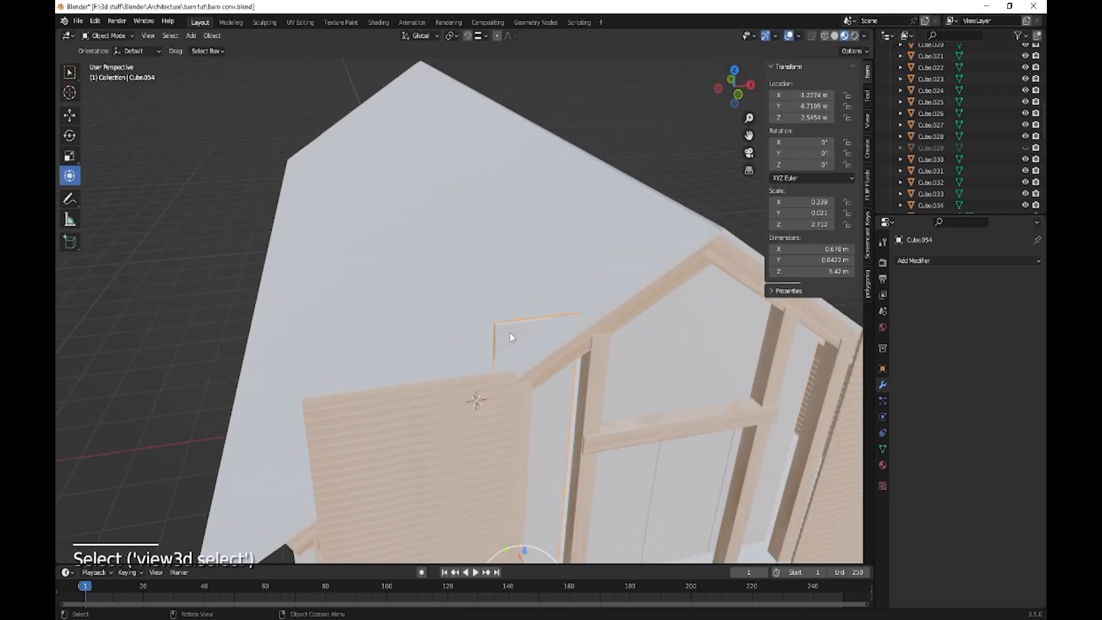
key("Tab")
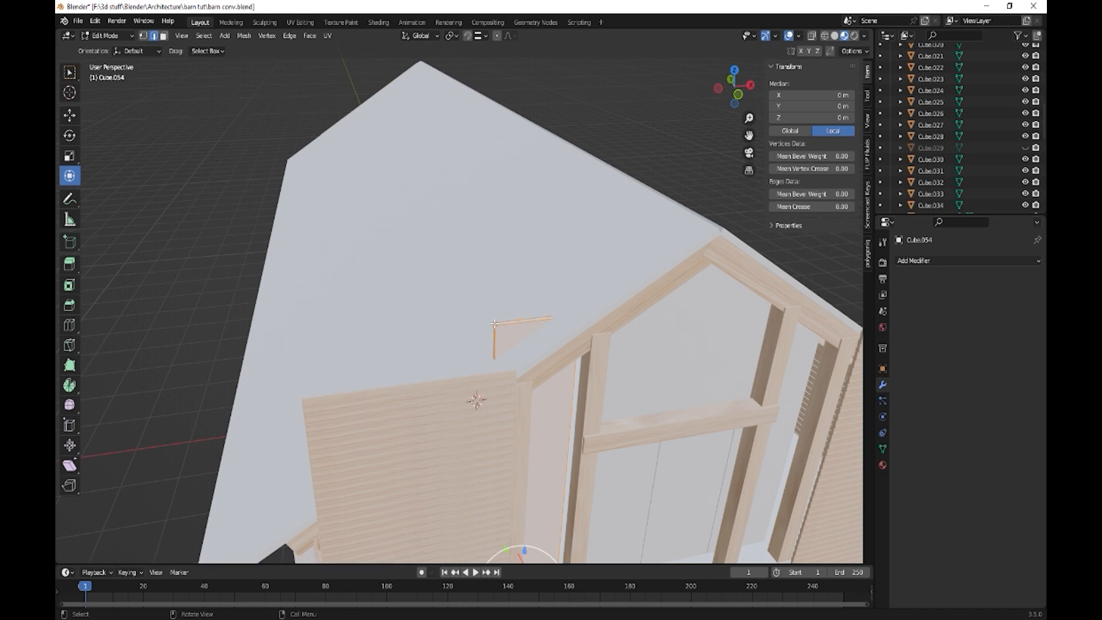
left_click(495, 323)
left_click_drag(503, 264, 504, 310)
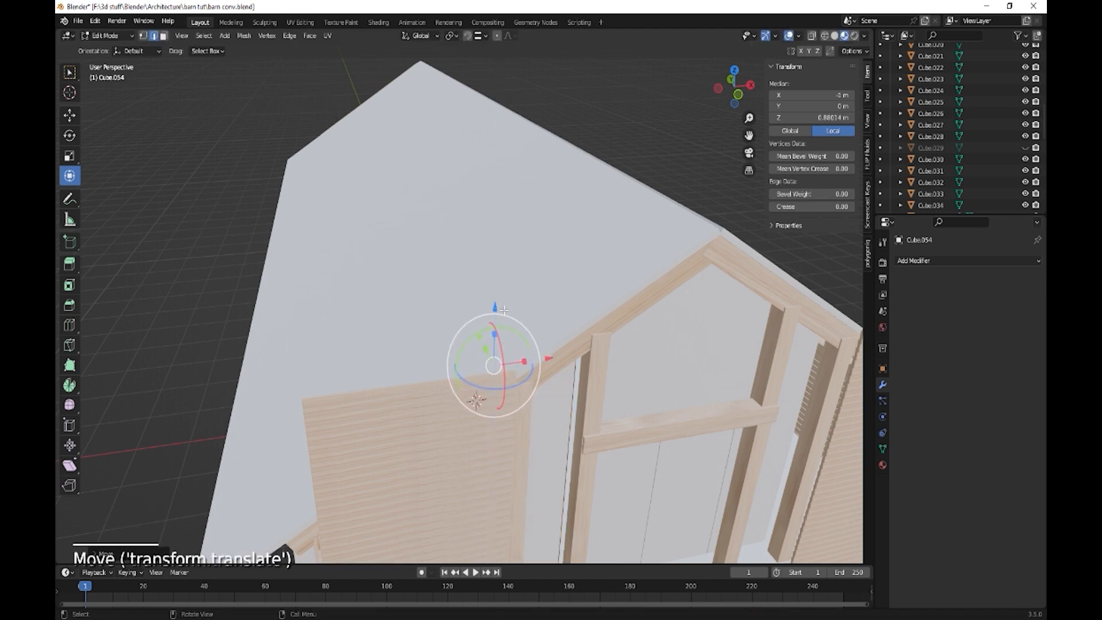
key("Tab")
Move the gable panel and both tall side infill panels forward along Y to about -6.92 m.
scroll(602, 388, "down", 3)
middle_click_drag(585, 393, 588, 383)
left_click(705, 289)
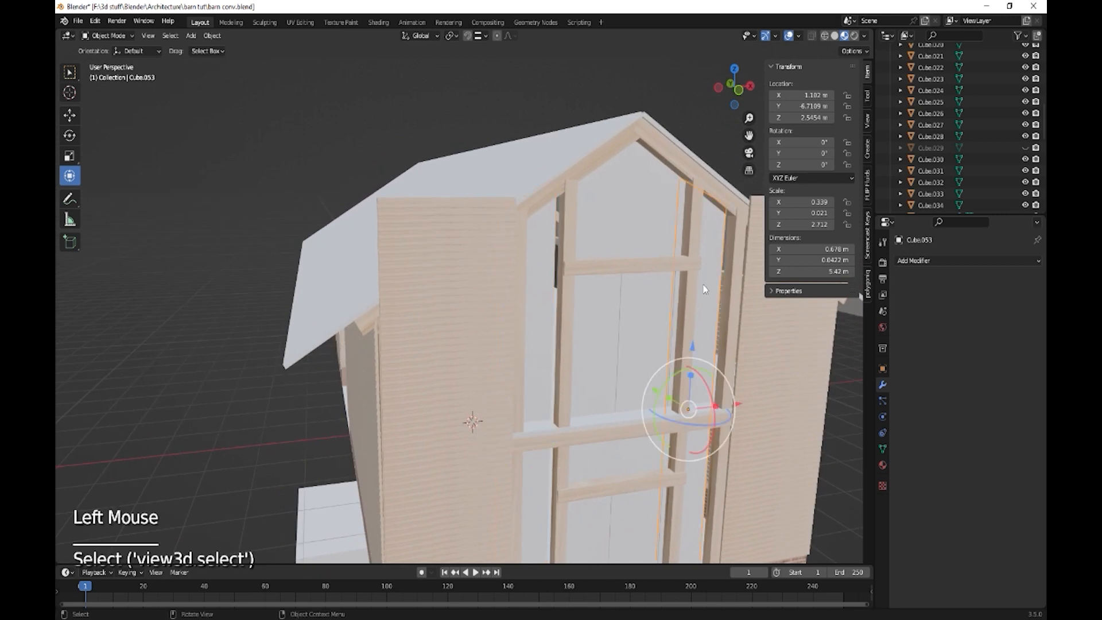
left_click(545, 273, "shift")
left_click(625, 211, "shift")
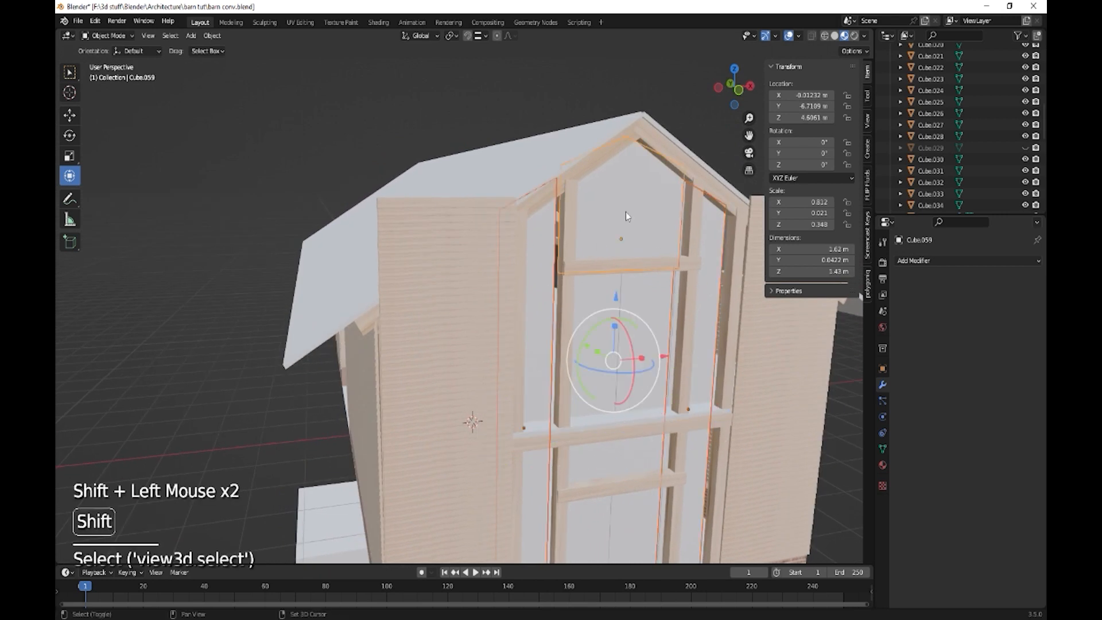
left_click(691, 251)
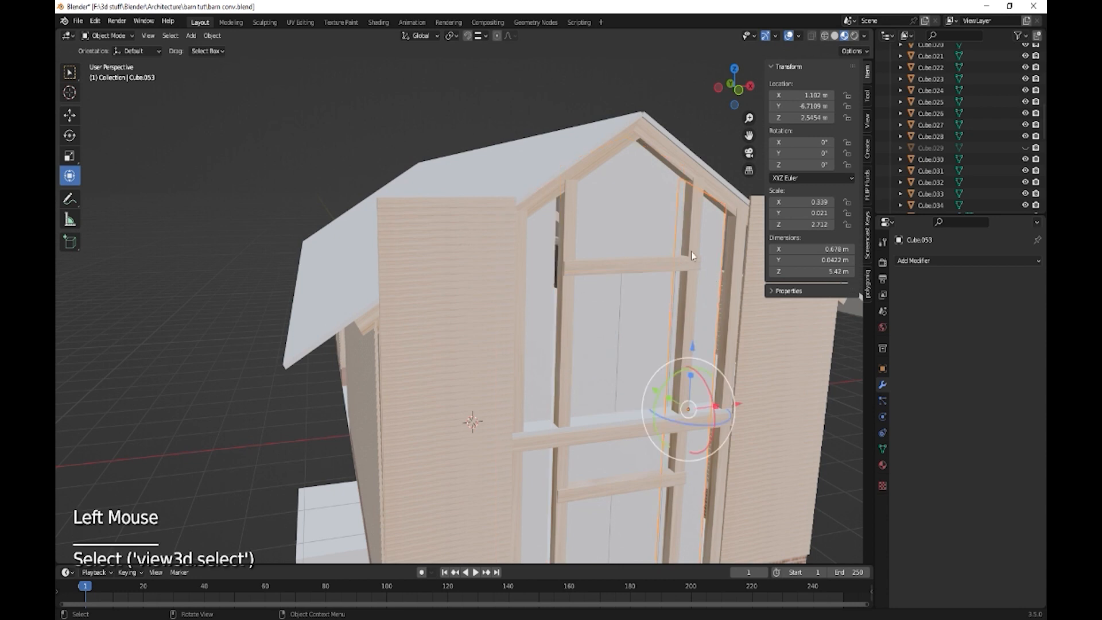
left_click(642, 213)
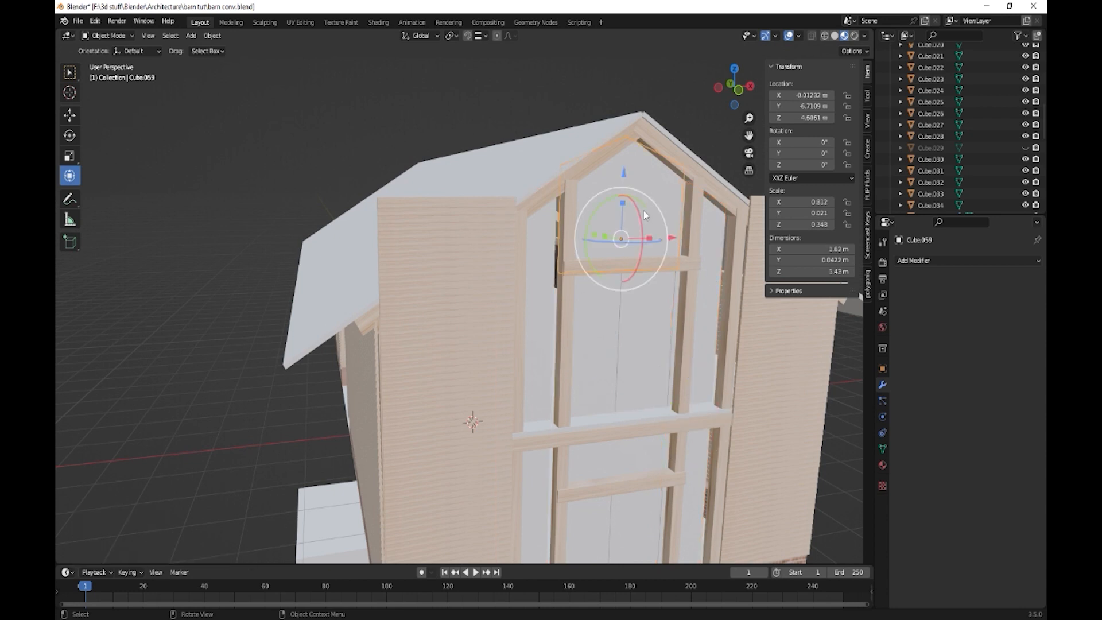
left_click(710, 247, "shift")
left_click(551, 273, "shift")
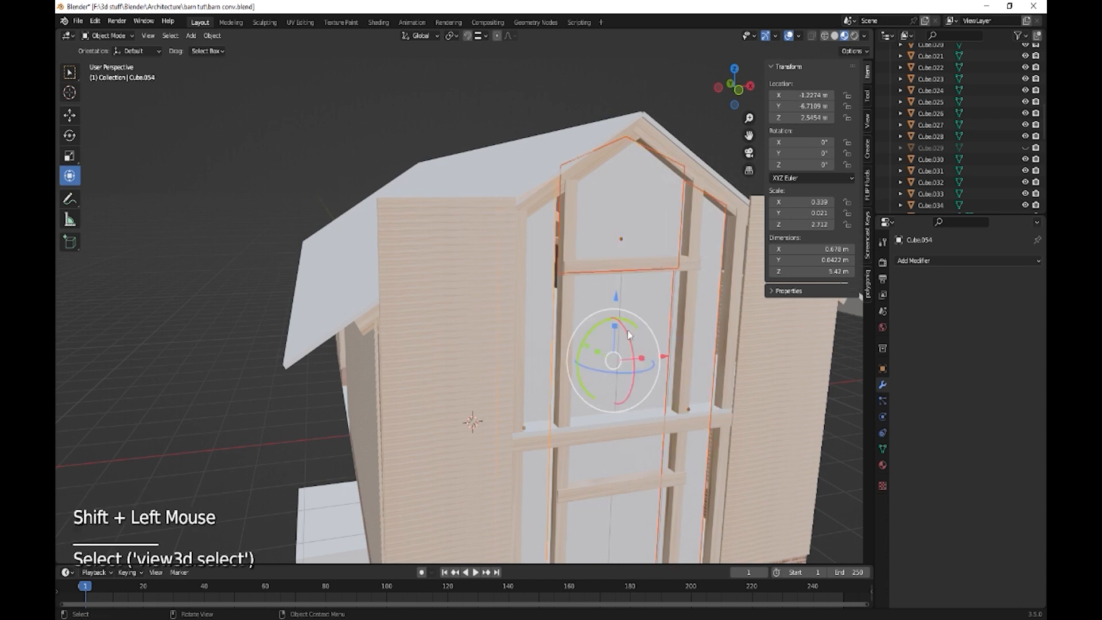
left_click_drag(588, 348, 596, 355)
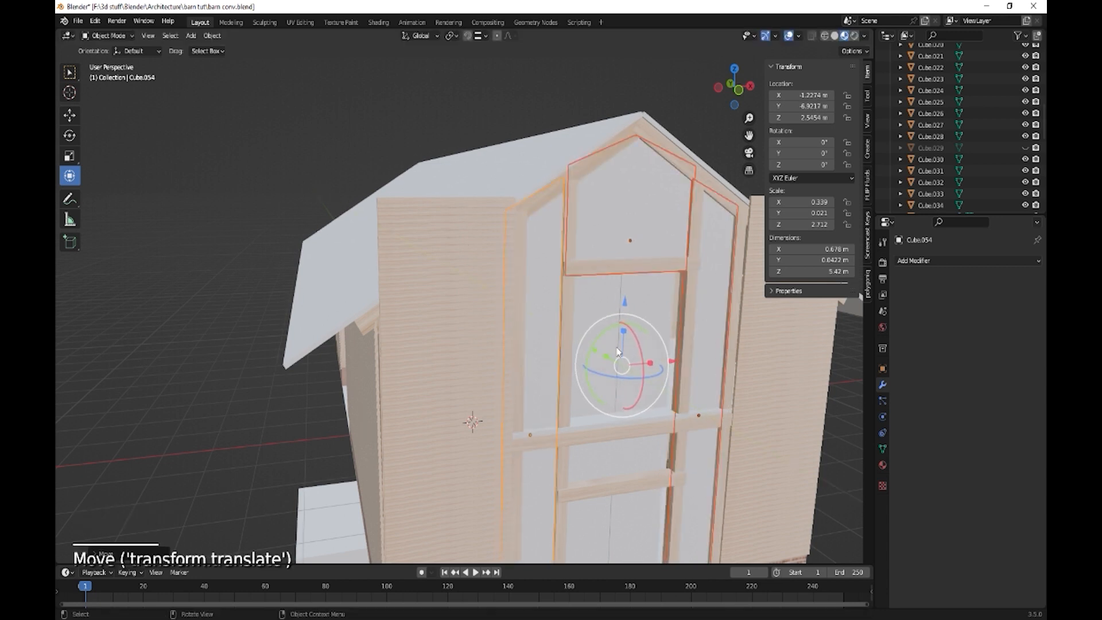
Move both upper door panels forward along Y to about -6.86 m.
left_click(648, 311)
middle_click_drag(648, 311, 674, 369)
left_click(612, 341)
left_click(590, 322, "shift")
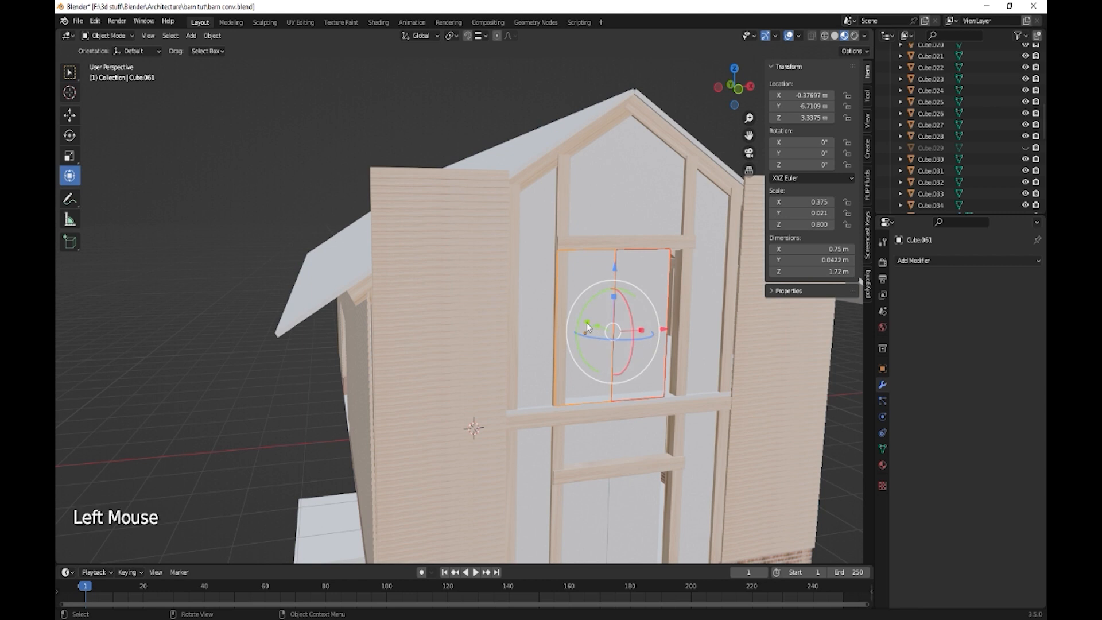
left_click_drag(587, 324, 594, 328)
Move both lower door panels and the panel above them forward along Y, placing the upper panel at about -6.91 m.
middle_click_drag(634, 432, 649, 415)
left_click(693, 430)
left_click(659, 335, "shift")
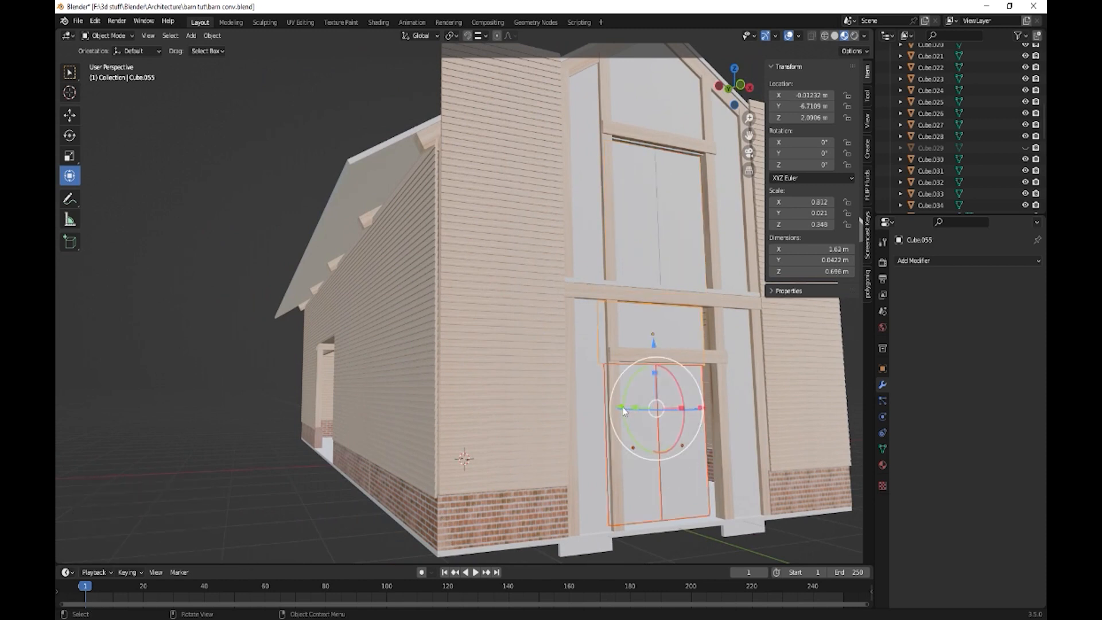
left_click_drag(623, 409, 634, 410)
left_click(192, 278)
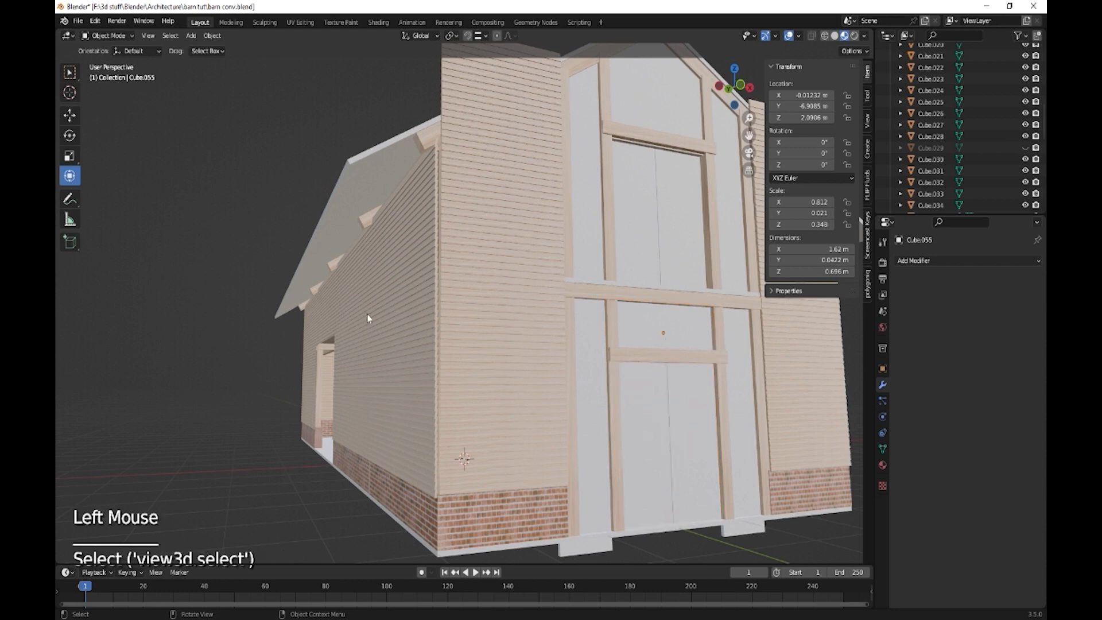
Shift both upper door panels further forward to about Y -6.89 m and raise them to about Z 3.38 m.
middle_click_drag(347, 256, 511, 175)
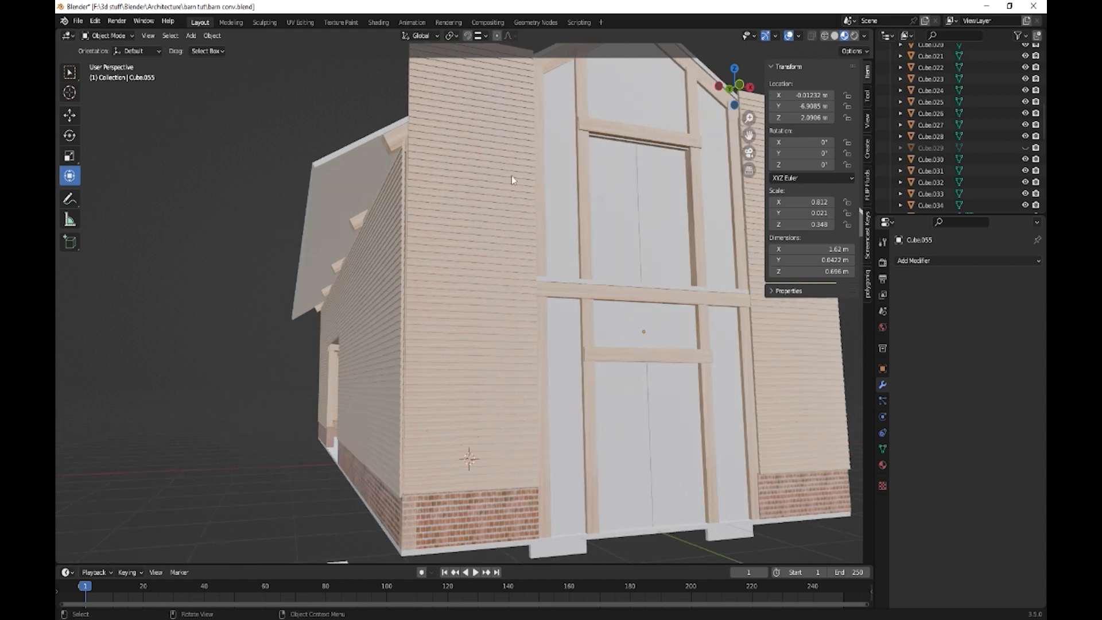
left_click(646, 182)
left_click(630, 195, "shift")
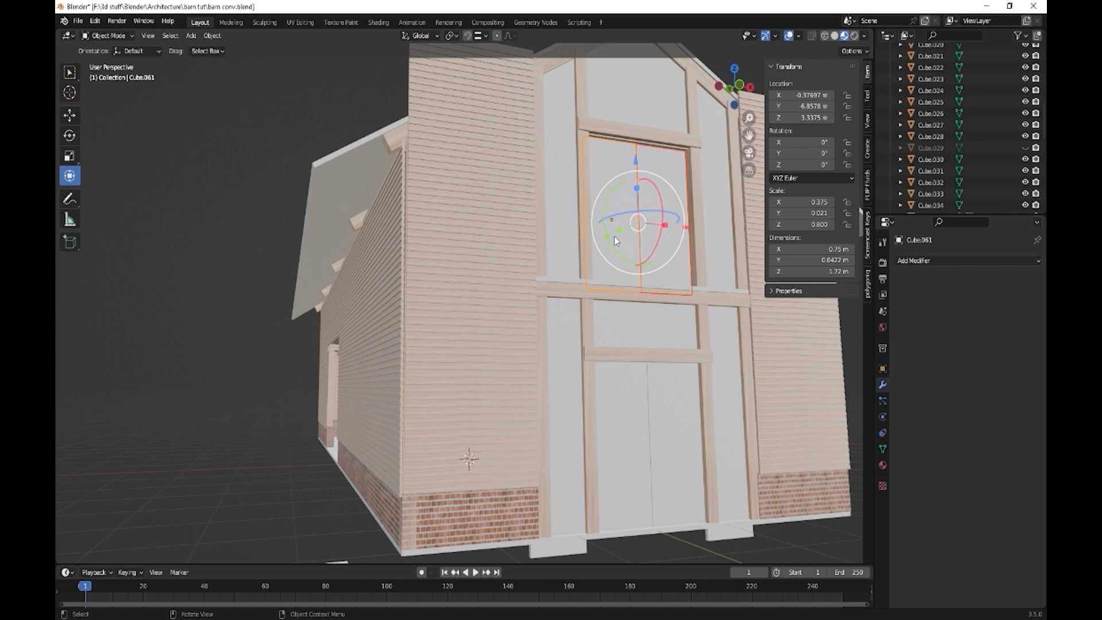
left_click_drag(607, 238, 614, 241)
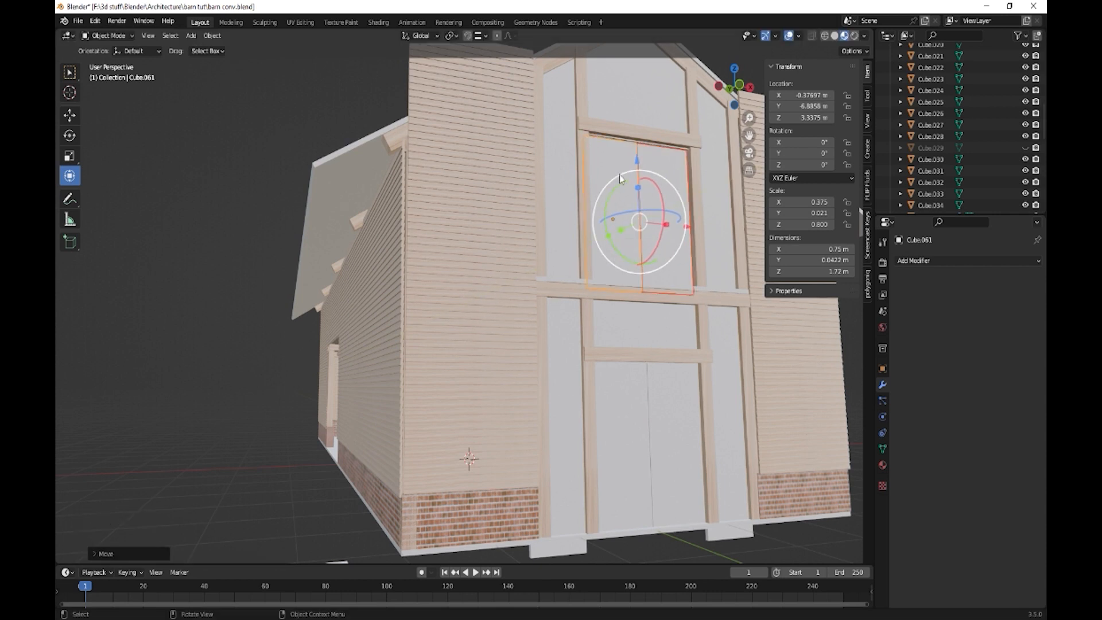
left_click_drag(636, 160, 636, 150)
left_click(295, 298)
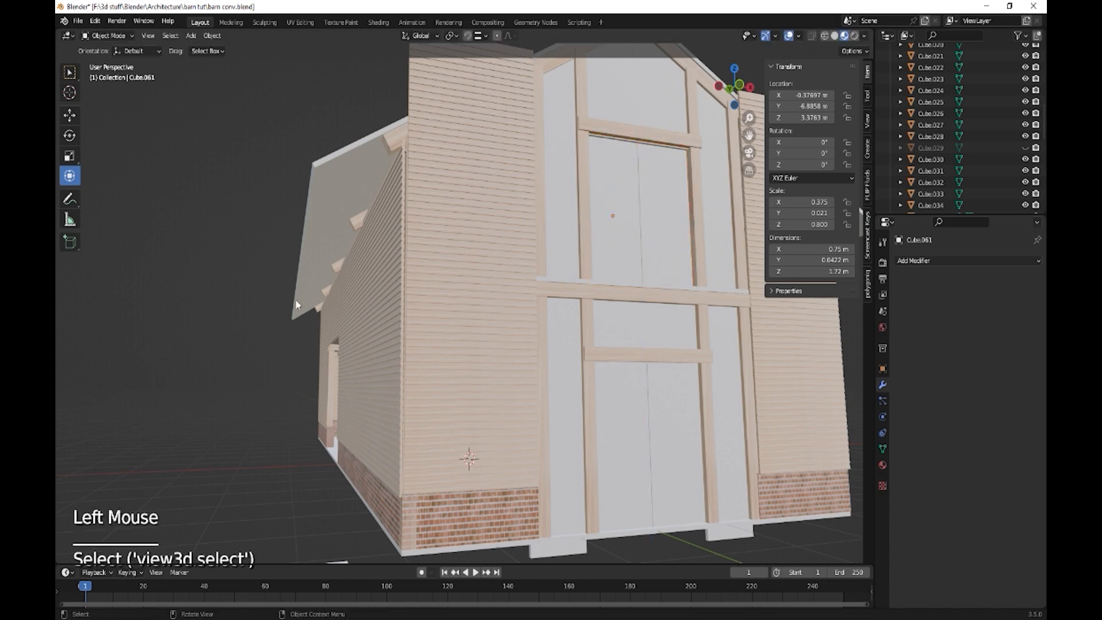
Shorten the left roof slab's overhang by moving its eave face inward along the slope using the Normal orientation.
left_click(324, 213)
middle_click_drag(324, 213, 320, 315)
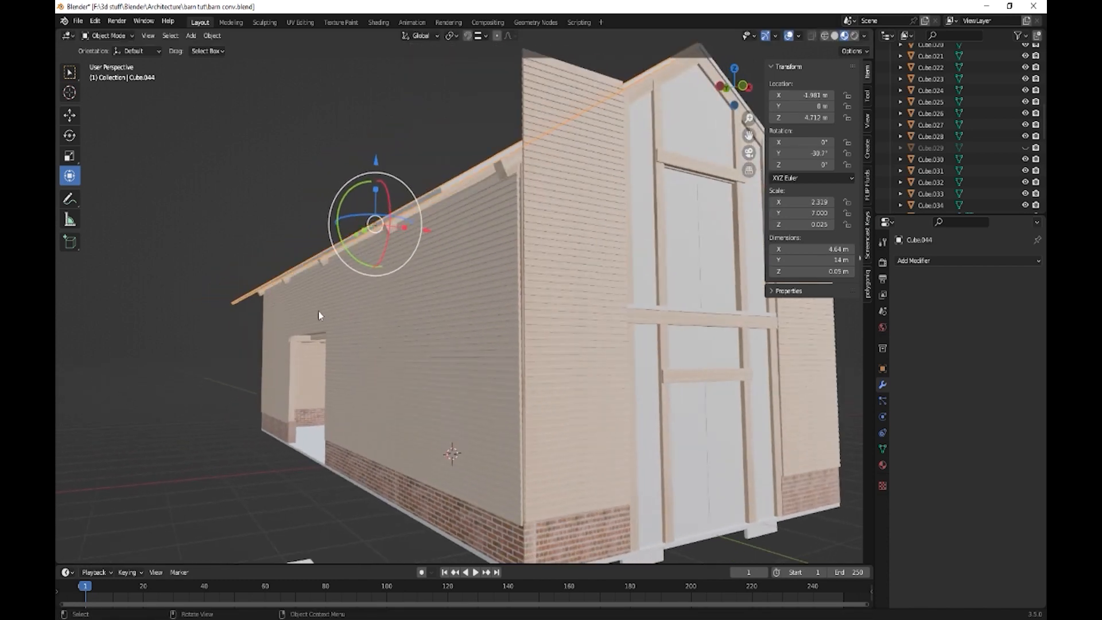
key("Tab")
left_click(424, 200)
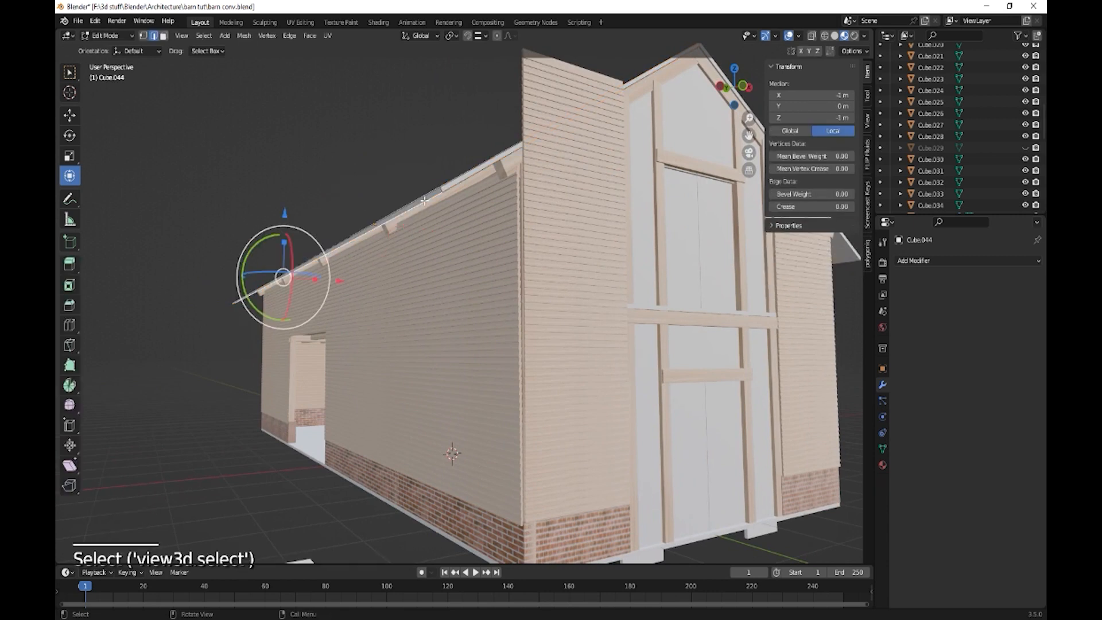
key("3")
left_click(424, 200)
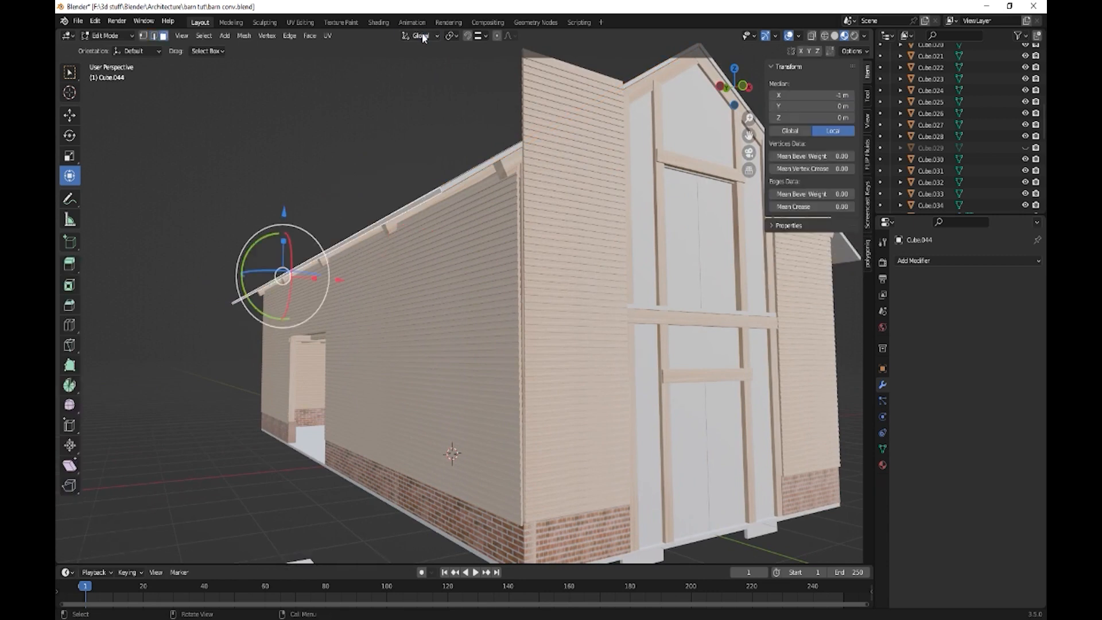
left_click(423, 37)
left_click(394, 98)
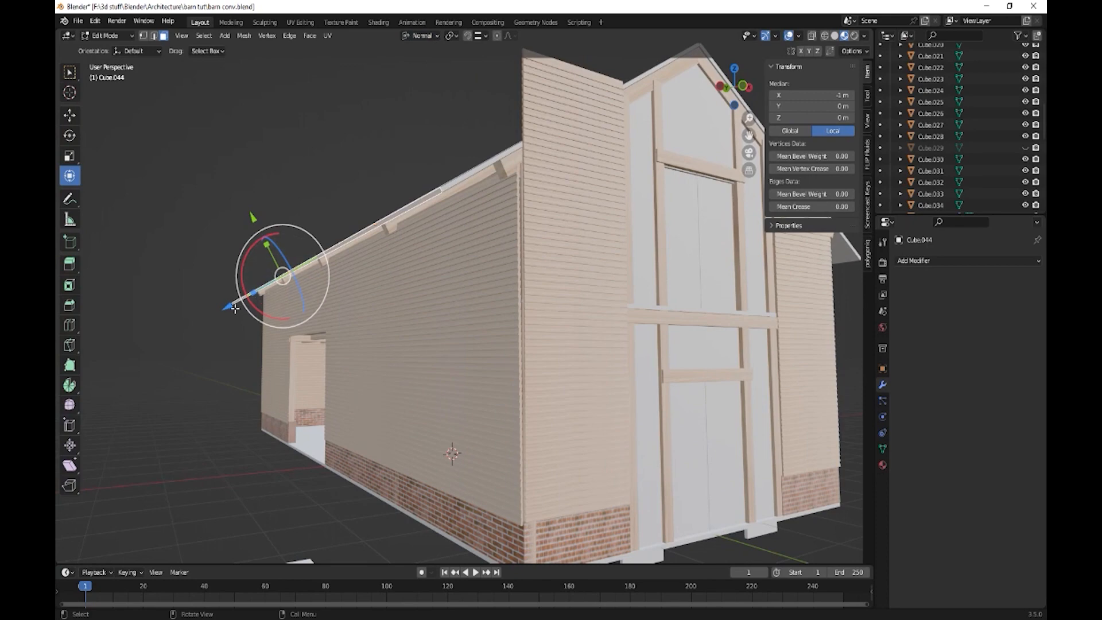
left_click_drag(234, 308, 268, 291)
middle_click_drag(267, 290, 377, 329)
key("Tab")
Shorten the right roof slab's overhang by moving its eave face inward along the slope.
left_click(462, 309)
key("Tab")
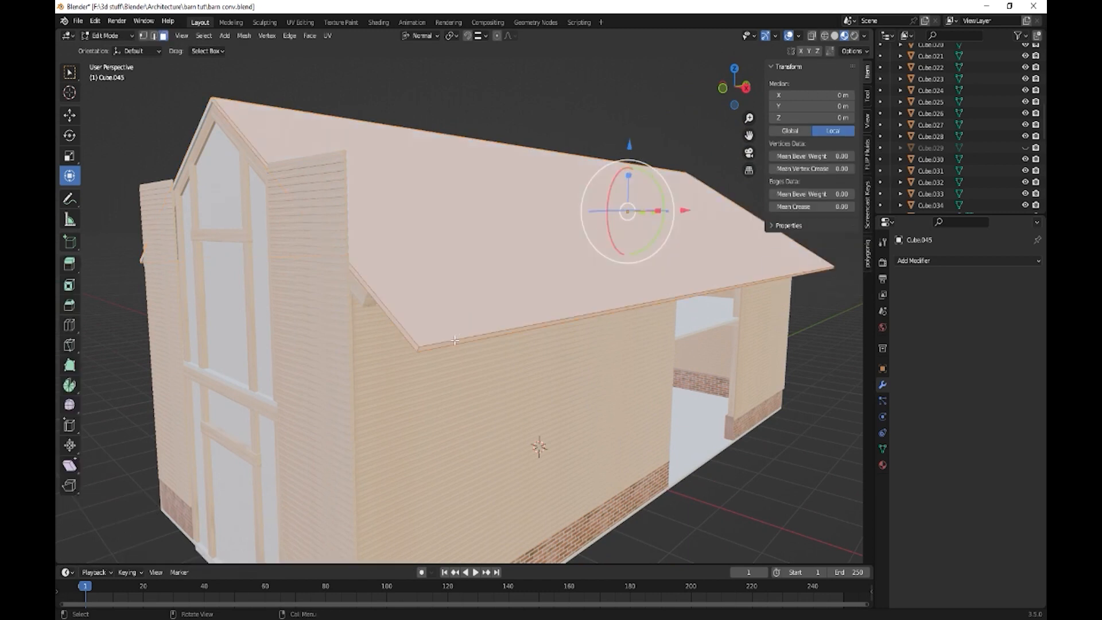
left_click(456, 340)
left_click_drag(789, 329, 752, 297)
key("Tab")
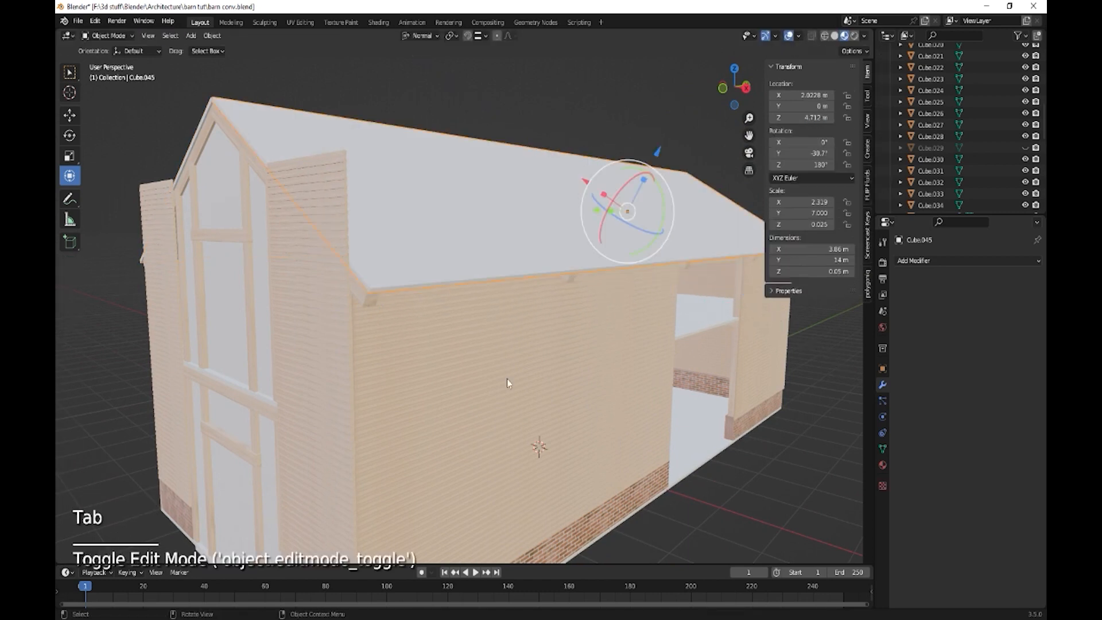
Apply the Array modifiers on the right and left front cladding panels.
middle_click_drag(507, 379, 562, 378)
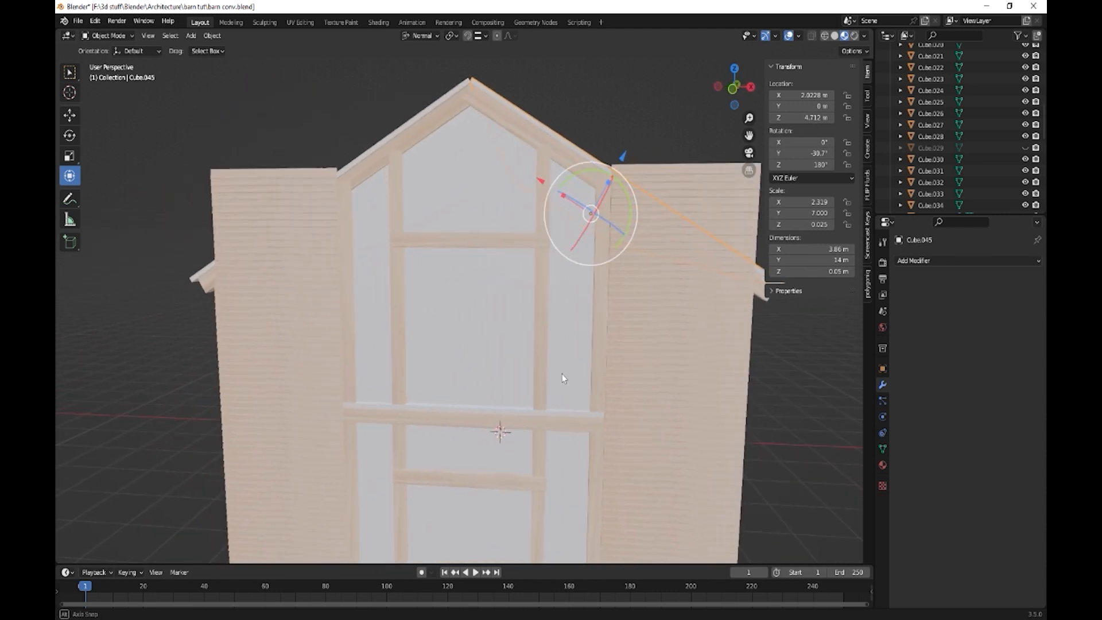
left_click(637, 311)
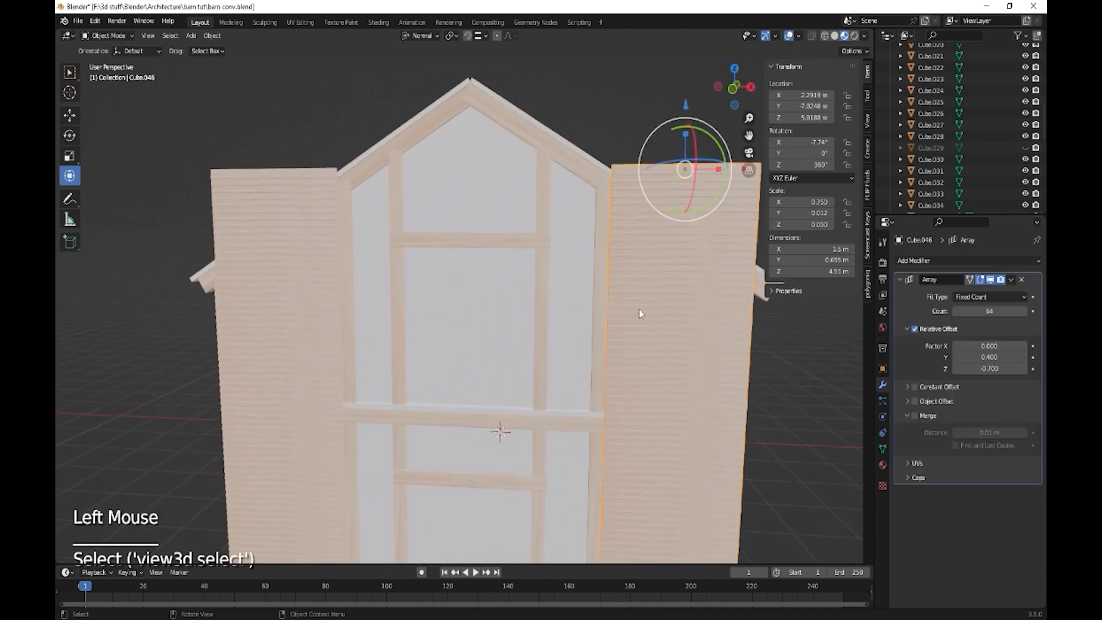
left_click(1010, 280)
left_click(986, 293)
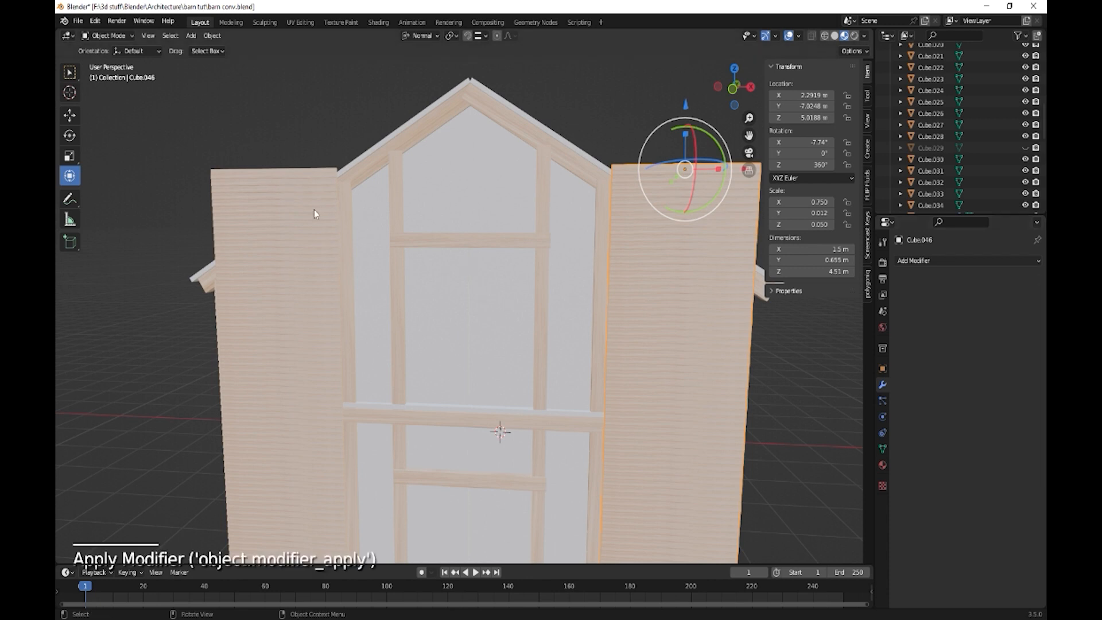
left_click(314, 209)
left_click(961, 298)
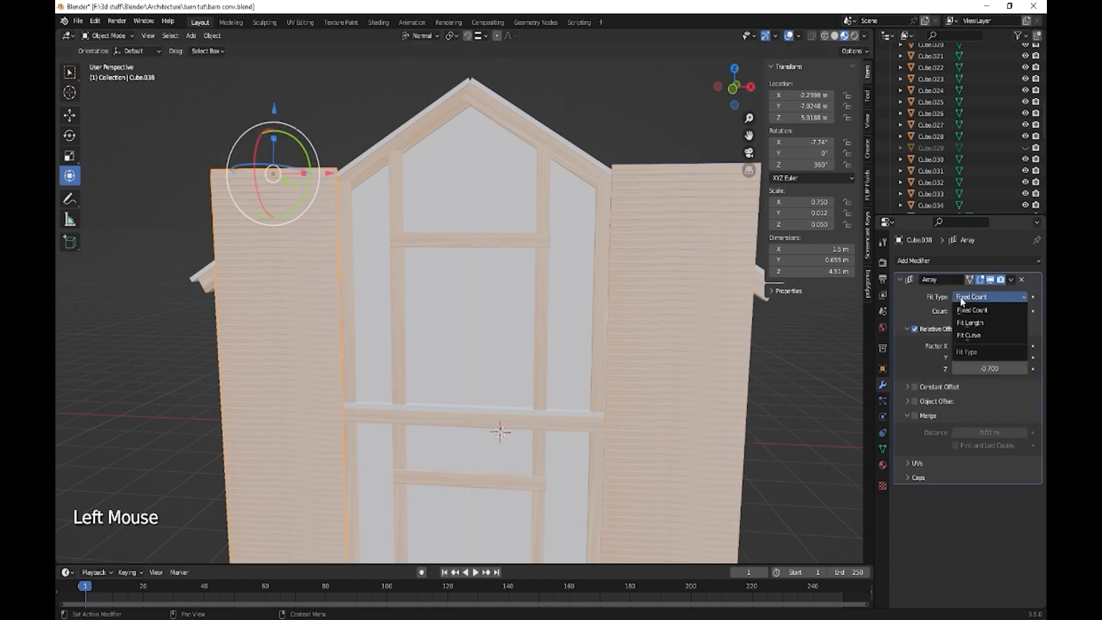
left_click(1010, 280)
left_click(985, 292)
key("Tab")
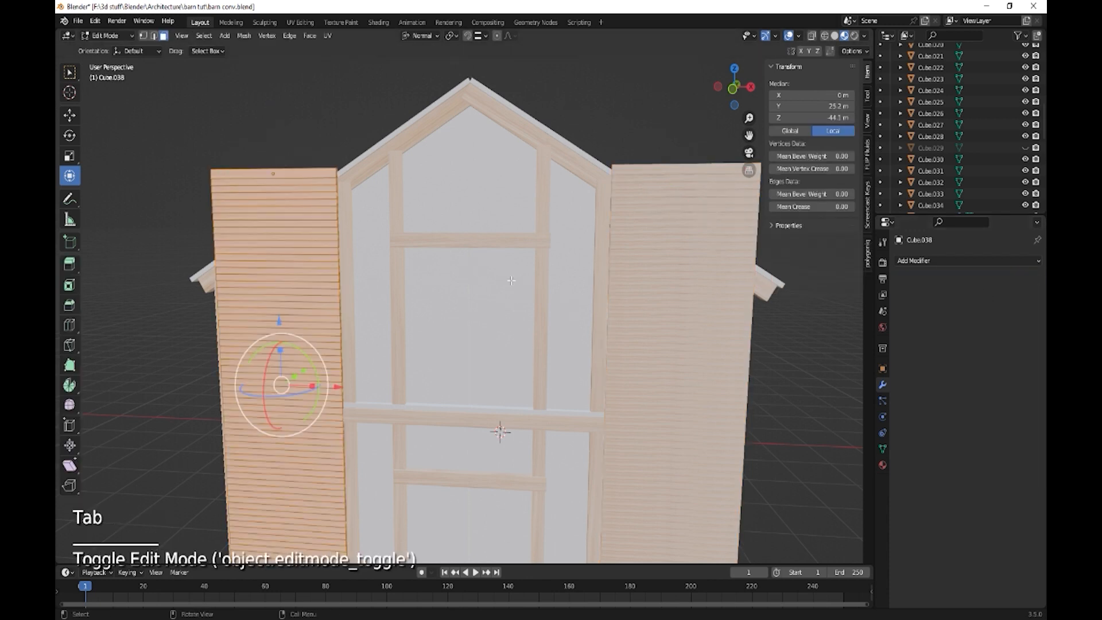
key("Tab")
Draw a block about 3.03 × 1.93 × 1.18 m on the right roof slope's front end and move it forward over the gable cladding.
middle_click_drag(526, 298, 423, 317)
left_click(70, 242)
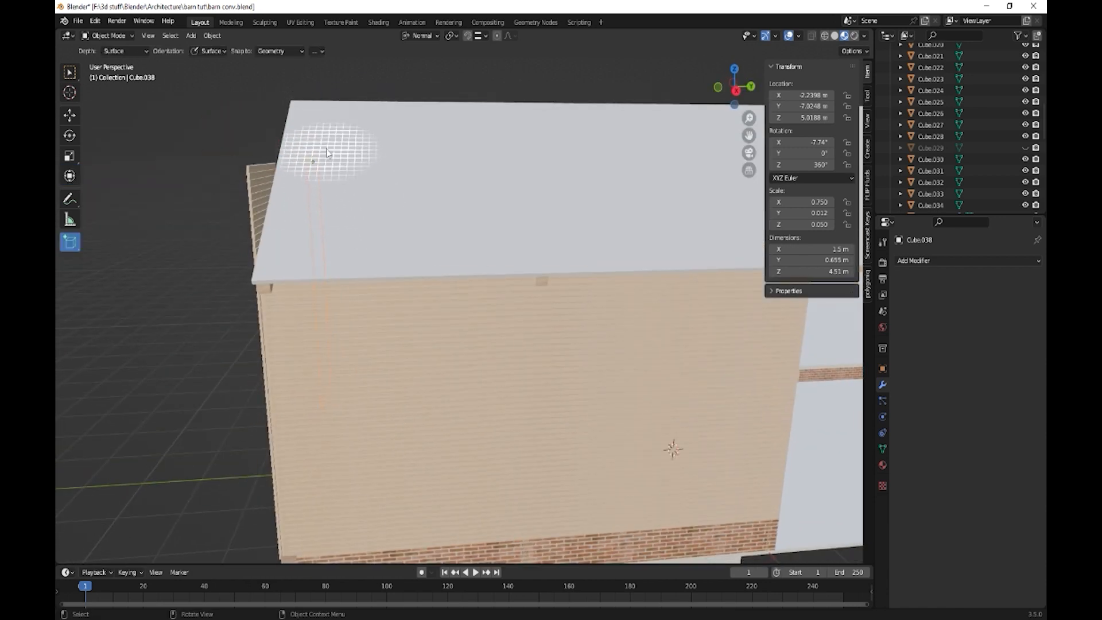
left_click_drag(295, 127, 433, 148)
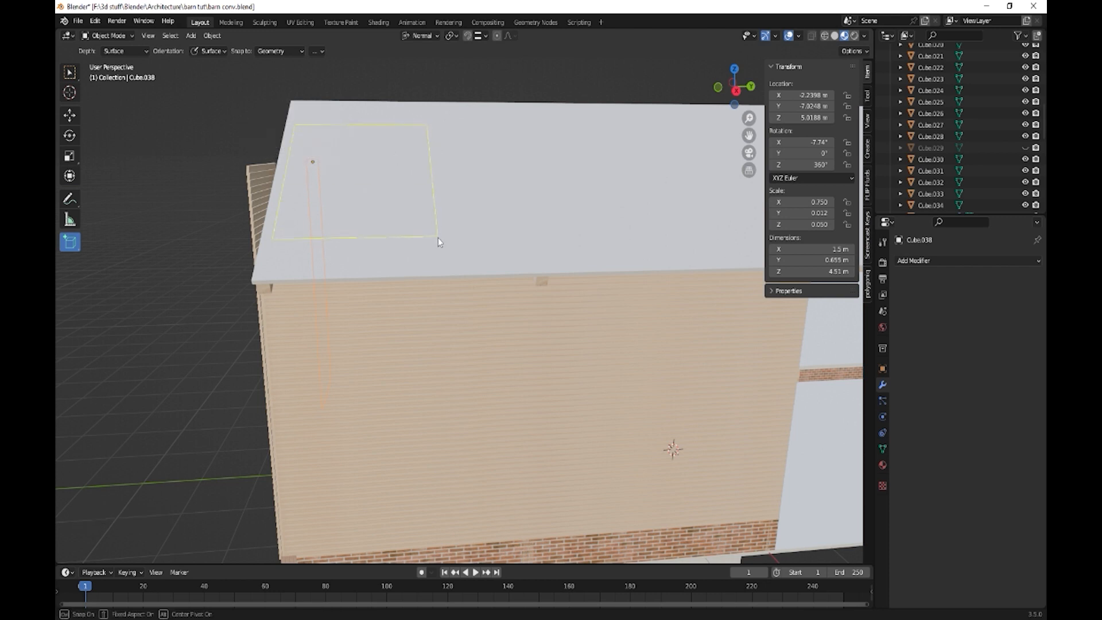
left_click_drag(435, 271, 435, 270)
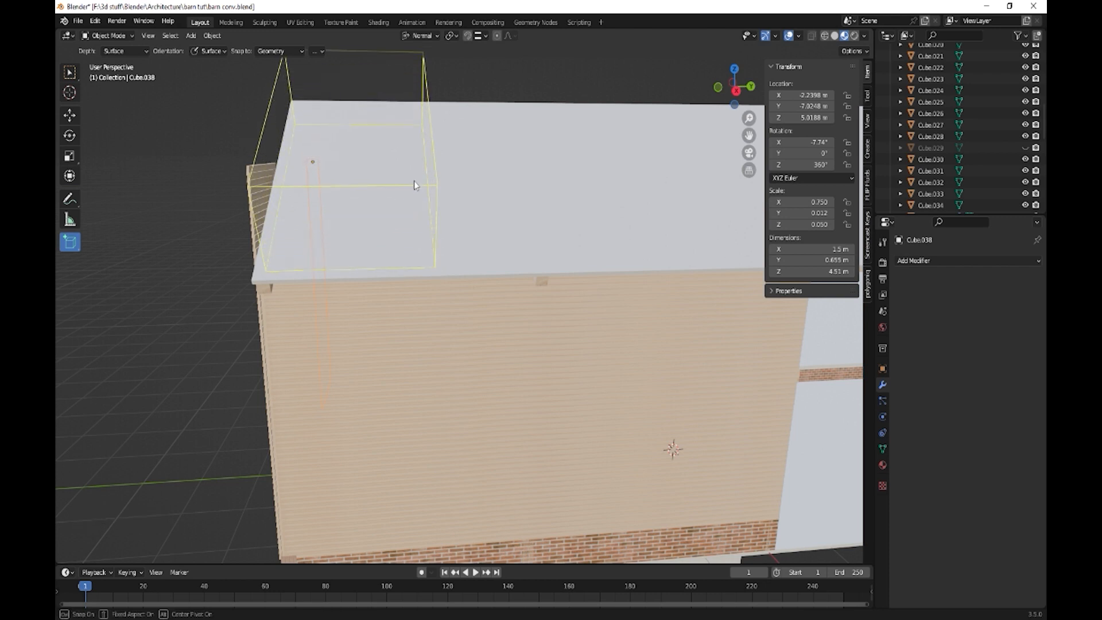
left_click(407, 172)
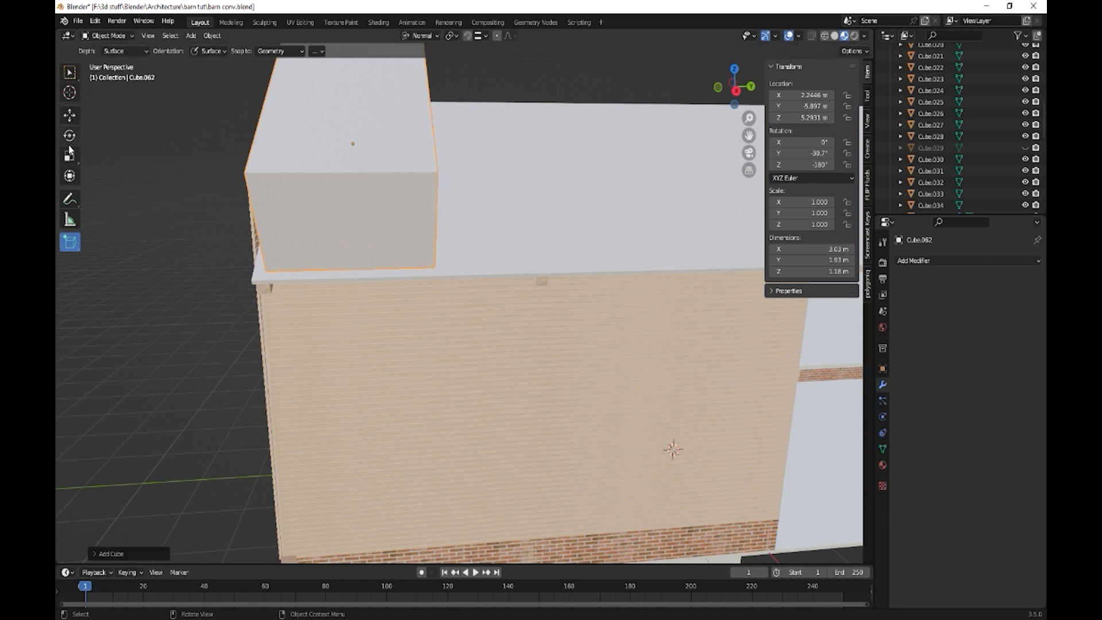
left_click(70, 177)
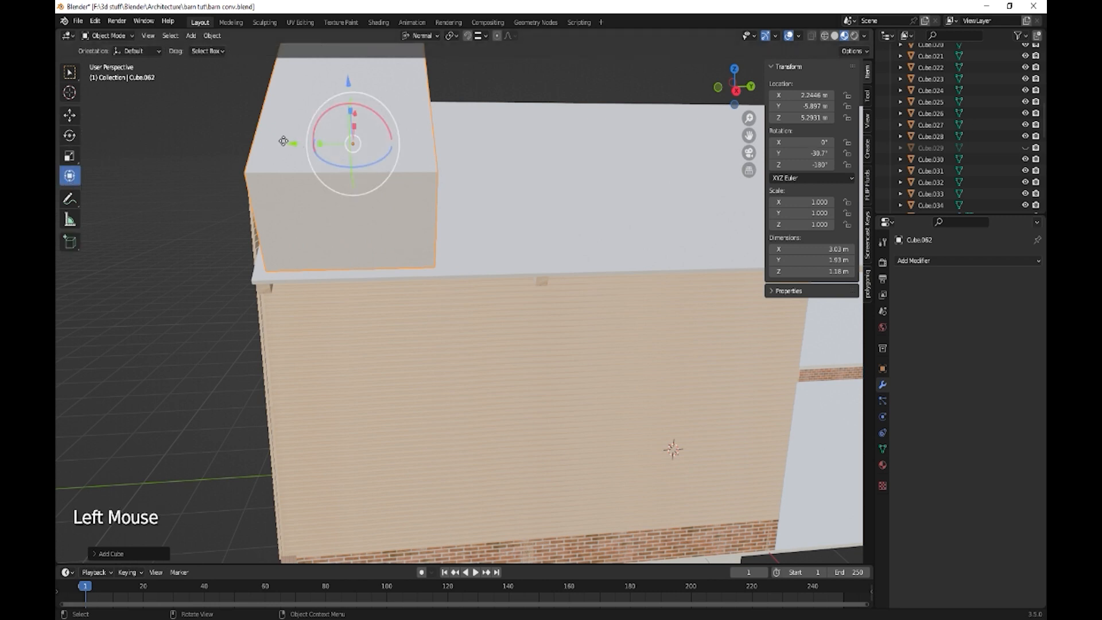
left_click_drag(283, 141, 238, 113)
Cut the right front cladding panel to the roof slope with a Difference Boolean using the block and the Fast solver, and apply it.
middle_click_drag(367, 260, 528, 256)
left_click(569, 253)
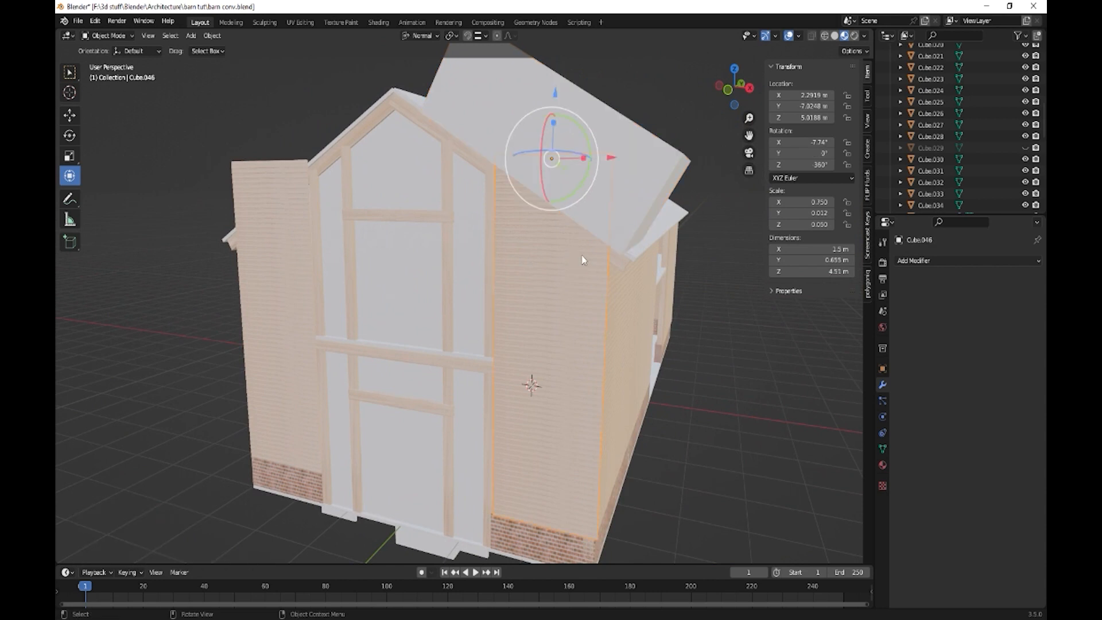
left_click(915, 261)
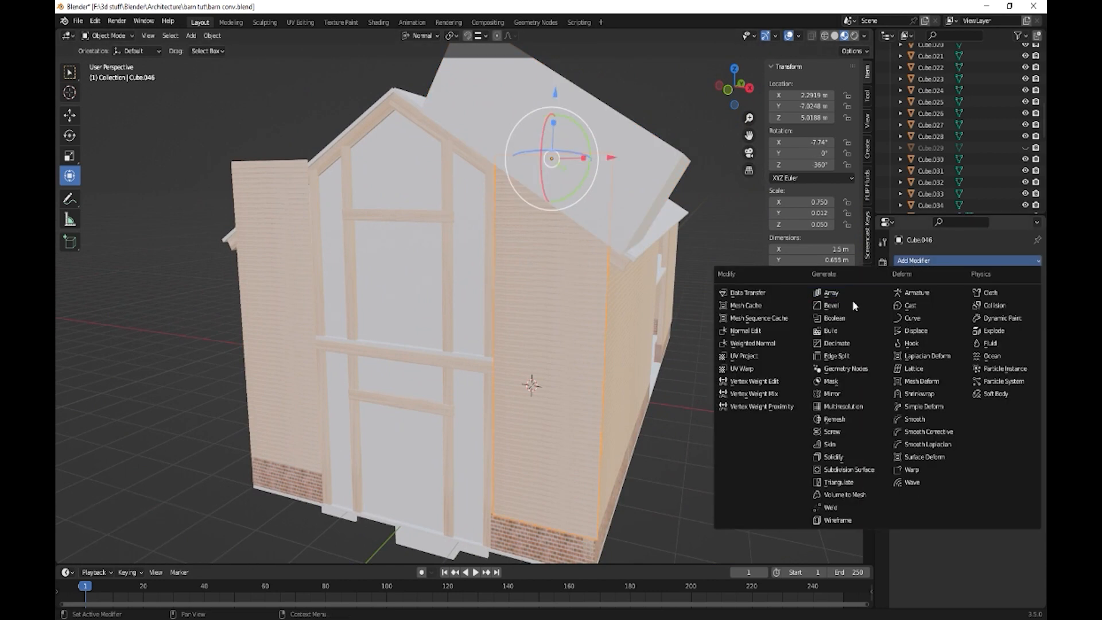
left_click(842, 318)
left_click(1019, 324)
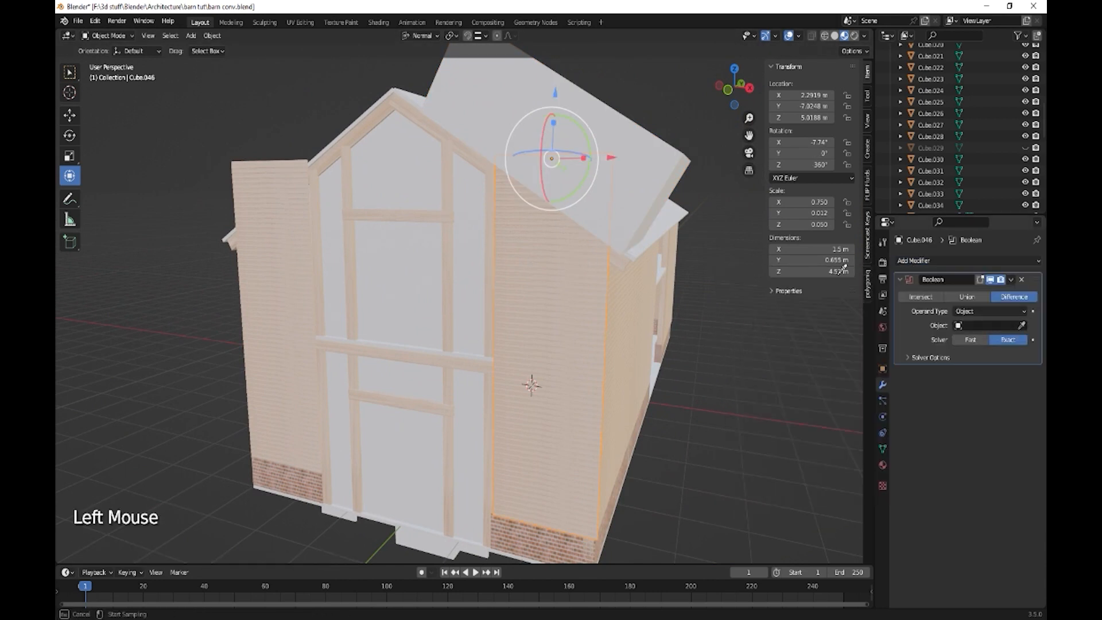
left_click(682, 168)
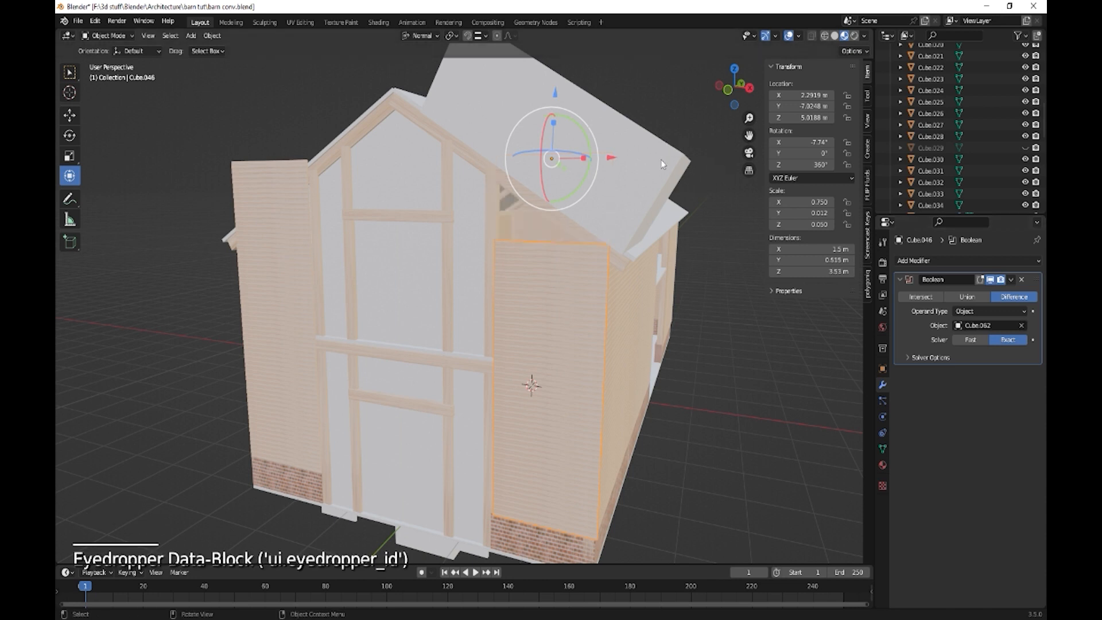
left_click(970, 340)
left_click(1011, 280)
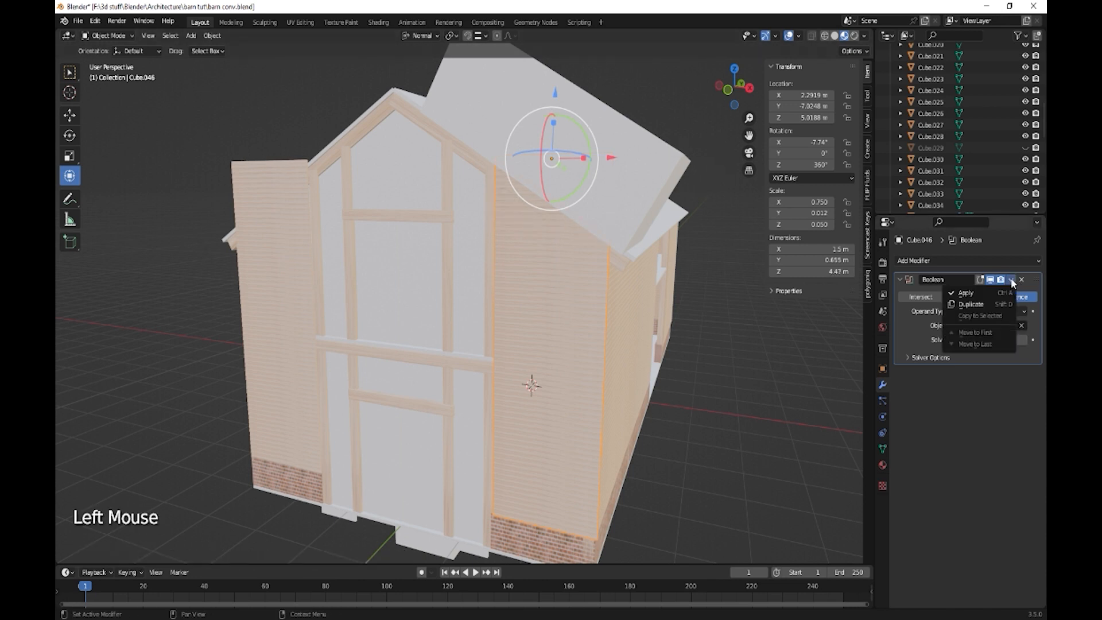
left_click(969, 295)
Delete the cutter block above the right roof slope.
middle_click_drag(678, 264, 662, 278)
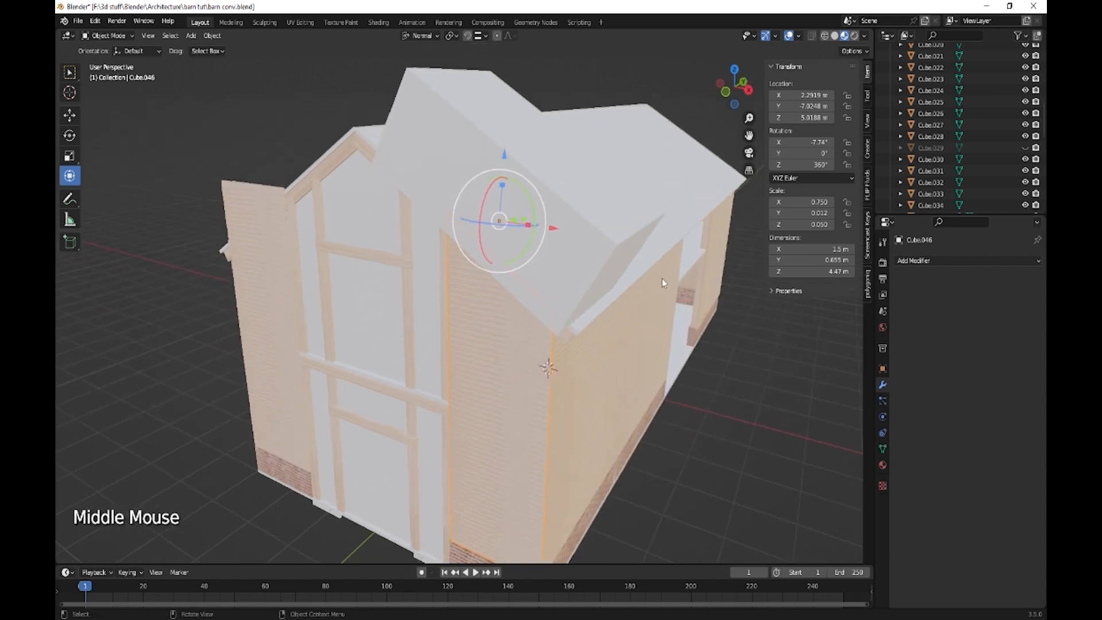
left_click(598, 203)
key("Delete")
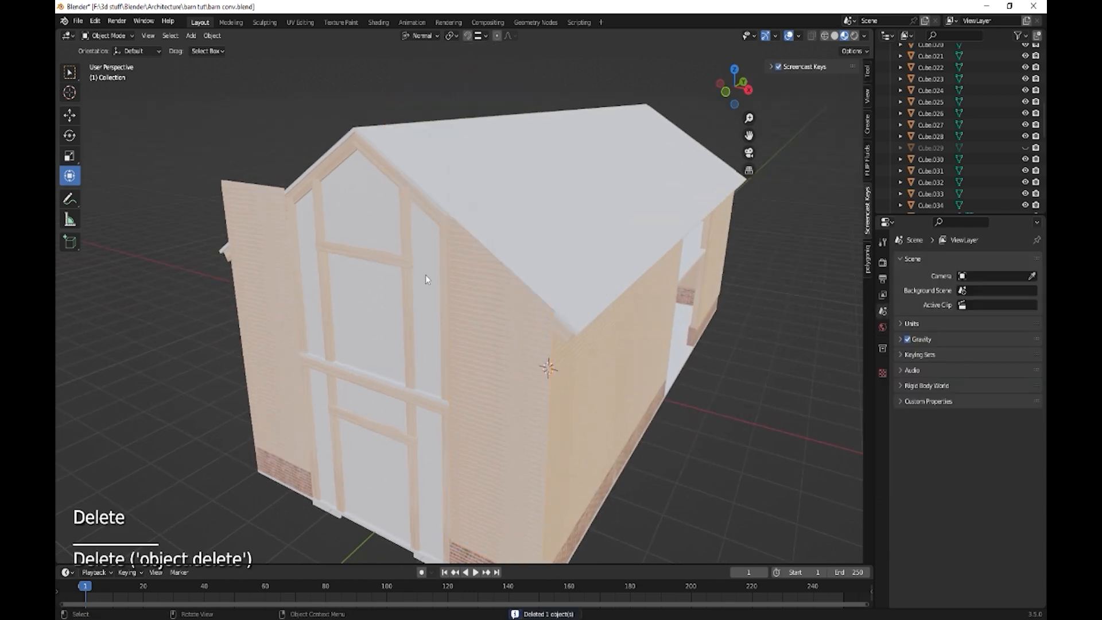
Draw a block about 3.28 × 2.47 × 1.91 m on the left roof slope and move it forward along Y to about -6.04 m.
middle_click_drag(426, 275, 136, 204)
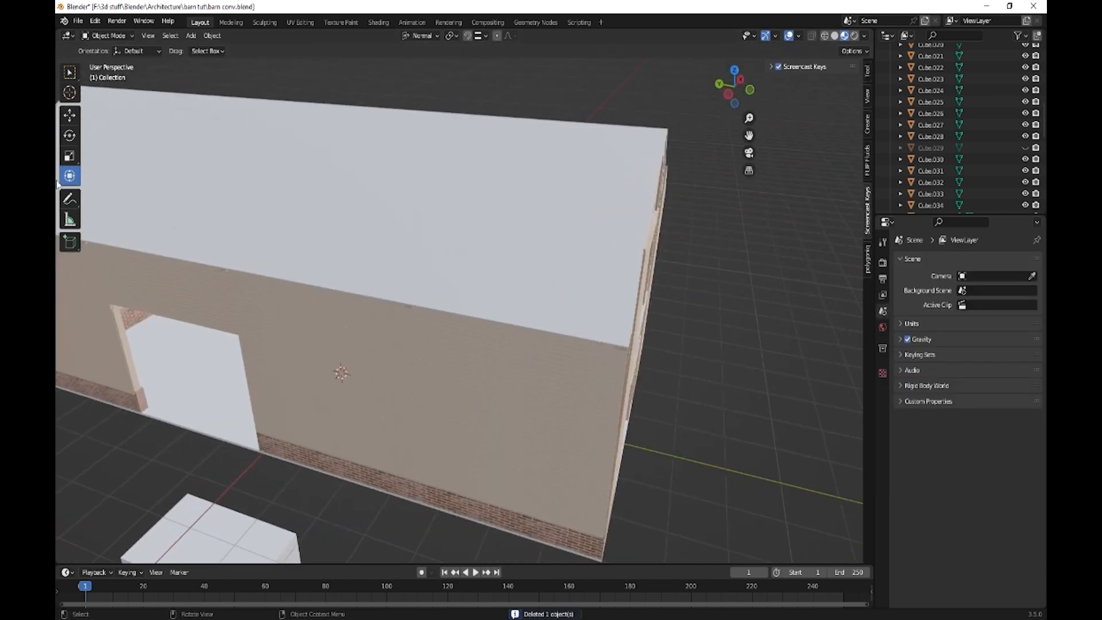
left_click(69, 242)
left_click_drag(480, 138, 476, 185)
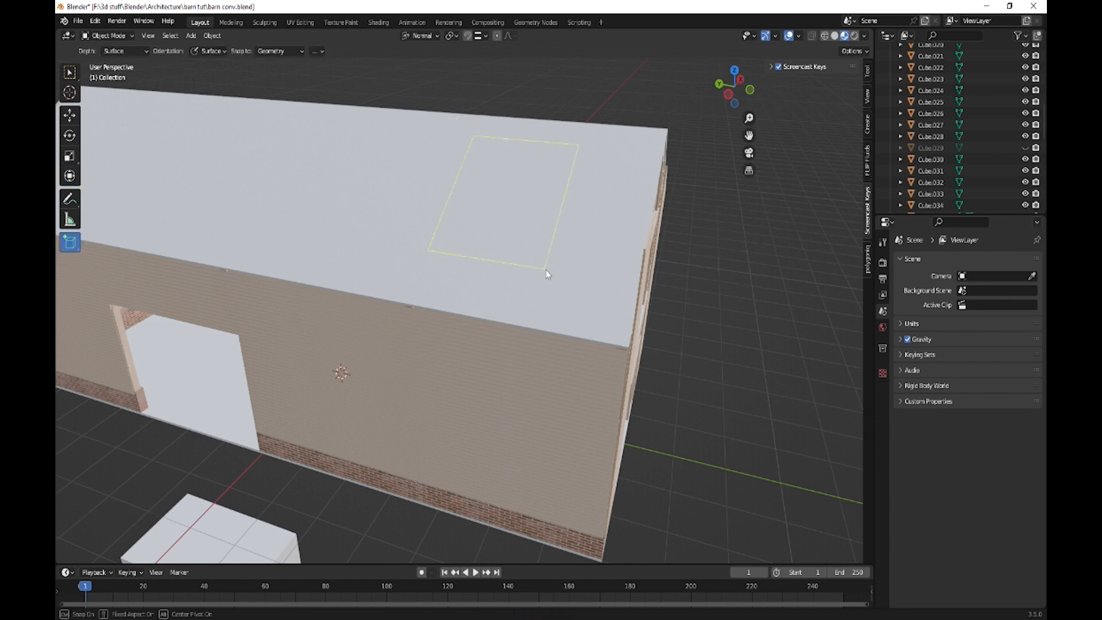
left_click_drag(570, 329, 570, 329)
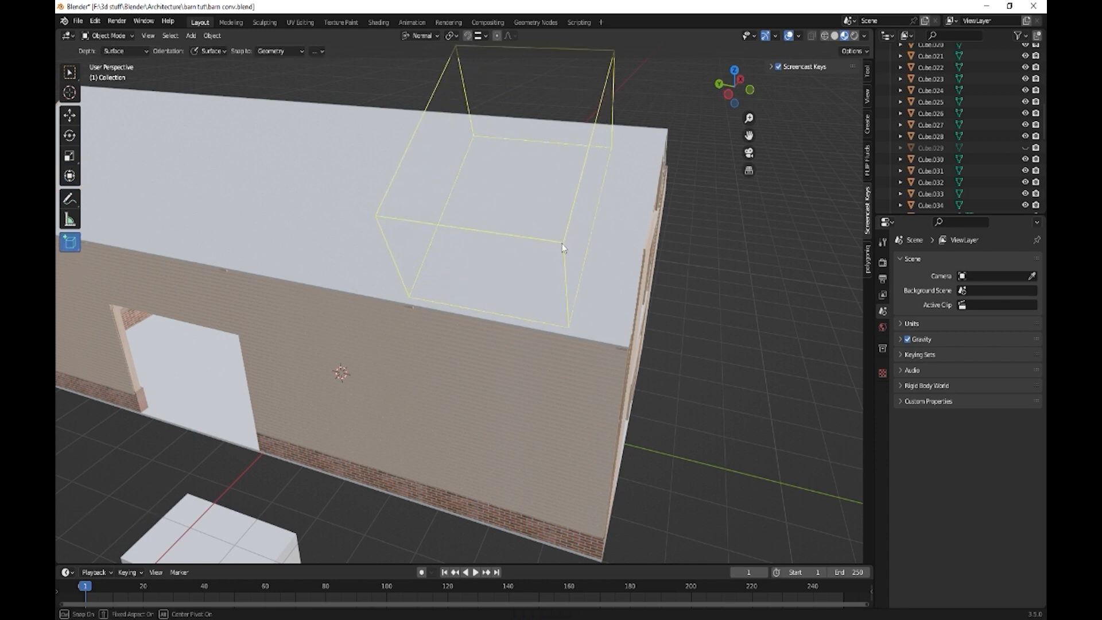
left_click(517, 197)
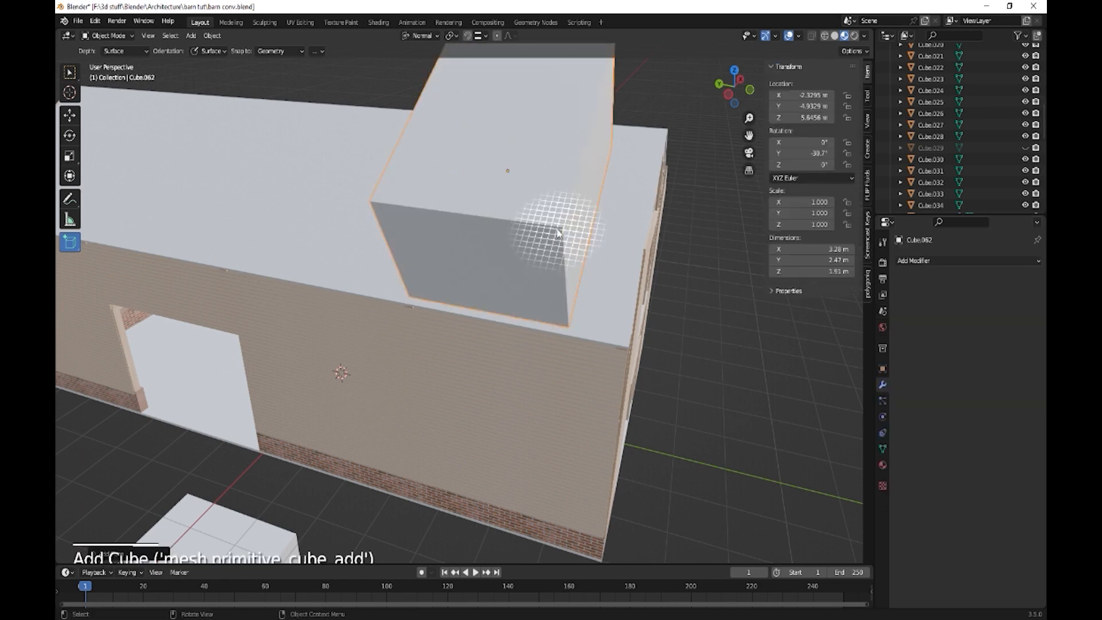
left_click(69, 176)
left_click_drag(459, 166, 522, 172)
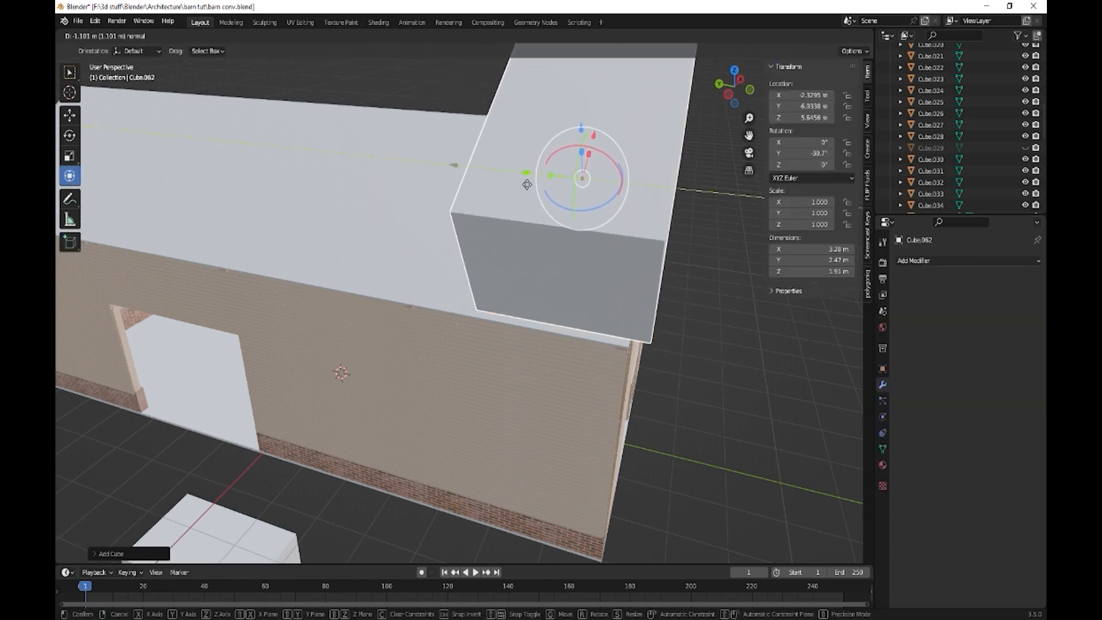
Trim the left front cladding panel to the roof slope with a Difference Boolean using the new block and the Fast solver, and apply it.
middle_click_drag(597, 321, 549, 340)
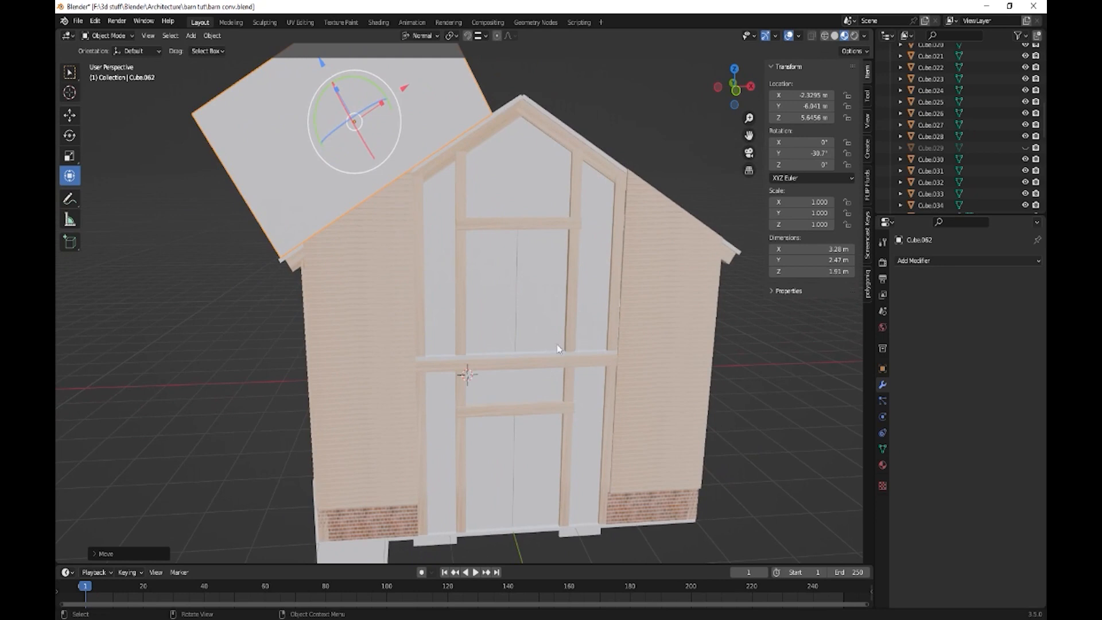
left_click(363, 323)
left_click(903, 261)
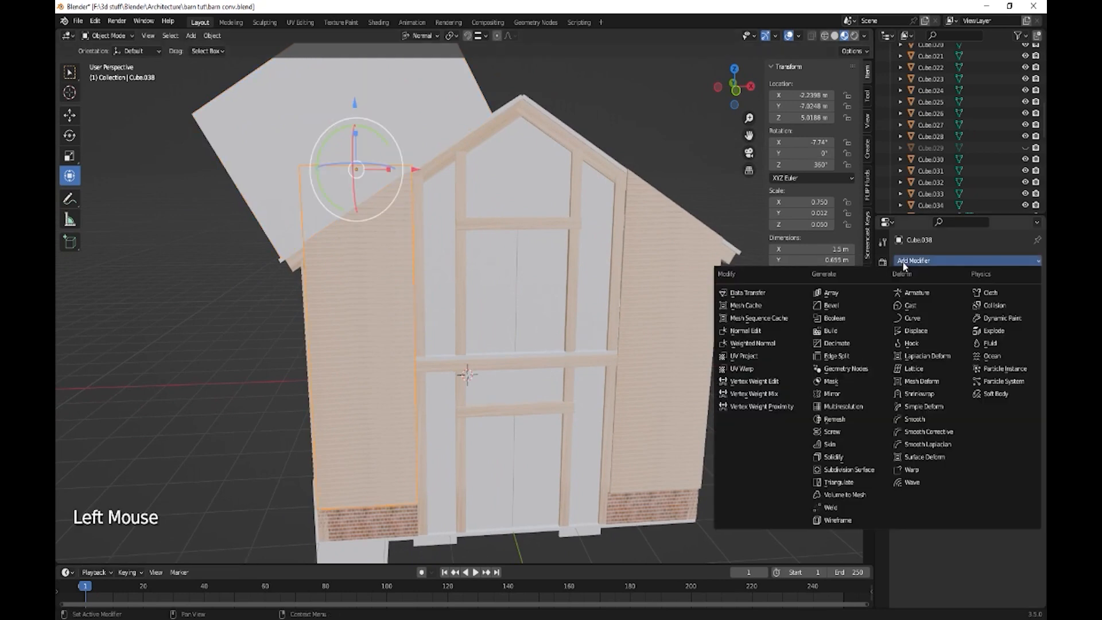
left_click(849, 318)
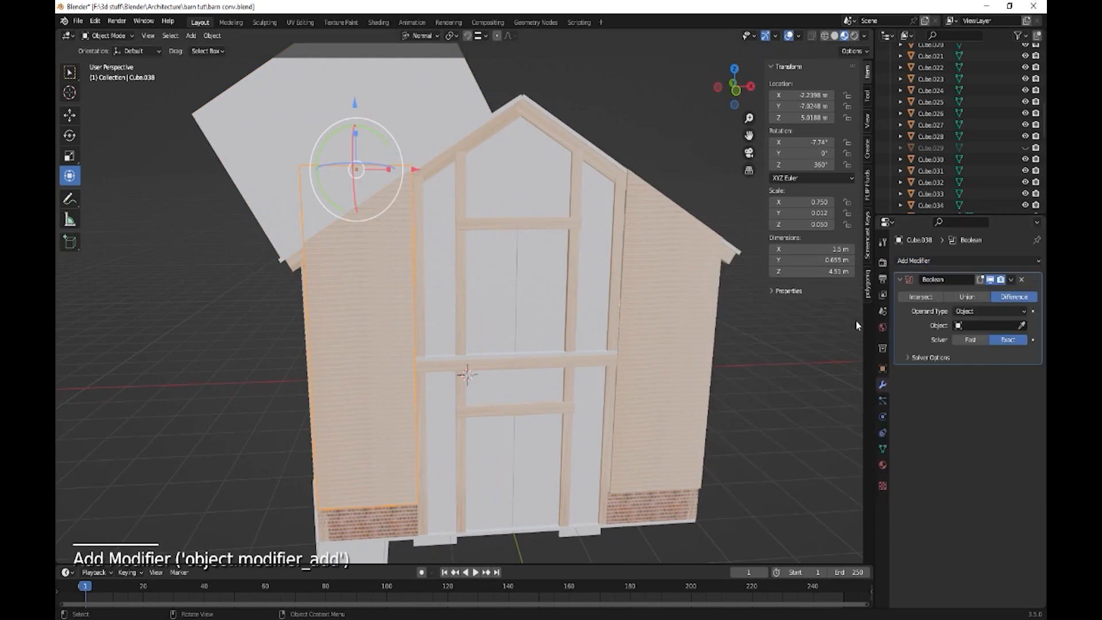
left_click(1022, 326)
left_click(337, 98)
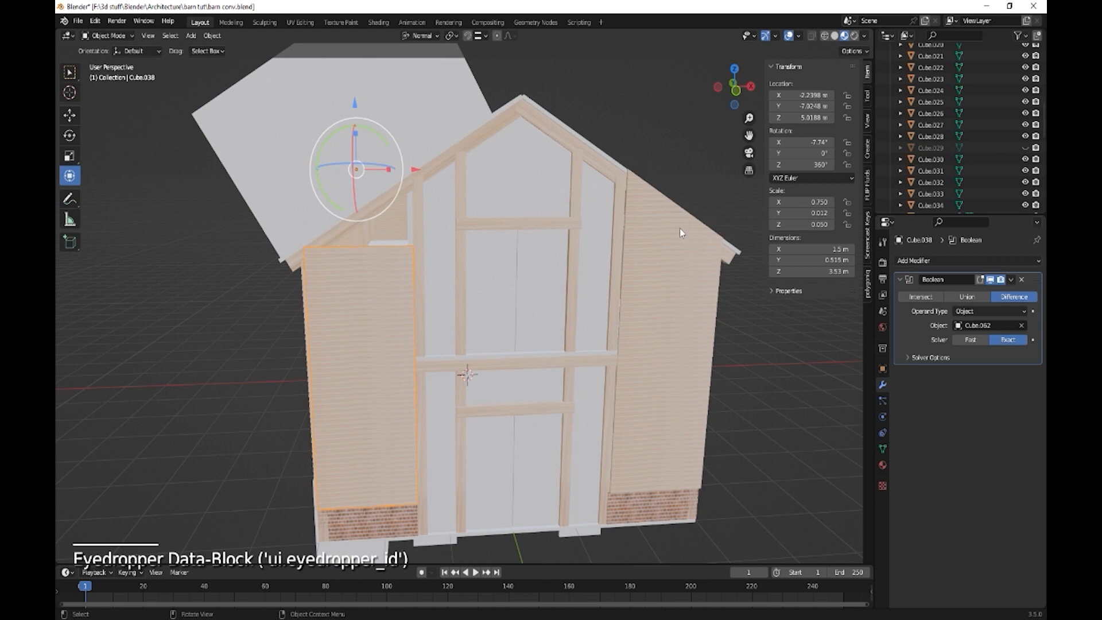
left_click(977, 340)
left_click(1010, 281)
left_click(985, 295)
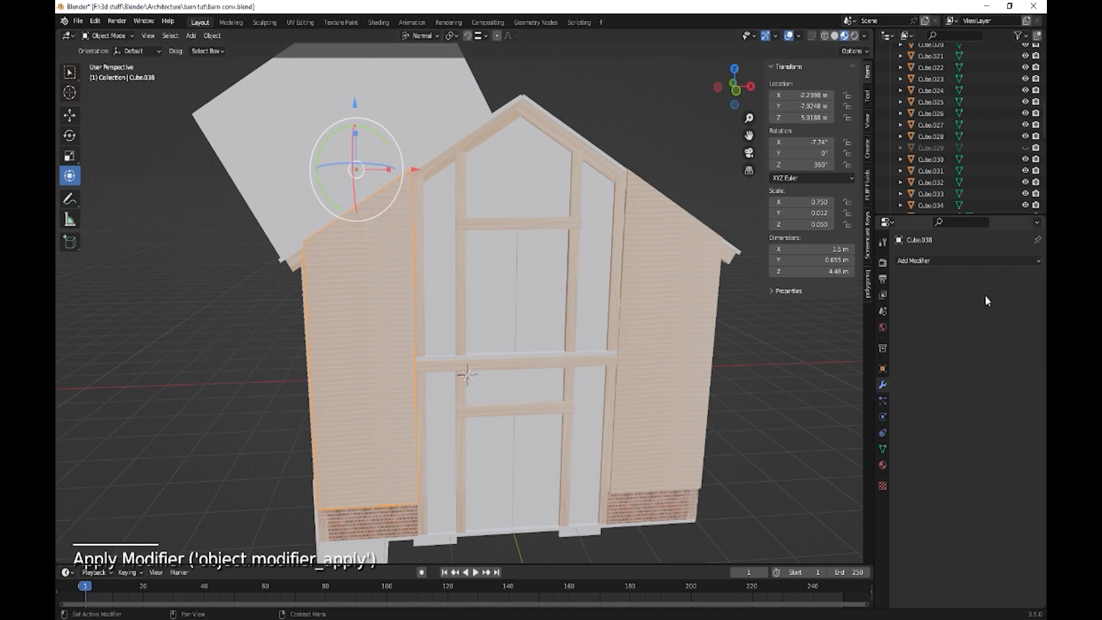
Delete the cutter block above the left roof slope.
left_click(407, 102)
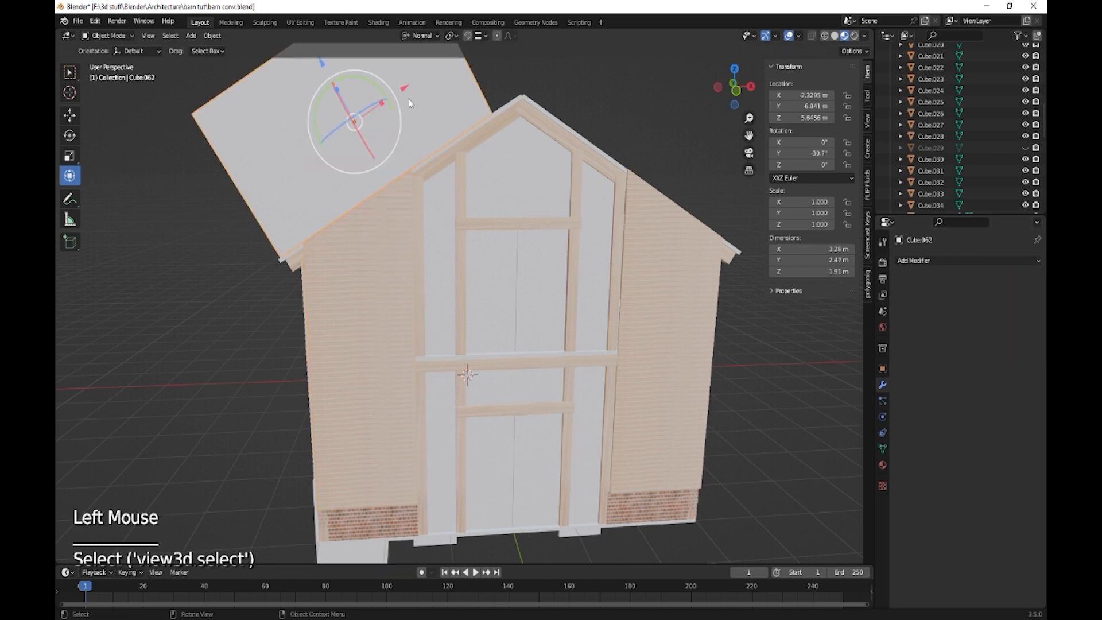
key("Delete")
middle_click_drag(535, 224, 486, 223)
middle_click_drag(505, 309, 466, 254)
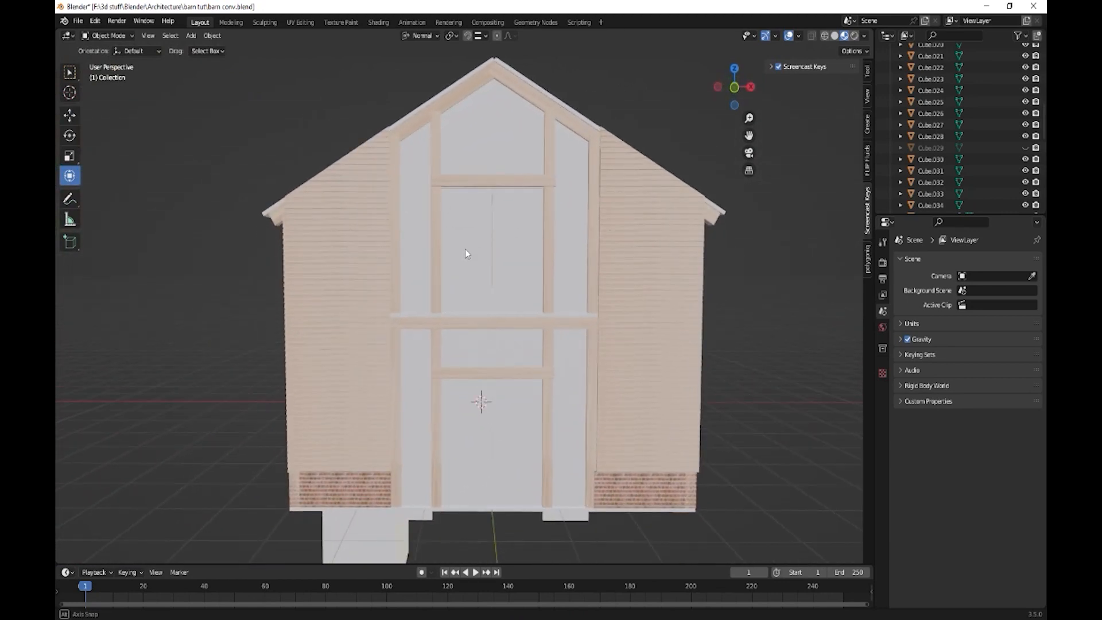
middle_click_drag(516, 348, 539, 346)
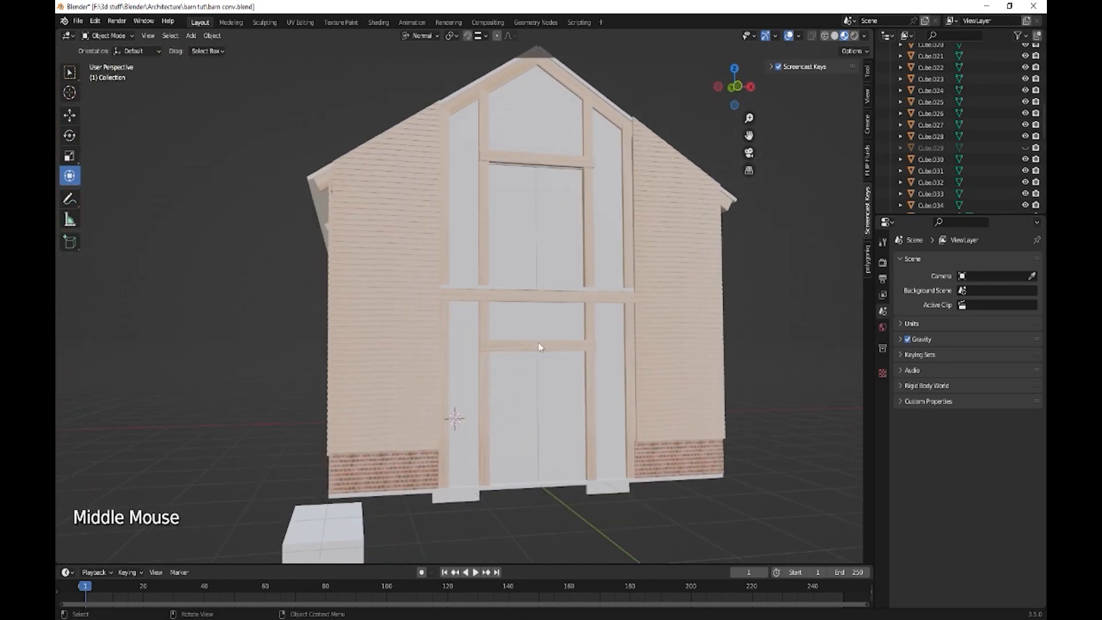
Raise the bottom face of the left narrow infill panel to the barn's base, making the panel about 5.26 m tall.
left_click(466, 504)
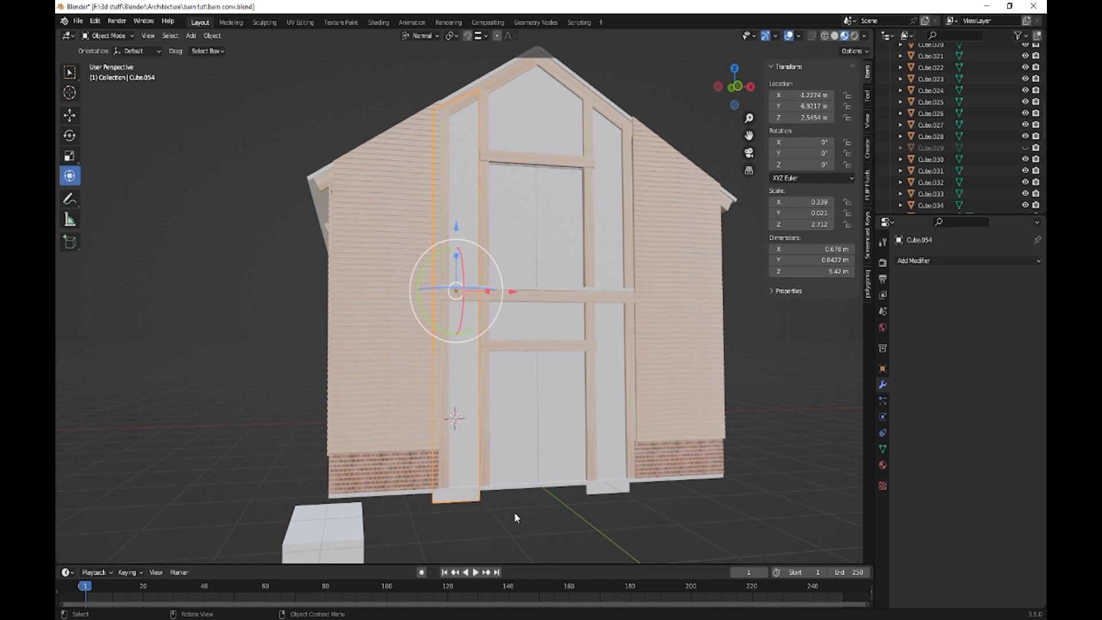
middle_click_drag(518, 512, 475, 428)
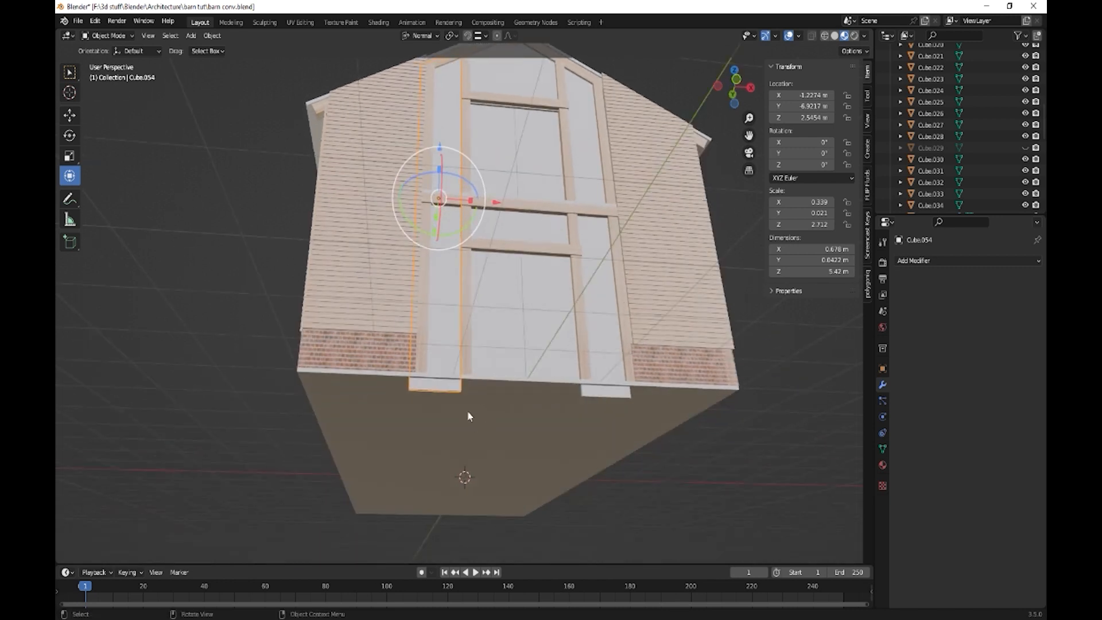
key("Tab")
left_click(445, 456)
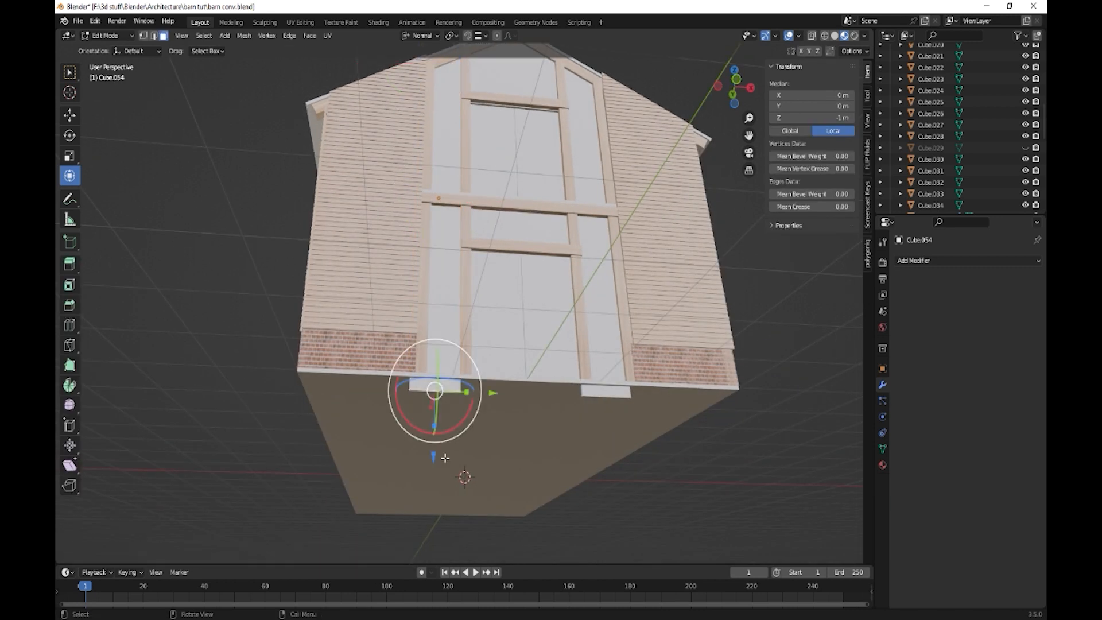
left_click_drag(445, 458, 445, 455)
key("Tab")
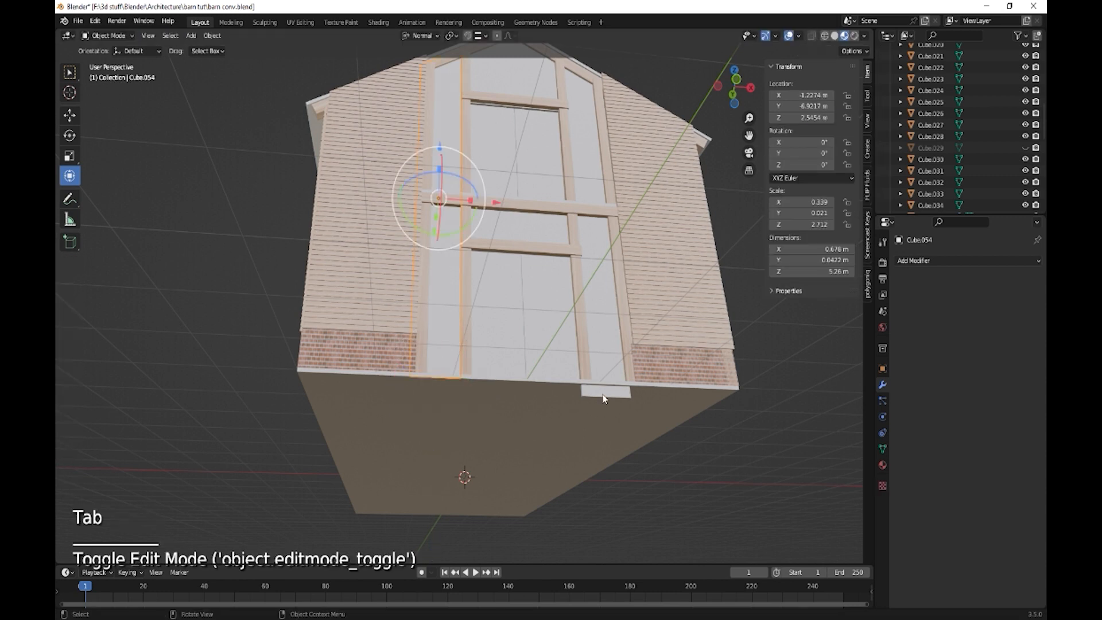
Raise the bottom face of the right narrow infill panel to the barn's base, making the panel about 5.27 m tall.
left_click(603, 398)
key("Tab")
left_click(605, 394)
left_click_drag(609, 436, 613, 448)
key("Tab")
middle_click_drag(654, 415, 711, 451)
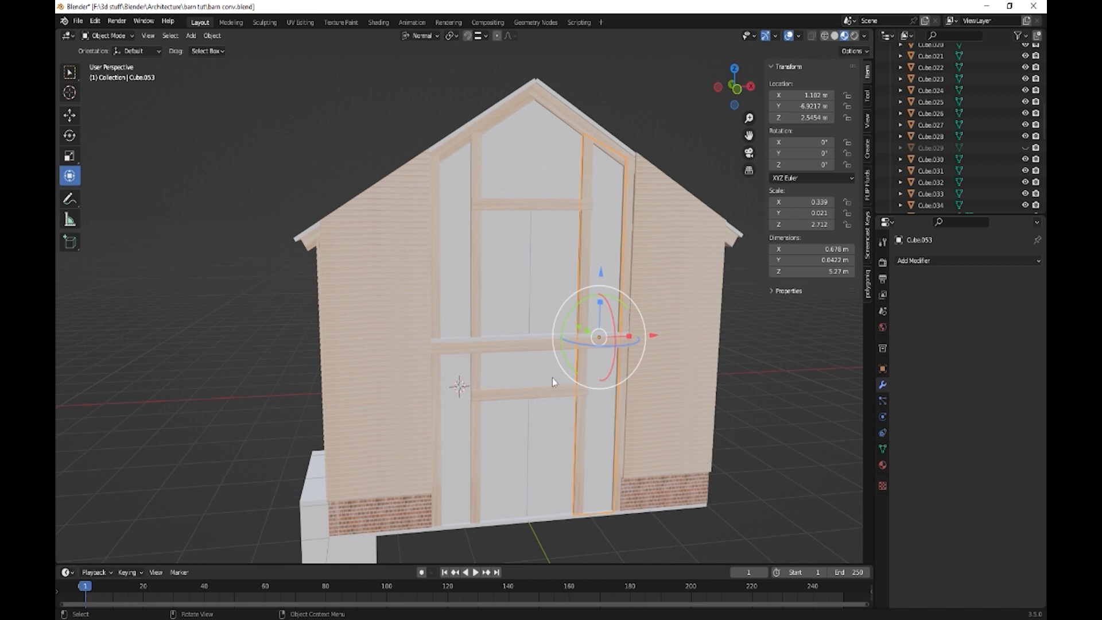
Select the front crossbeam together with the inner and outer posts, lower rail, lower doors, panel above them and both narrow infill panels.
middle_click_drag(352, 325, 303, 351)
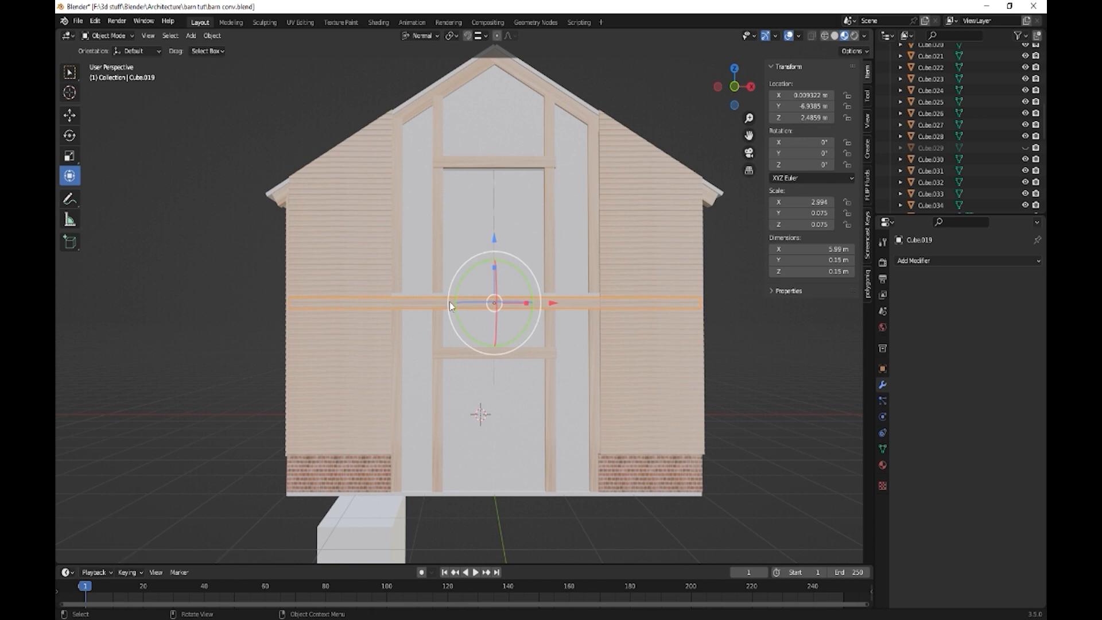
left_click(437, 327, "shift")
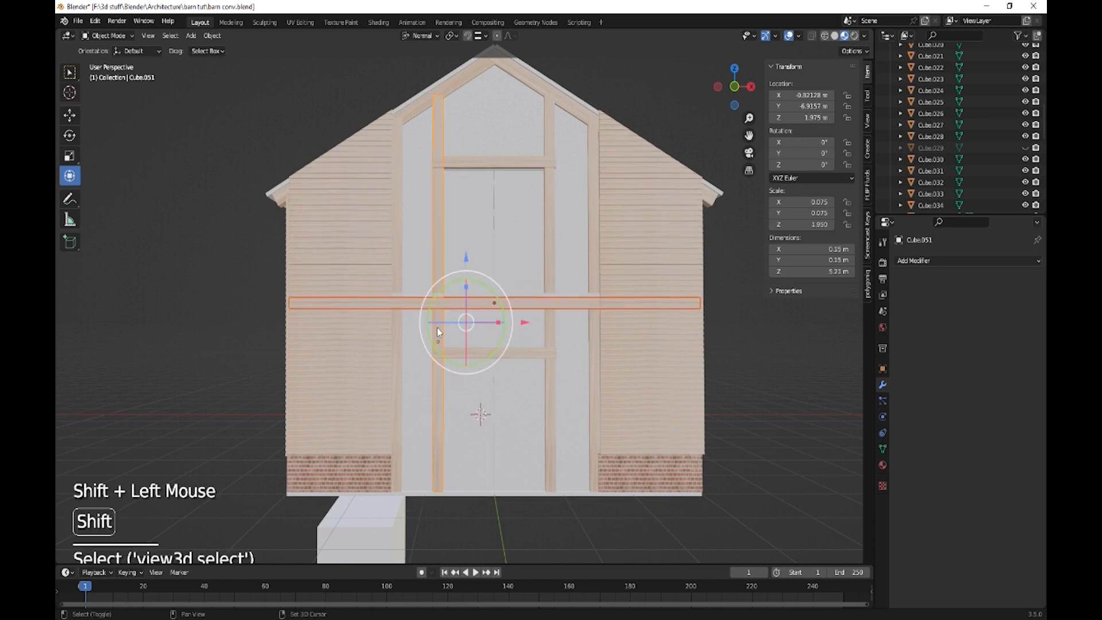
left_click(549, 345, "shift")
left_click(536, 352, "shift")
left_click(525, 383, "shift")
left_click(474, 373, "shift")
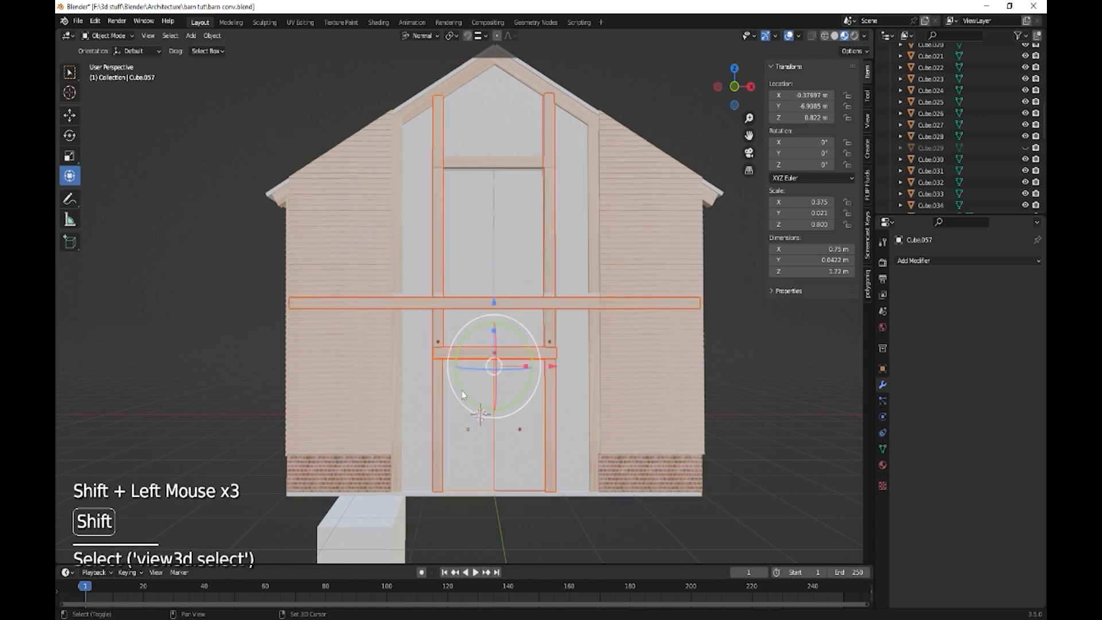
left_click(478, 335, "shift")
left_click(559, 366, "shift")
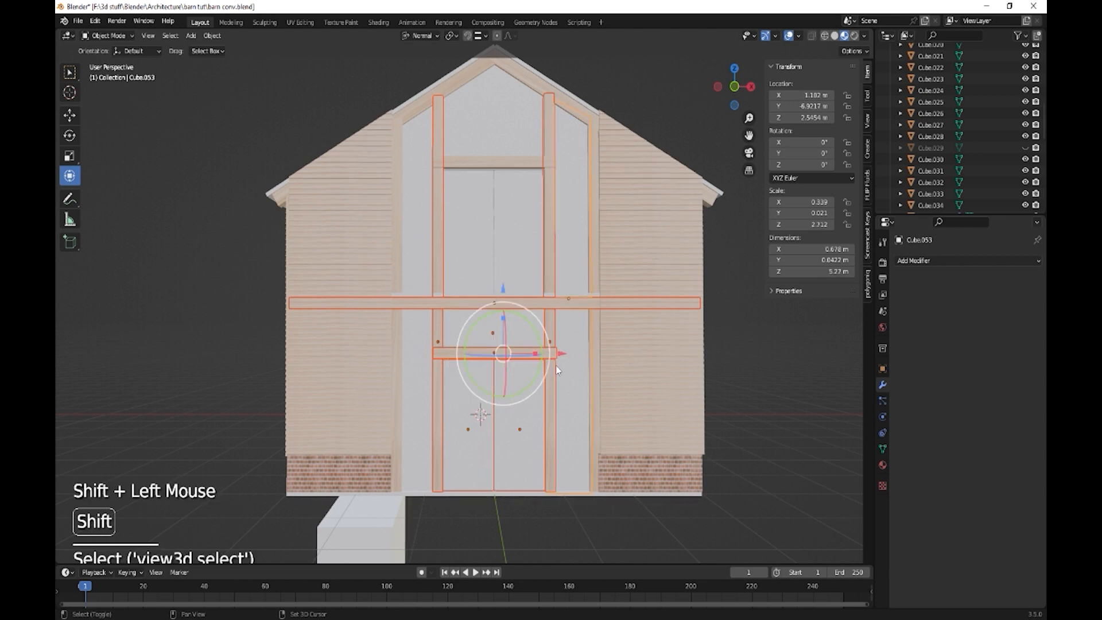
left_click(411, 379, "shift")
left_click(398, 371, "shift")
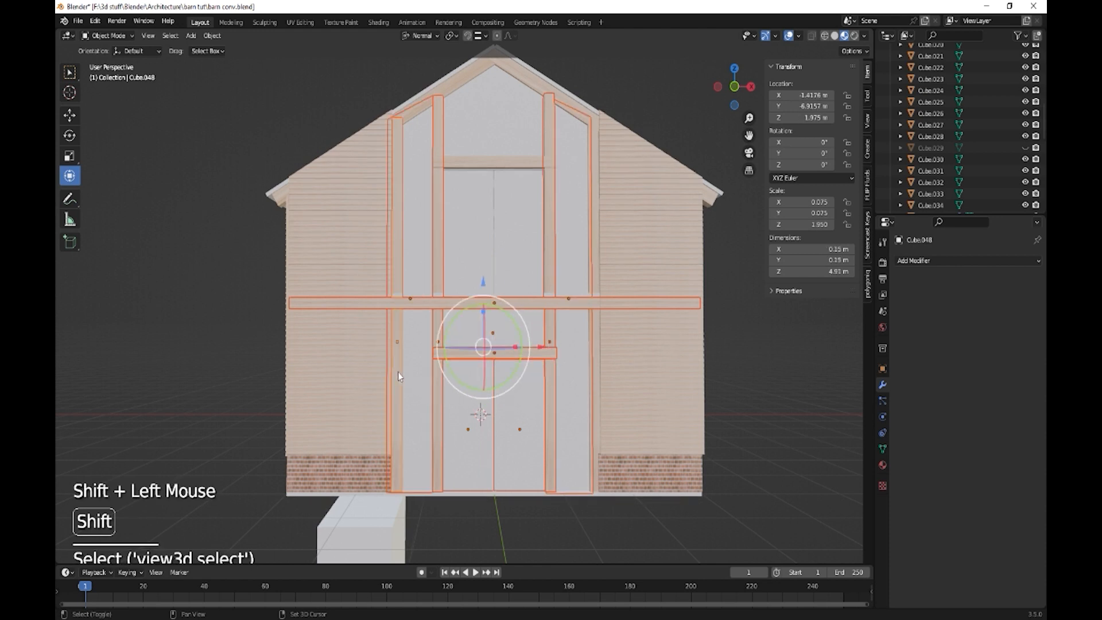
left_click(595, 379, "shift")
middle_click_drag(560, 420, 570, 430)
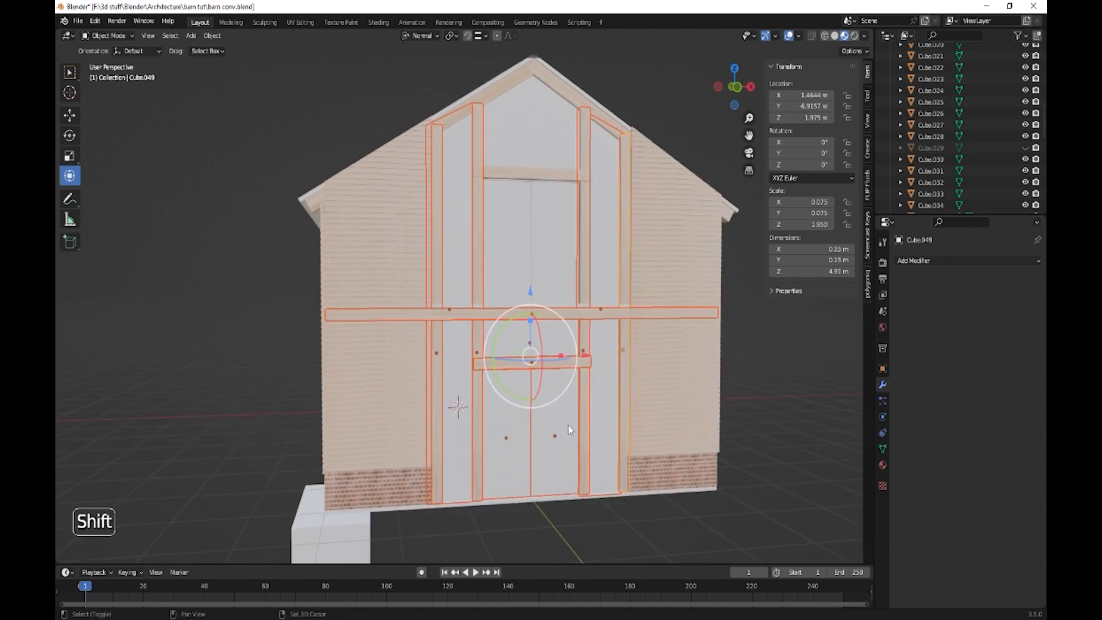
Duplicate the selected gable door frame, offset the copy along X beside the barn, and rotate it -90° about Z.
key("shift+d")
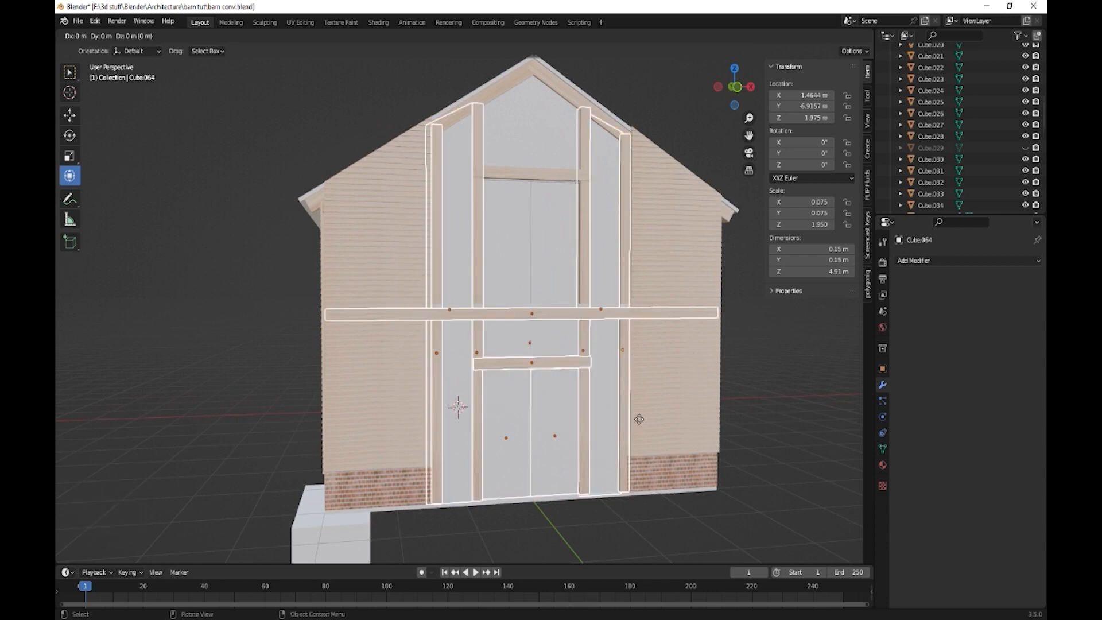
key("x")
left_click(312, 394)
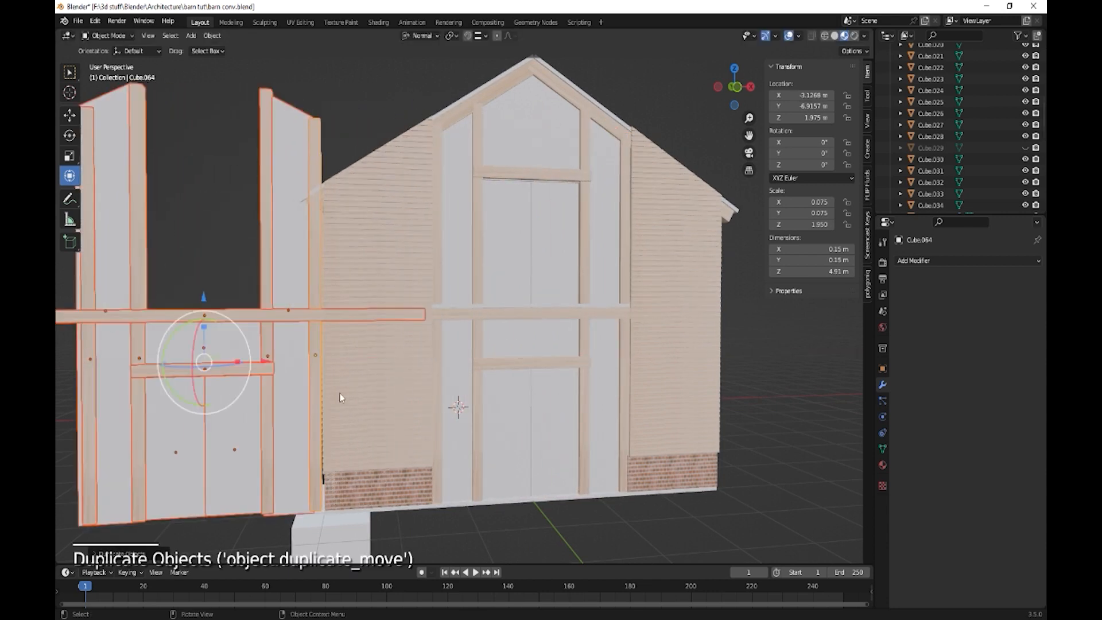
key("r")
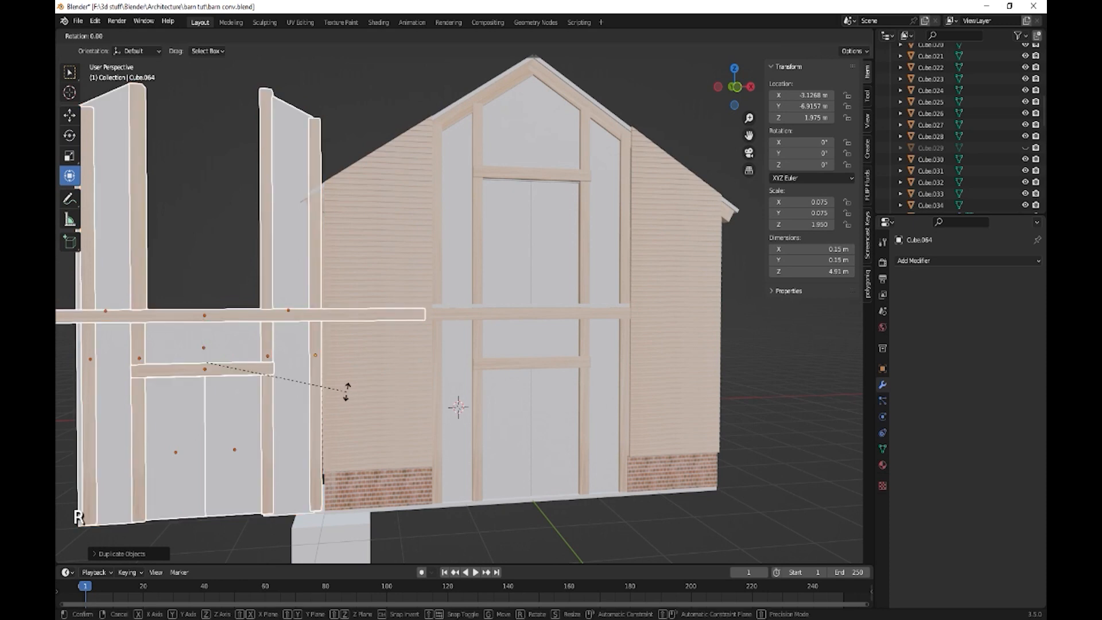
type("z")
type("90")
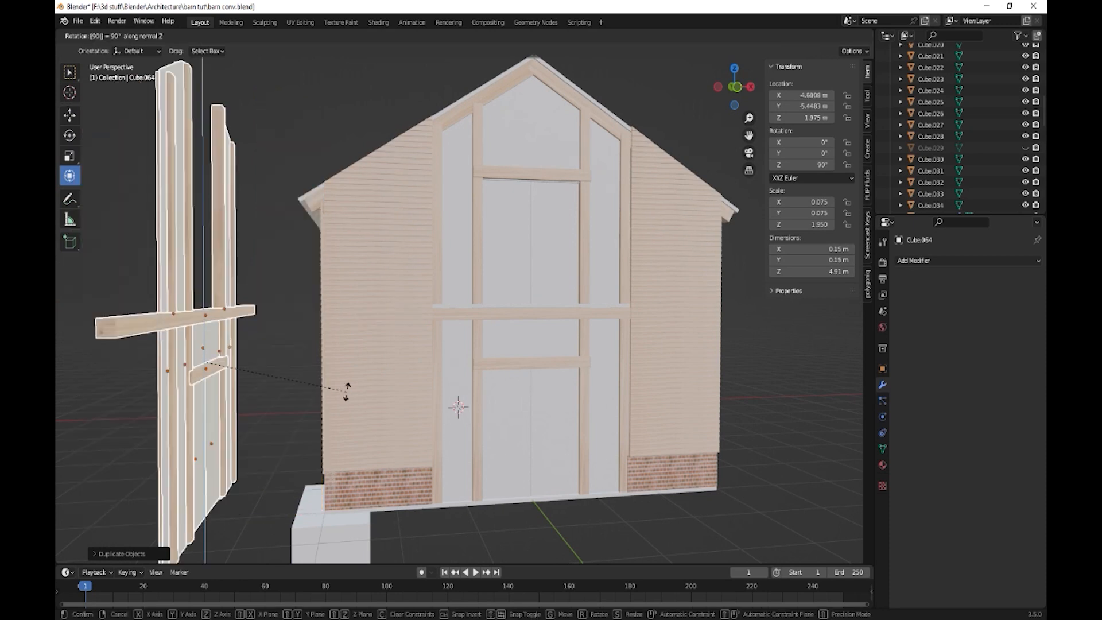
type("-")
key("Return")
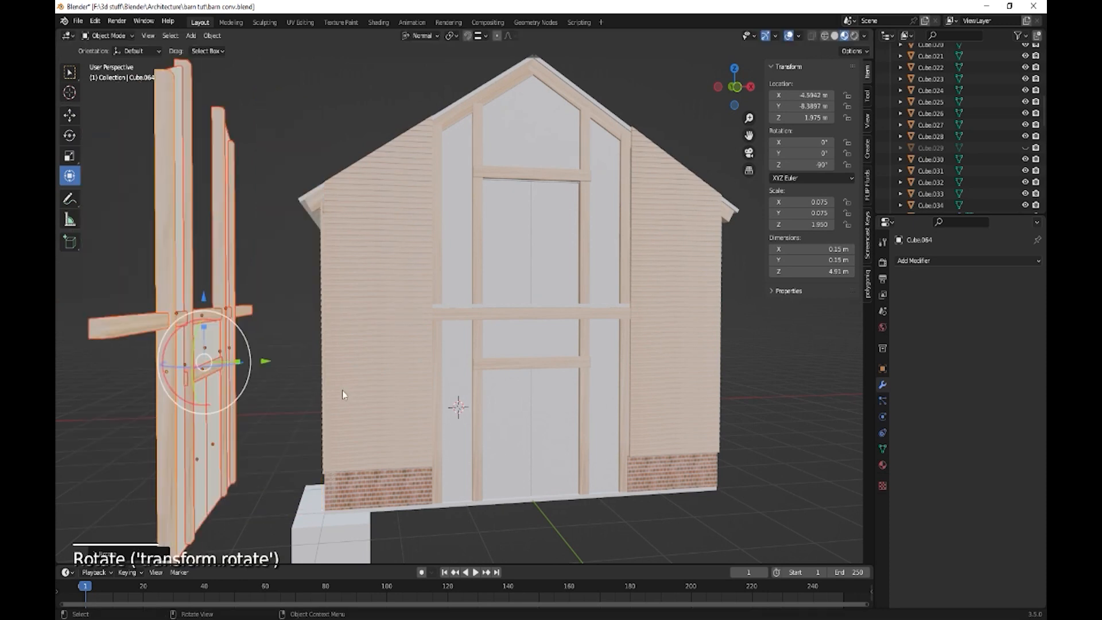
Move the duplicated door frame into the doorway opening in the barn's long side wall.
middle_click_drag(342, 390, 365, 381)
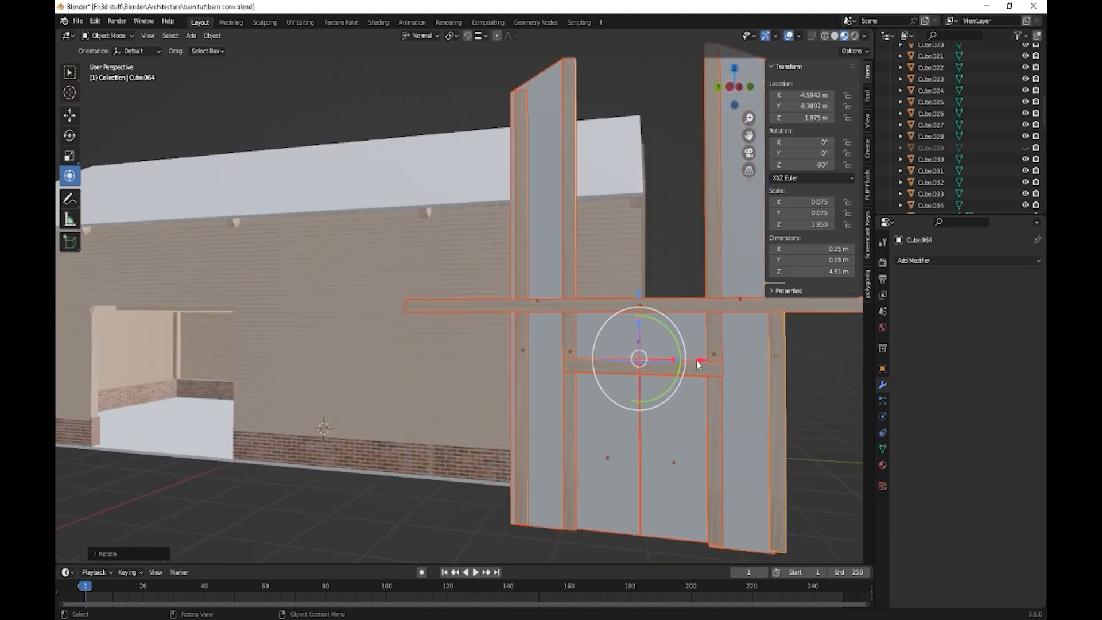
left_click_drag(697, 360, 172, 355)
middle_click_drag(225, 381, 195, 322)
left_click_drag(195, 321, 294, 284)
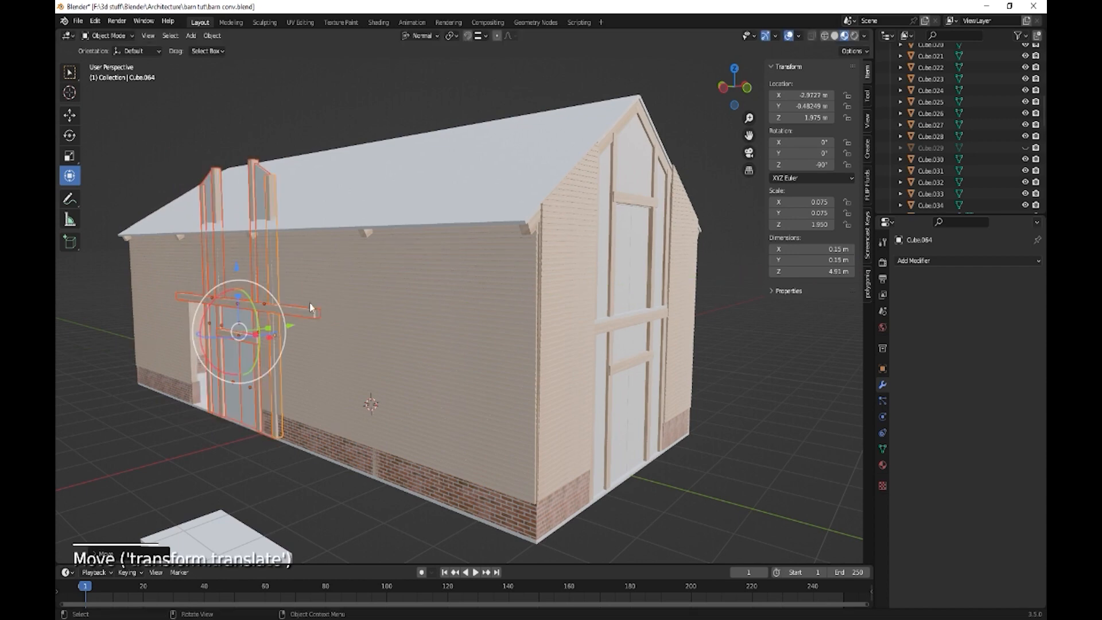
left_click(291, 331)
key("ctrl+z")
middle_click_drag(294, 421, 381, 418)
left_click_drag(397, 360, 346, 357)
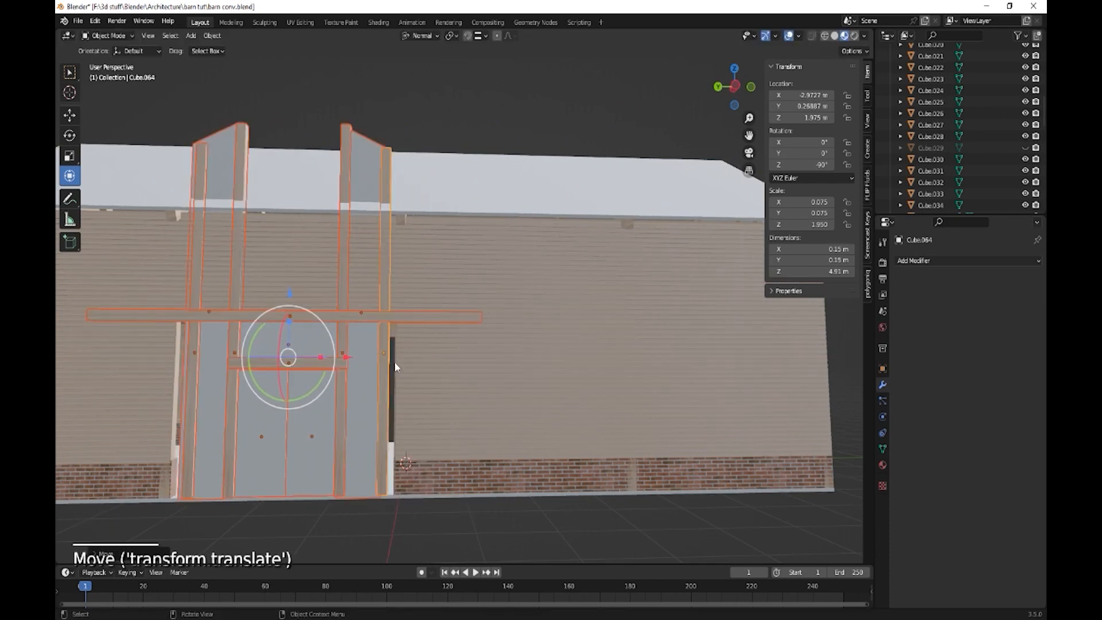
Shift the outer posts to the opening's edges at about Y 0.15 m and 3.34 m, and one side panel to about Y 0.53 m.
left_click(389, 360)
left_click_drag(441, 351, 451, 352)
left_click(196, 388)
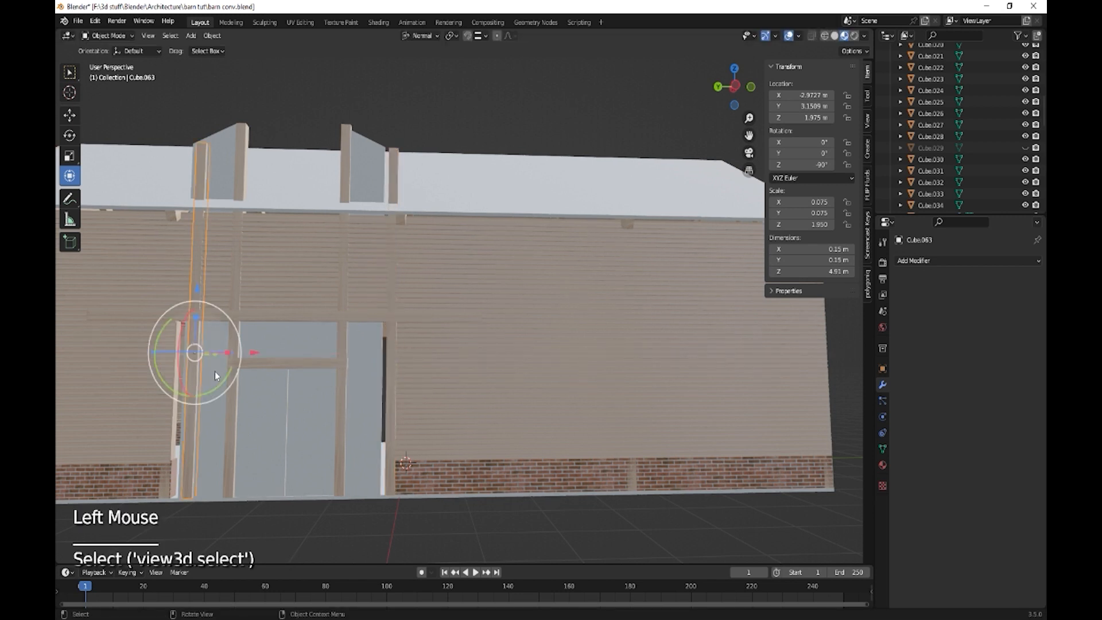
left_click_drag(252, 356, 240, 356)
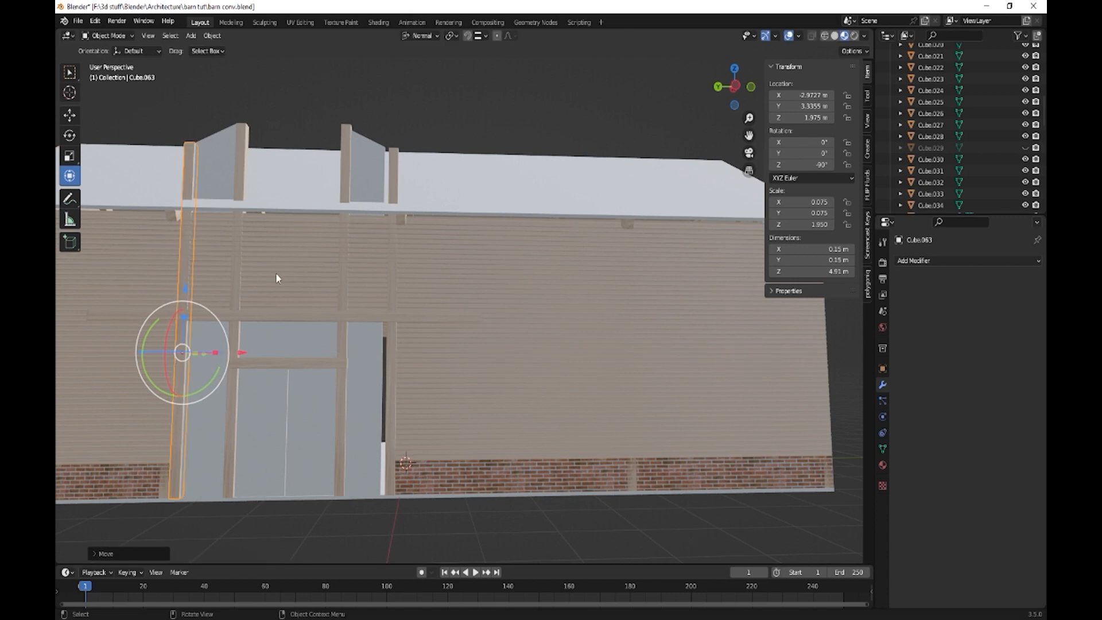
left_click(369, 363)
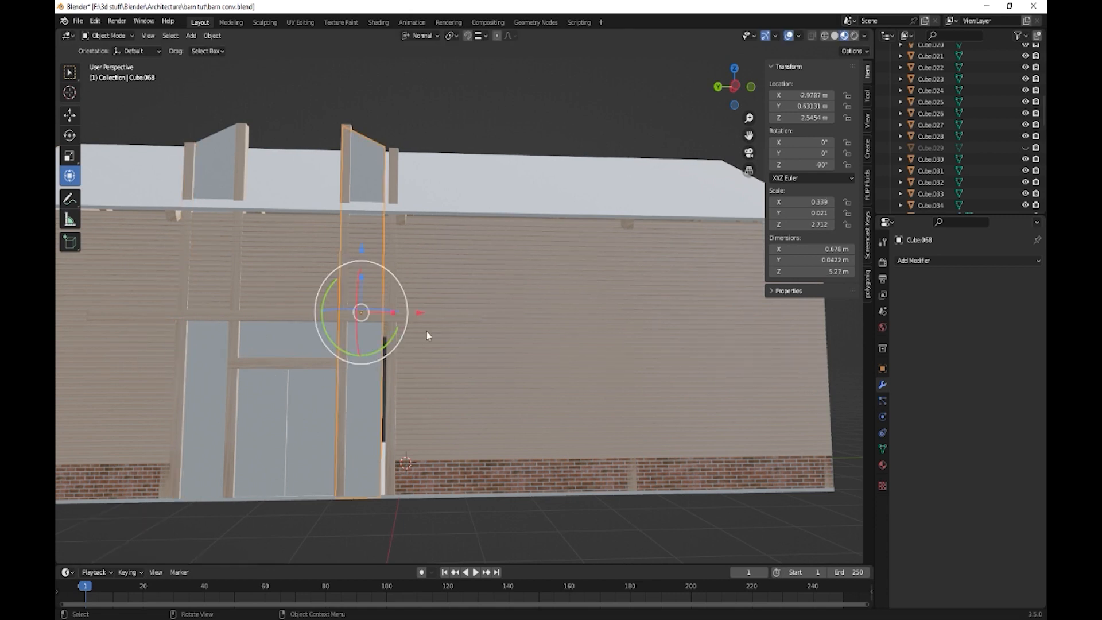
left_click_drag(420, 314, 425, 310)
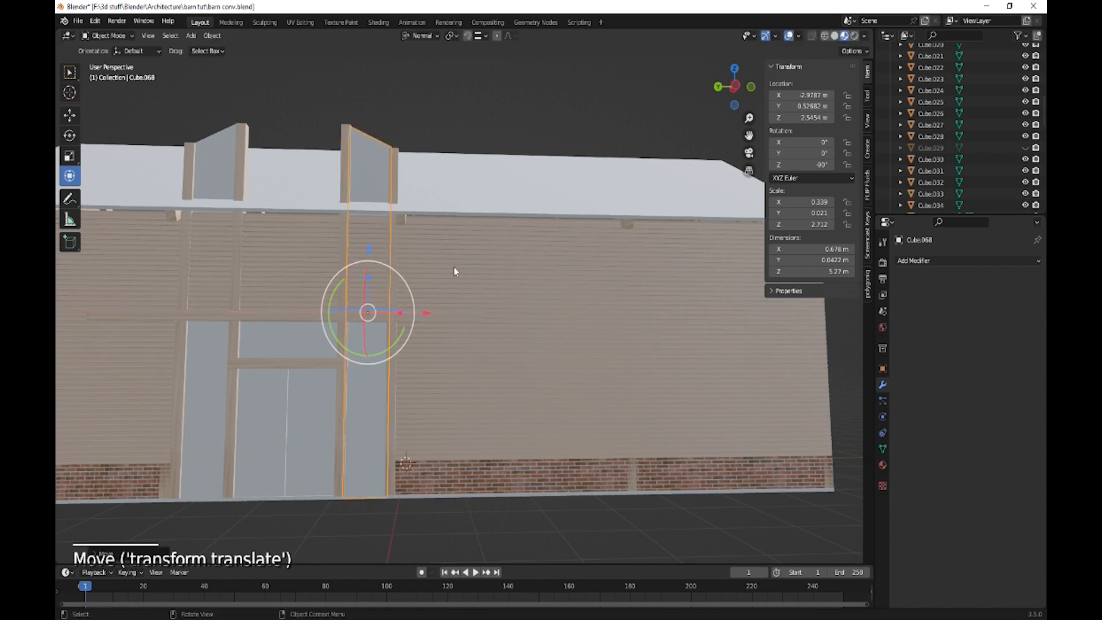
Shorten the four vertical posts together by lowering their top faces from above the roof to just above the doorway.
middle_click_drag(453, 267, 438, 290)
left_click(364, 247)
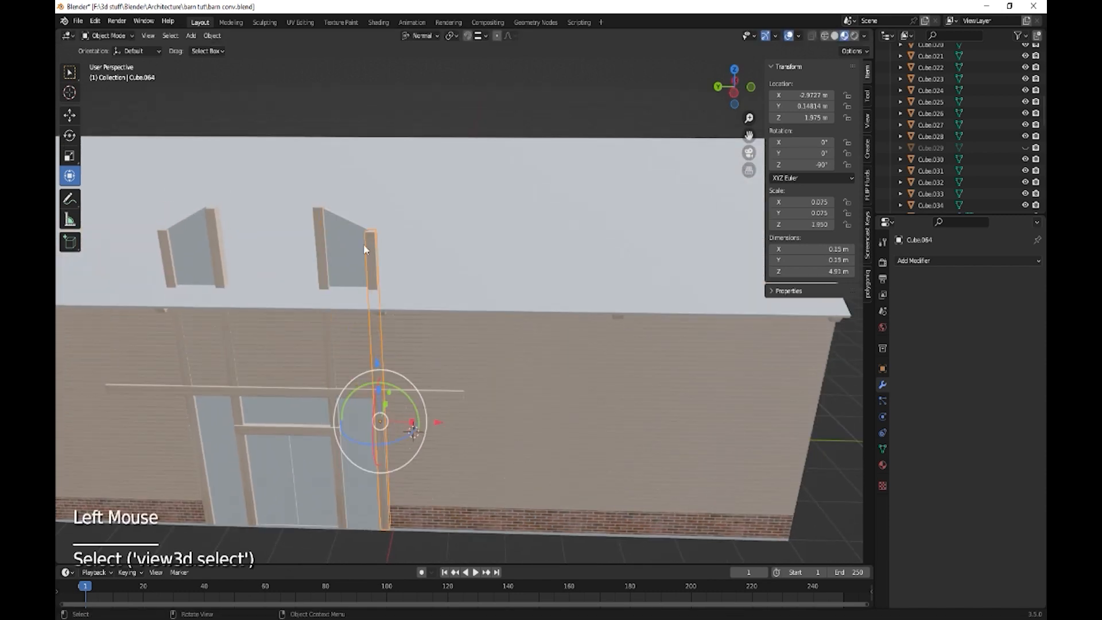
left_click(319, 235, "shift")
left_click(211, 230, "shift")
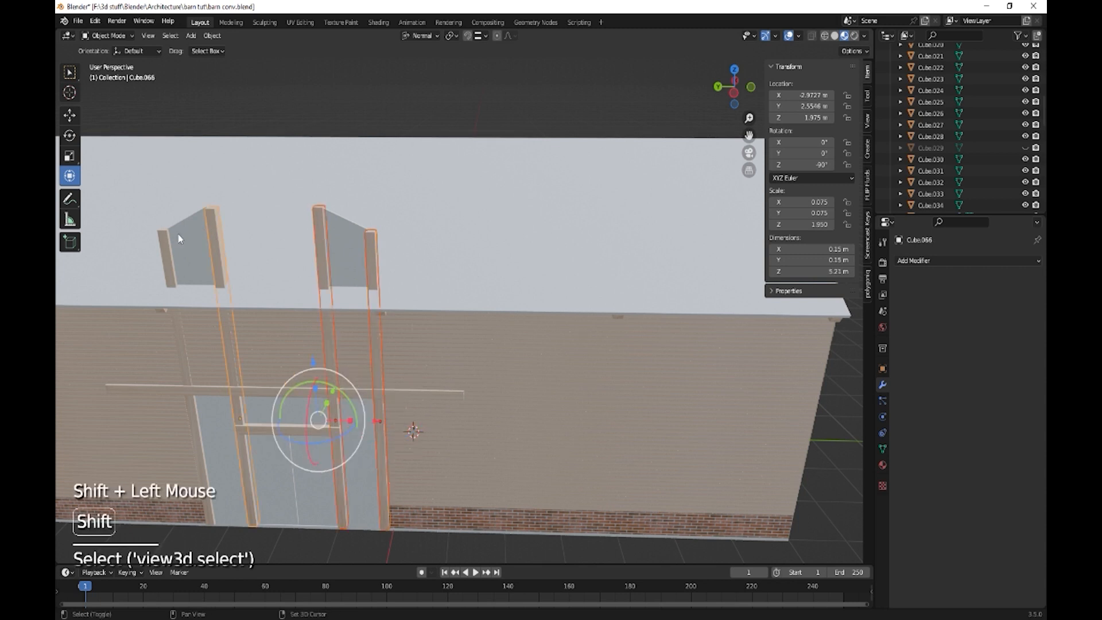
left_click(165, 245, "shift")
key("Tab")
middle_click_drag(440, 261, 380, 270)
left_click_drag(288, 118, 285, 288)
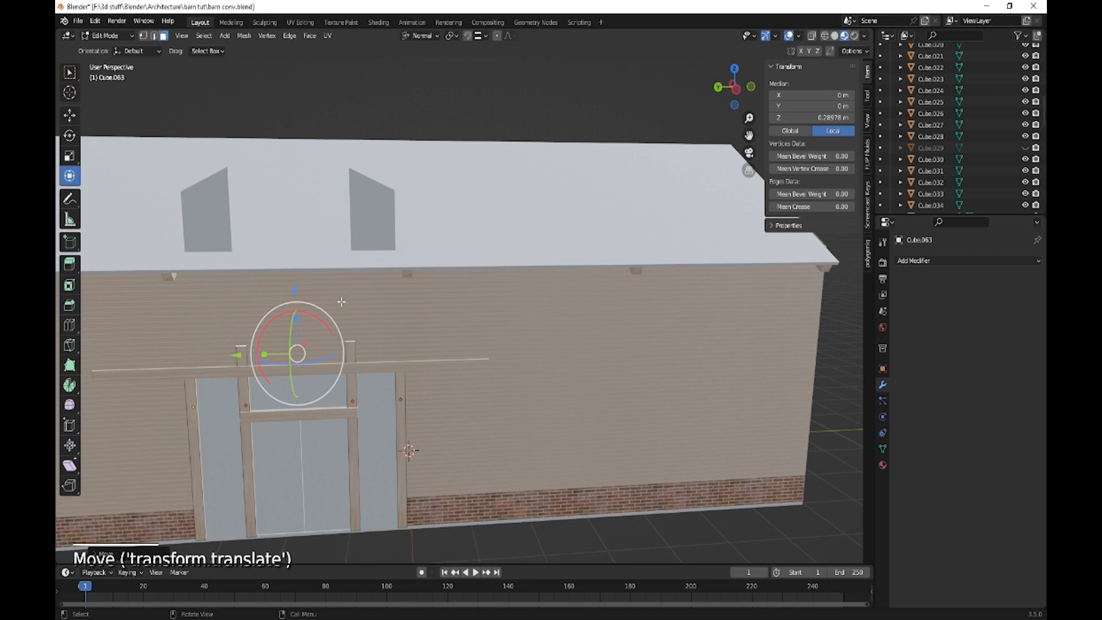
Lower the top faces of the two inner posts until they sit behind the long horizontal beam.
middle_click_drag(357, 367, 346, 356)
left_click(346, 356)
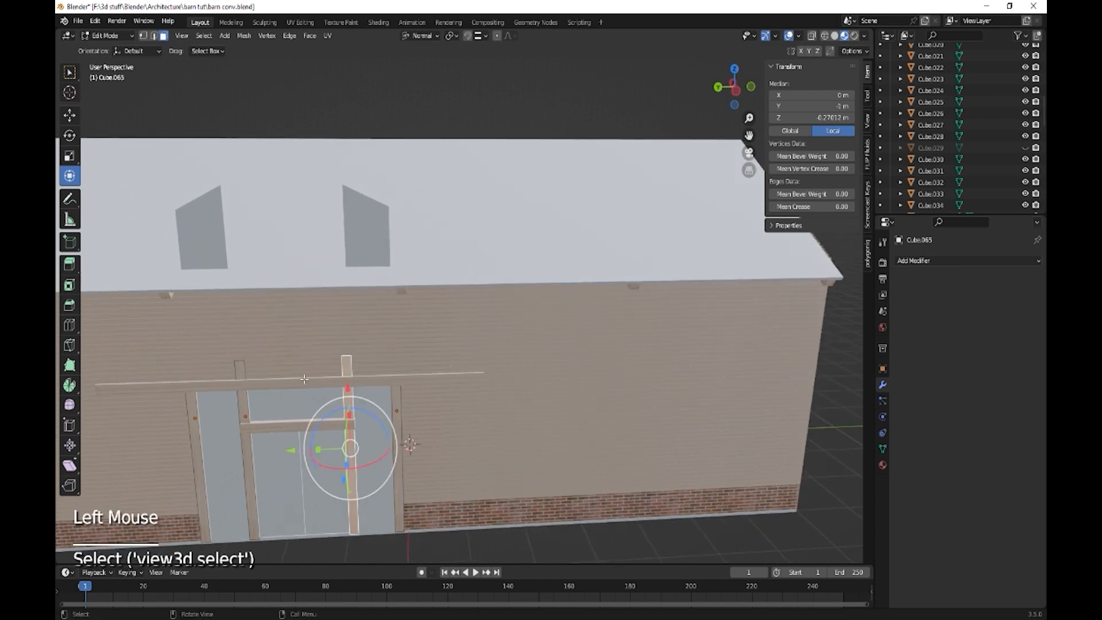
left_click(240, 357)
left_click(239, 357)
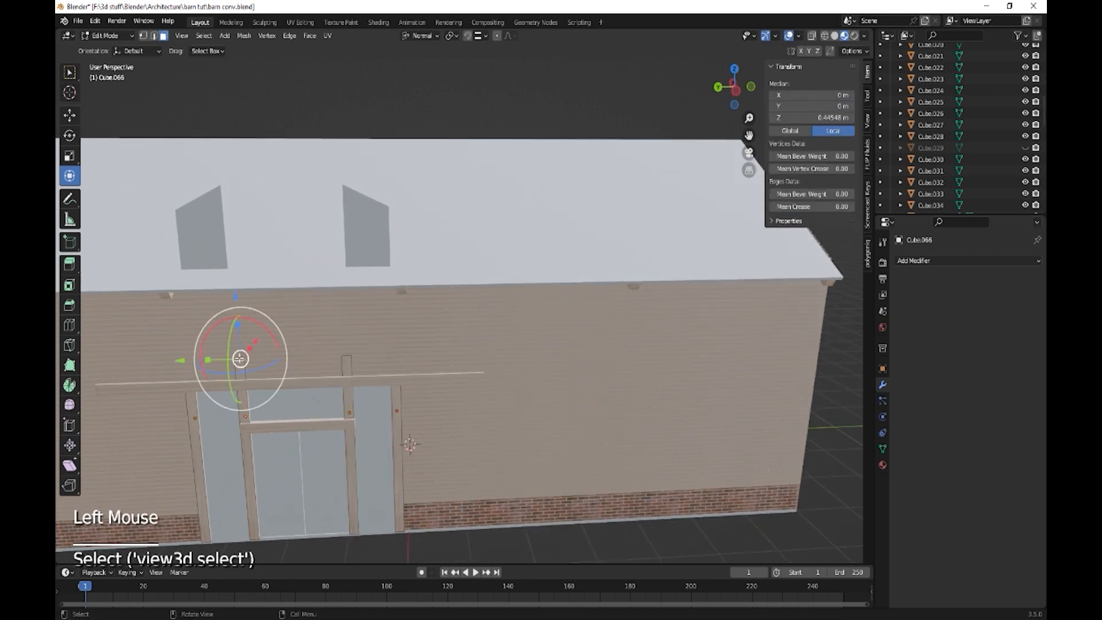
left_click(348, 354, "shift")
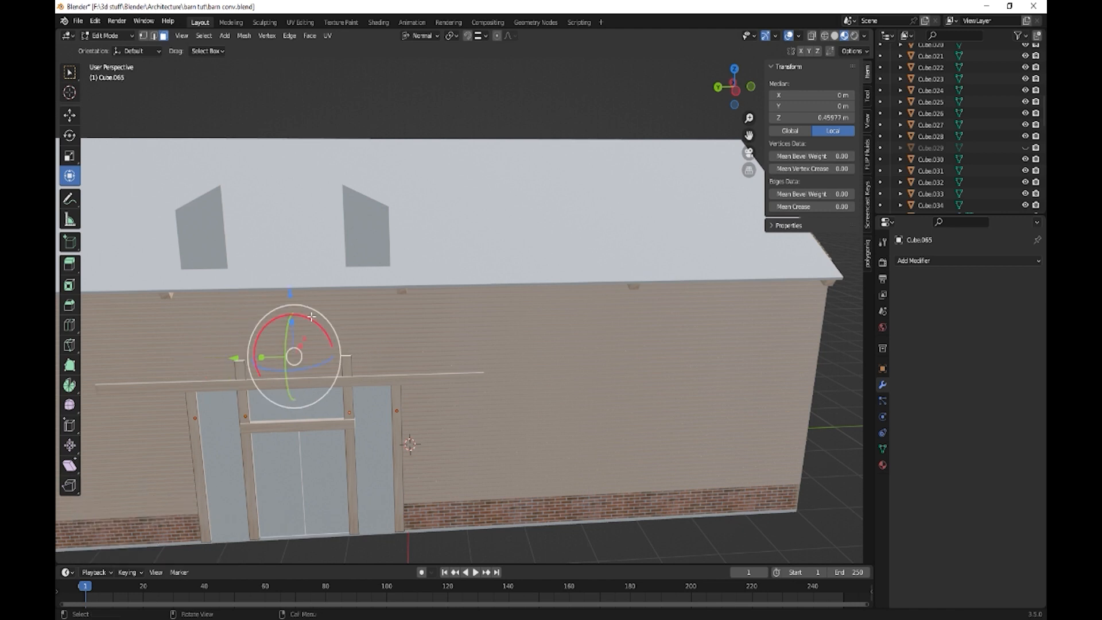
left_click_drag(292, 295, 292, 312)
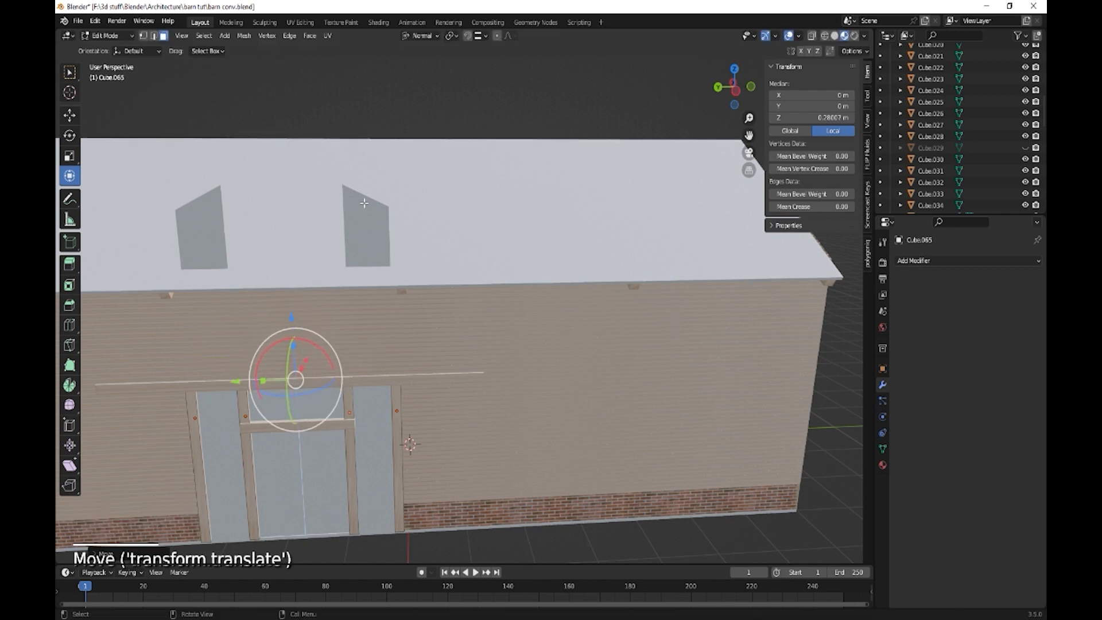
Shorten both side panels by lowering their sloped top faces vertically in Global orientation to just below the horizontal beam.
left_click(357, 204)
key("Tab")
left_click(208, 221, "shift")
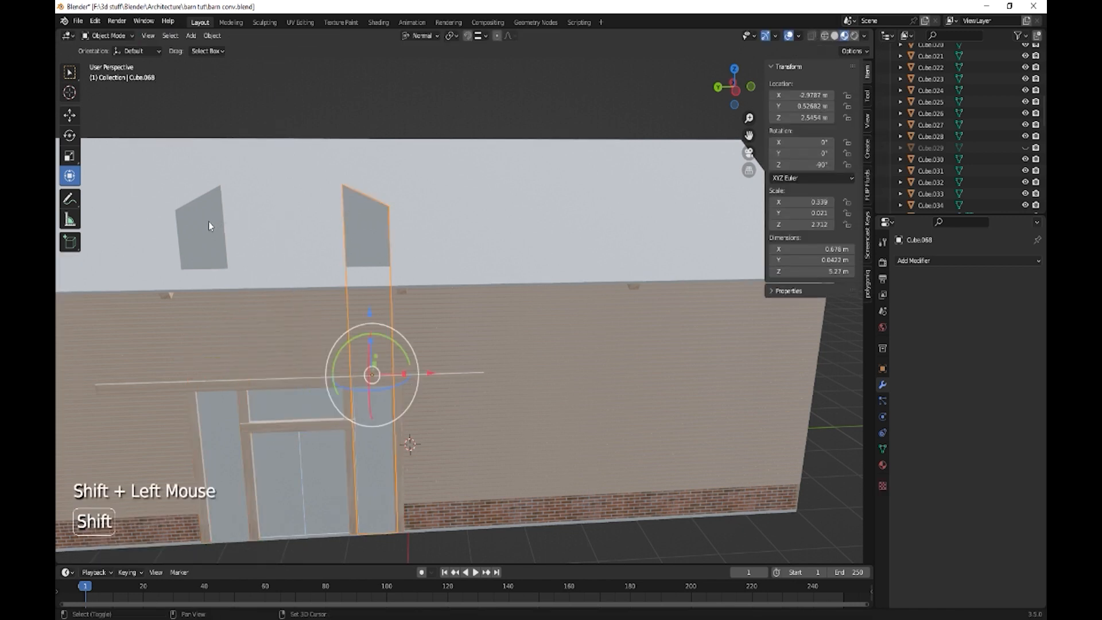
middle_click_drag(208, 221, 358, 303)
key("Tab")
left_click(353, 301)
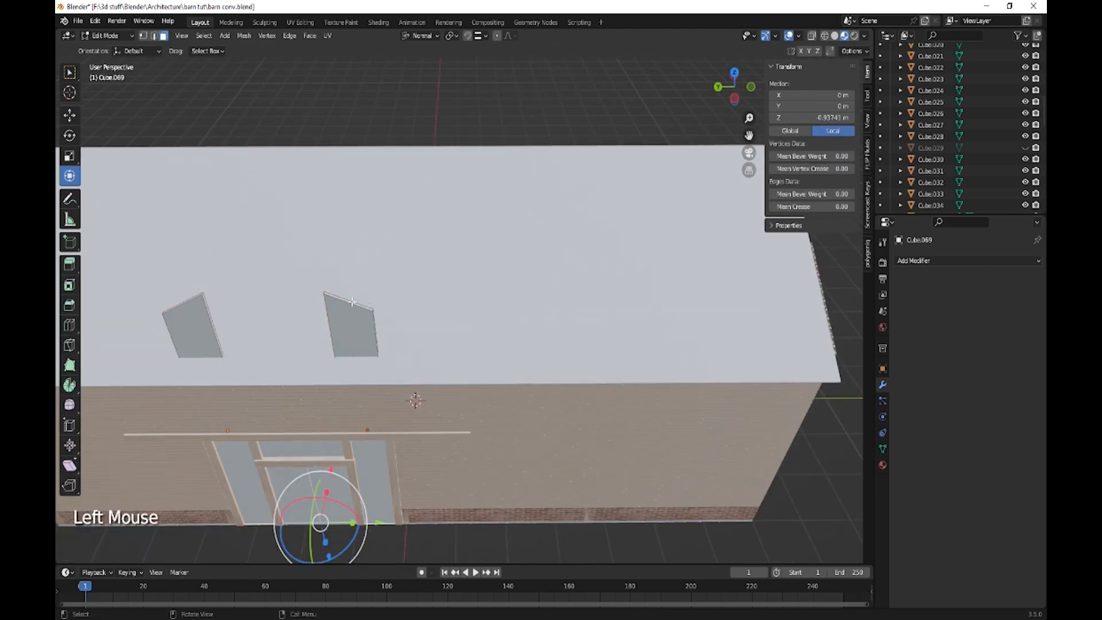
middle_click_drag(224, 310, 427, 148)
left_click(246, 360, "shift")
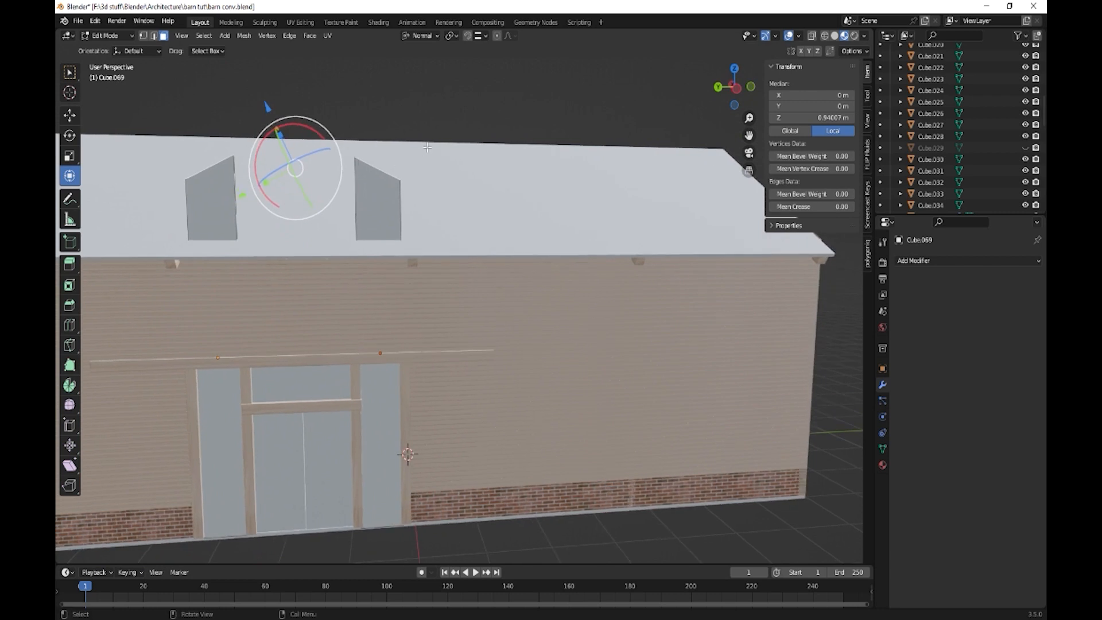
left_click(425, 40)
left_click(387, 80)
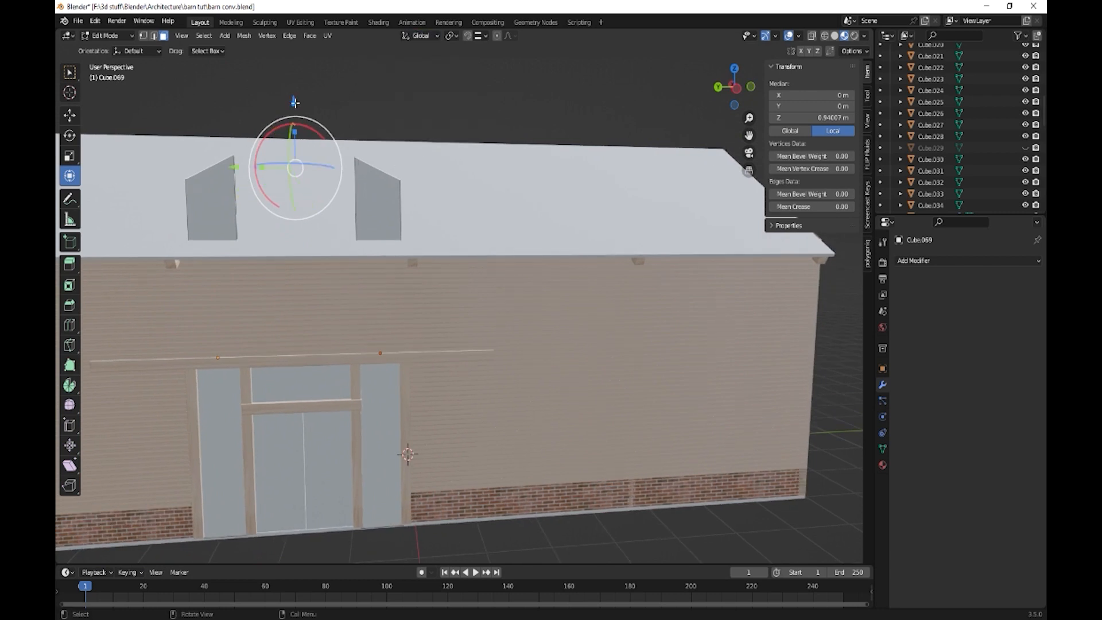
left_click_drag(295, 104, 297, 314)
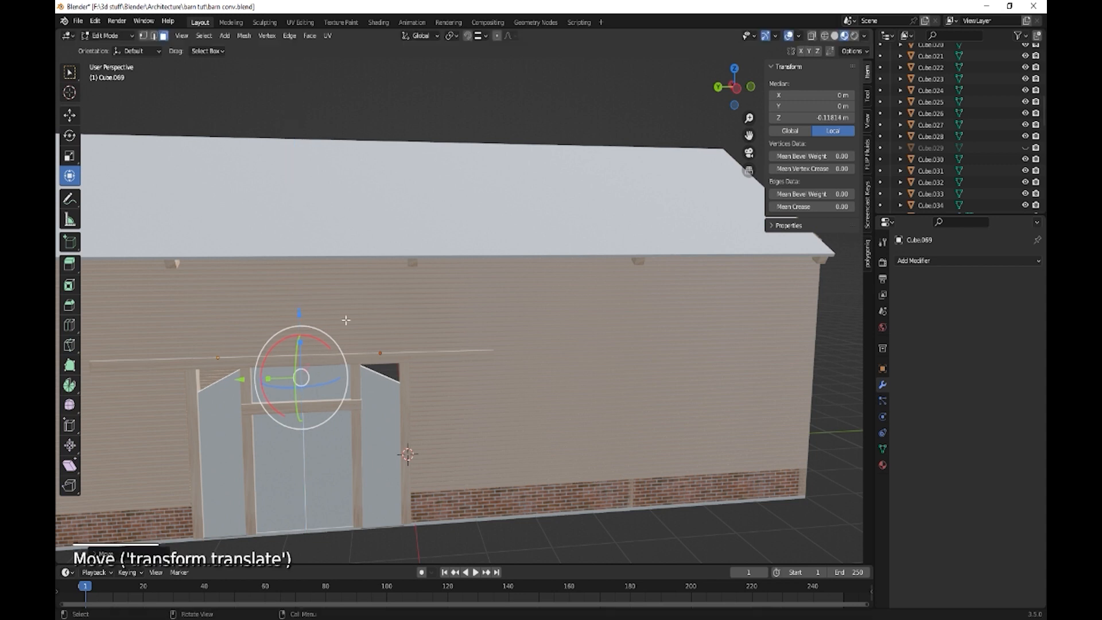
With X-ray enabled, raise the lower outer top edges of both side panels to level their sloped tops.
left_click(810, 39)
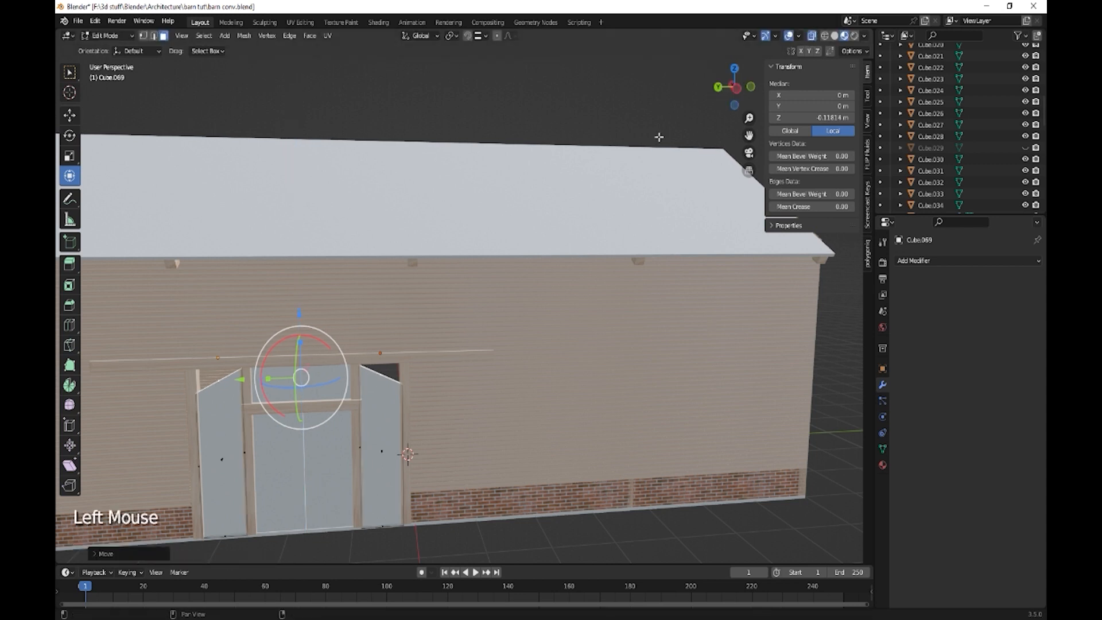
middle_click_drag(472, 283, 428, 390)
key("2")
scroll(461, 295, "up", 3)
left_click(415, 396)
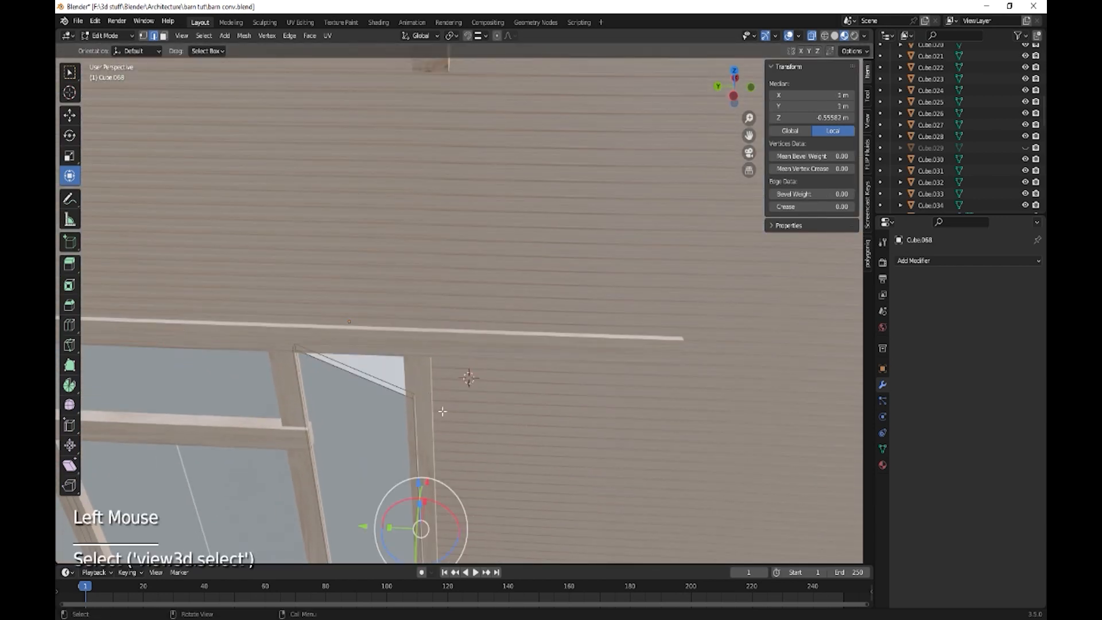
left_click(413, 397)
middle_click_drag(412, 396, 407, 369, "shift")
left_click(391, 340, "shift")
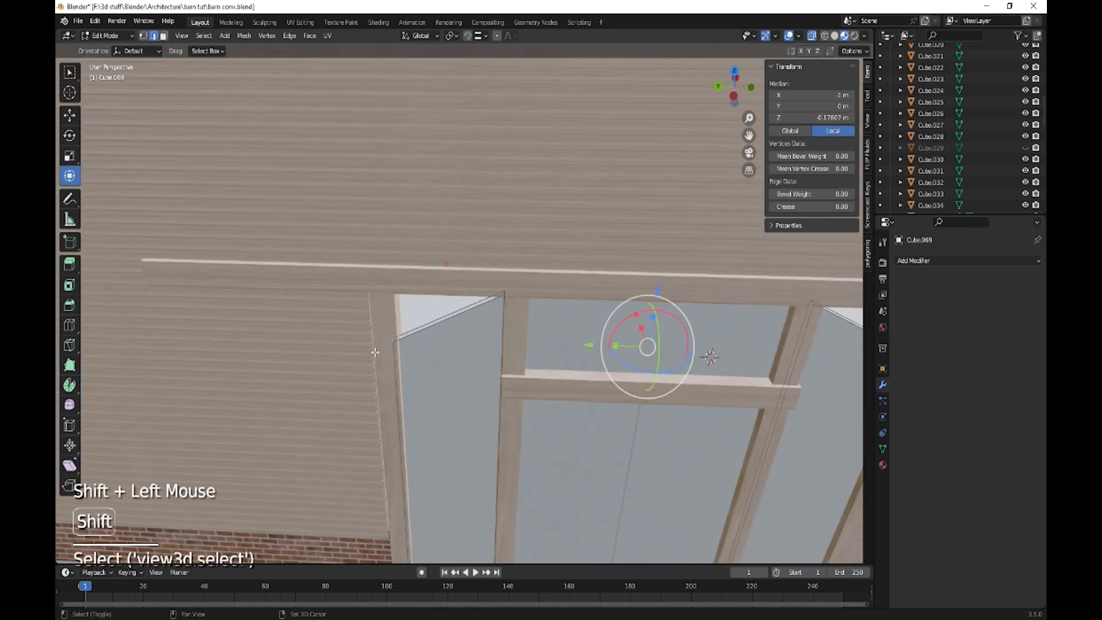
middle_click_drag(672, 348, 564, 357, "shift")
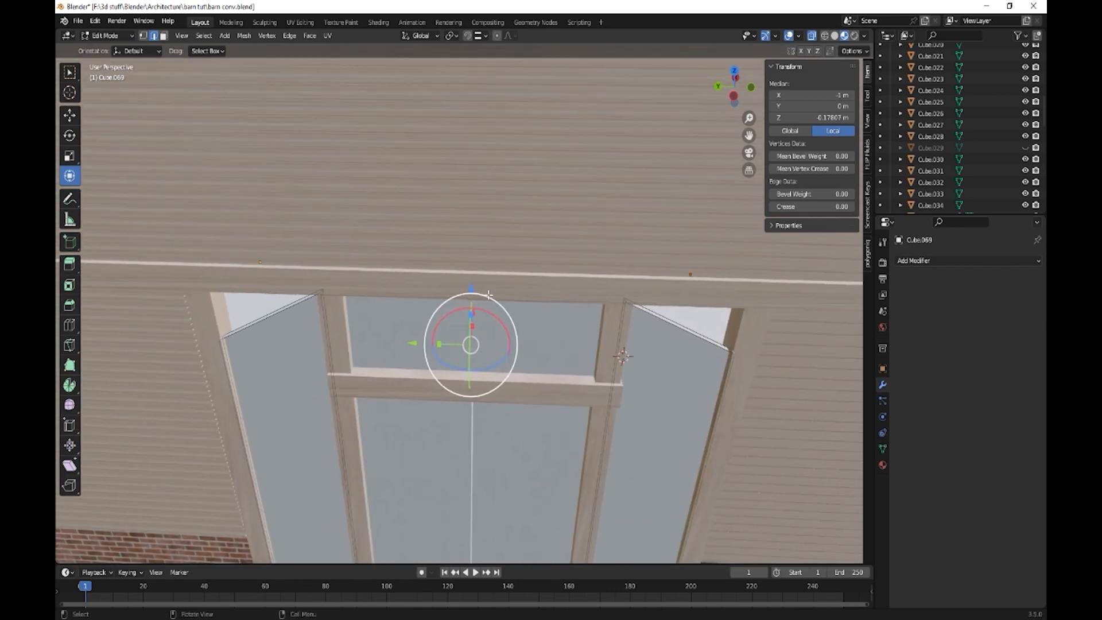
left_click_drag(470, 288, 470, 232)
middle_click_drag(470, 232, 512, 265)
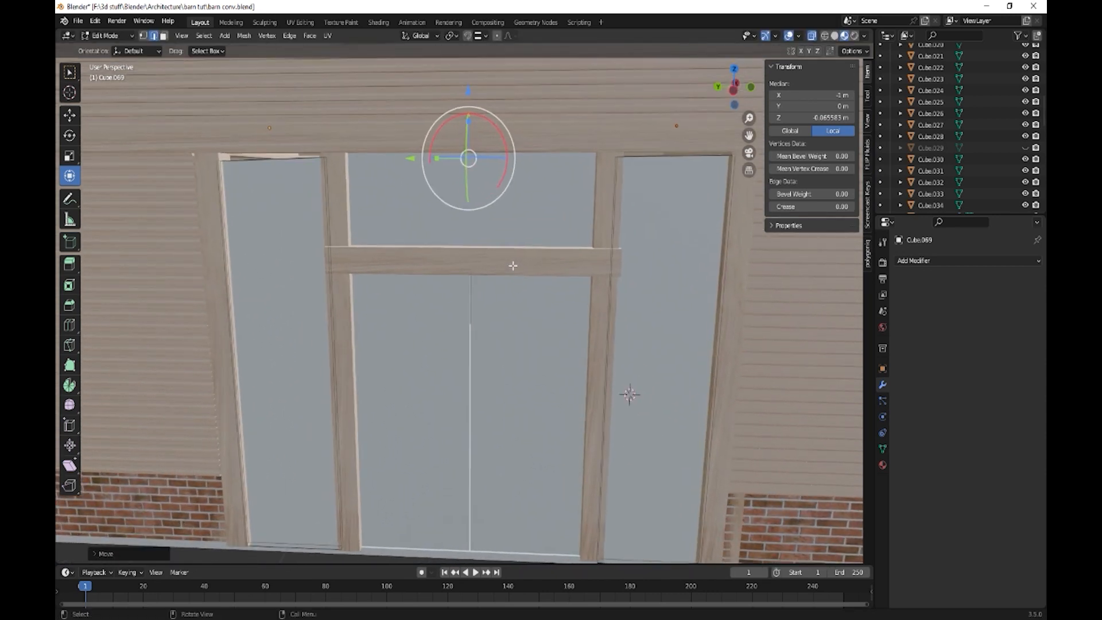
Raise the top faces of both side panels slightly to close the gaps beneath the horizontal beam.
left_click(475, 95)
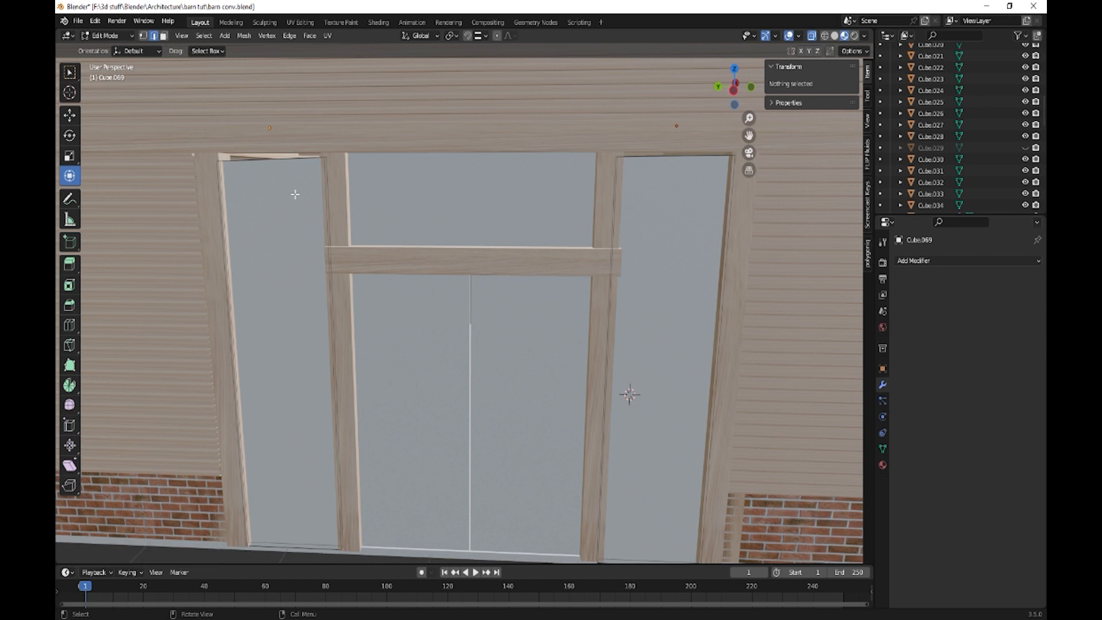
key("3")
middle_click_drag(290, 201, 285, 198)
left_click(278, 180)
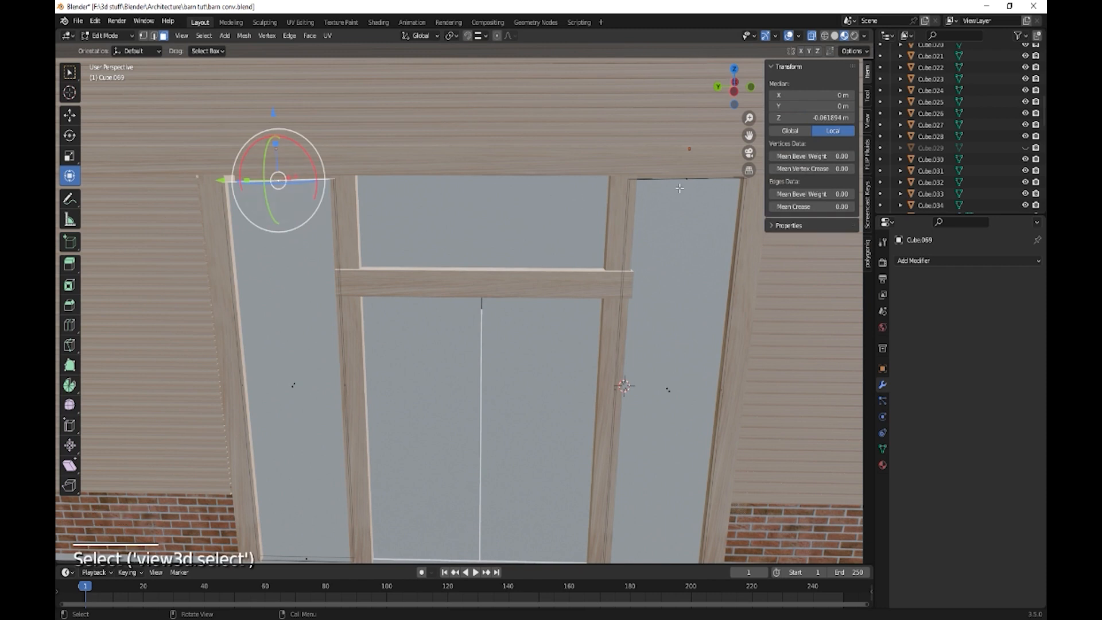
left_click(687, 177, "shift")
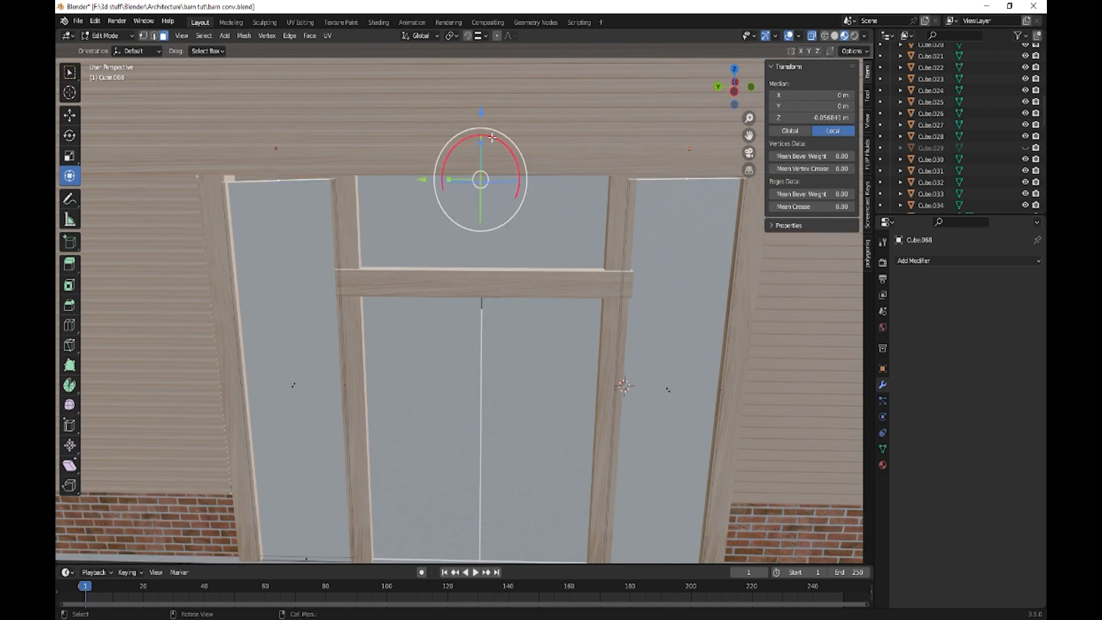
left_click_drag(481, 111, 480, 103)
middle_click_drag(480, 103, 484, 227)
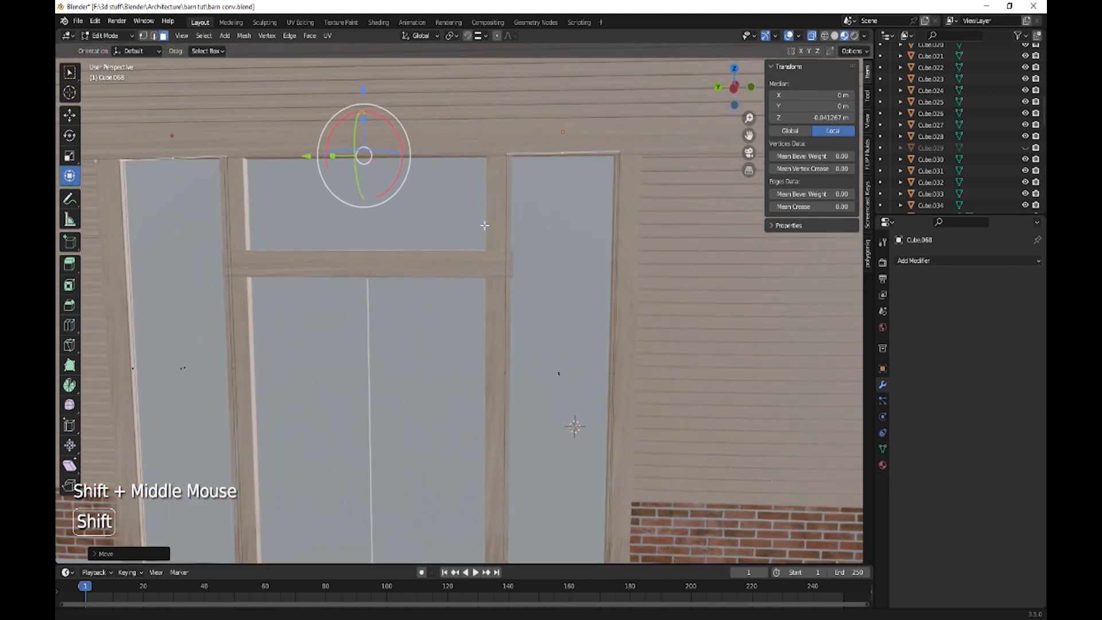
Return to Object Mode and lower the long horizontal beam above the doorway to about Z 2.46 m.
key("Tab")
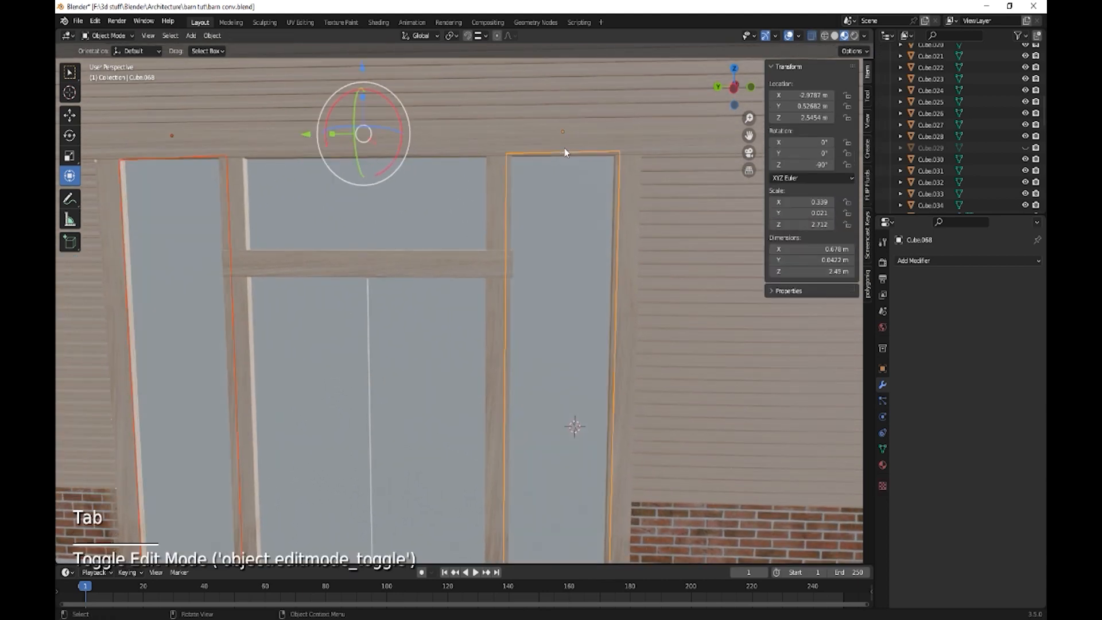
left_click(524, 154)
mouse_move(368, 91)
left_mouse_down()
mouse_move(365, 103)
mouse_move(365, 90)
left_mouse_up()
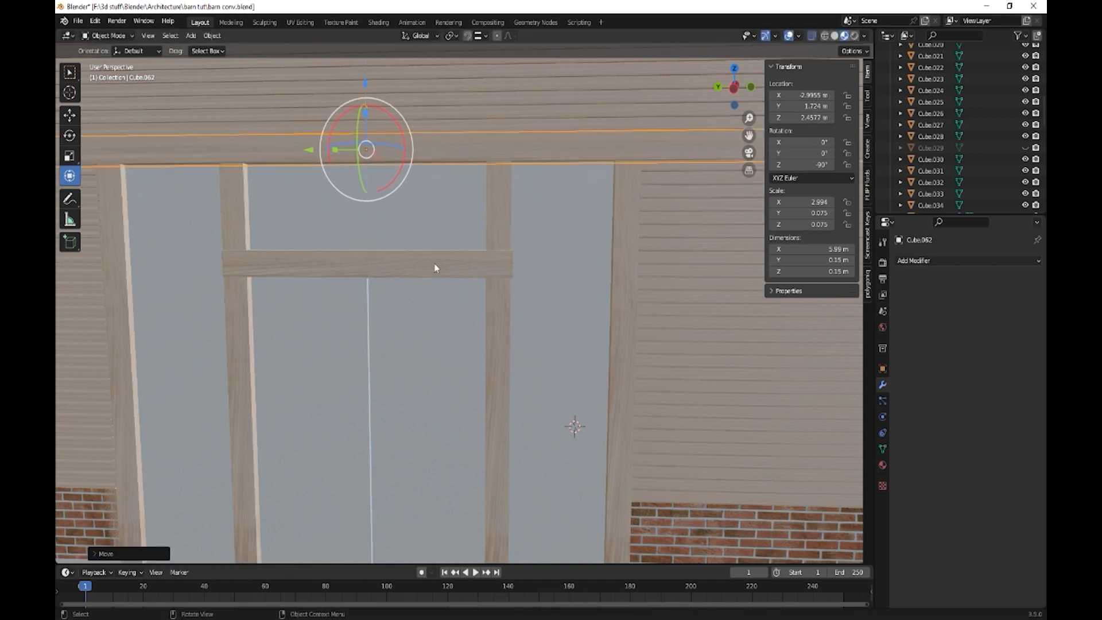
Shorten the long beam above the doorway to about 3.36 m and centre it over the frame at about Y 1.76 m.
scroll(469, 312, "down", 2)
mouse_move(390, 232)
left_mouse_down()
mouse_move(404, 232)
mouse_move(356, 231)
mouse_move(388, 233)
left_mouse_up()
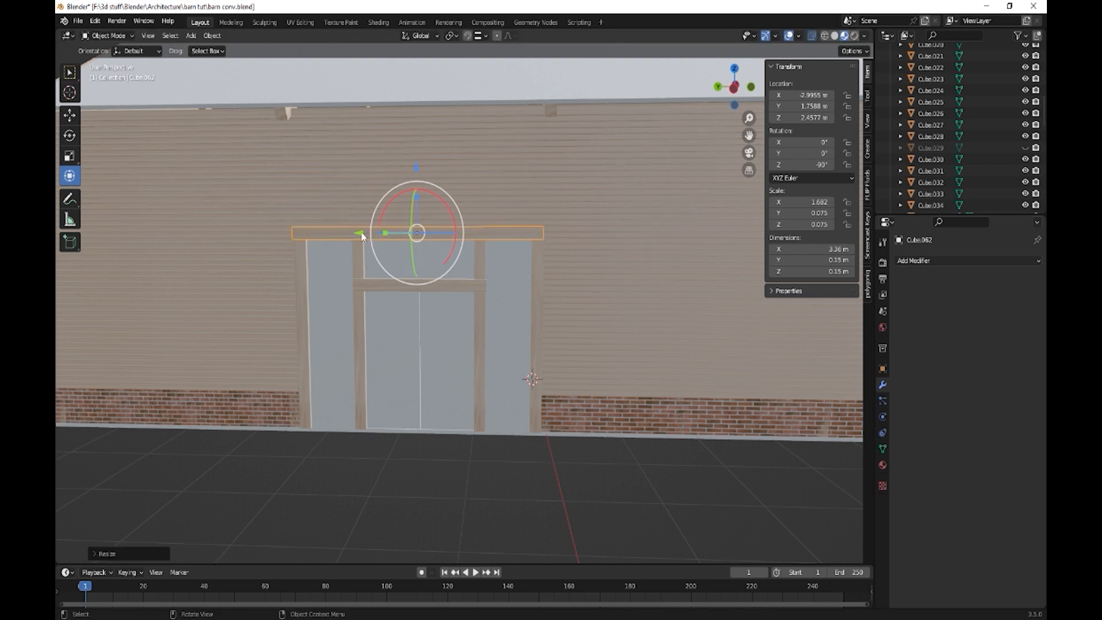
left_click(363, 235)
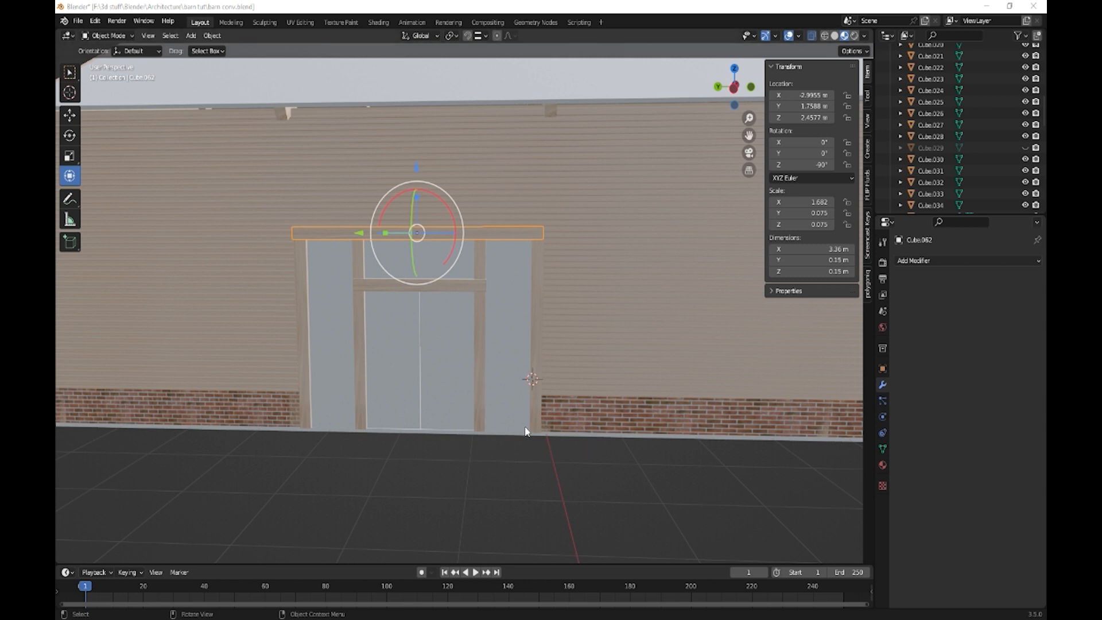
Duplicate the entrance's side panels, doors, crossbar, inner posts and one outer post along X into the opposite wall's opening.
left_click(506, 331)
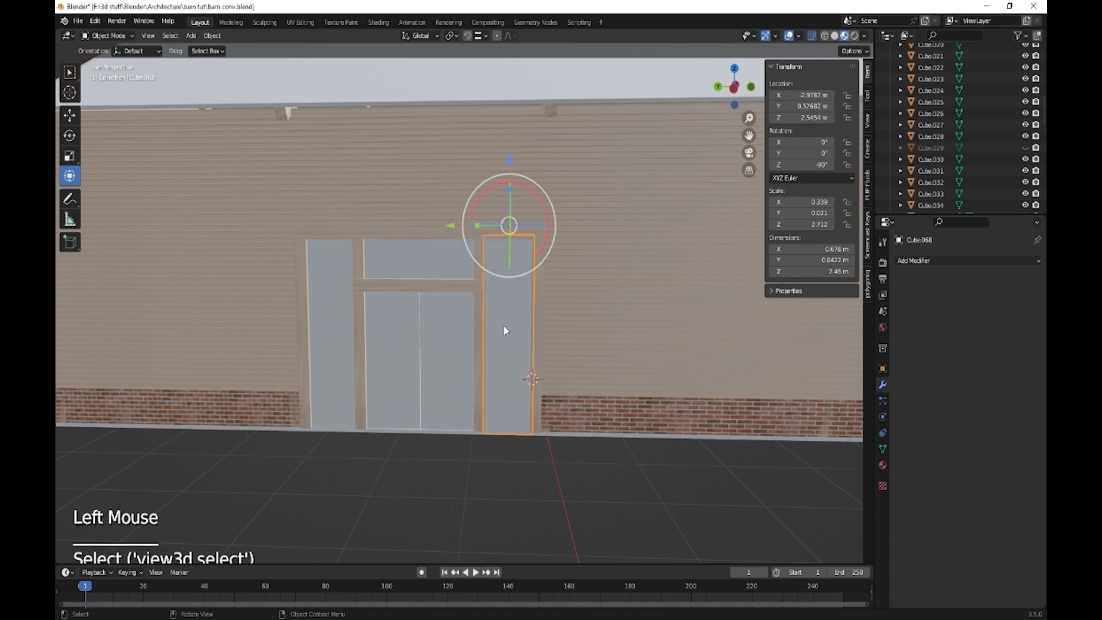
left_click(470, 332, "shift")
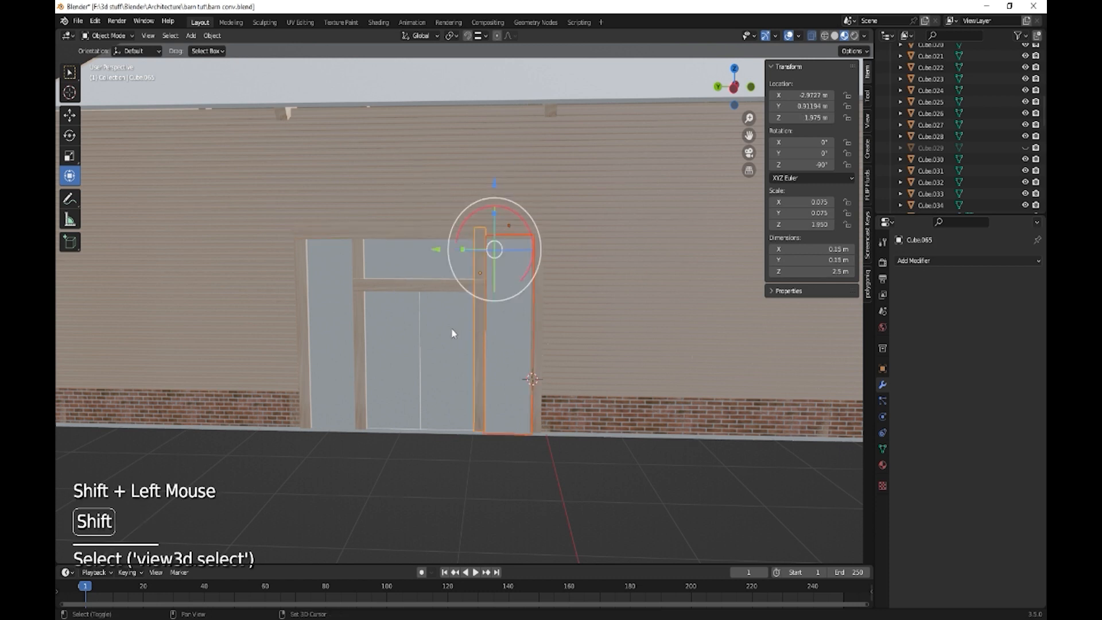
left_click(378, 325, "shift")
left_click(357, 322, "shift")
left_click(312, 324, "shift")
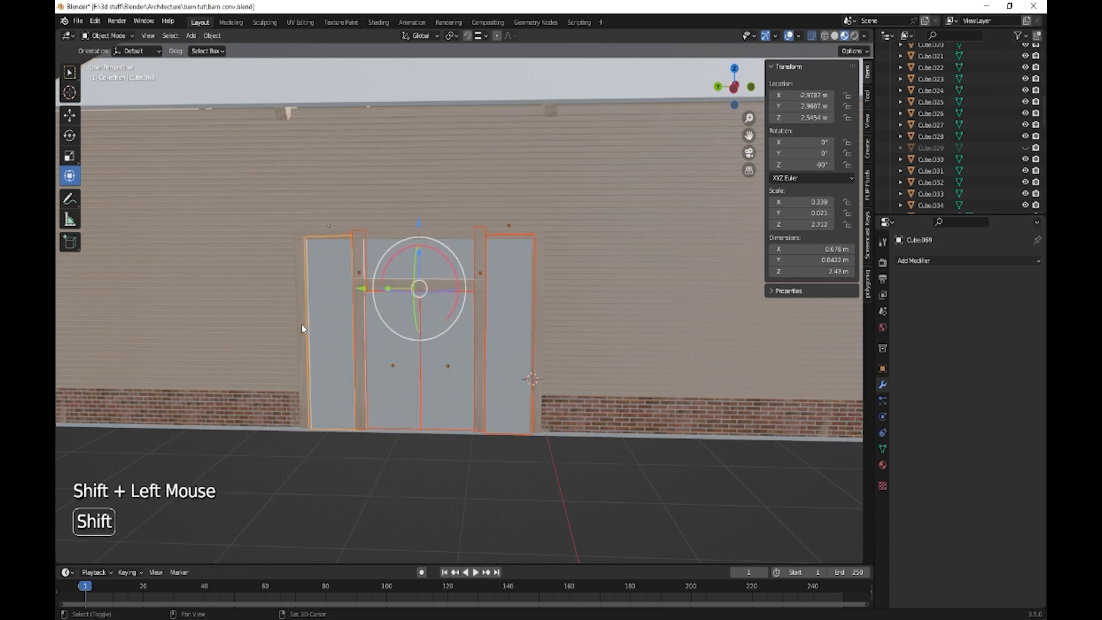
left_click(302, 327, "shift")
left_click(454, 286, "shift")
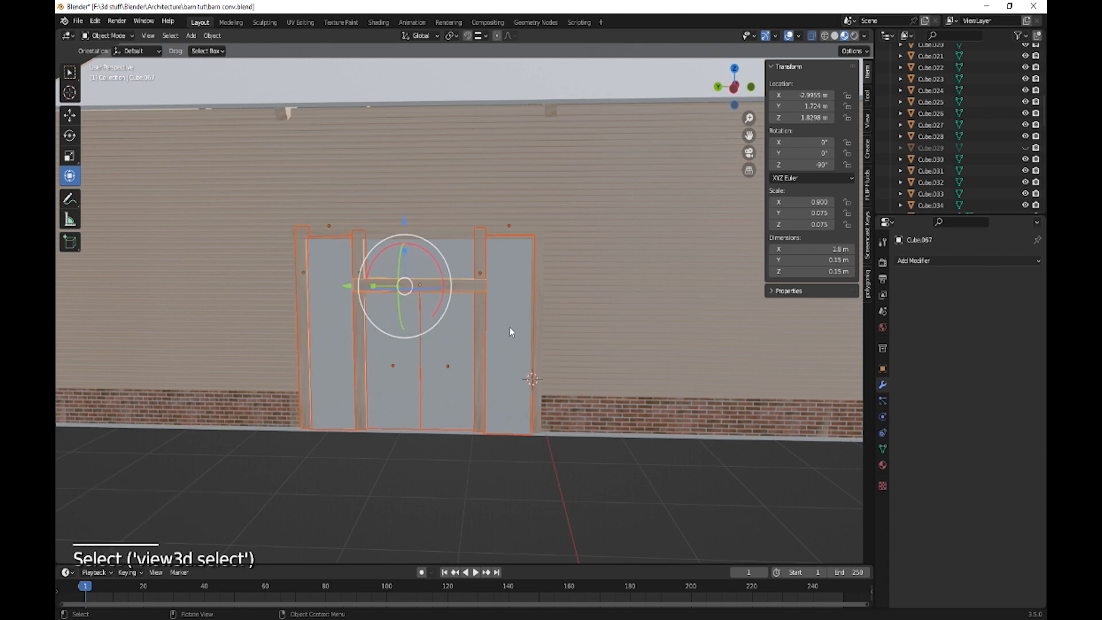
middle_click_drag(622, 322, 449, 329)
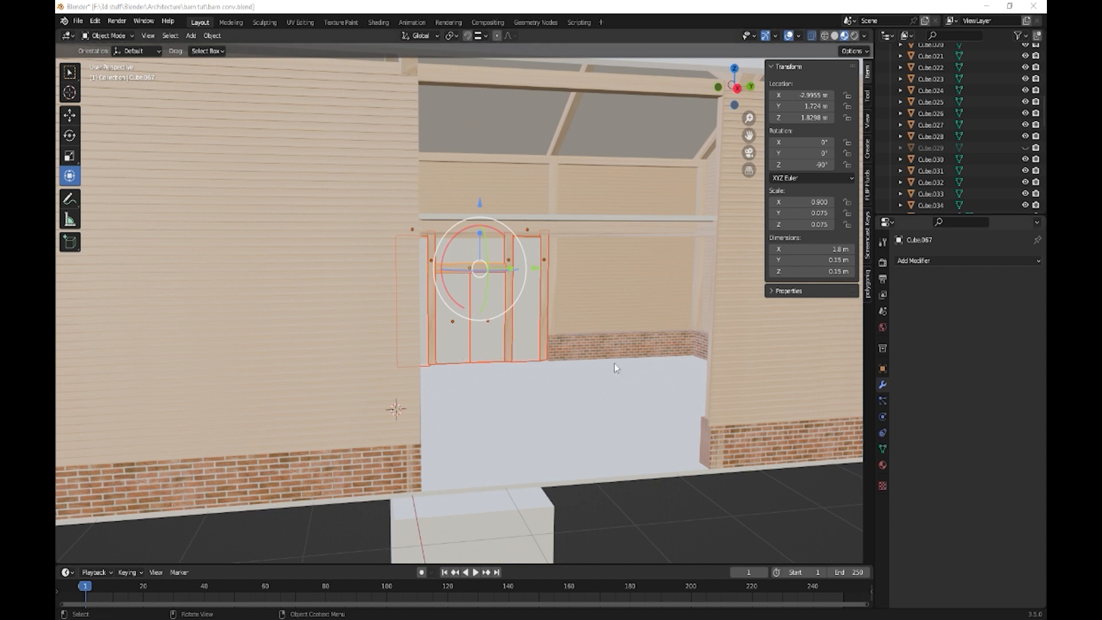
mouse_move(555, 360)
middle_mouse_down()
mouse_move(569, 363)
mouse_move(554, 366)
middle_mouse_up()
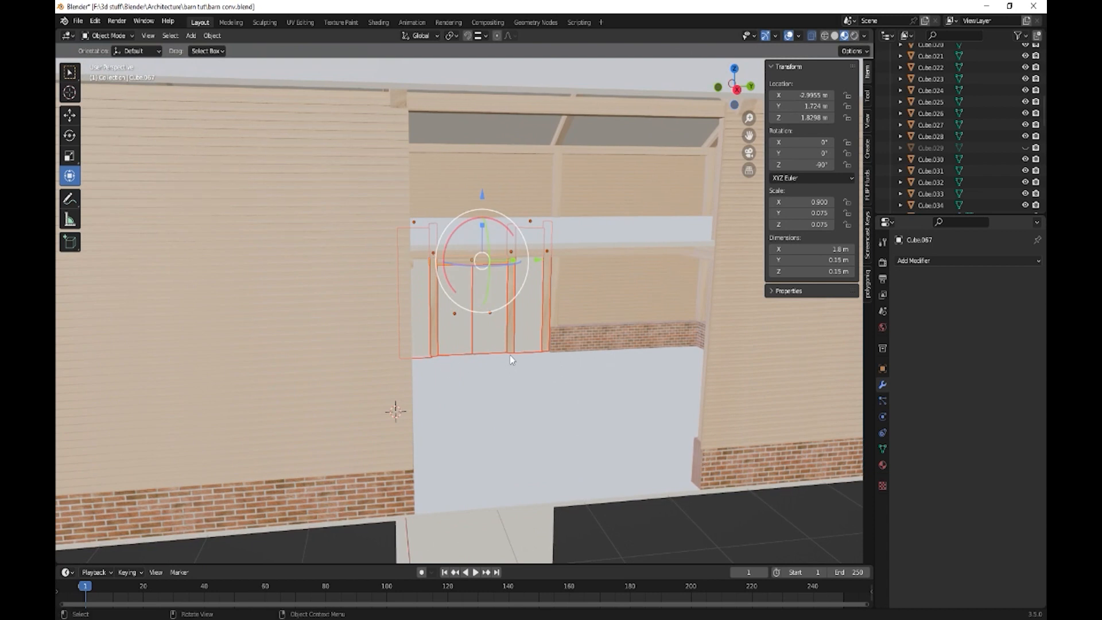
key("shift")
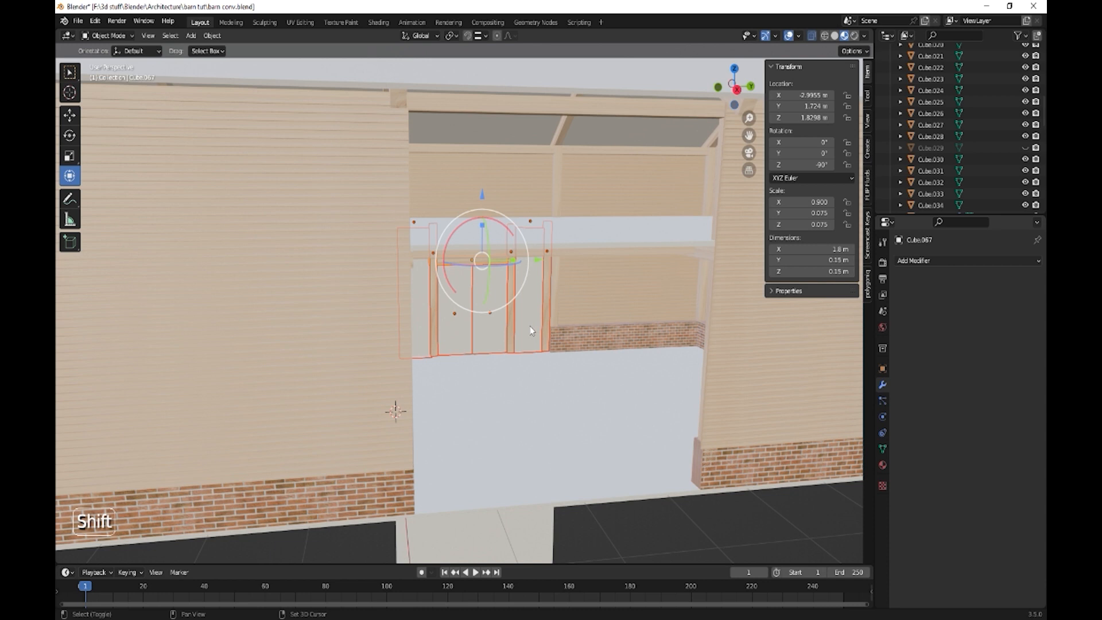
key("shift+d")
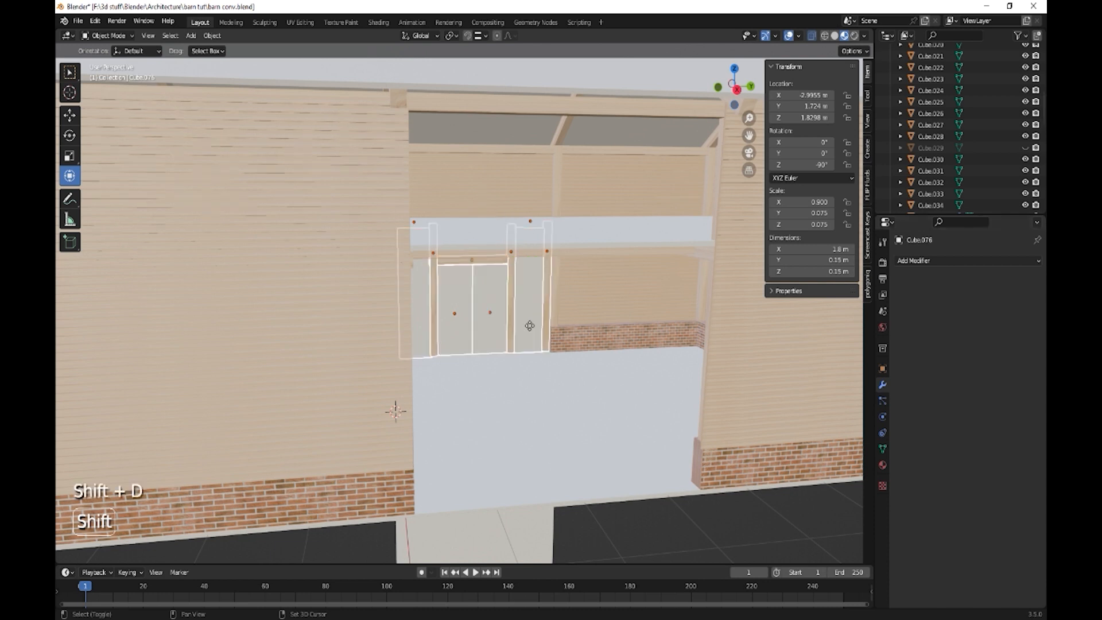
key("x")
right_click(608, 426)
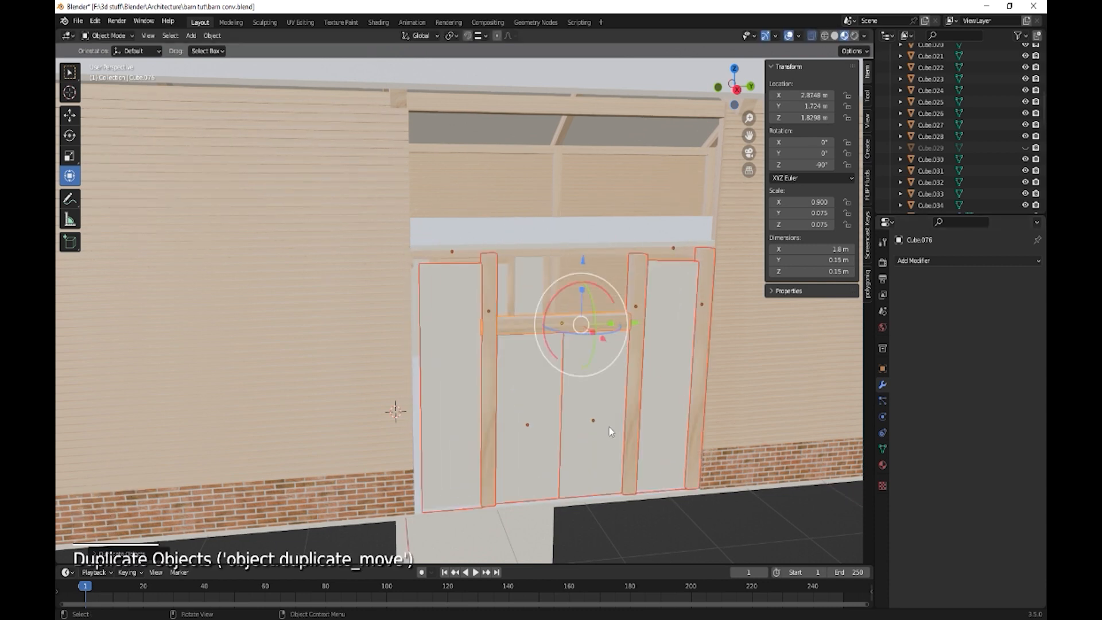
Rotate the duplicated entrance 180° around Z and slide it along Y to fit between the sides of the opening.
key("r")
type("z")
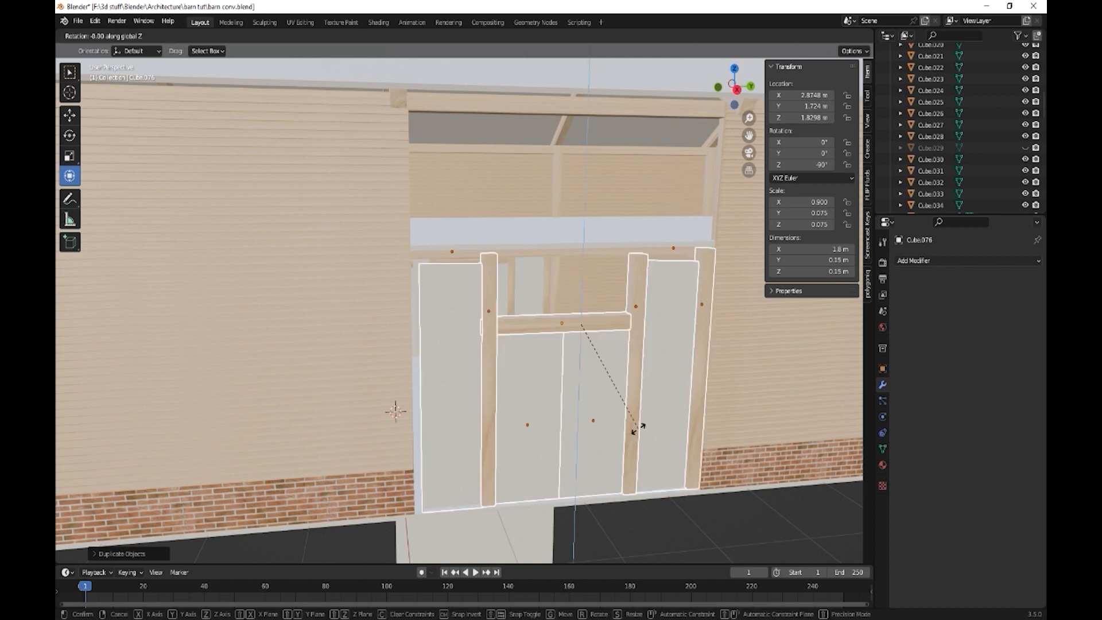
type("180")
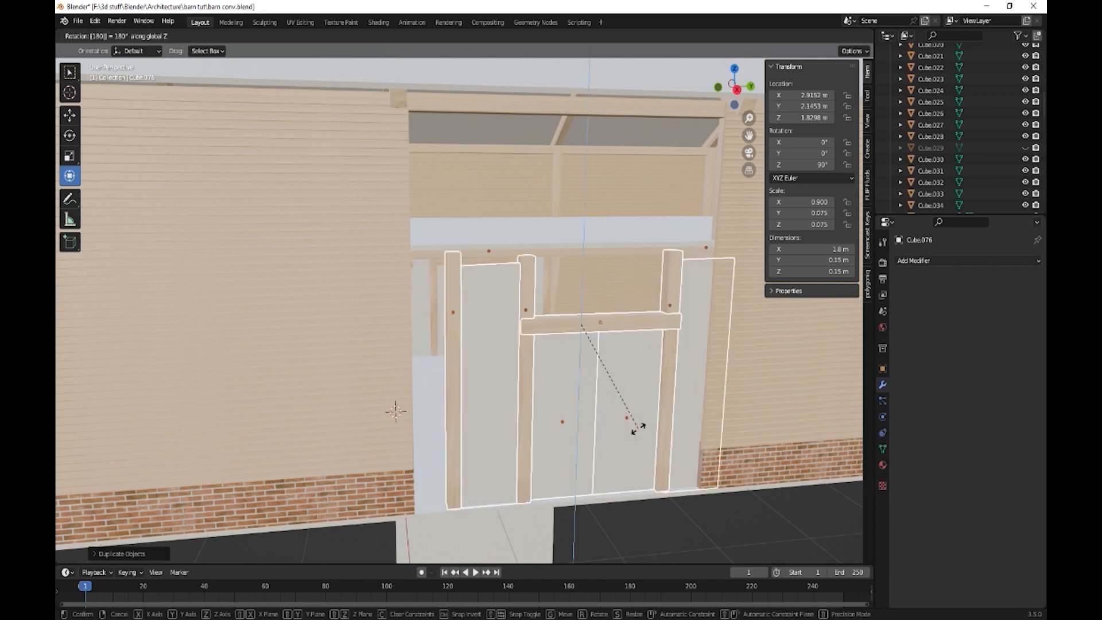
key("Return")
middle_click_drag(645, 429, 595, 328)
left_click_drag(576, 308, 535, 305)
Duplicate the original entrance's outer post along X to the opposite opening's unframed side, at about X 2.9 m.
middle_click_drag(637, 397, 815, 403)
left_click(291, 336)
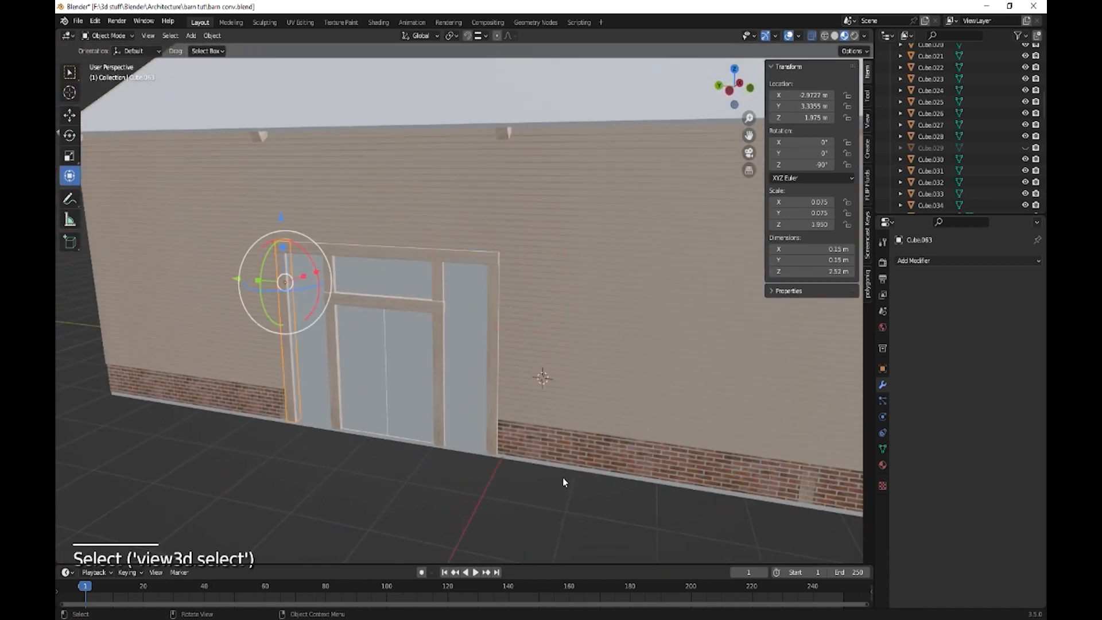
key("shift+d")
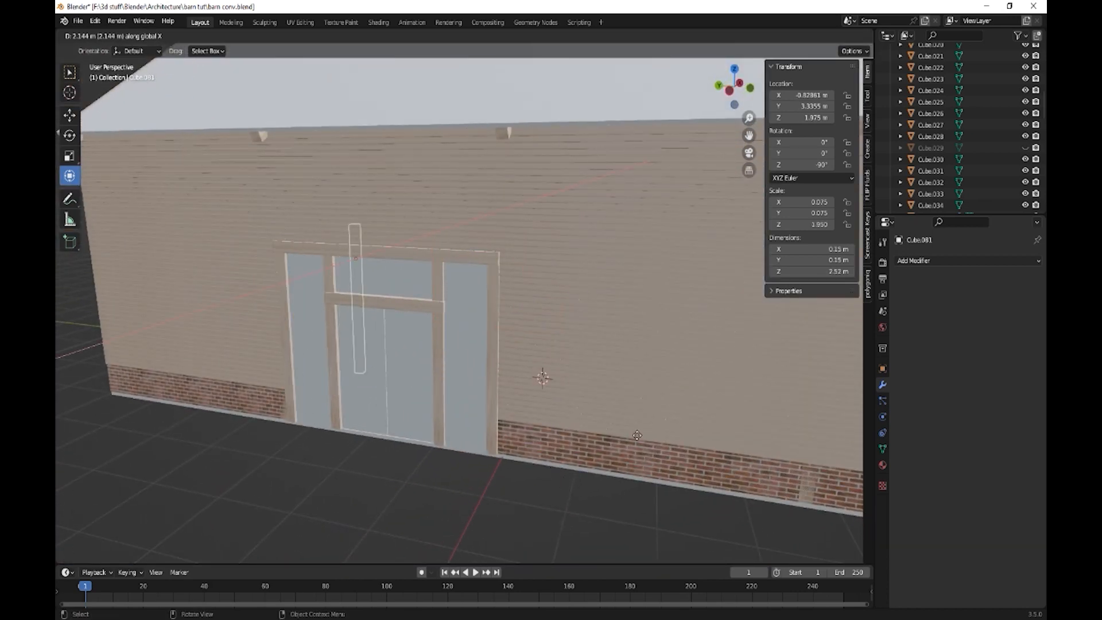
left_click(676, 416)
middle_click_drag(676, 416, 431, 406)
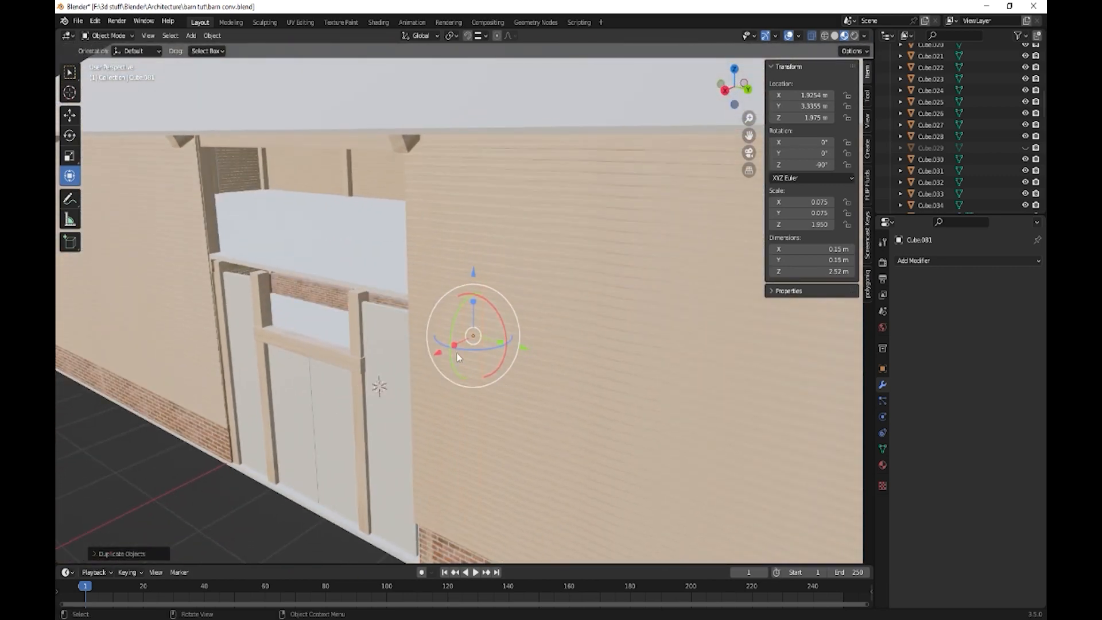
left_click_drag(456, 357, 378, 368)
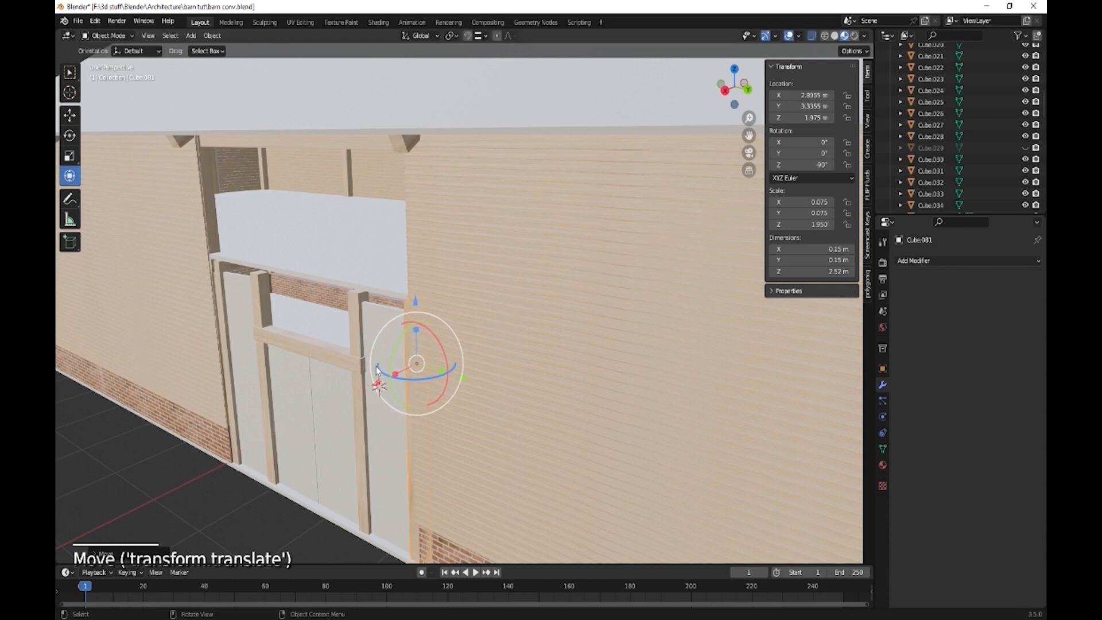
middle_click_drag(379, 369, 586, 346)
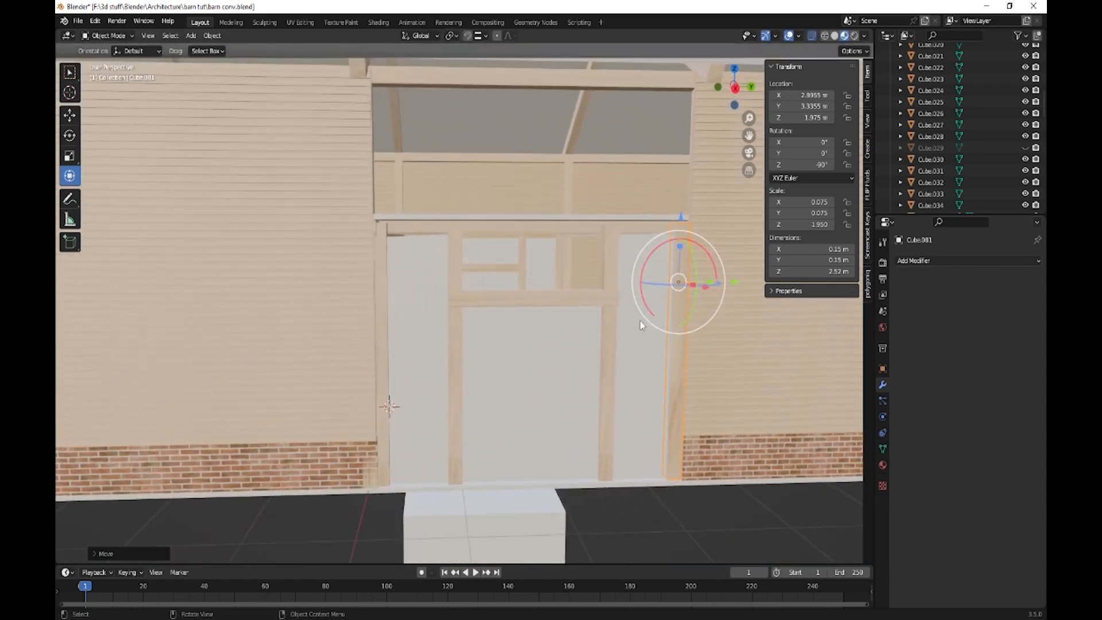
Select all the new entrance's posts, crossbar, doors and side panels and move them slightly outward along X.
left_click(609, 253, "shift")
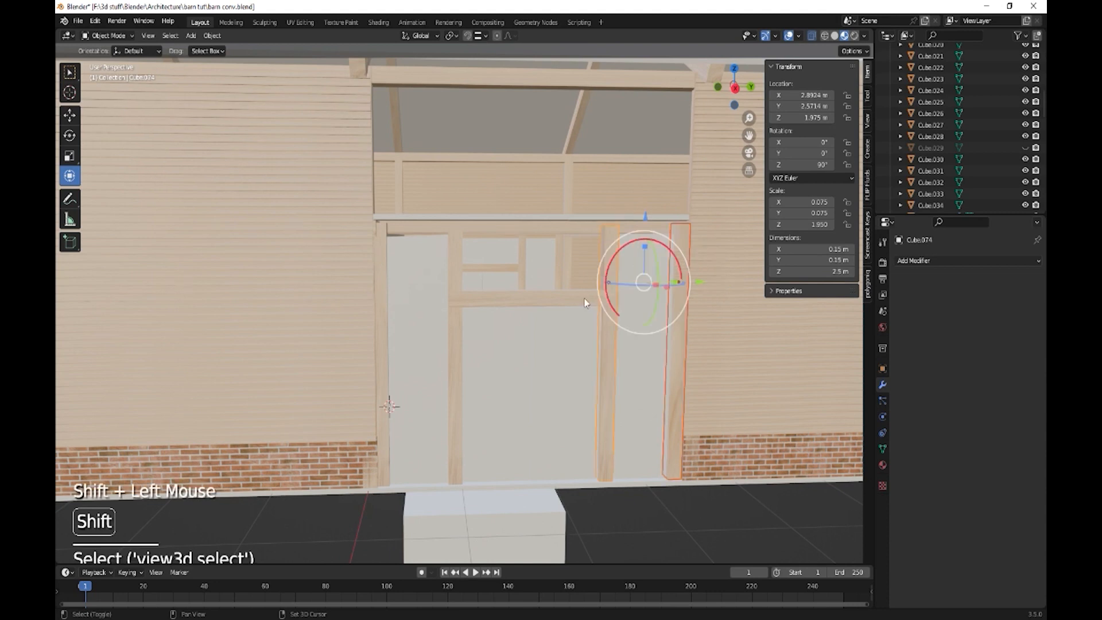
left_click(453, 299, "shift")
left_click(455, 263, "shift")
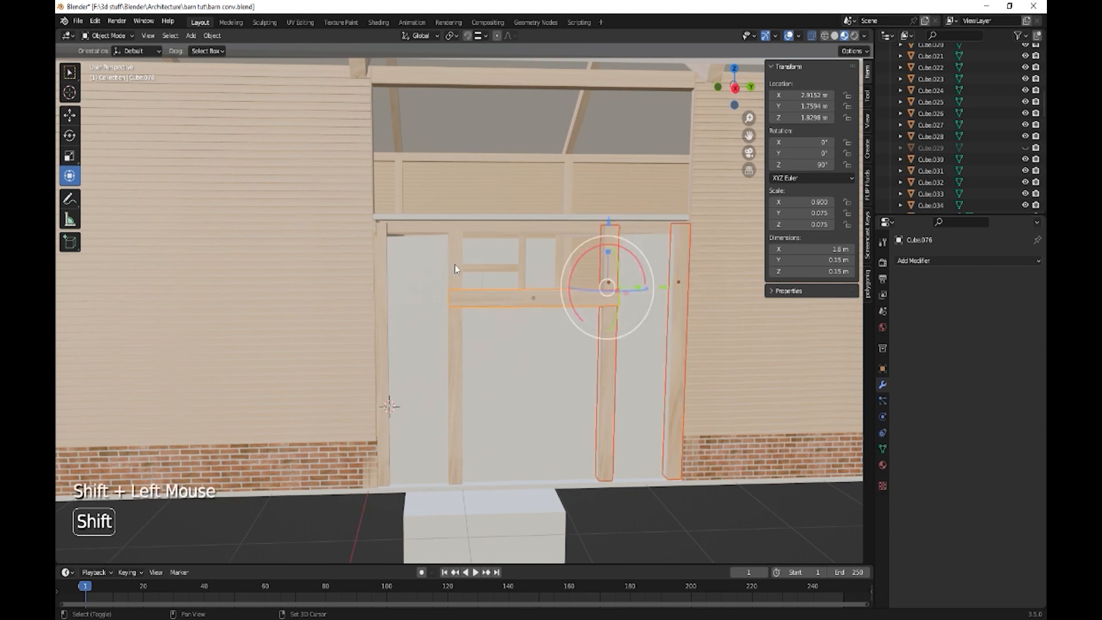
left_click(384, 267, "shift")
left_click(414, 316, "shift")
left_click(495, 390, "shift")
left_click(564, 388, "shift")
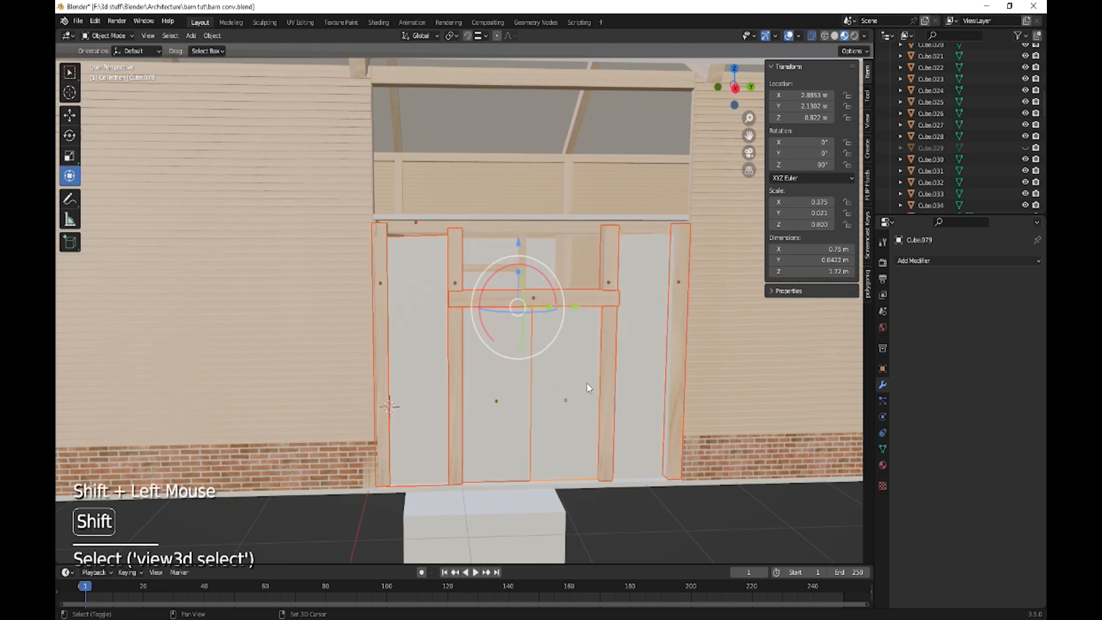
left_click(642, 381, "shift")
middle_click_drag(642, 394, 703, 395)
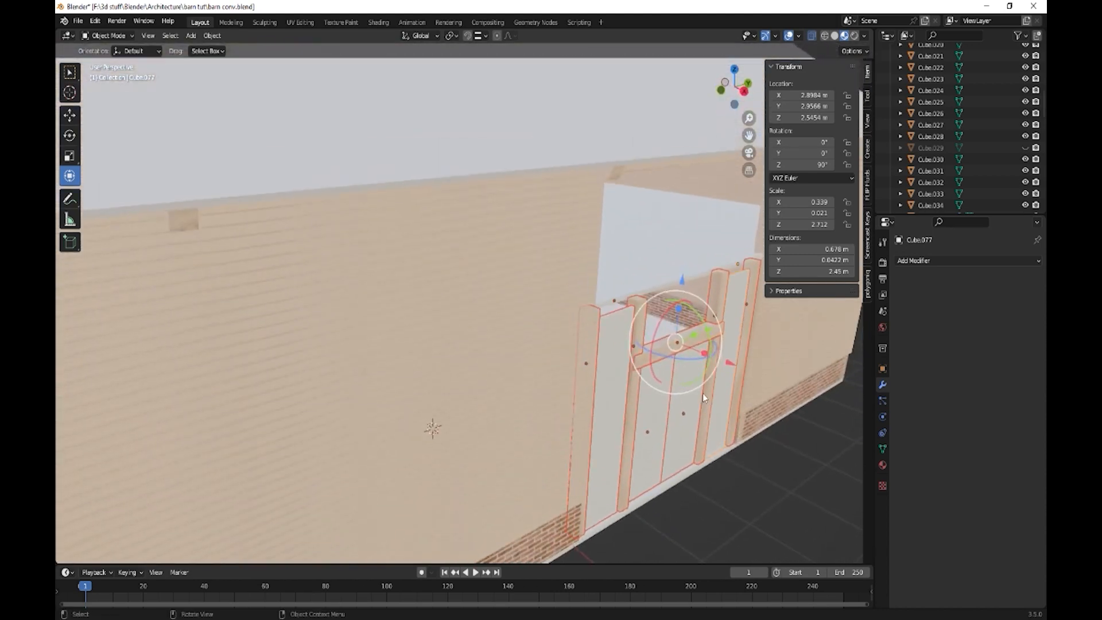
left_click_drag(729, 365, 736, 377)
middle_click_drag(737, 377, 690, 450)
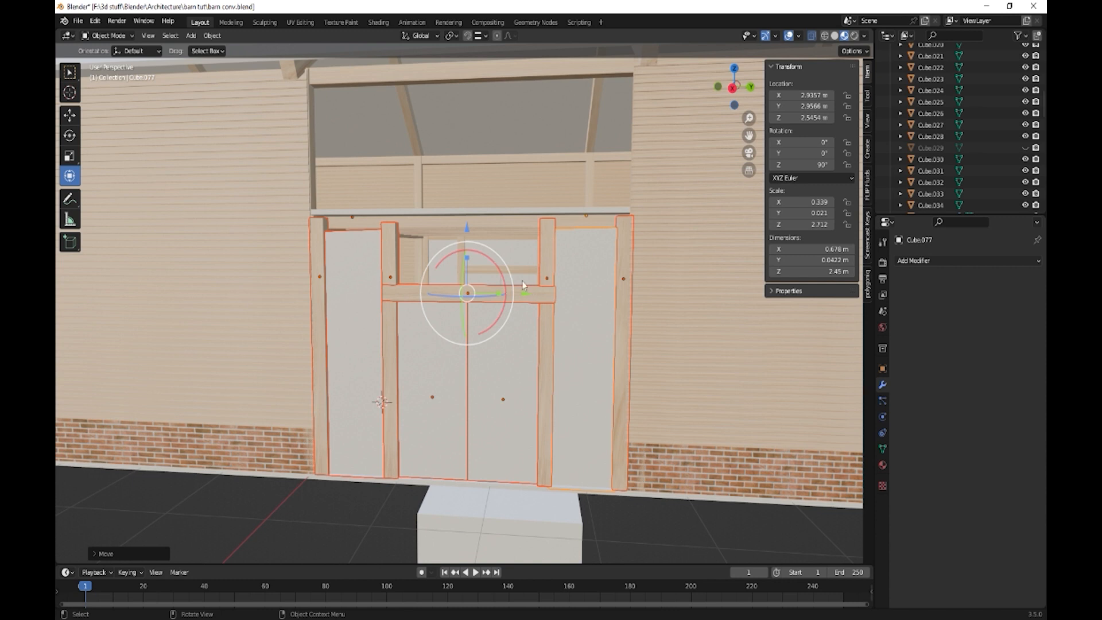
Duplicate the original entrance's transom panel along X into the gap above the new doors, at about X 2.85 m.
left_click(517, 250)
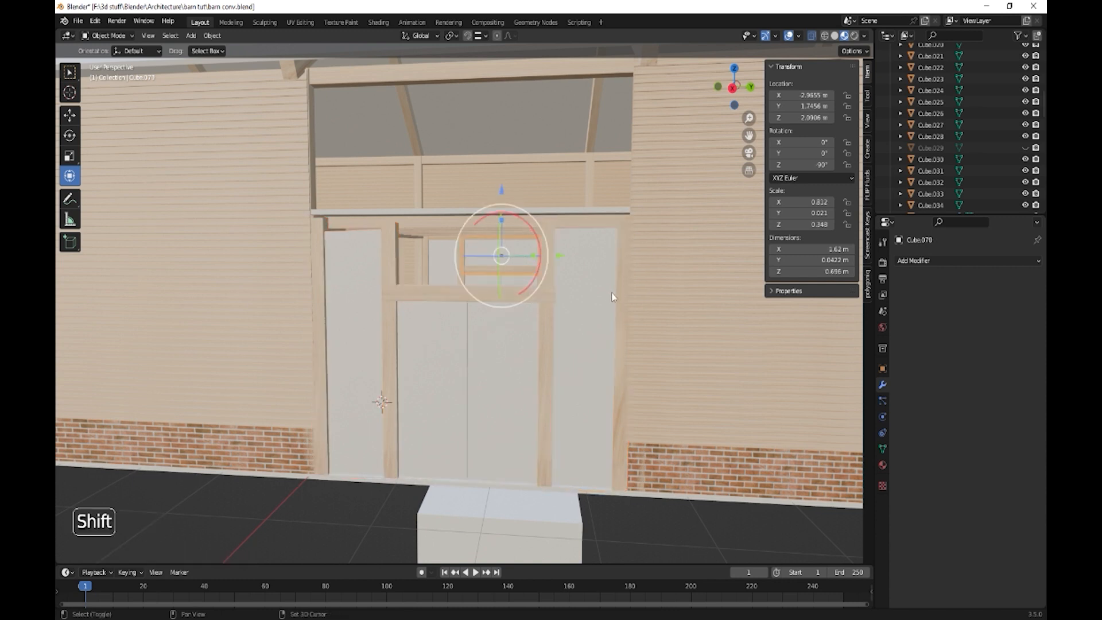
key("shift+d")
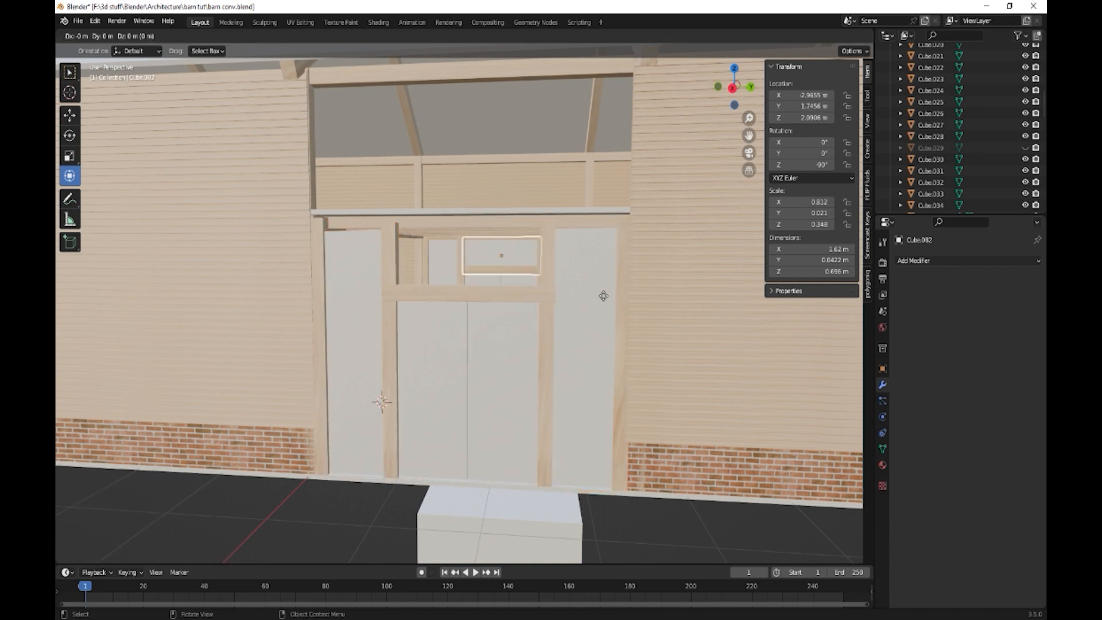
key("y")
key("x")
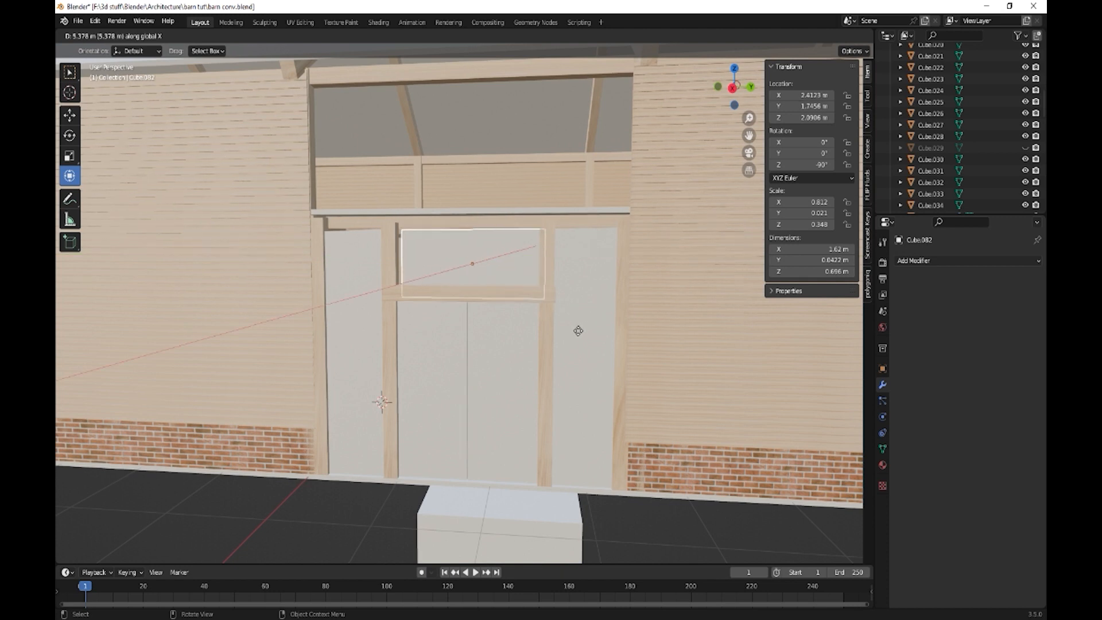
left_click(577, 330)
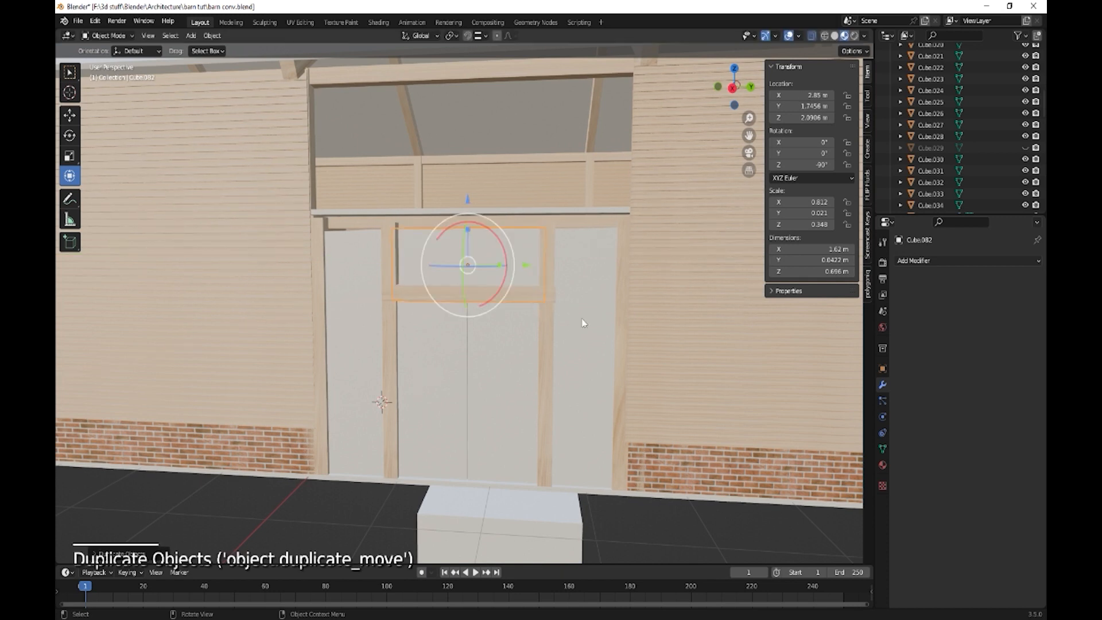
middle_click_drag(584, 318, 607, 295)
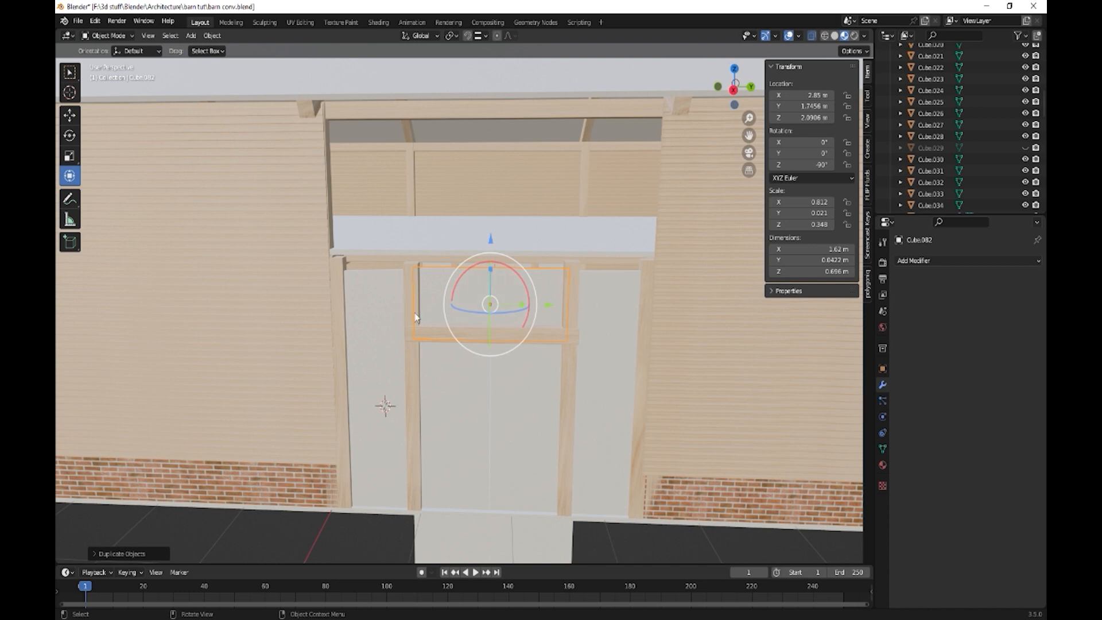
Duplicate the new entrance's crossbar up to about Z 2.51 m and lengthen it to about 3.35 m across the whole frame.
left_click(459, 335)
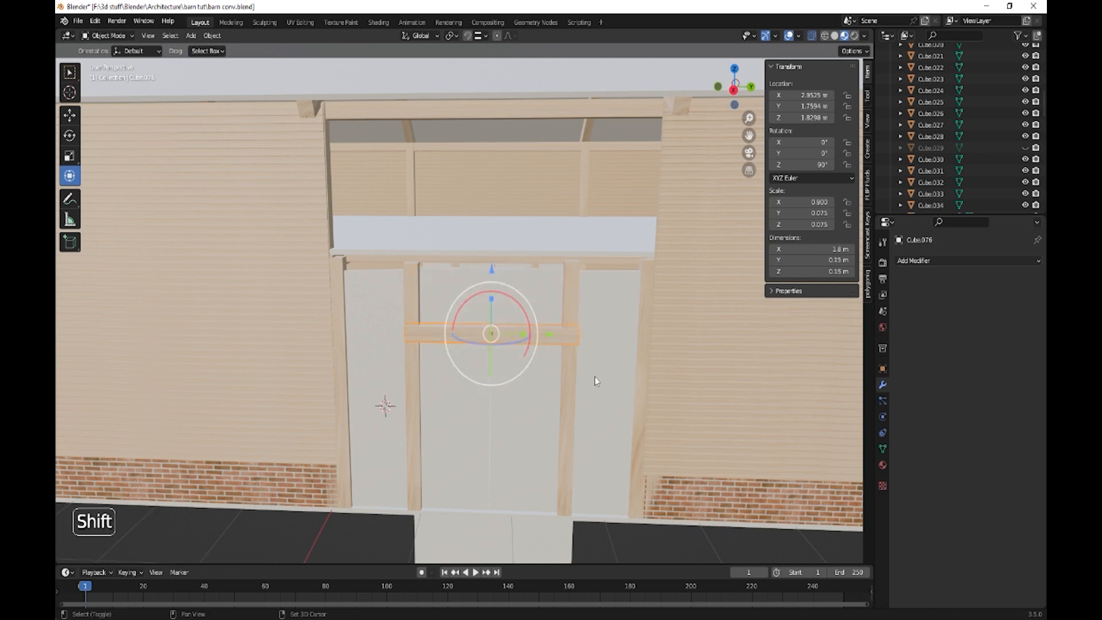
key("shift+d")
key("z")
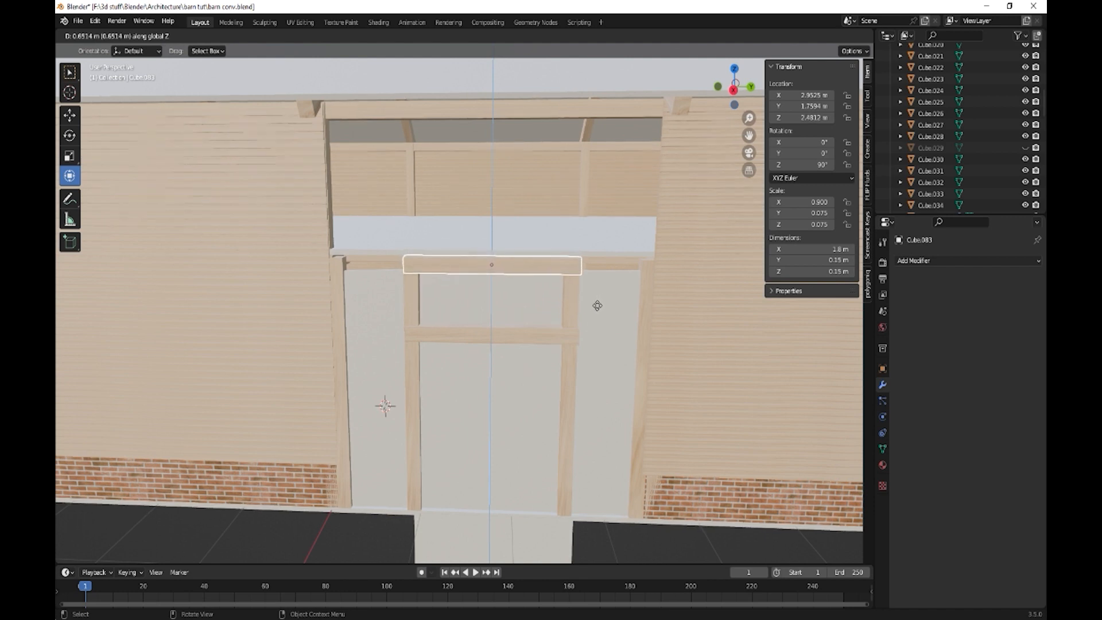
left_click(598, 306)
middle_click_drag(598, 308, 568, 296)
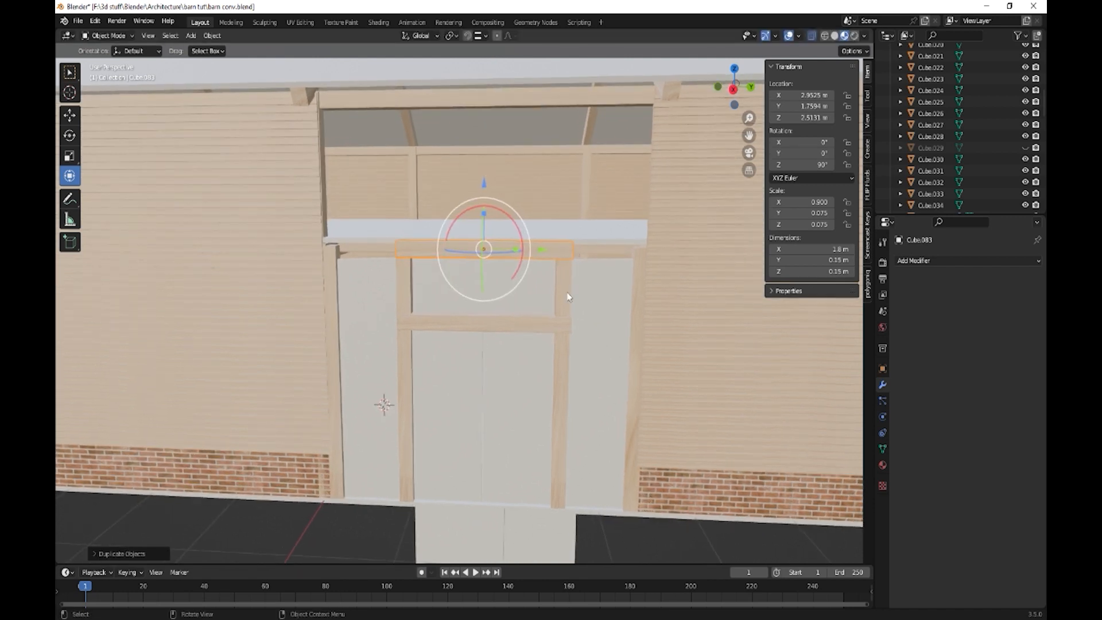
left_click_drag(516, 249, 542, 251)
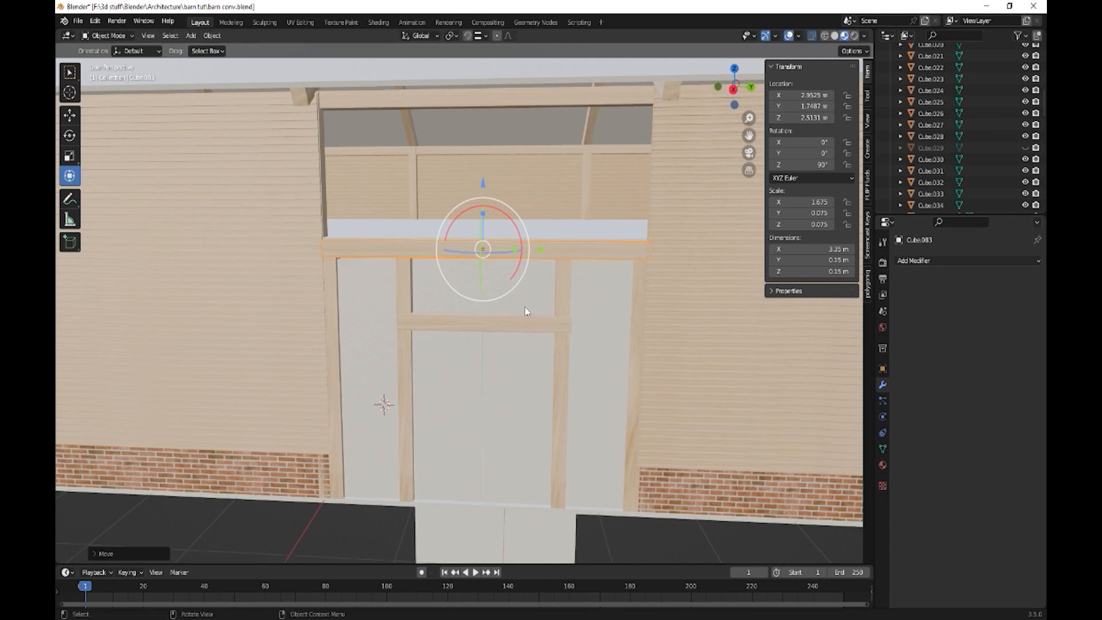
mouse_move(524, 310)
middle_mouse_down()
mouse_move(516, 298)
mouse_move(545, 313)
middle_mouse_up()
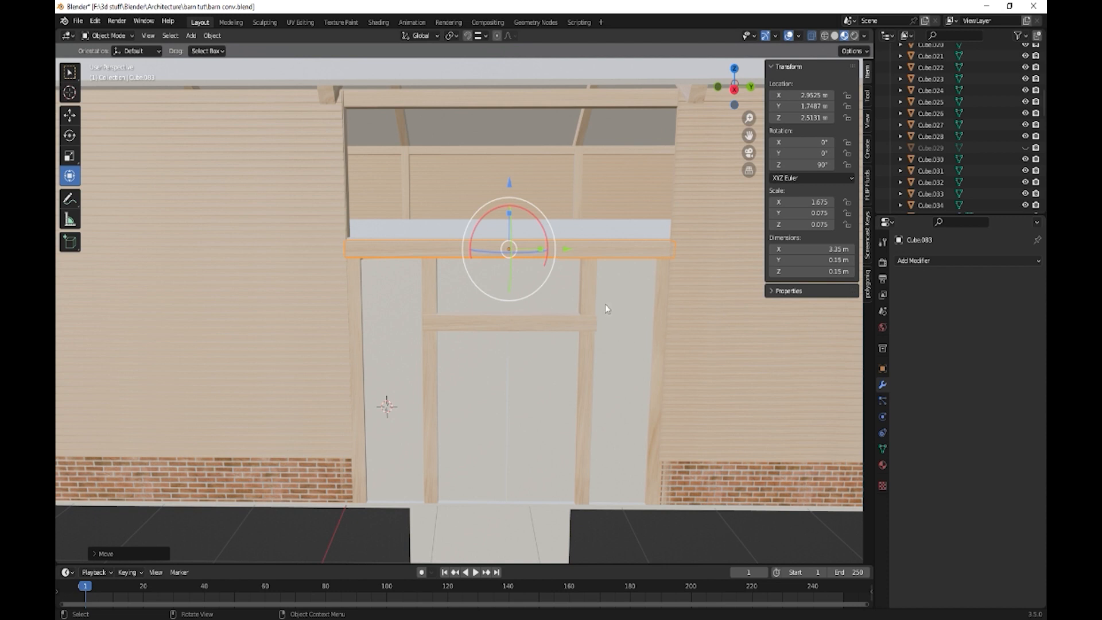
Extend the new entrance's two inner posts upward along Z to the header beam at the top of the opening.
left_click(589, 282)
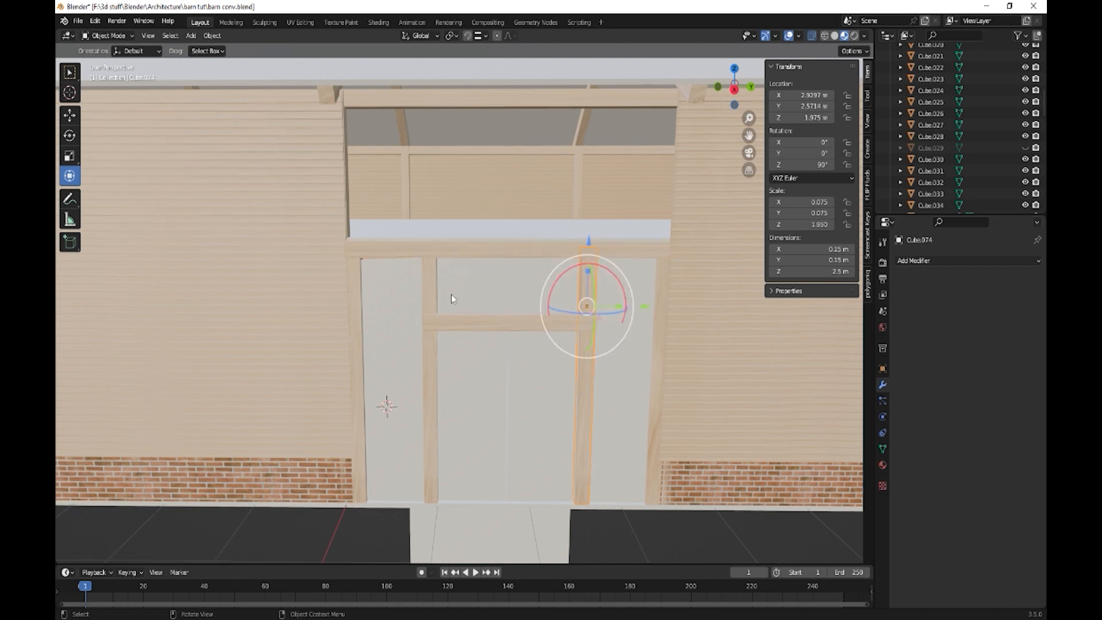
left_click(434, 289, "shift")
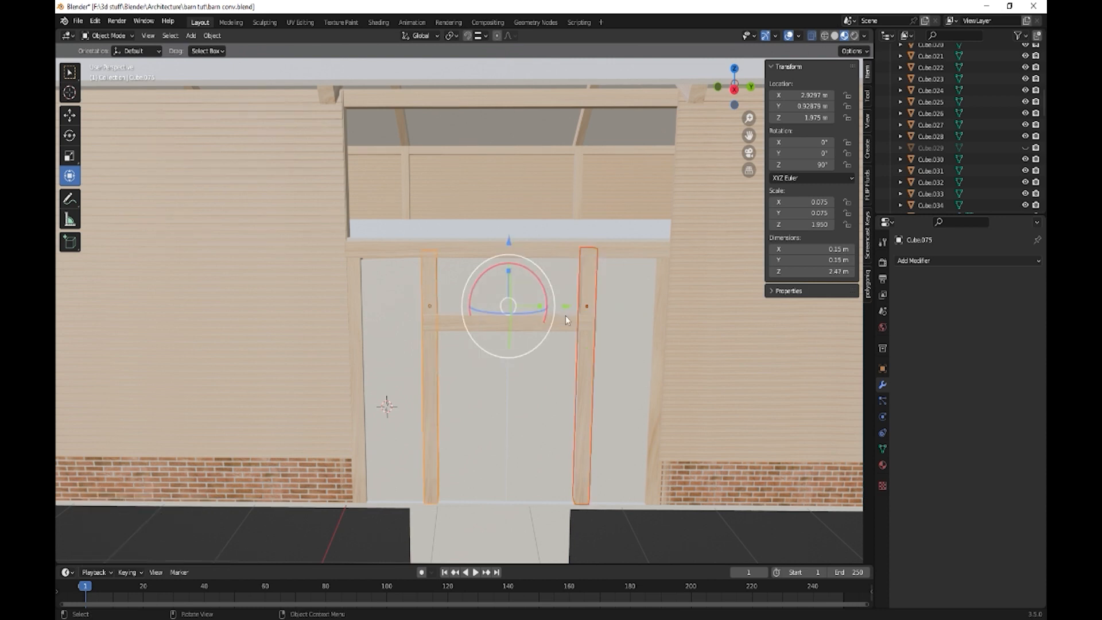
key("Tab")
middle_click_drag(568, 318, 599, 328)
left_click(569, 295)
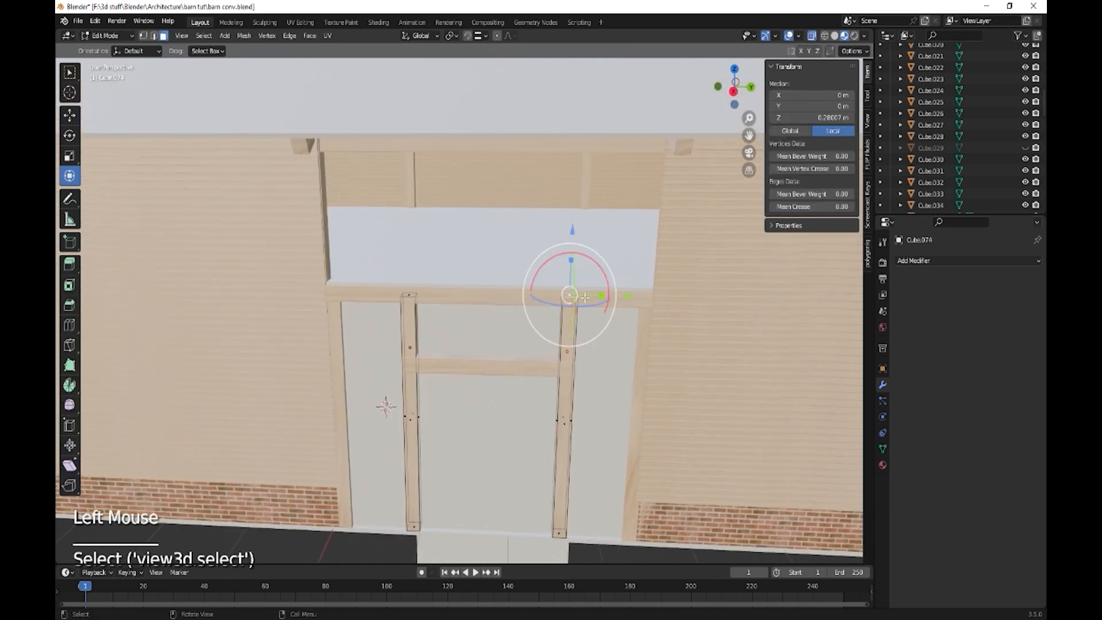
left_click(407, 294, "shift")
middle_click_drag(407, 293, 473, 240)
left_click_drag(486, 220, 496, 74)
key("Tab")
Raise the top faces of the new entrance's two side panels and transom panel up to the opening's header beam.
left_click(610, 321)
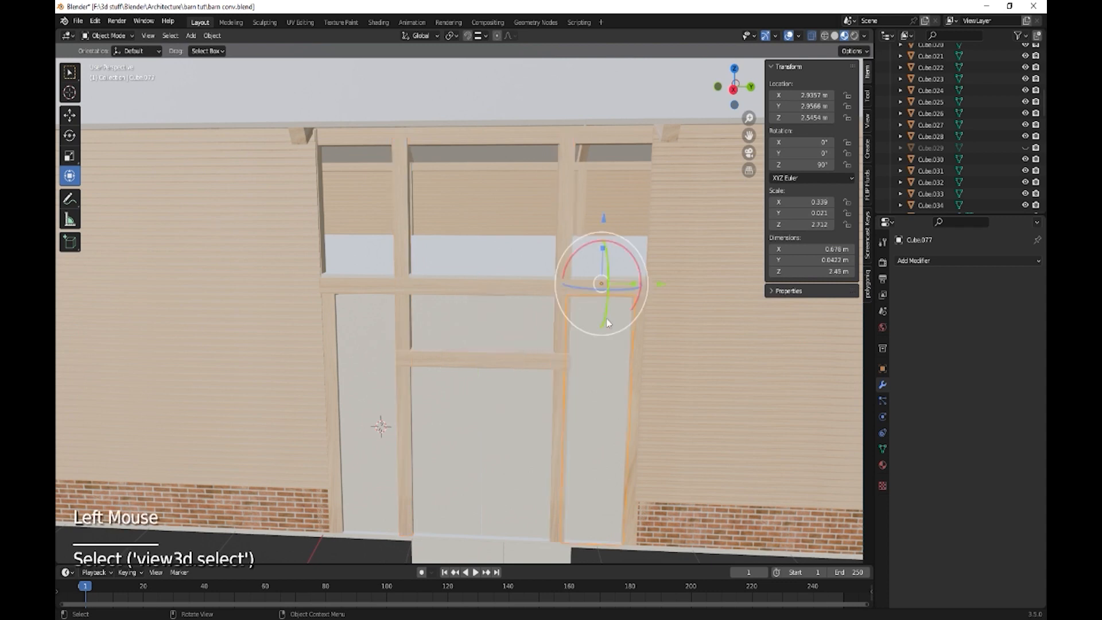
left_click(500, 324, "shift")
left_click(376, 327, "shift")
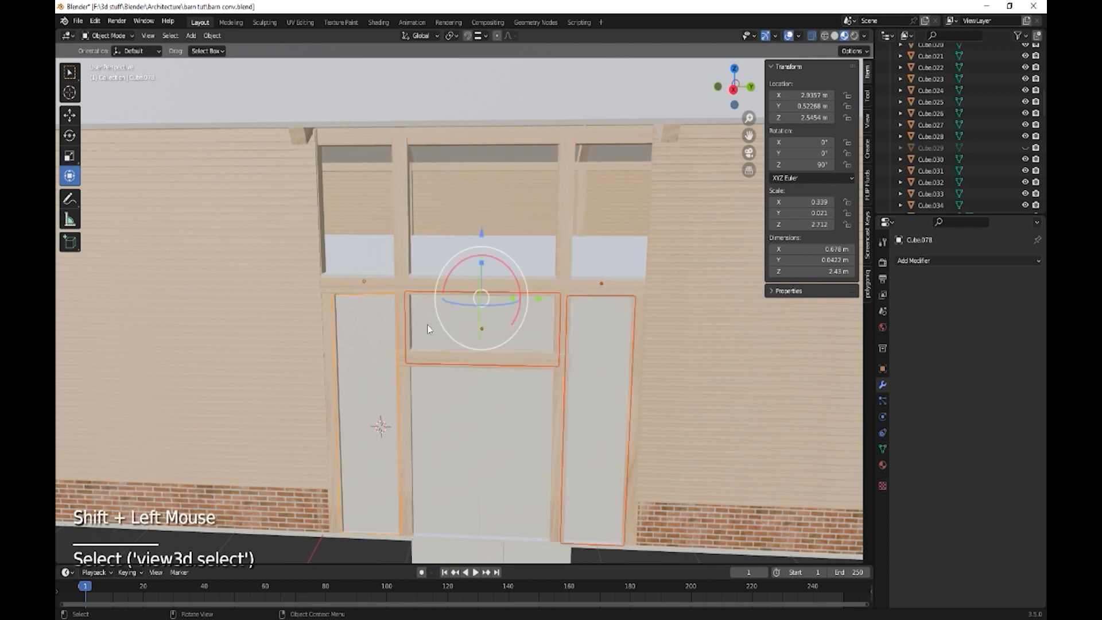
middle_click_drag(493, 330, 498, 342)
key("Tab")
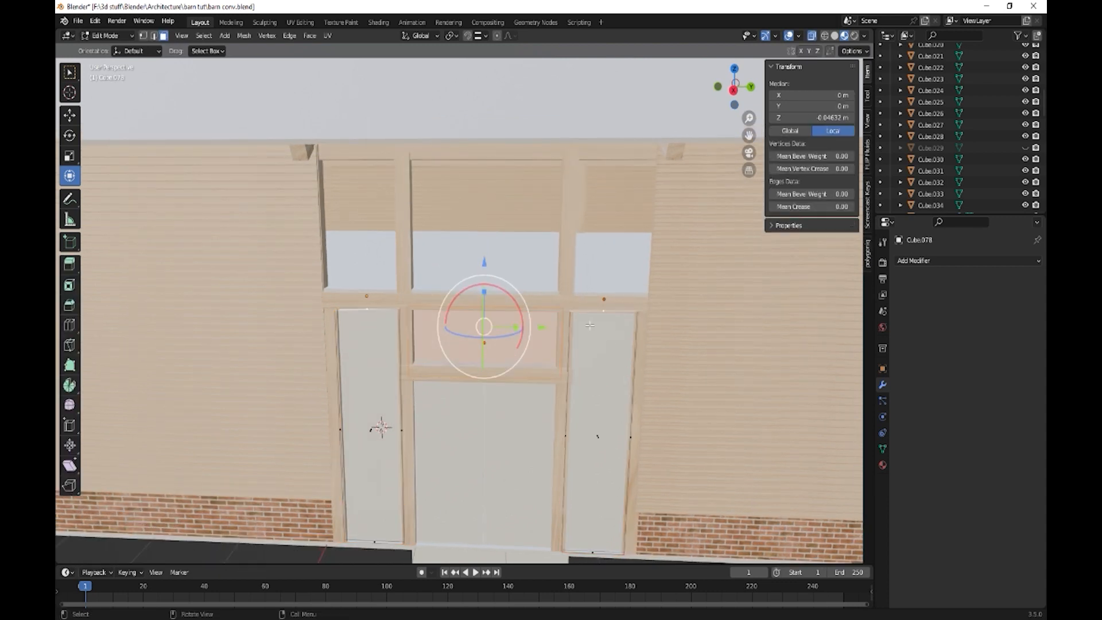
left_click(604, 310)
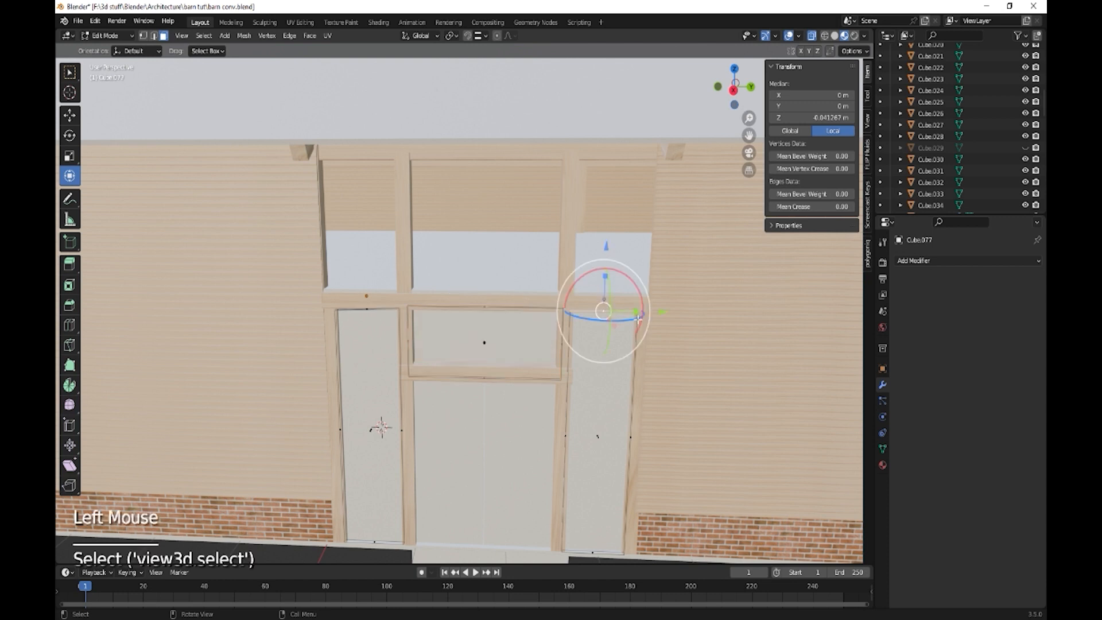
left_click(364, 308, "shift")
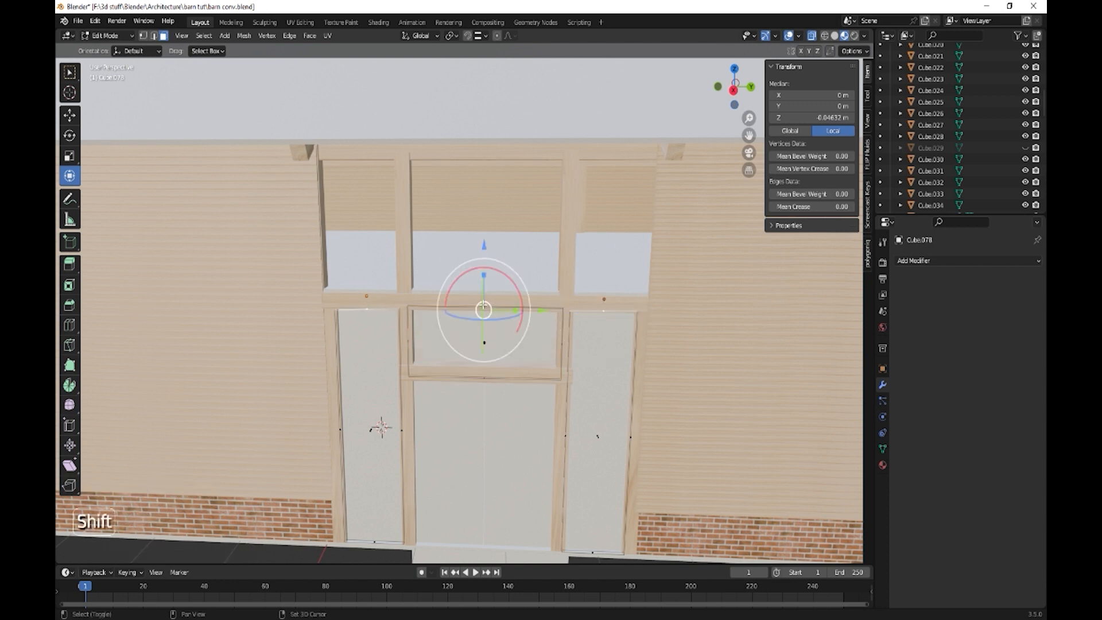
left_click(515, 228, "shift")
left_click_drag(485, 243, 493, 85)
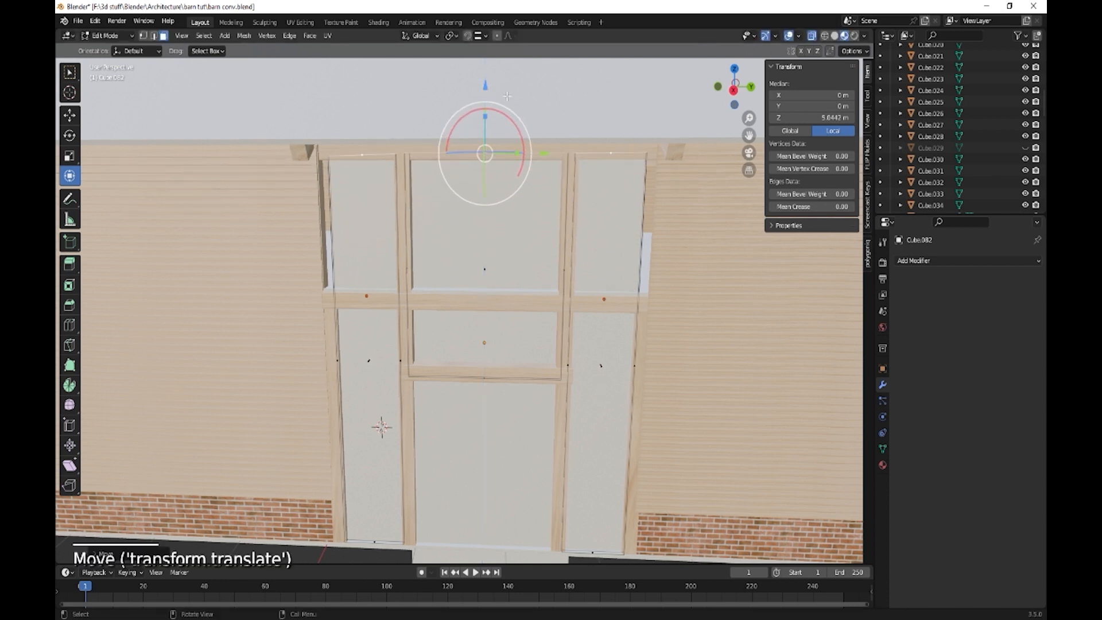
key("Tab")
Extend the new entrance's two outer posts upward along Z to the opening's header beam.
left_click(331, 322)
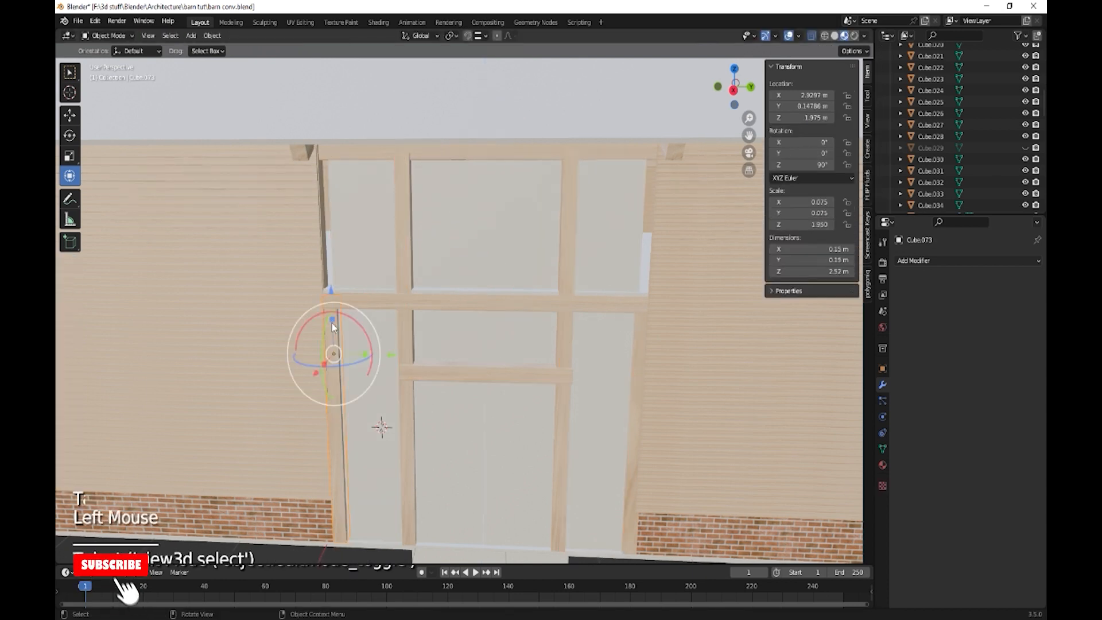
left_click(639, 351, "shift")
key("Tab")
left_click(643, 299)
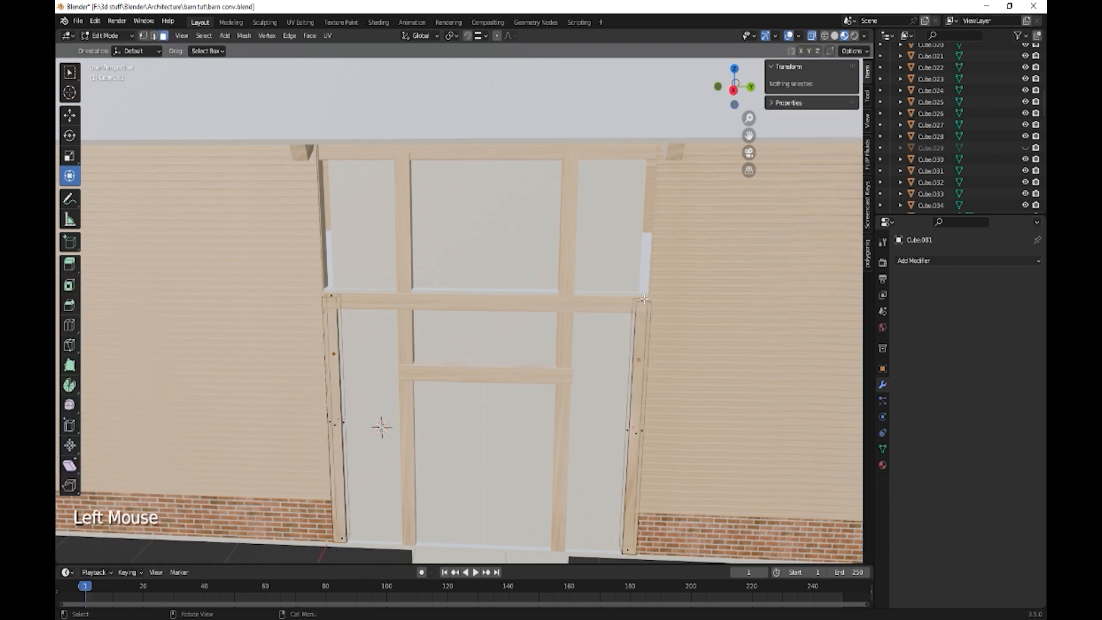
left_click(331, 296, "shift")
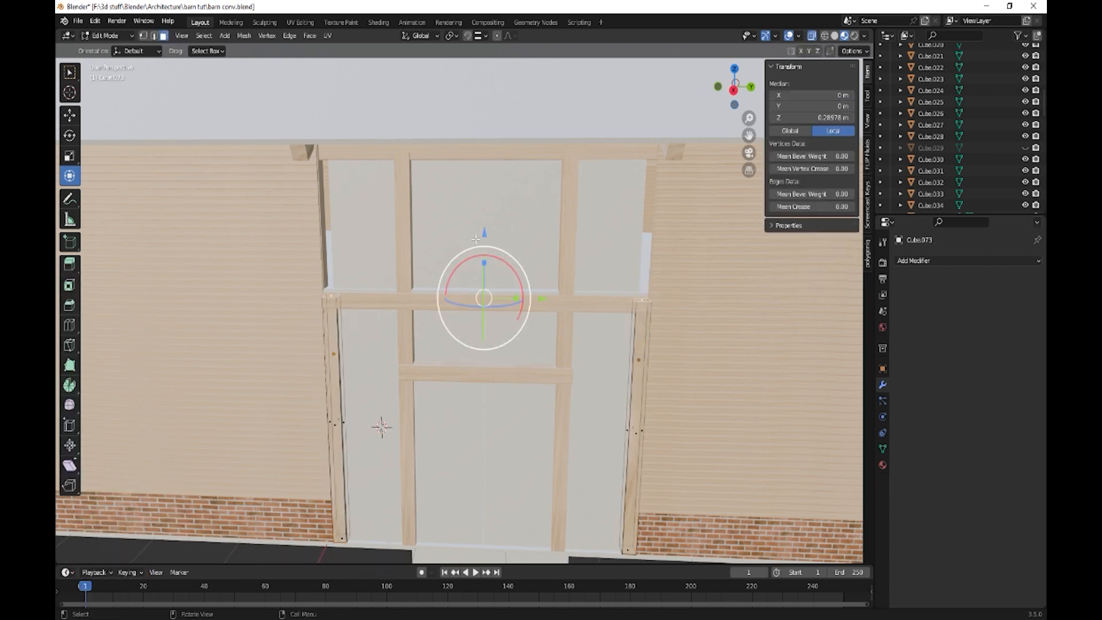
left_click_drag(484, 233, 480, 94)
key("Tab")
Hide both sloping roof panels of the barn to expose the rafters and upper floor.
left_click(528, 432)
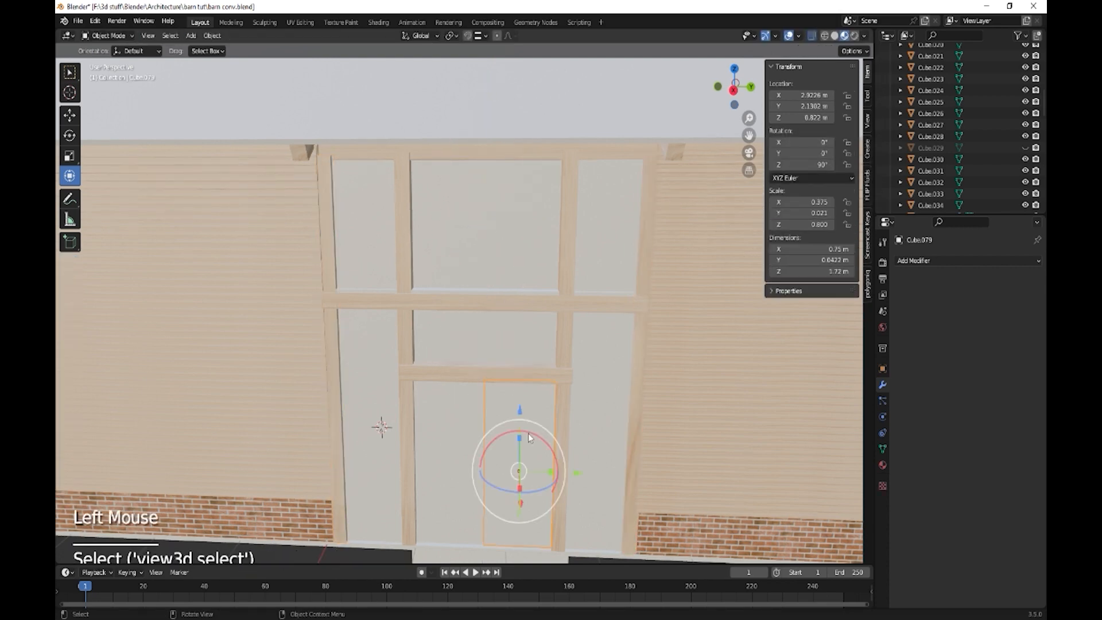
scroll(529, 435, "up", 1)
scroll(528, 435, "down", 1)
scroll(529, 435, "down", 2)
middle_click_drag(529, 435, 402, 421)
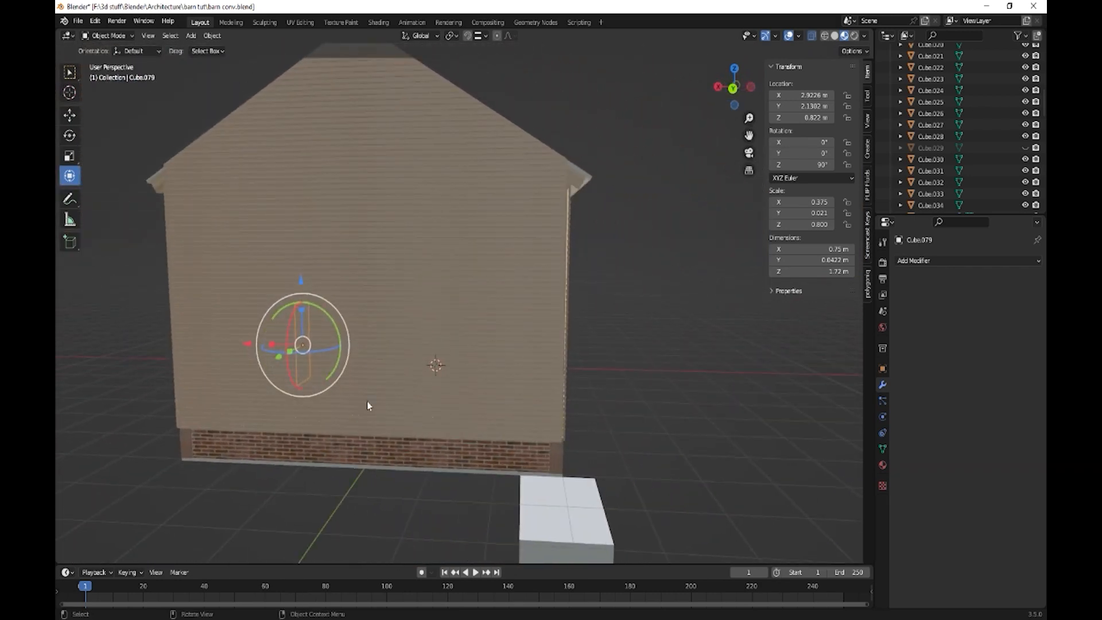
middle_click_drag(379, 362, 418, 401)
left_click(356, 225)
middle_click_drag(356, 226, 381, 302)
left_click(358, 230, "shift")
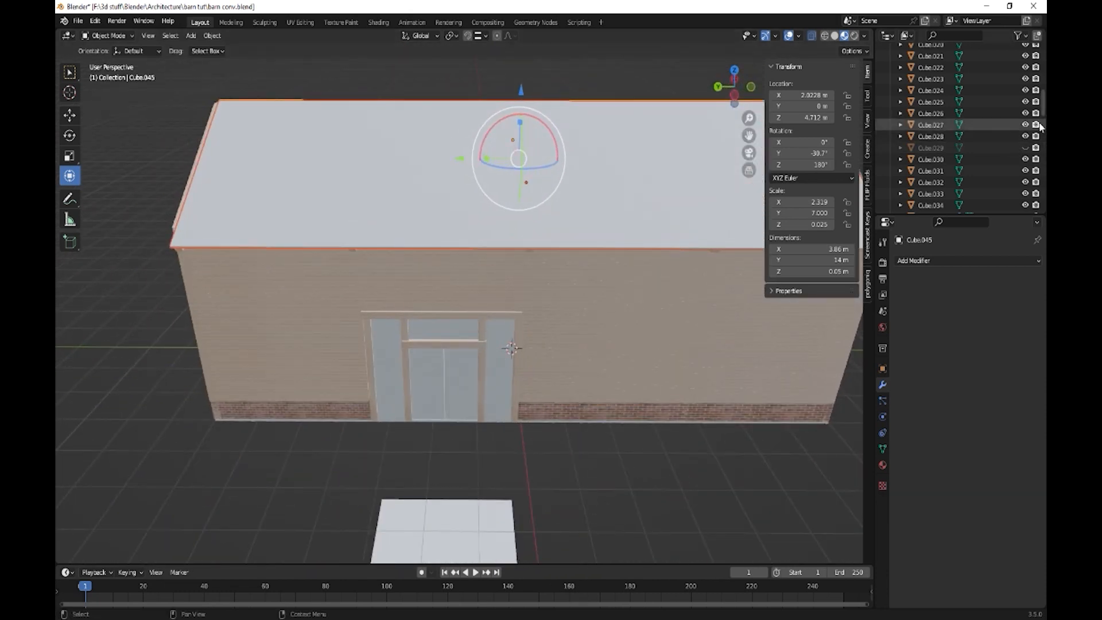
left_click_drag(1043, 110, 1042, 154)
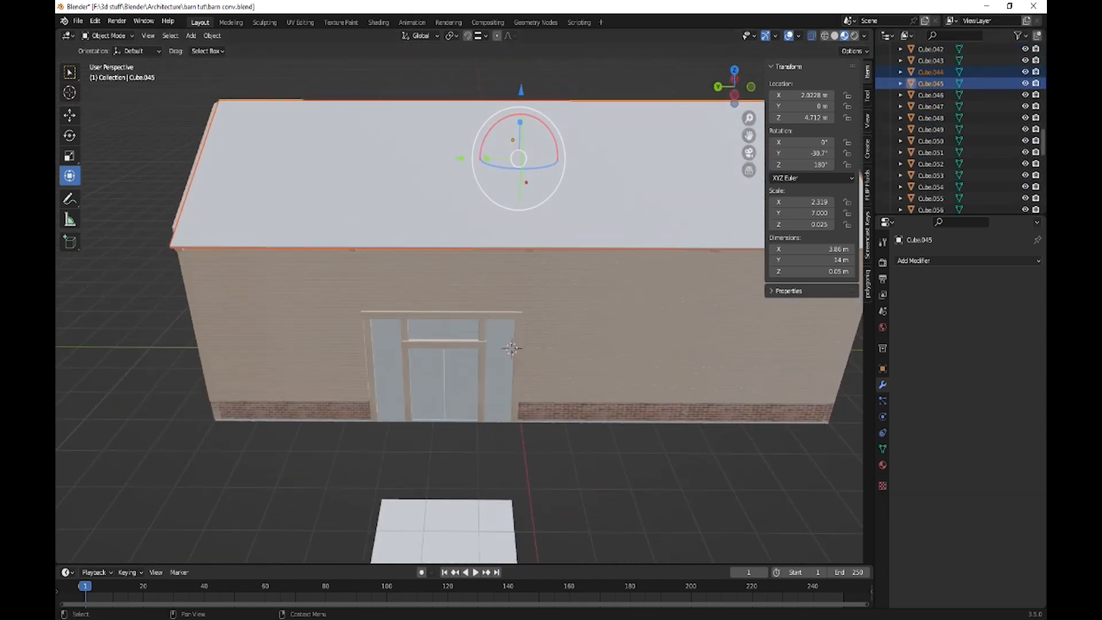
left_click_drag(1025, 84, 1024, 72)
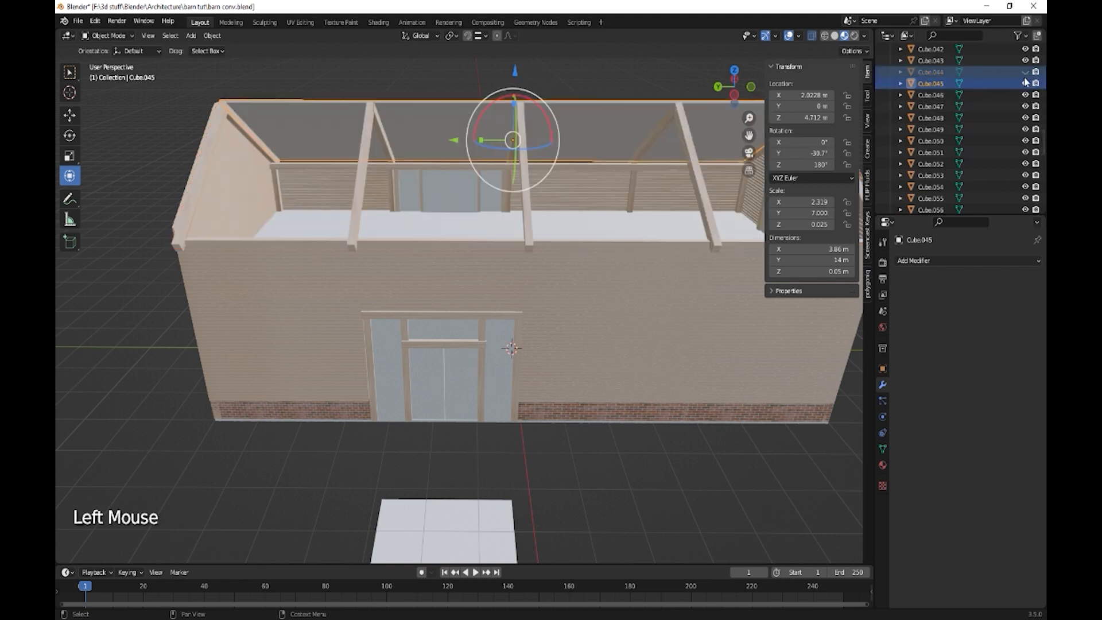
Hide the upper floor slab to expose the joists and cross beams below it.
middle_click_drag(597, 259, 643, 257)
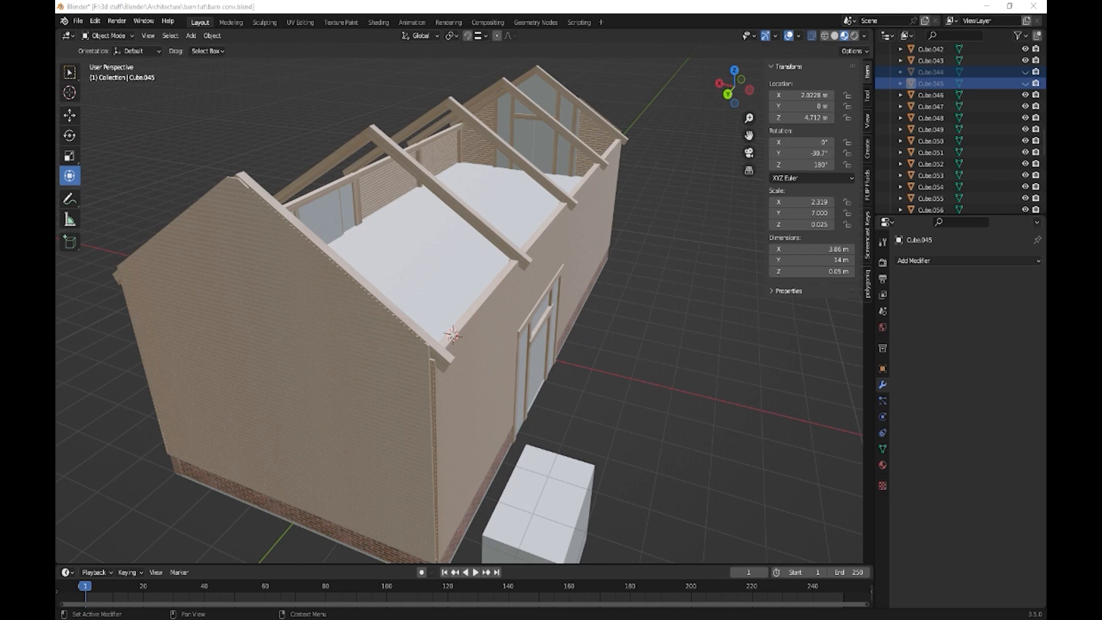
middle_click_drag(646, 304, 555, 324)
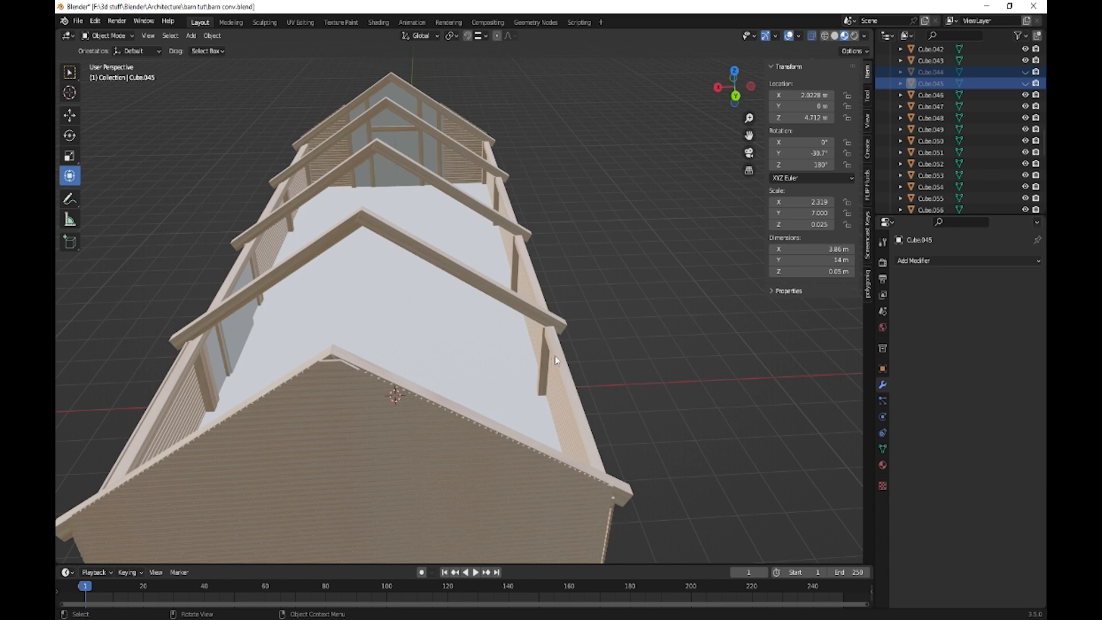
middle_click_drag(555, 360, 528, 336)
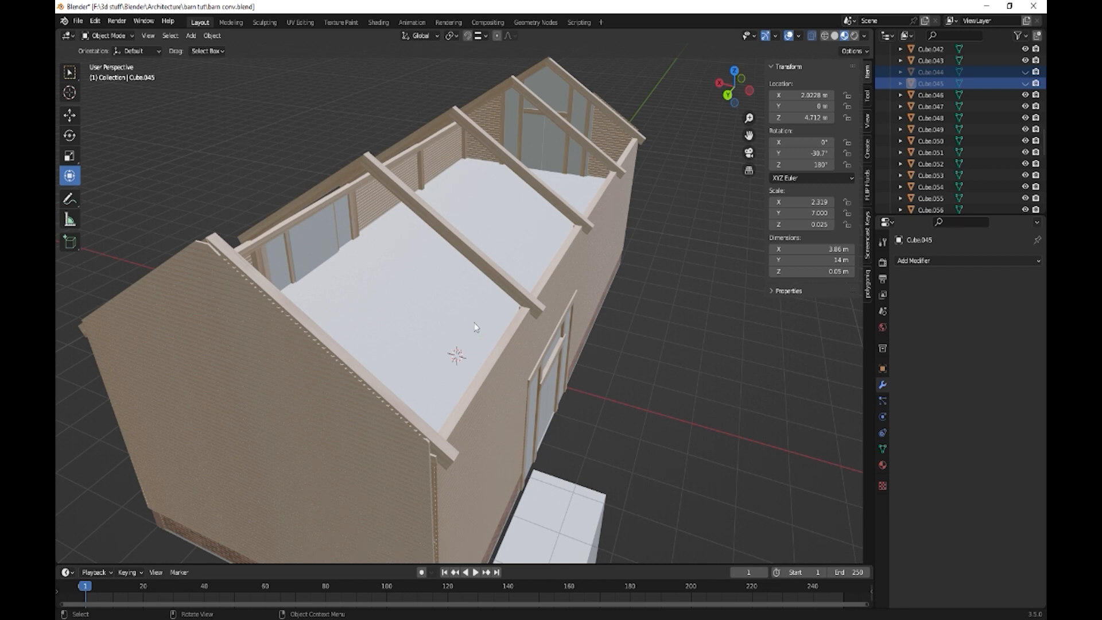
left_click(436, 290)
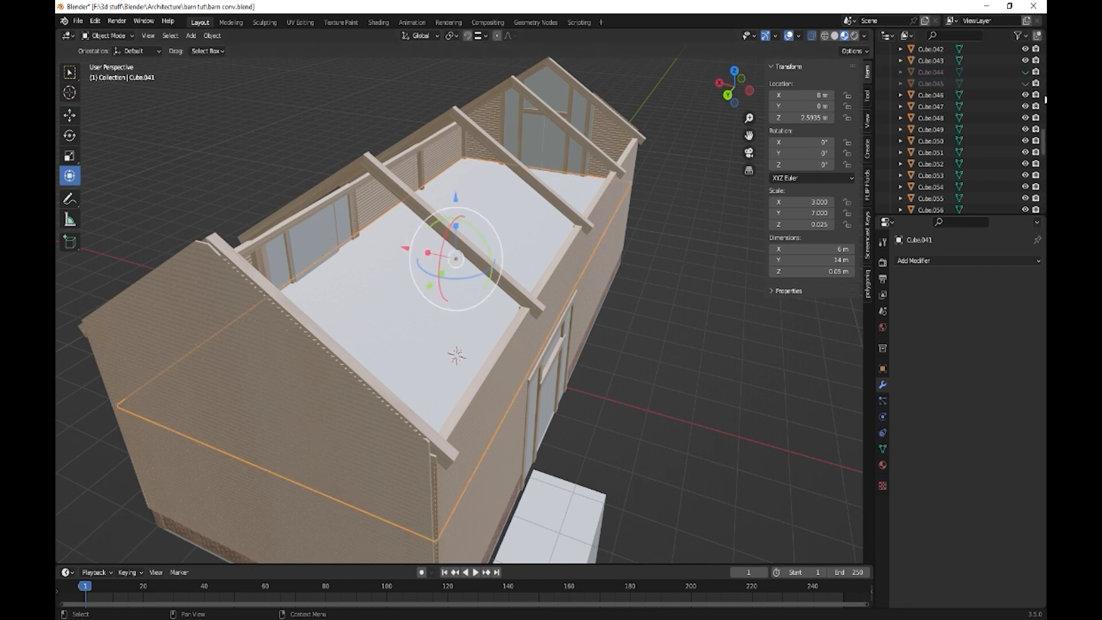
mouse_move(1042, 139)
left_mouse_down()
mouse_move(1041, 193)
mouse_move(1041, 97)
mouse_move(1039, 131)
left_mouse_up()
left_click(1026, 164)
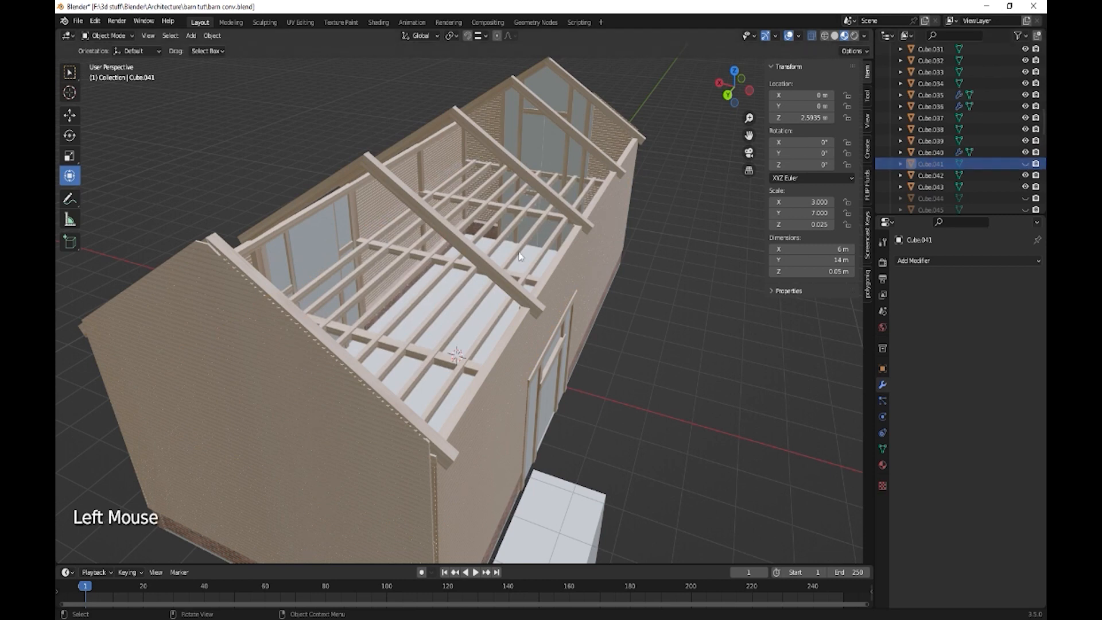
Duplicate the floor cross beam nearest the closed gable straight up along Z to about Z 3.75 m.
left_click(415, 349)
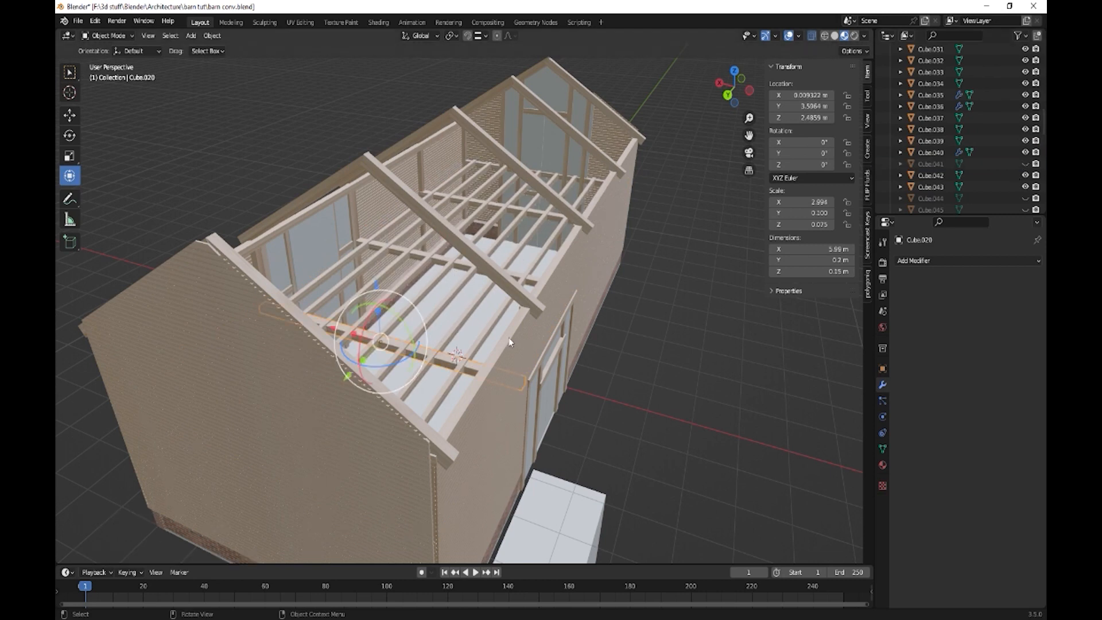
key("shift+d")
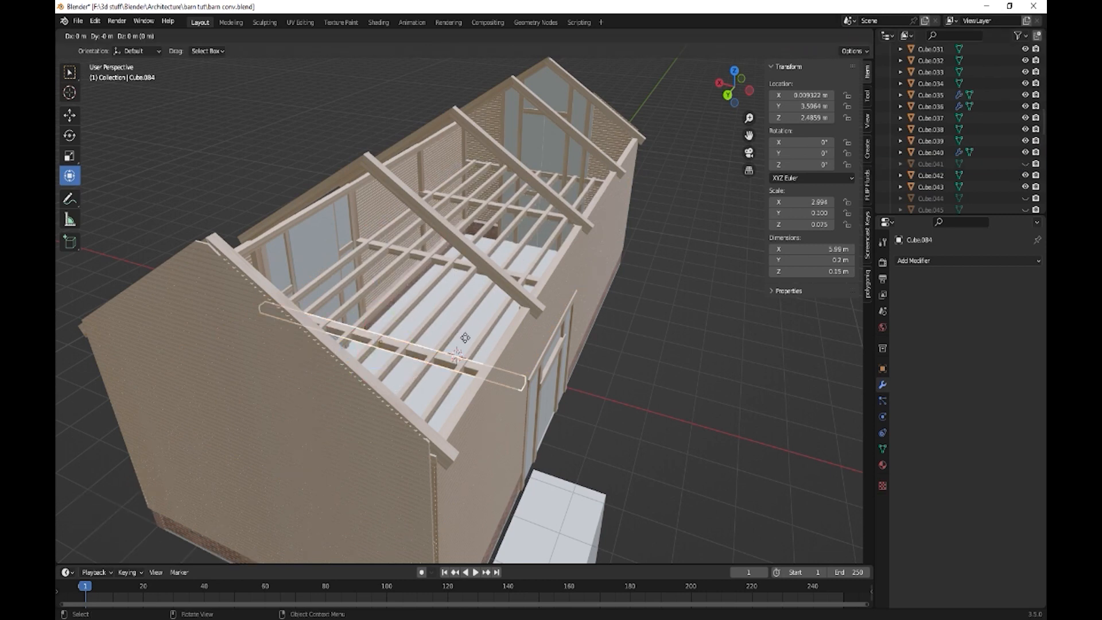
key("z")
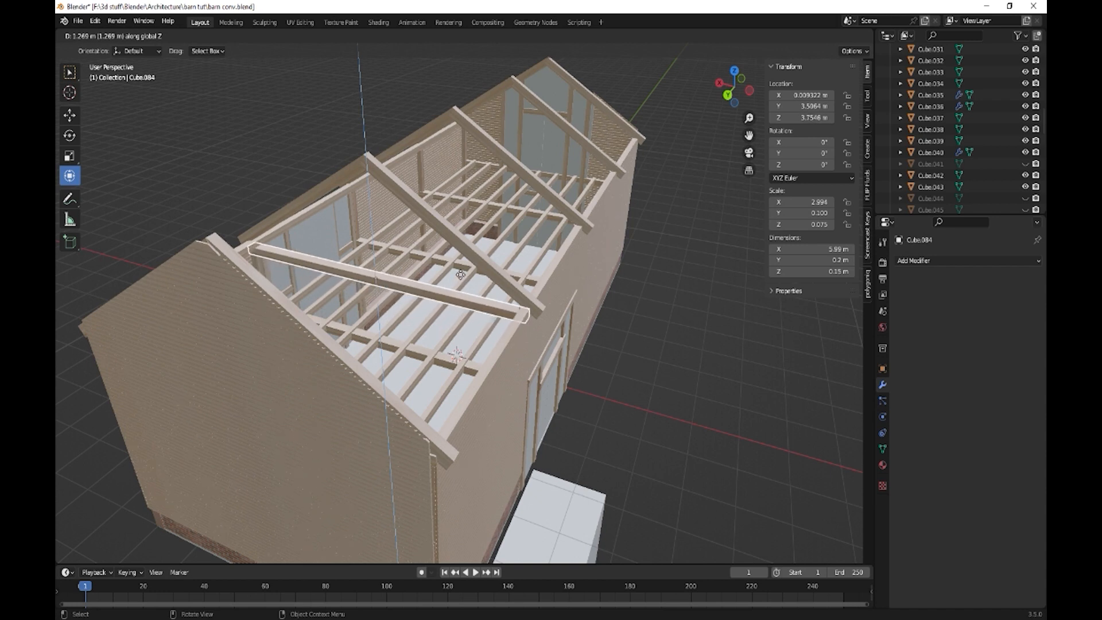
left_click(460, 274)
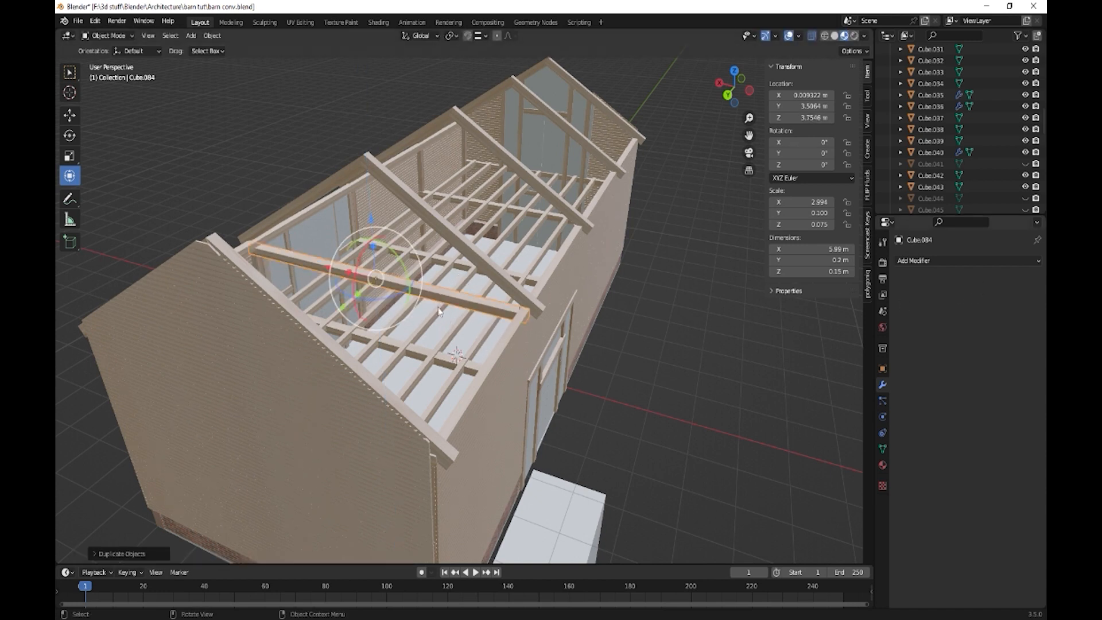
Divide the raised cross beam along its length with a series of evenly spaced, centred loop cuts.
key("Tab")
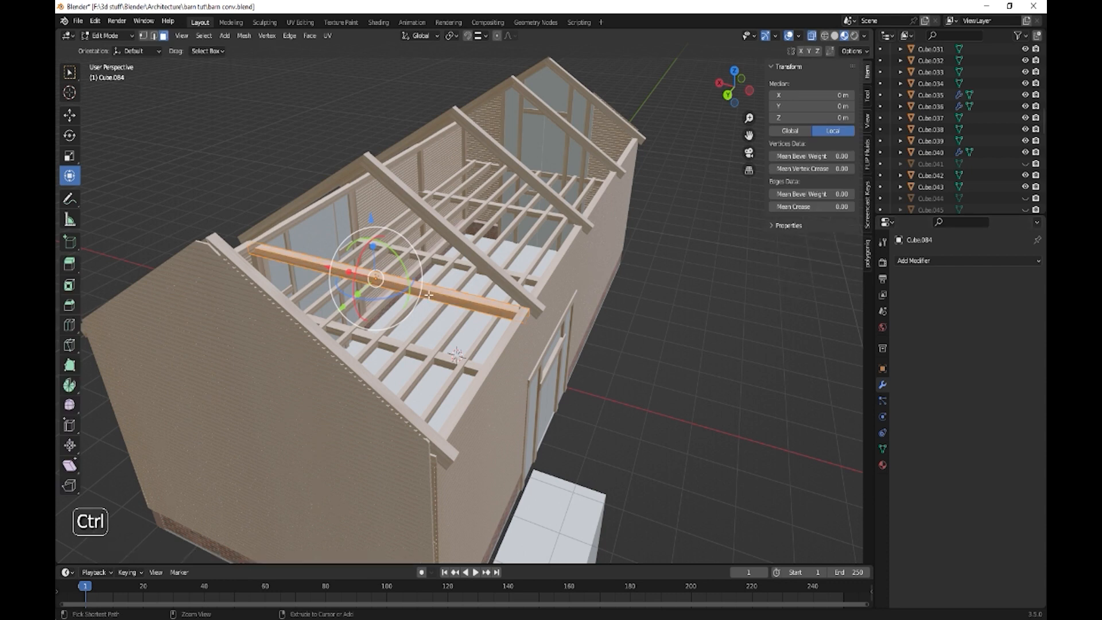
key("ctrl+r")
scroll(405, 293, "up", 3)
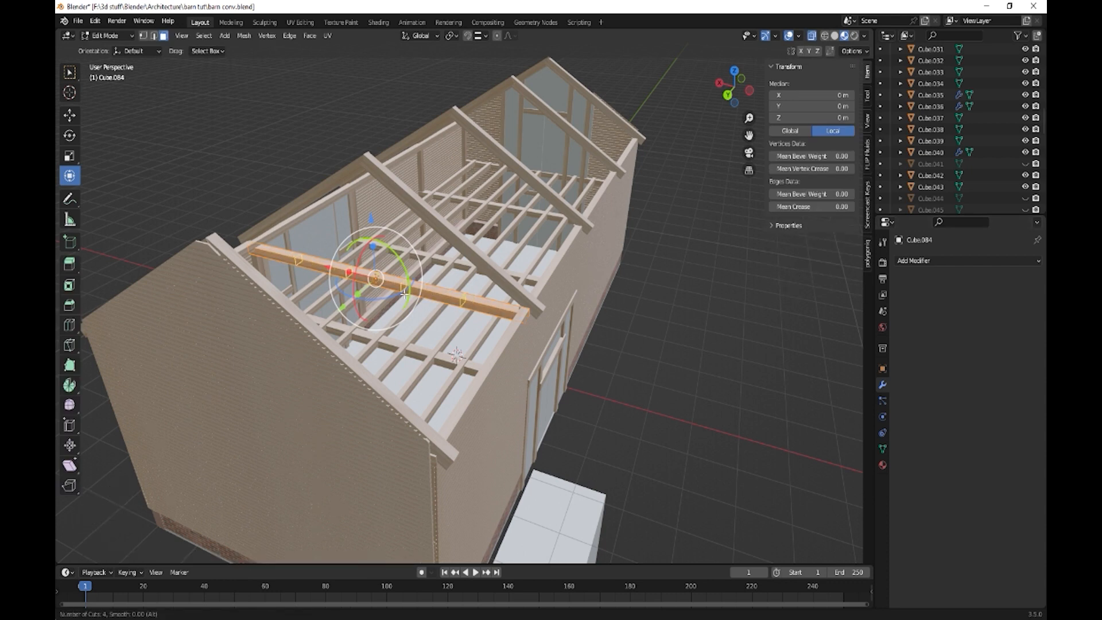
scroll(394, 278, "up", 3)
scroll(398, 291, "up", 2)
scroll(399, 289, "up", 1)
scroll(399, 289, "up", 1)
left_click(399, 289)
right_click(399, 289)
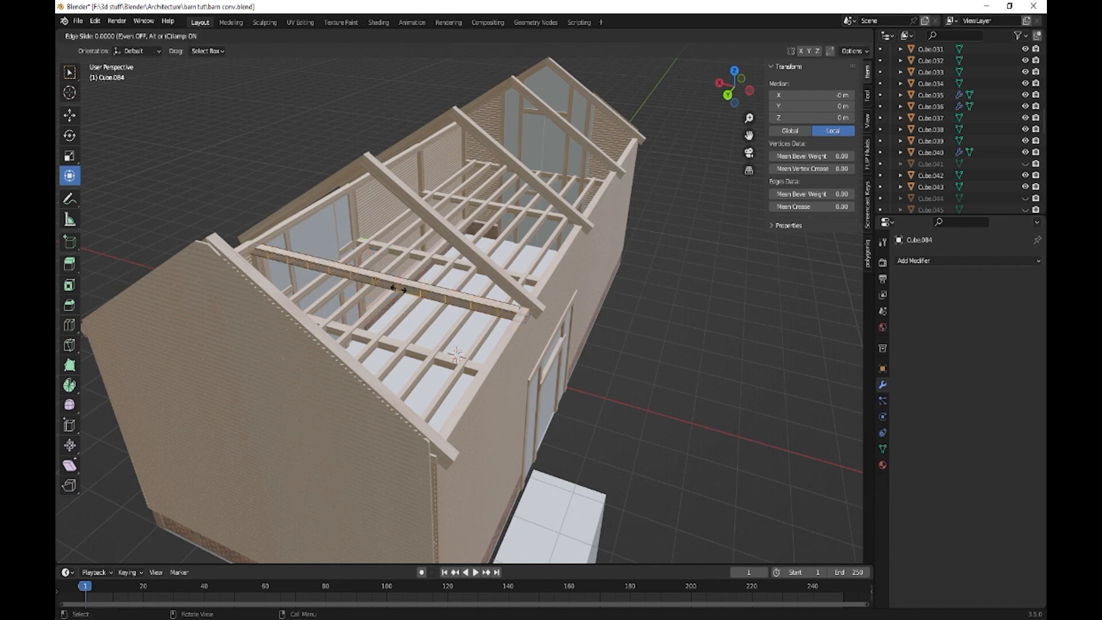
Add a Simple Deform modifier in Bend mode to the raised beam, try the Y and Z axes, and set the axis to X.
left_click(924, 261)
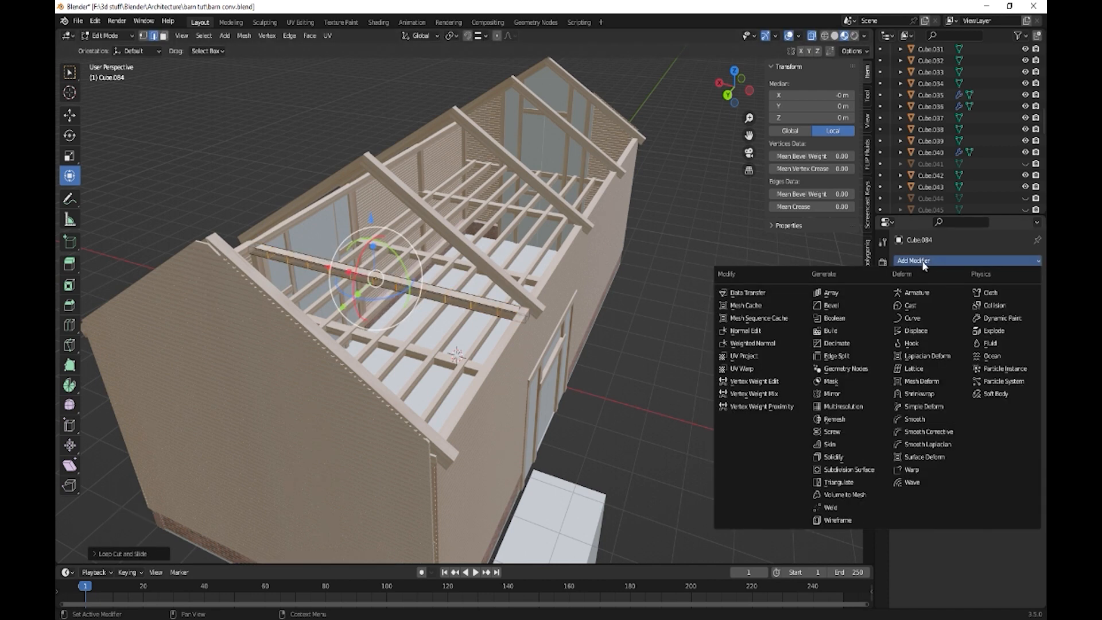
left_click(916, 407)
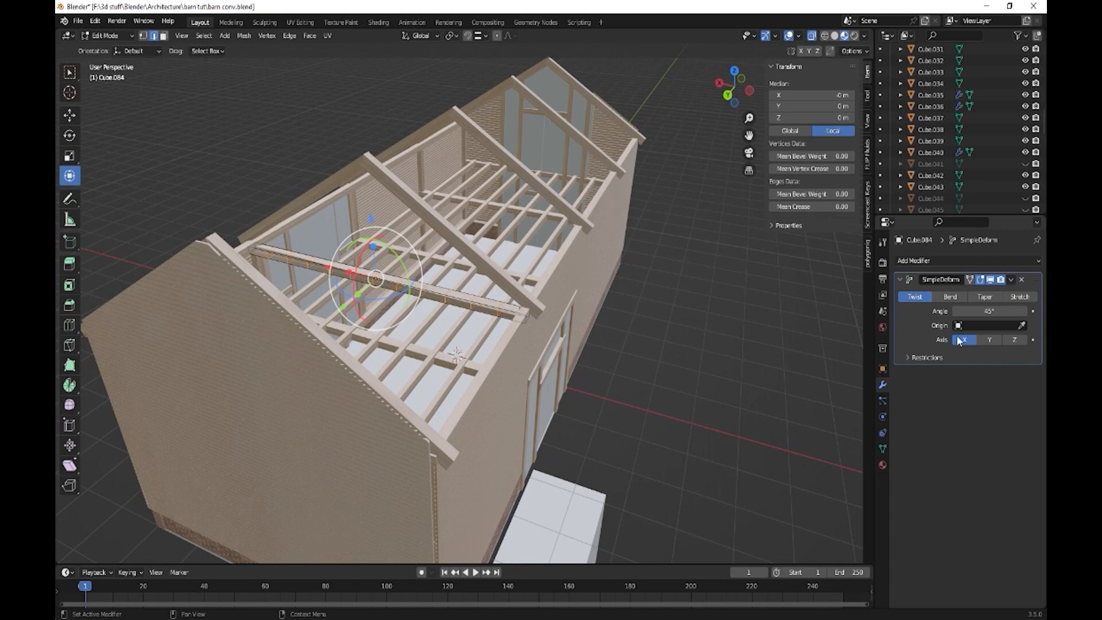
left_click(947, 297)
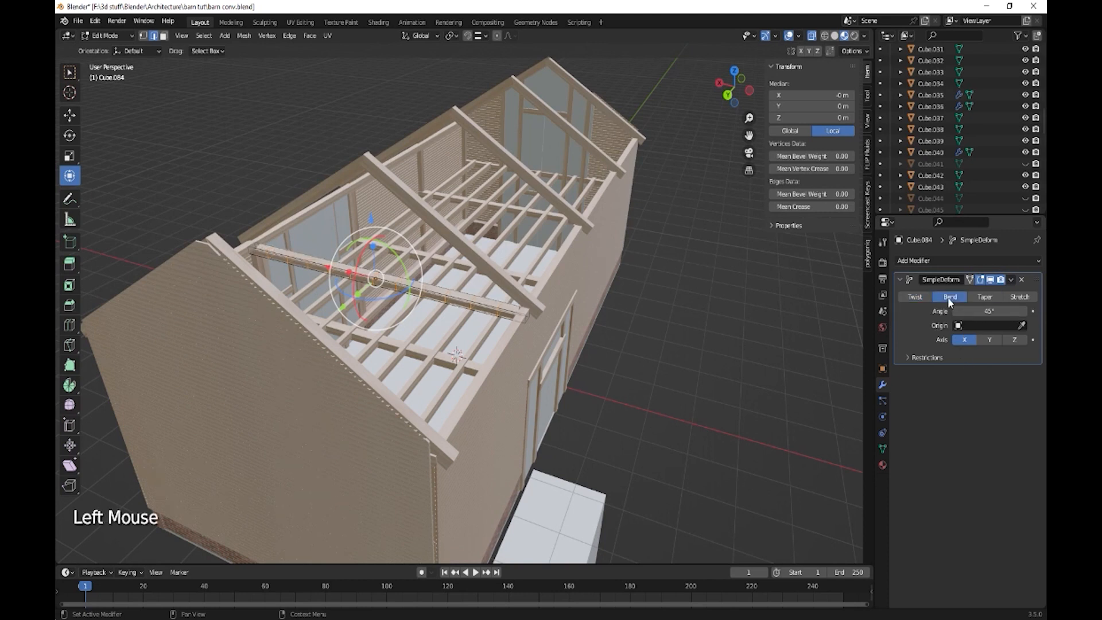
left_click(989, 340)
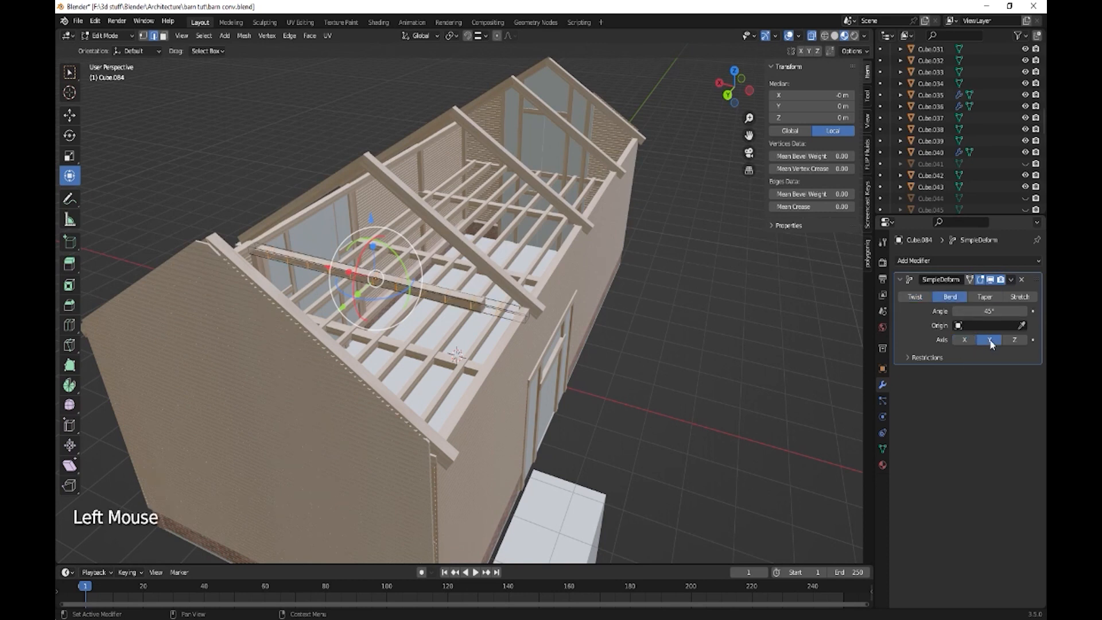
left_click(1014, 340)
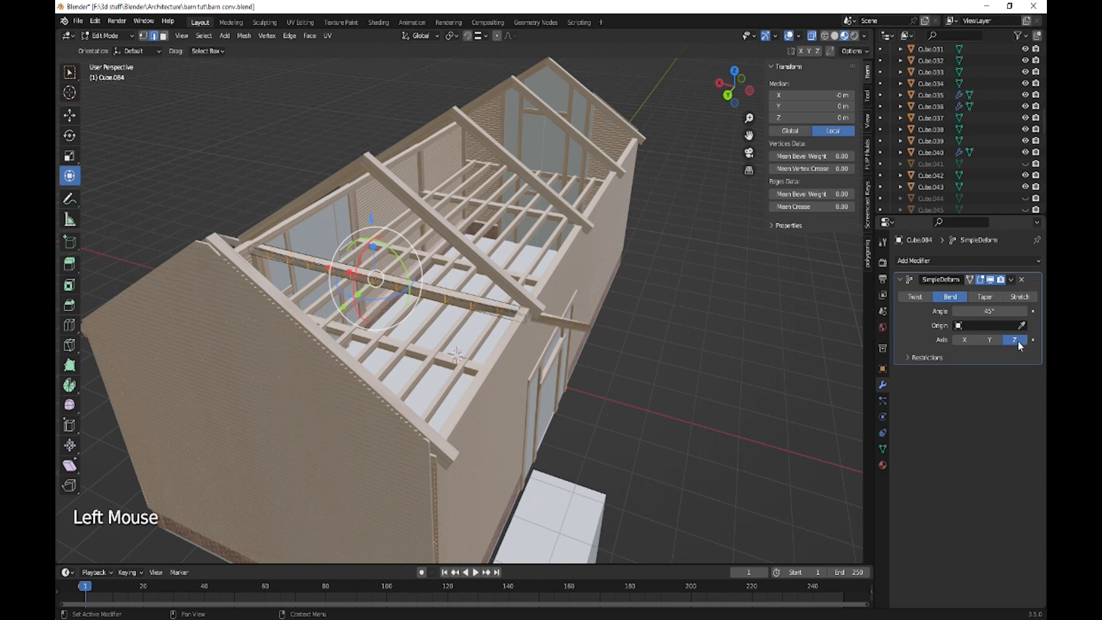
left_click(964, 340)
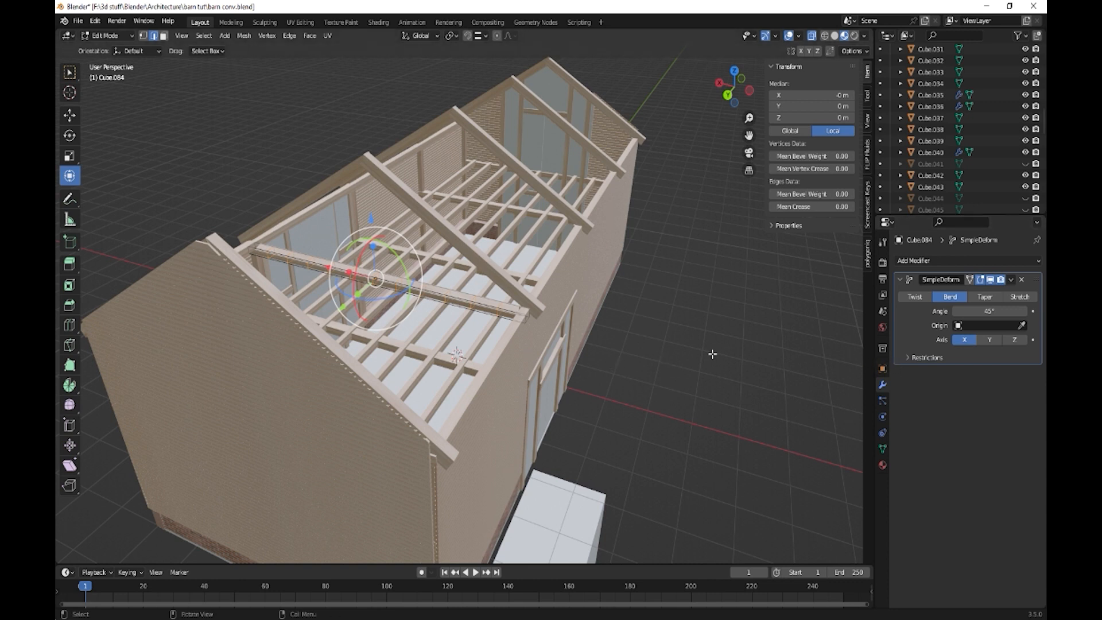
Try an existing cube as the bend's origin object, clear it, and set the bend angle to 50.3°.
left_click(1021, 325)
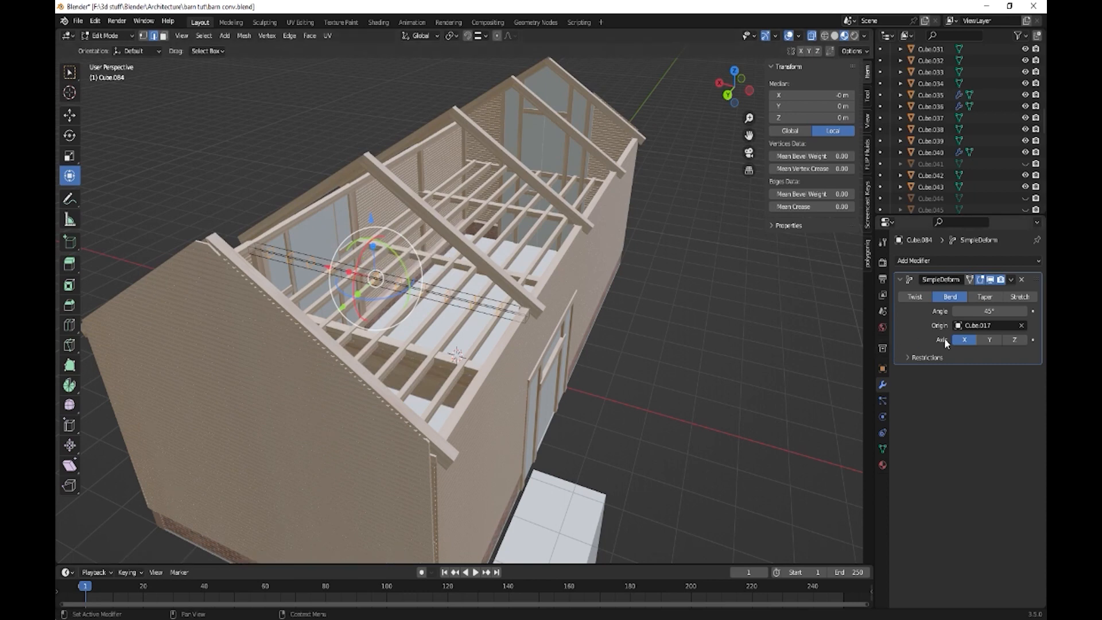
left_click(1022, 325)
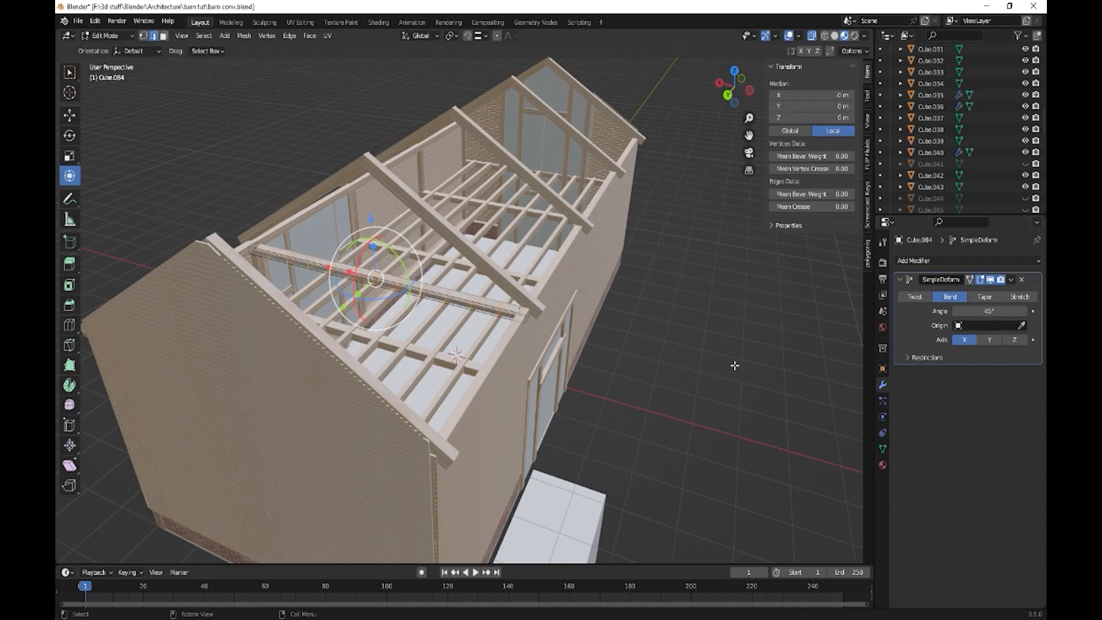
mouse_move(733, 364)
middle_mouse_down()
mouse_move(715, 379)
mouse_move(740, 384)
middle_mouse_up()
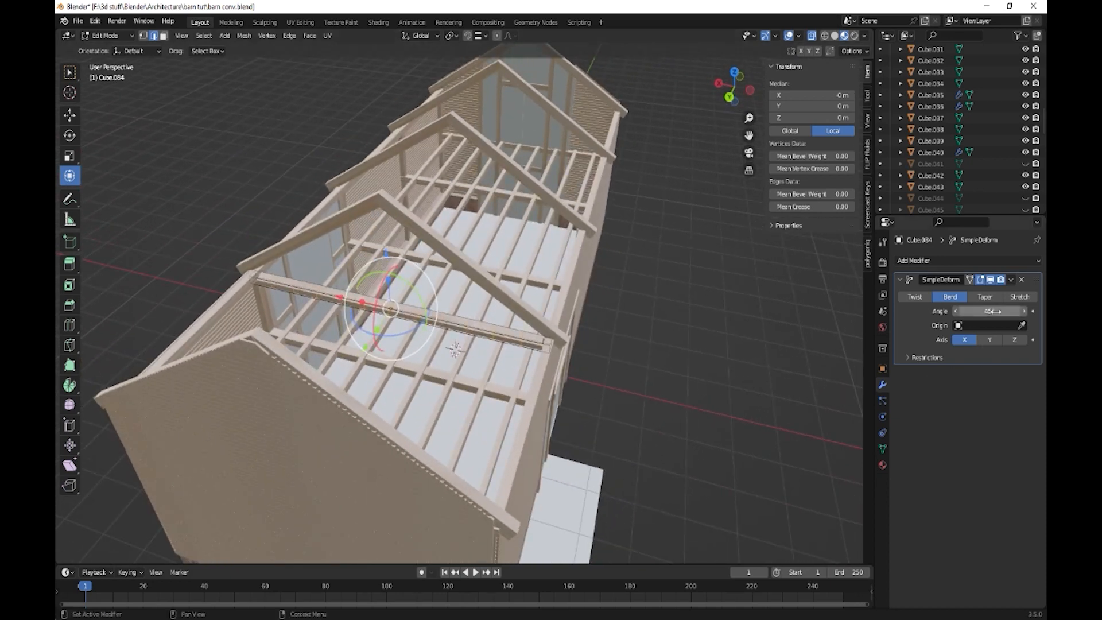
left_click_drag(988, 310, 989, 310)
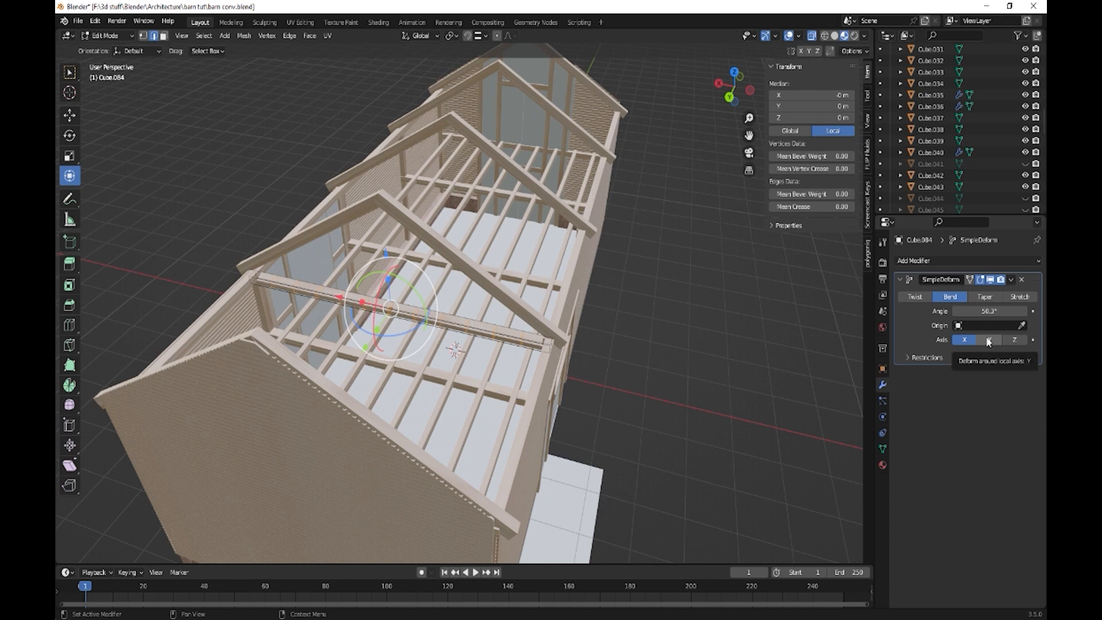
Leave mesh editing and apply all transforms to the raised cross beam.
key("Tab")
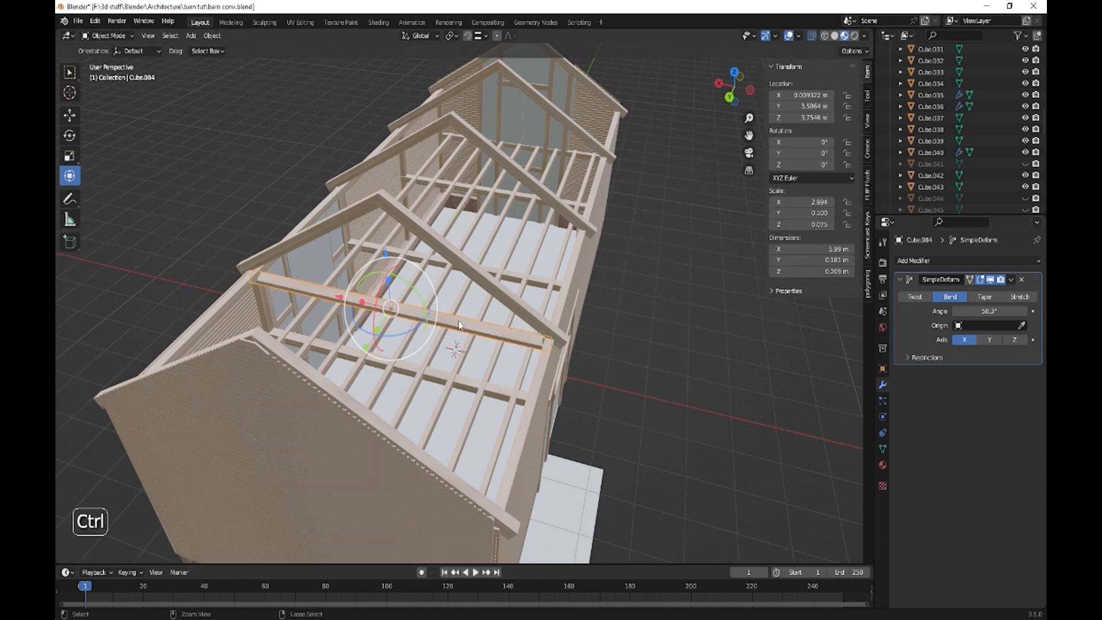
key("ctrl+a")
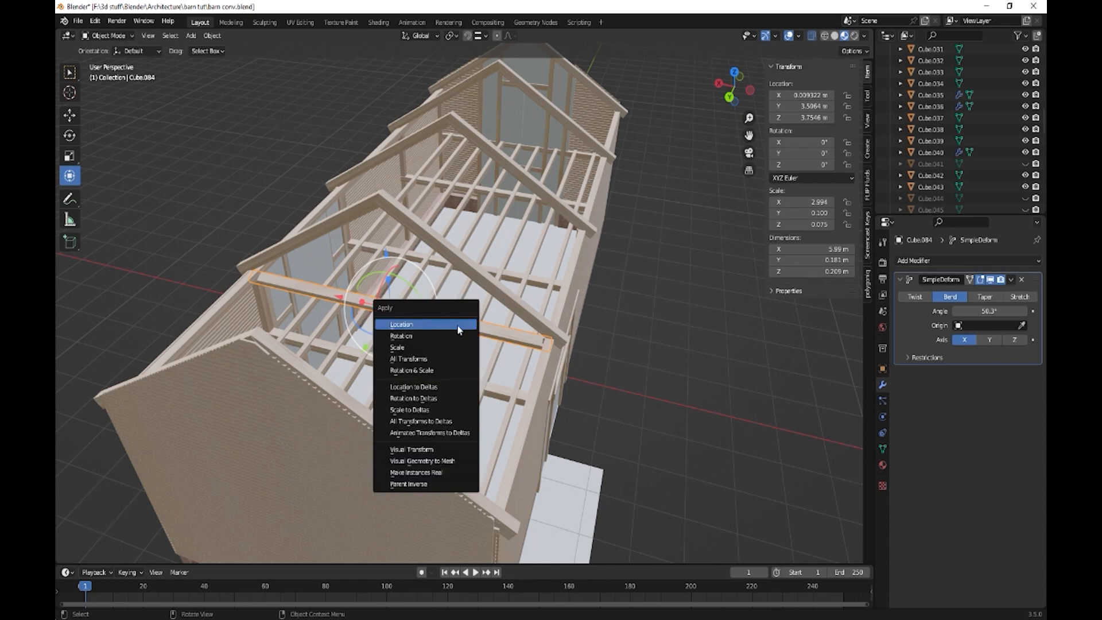
left_click(434, 373)
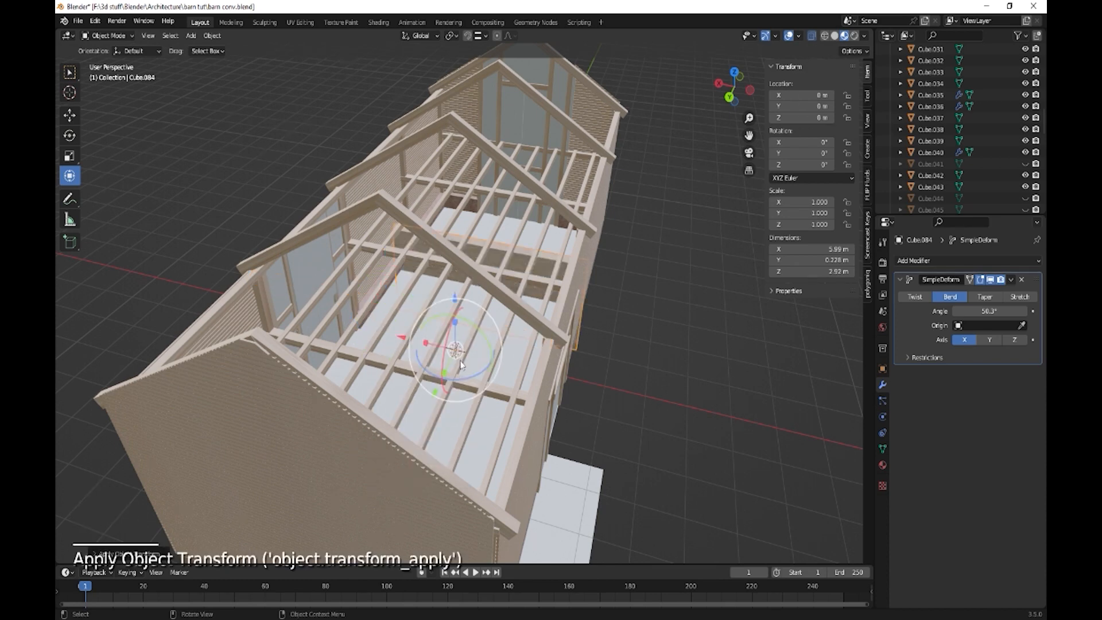
middle_click_drag(592, 380, 509, 406)
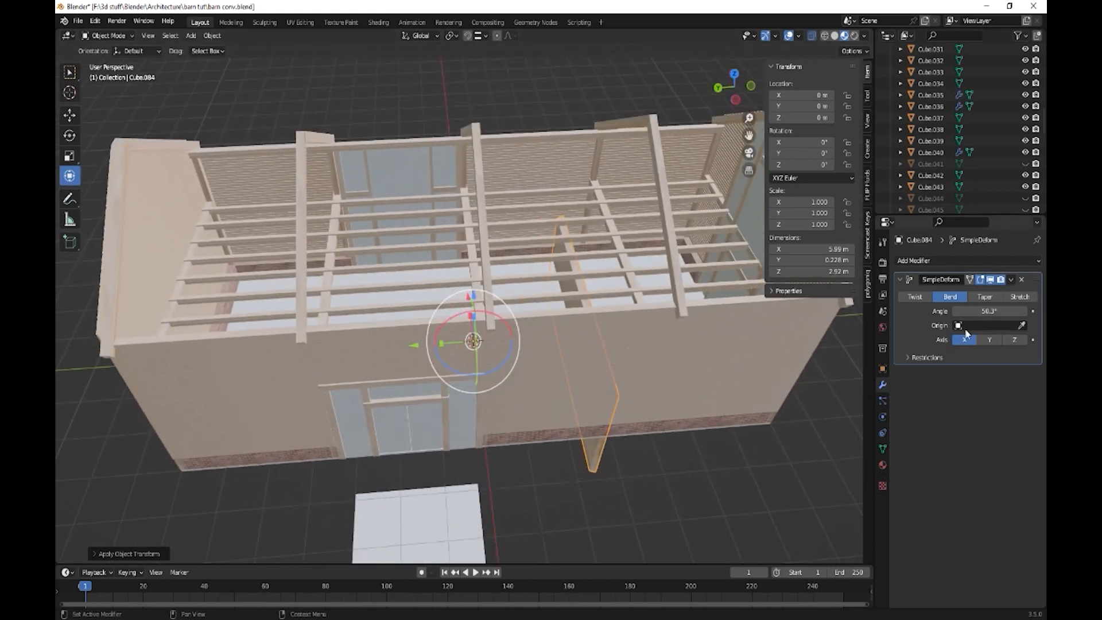
Try the Y axis for the beam's bend, set the axis to Z, and apply all transforms again.
left_click(991, 341)
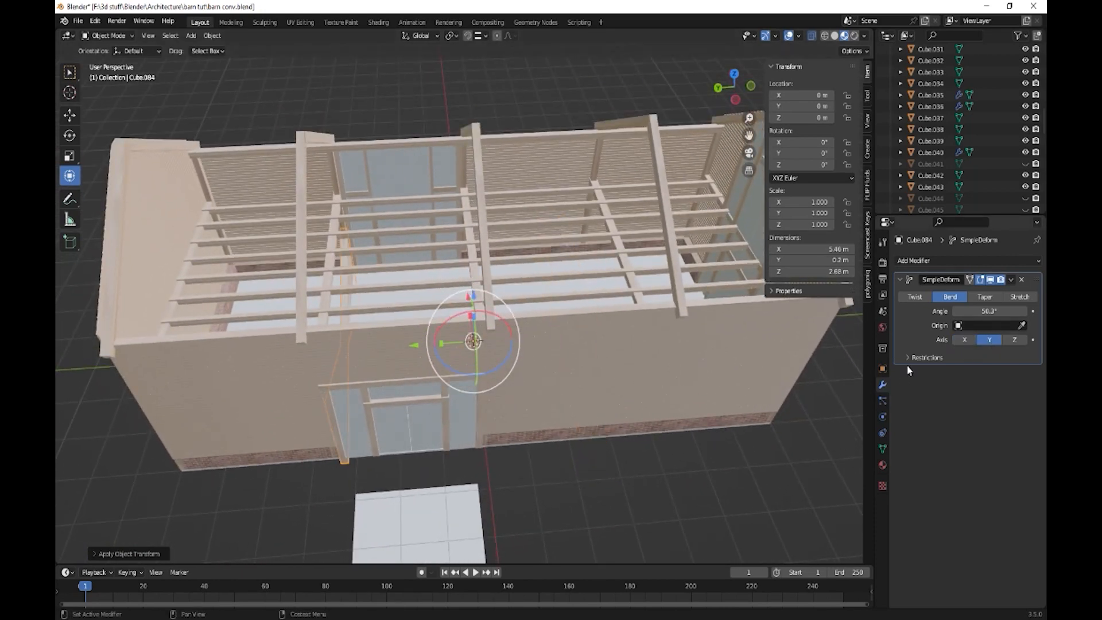
middle_click_drag(689, 436, 717, 407)
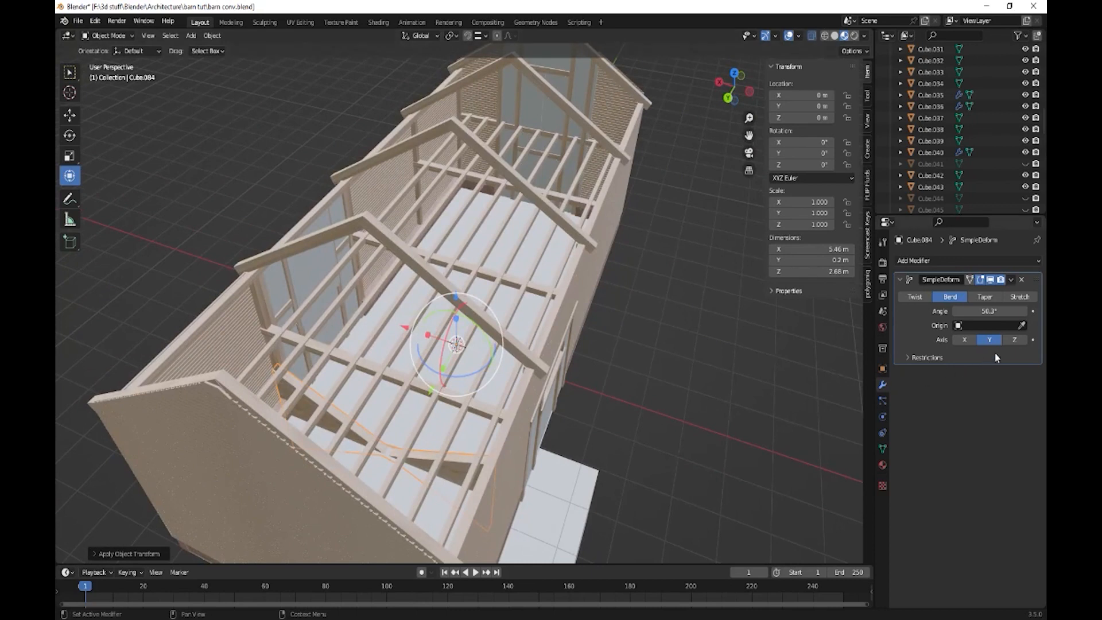
left_click(1015, 341)
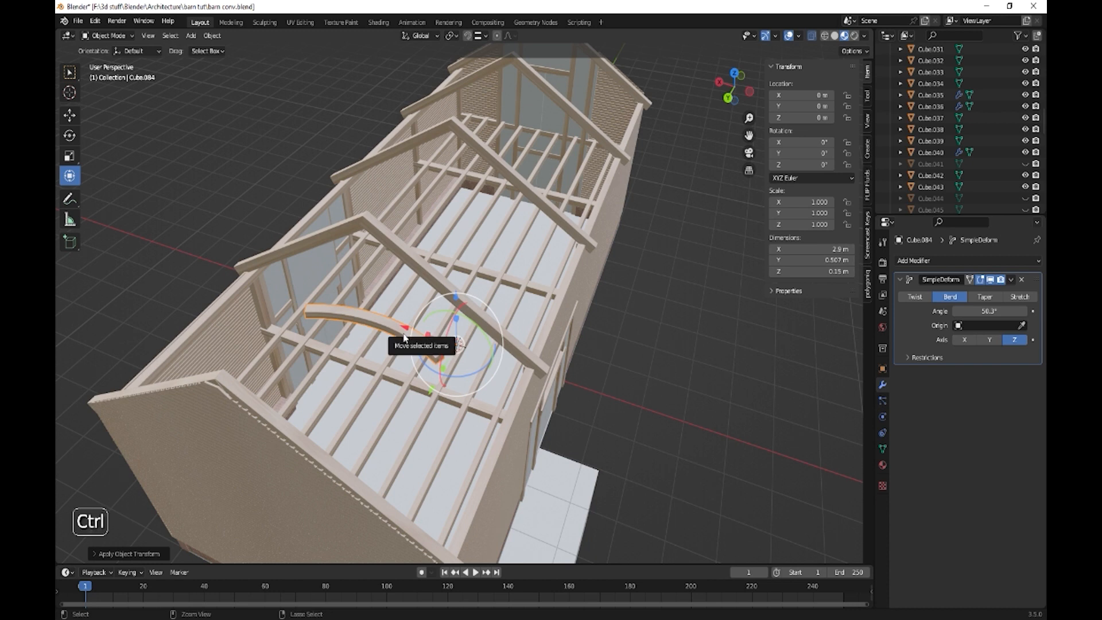
key("ctrl+a")
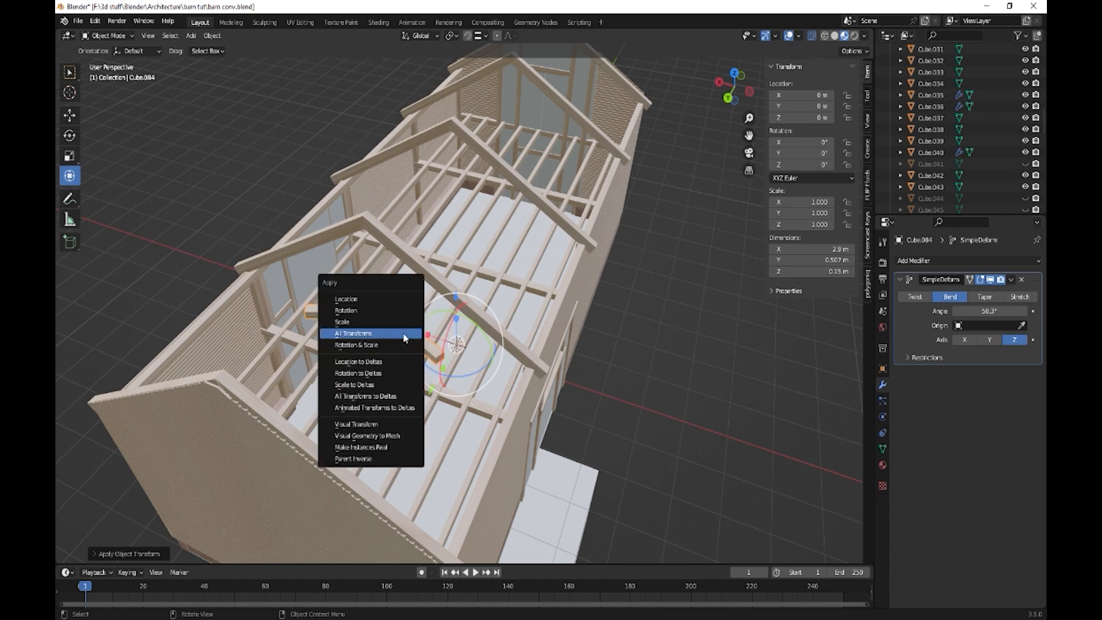
left_click(404, 334)
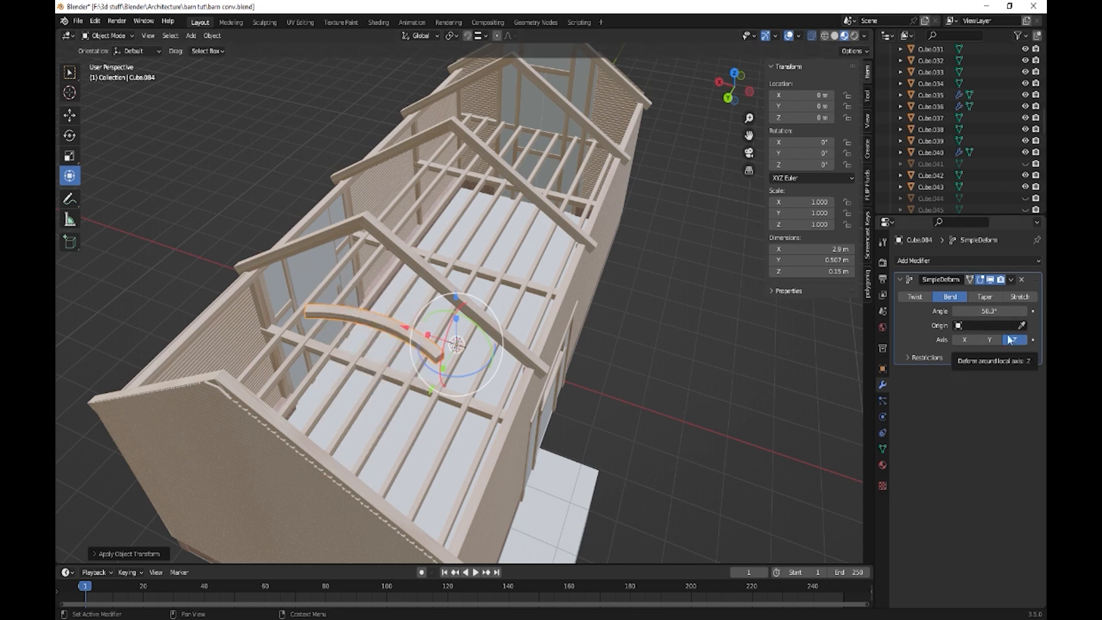
Set the bend angle to 90° and reset the beam's origin to its geometry.
left_click(992, 312)
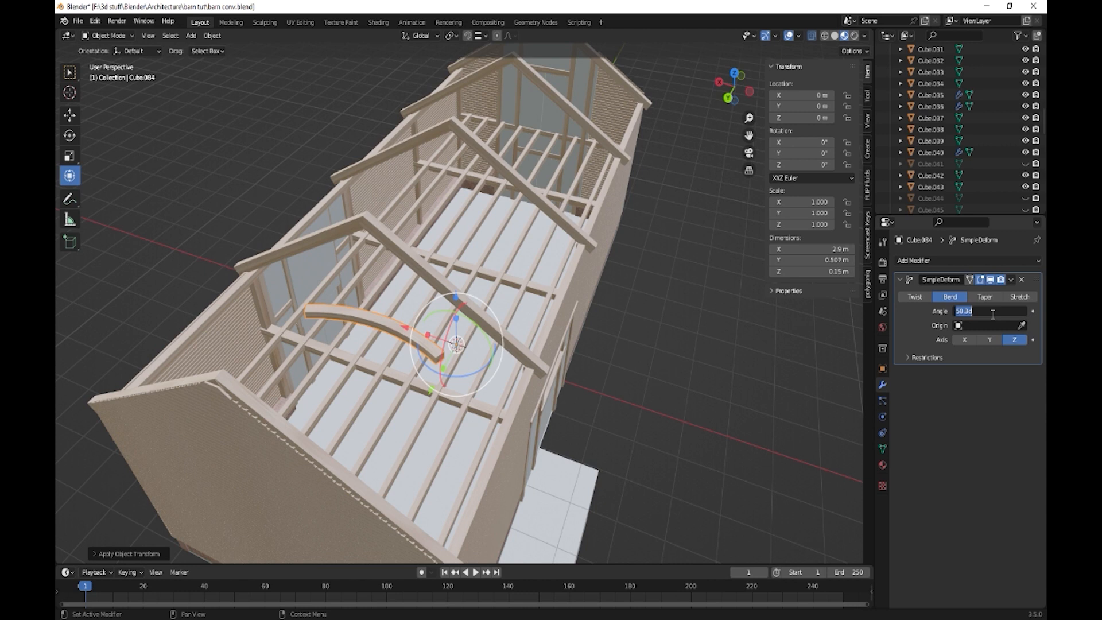
type("90")
key("Return")
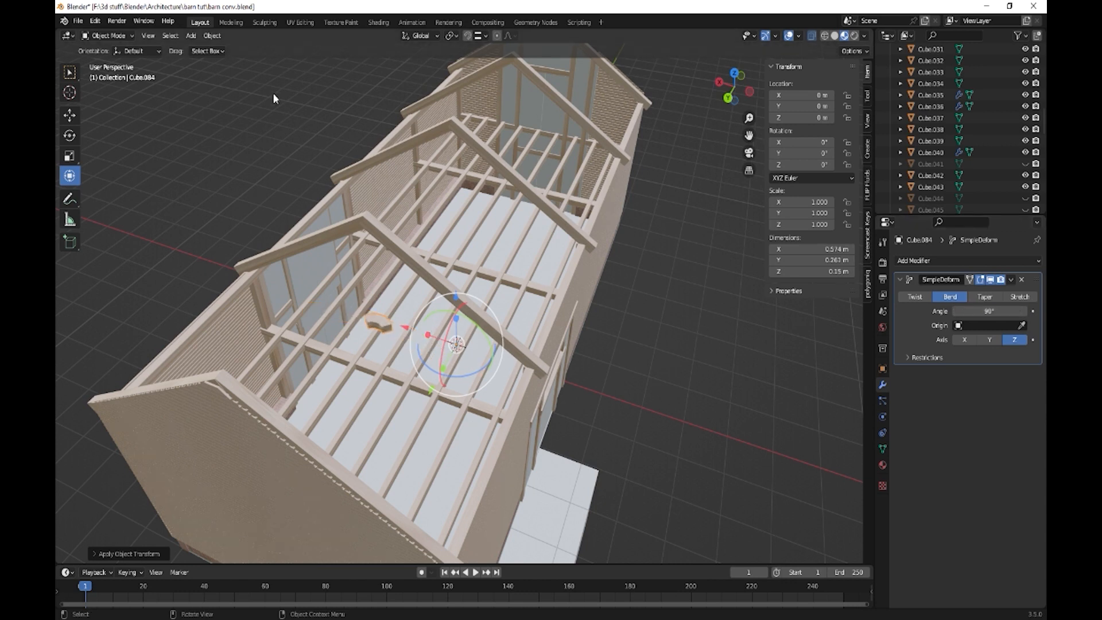
left_click(213, 35)
mouse_move(232, 64)
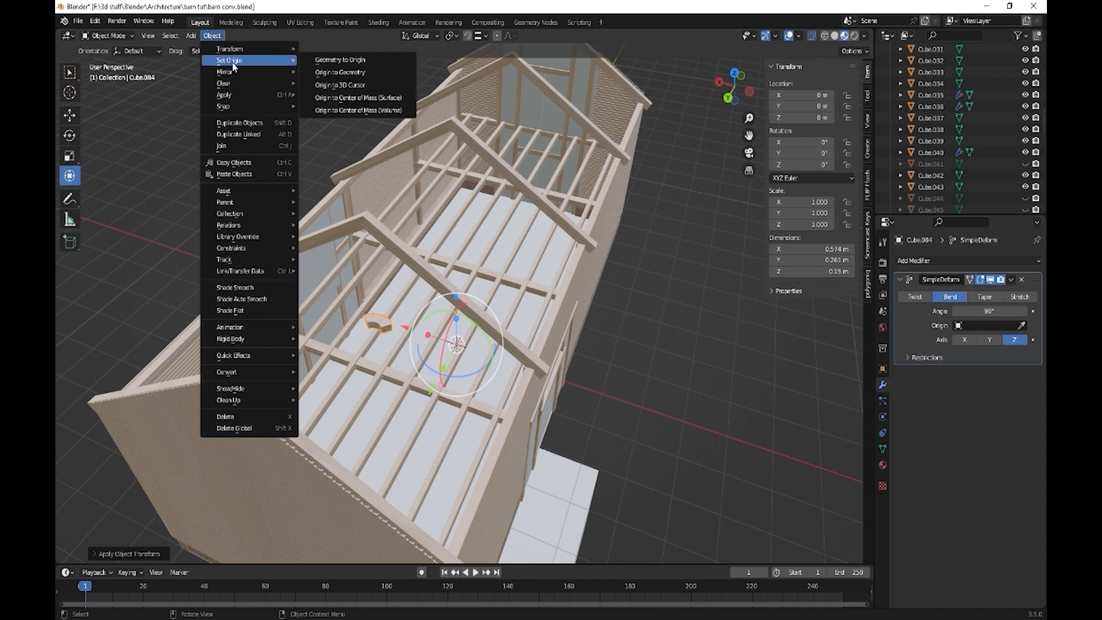
left_click(319, 74)
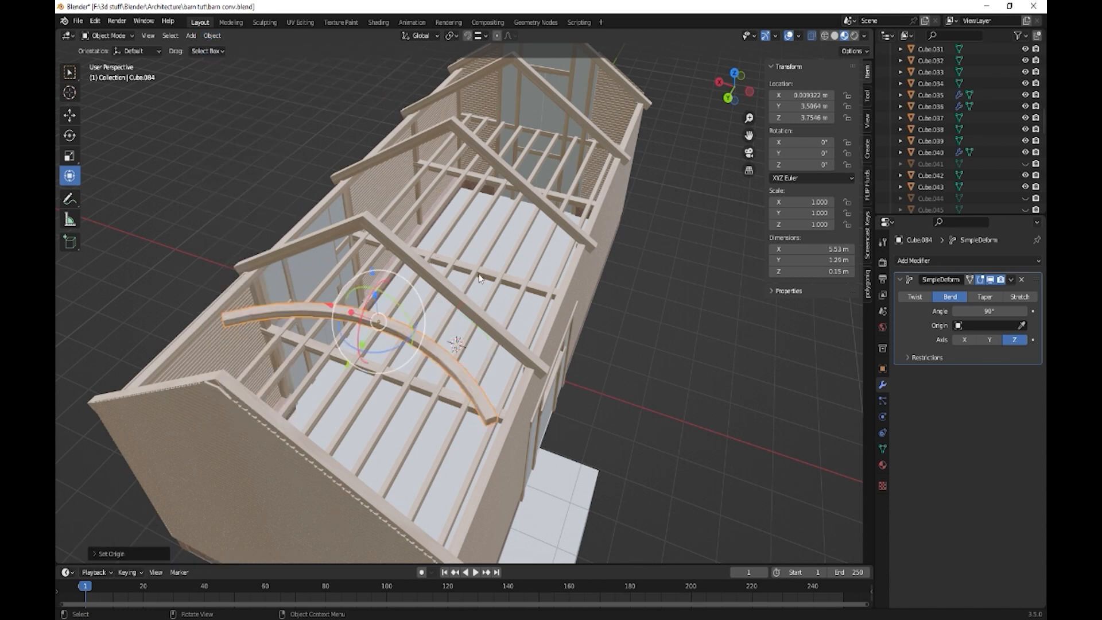
Rotate the curved beam -90° about the global X axis so it arches upward.
key("r")
key("x")
key("9")
key("0")
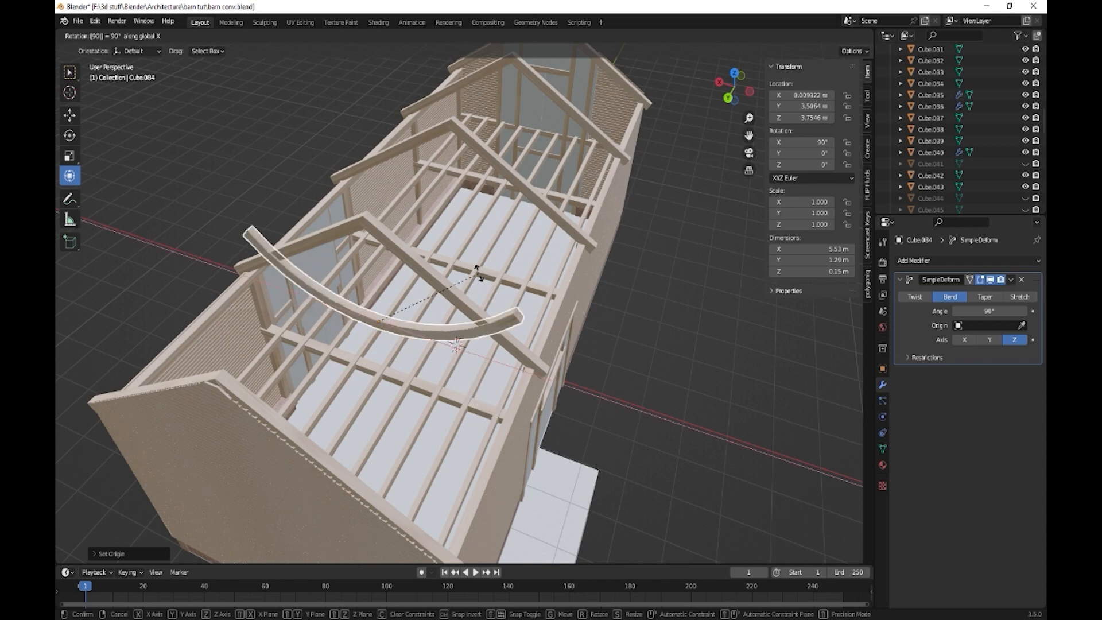
key("minus")
key("Return")
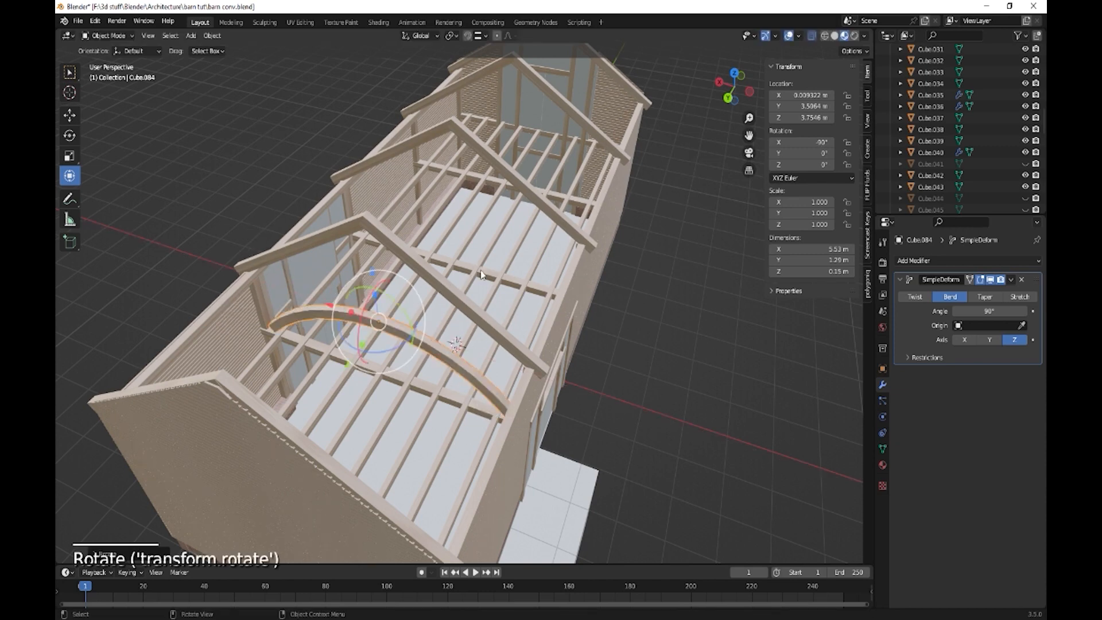
Raise the arched beam along Z to about 4.91 m and increase its bend angle to 130°.
middle_click_drag(476, 272, 374, 234)
left_click_drag(373, 233, 375, 162)
left_click(985, 311)
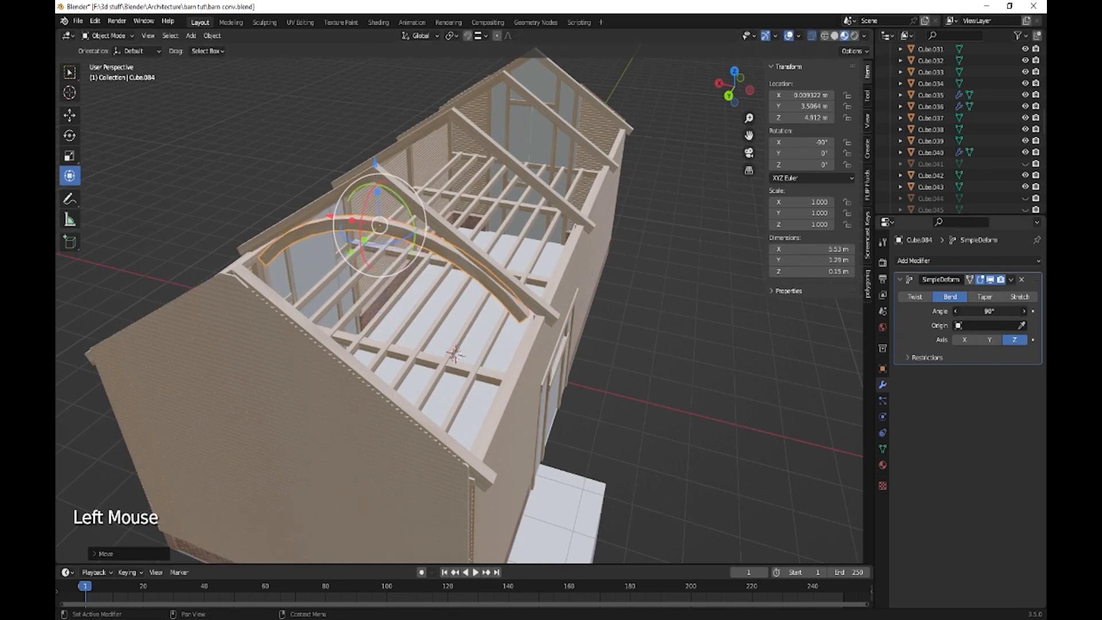
left_click_drag(985, 311, 1010, 310)
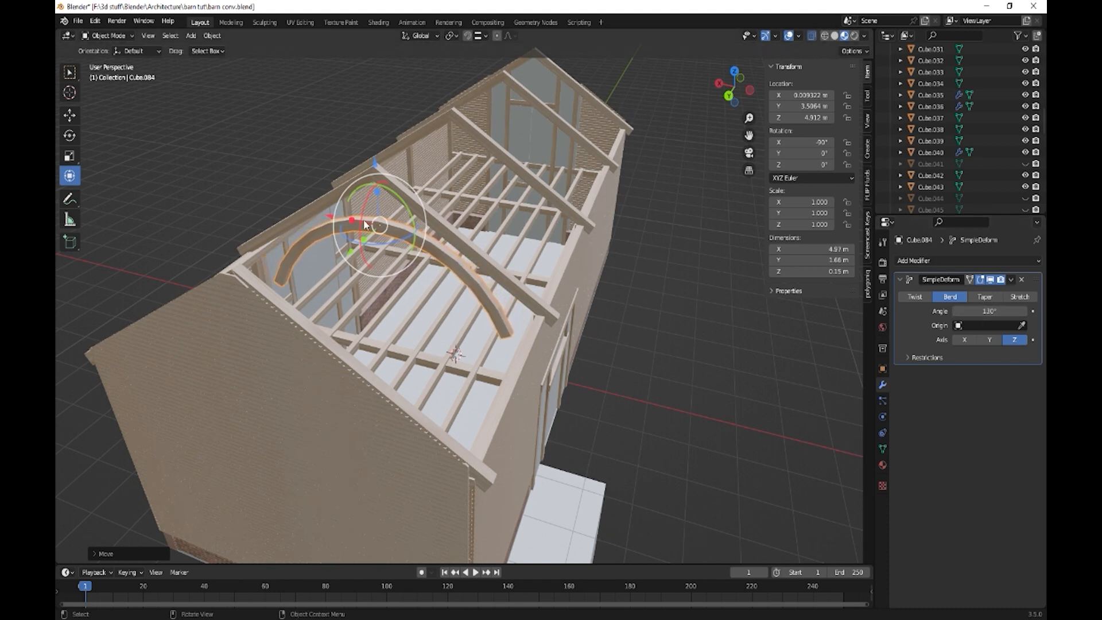
left_click_drag(352, 221, 352, 219)
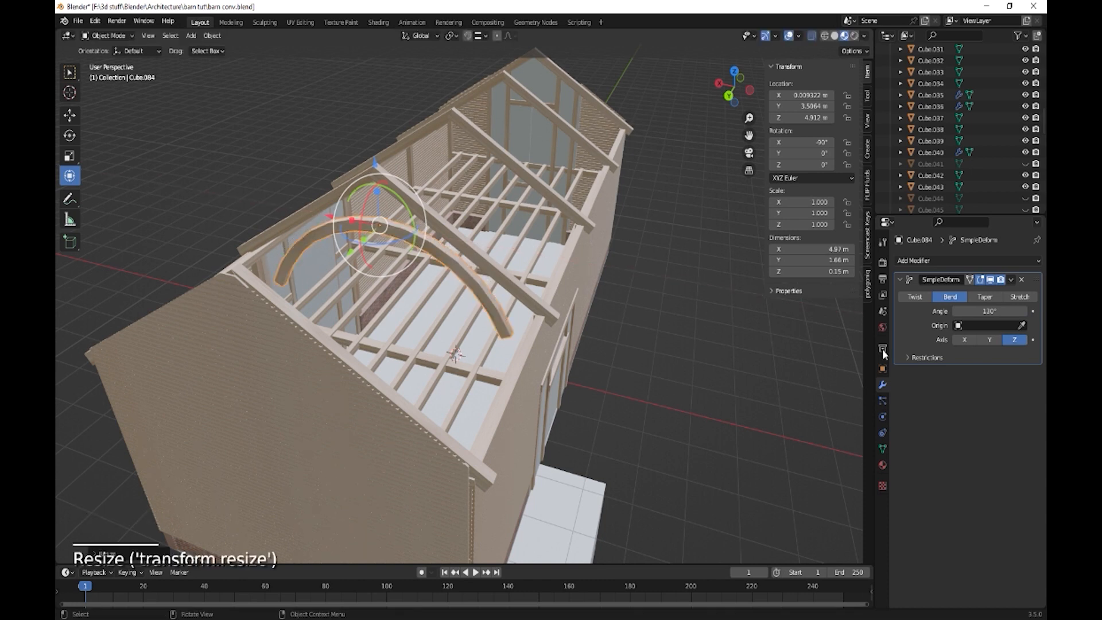
middle_click_drag(952, 365, 942, 364)
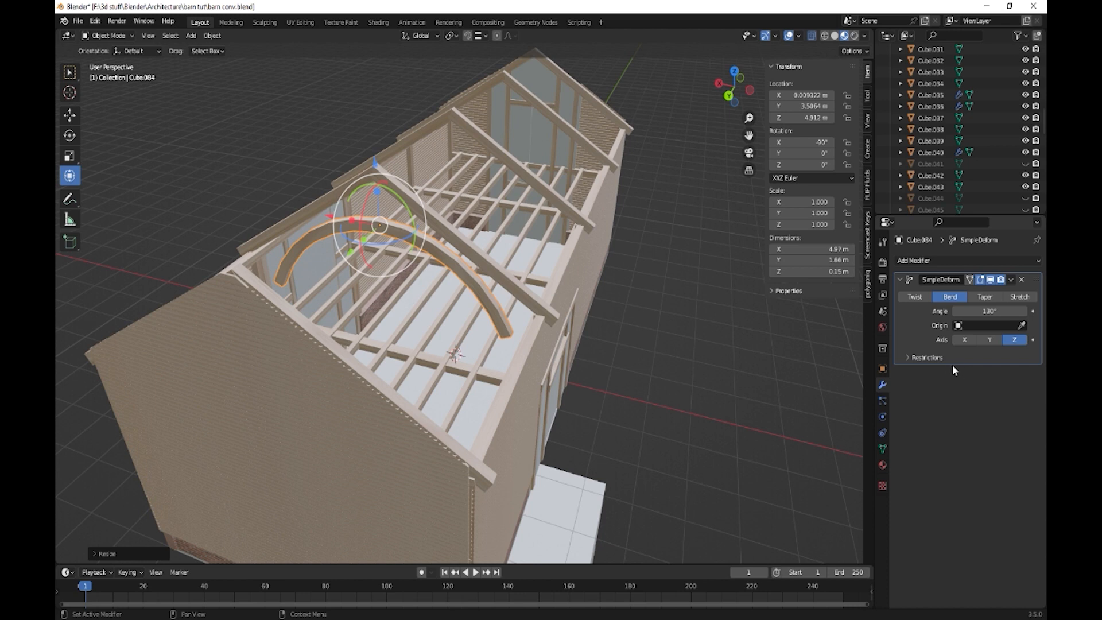
Stretch the arch vertically to a Y scale of about 1.42 and set its bend angle to 125°.
left_click_drag(377, 191, 376, 175)
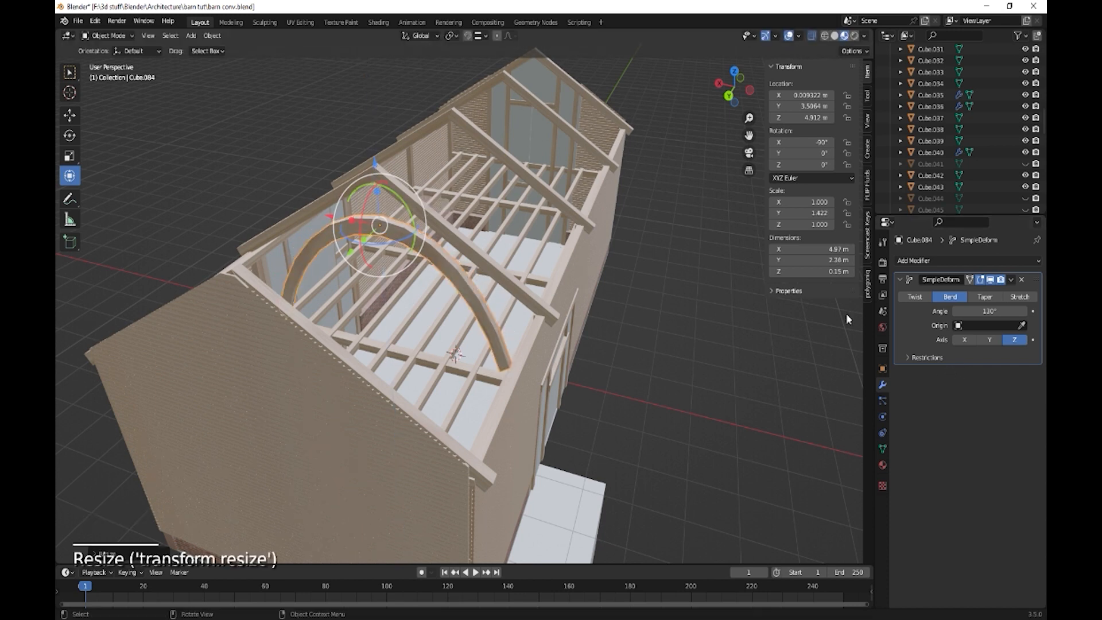
mouse_move(984, 310)
left_mouse_down()
mouse_move(995, 310)
mouse_move(966, 311)
left_mouse_up()
mouse_move(562, 353)
middle_mouse_down()
mouse_move(548, 343)
mouse_move(564, 357)
middle_mouse_up()
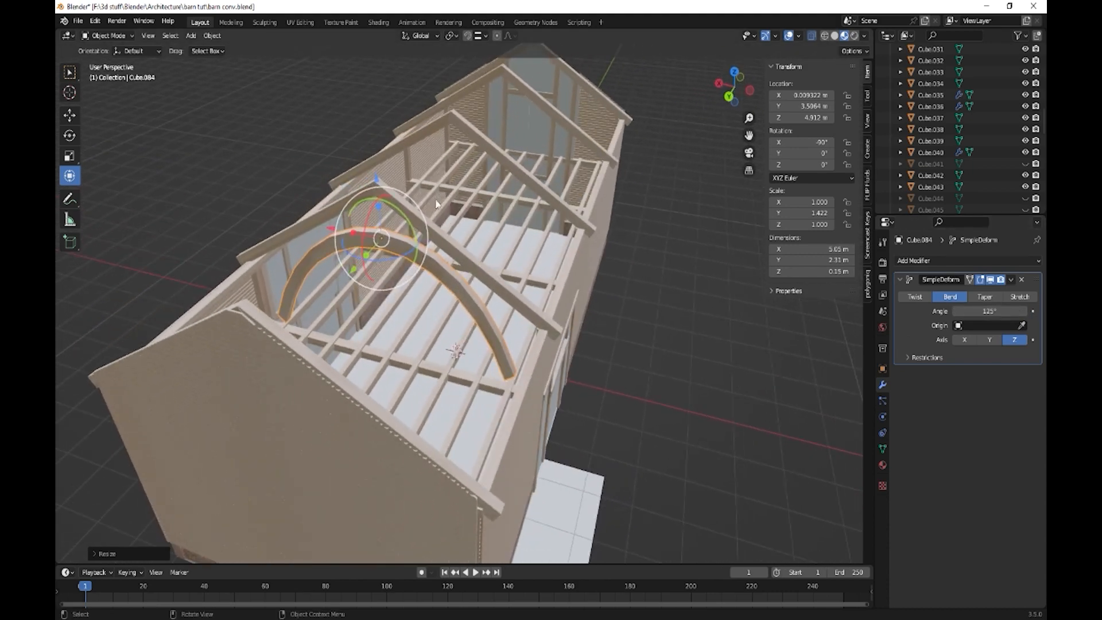
Raise the arch to about Z 4.98 m and enlarge it to scales of about X 1.24 and Y 1.63.
left_click_drag(377, 182, 377, 178)
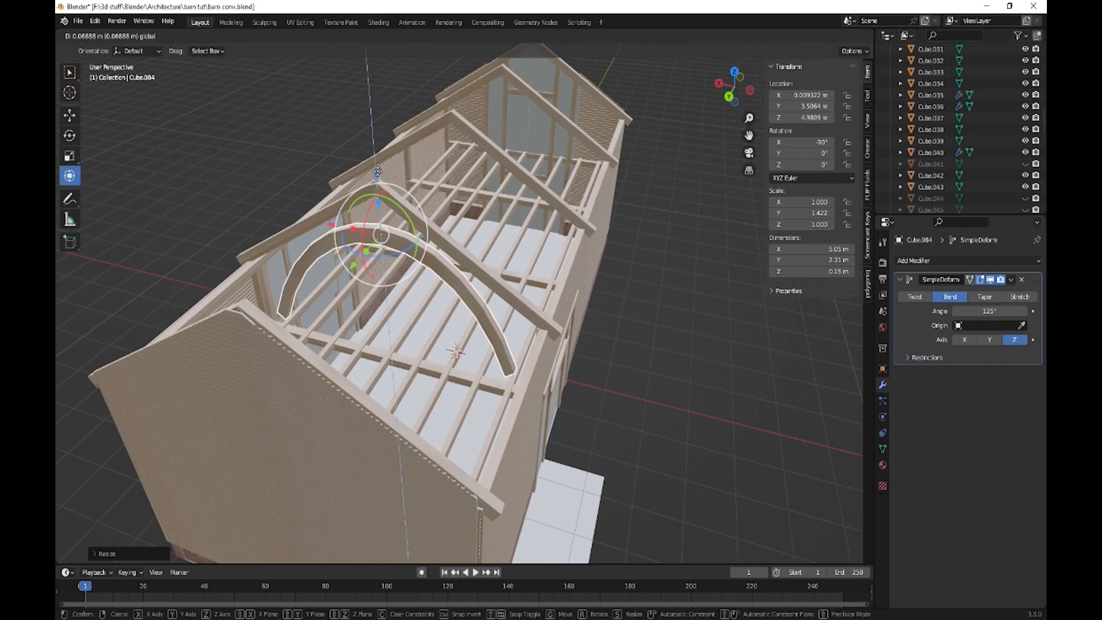
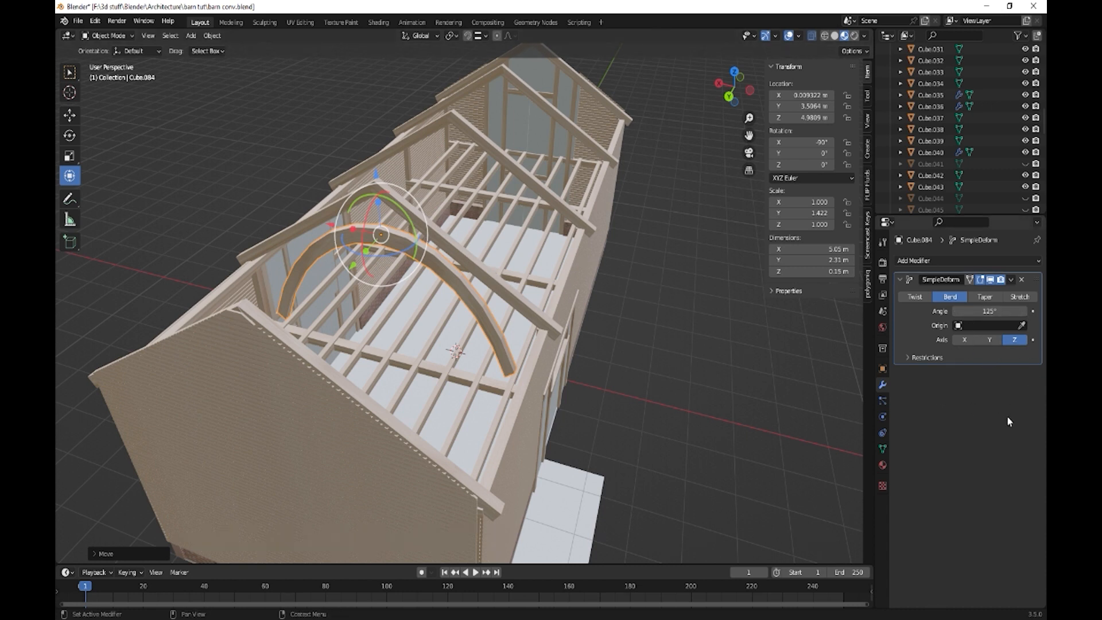
left_click_drag(993, 312, 996, 313)
mouse_move(352, 231)
left_mouse_down()
mouse_move(338, 228)
mouse_move(377, 193)
mouse_move(343, 229)
left_mouse_up()
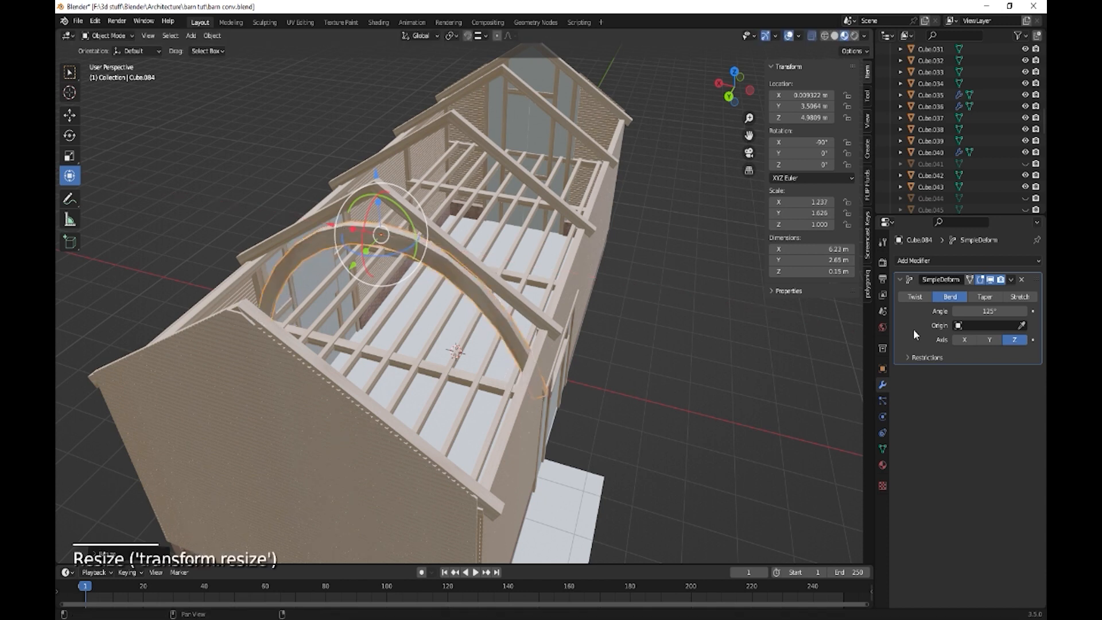
Increase the arch's bend angle to 143° so its ends fit between the side walls.
left_click(1023, 311)
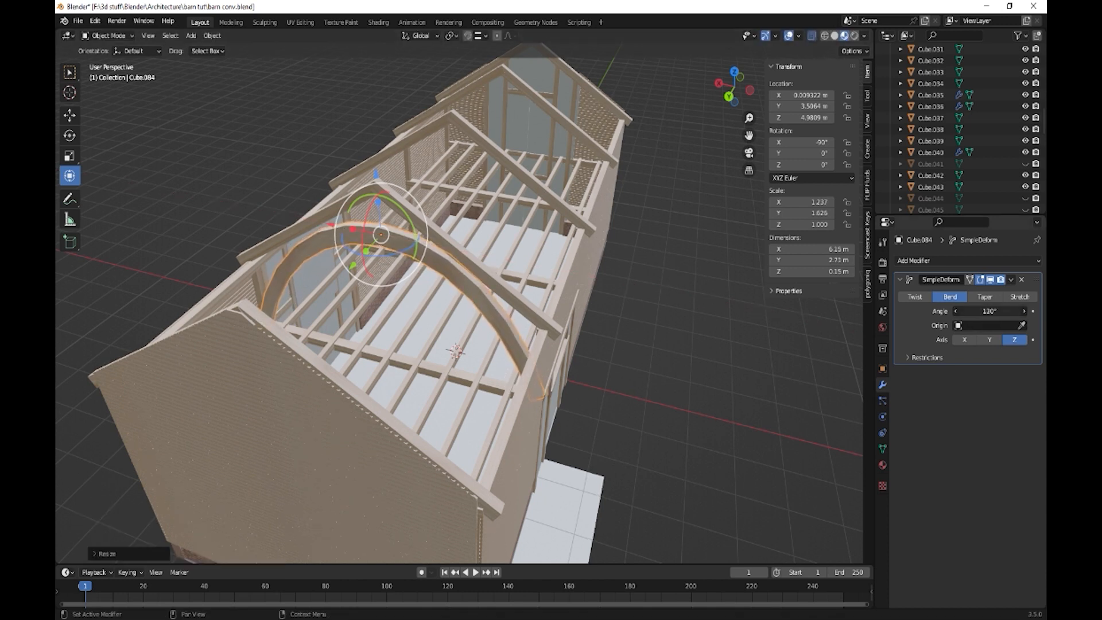
left_click_drag(1023, 310, 1036, 310)
mouse_move(691, 386)
middle_mouse_down()
mouse_move(677, 406)
mouse_move(689, 403)
middle_mouse_up()
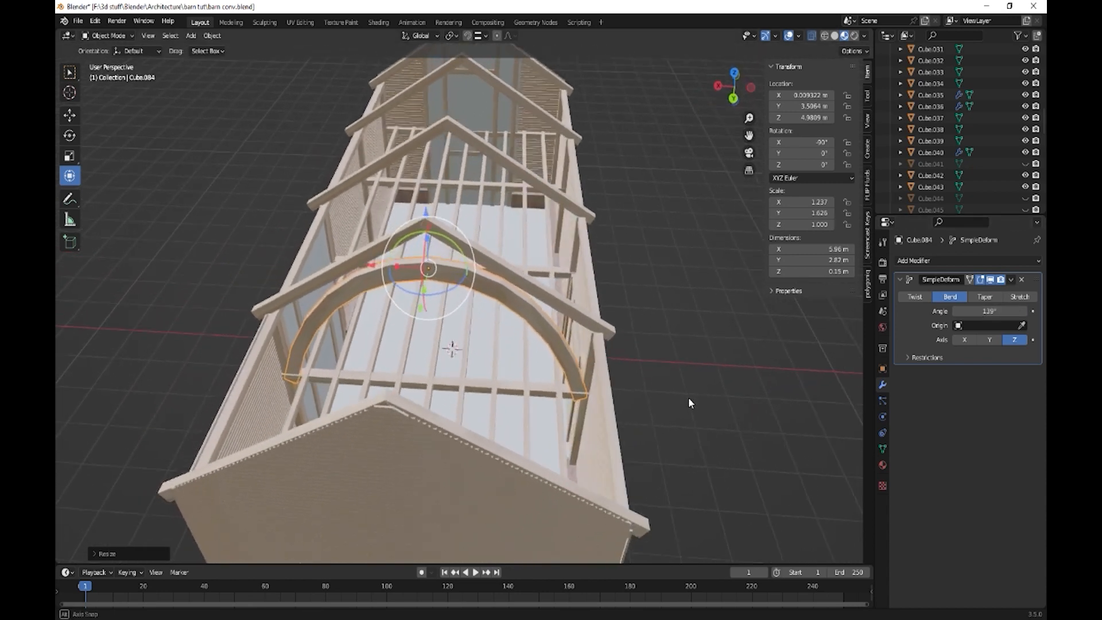
left_click_drag(989, 310, 1001, 310)
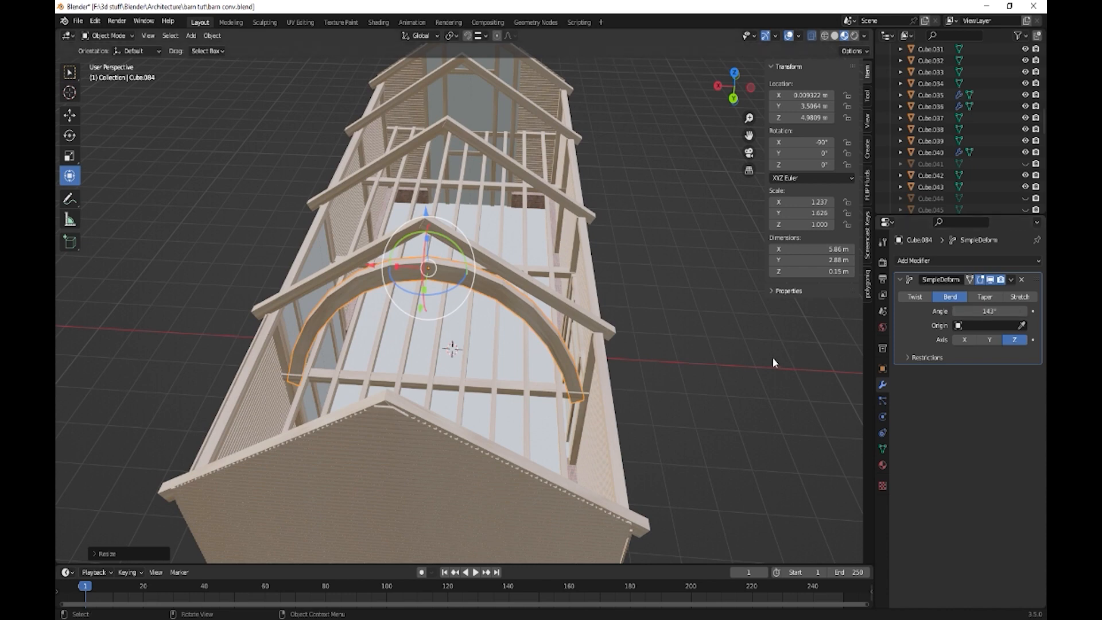
Duplicate the floor cross beam below the arch straight up along Z to about 5.19 m.
middle_click_drag(559, 338, 535, 332)
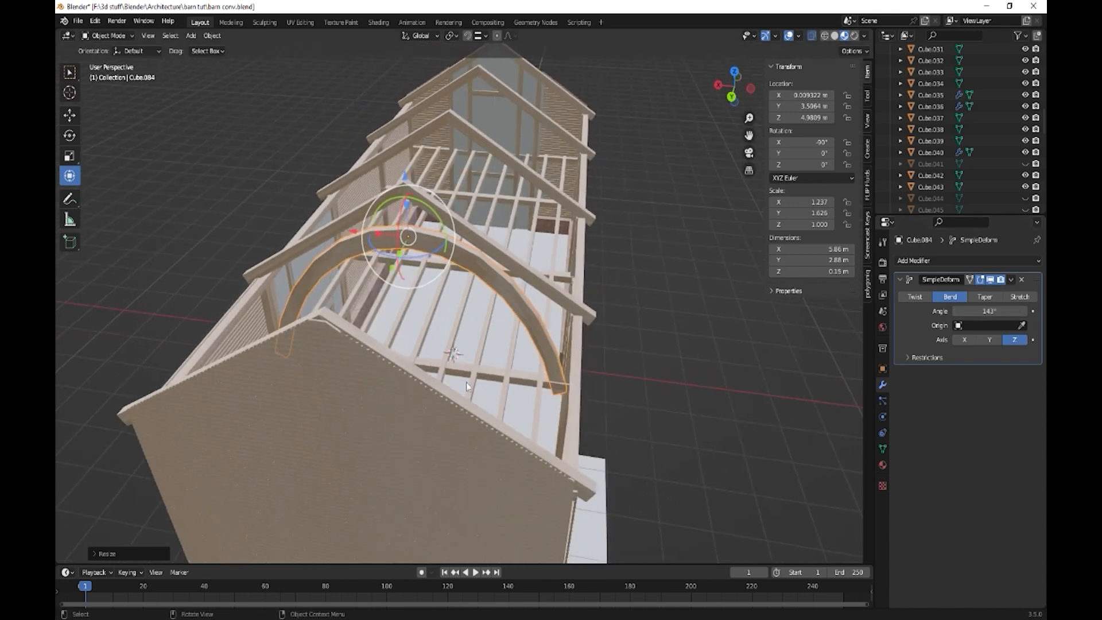
left_click(494, 383)
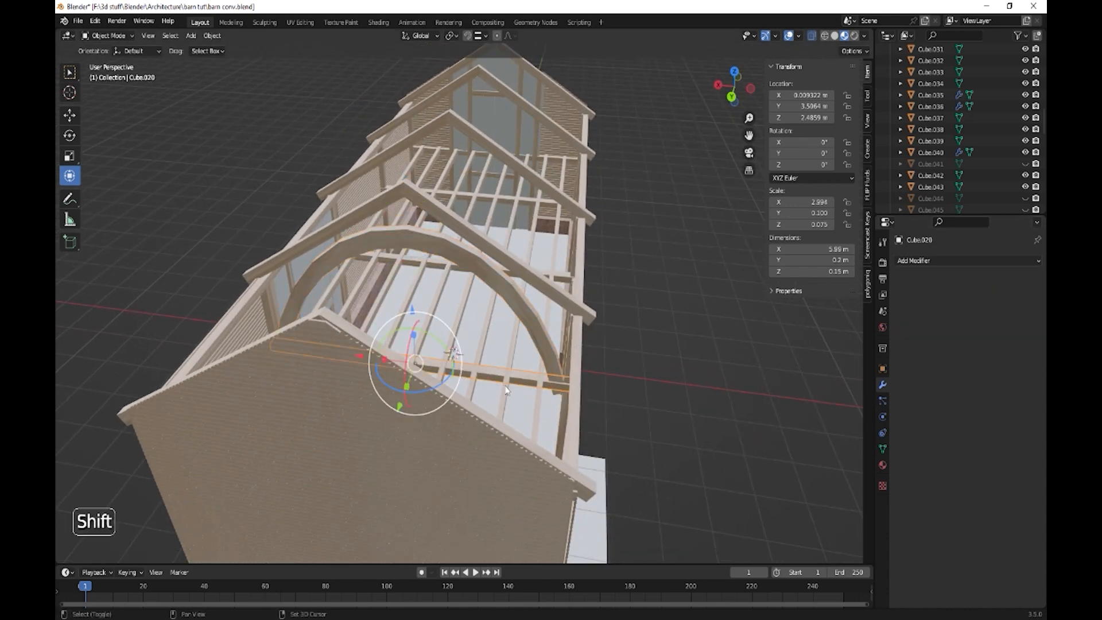
key("shift+d")
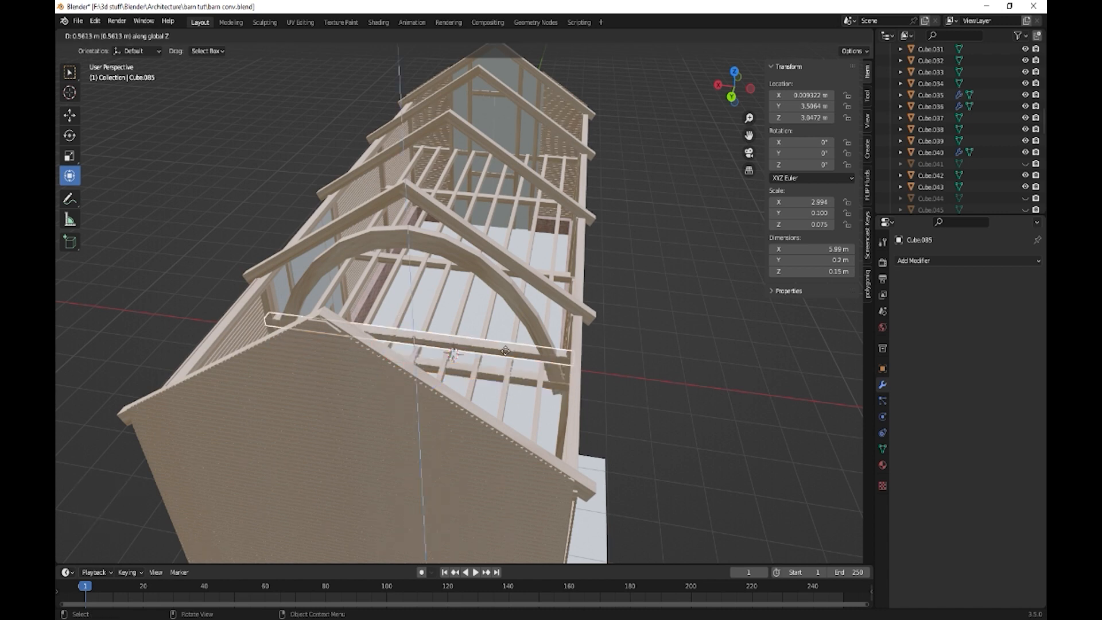
key("z")
left_click(485, 248)
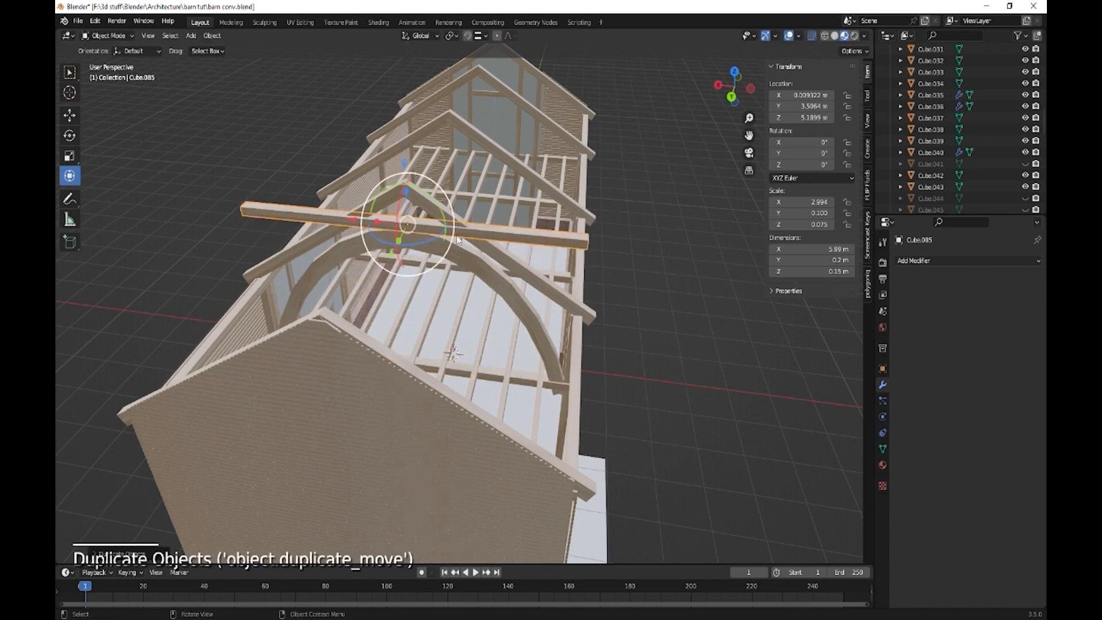
Lower the upper tie beam to about Z 5.03 m and shorten it to about 2.55 m so it fits between the rafters.
left_click_drag(401, 164, 404, 170)
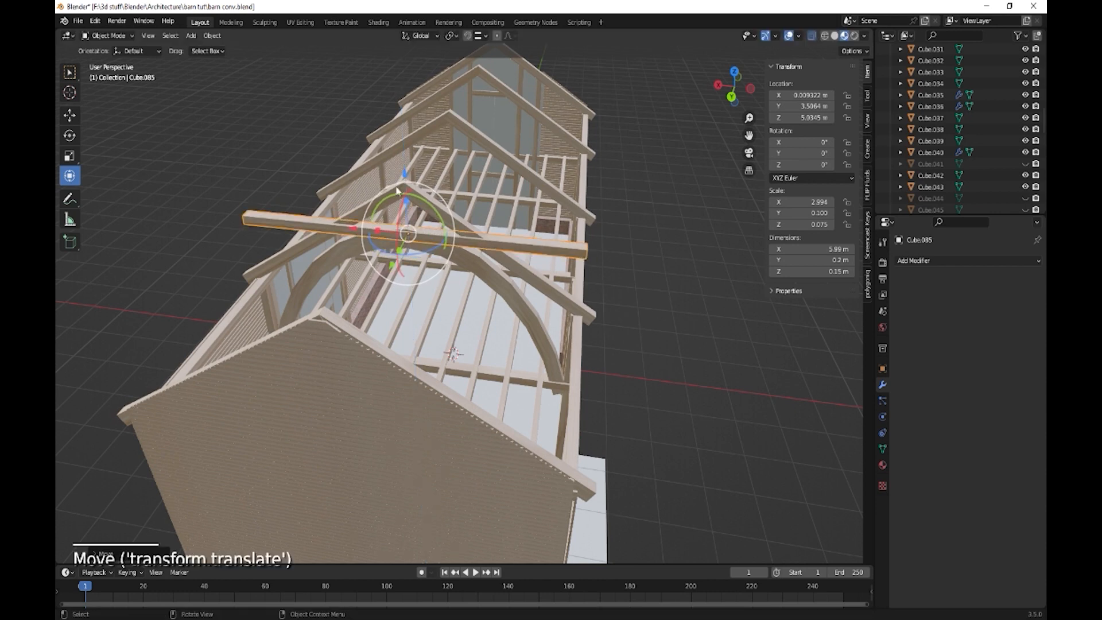
left_click_drag(381, 236, 395, 231)
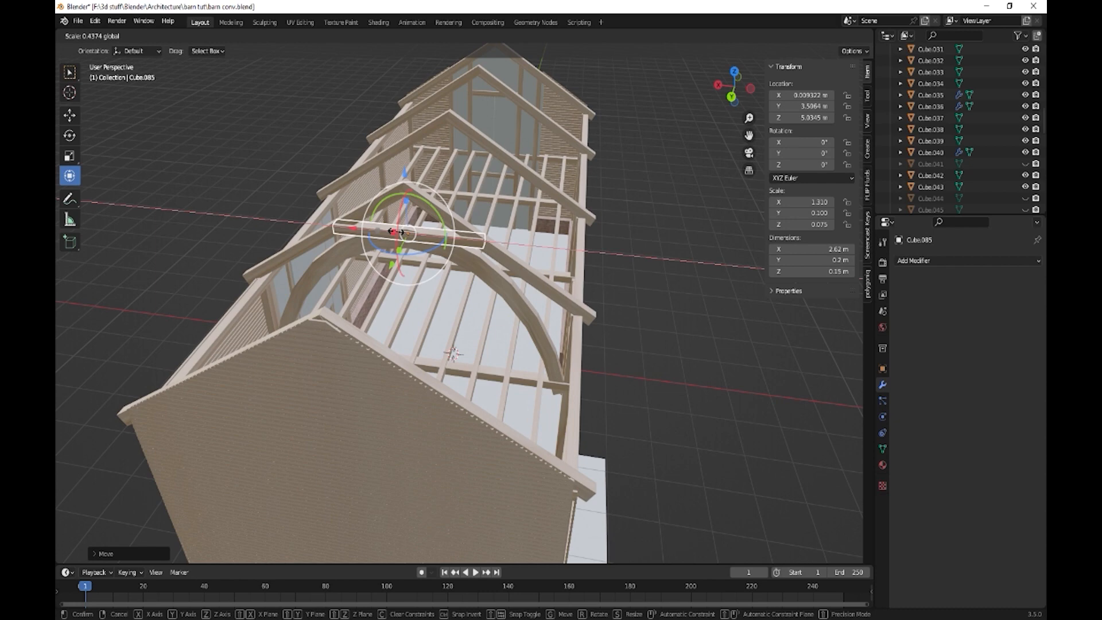
left_click_drag(396, 231, 398, 231)
left_click(630, 312)
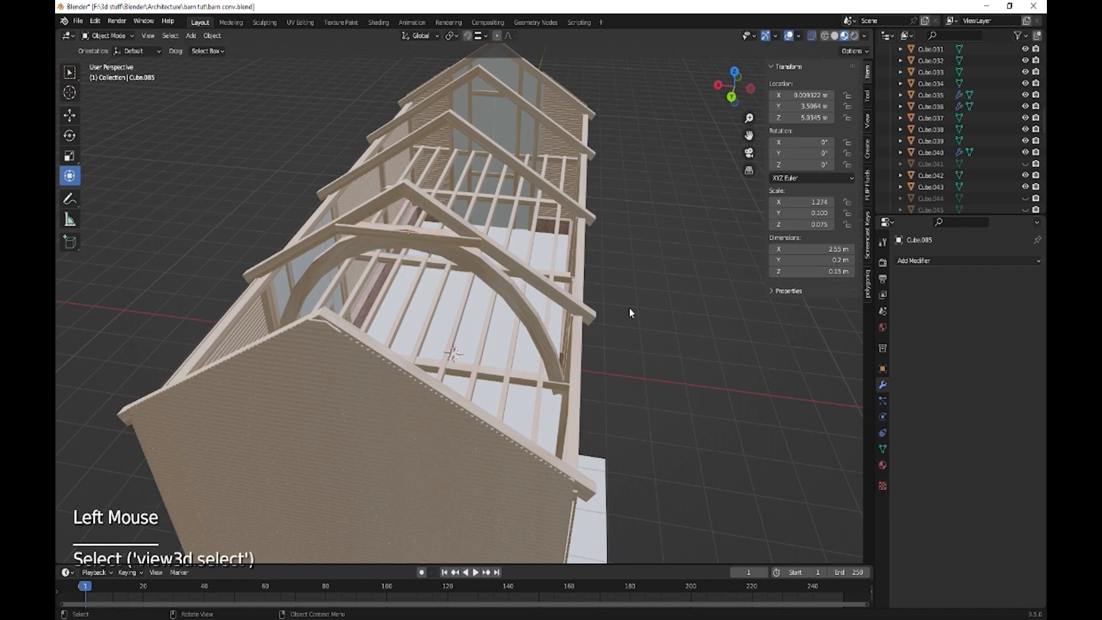
Narrow the tie beam to about 0.18 m along Y and shift it to about Y 3.47 m.
middle_click_drag(629, 312, 482, 277)
left_click(315, 194)
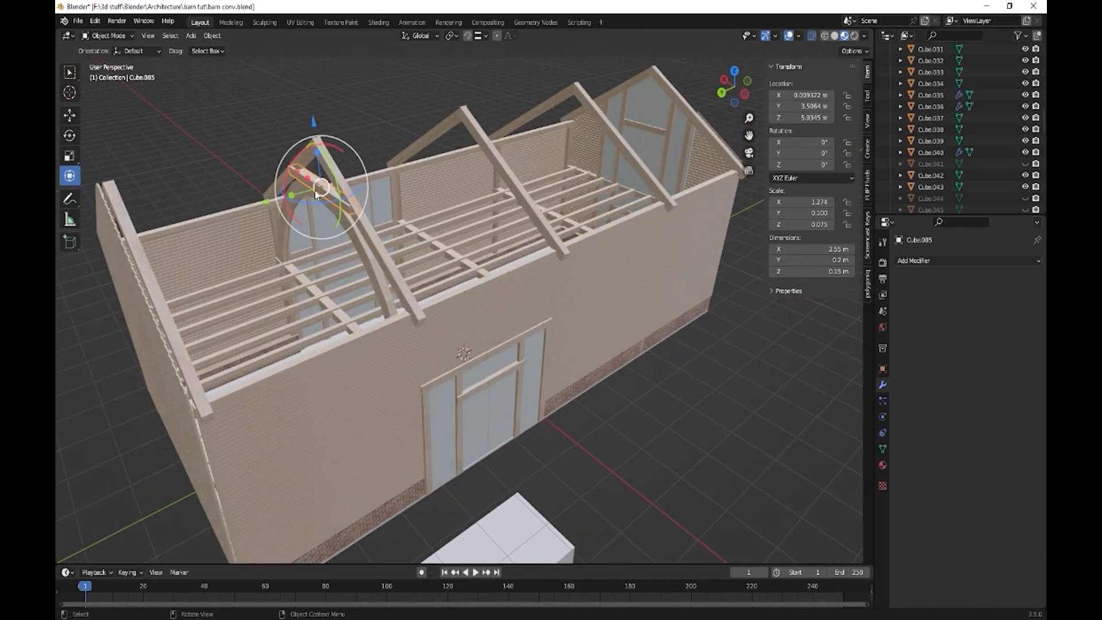
left_click_drag(294, 198, 267, 201)
middle_click_drag(336, 230, 386, 224)
left_click(464, 228)
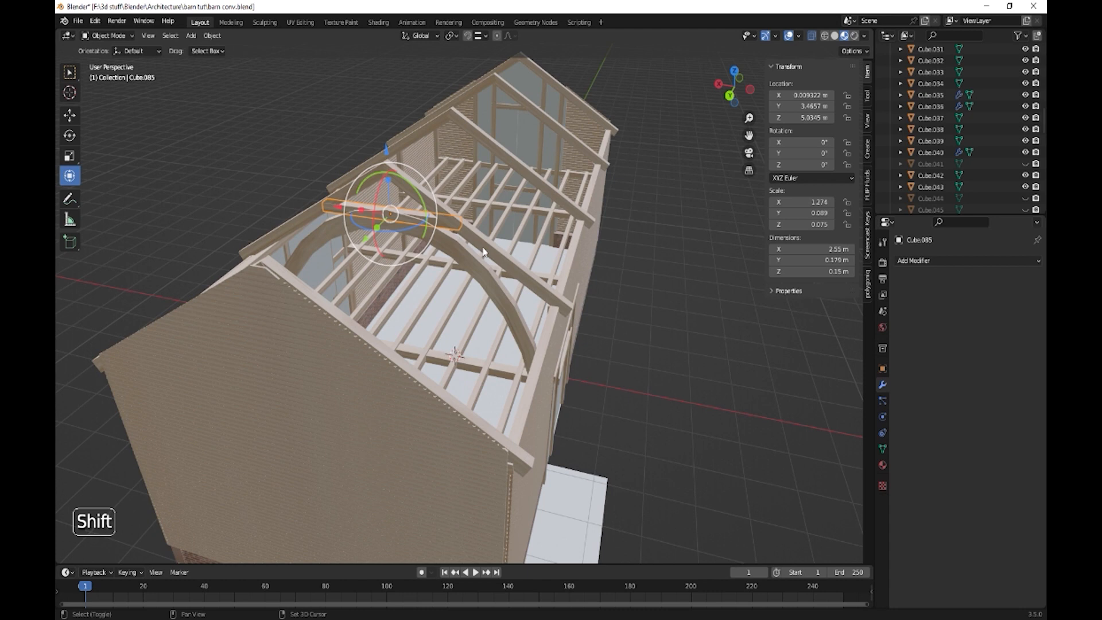
Duplicate the tie beam upward along Z to about 5.35 m and rotate the copy 90° about Y to form a vertical post.
key("shift+d")
key("z")
left_click(479, 228)
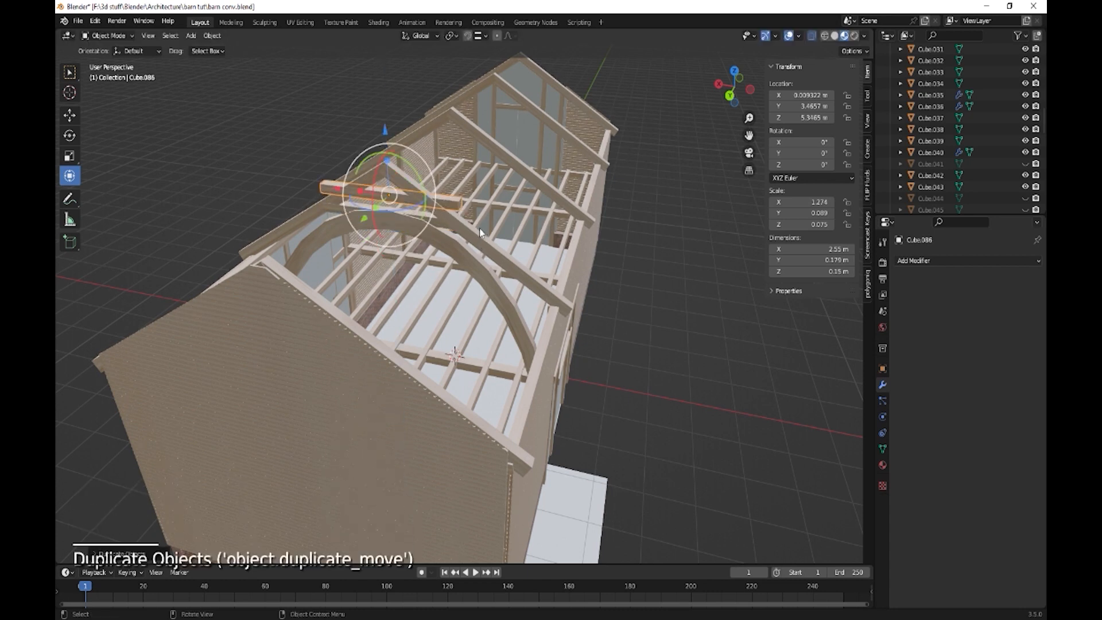
type("ry")
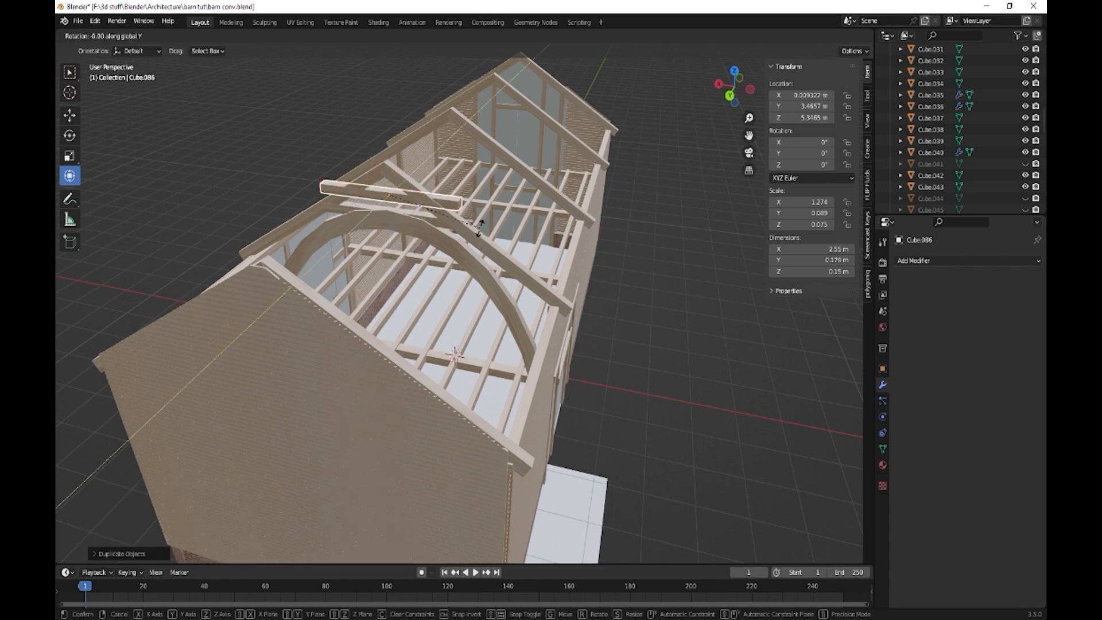
type("90")
key("Return")
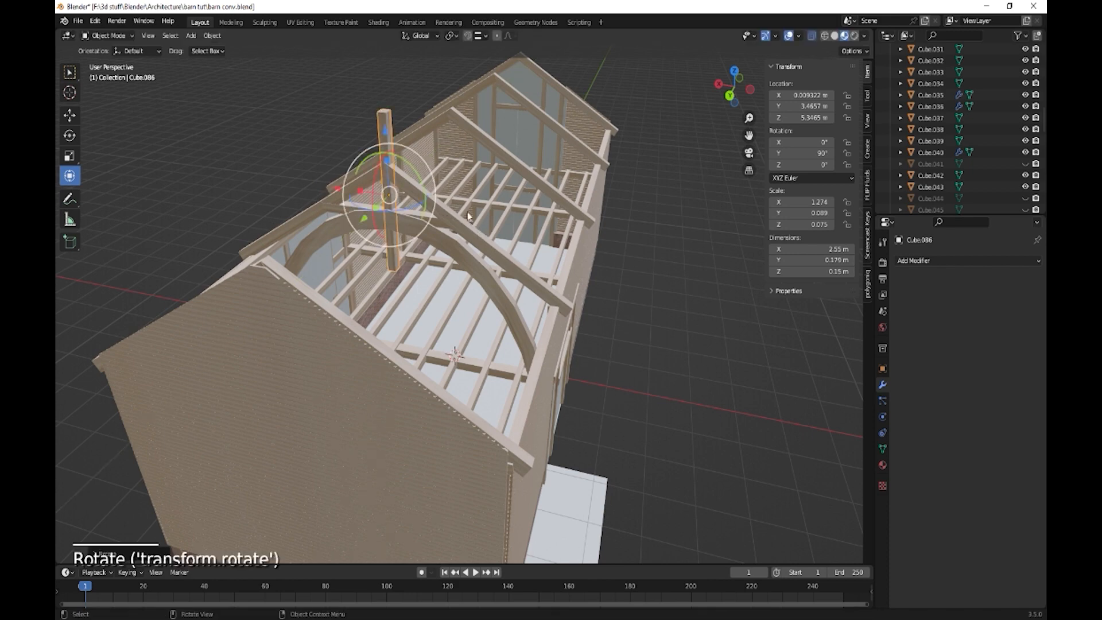
Shorten the vertical post to about 0.93 m and centre it under the truss ridge at about X 0.04 m.
left_click_drag(388, 159, 388, 185)
middle_click_drag(403, 198, 450, 191)
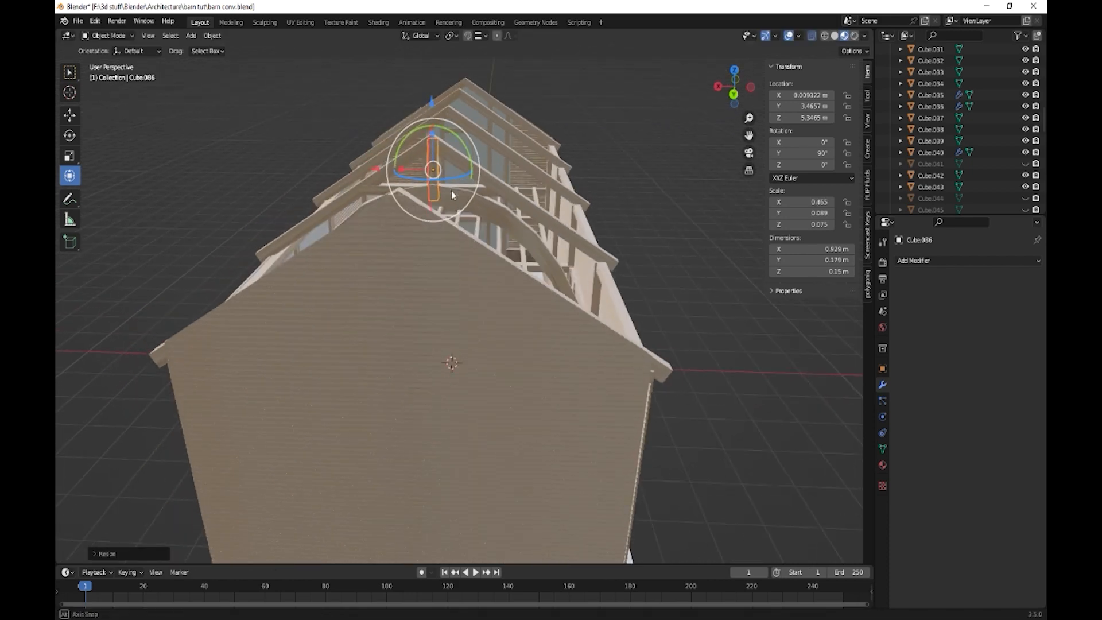
left_click_drag(377, 171, 370, 167)
left_click(667, 233)
middle_click_drag(672, 239, 631, 241)
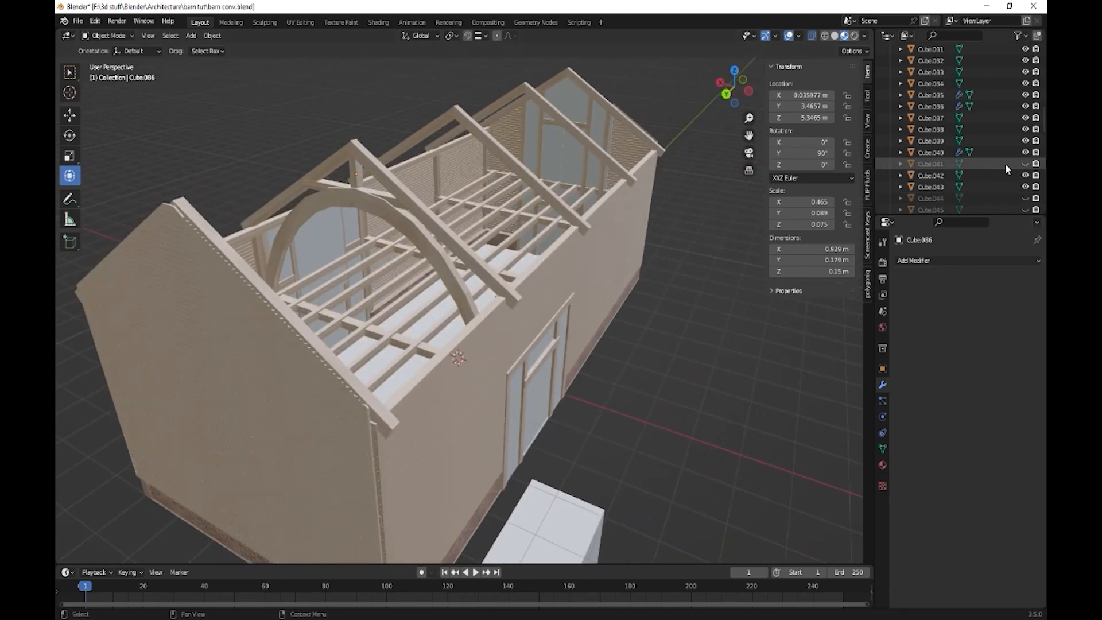
Unhide the floor slab Cube.041 and duplicate the arch, tie beam and post along Y to the middle truss at about Y 0 m.
left_click(1026, 164)
middle_click_drag(717, 256, 733, 258)
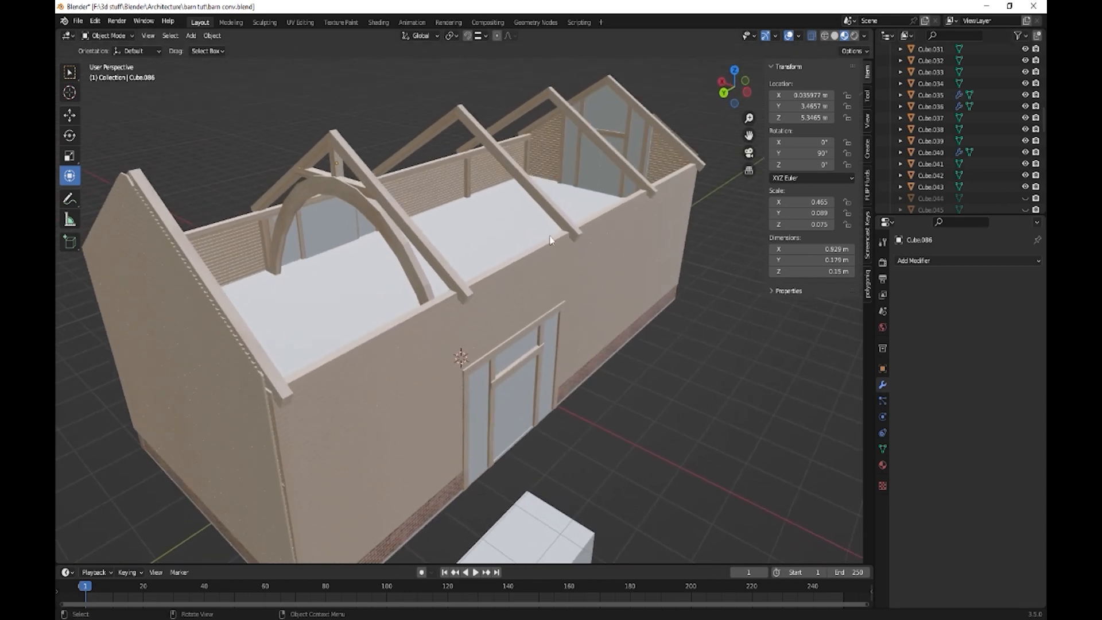
left_click(382, 220)
left_click(360, 195, "shift")
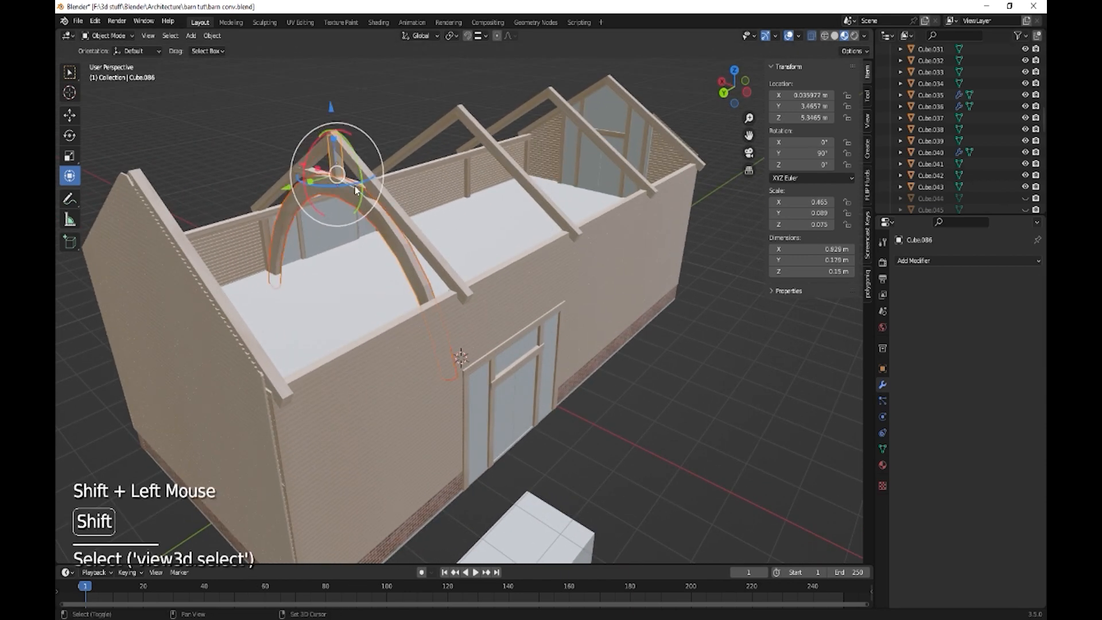
middle_click_drag(360, 195, 404, 264)
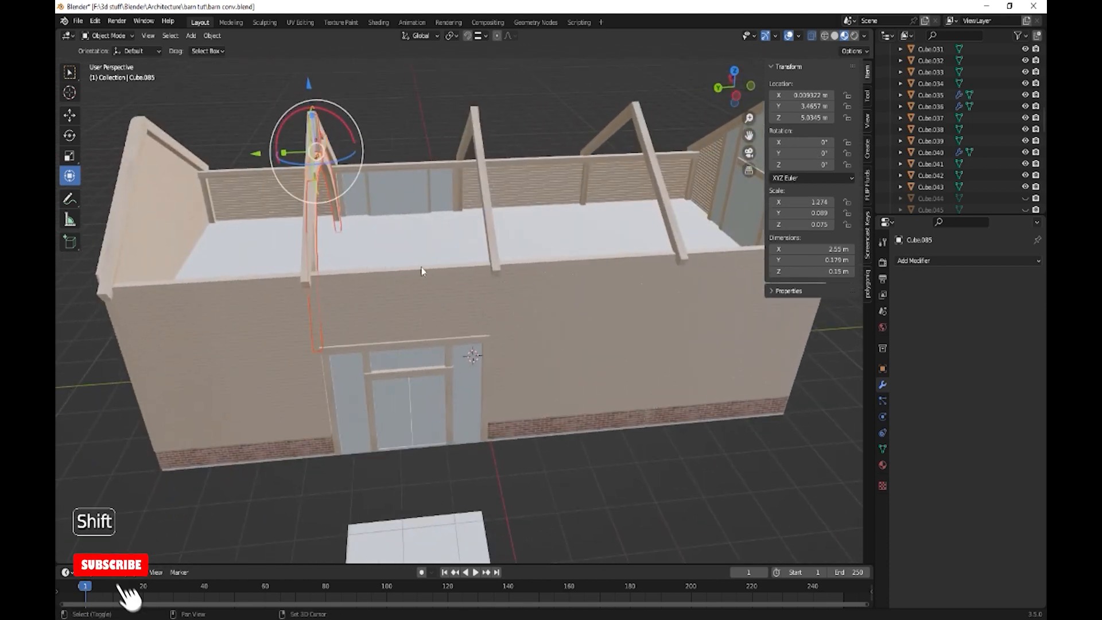
key("shift+d")
key("y")
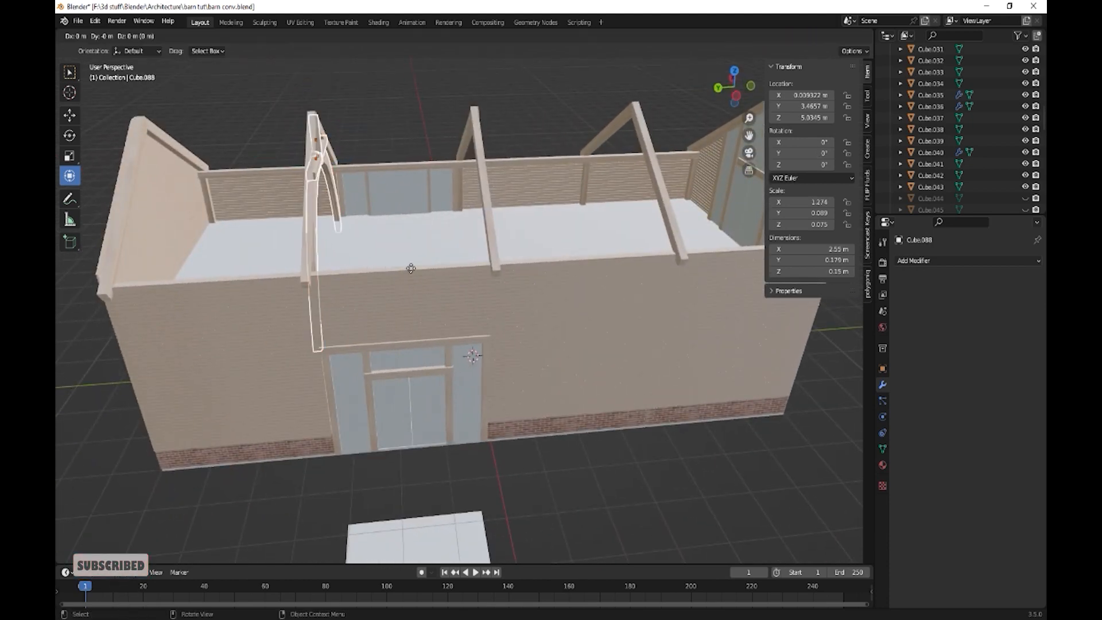
left_click(566, 262)
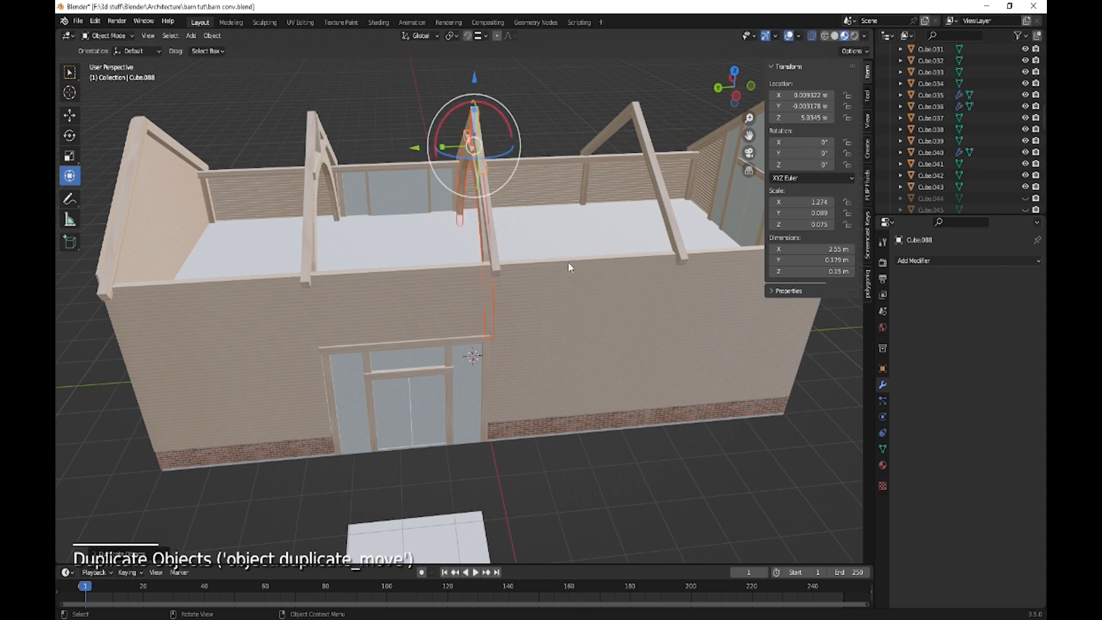
Duplicate the copied arch, tie beam and post along Y to the third truss at about Y -3.67 m.
key("shift+d")
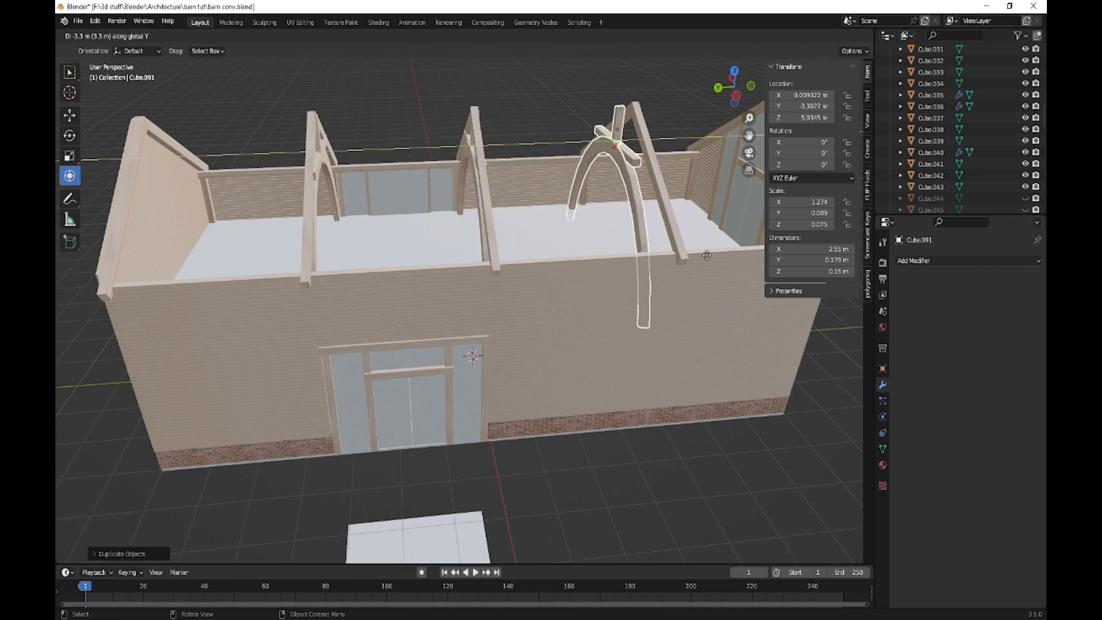
key("y")
left_click(722, 253)
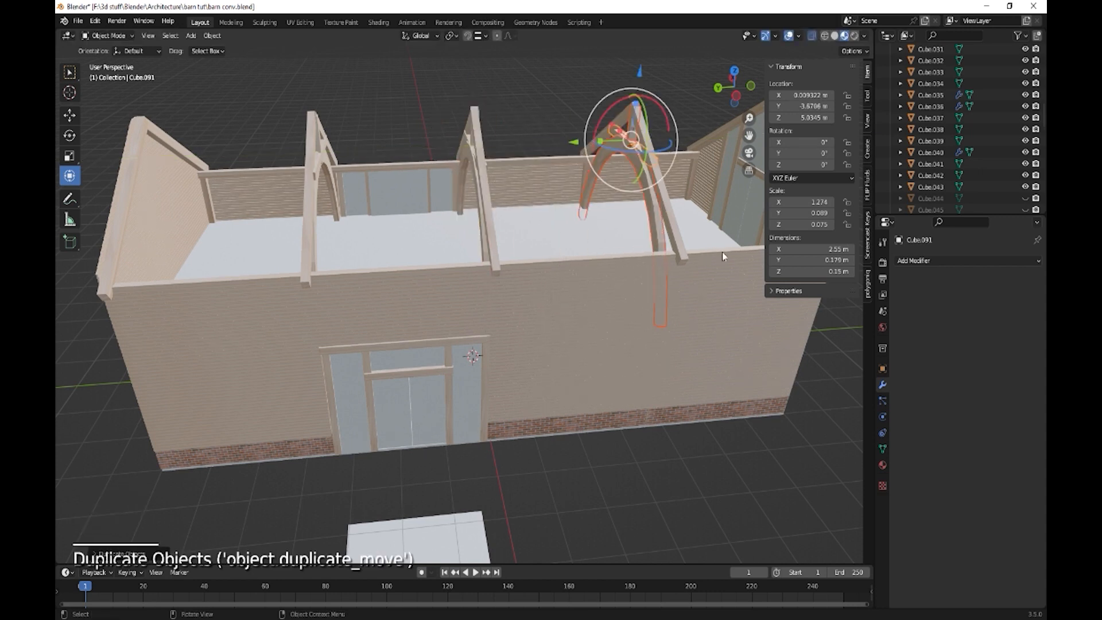
middle_click_drag(730, 286, 740, 310)
middle_click_drag(698, 313, 652, 310)
left_click(704, 426)
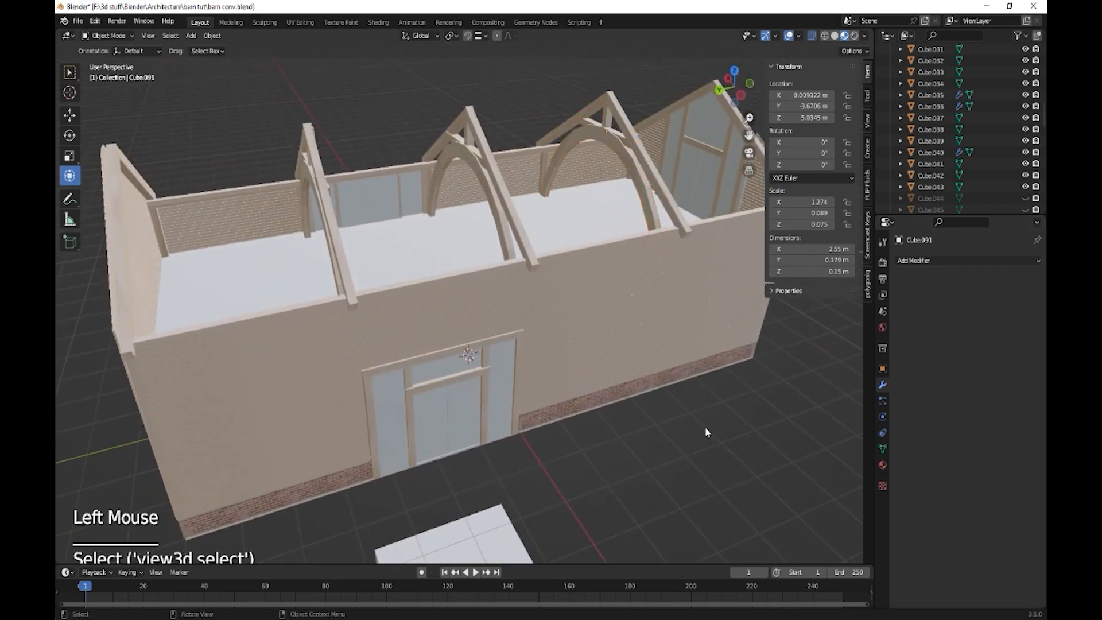
middle_click_drag(649, 405, 676, 372)
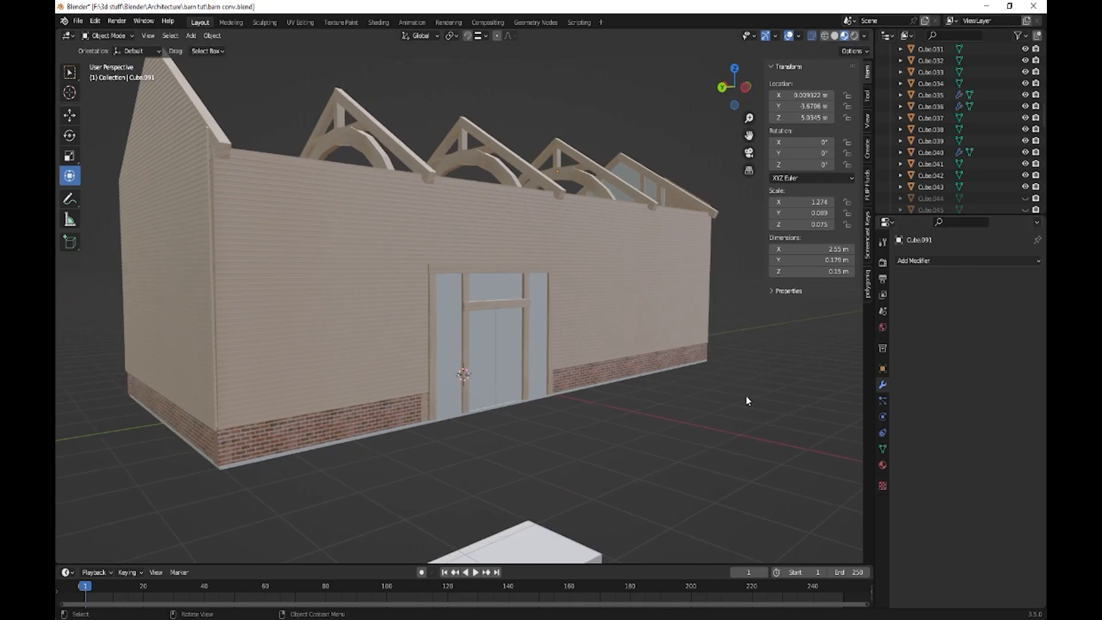
Unhide the roof panels Cube.044 and Cube.045.
left_click(1025, 198)
left_click(1024, 209)
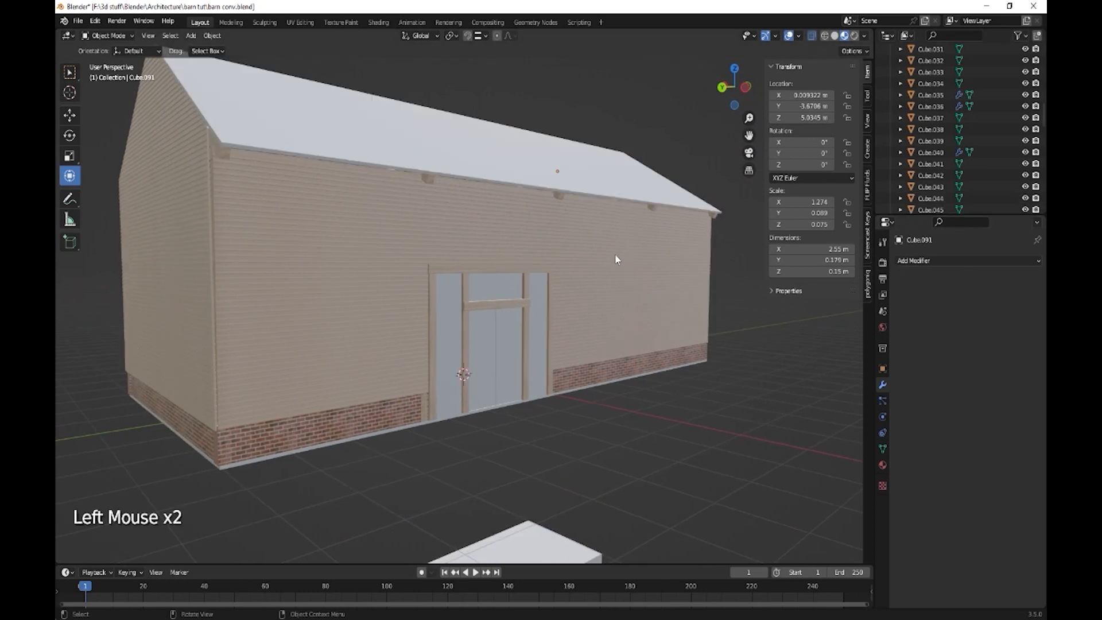
middle_click_drag(615, 259, 755, 278)
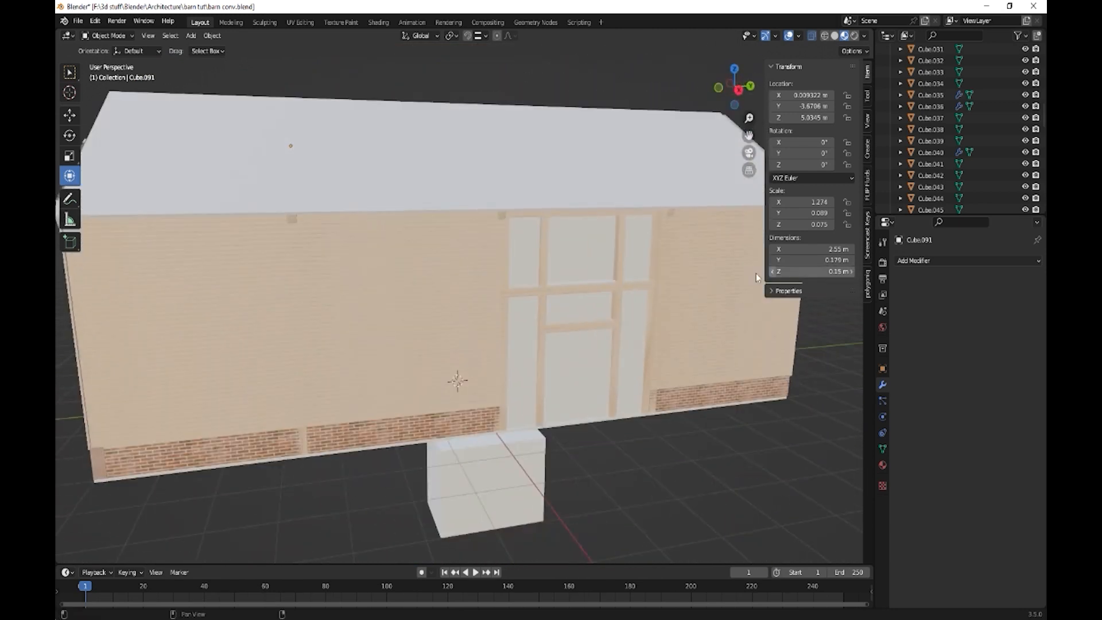
Apply the Array modifier on Cube.035, the long cladding section beside the tall glazed entrance.
left_click(583, 245)
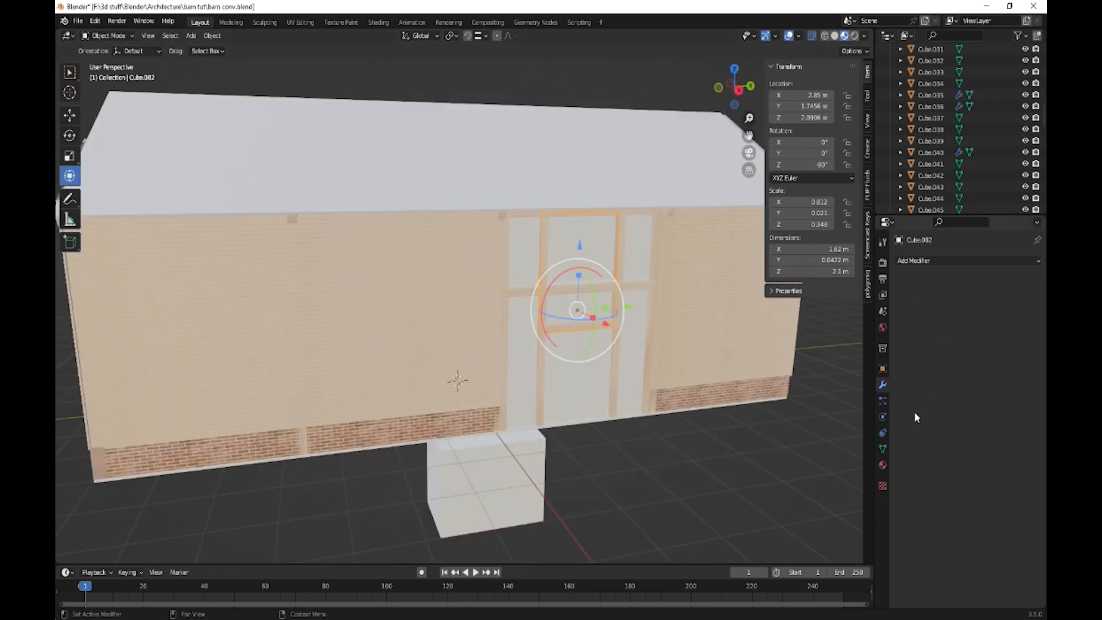
left_click(883, 465)
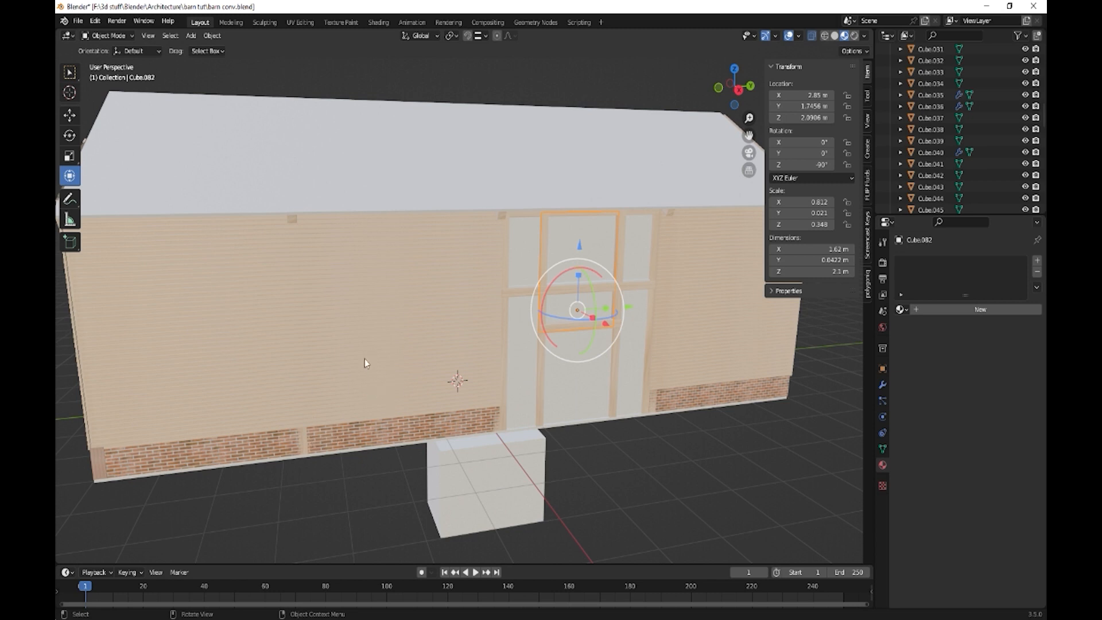
left_click(445, 307)
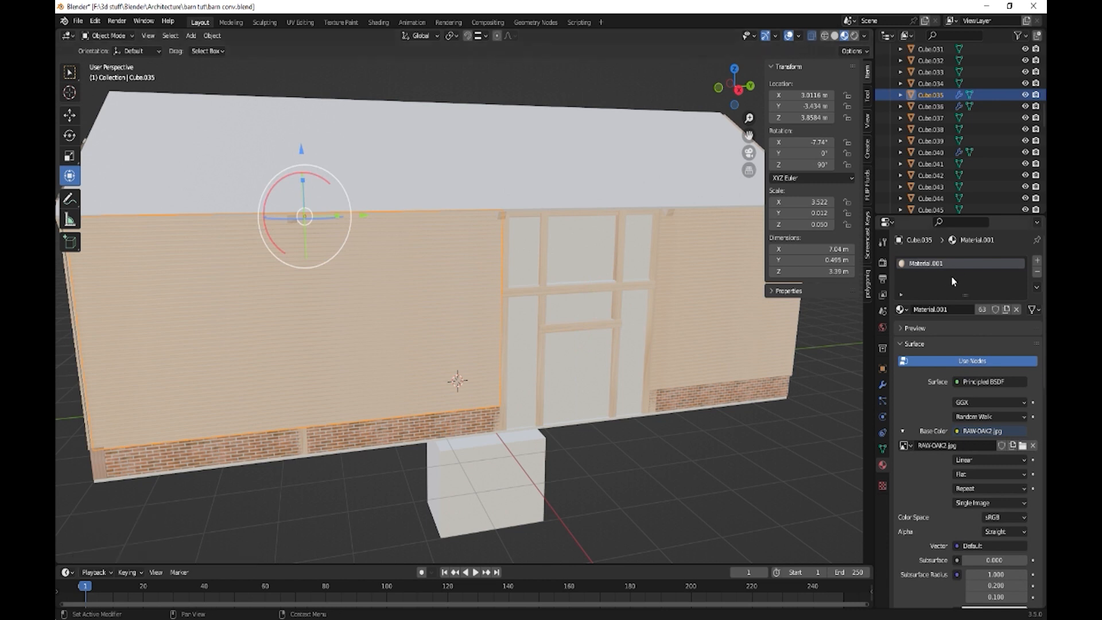
left_click(882, 385)
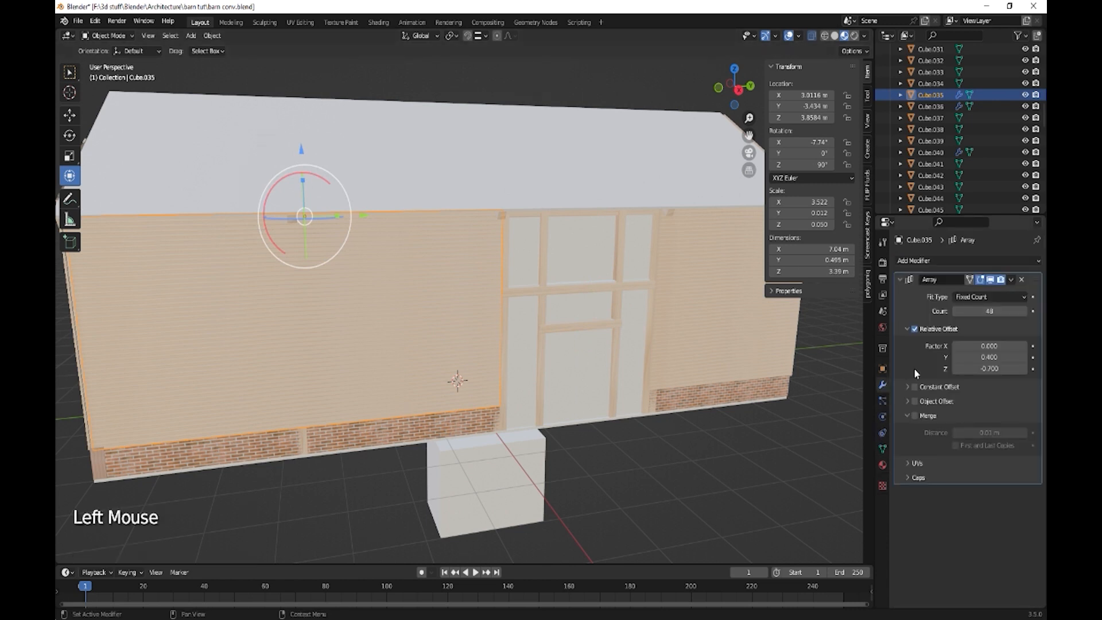
left_click(1011, 279)
left_click(983, 295)
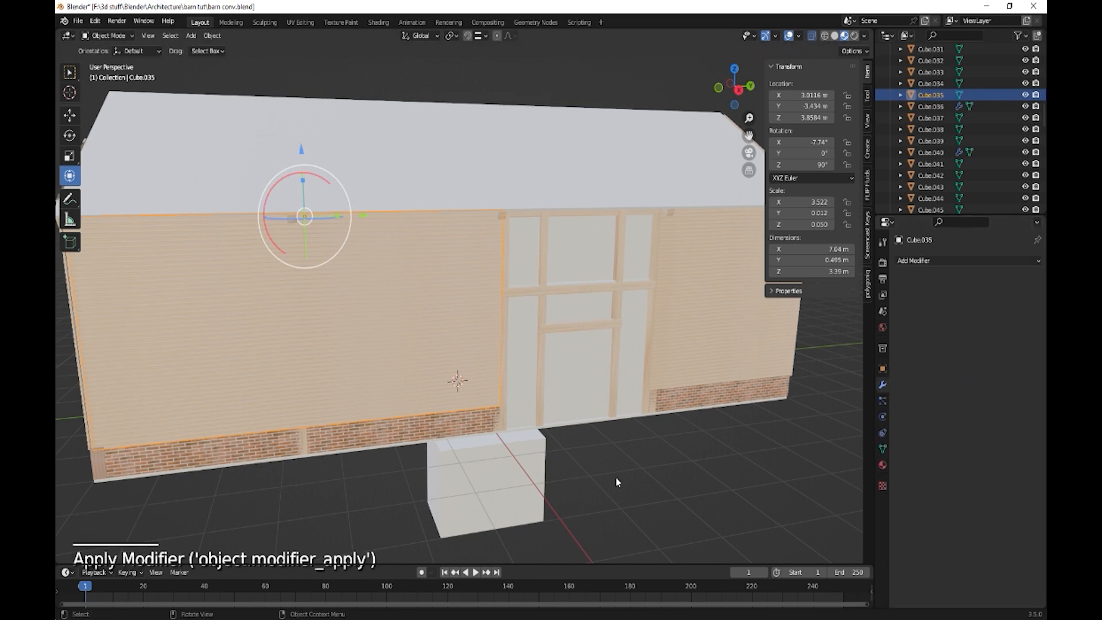
Move the spare cube from below the barn up and into the long wall, to about X 2.53 m and Z 0.65 m.
left_click(506, 482)
middle_click_drag(506, 482, 581, 467)
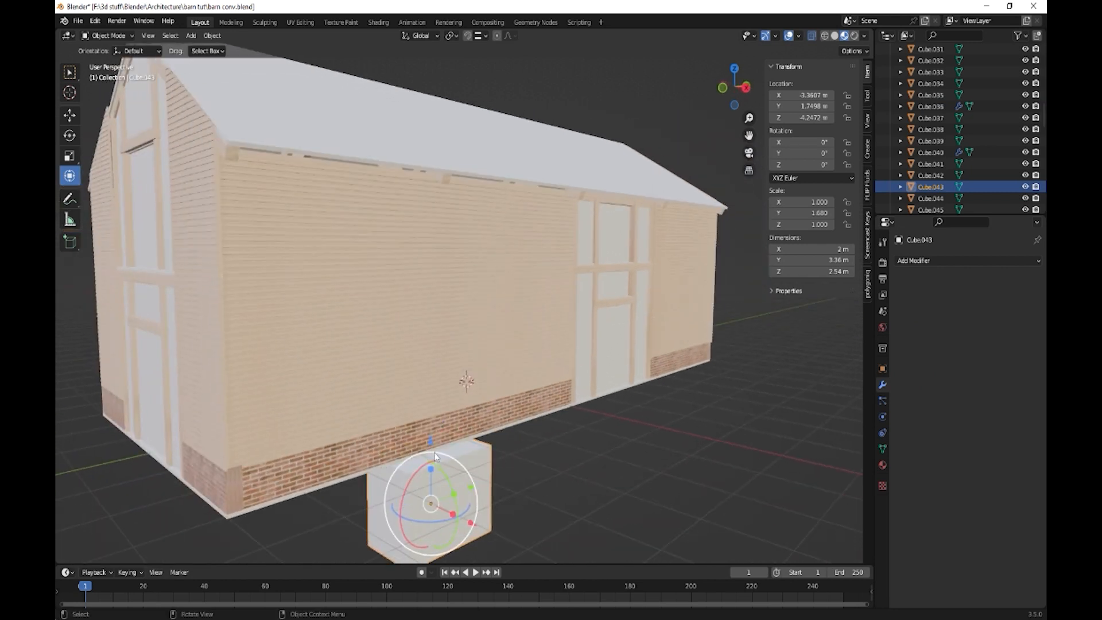
left_click_drag(434, 456, 442, 270)
left_click_drag(469, 338, 648, 397)
middle_click_drag(649, 405, 613, 418)
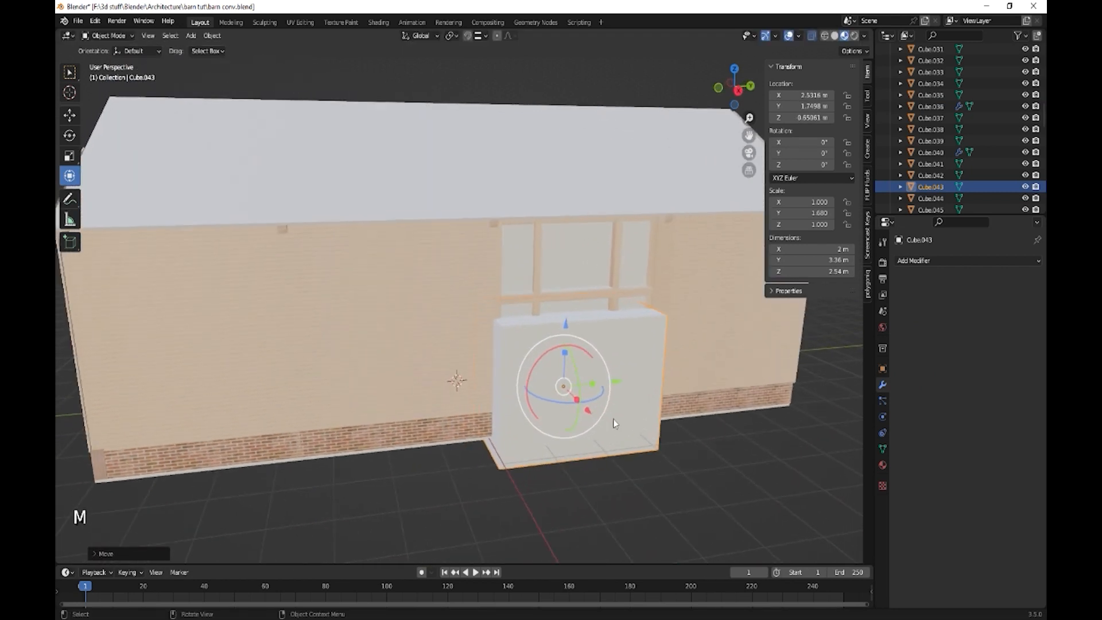
Resize the cube to about 1.66 m by 1.14 m and place it in the cladding at about Y -1.88 m, Z 1.28 m.
left_click_drag(616, 383, 399, 381)
left_click_drag(398, 339, 399, 299)
mouse_move(456, 321)
middle_mouse_down()
mouse_move(455, 299)
mouse_move(442, 319)
middle_mouse_up()
left_click_drag(418, 332, 432, 332)
left_click_drag(385, 299, 385, 312)
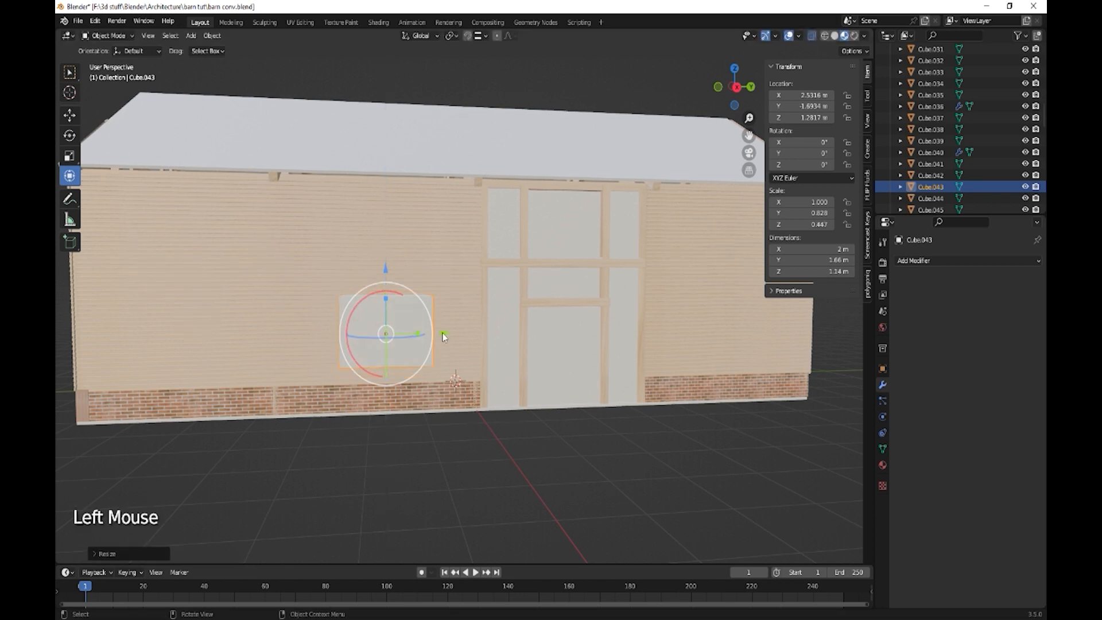
left_click_drag(443, 337, 432, 335)
left_click(451, 333)
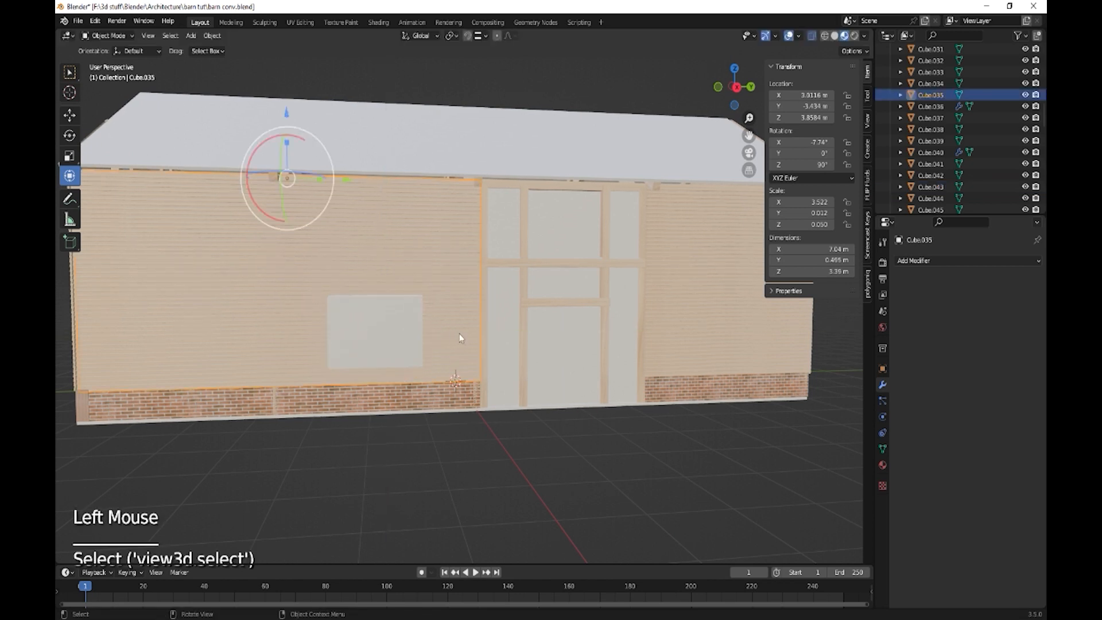
Duplicate the window-sized cube along Y to about -5.34 m, near the far end of the same cladding section.
left_click(380, 334)
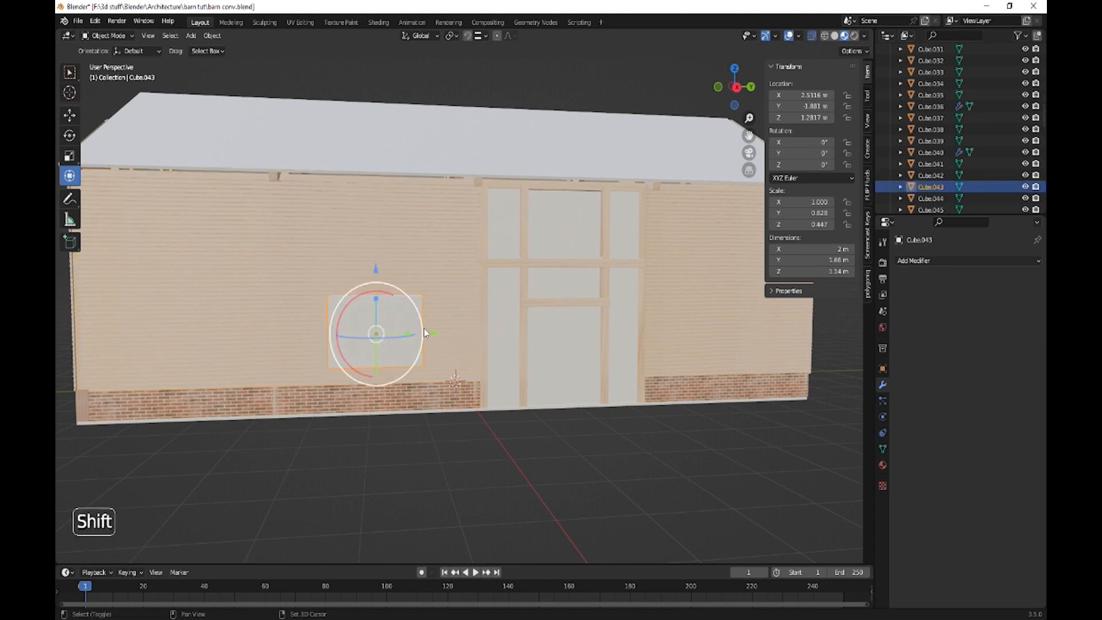
key("shift+d")
key("y")
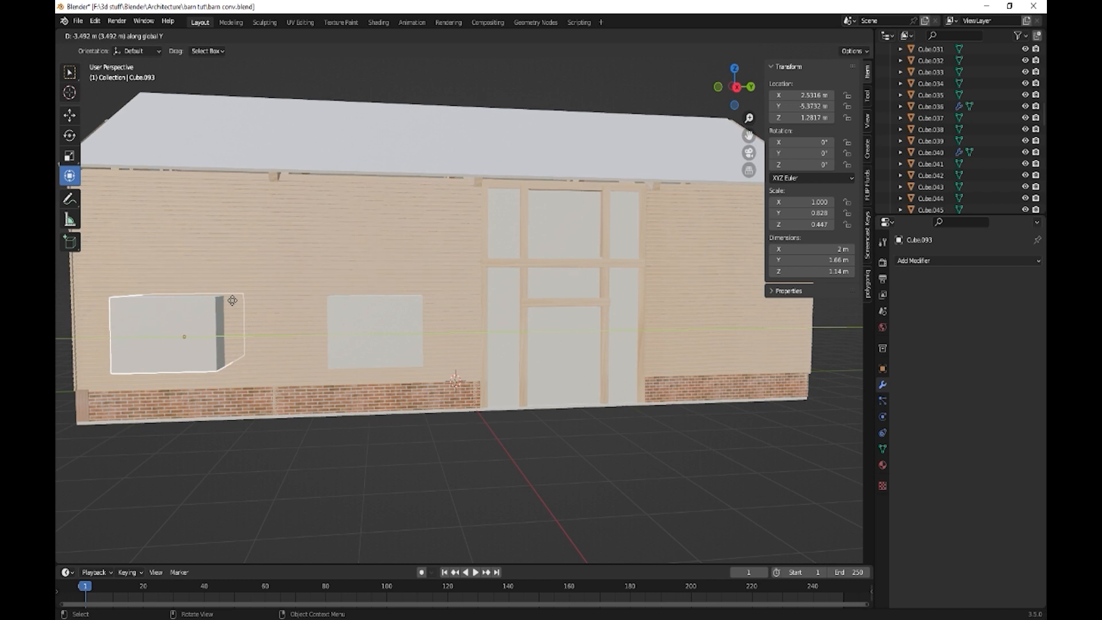
left_click(234, 300)
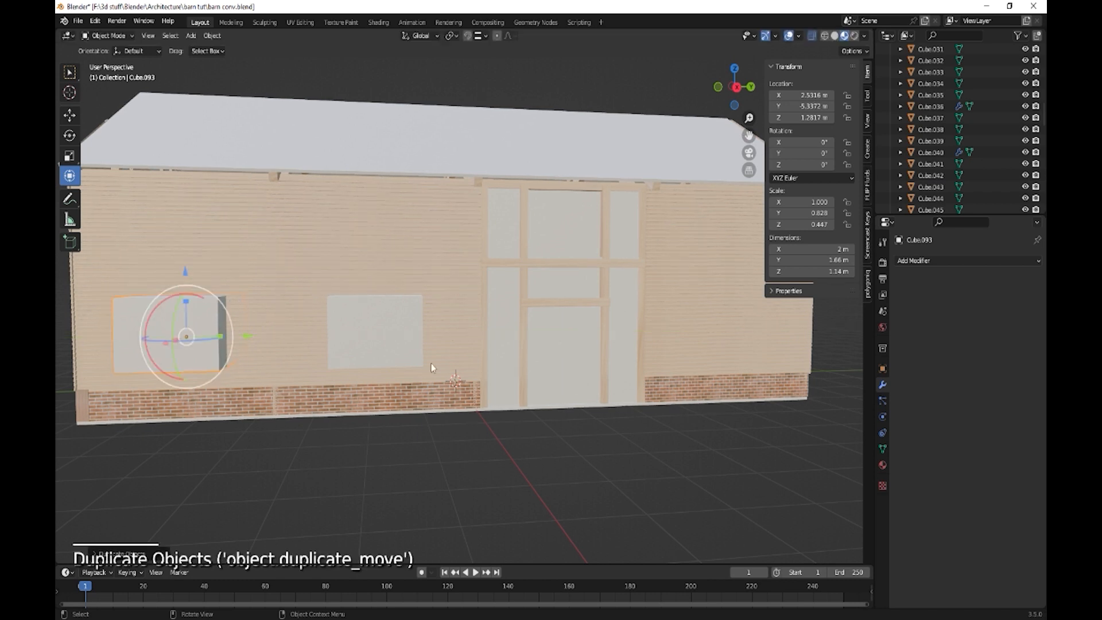
Duplicate the first window-sized cube along Y to the wall section on the other side of the entrance.
left_click(386, 336)
key("shift+d")
key("y")
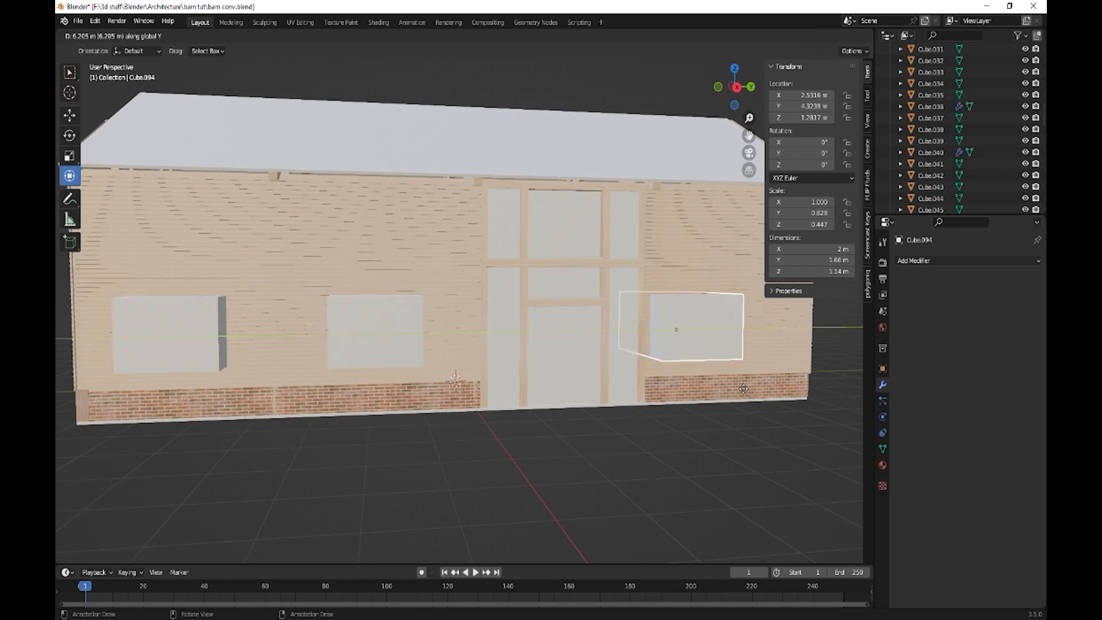
left_click(772, 396)
Resize the new copy to about 0.96 m wide and 1.55 m high, and position it at about Y 5.40 m, Z 1.37 m.
middle_click_drag(772, 396, 626, 342, "shift")
left_click_drag(611, 345, 598, 344)
left_click_drag(577, 302, 580, 264)
left_click_drag(637, 338, 656, 338)
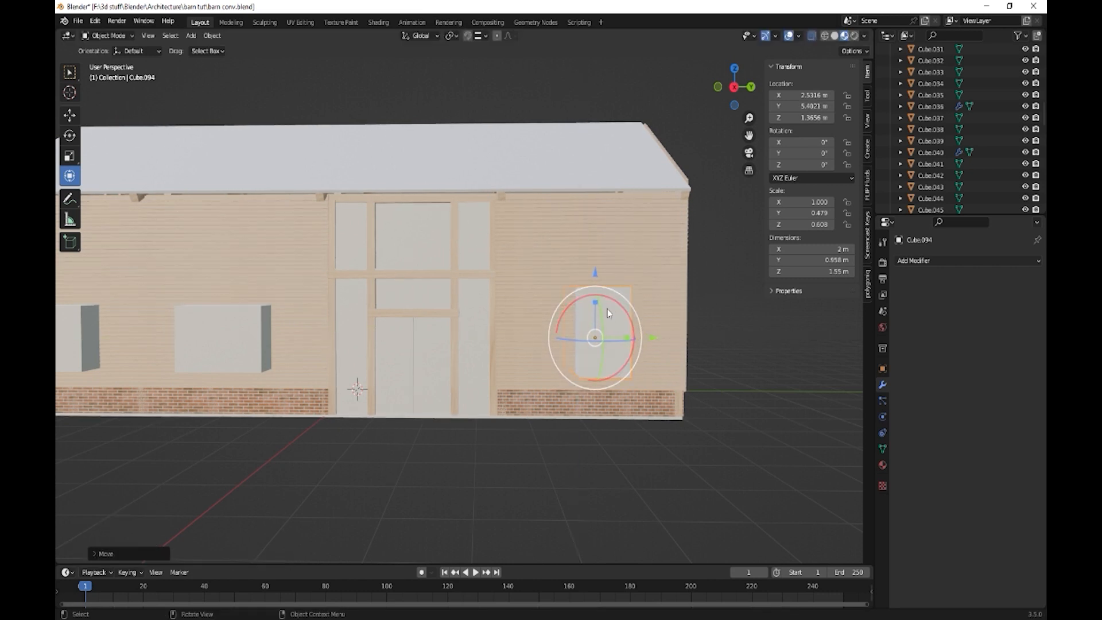
Resize the small window cube to about 0.66 m wide and 1.06 m high, lowering it to about Z 1.03 m.
mouse_move(594, 303)
left_mouse_down()
mouse_move(595, 317)
mouse_move(626, 337)
mouse_move(595, 311)
left_mouse_up()
left_click_drag(595, 273, 592, 290)
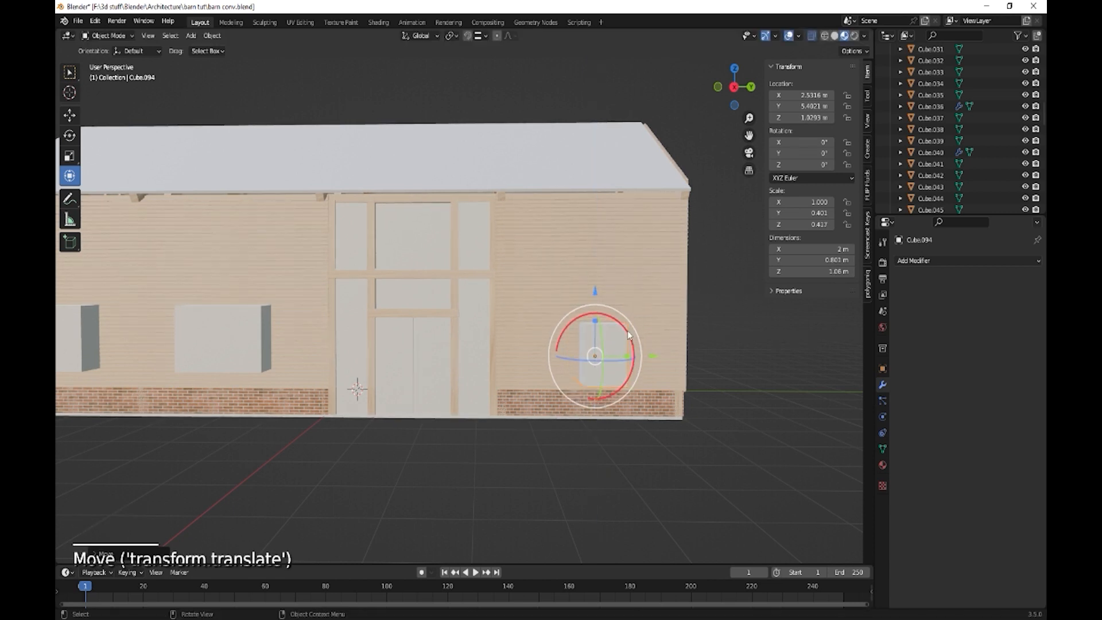
left_click_drag(628, 359, 622, 358)
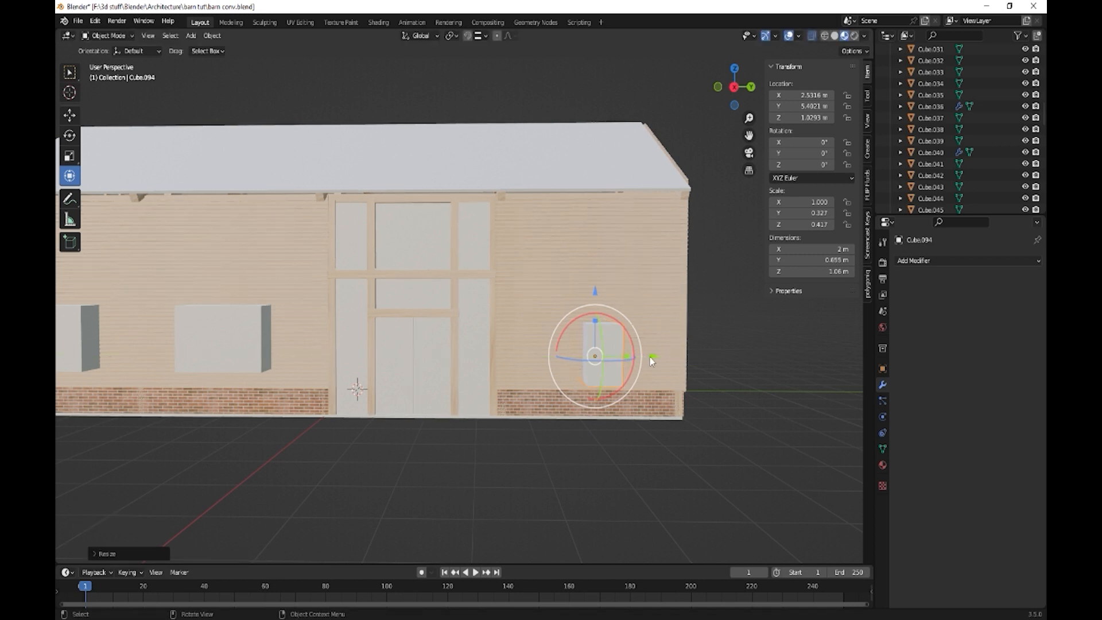
Lower the two larger window cubes together so their centres sit at about Z 1.12 m.
left_click(187, 328)
left_click(89, 339, "shift")
left_click_drag(157, 276, 158, 289)
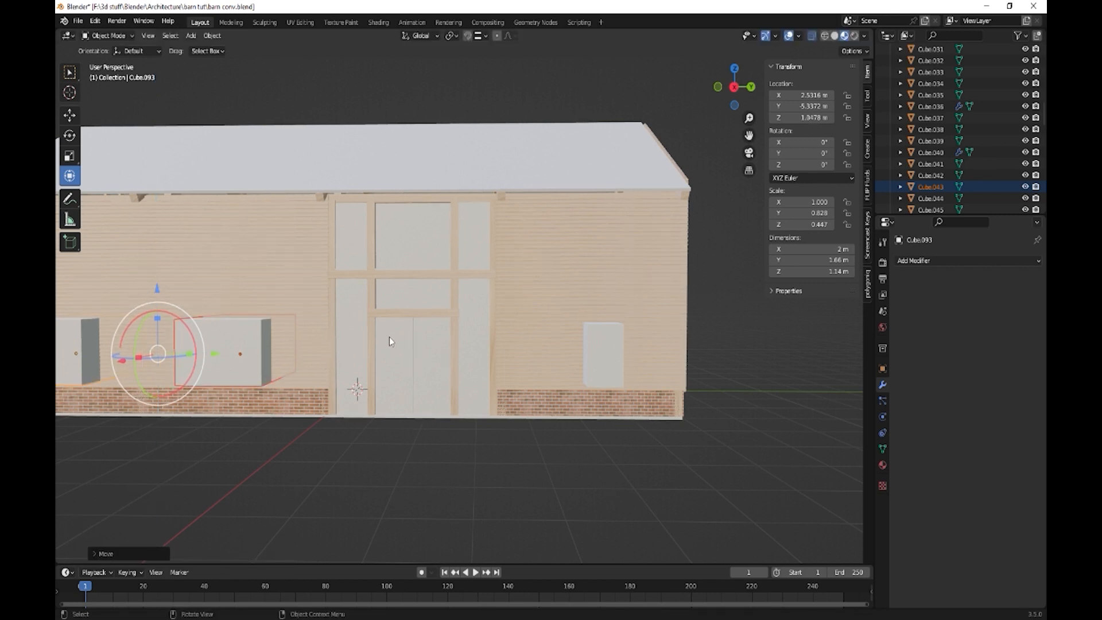
left_click_drag(162, 298, 163, 285)
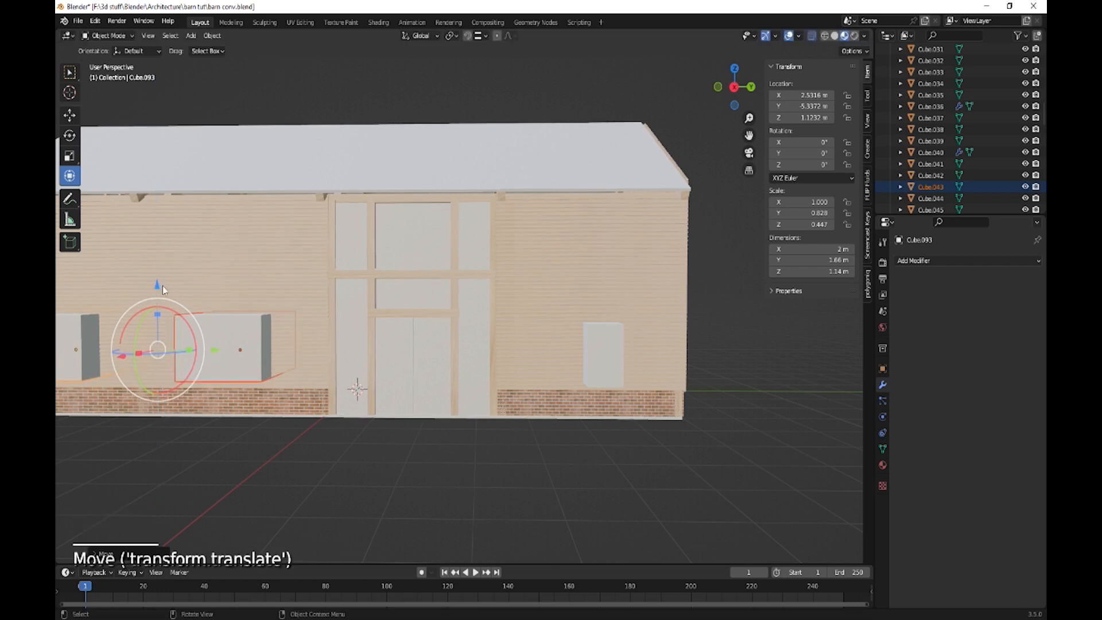
Apply the Array modifier on the short cladding section that holds the small window cube.
left_click(564, 268)
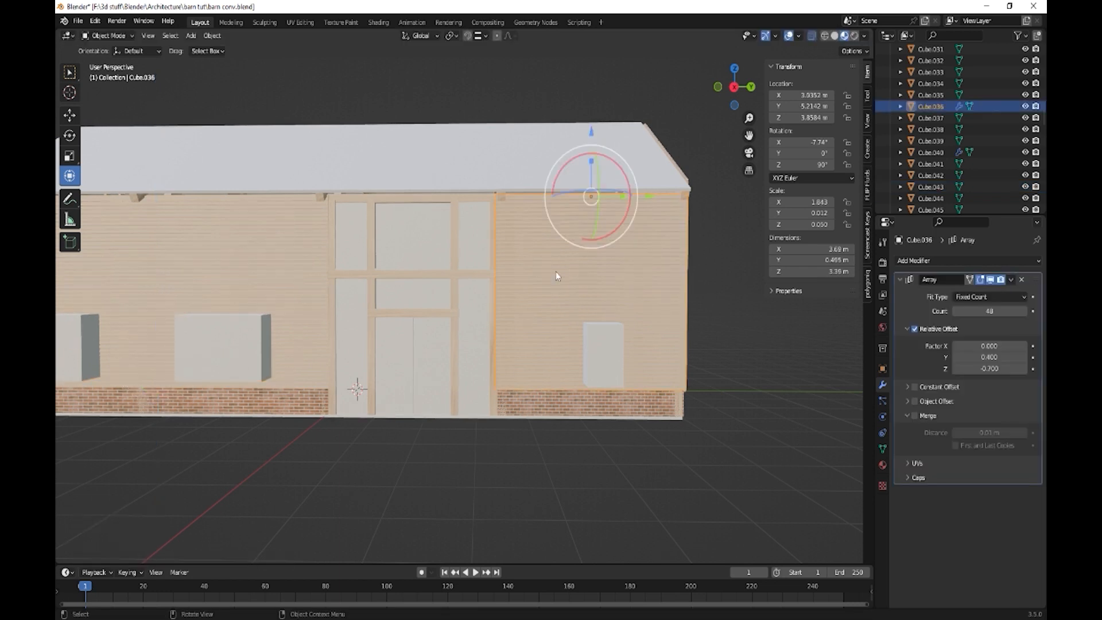
left_click(1011, 280)
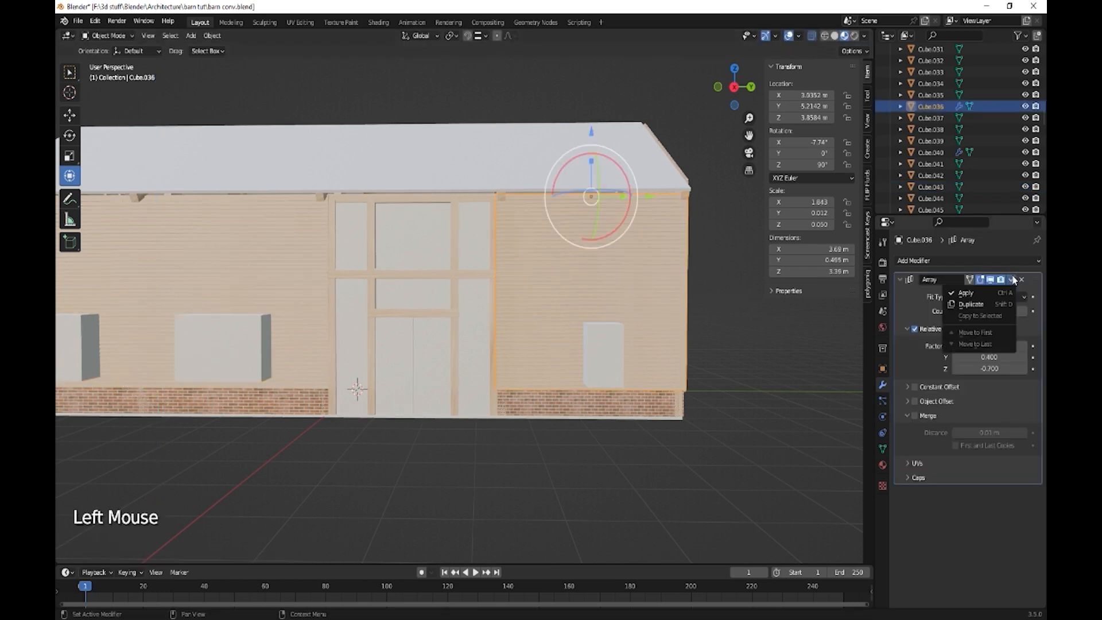
left_click(973, 291)
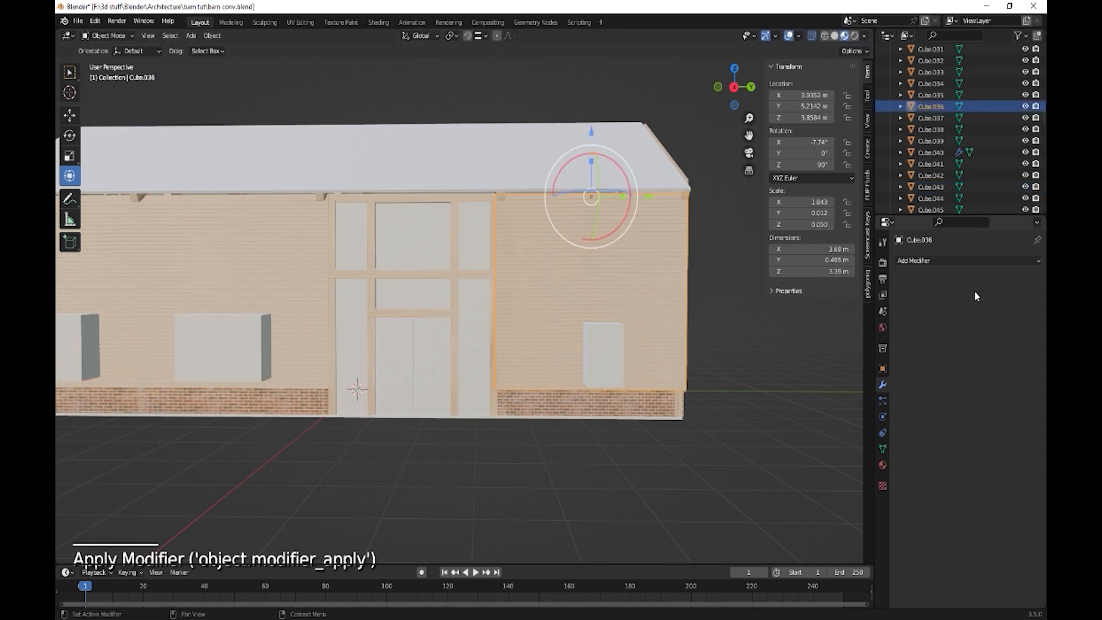
Cut the small window opening into the short cladding section with an applied Boolean Difference of its cube, using the Fast solver.
left_click(928, 264)
left_click(844, 318)
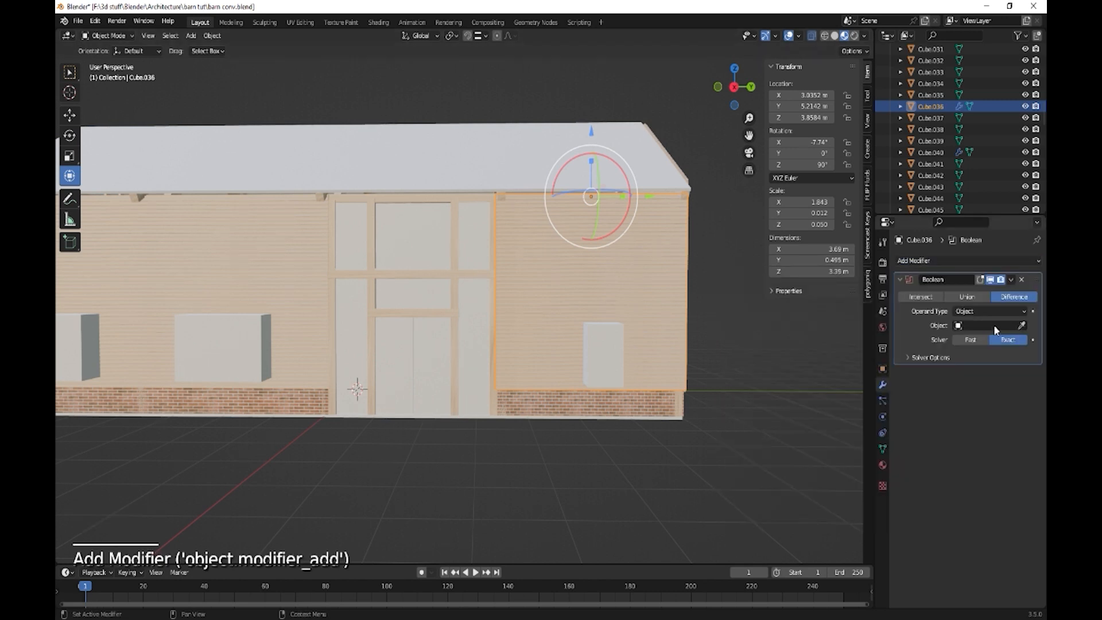
left_click(1021, 325)
left_click(611, 353)
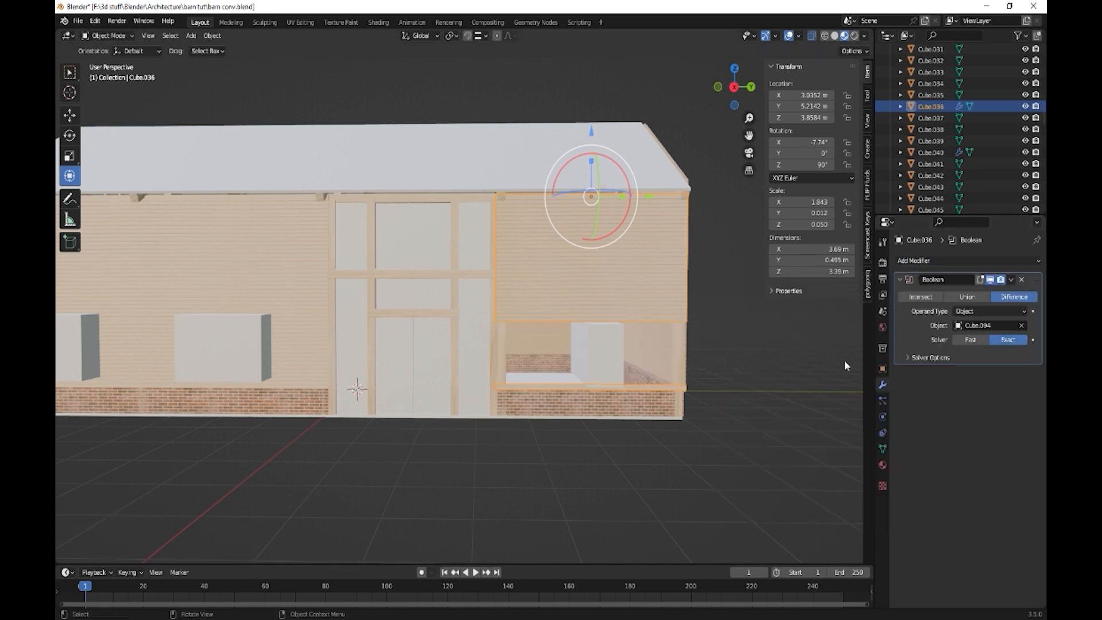
left_click(970, 339)
left_click(1010, 280)
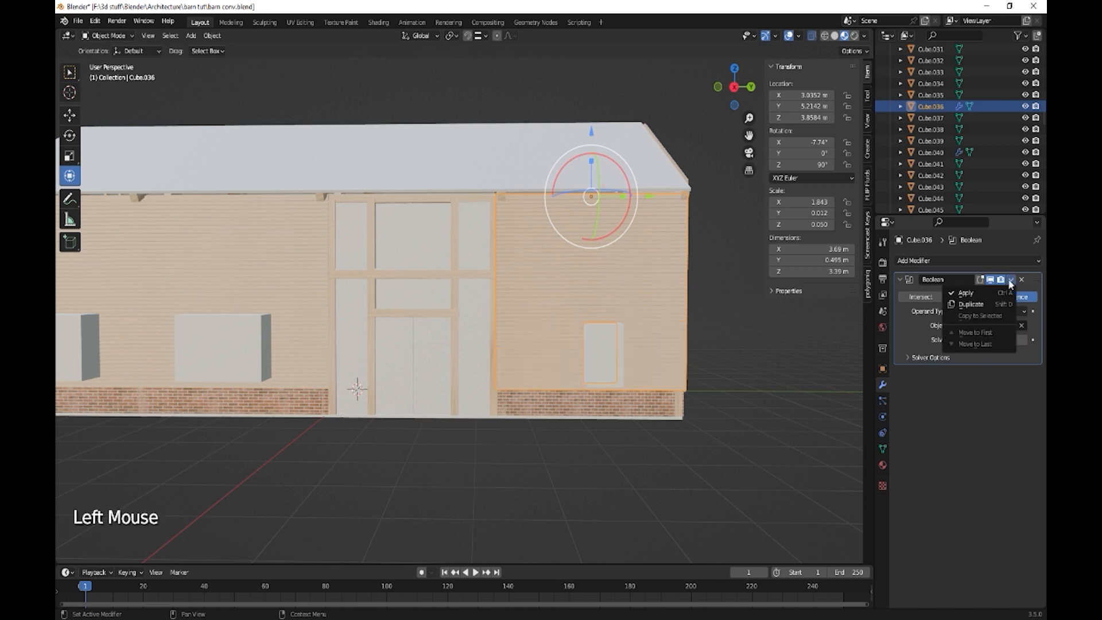
left_click(968, 290)
Cut the opening nearest the entrance into the long cladding section with an applied Boolean Difference of its cube, Fast solver.
left_click(283, 268)
middle_click_drag(282, 268, 850, 343, "shift")
left_click(931, 261)
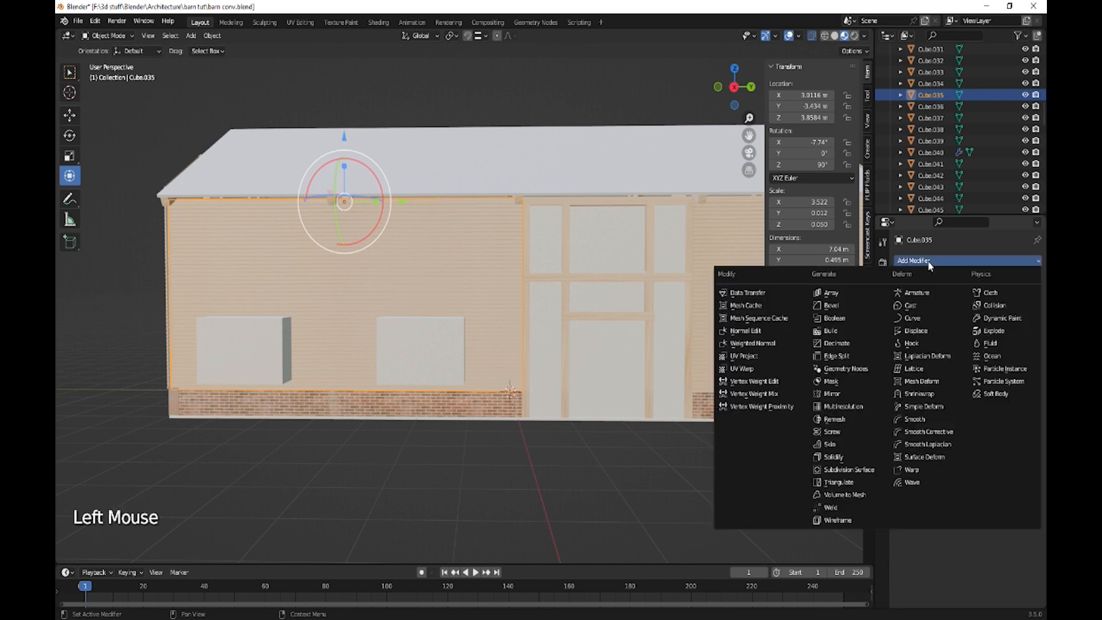
left_click(842, 319)
left_click(1021, 325)
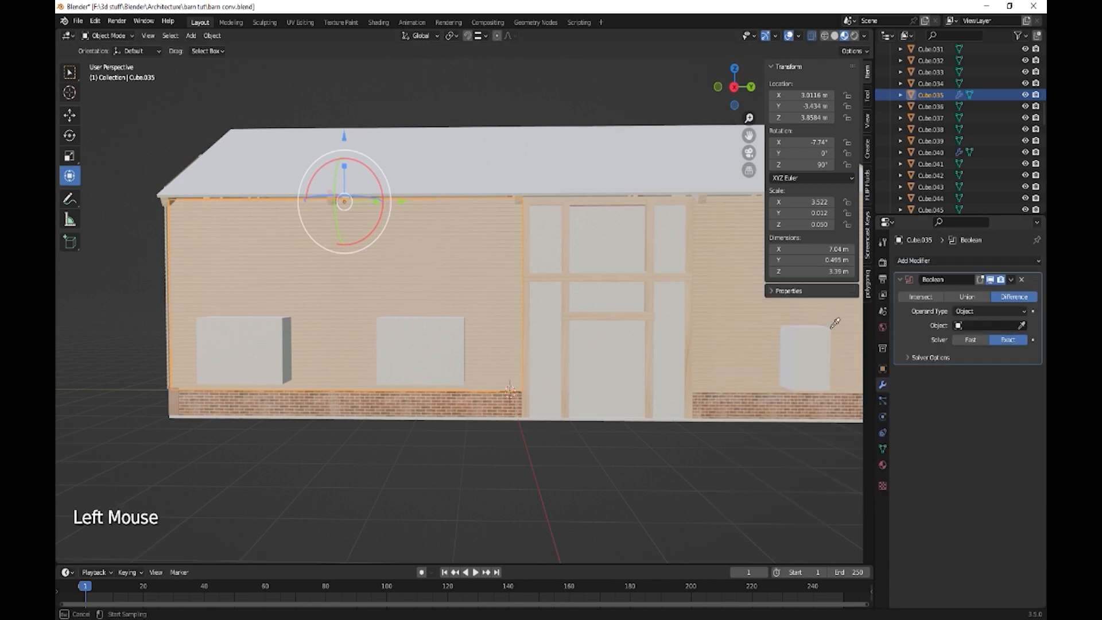
left_click(459, 340)
left_click(968, 342)
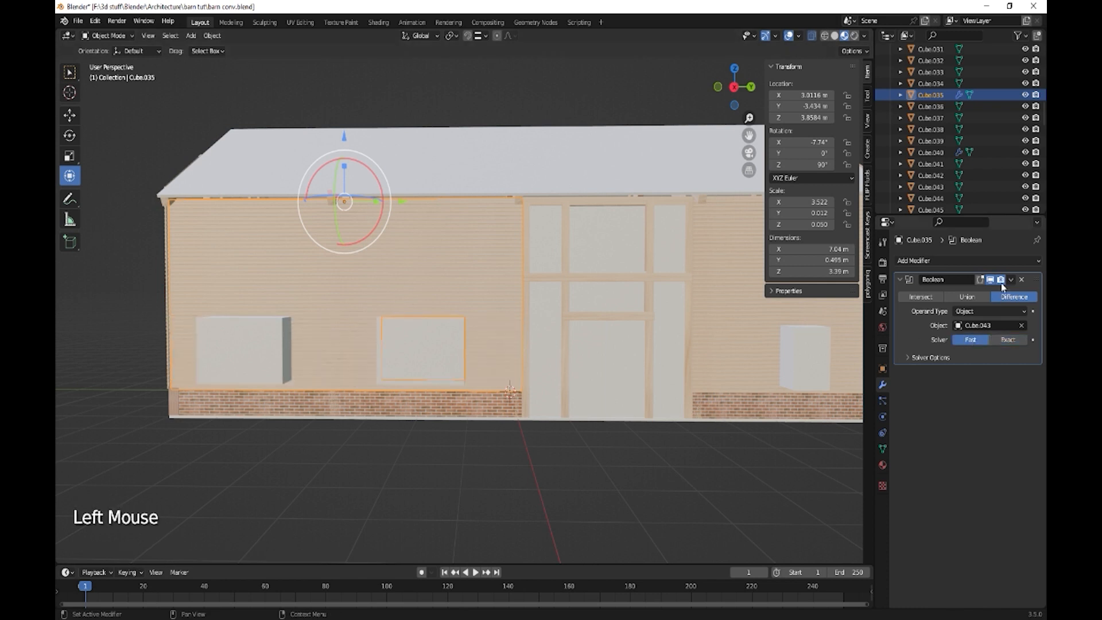
left_click(1010, 279)
left_click(973, 288)
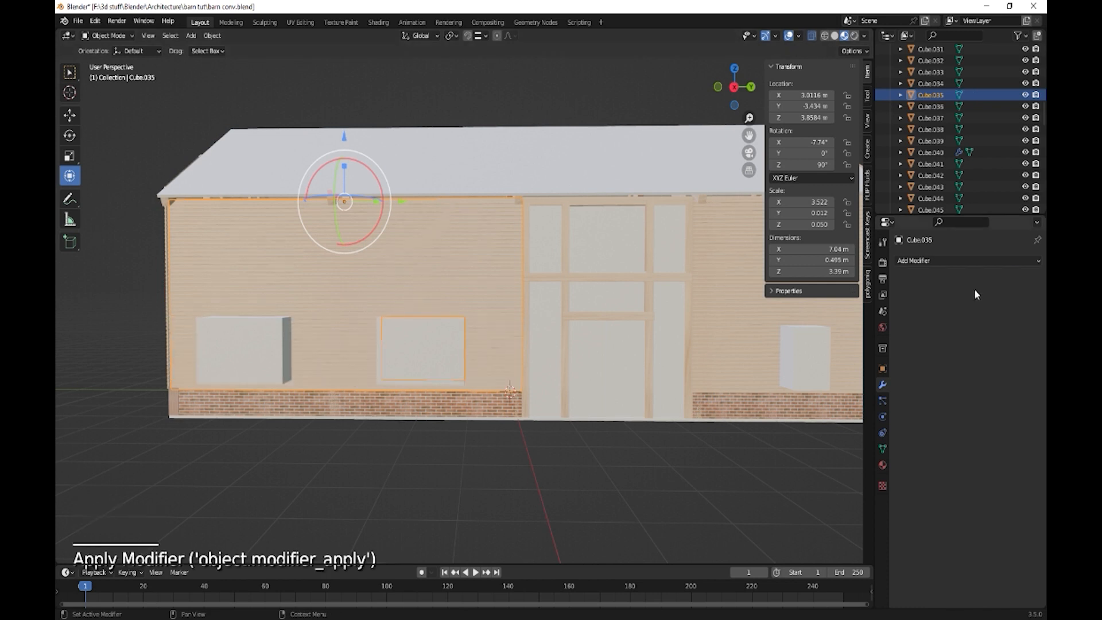
Cut the opening near the barn's far end into the long cladding section with an applied Fast Boolean Difference using Cube.093.
left_click(352, 280)
left_click(930, 261)
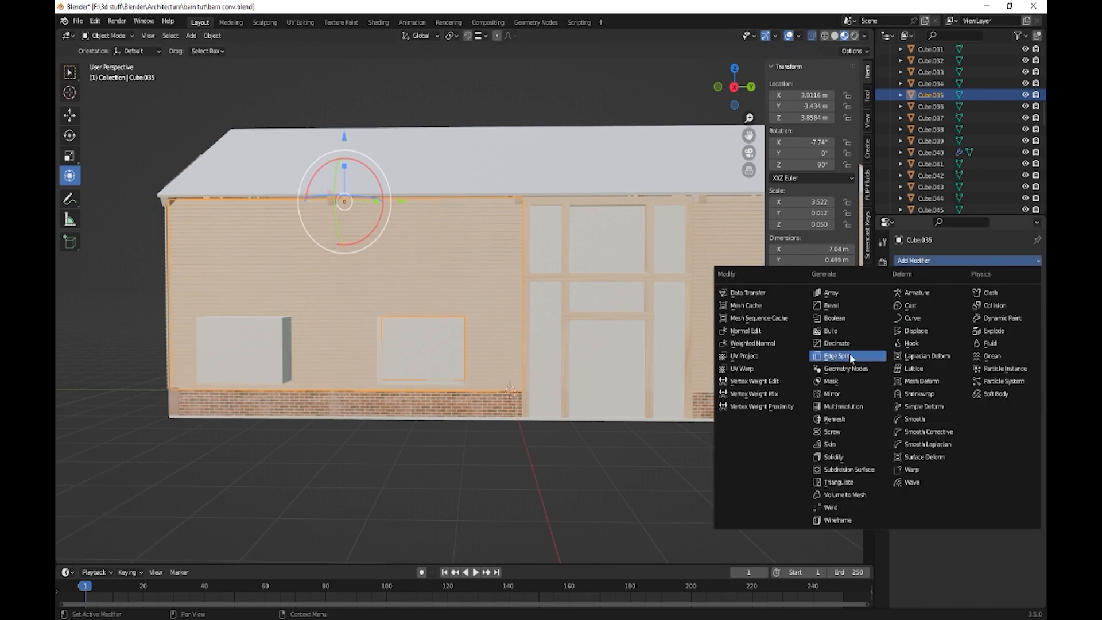
left_click(833, 317)
left_click(1021, 325)
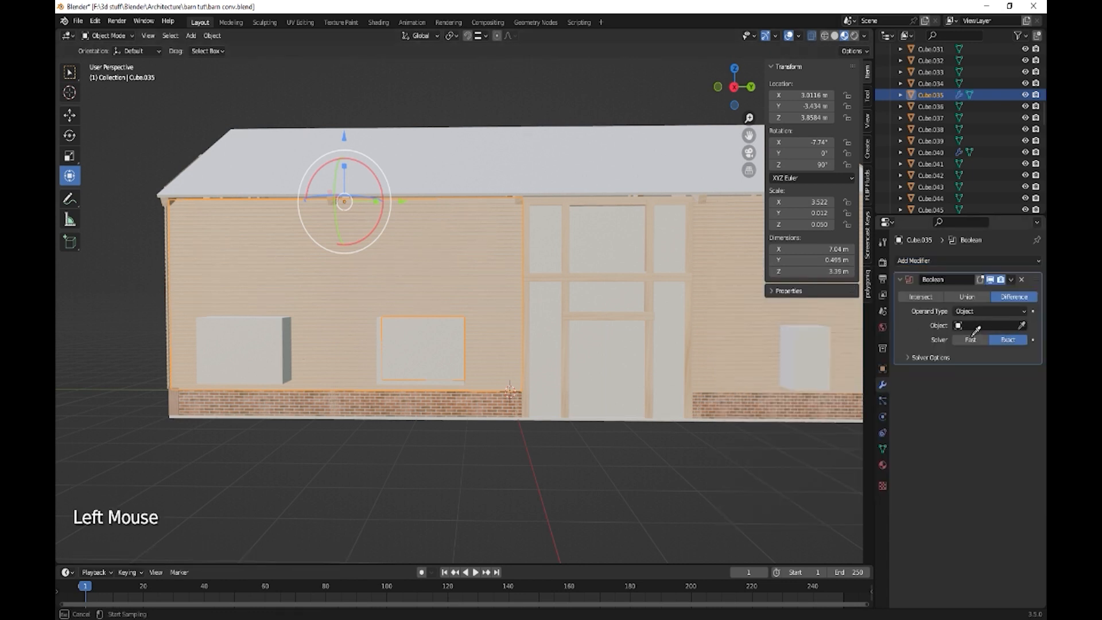
left_click(265, 333)
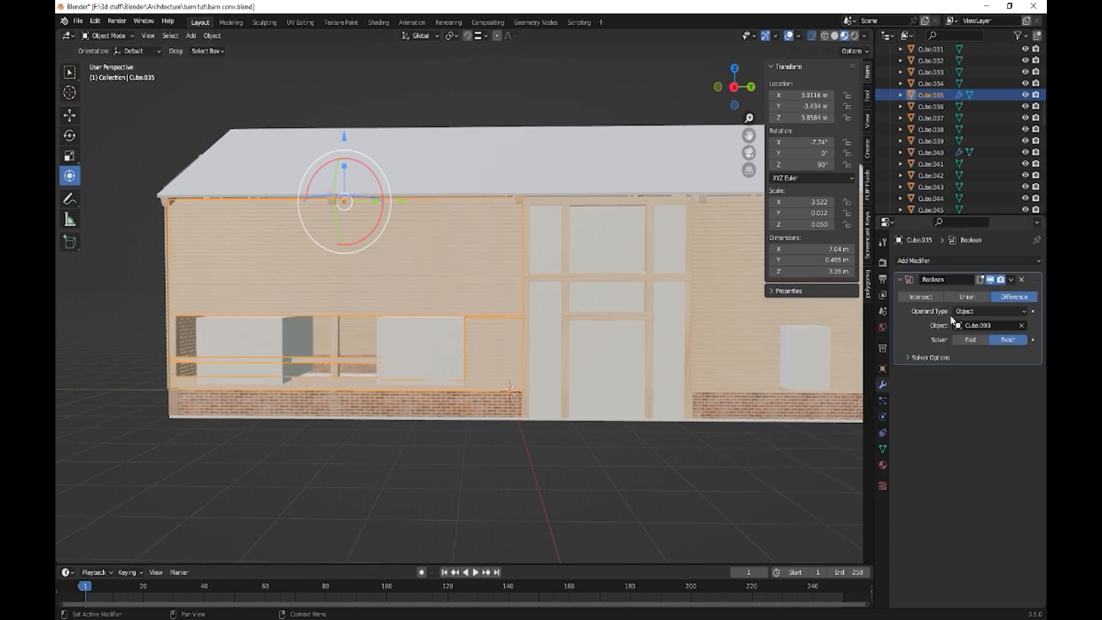
left_click(968, 339)
left_click(1010, 280)
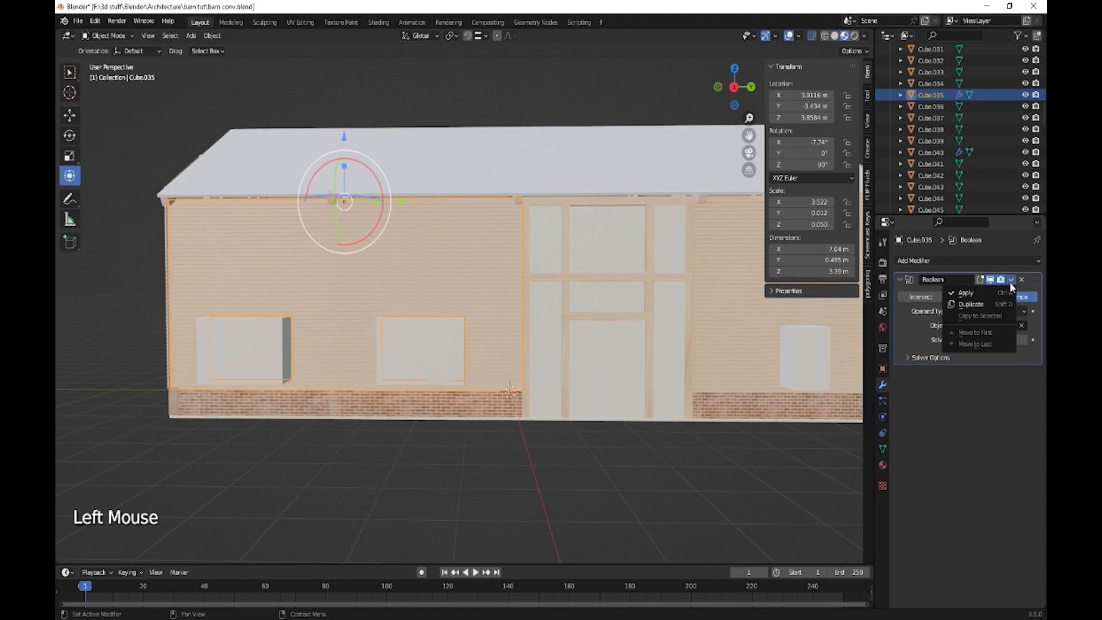
left_click(978, 295)
Flatten the end window cube to about 0.15 m along X and move it outside the wall to about X 4.39 m.
left_click(257, 358)
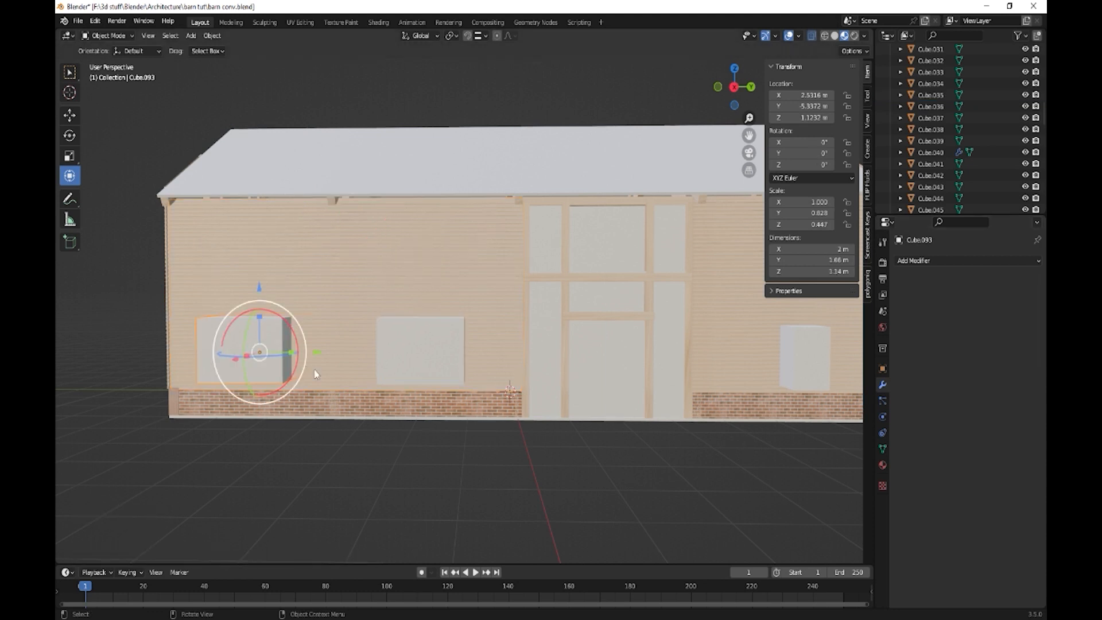
middle_click_drag(312, 373, 465, 412)
left_click_drag(611, 431, 665, 430)
middle_click_drag(708, 460, 646, 453)
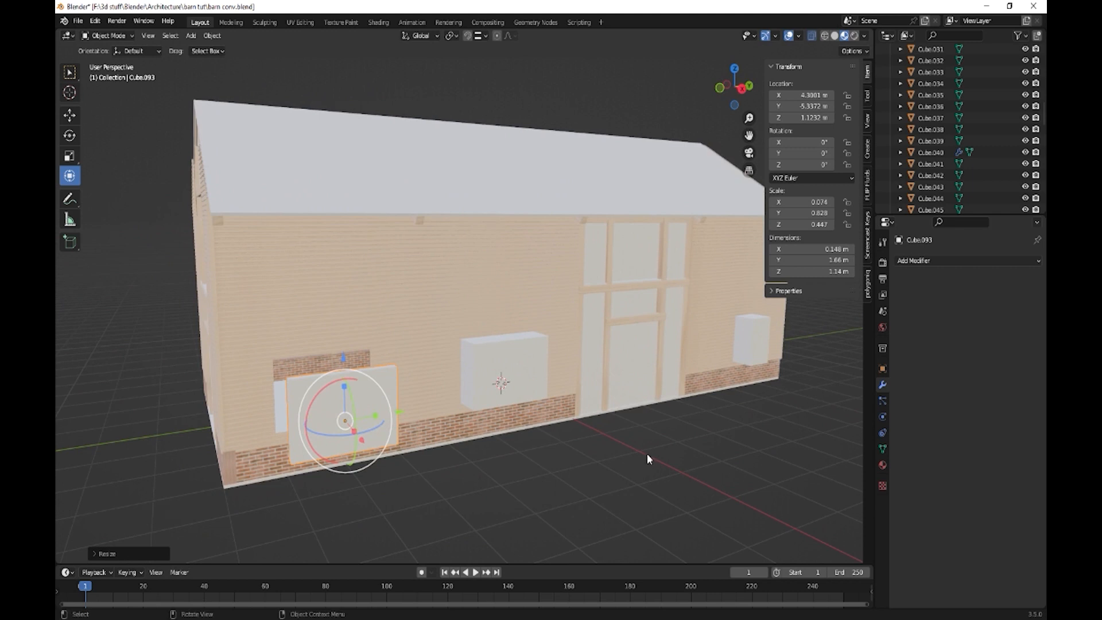
Apply all transforms to the flattened window panel and set its origin to its geometry.
key("ctrl+a")
left_click(520, 460)
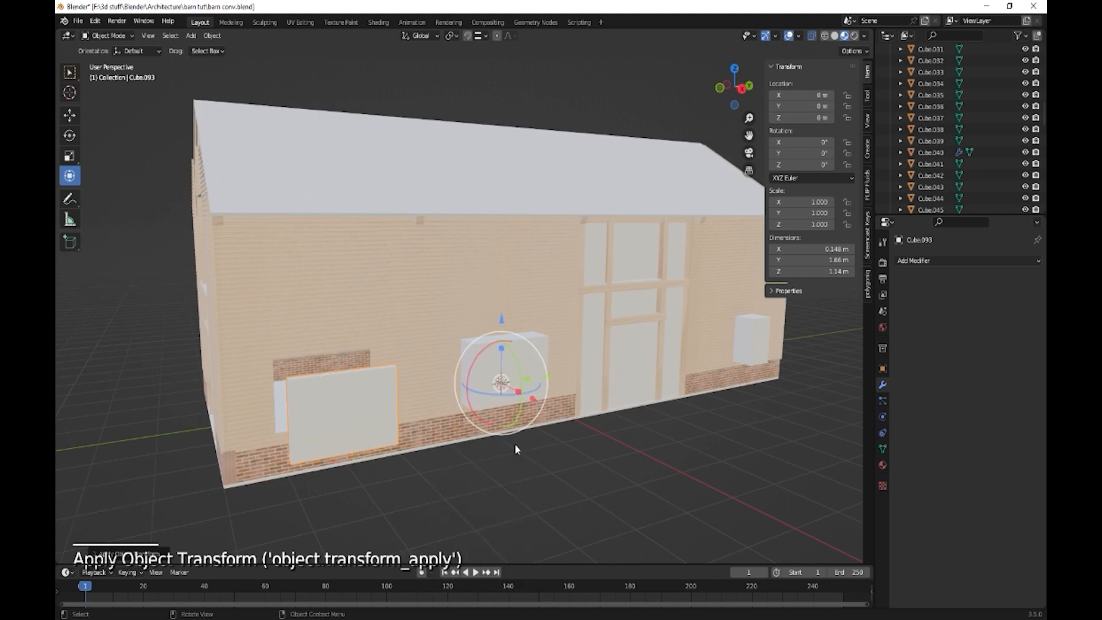
left_click(213, 36)
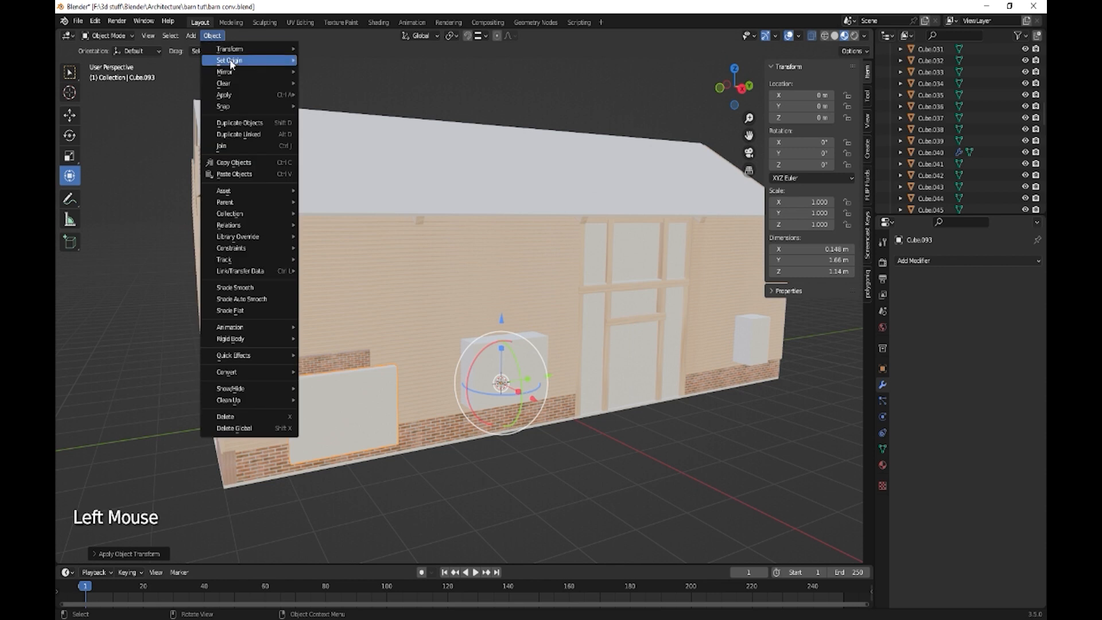
mouse_move(253, 60)
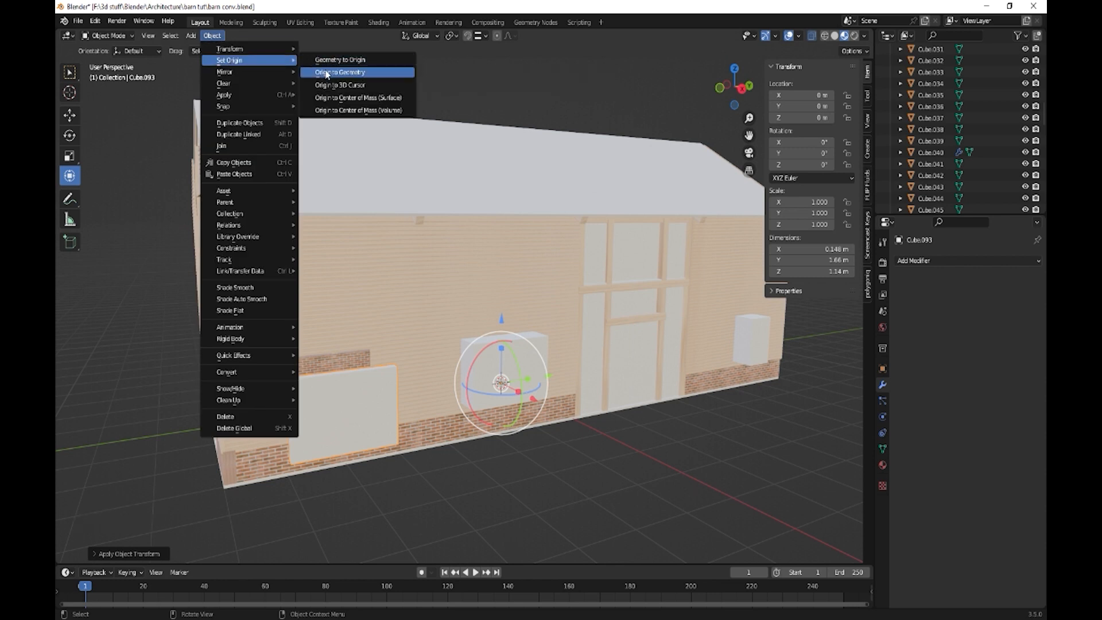
left_click(330, 72)
Inset the front and back faces of the window panel by about 0.07 m.
key("Tab")
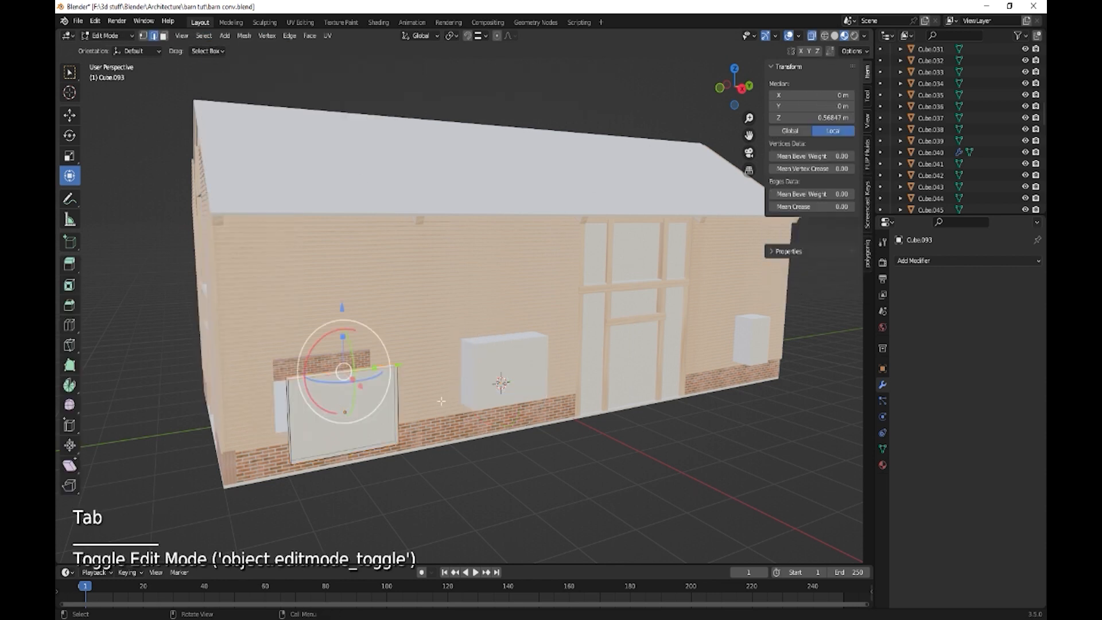
left_click(373, 418)
key("3")
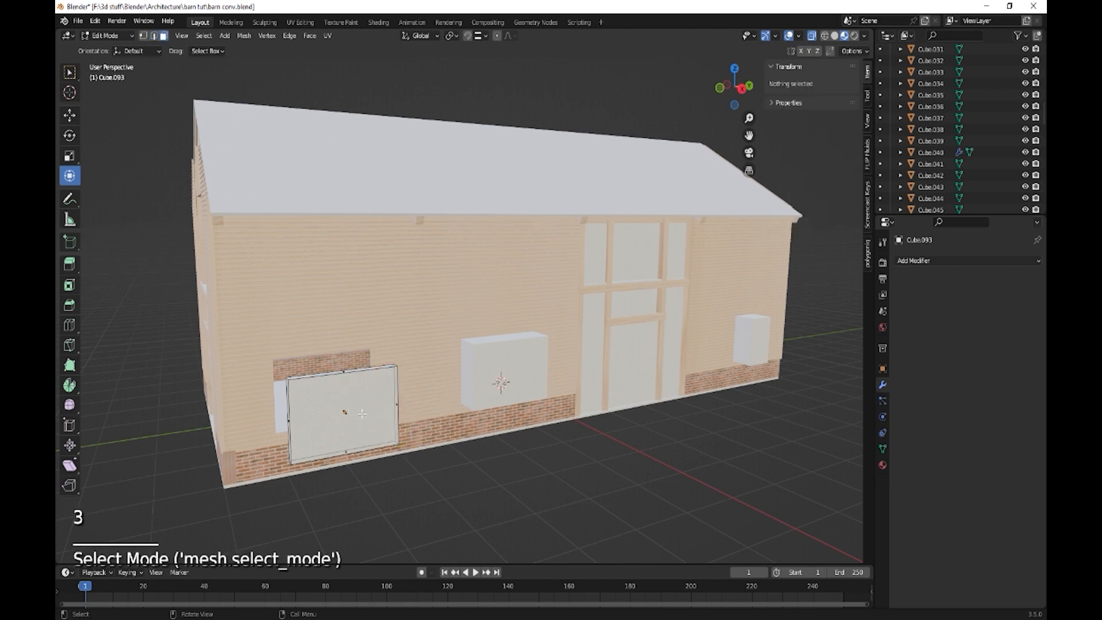
left_click(372, 418)
middle_click_drag(422, 457, 498, 467)
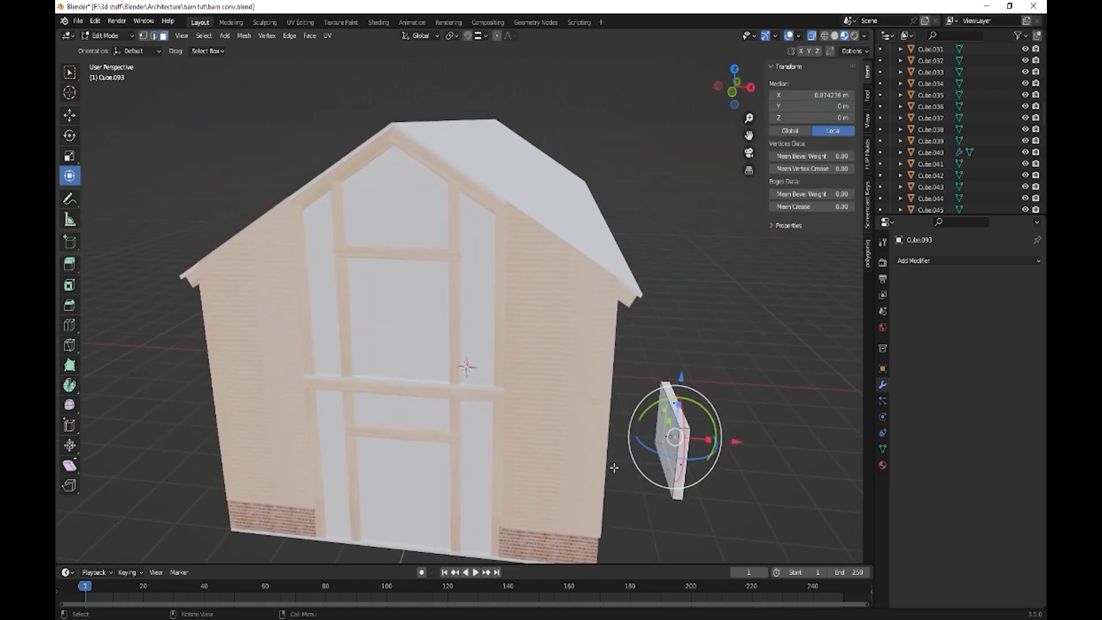
left_click(665, 437, "shift")
middle_click_drag(691, 477, 591, 492)
scroll(332, 436, "up", 2)
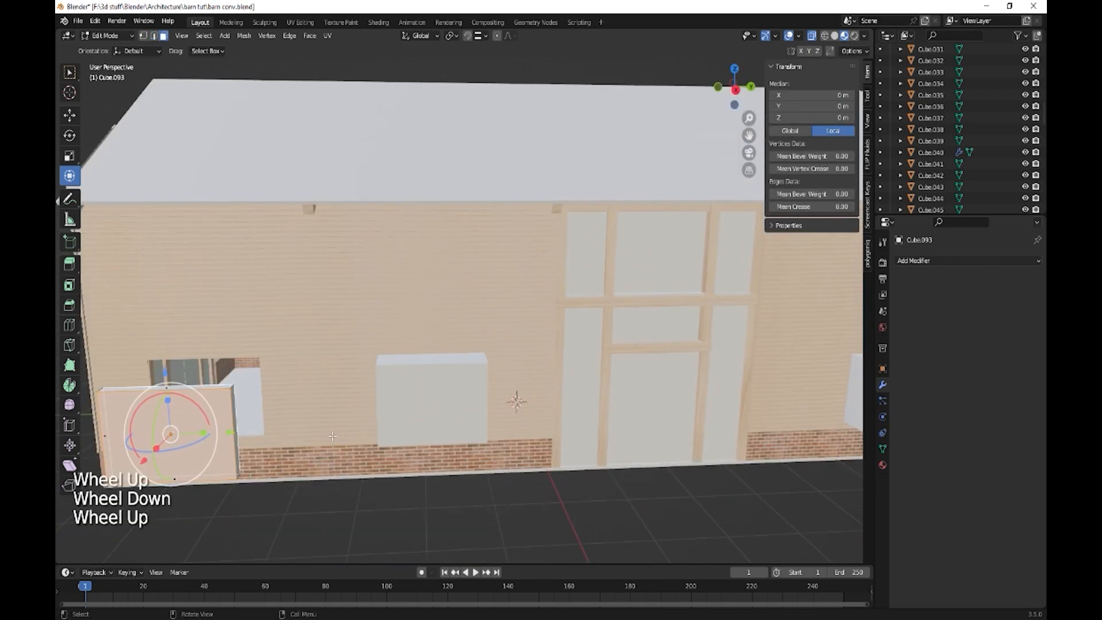
middle_click_drag(332, 436, 389, 414, "shift")
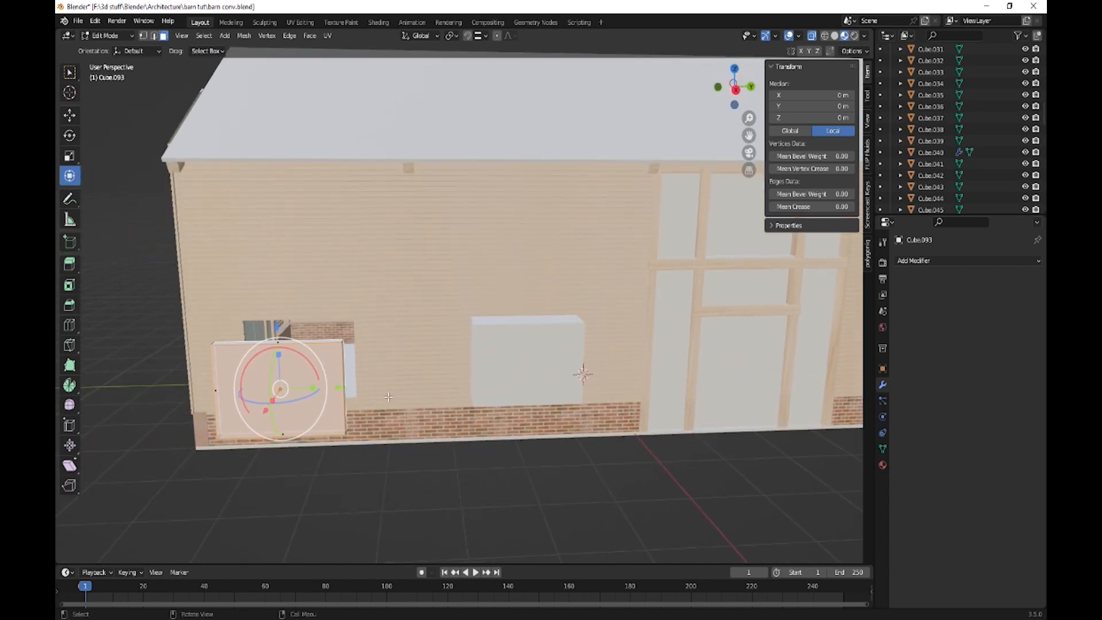
key("i")
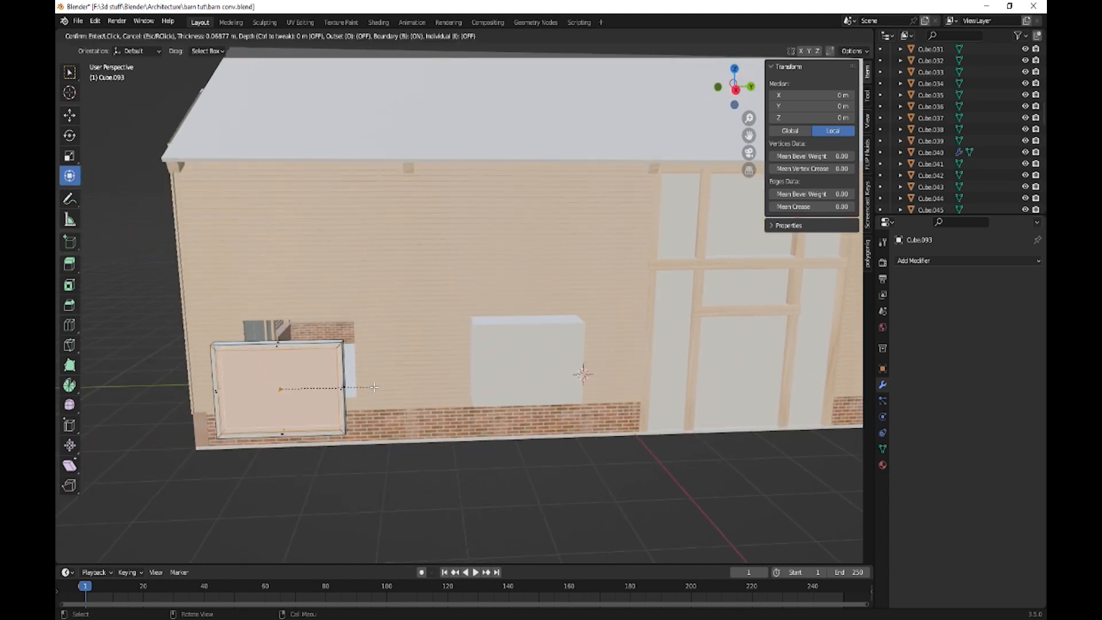
left_click(374, 387)
Bridge the two inset faces to open the window panel into a hollow frame.
middle_click_drag(375, 462, 520, 418)
right_click(516, 397)
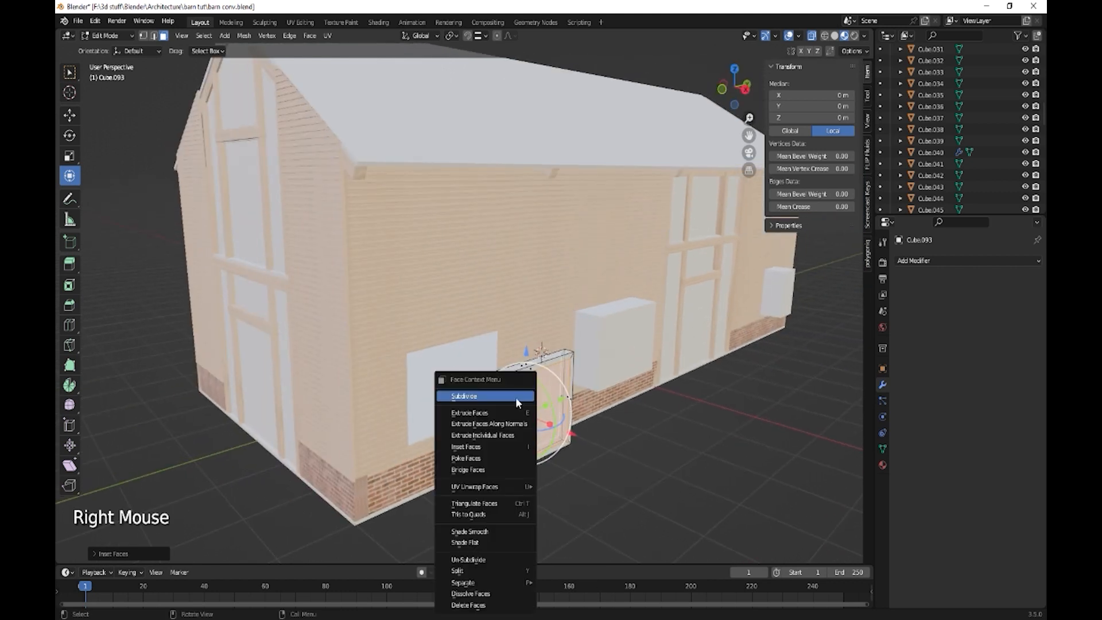
left_click(491, 458)
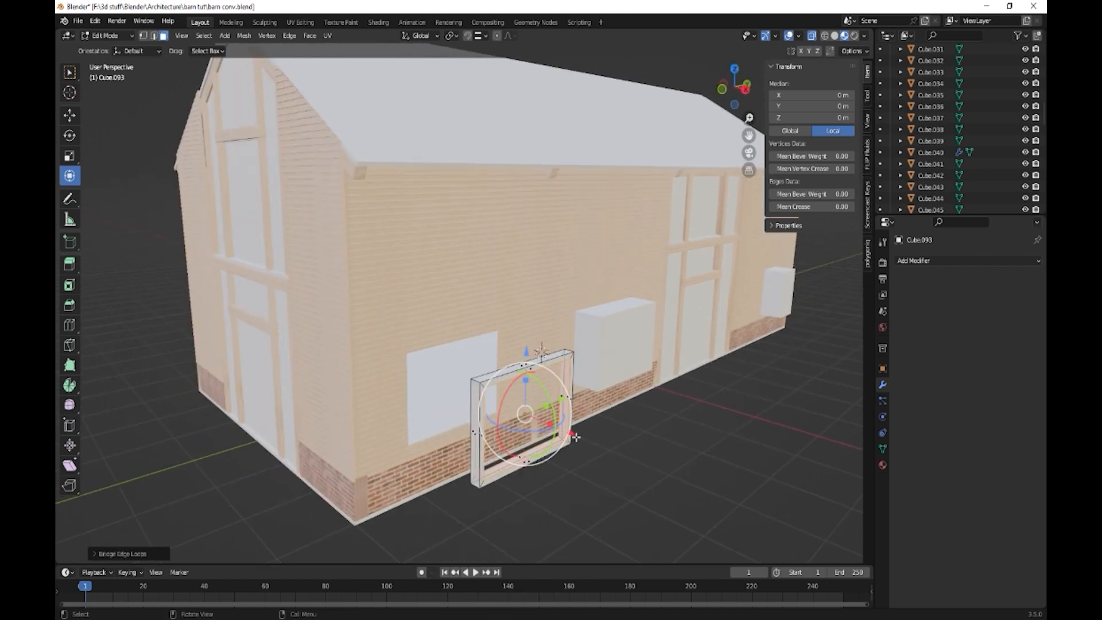
key("Tab")
middle_click_drag(597, 446, 577, 440)
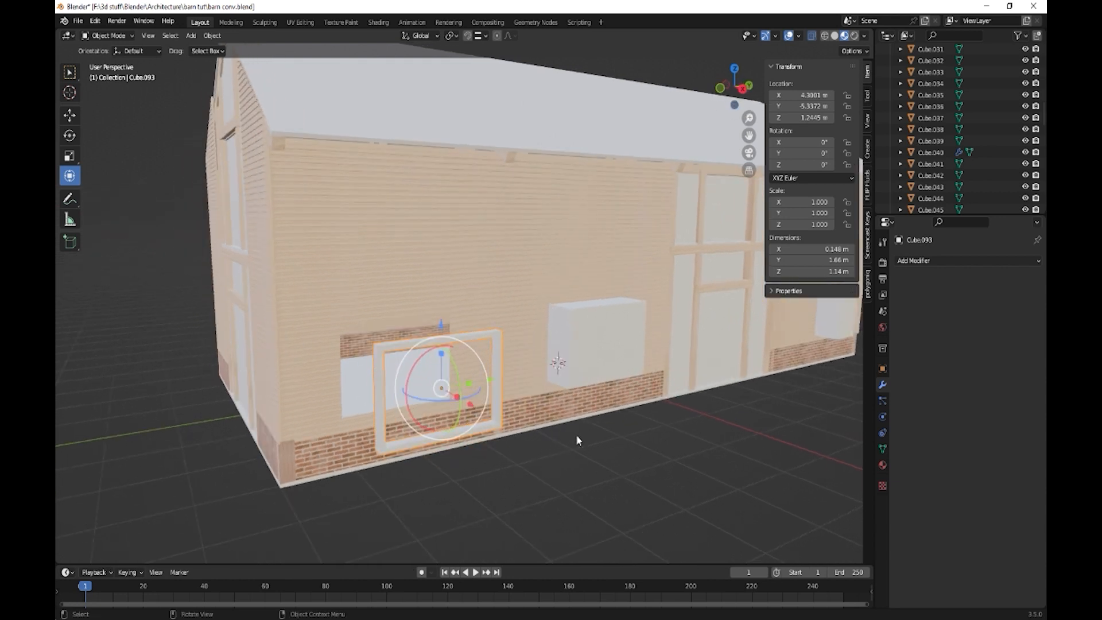
scroll(552, 420, "up", 2)
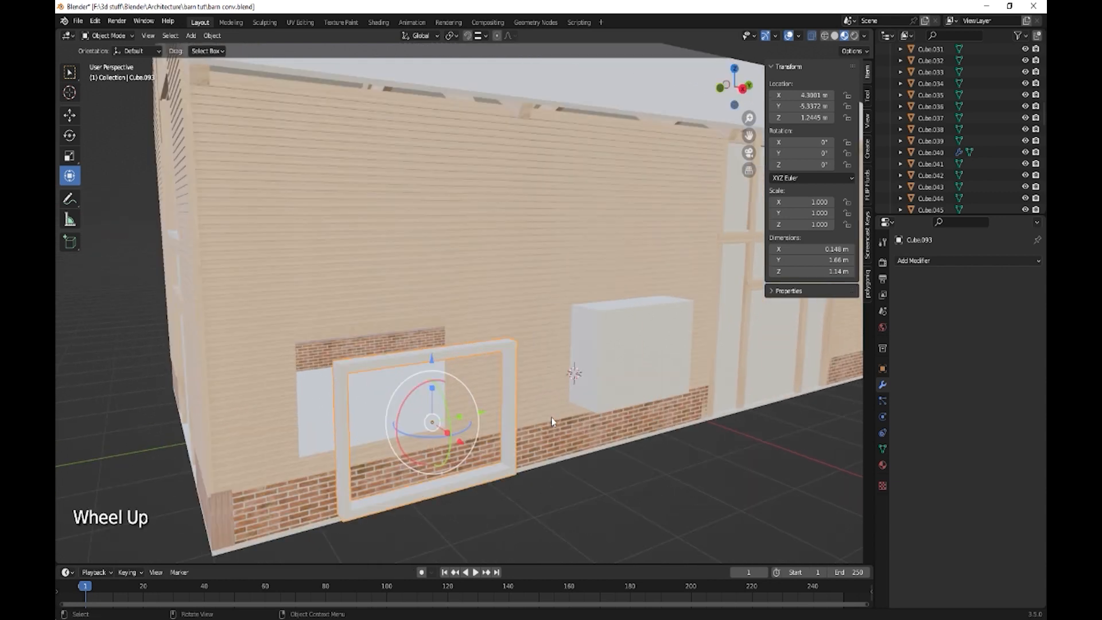
Undo the bridging of the window panel's inset faces.
key("ctrl+z")
key("ctrl+z")
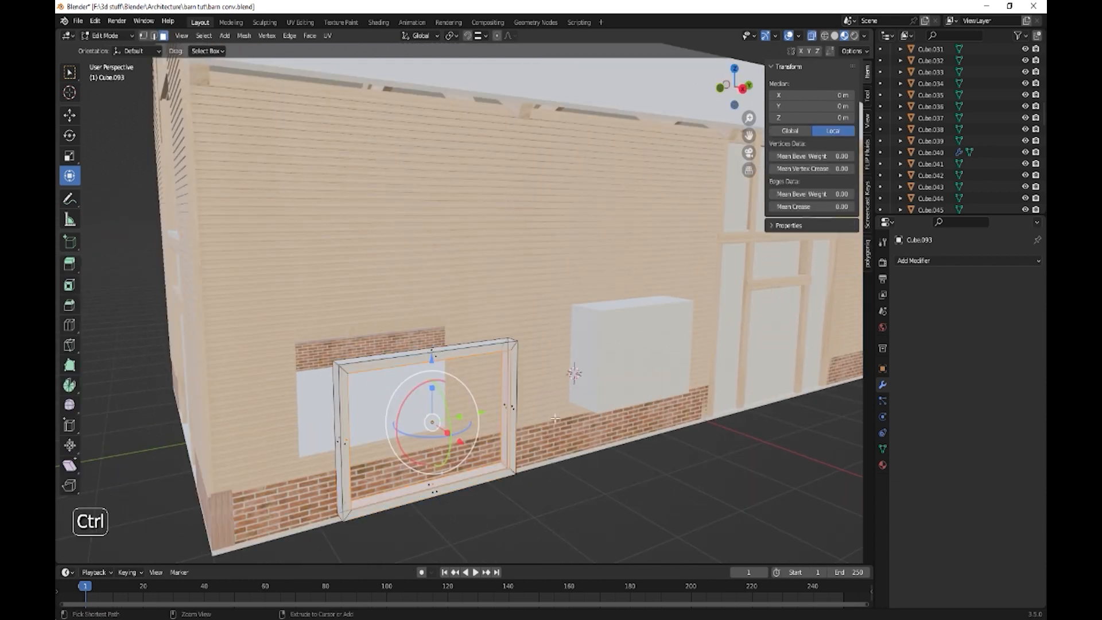
left_click(430, 419)
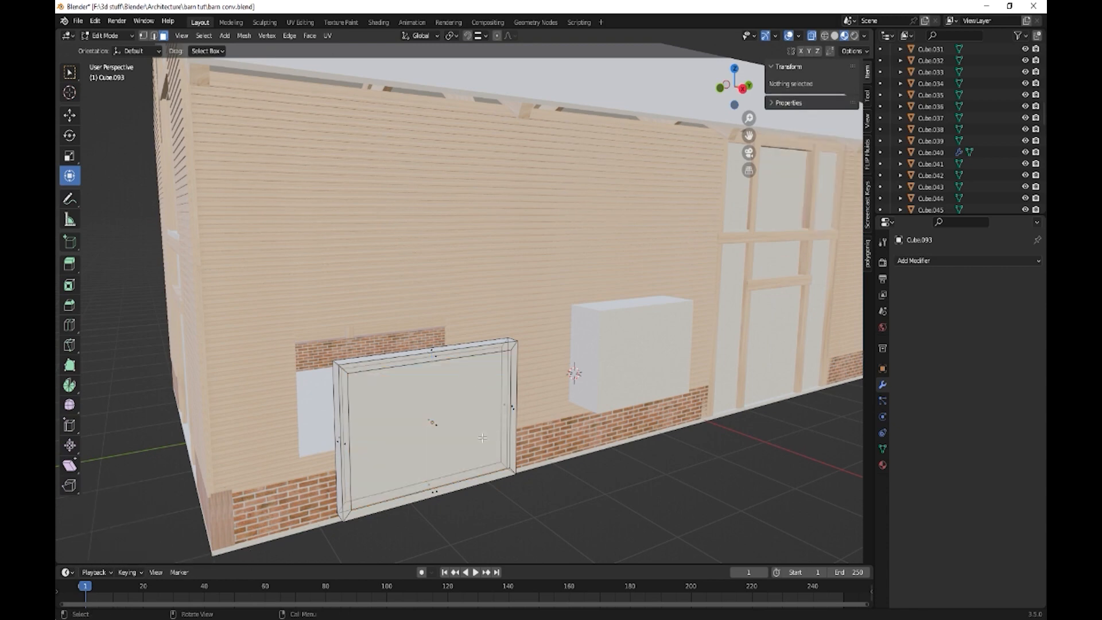
Duplicate the window panel's inset front face and place the copy about 2.16 m in front of the panel.
left_click(433, 422)
middle_click_drag(433, 422, 590, 445)
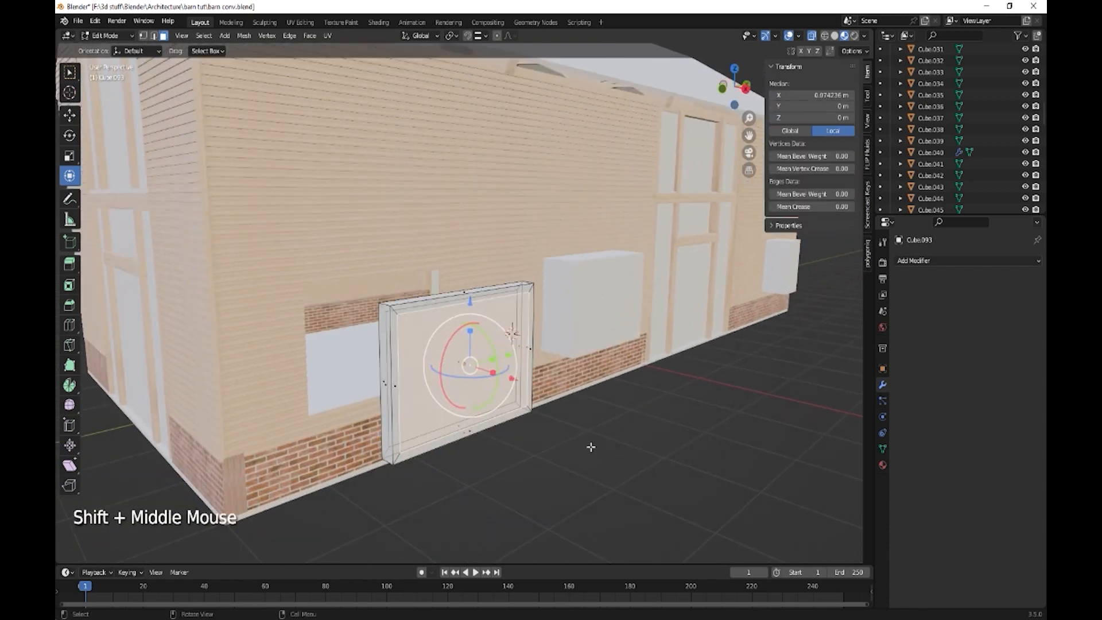
key("shift+d")
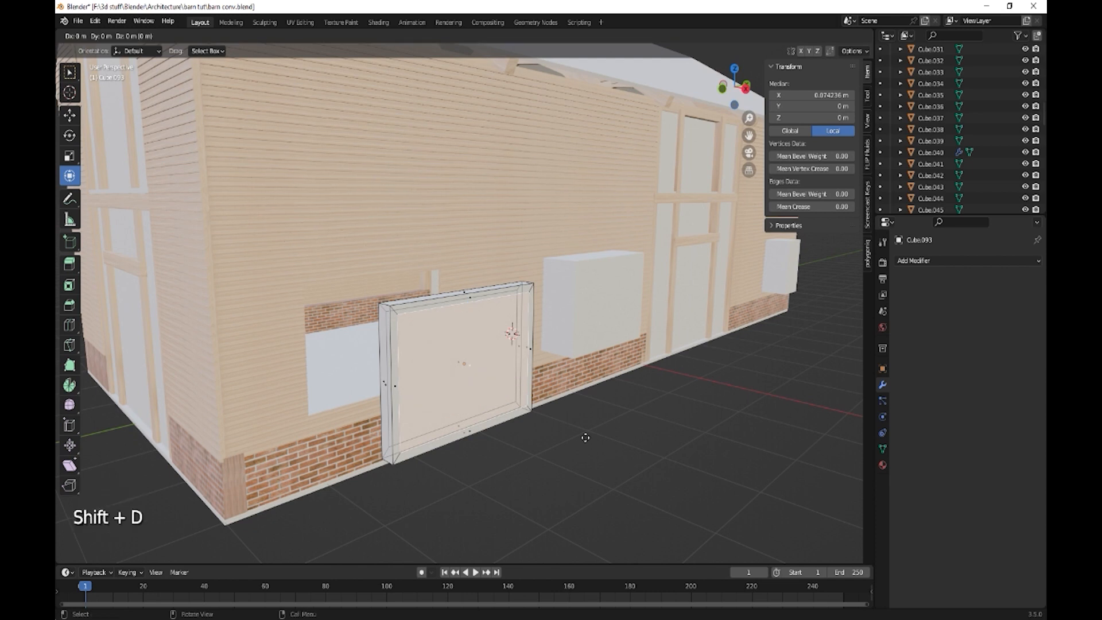
left_click(835, 529)
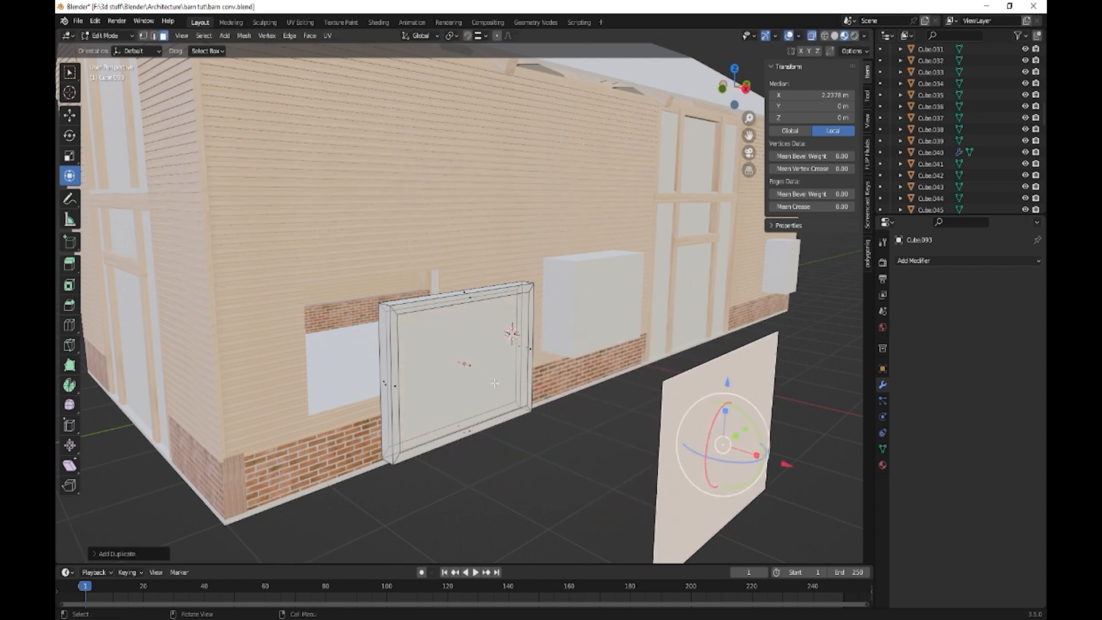
Bridge the panel's front and back inset faces to open it into a hollow window frame.
left_click(476, 377)
left_click(523, 408, "shift")
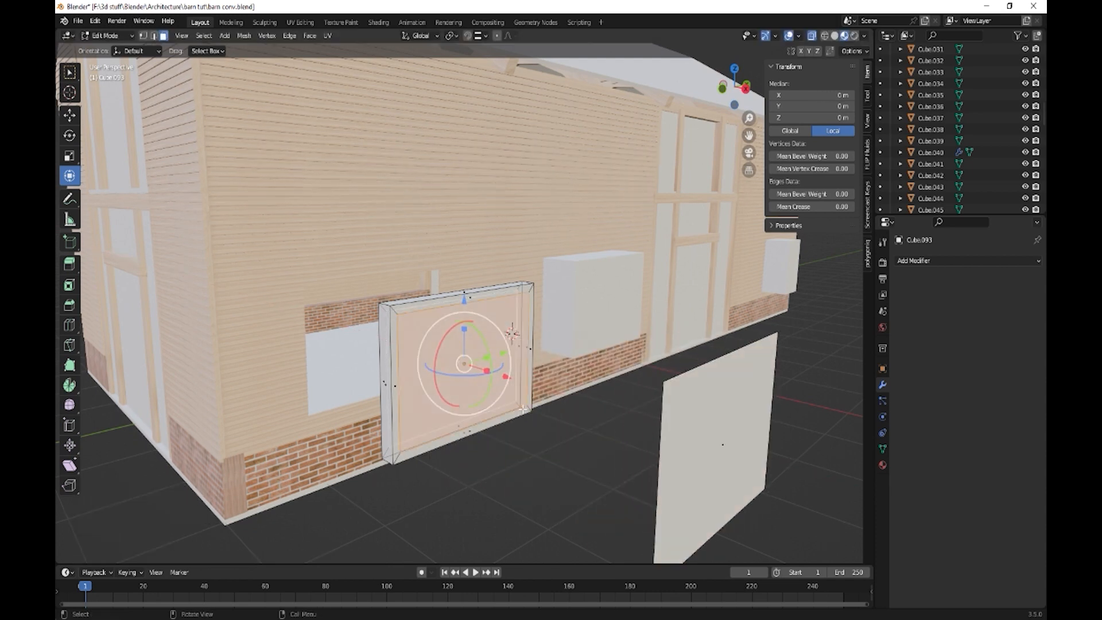
right_click(425, 326)
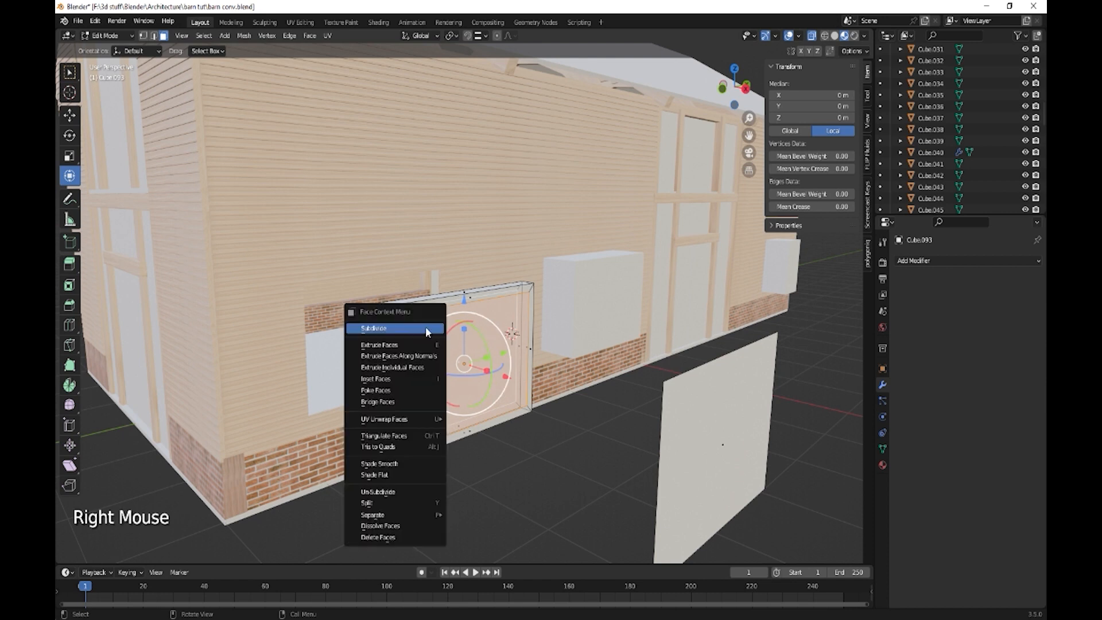
left_click(400, 402)
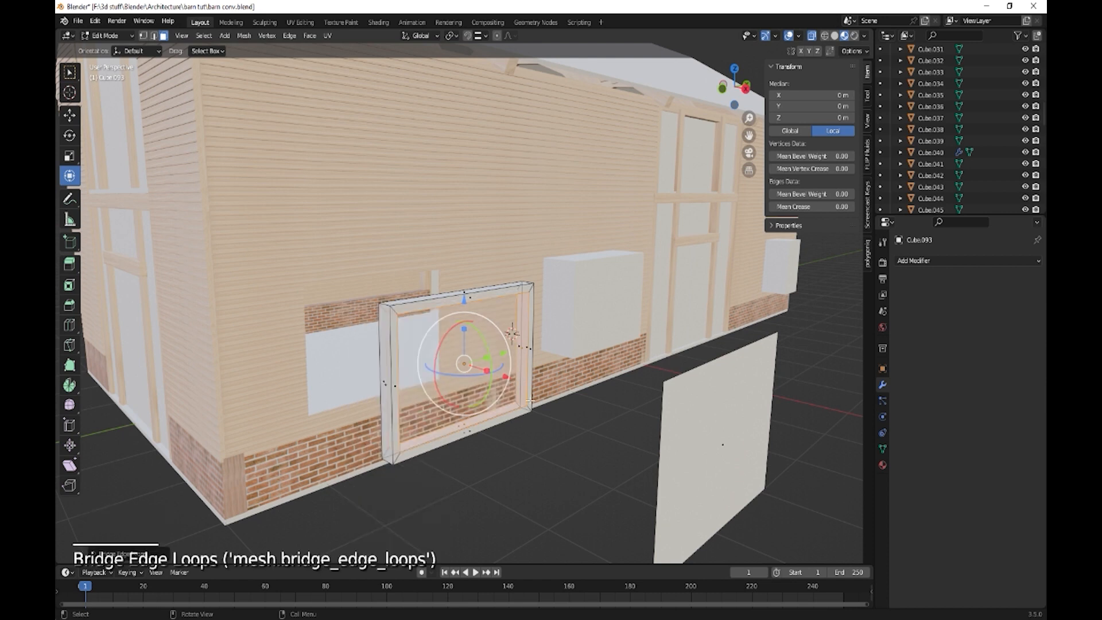
Separate the duplicated face from the window frame into its own object and return to Object Mode.
key("Tab")
key("Tab")
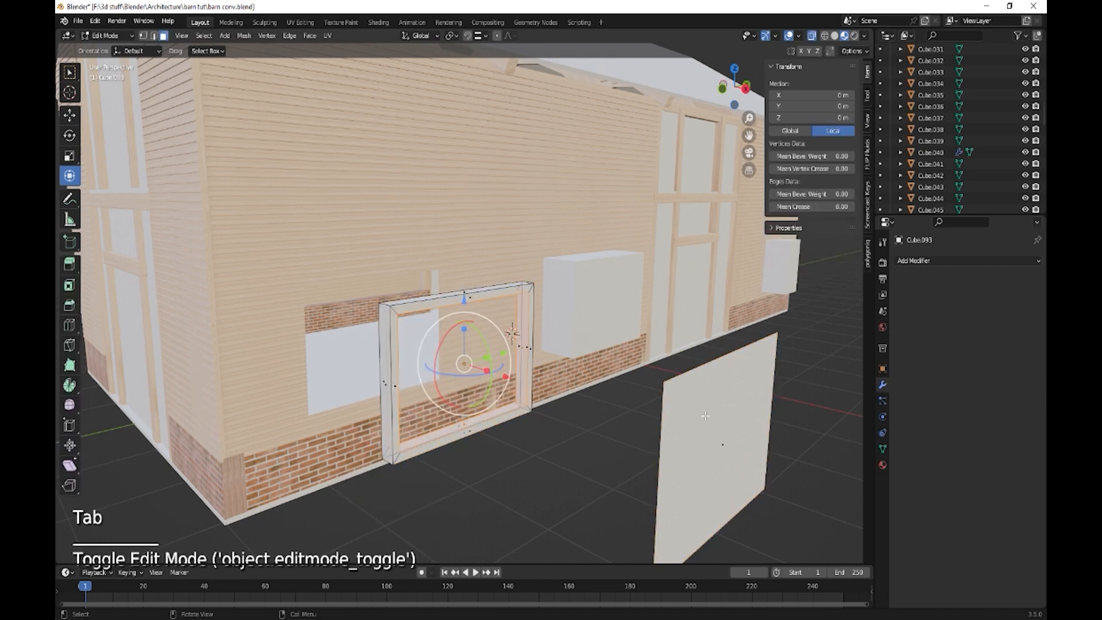
left_click(706, 416)
key("p")
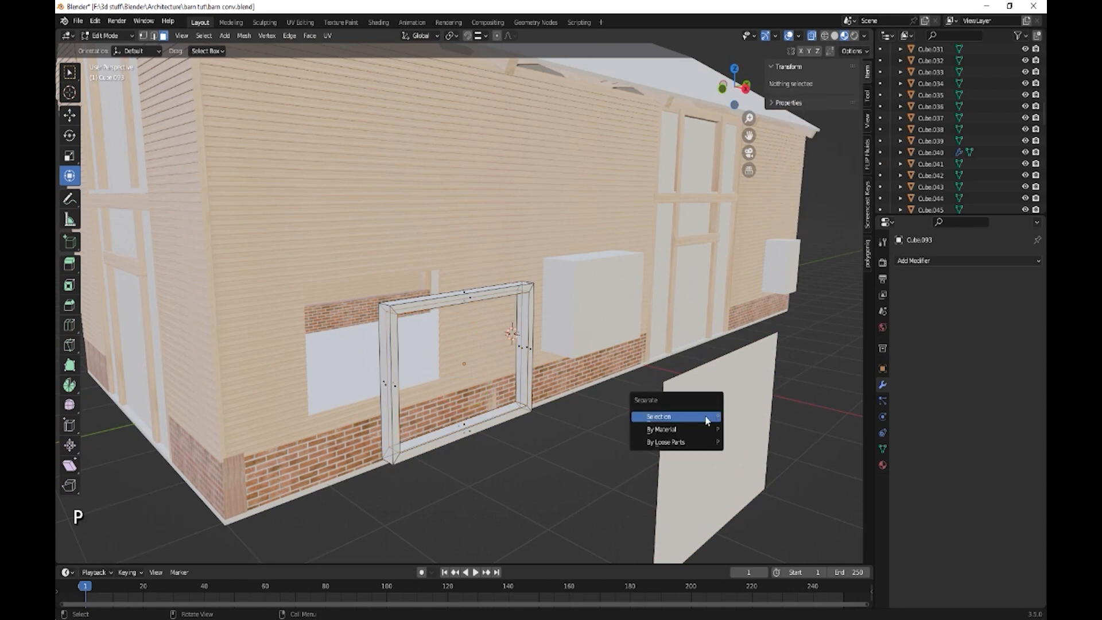
left_click(706, 421)
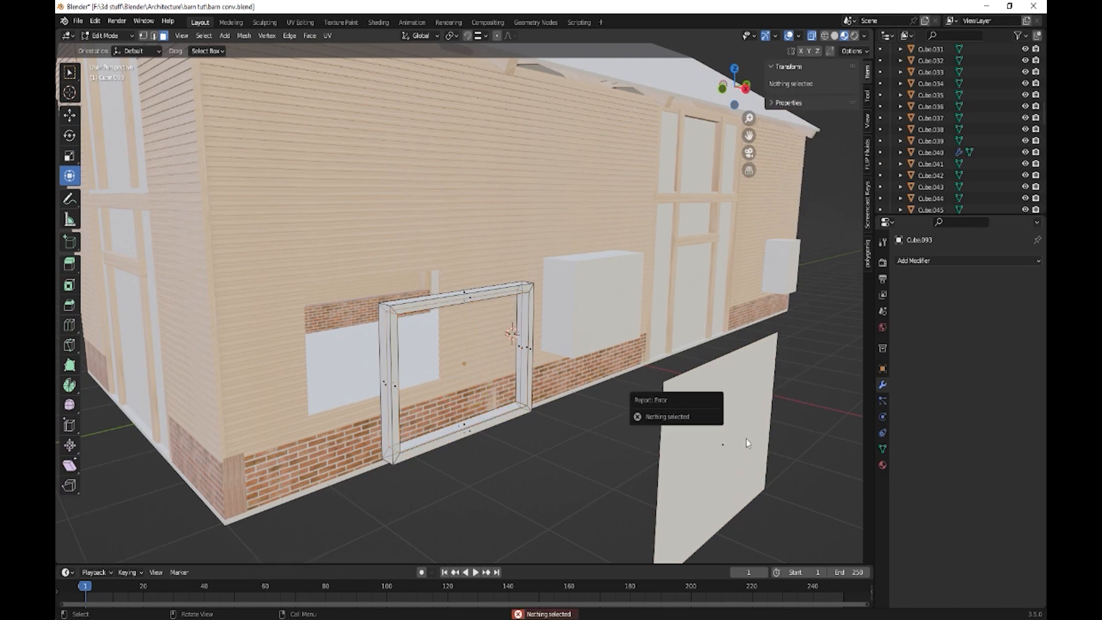
left_click(727, 457)
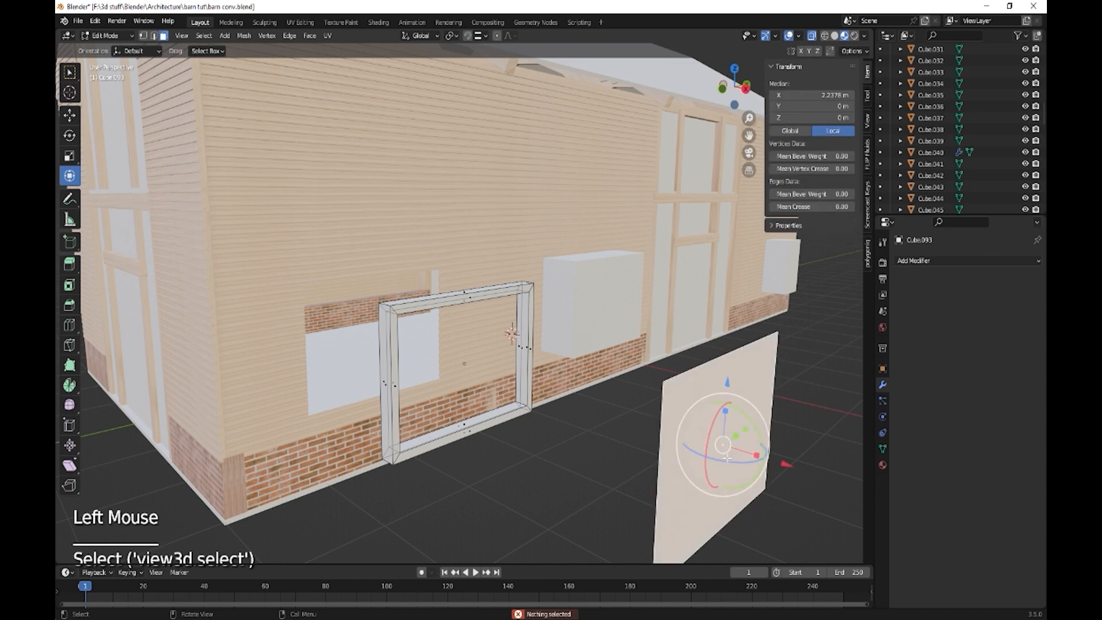
key("p")
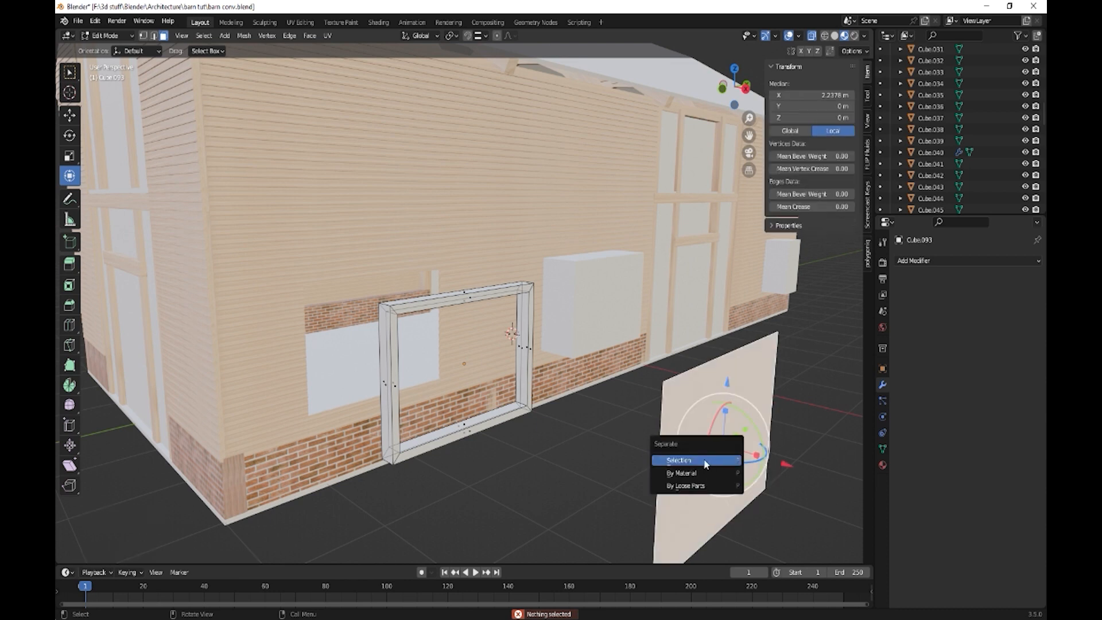
left_click(705, 461)
key("Tab")
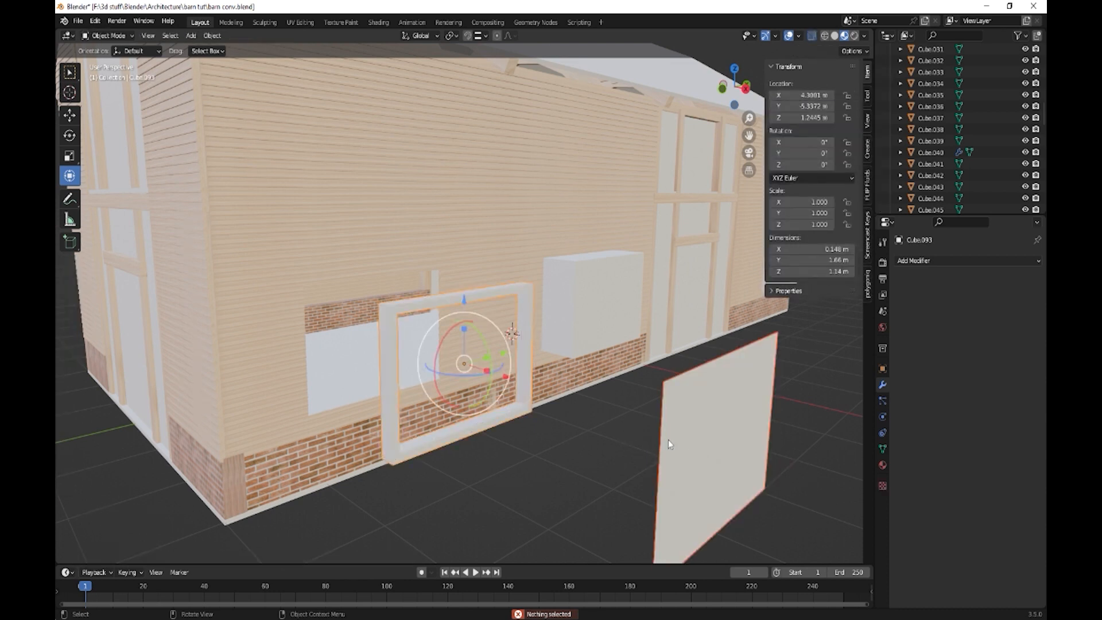
Set the separated pane's origin to its geometry and move it along X back into the middle of the window frame.
left_click(707, 426)
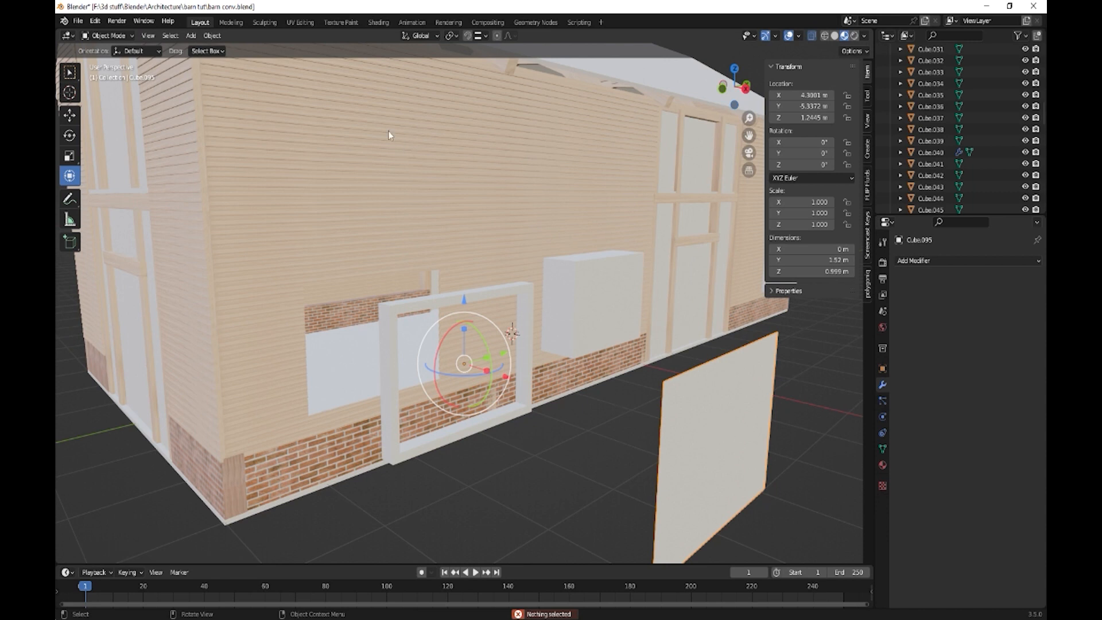
left_click(213, 36)
mouse_move(252, 60)
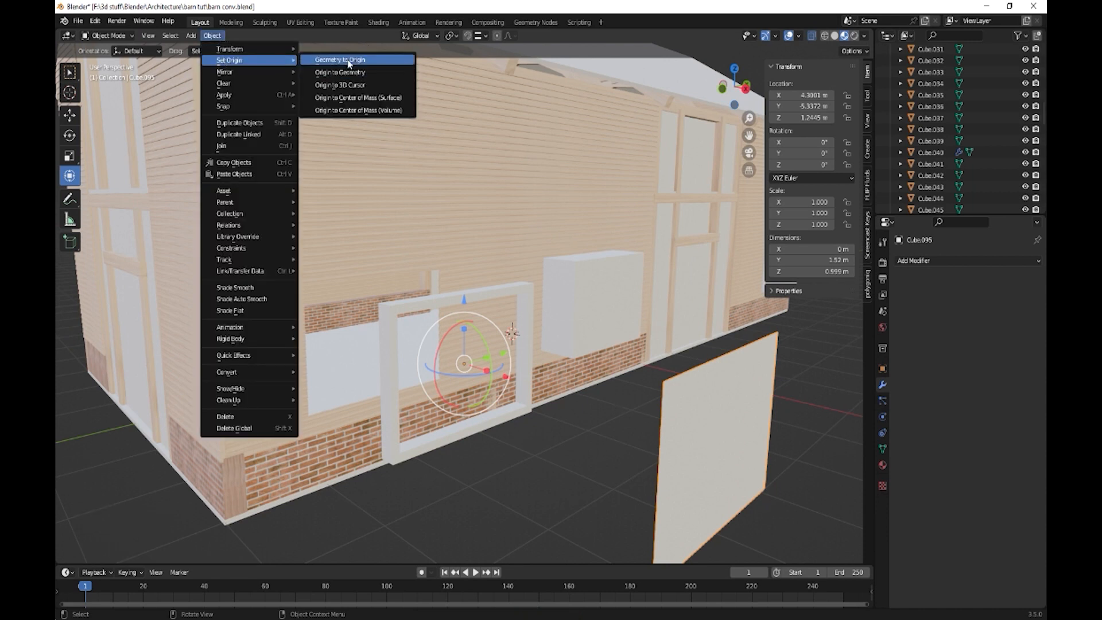
key("Return")
left_click_drag(783, 465, 529, 363)
Scale the pane up uniformly by about 1.027 so its edges reach into the window frame.
middle_click_drag(529, 364, 598, 383)
key("s")
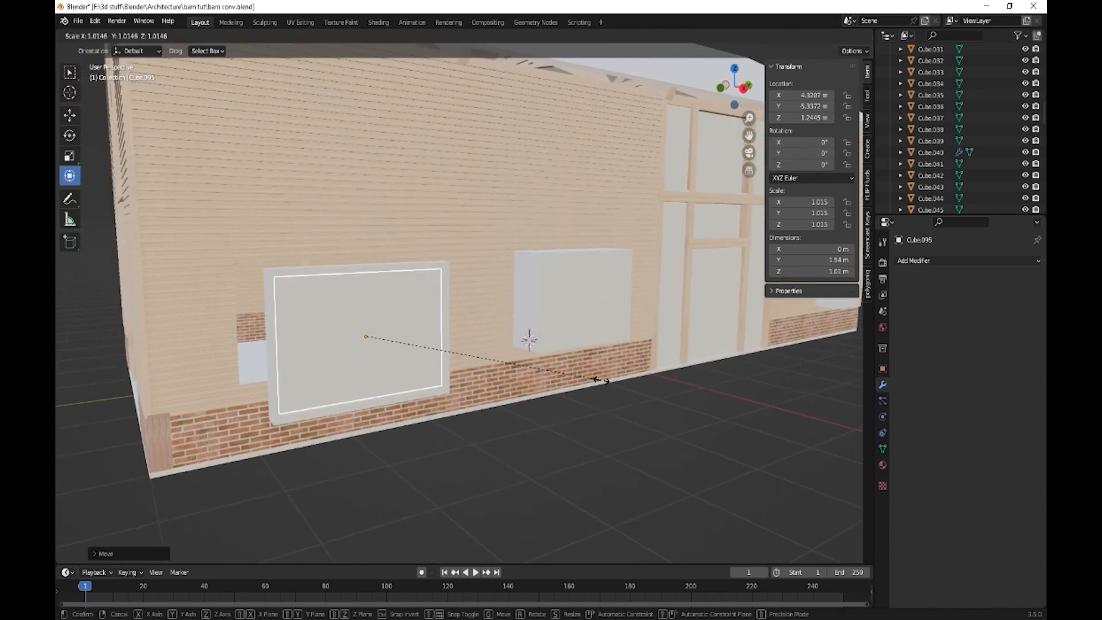
left_click(602, 380)
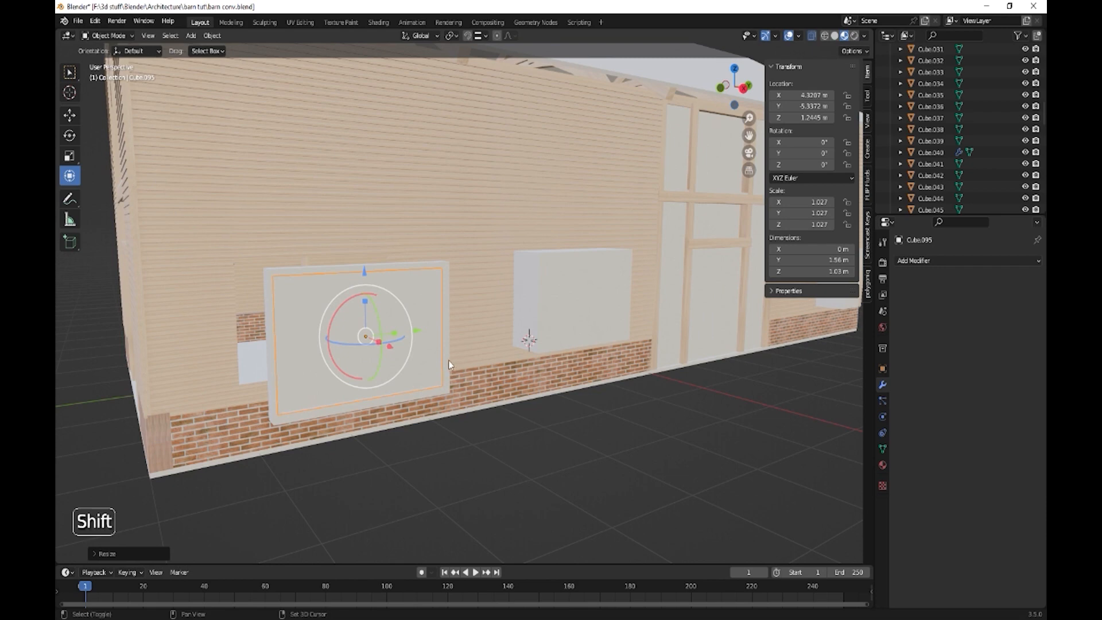
Move the window frame and pane together along X into the wall opening, to about X 2.96 m.
left_click(451, 370, "shift")
middle_click_drag(477, 409, 681, 380)
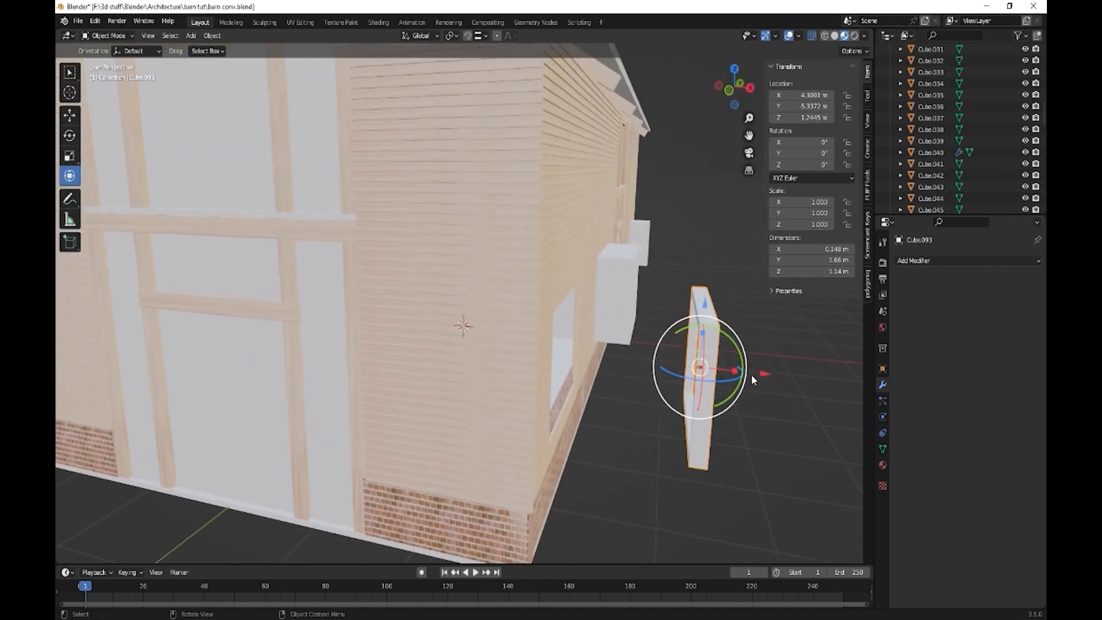
left_click_drag(752, 374, 620, 357)
middle_click_drag(662, 394, 575, 384)
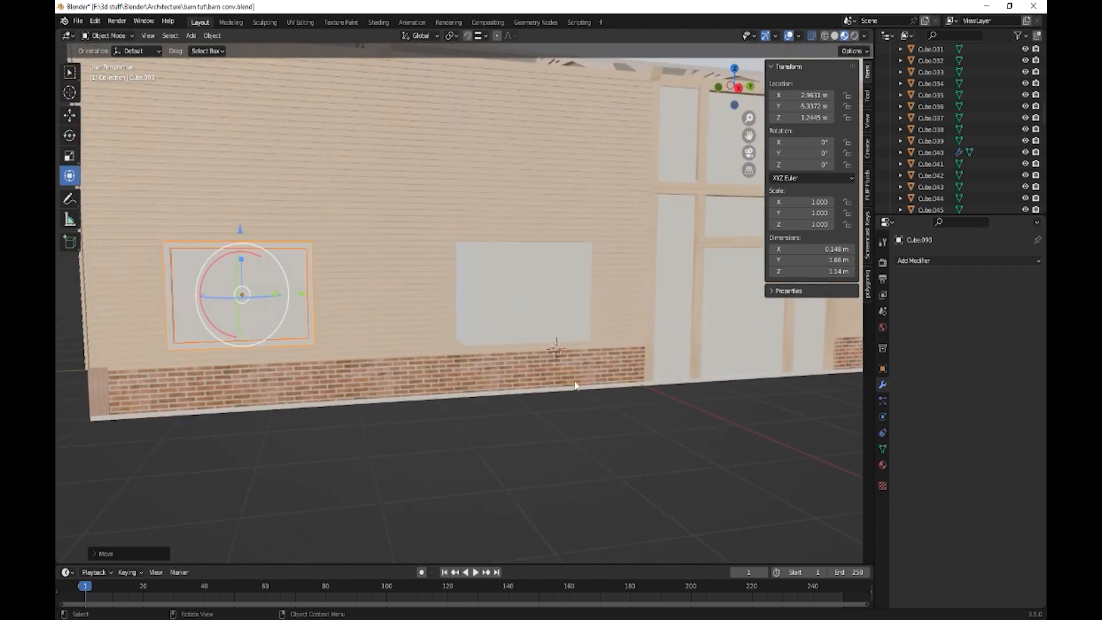
Delete the cutting cube in the second opening and fill it with a duplicate of the frame and pane, moved about 3.44 m along Y.
left_click(533, 296)
key("Delete")
left_click(243, 295)
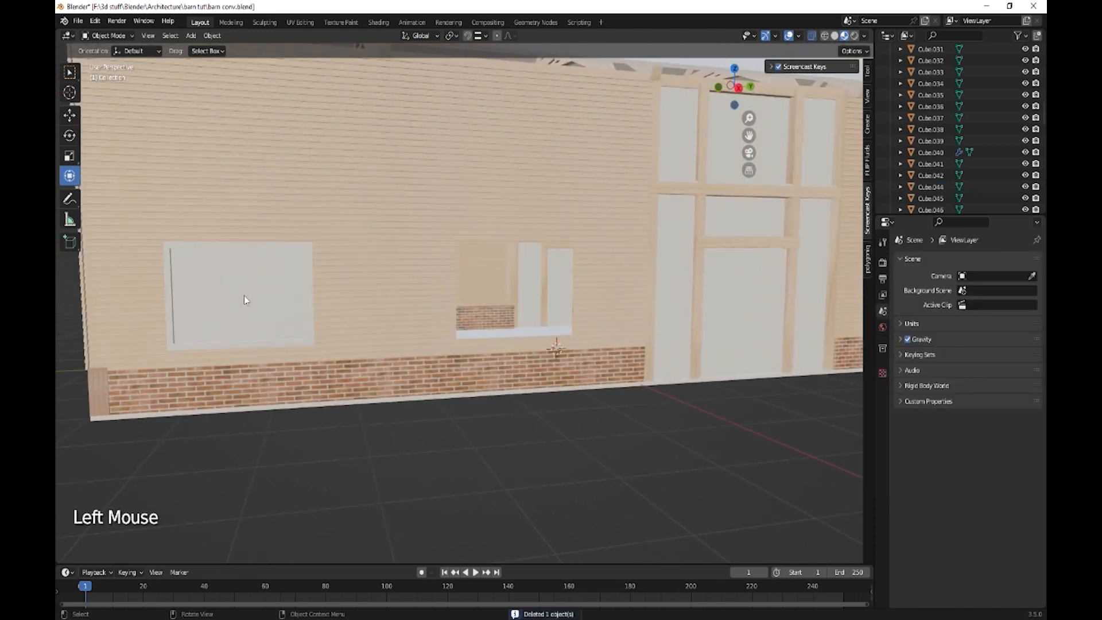
left_click(312, 312, "shift")
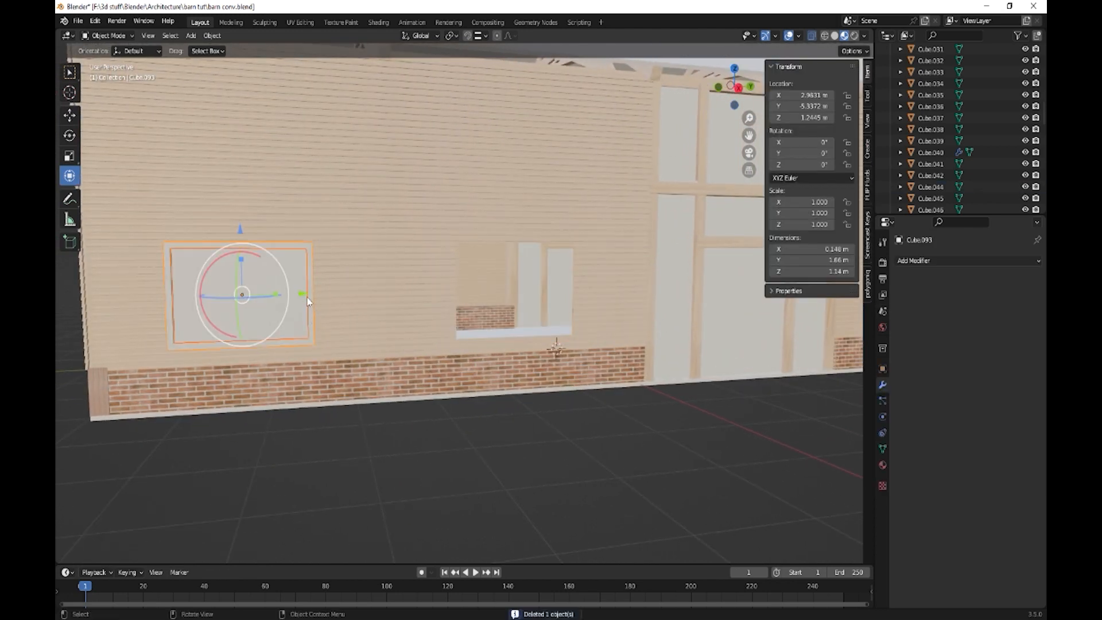
key("shift+d")
key("y")
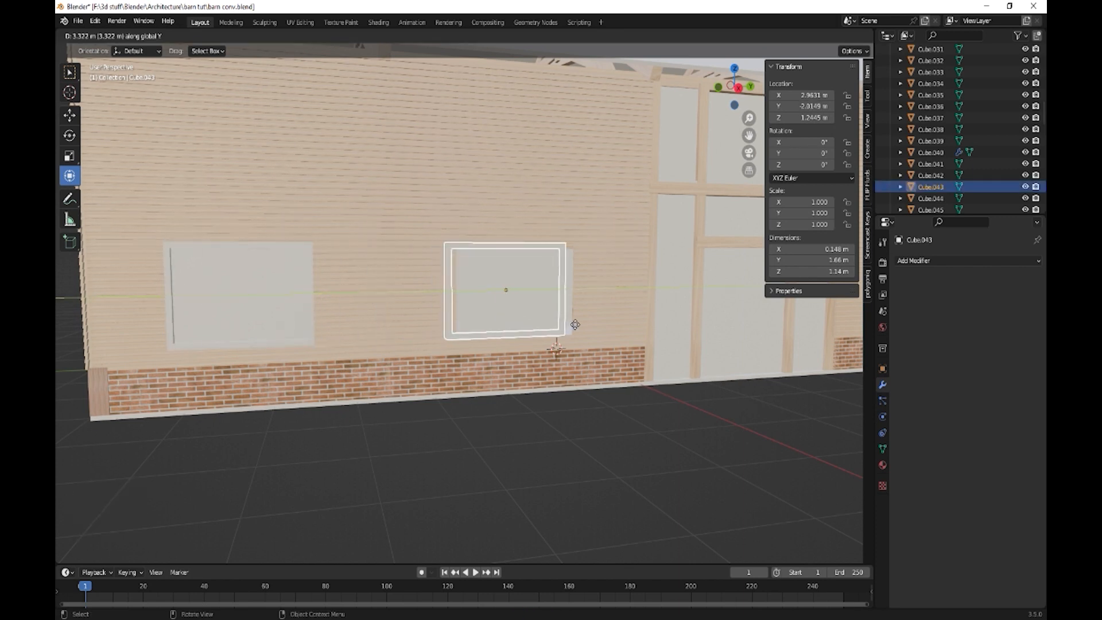
left_click(585, 326)
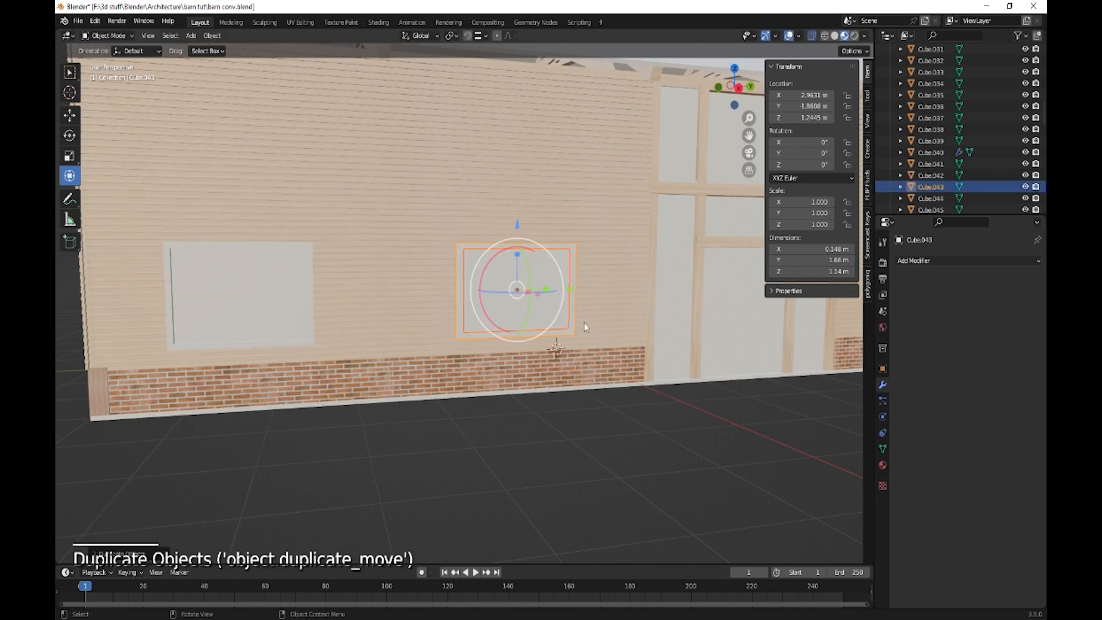
Move the narrow cutting cube at the barn's far end about 2.1 m out along X and flatten it to about 0.21 m.
middle_click_drag(583, 323, 600, 376, "shift")
left_click(572, 421)
left_click_drag(602, 373, 689, 408)
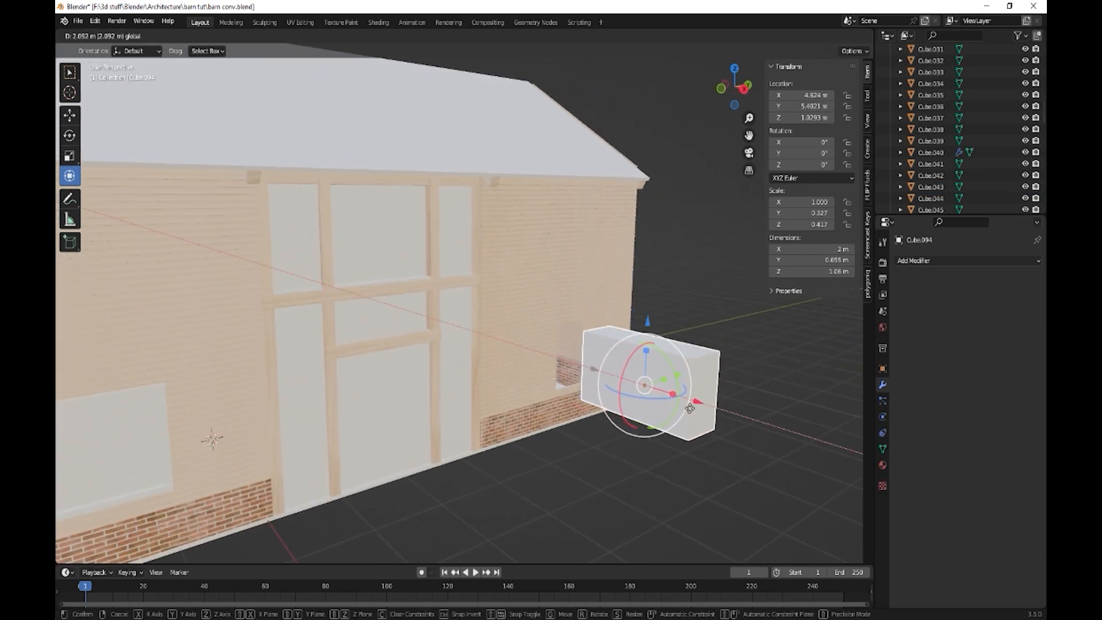
key("s")
key("x")
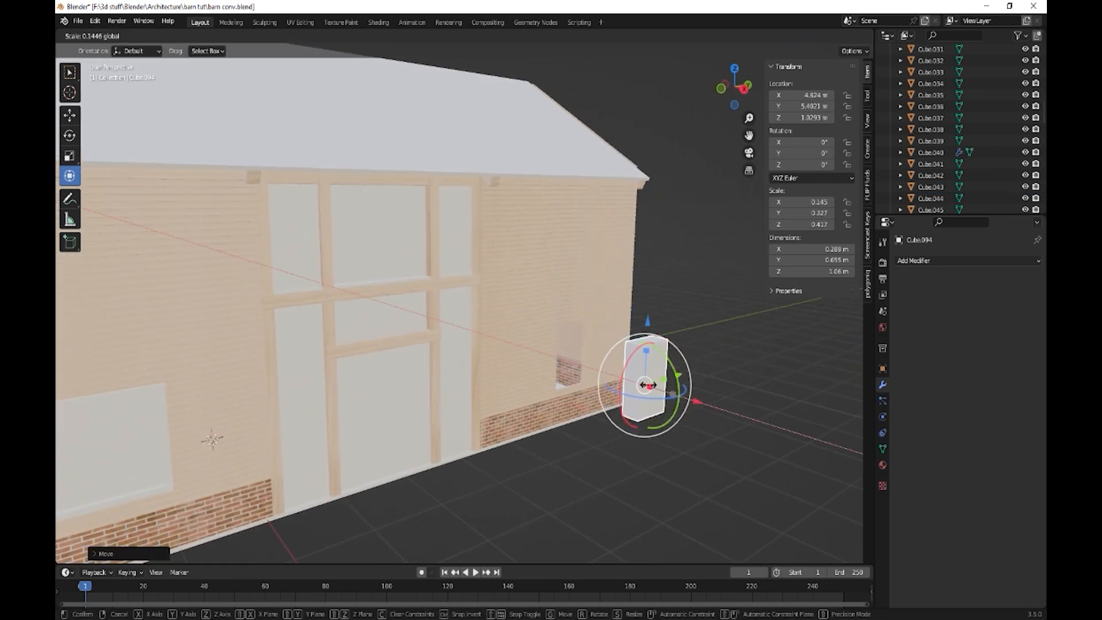
left_click(674, 415)
Thin the narrow cube along X to a thickness of about 0.13 m.
scroll(675, 415, "down", 1)
scroll(675, 415, "up", 1)
scroll(676, 421, "down", 1)
scroll(677, 422, "up", 1)
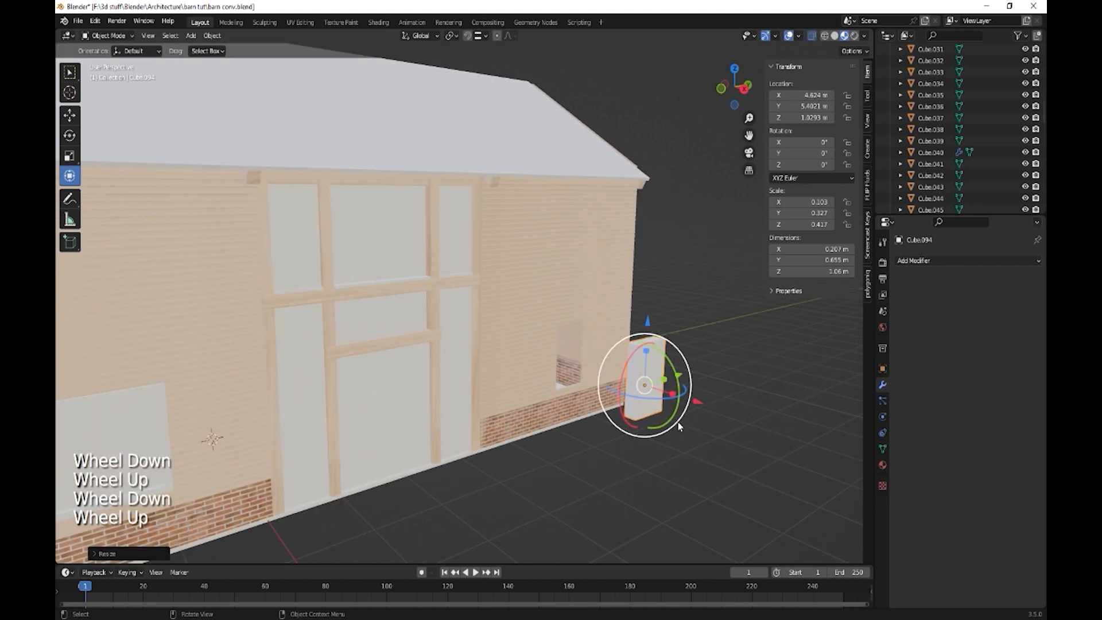
scroll(679, 425, "up", 3)
key("KP_Decimal")
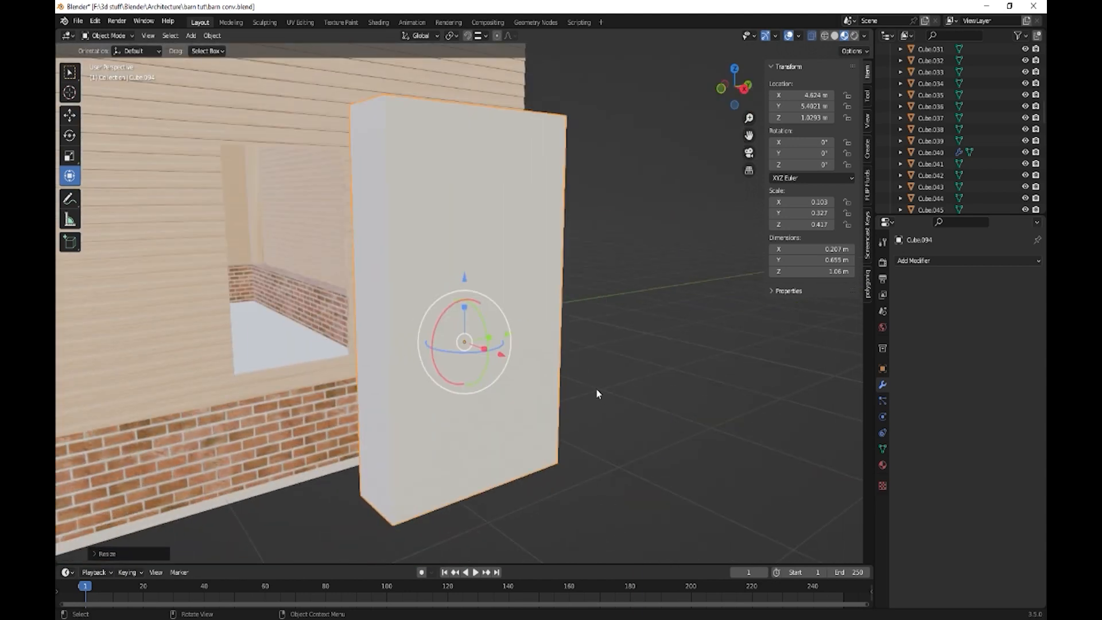
middle_click_drag(596, 388, 659, 419)
key("s")
key("x")
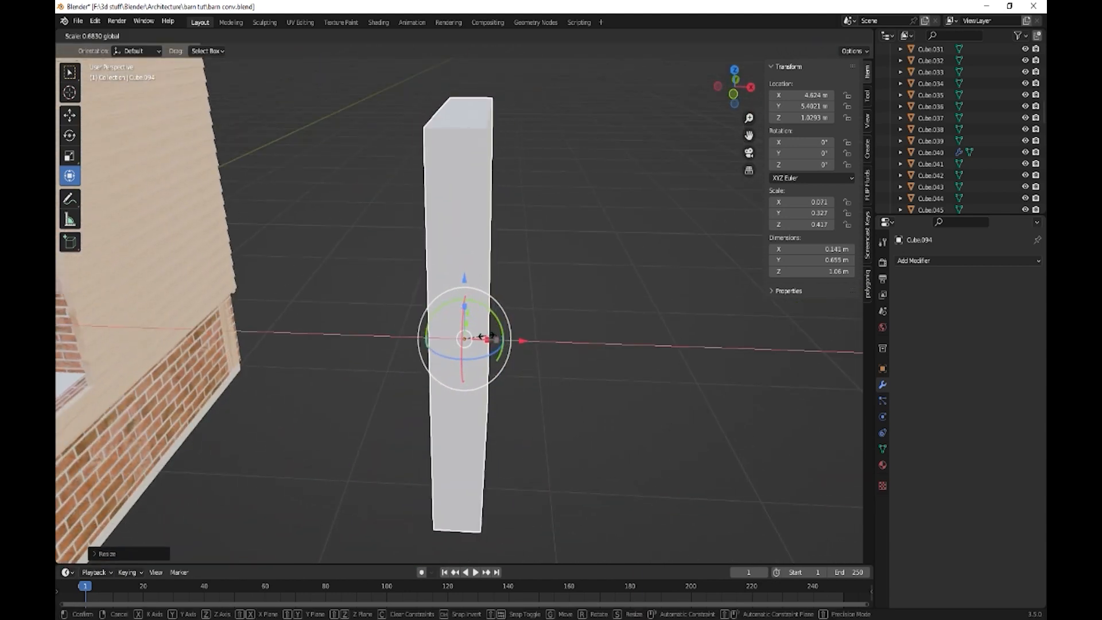
left_click(574, 368)
middle_click_drag(574, 368, 521, 362)
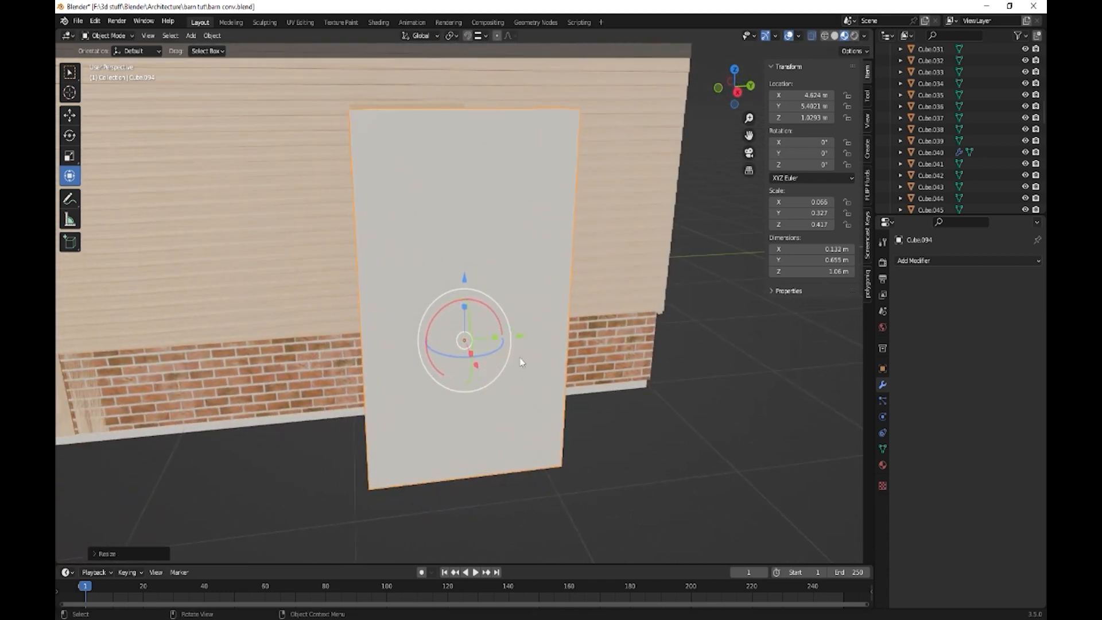
Apply all transforms to the thinned narrow panel and set its origin to its geometry.
key("ctrl+a")
left_click(491, 356)
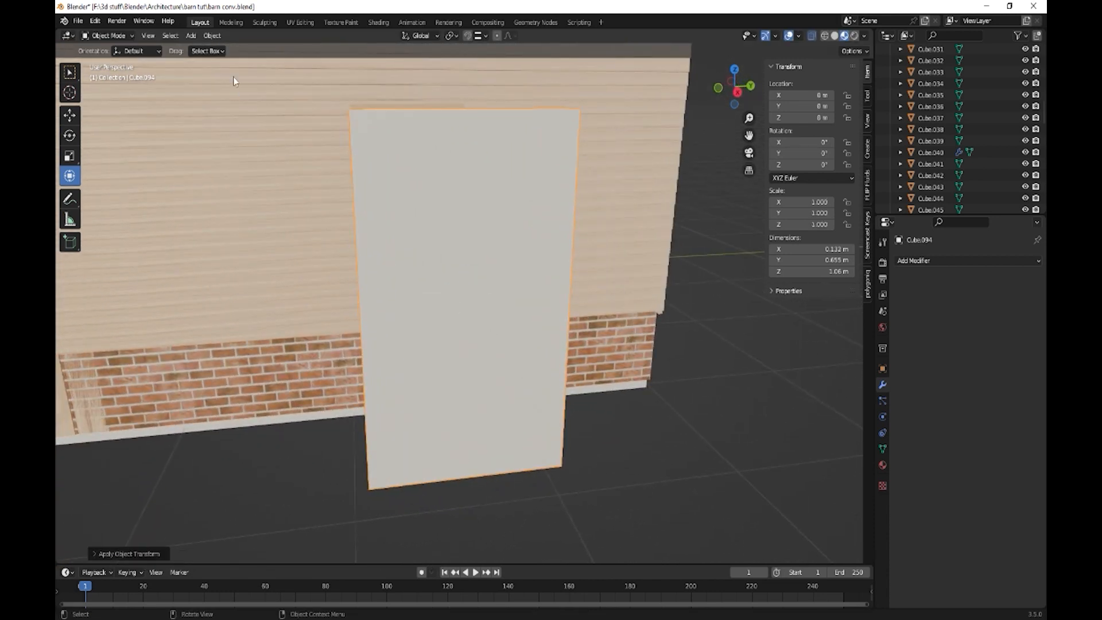
left_click(212, 36)
mouse_move(233, 61)
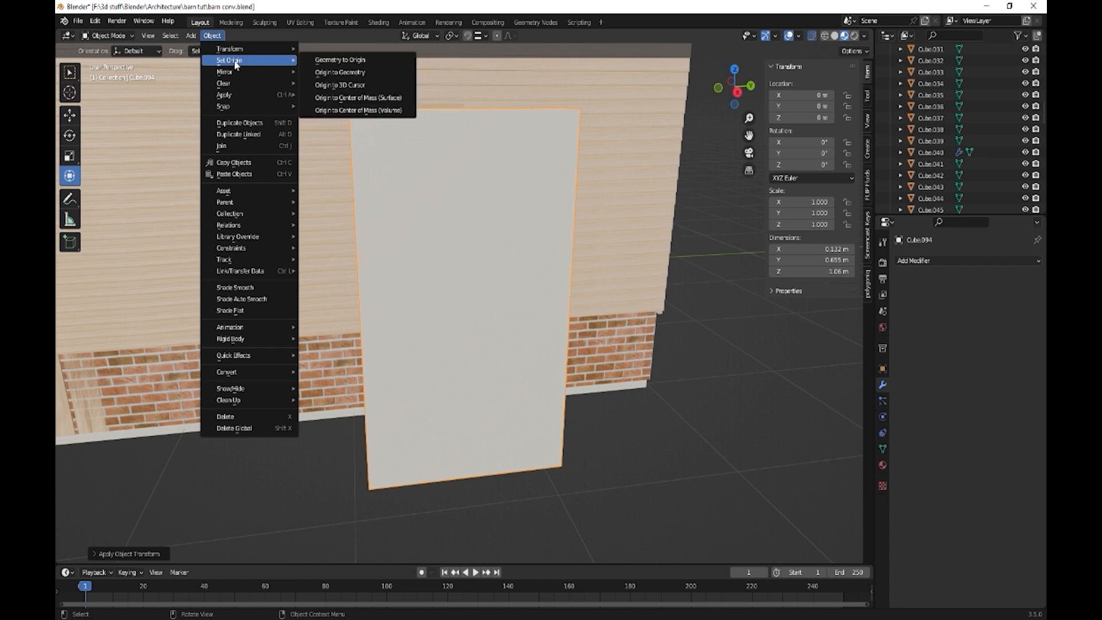
left_click(332, 73)
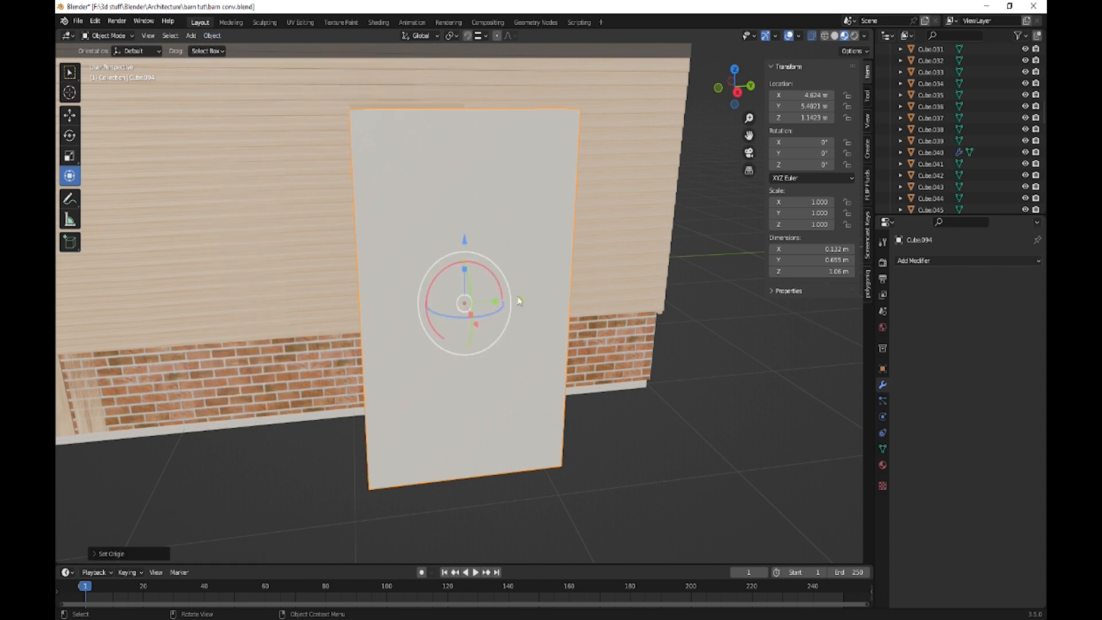
Inset the front and back faces of the narrow panel to outline a thin window frame border.
key("Tab")
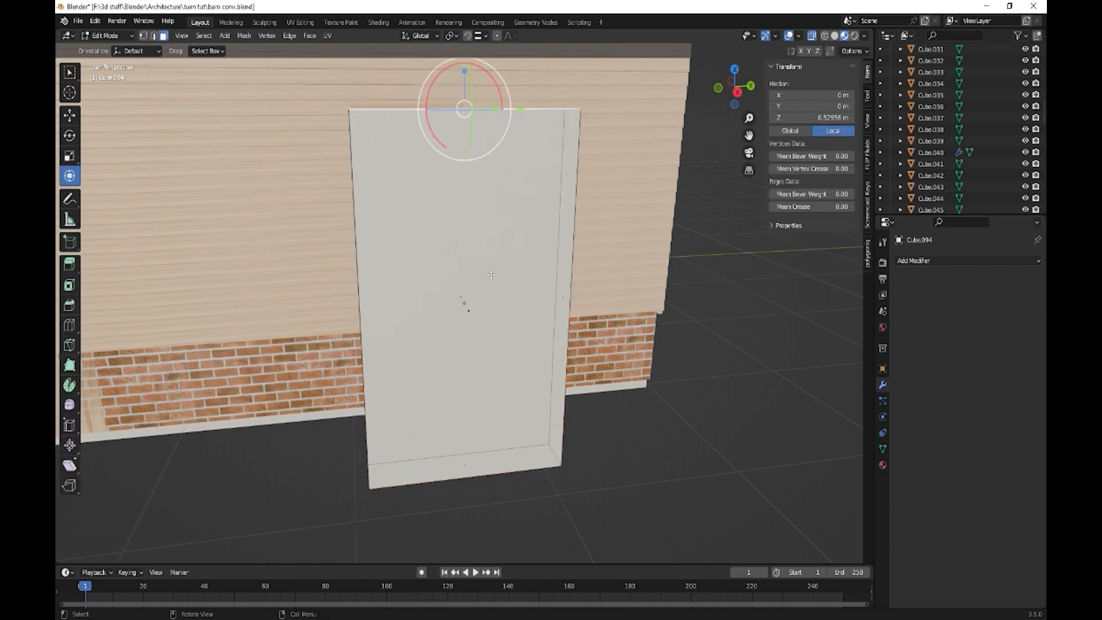
left_click(468, 304)
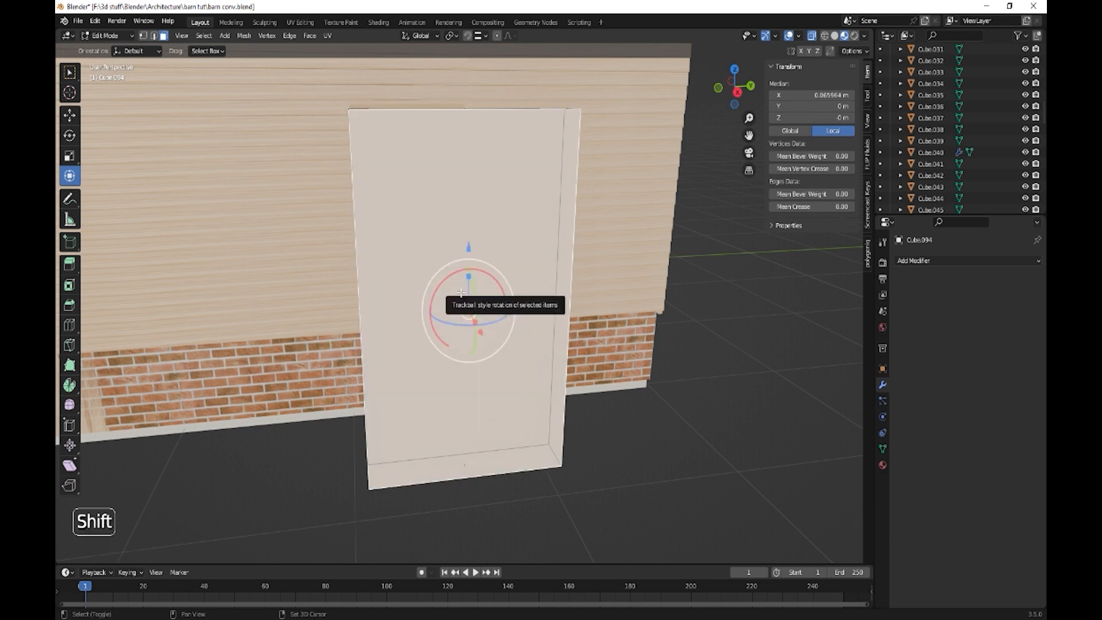
left_click(525, 276, "shift")
key("i")
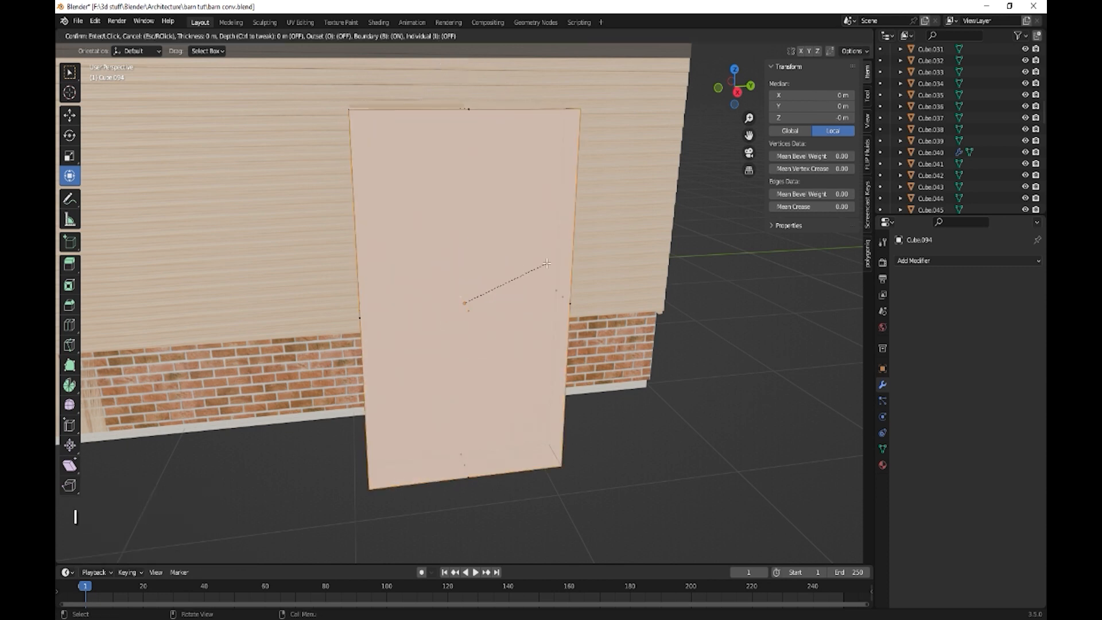
left_click(534, 269)
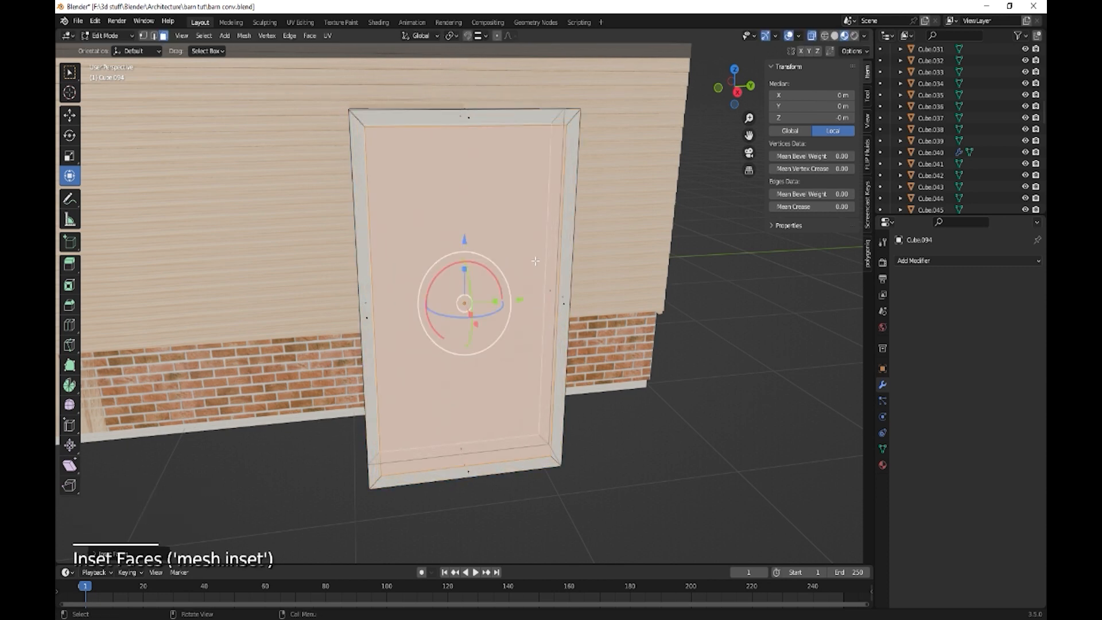
Duplicate the inset front face of the narrow frame and move the copy about 0.92 m outward along X.
left_click(462, 302)
left_click(463, 306)
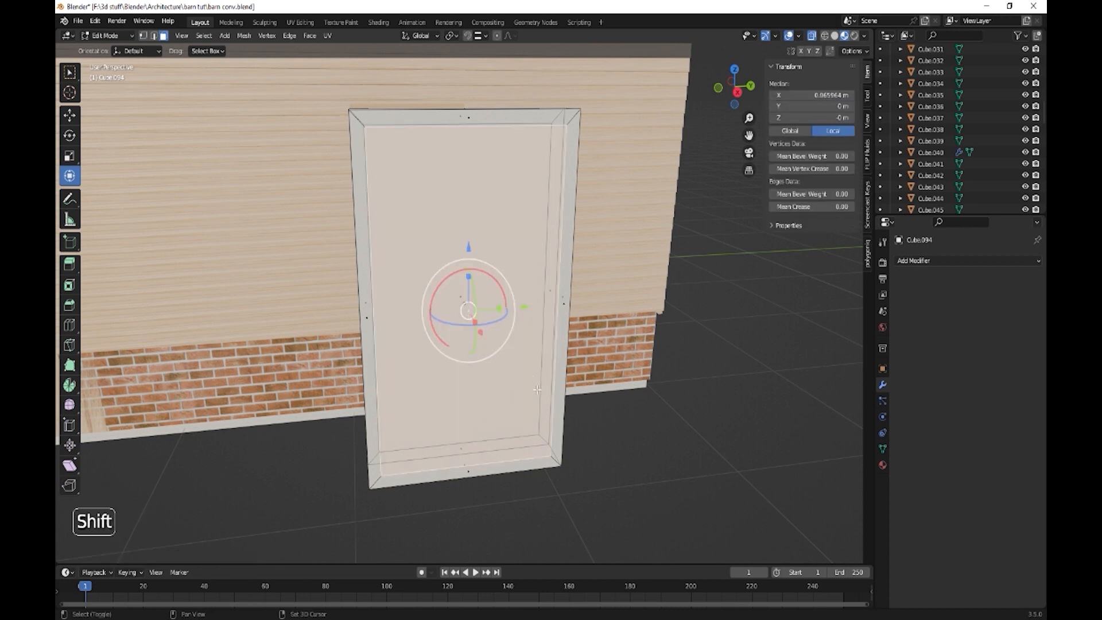
key("shift+d")
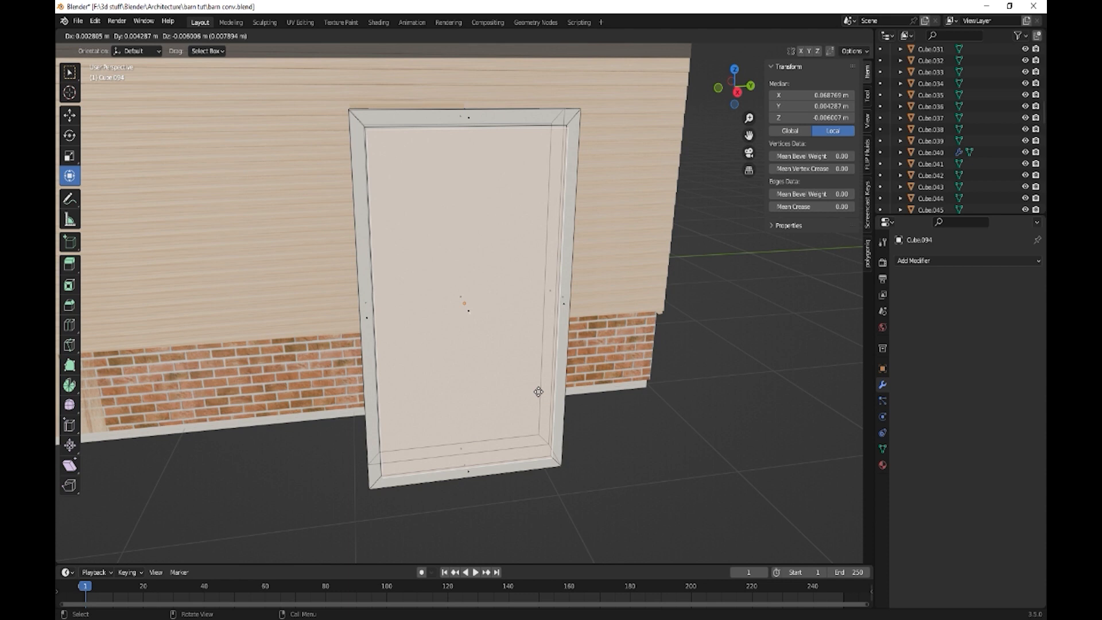
left_click(680, 513)
middle_click_drag(679, 513, 614, 424)
left_click(596, 396)
Bridge the inset front and back faces of the narrow panel to open the frame through its thickness.
left_click(451, 297)
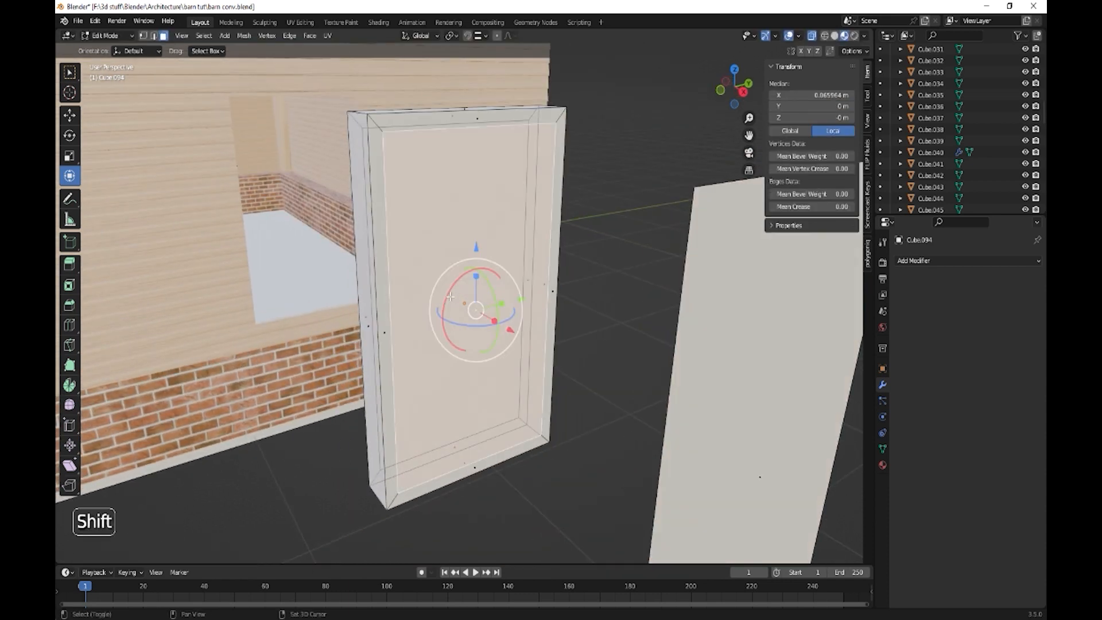
left_click(497, 308, "shift")
right_click(444, 186)
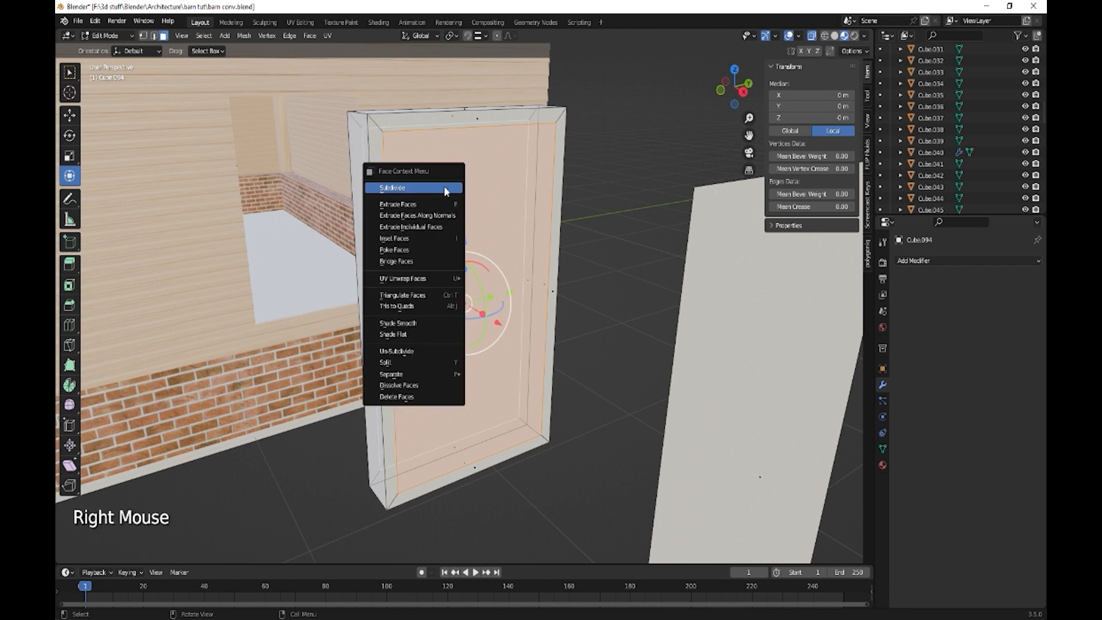
left_click(461, 261)
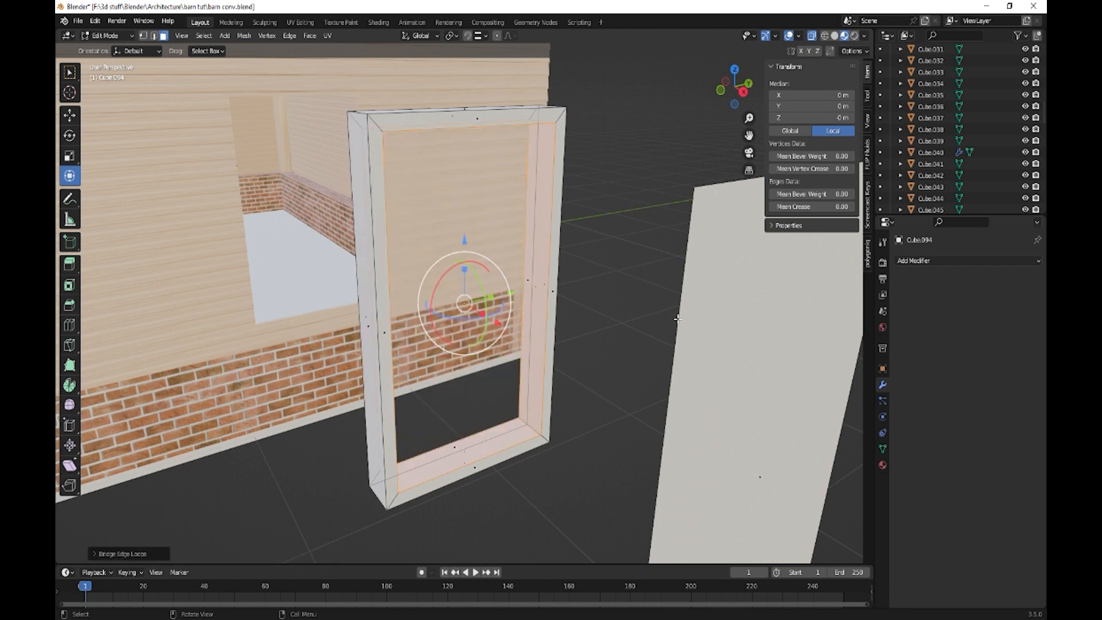
Separate the duplicated face from the narrow frame into its own object to serve as the pane.
left_click(747, 439)
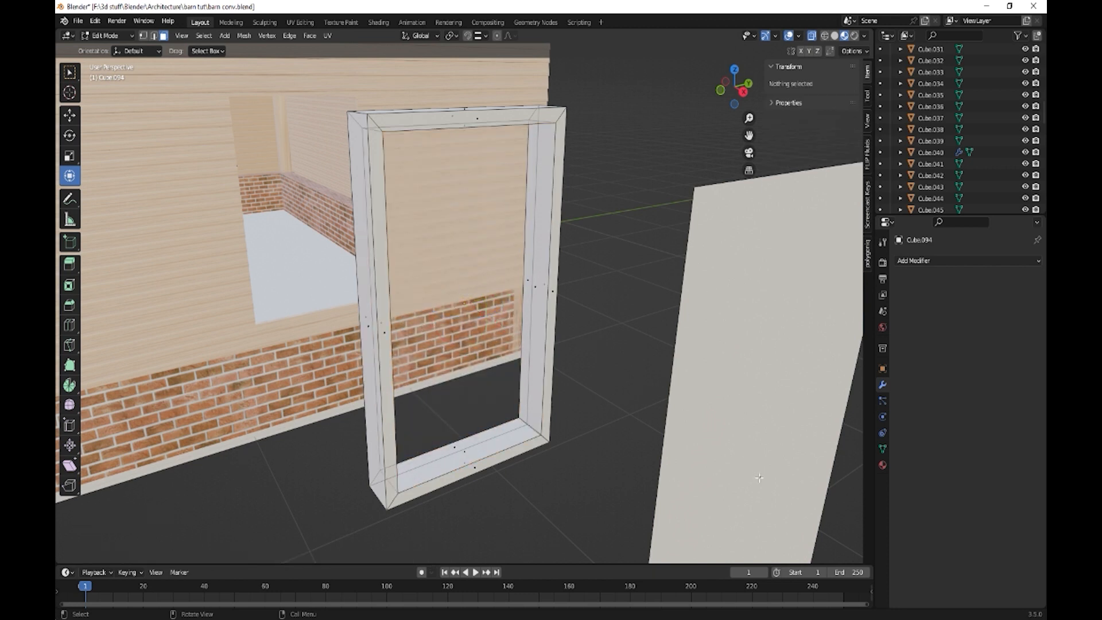
left_click(758, 477)
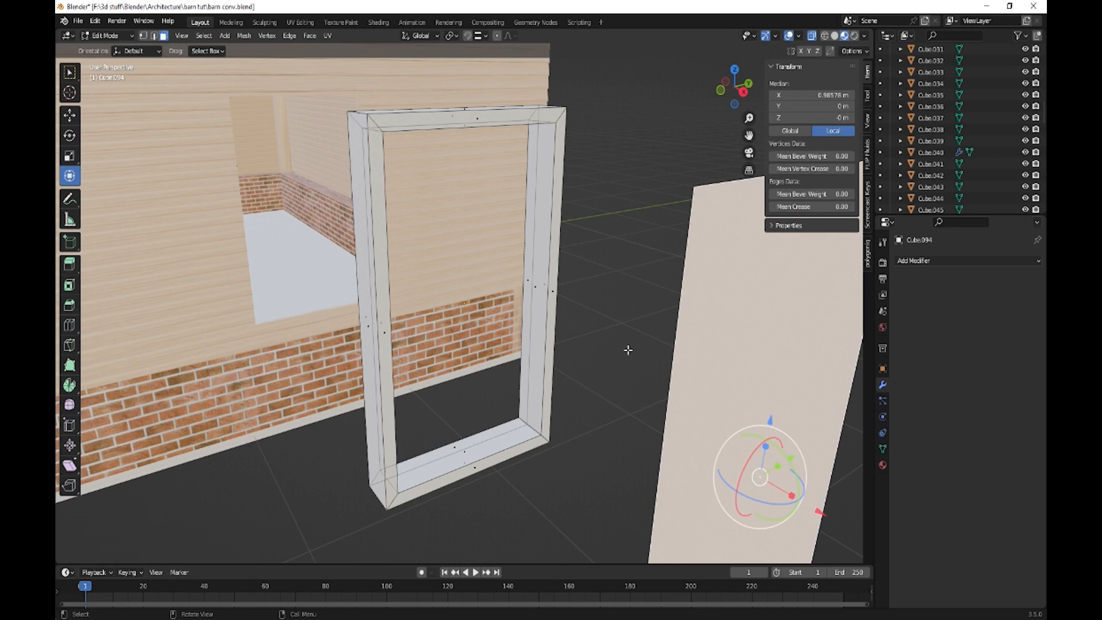
key("p")
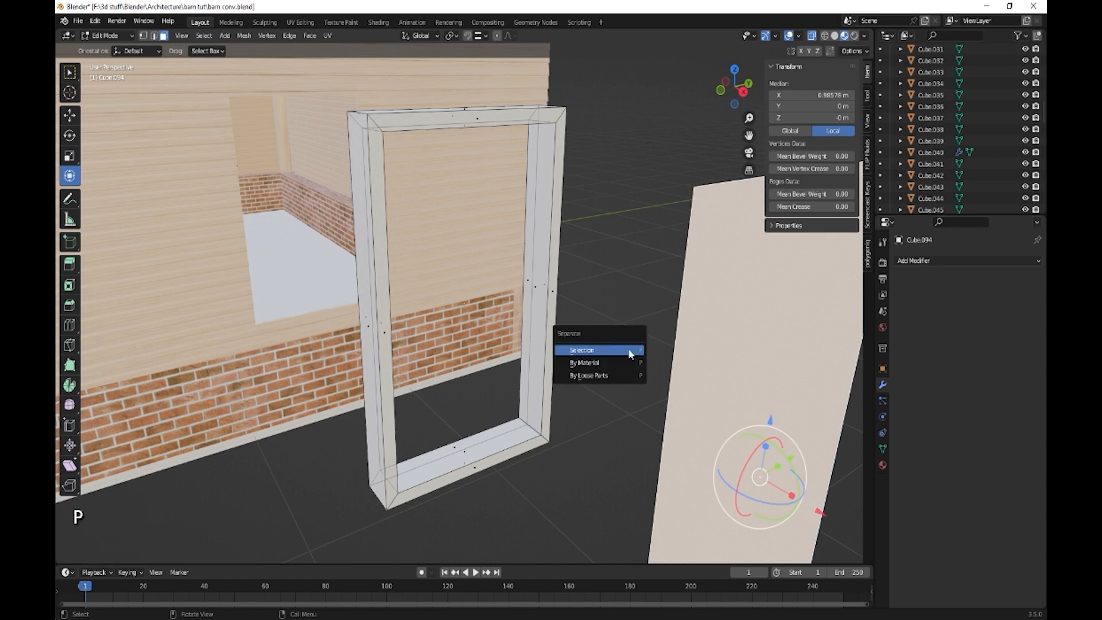
left_click(590, 351)
key("Tab")
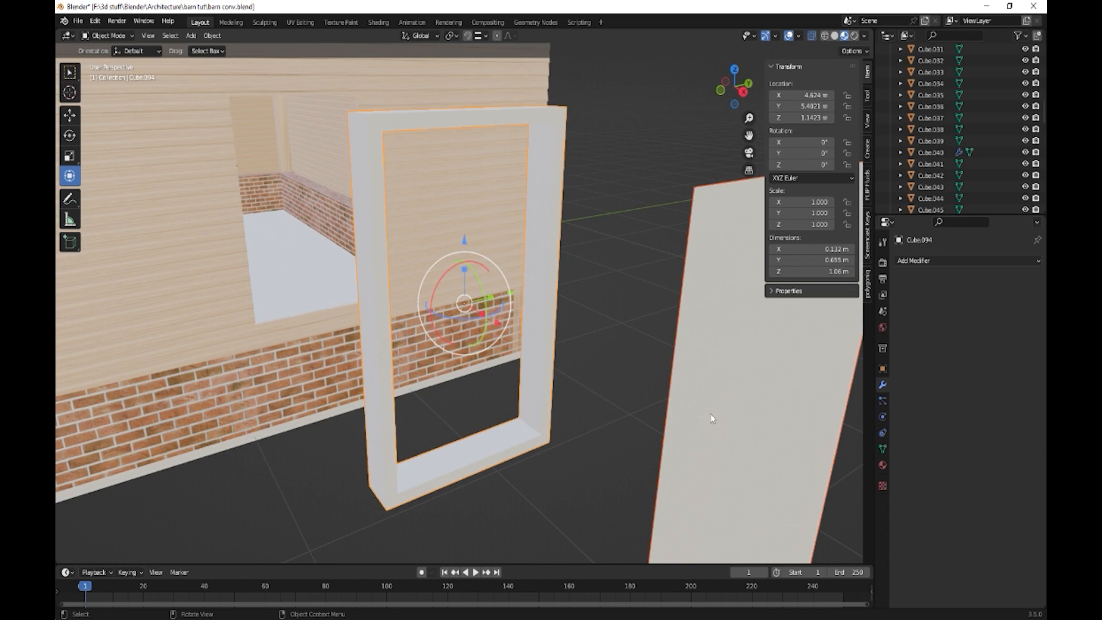
Set the separated pane's origin to its geometry.
left_click(733, 433)
scroll(353, 300, "down", 2)
scroll(235, 147, "up", 1)
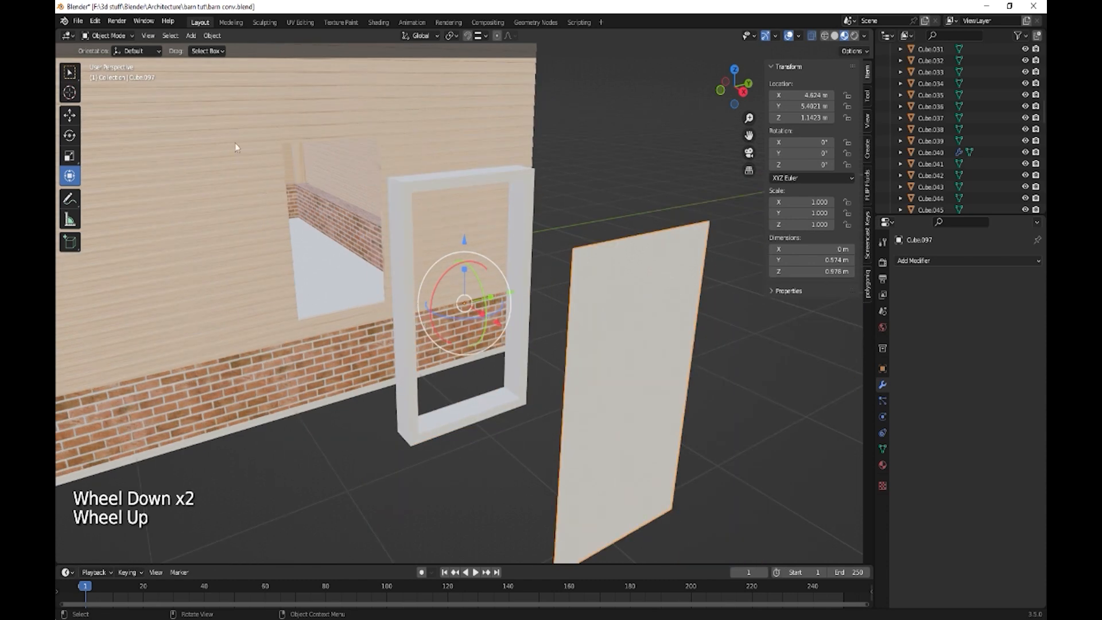
left_click(212, 36)
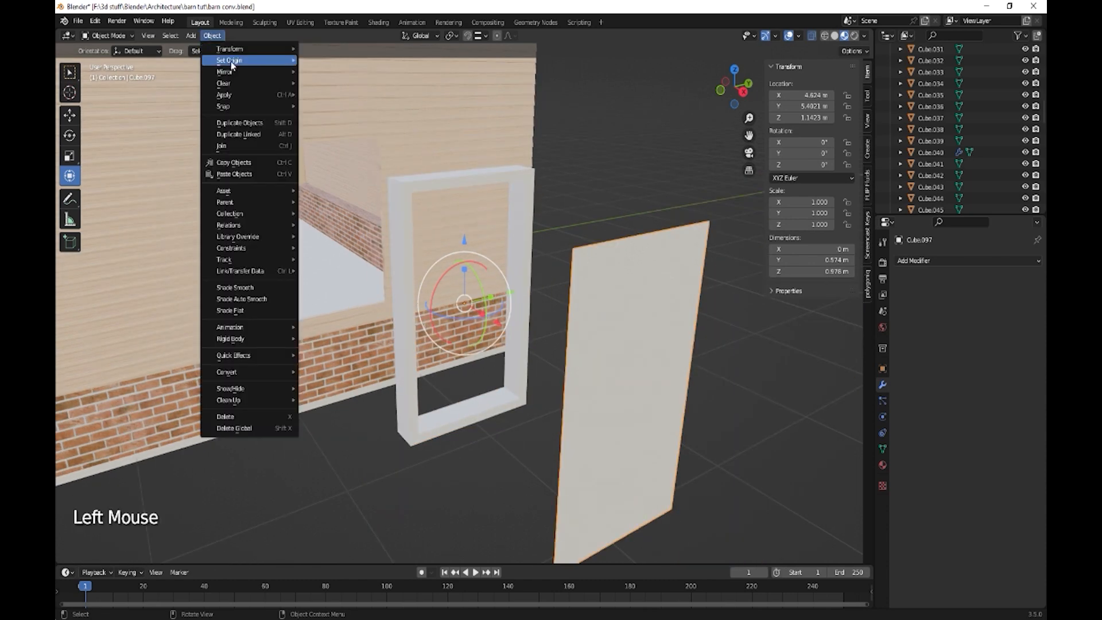
mouse_move(240, 63)
left_click(334, 75)
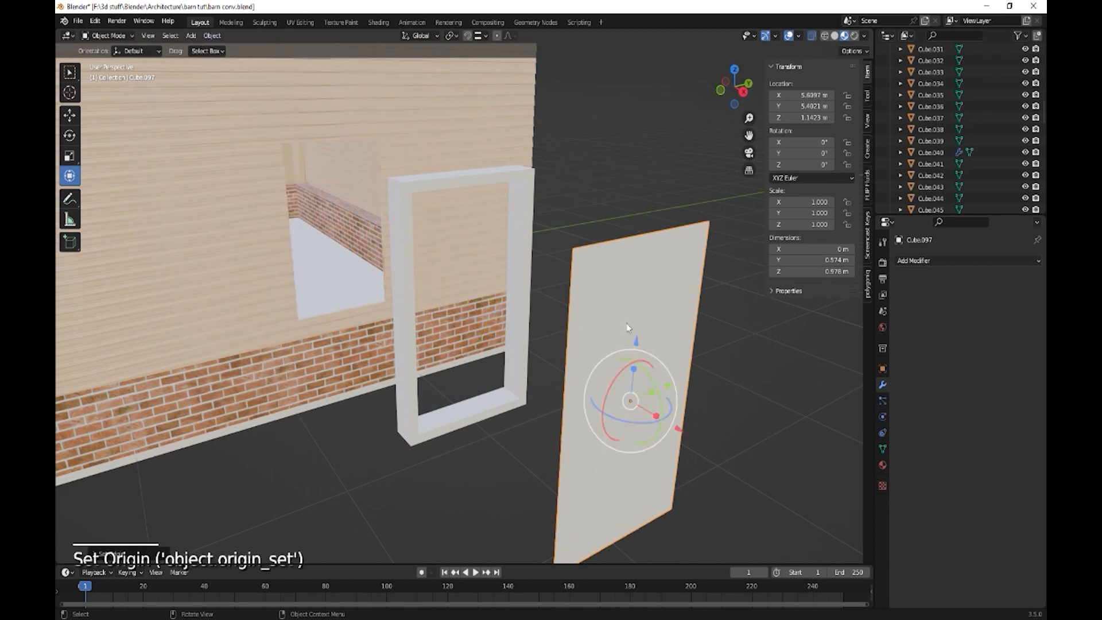
Move the pane about 0.97 m back along X into the narrow frame and scale it up to about 1.05.
left_click_drag(688, 430, 550, 339)
key("s")
left_click(555, 343)
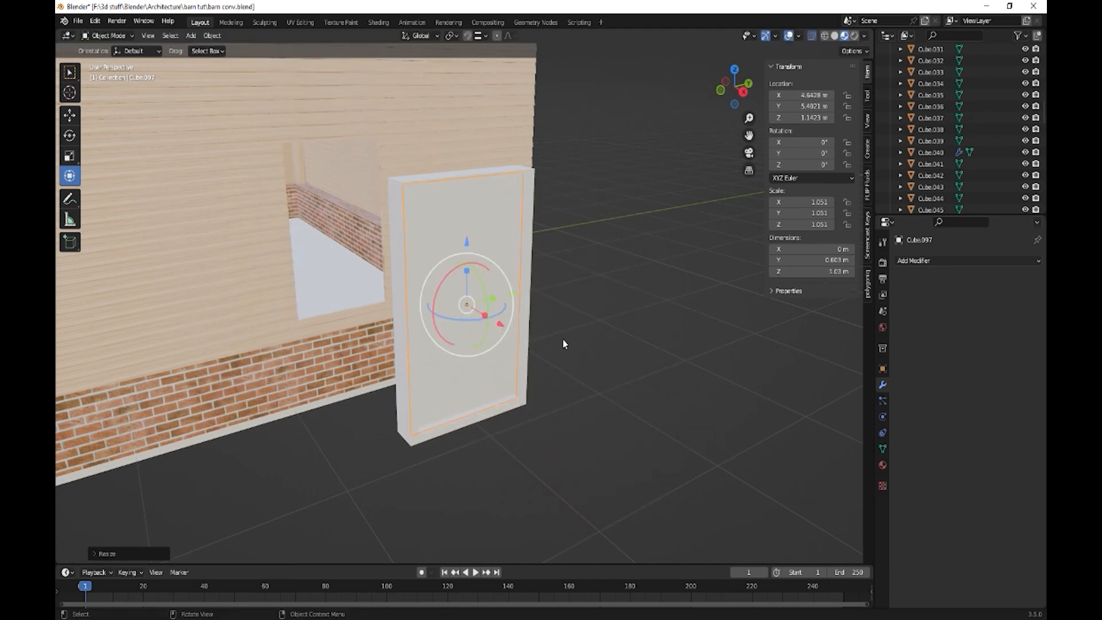
Move the narrow frame and its pane together about 1.63 m along X into the barn wall opening.
left_click(523, 262, "shift")
left_click_drag(502, 315, 395, 262)
middle_click_drag(395, 262, 446, 324)
middle_click_drag(532, 344, 579, 253)
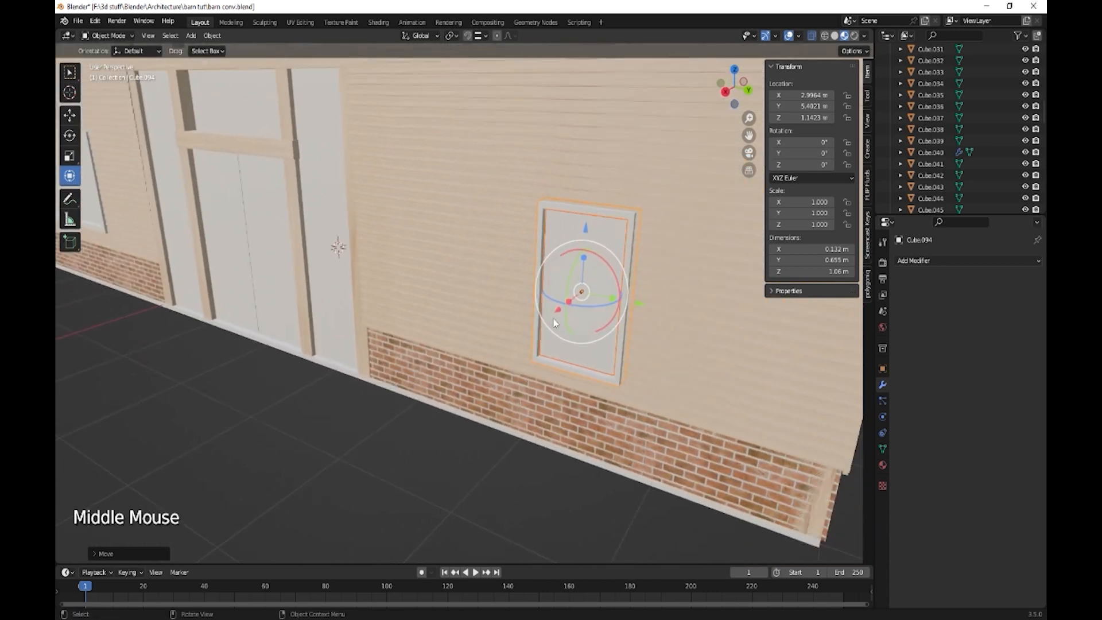
Create a new material on the narrow window's pane and set its surface to Mix Shader.
left_click(600, 246)
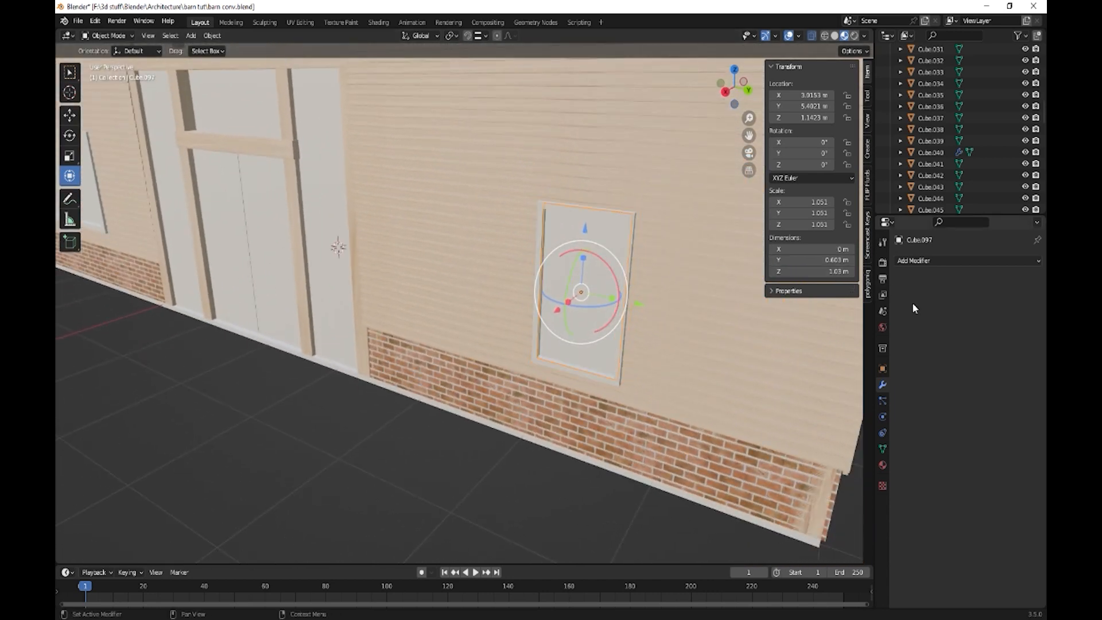
left_click(882, 464)
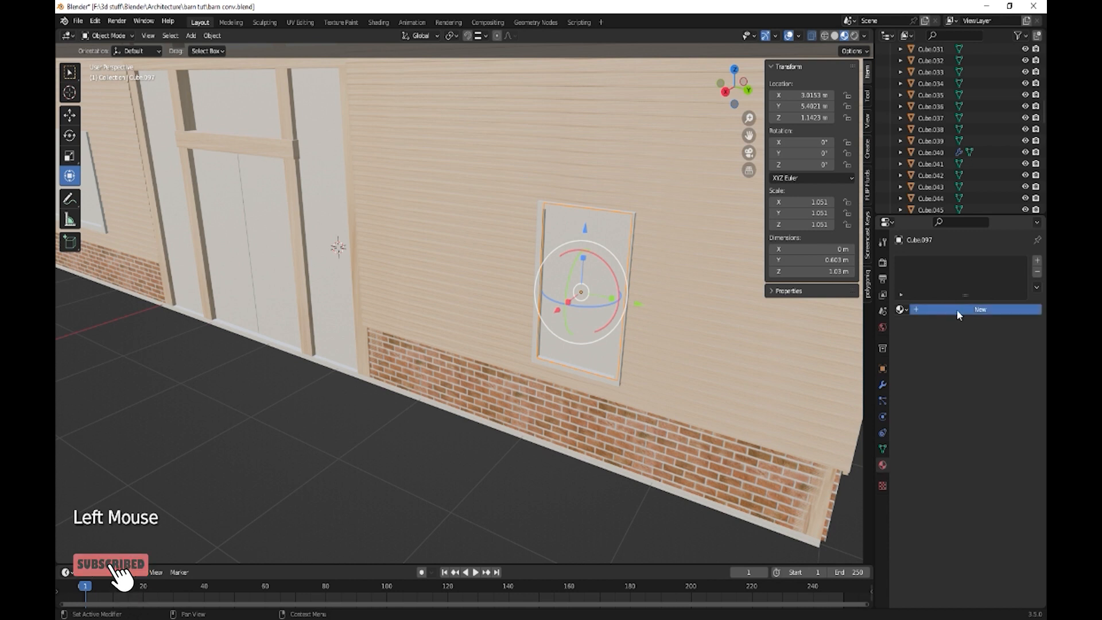
left_click(976, 311)
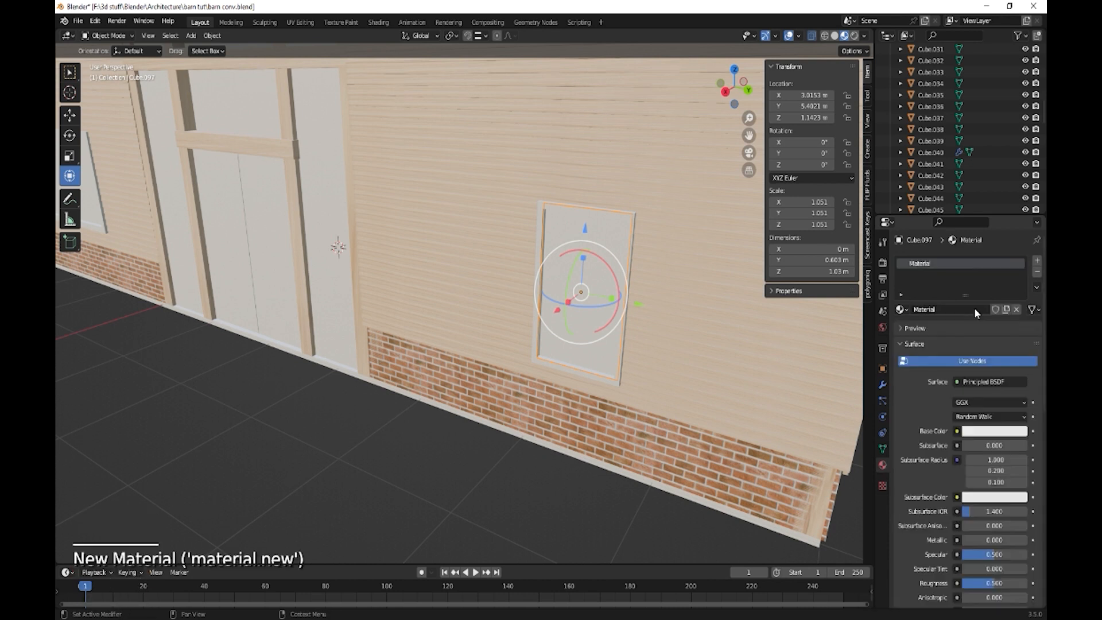
left_click(957, 383)
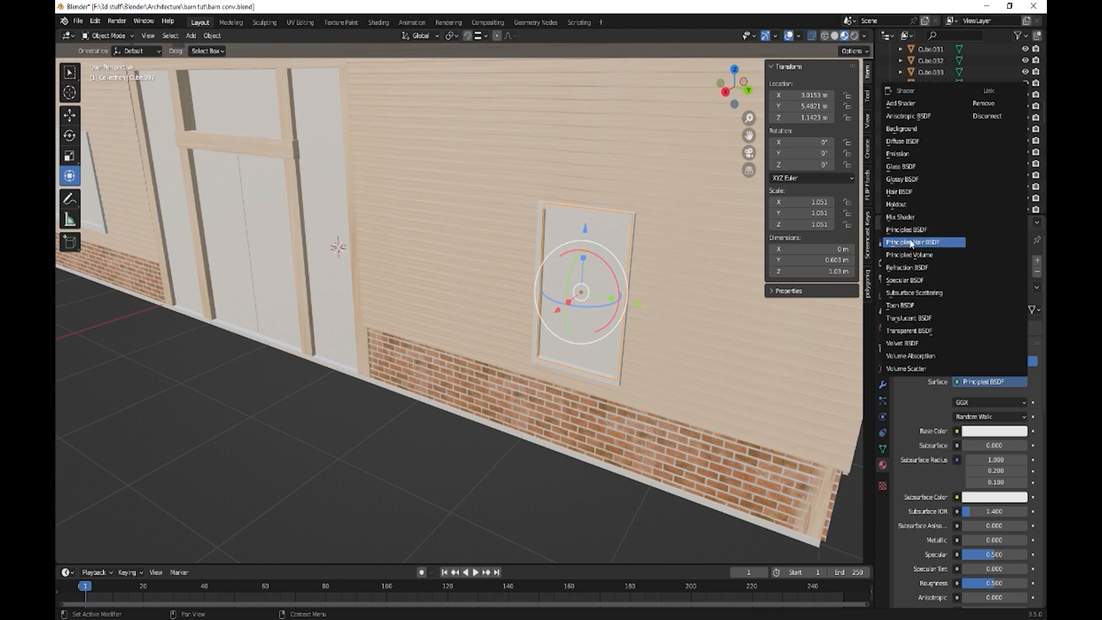
left_click(908, 217)
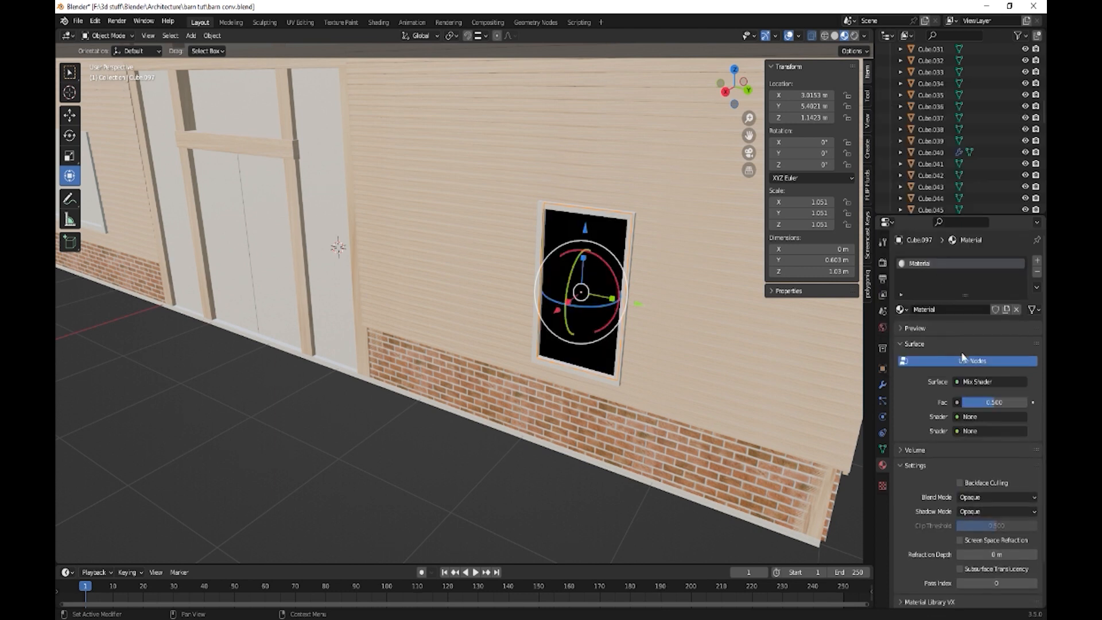
Set the Mix Shader's two inputs to Glass BSDF and Transparent BSDF.
left_click(957, 421)
left_click(979, 205)
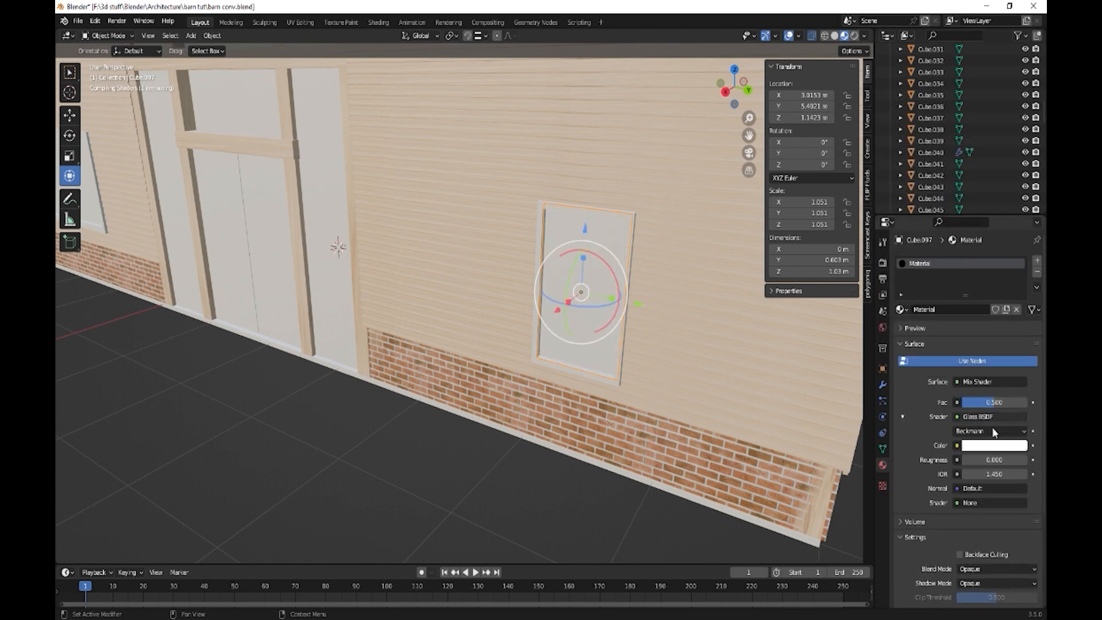
left_click(965, 503)
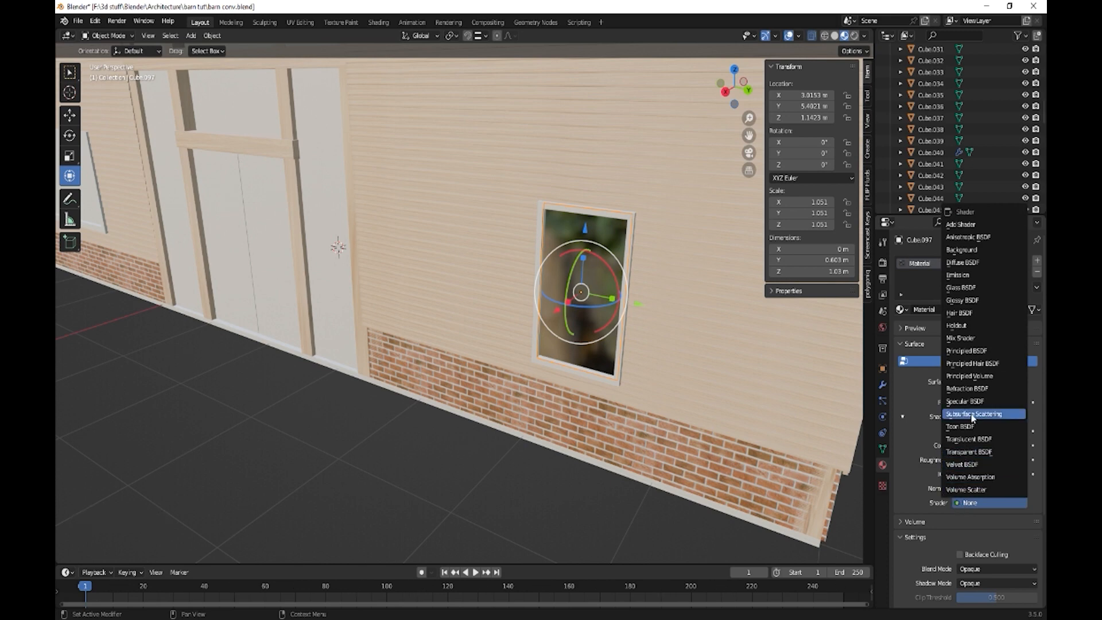
left_click(971, 452)
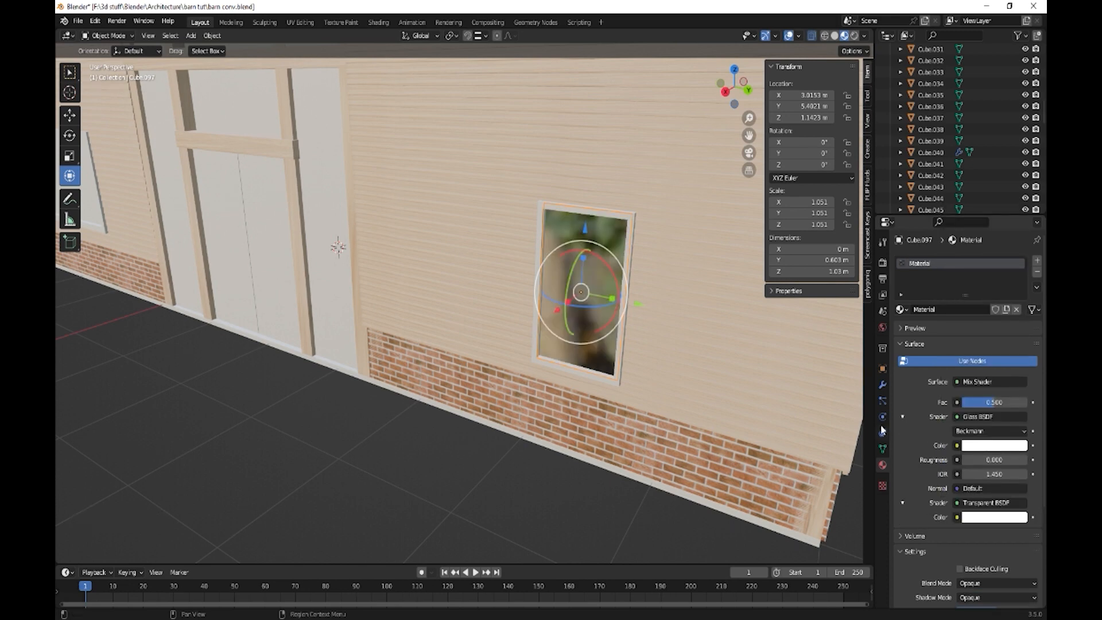
Apply the glass material to every pane of the tall entrance glazing, both doors and the two wide windows.
scroll(783, 429, "down", 5)
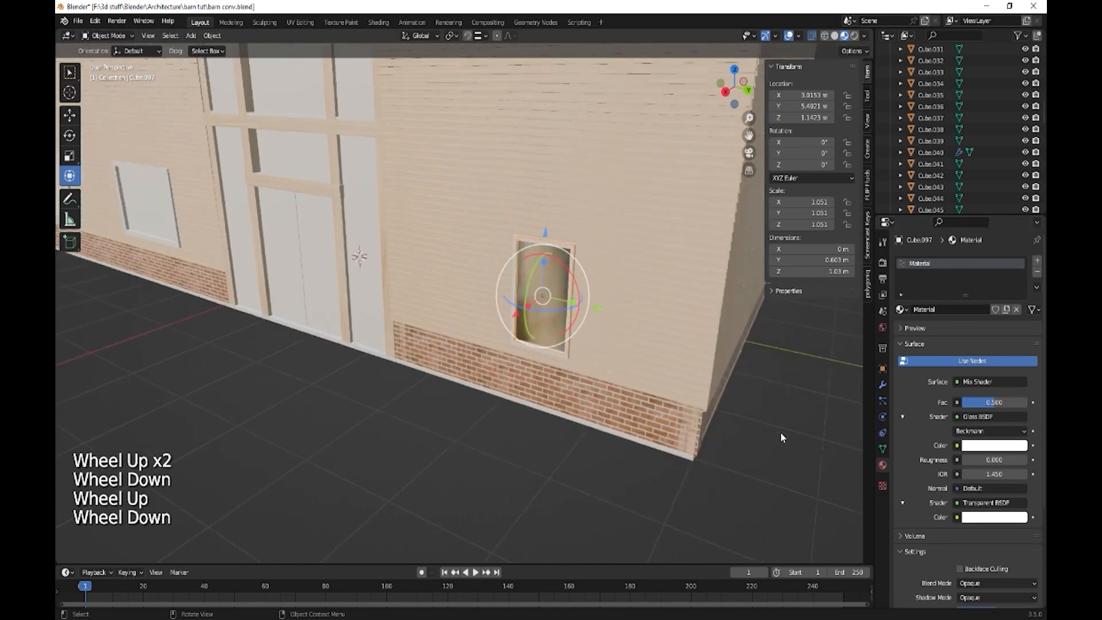
middle_click_drag(525, 417, 878, 351, "shift")
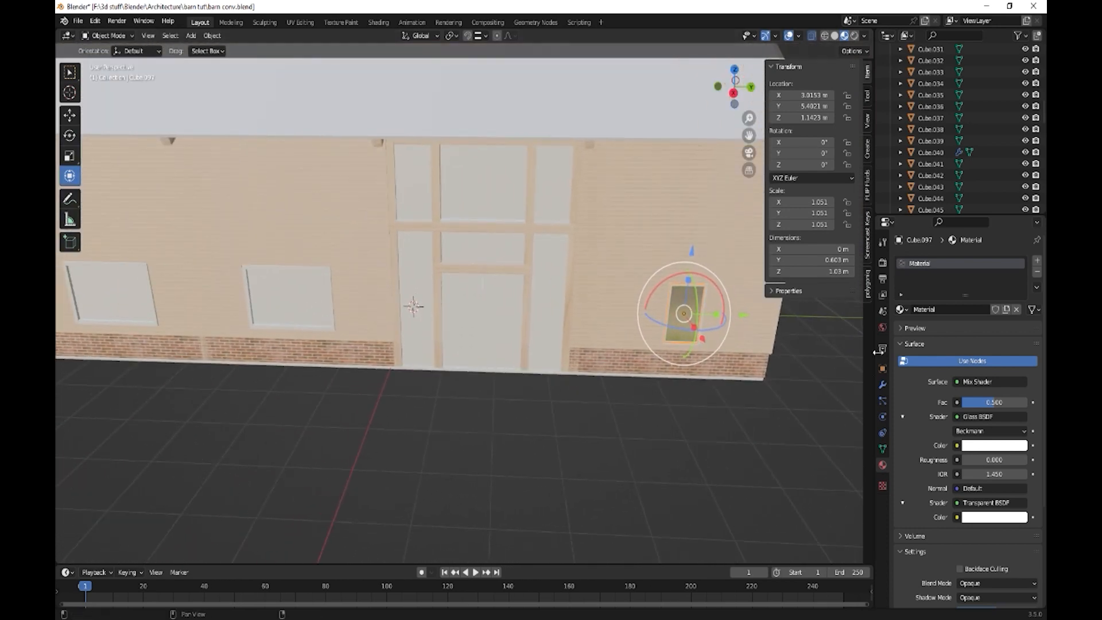
left_click_drag(899, 312, 559, 295)
left_click(900, 310)
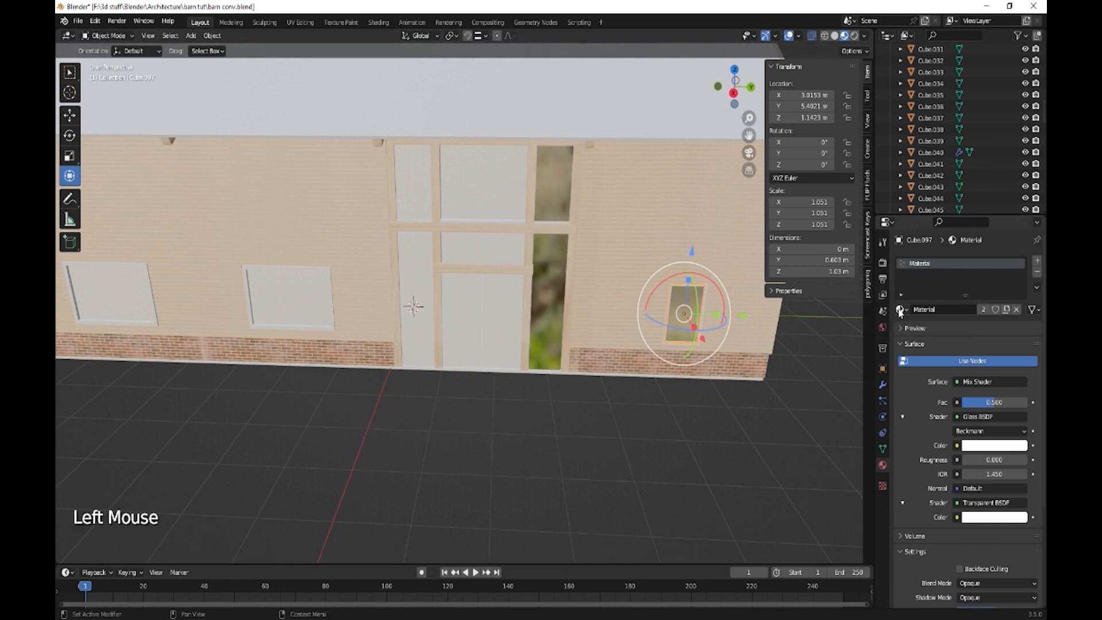
left_click_drag(535, 196, 522, 204)
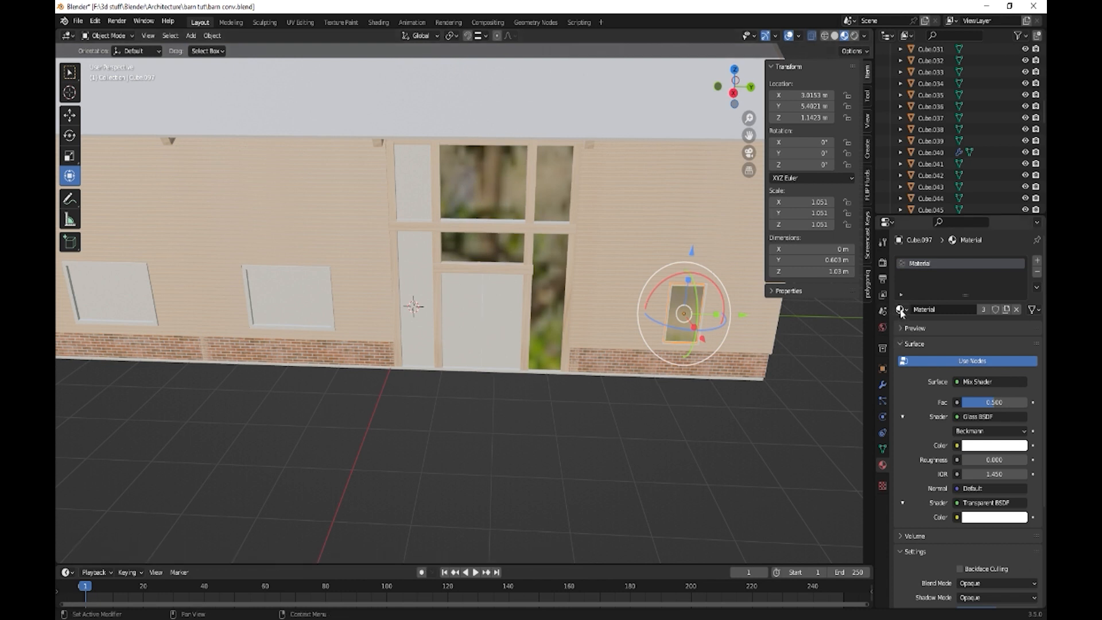
left_click_drag(900, 313, 522, 315)
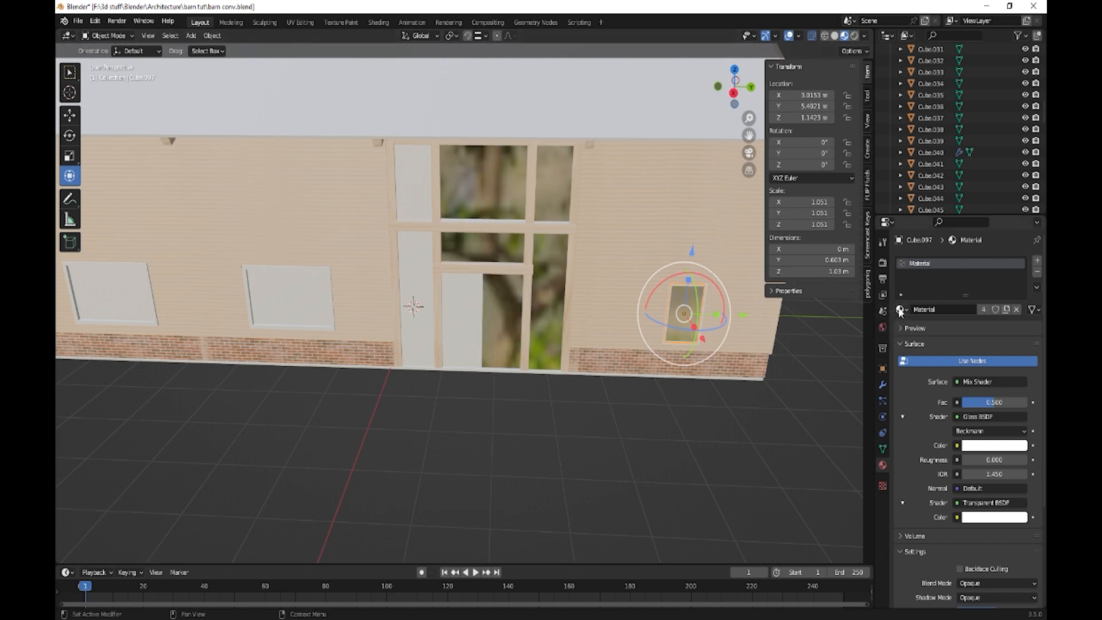
left_click_drag(900, 311, 463, 319)
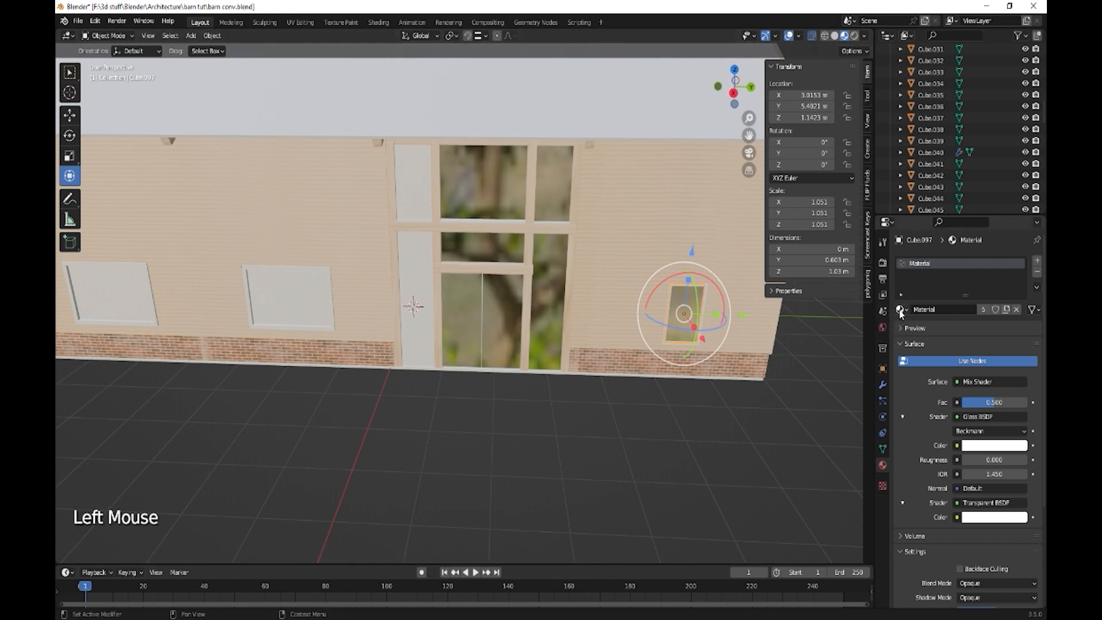
left_click_drag(901, 312, 419, 315)
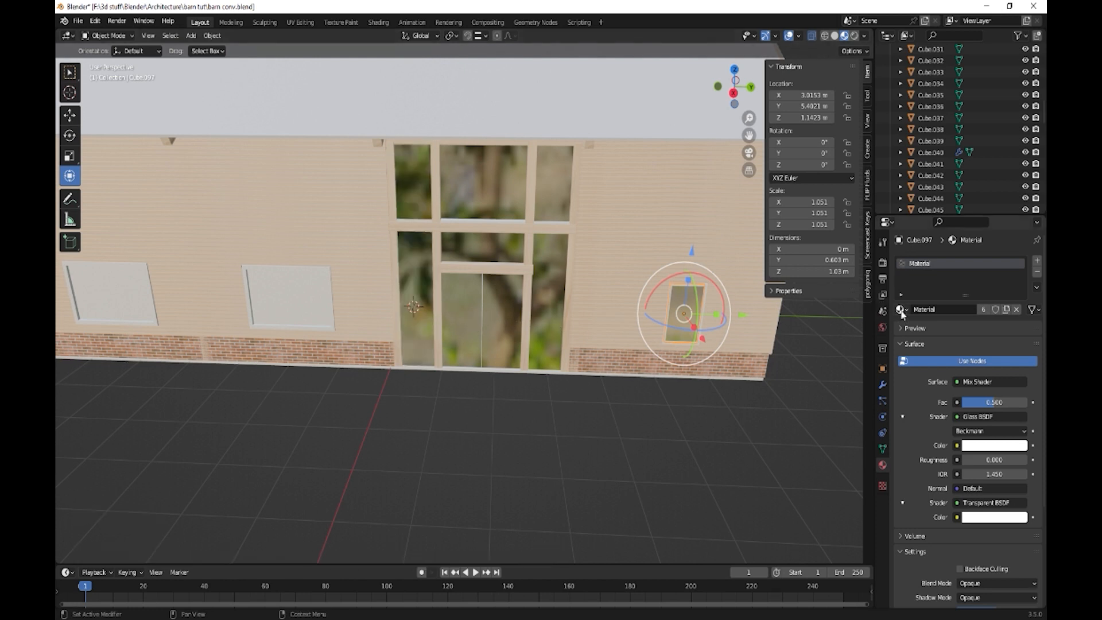
left_click_drag(900, 313, 299, 297)
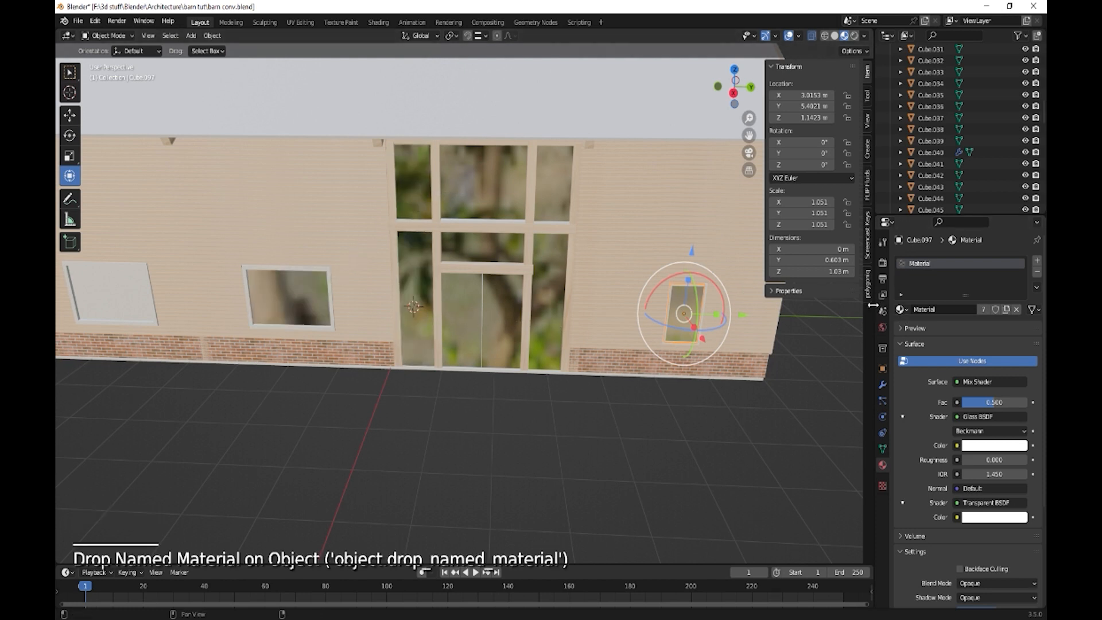
left_click_drag(901, 310, 104, 292)
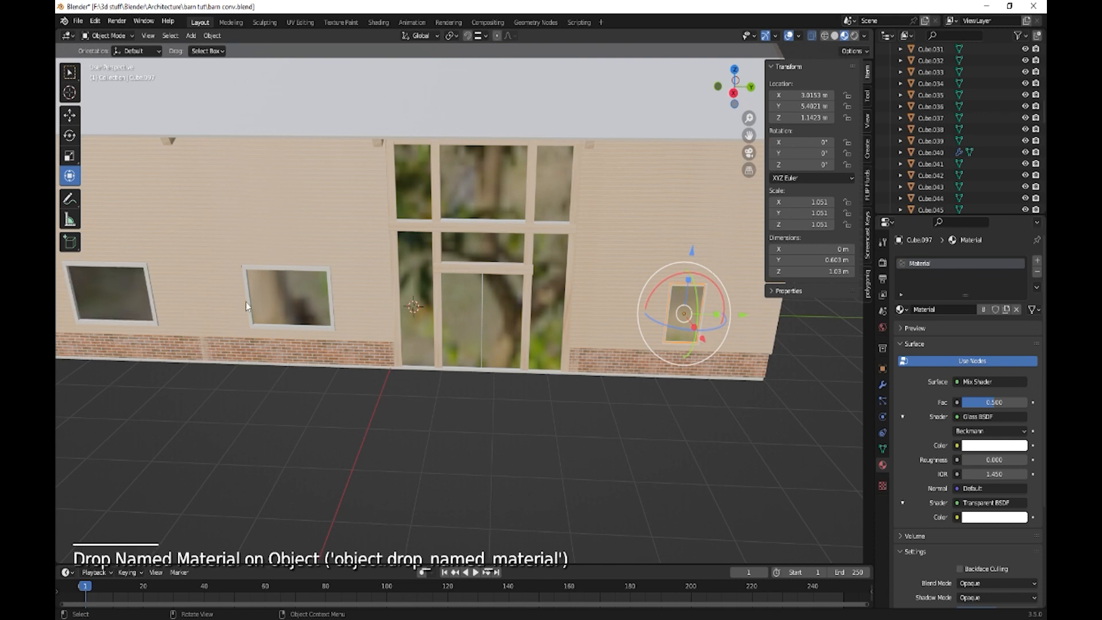
Apply the wall cladding's oak material, Material.001, to the two wide window frames and the narrow window frame.
left_click(192, 277)
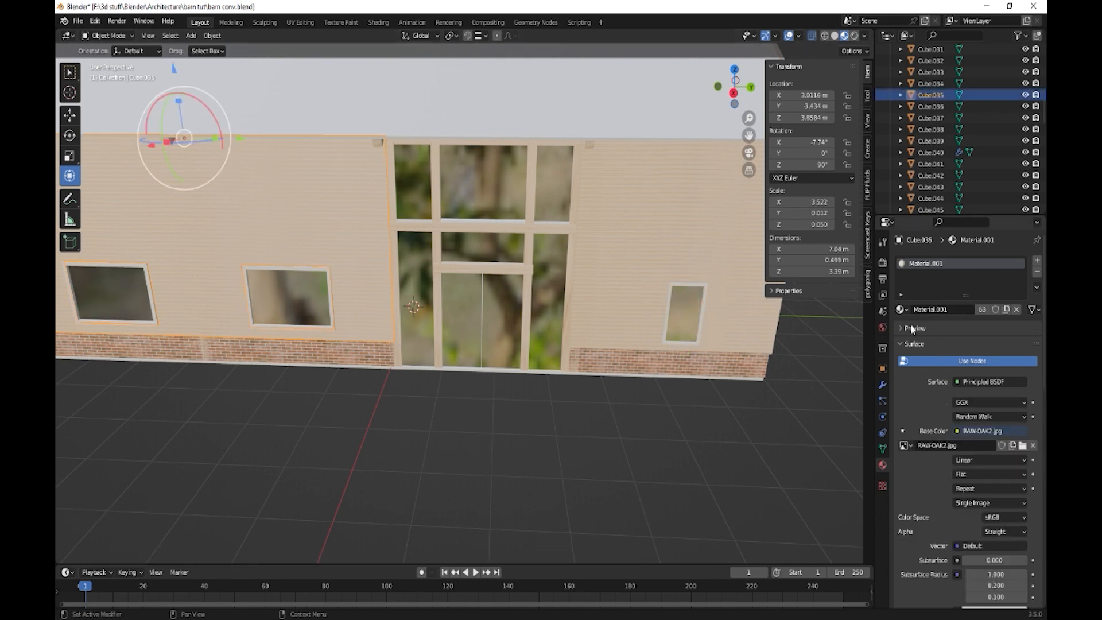
left_click_drag(900, 312, 155, 302)
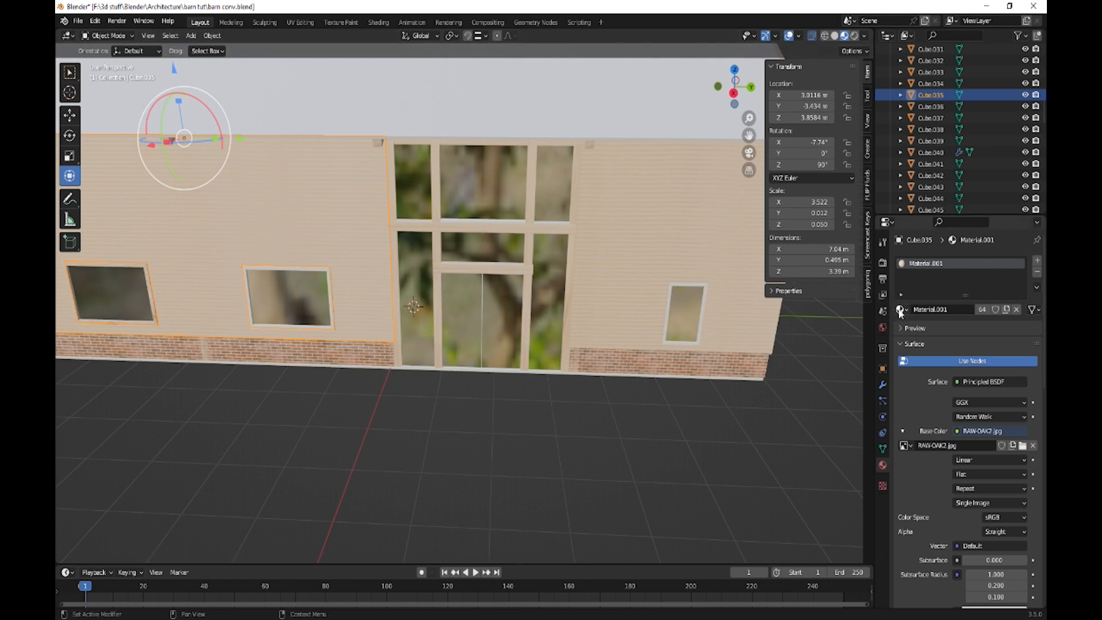
left_click_drag(900, 311, 333, 309)
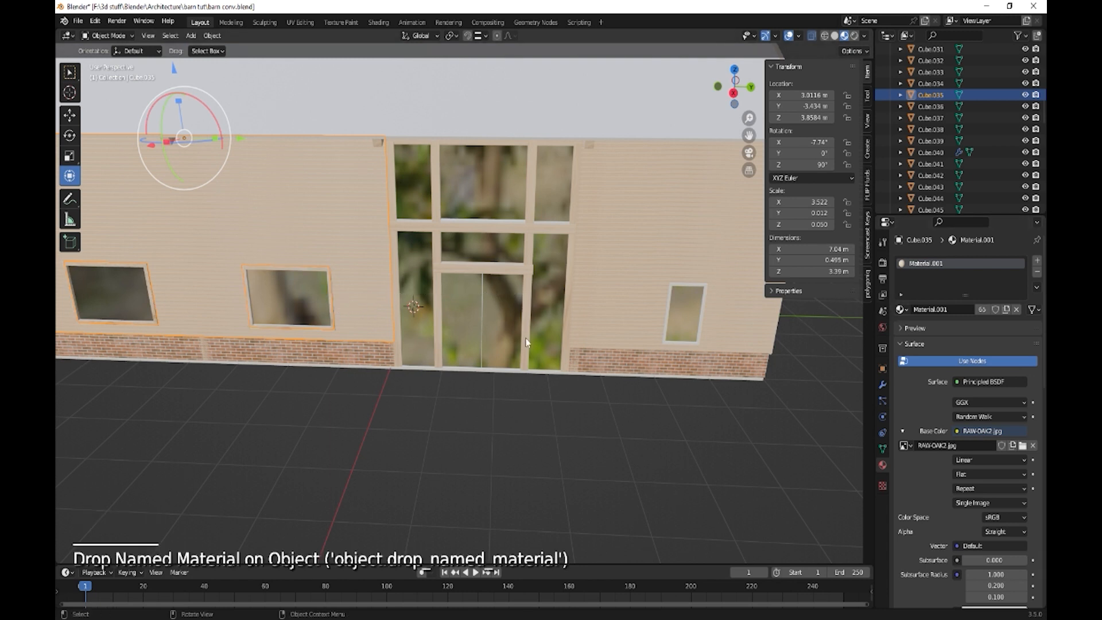
left_click_drag(901, 313, 701, 323)
left_click(701, 322)
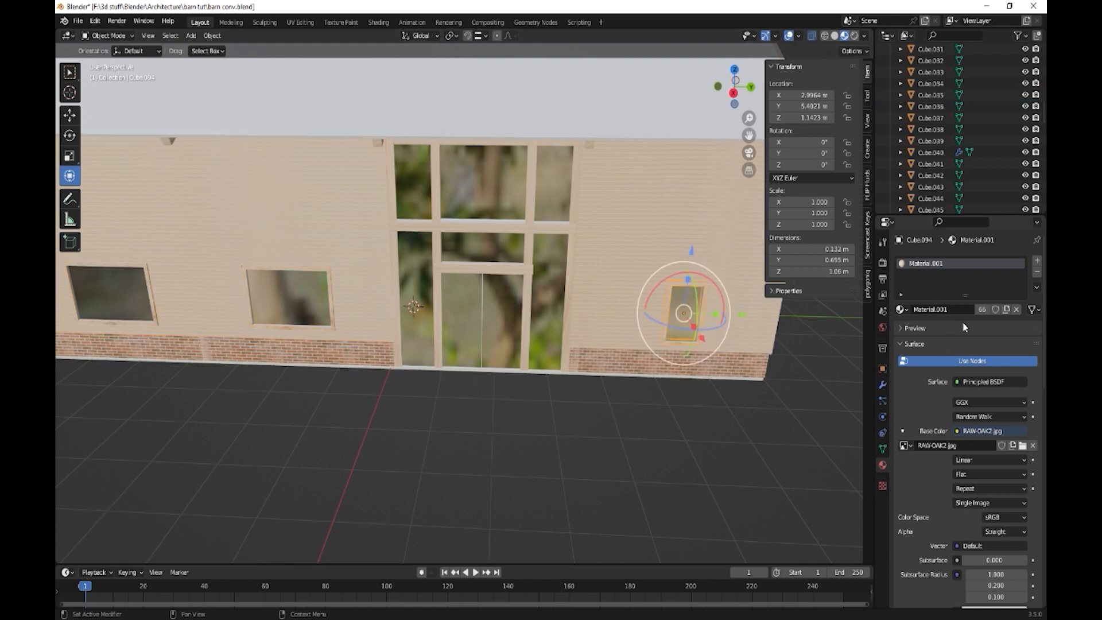
Replace the oak on the narrow window frame with a new near-black material, removing the oak material slot.
left_click(981, 309)
left_click(1038, 262)
left_click(953, 334)
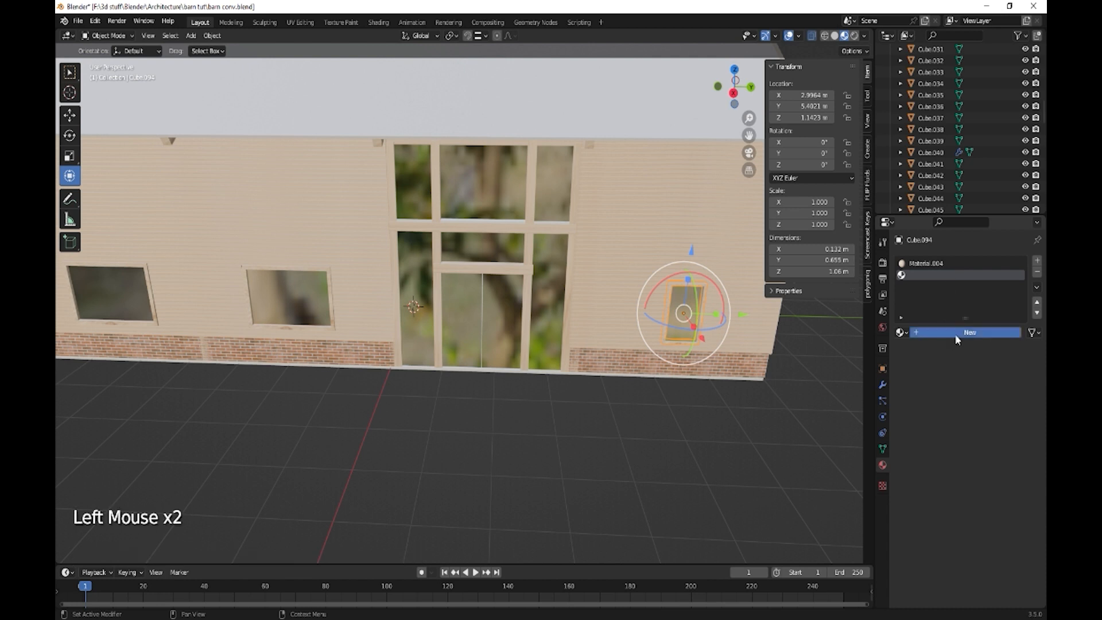
left_click(976, 454)
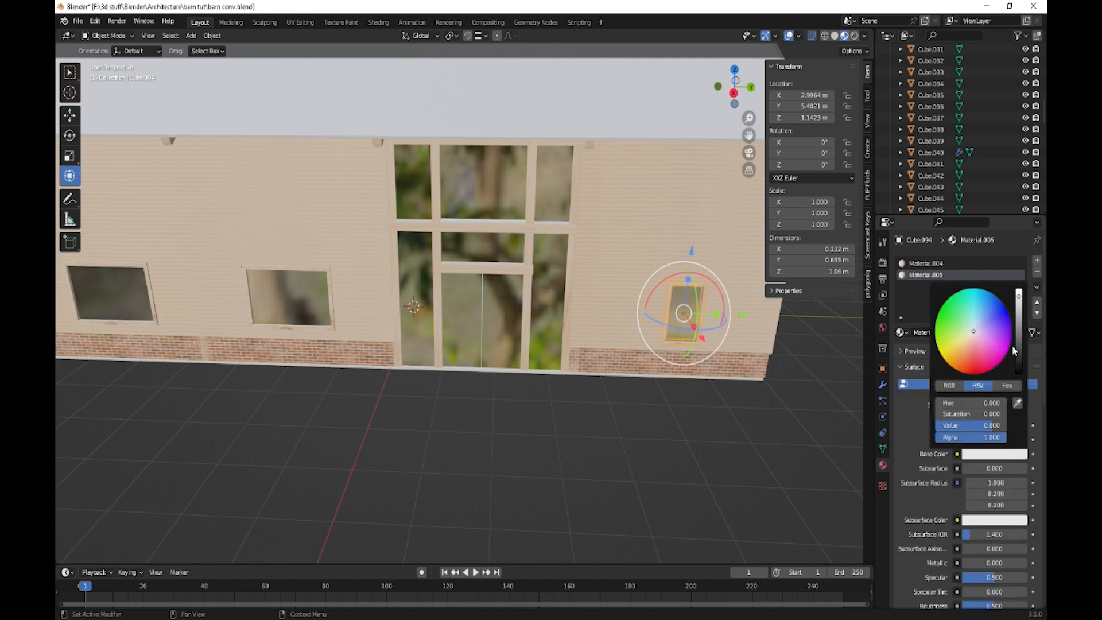
left_click(1019, 348)
left_click(1017, 362)
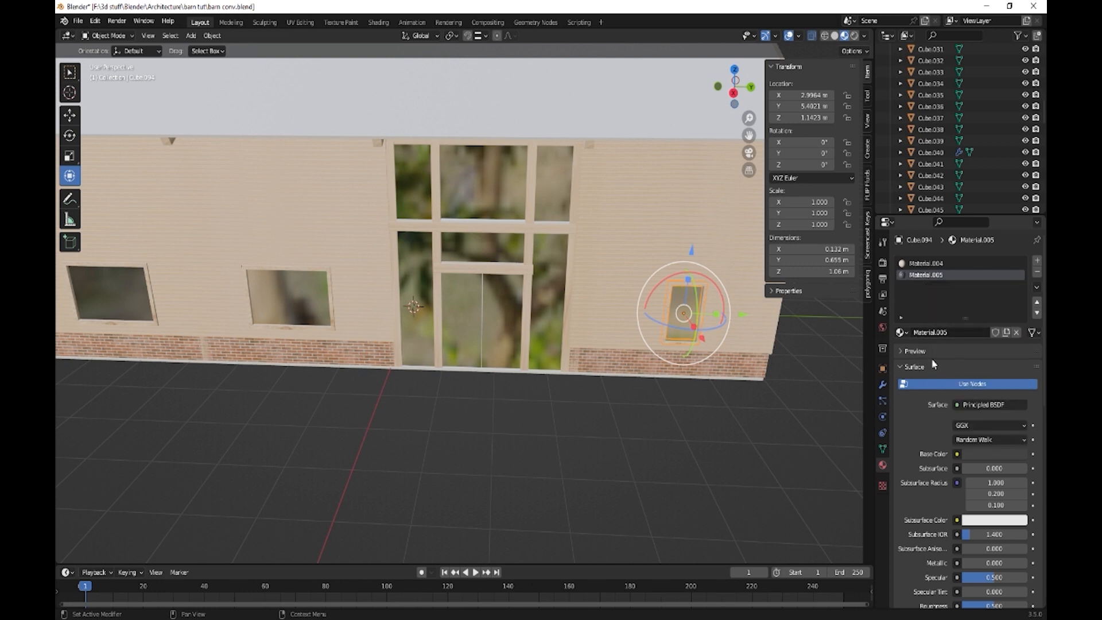
left_click(927, 264)
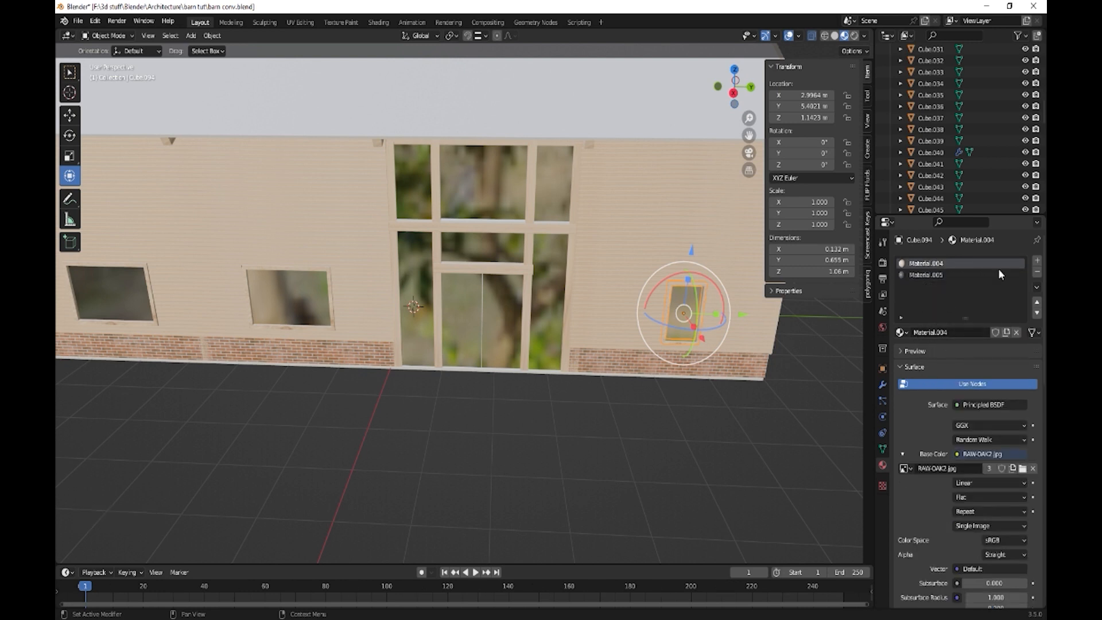
left_click(1036, 272)
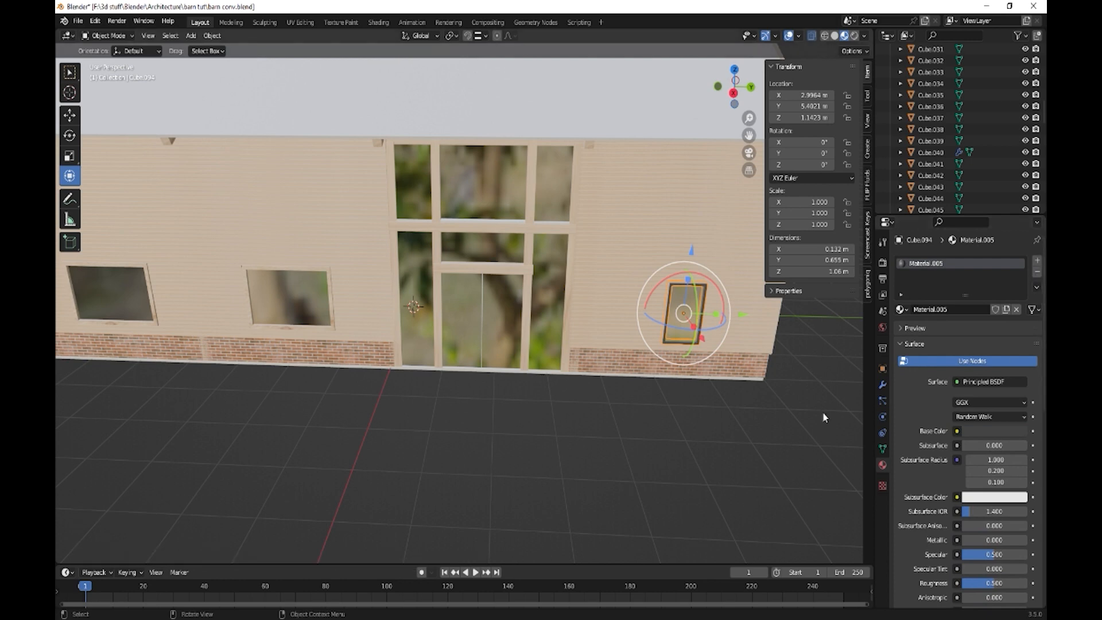
left_click(775, 422)
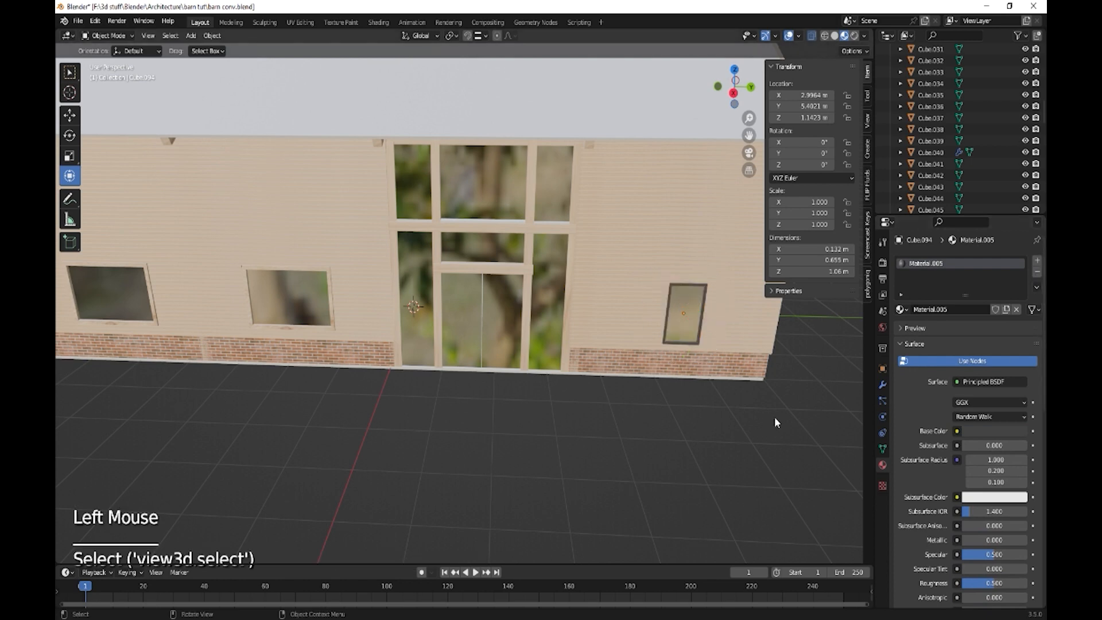
Apply the narrow window frame's near-black material to both wide window frames.
left_click(699, 347)
scroll(343, 352, "down", 1)
scroll(343, 352, "up", 2)
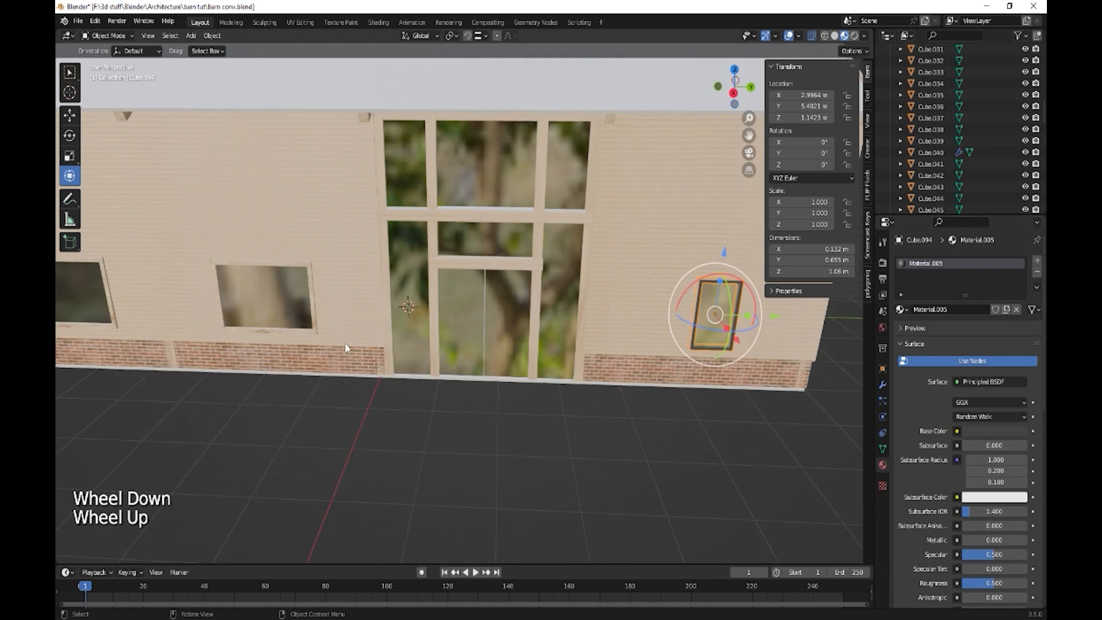
middle_click_drag(345, 355, 895, 357, "shift")
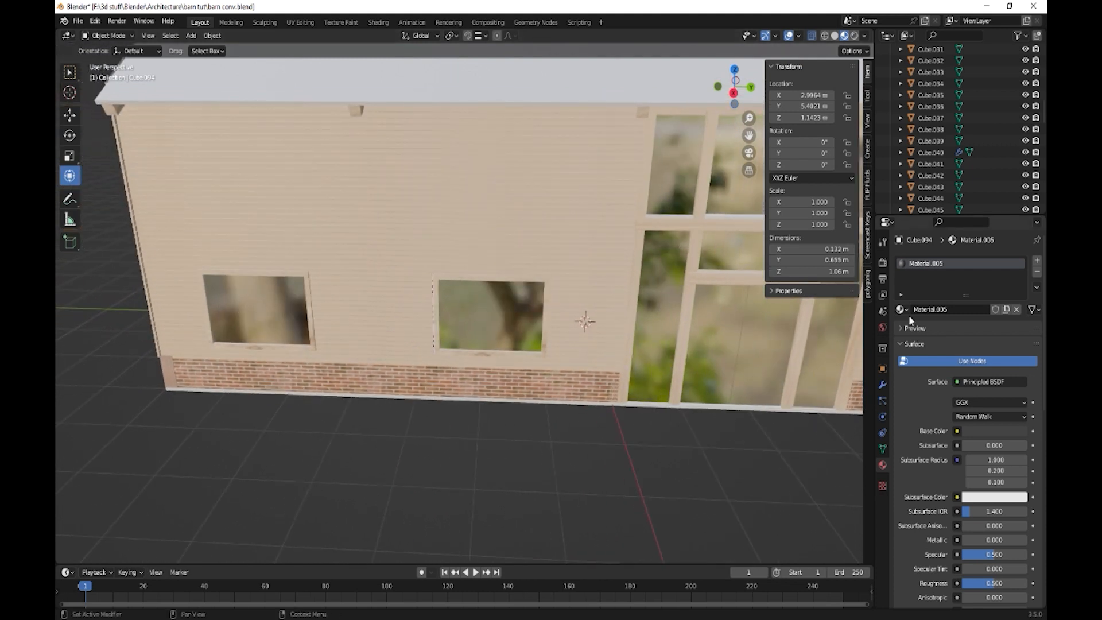
left_click_drag(904, 311, 542, 348)
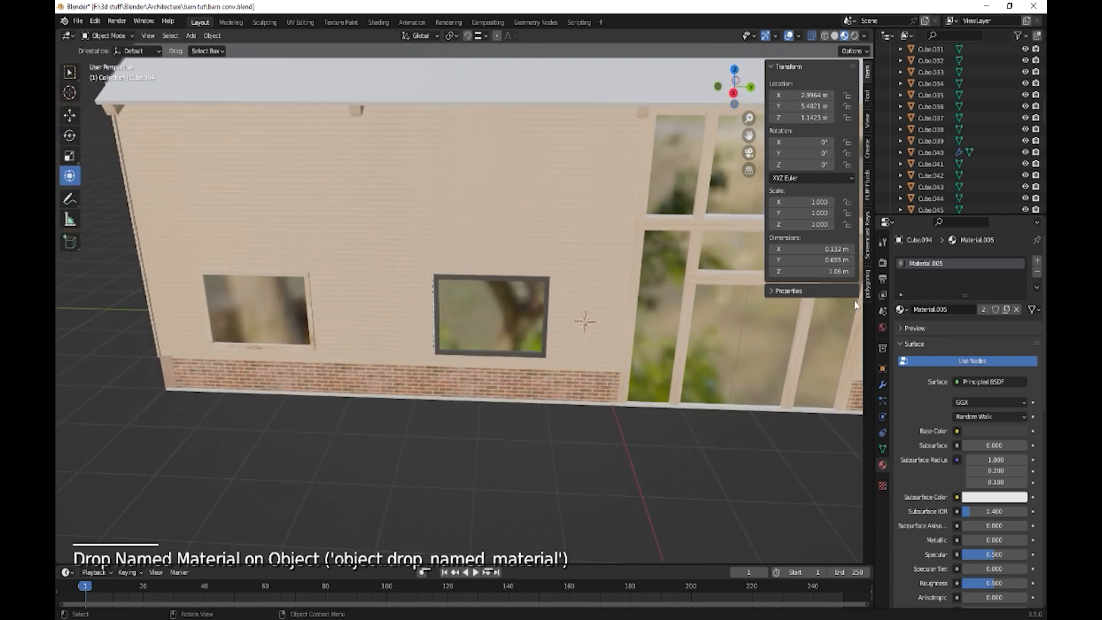
left_click_drag(902, 310, 312, 343)
scroll(536, 411, "down", 1)
scroll(538, 412, "up", 1)
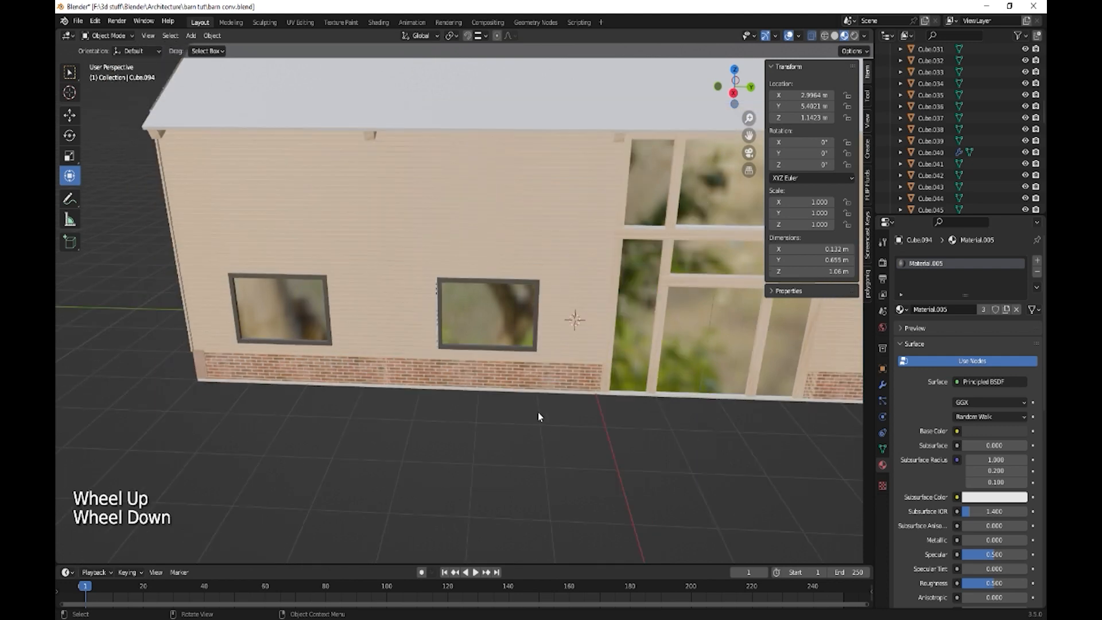
Preview the scene in rendered shading and set the world colour to an Environment Texture using symmetrical_garden_2k.hdr.
middle_click_drag(571, 403, 411, 450, "shift")
scroll(508, 453, "down", 2)
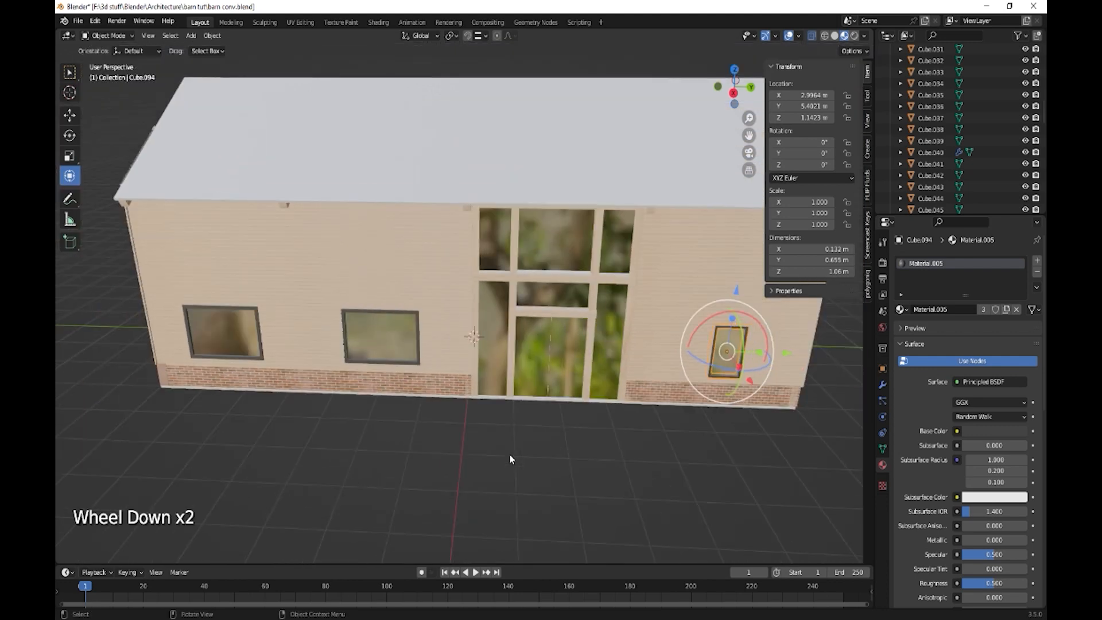
left_click(312, 155)
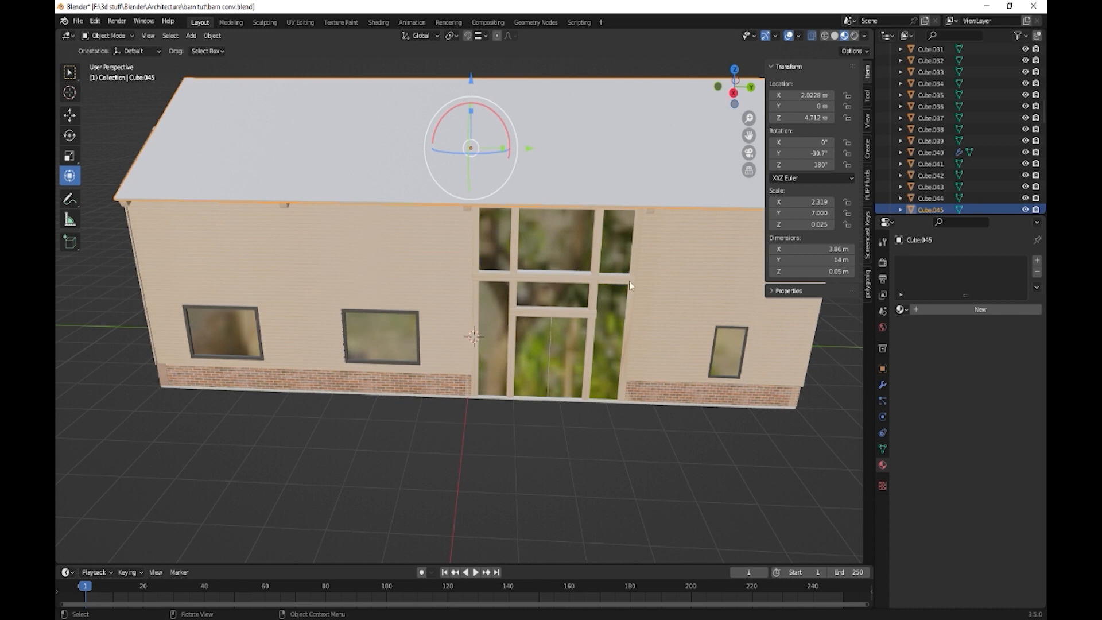
middle_click_drag(591, 370, 575, 351)
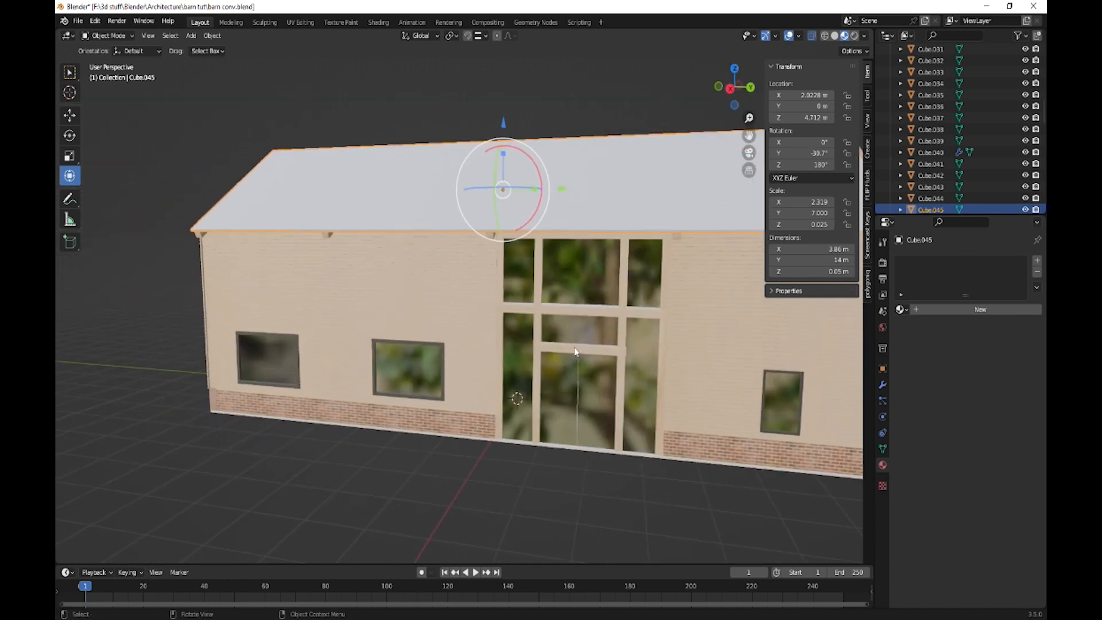
left_click(849, 37)
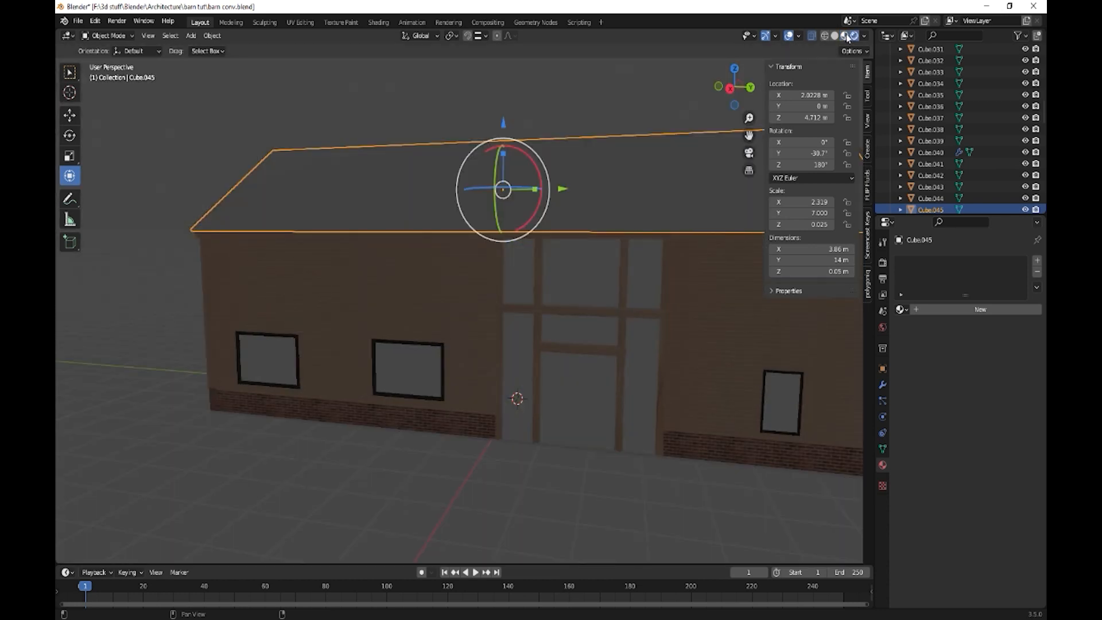
left_click(882, 327)
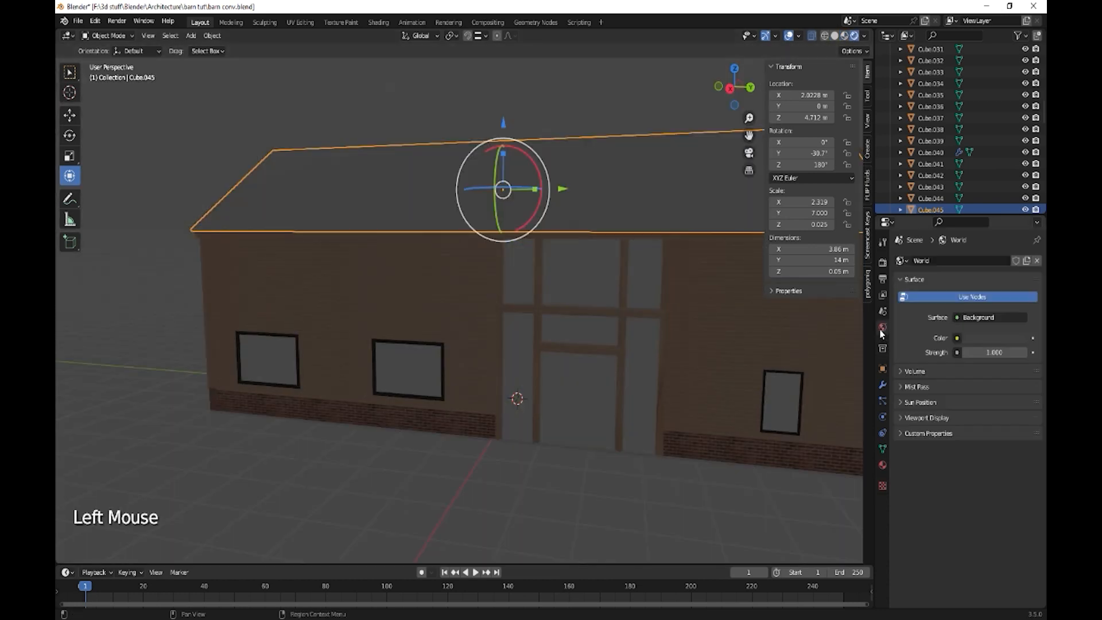
left_click(955, 316)
key("Escape")
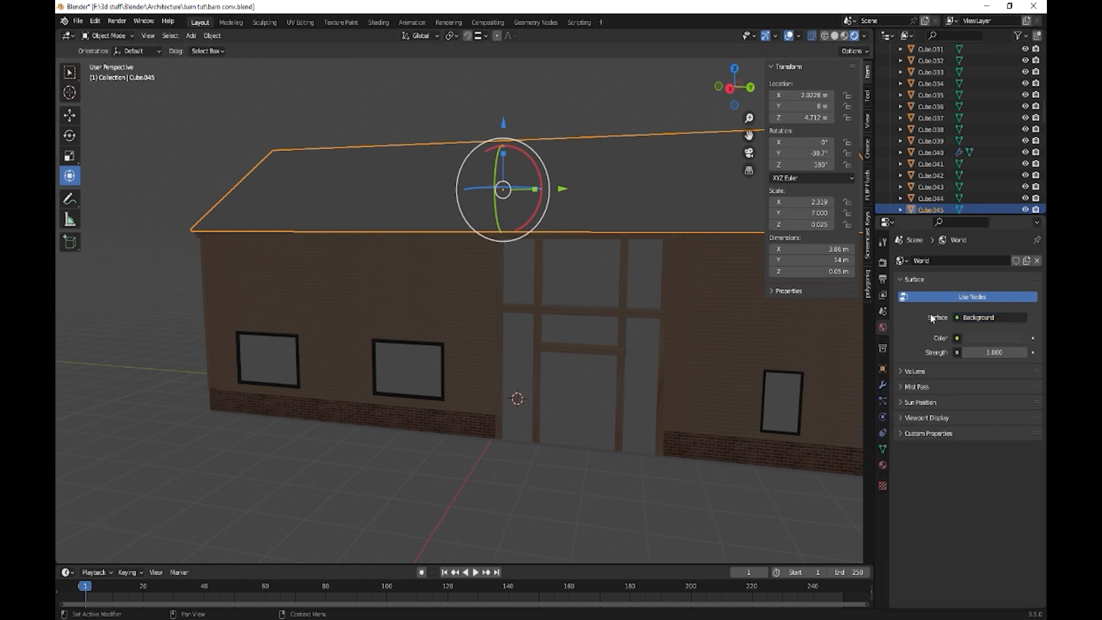
left_click(955, 339)
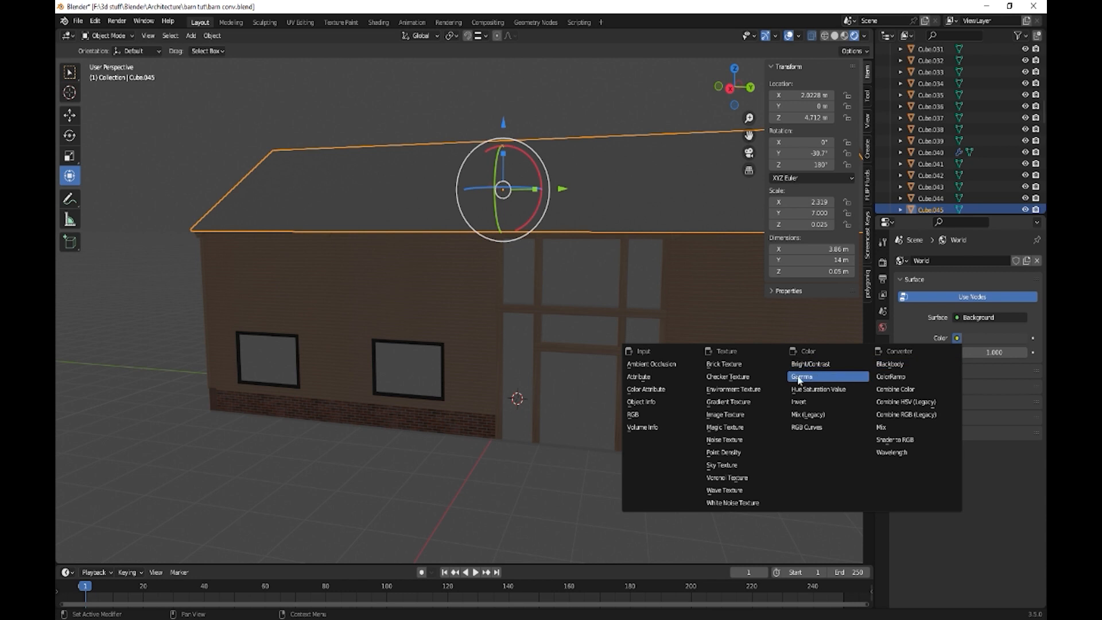
left_click(740, 389)
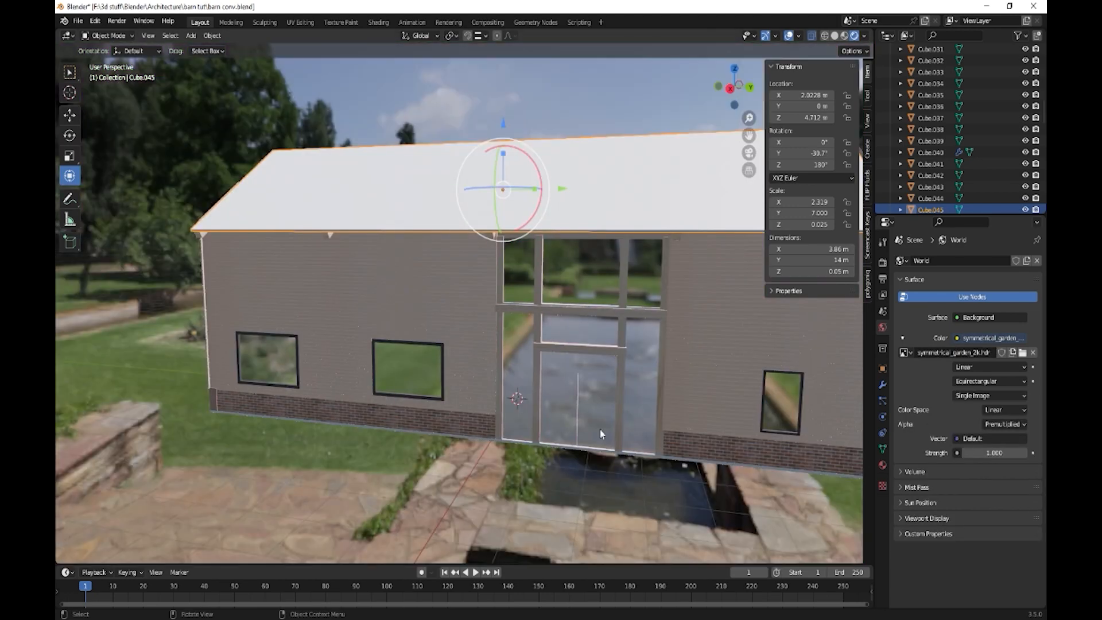
Switch the scene's render engine to Cycles.
middle_click_drag(560, 414, 718, 191)
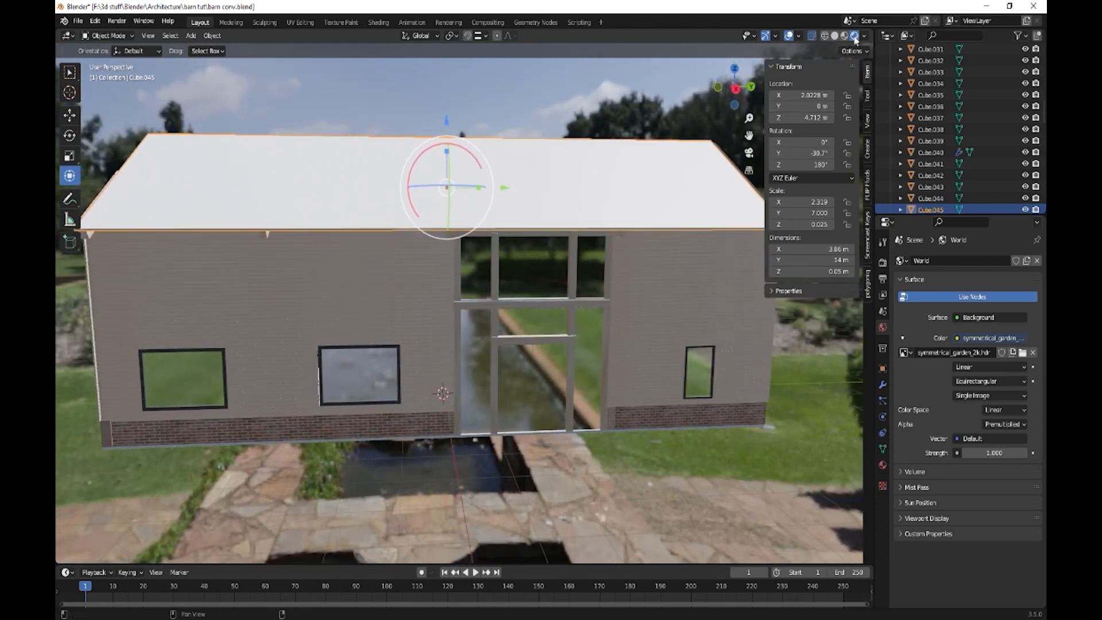
left_click(883, 262)
left_click(979, 262)
left_click(978, 302)
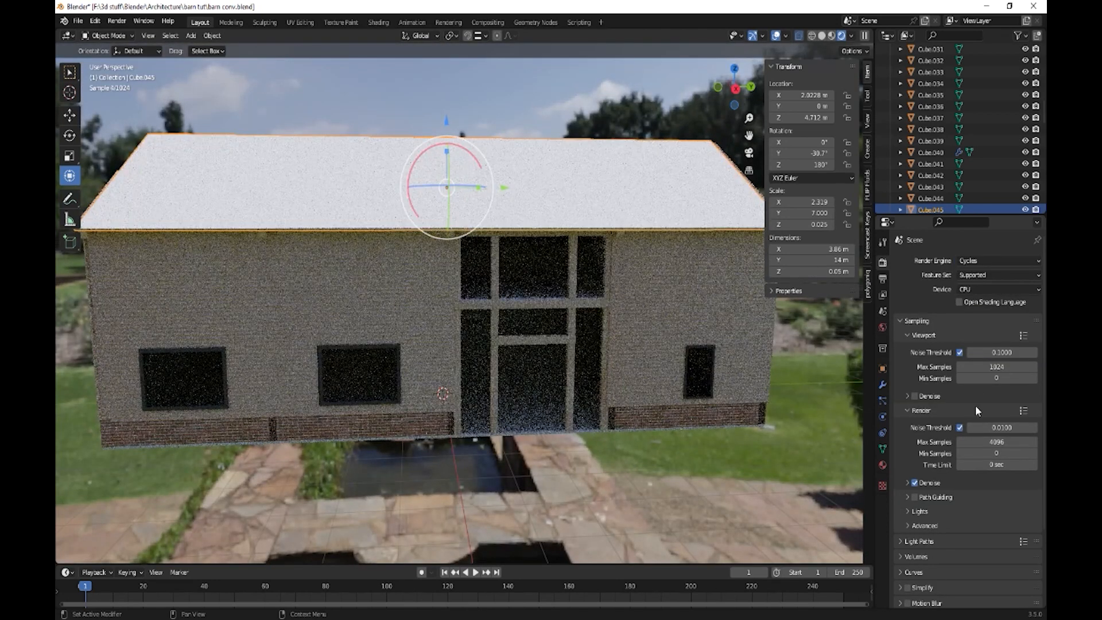
Enable viewport denoising and set the viewport max samples to 10.
left_click(917, 395)
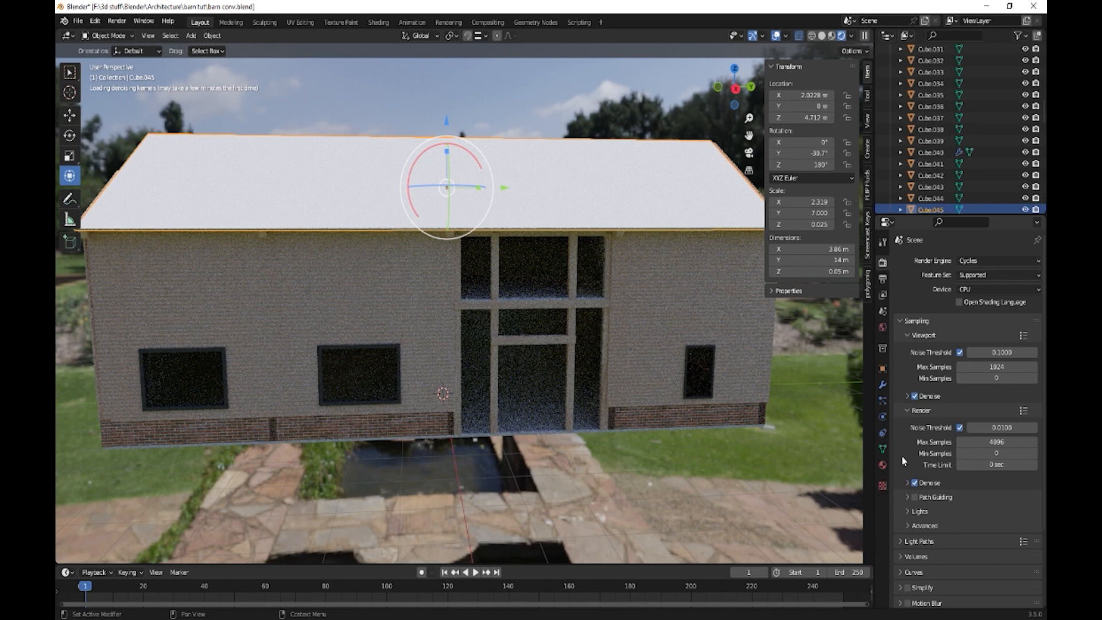
left_click(1003, 367)
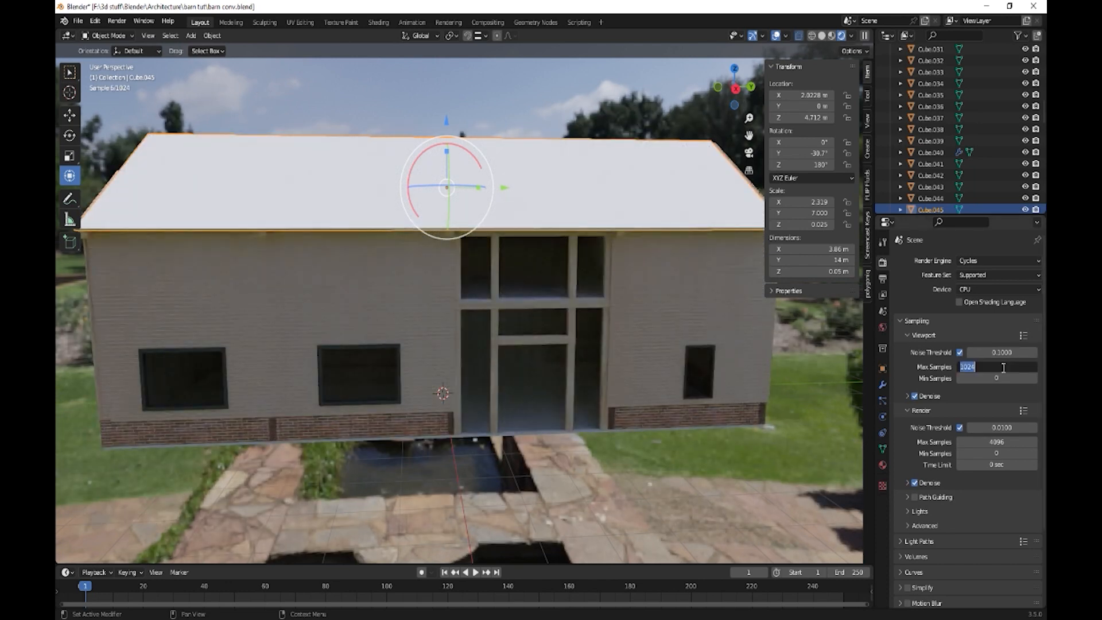
type("1")
key("Return")
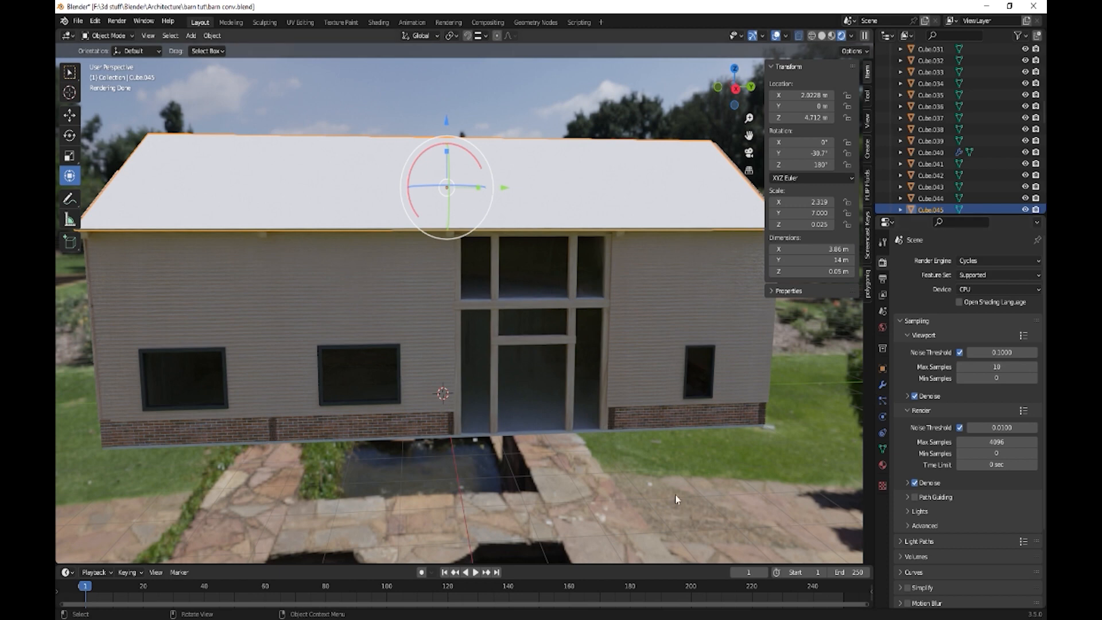
Move the three posts along the long window wall about 0.02 m inward along the X axis.
middle_click_drag(675, 495, 692, 446)
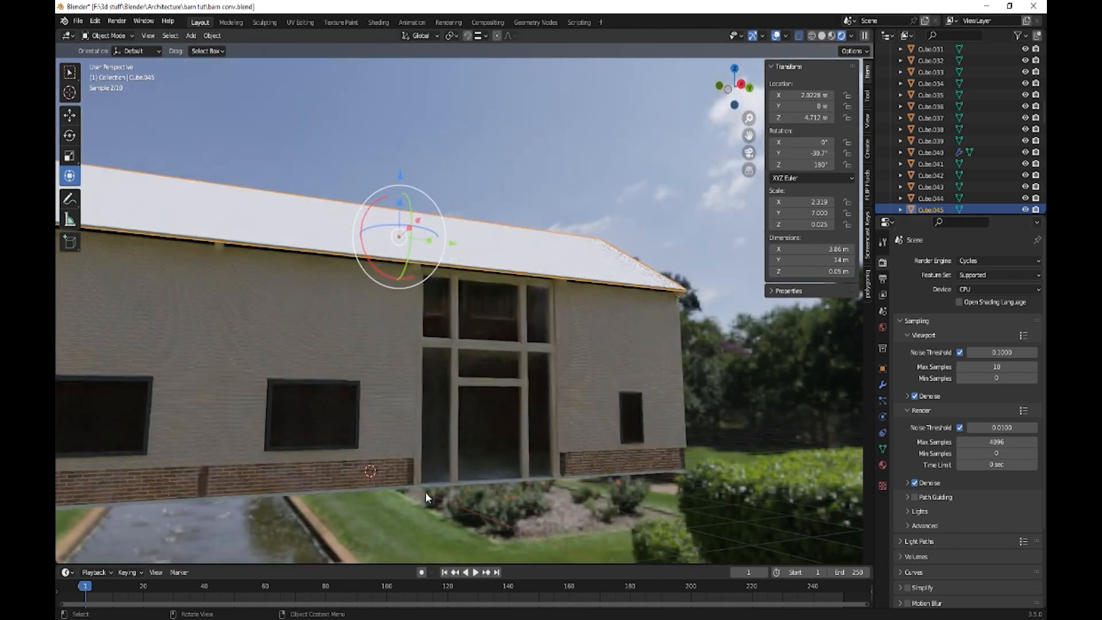
middle_click_drag(209, 480, 364, 476)
left_click(648, 386)
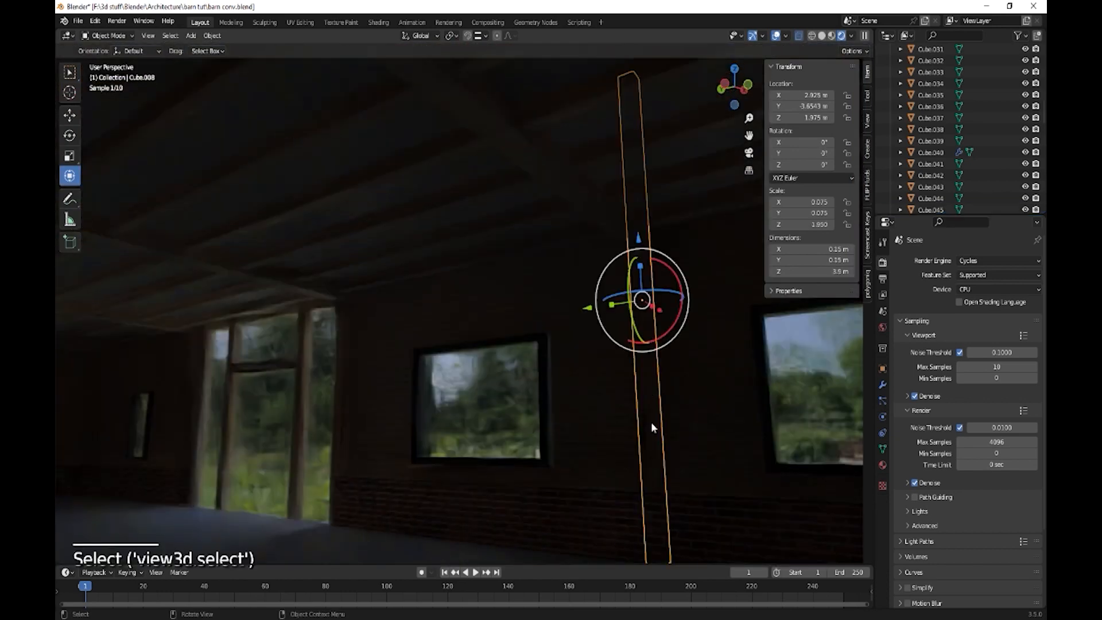
left_click(339, 435, "shift")
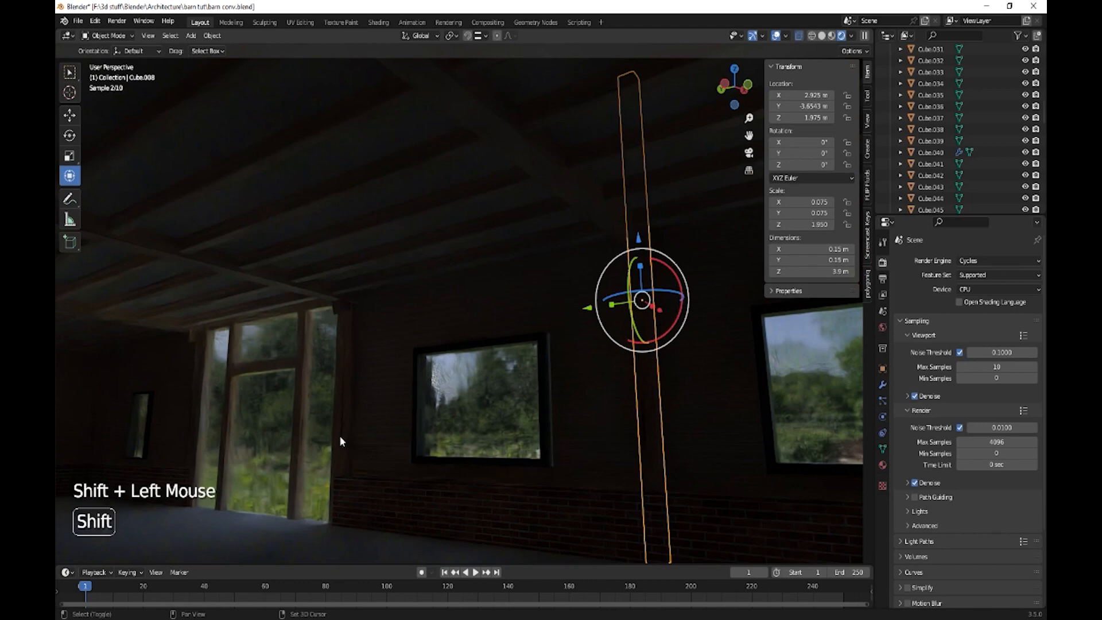
left_click(212, 425, "shift")
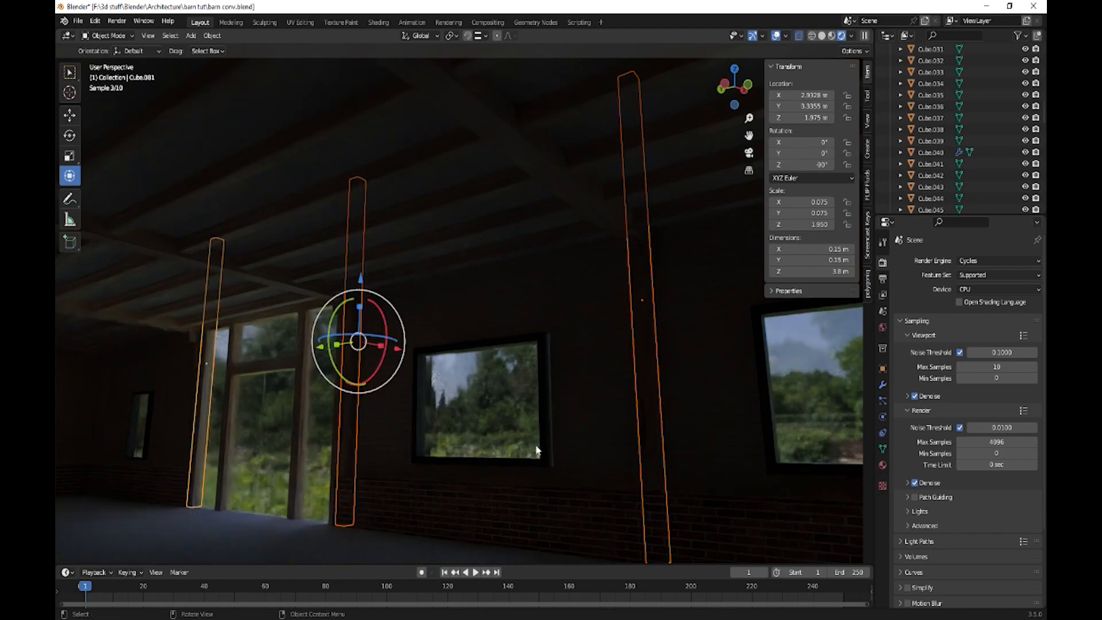
middle_click_drag(212, 425, 450, 471)
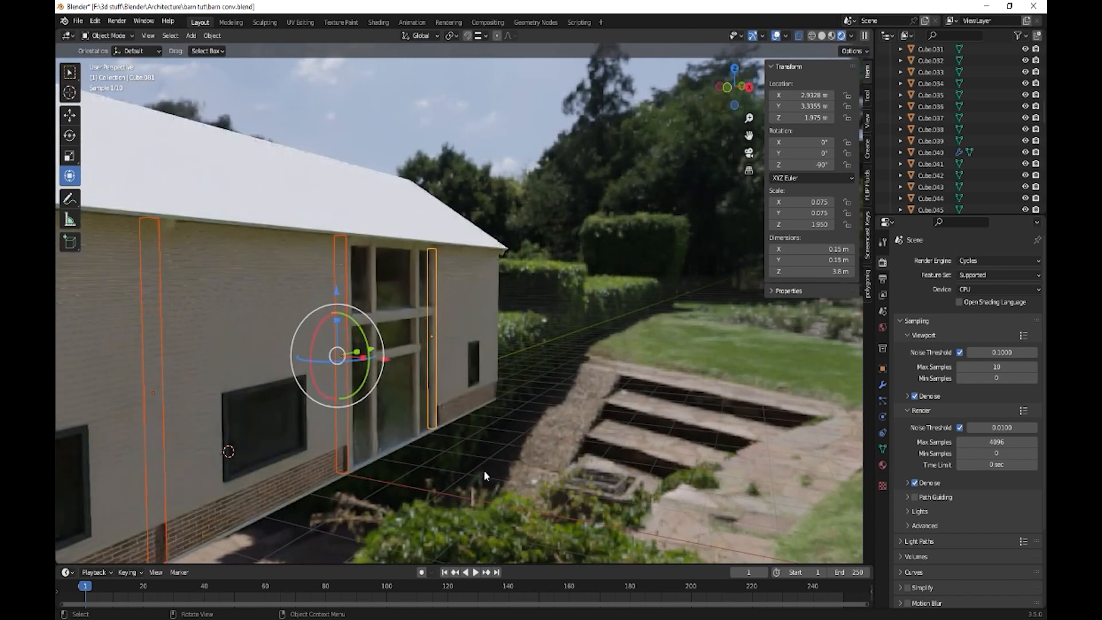
key("g")
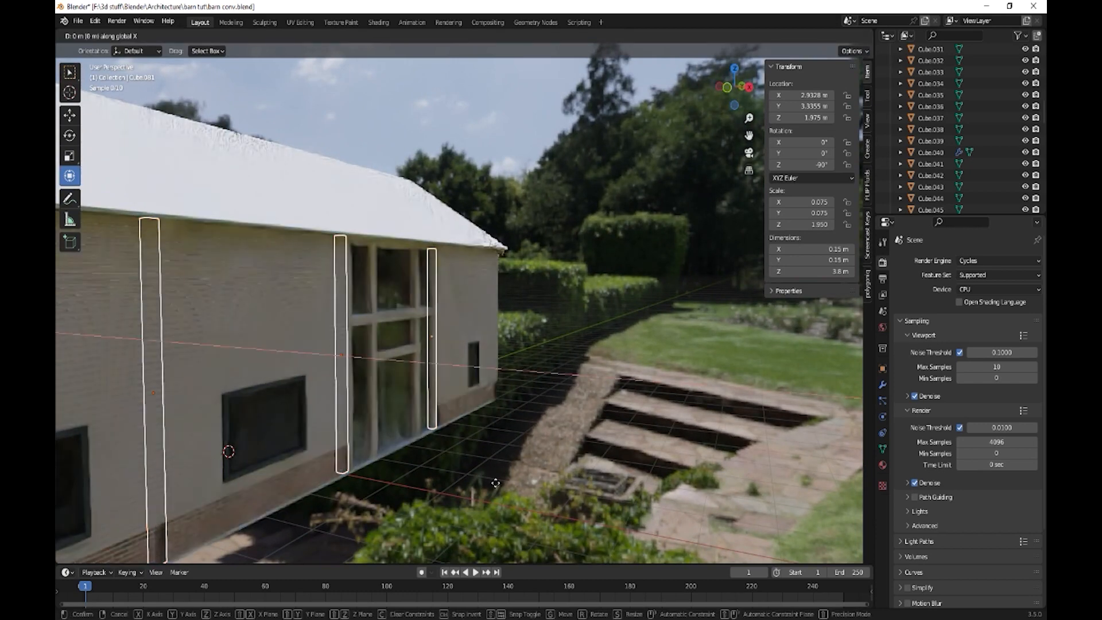
key("x")
left_click(494, 482)
Add a ground plane under the barn and scale it uniformly by about 15.13.
middle_click_drag(494, 482, 420, 461)
scroll(422, 480, "down", 2)
key("shift+a")
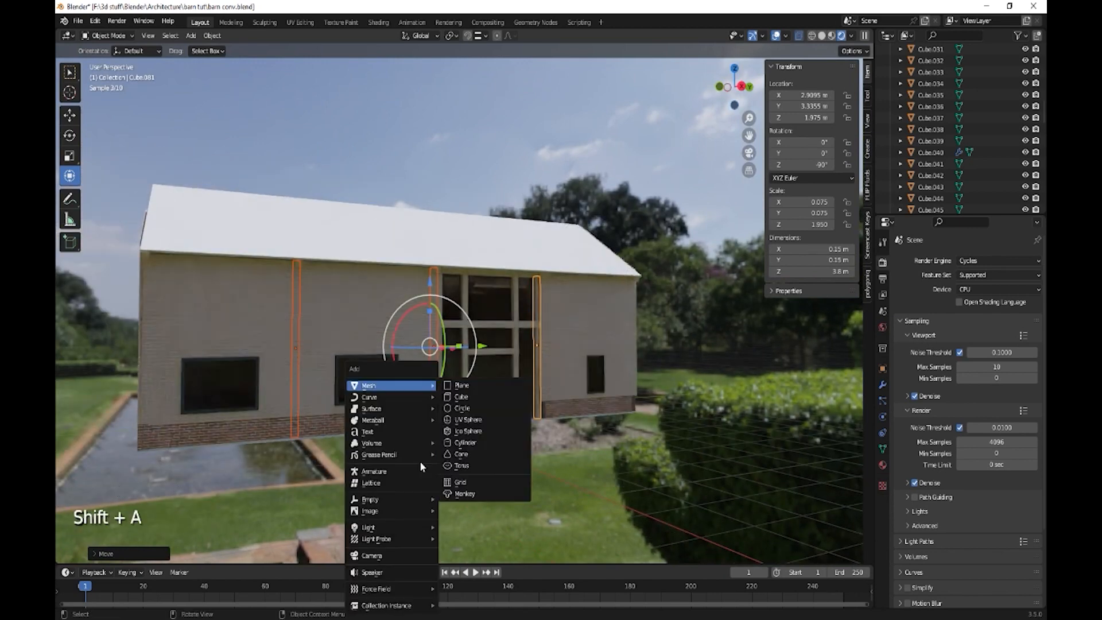
left_click(467, 390)
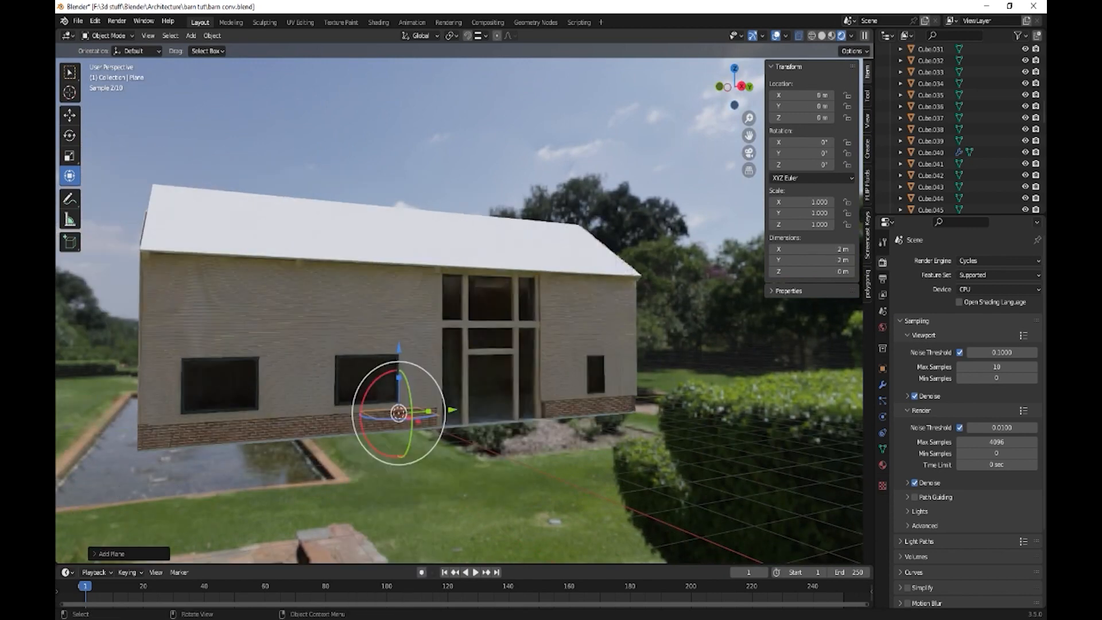
key("s")
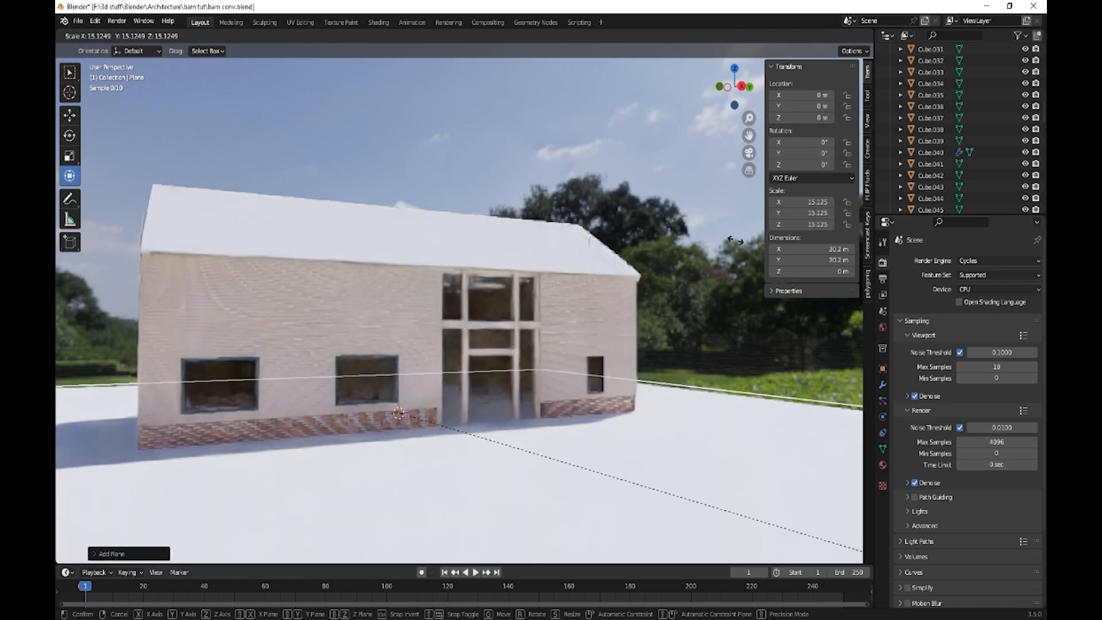
left_click(741, 222)
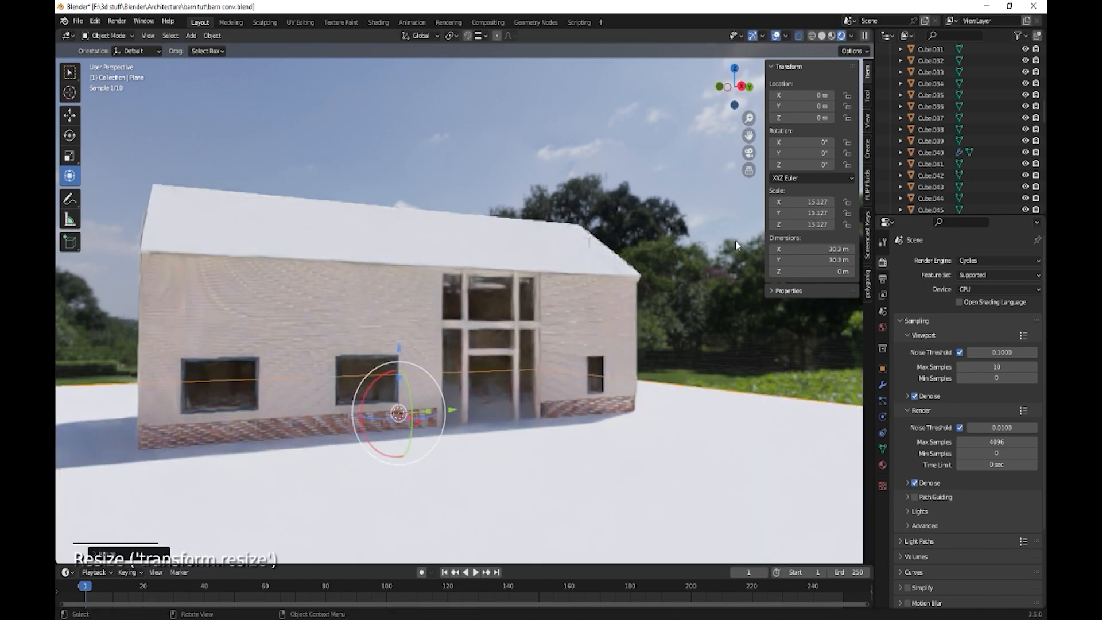
left_click(536, 141)
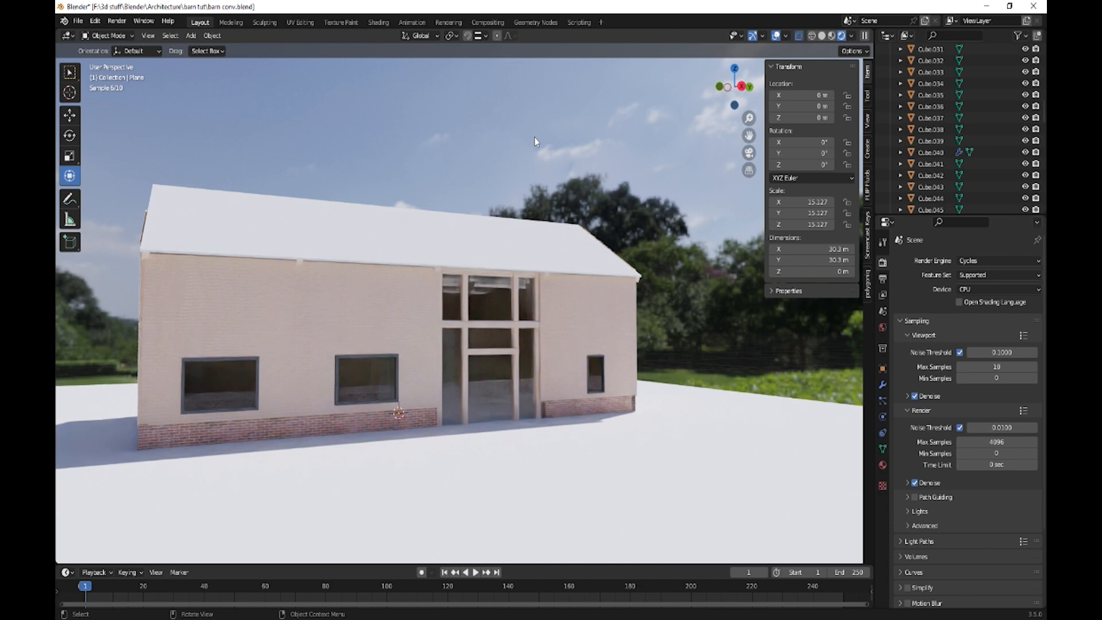
mouse_move(607, 423)
middle_mouse_down()
mouse_move(535, 446)
mouse_move(596, 423)
middle_mouse_up()
scroll(612, 416, "up", 2)
scroll(467, 435, "down", 1)
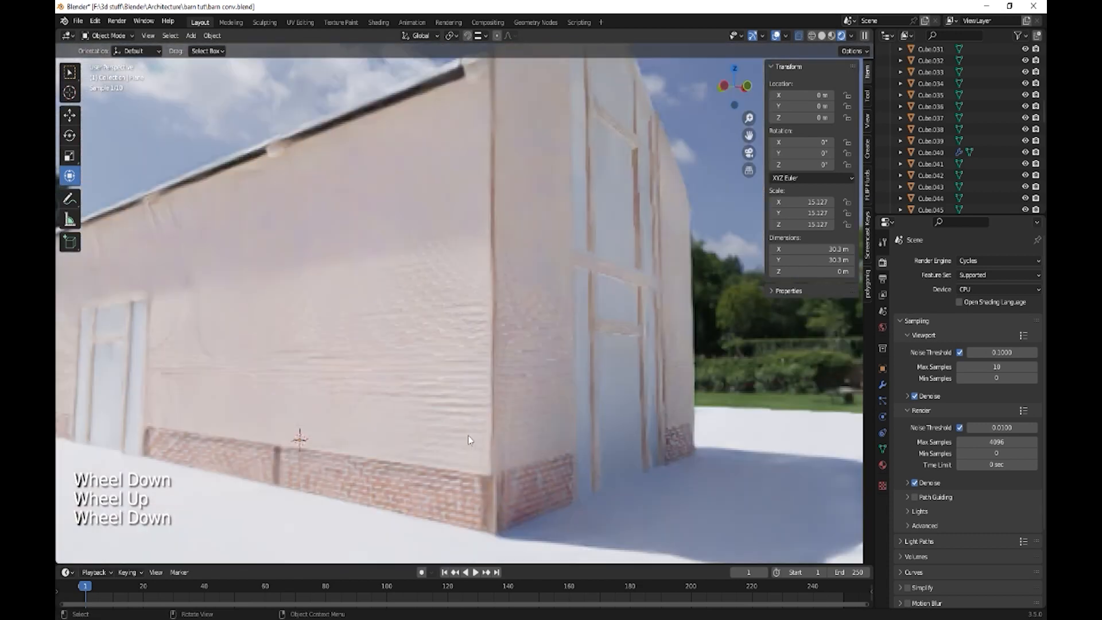
Move the corner post and the post beside the tall glazed opening about 0.014 m inward along the X axis.
scroll(467, 435, "up", 2)
scroll(468, 439, "up", 2)
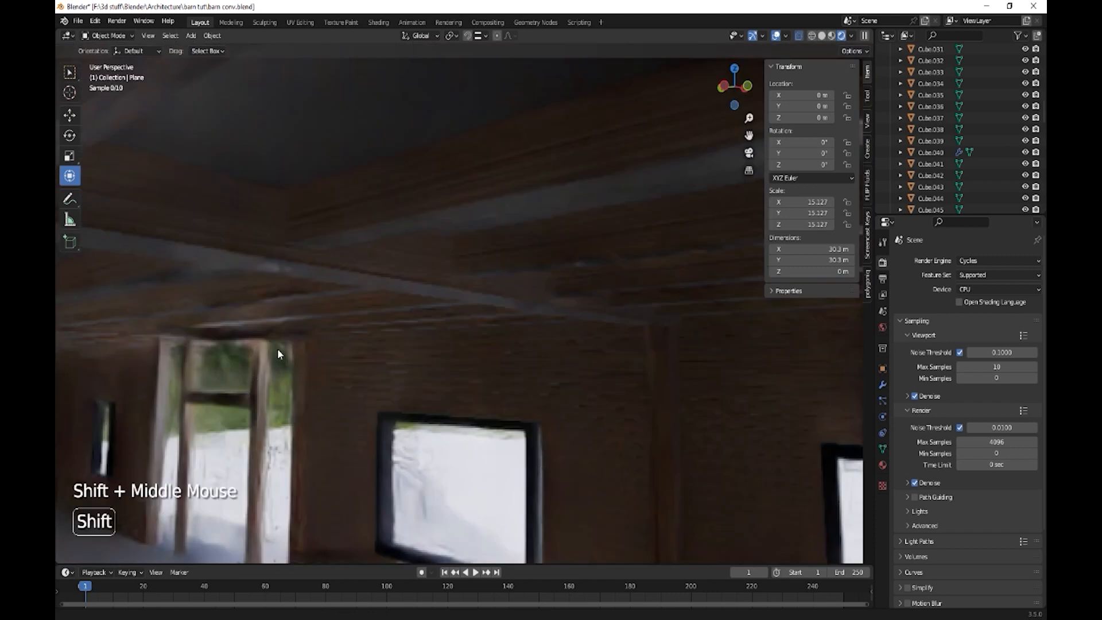
middle_click_drag(277, 349, 249, 398, "shift")
left_click(223, 359)
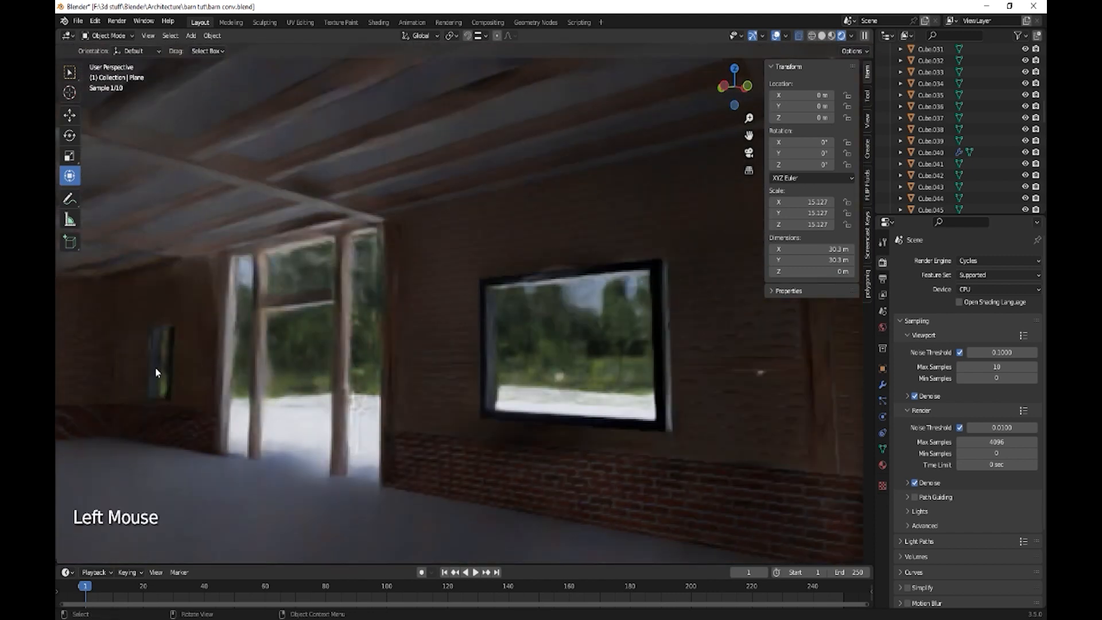
left_click(117, 372, "shift")
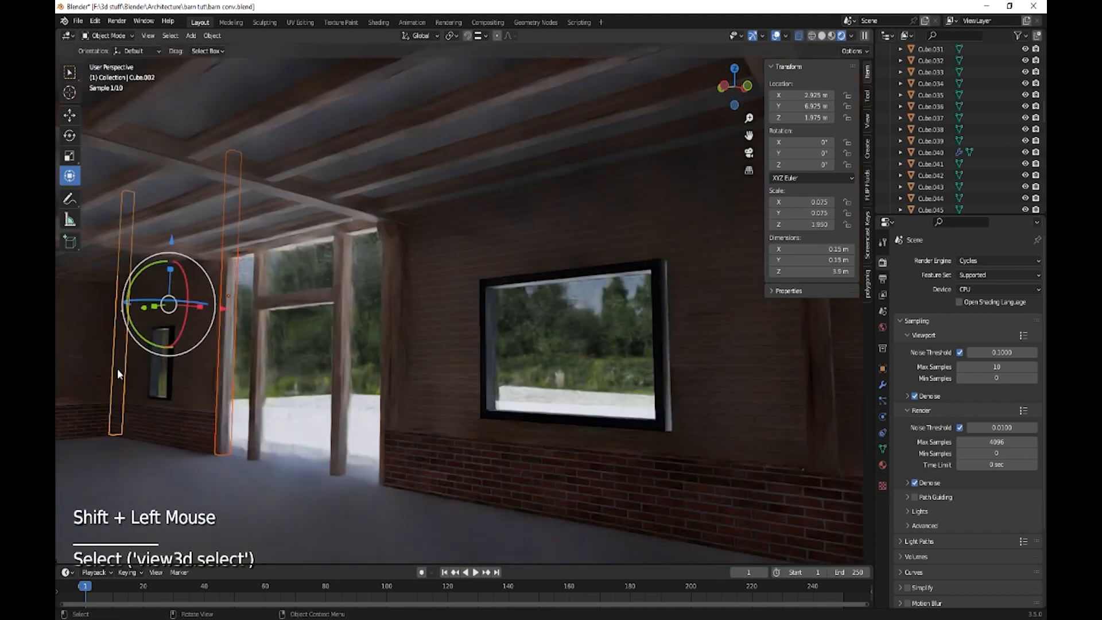
middle_click_drag(117, 372, 176, 425)
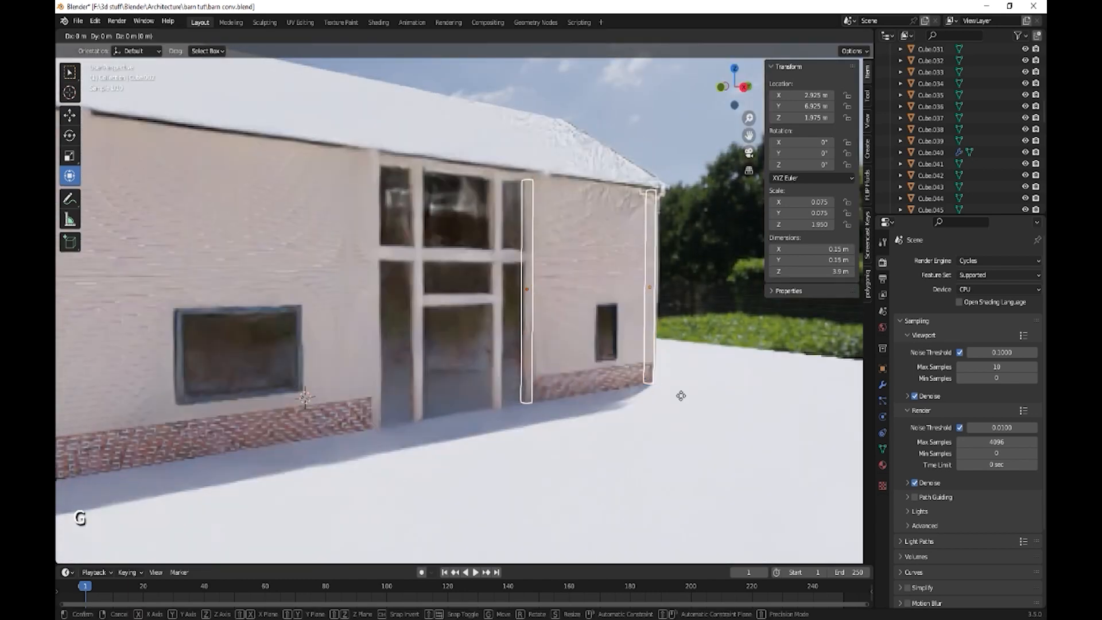
key("g")
key("x")
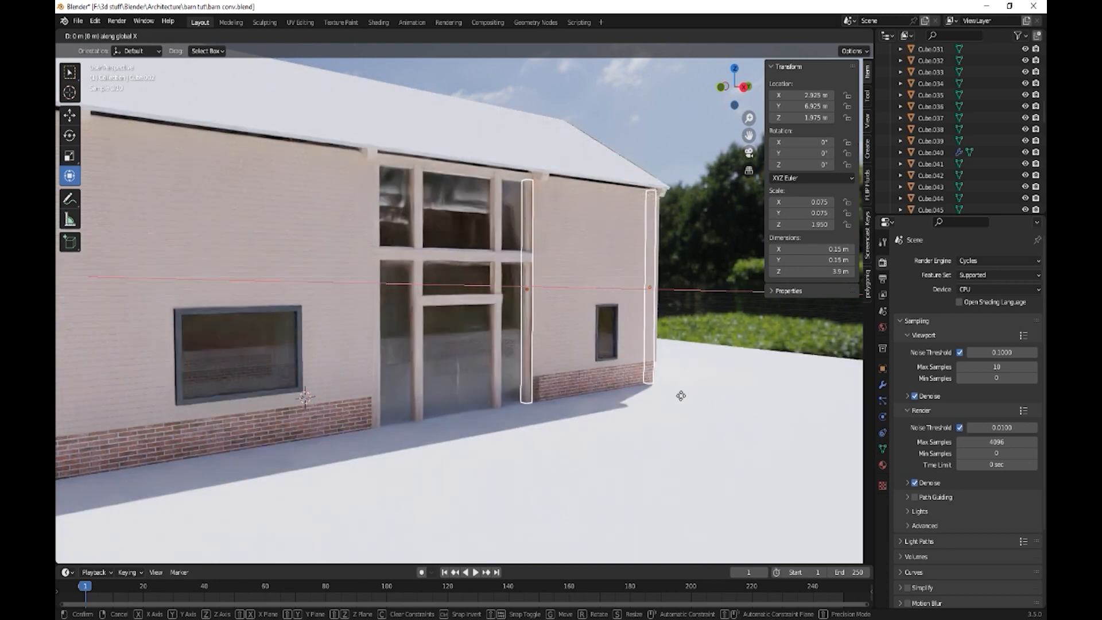
left_click(682, 400)
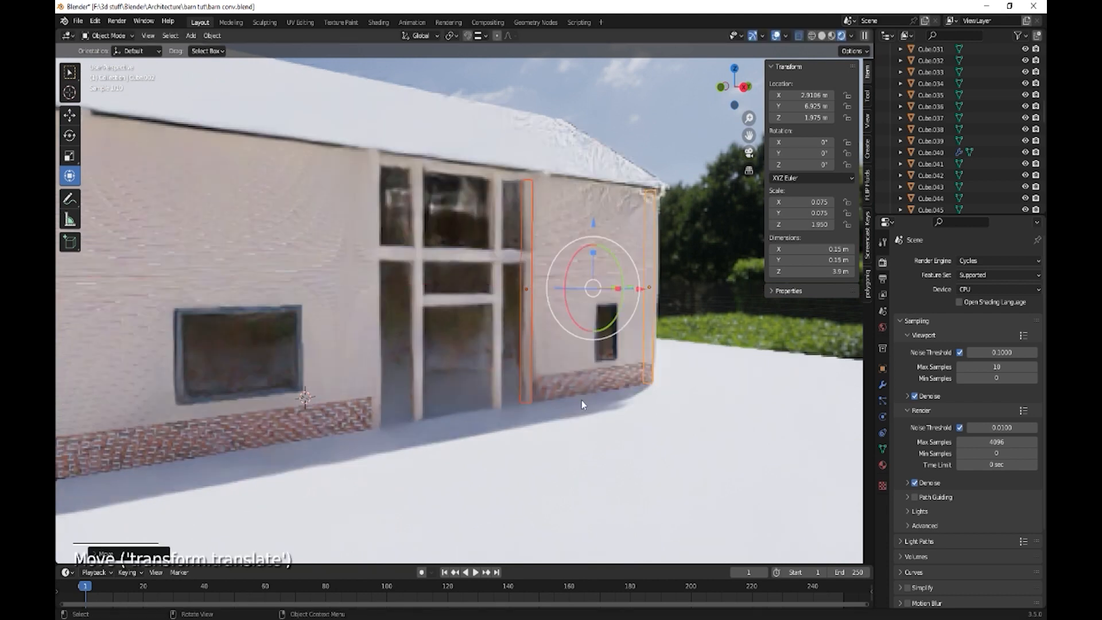
Move the adjoining wall post beside the tall glazed opening about 0.0025 m inward along the X axis.
middle_click_drag(538, 389, 671, 405)
scroll(670, 407, "up", 2)
middle_click_drag(226, 446, 290, 464)
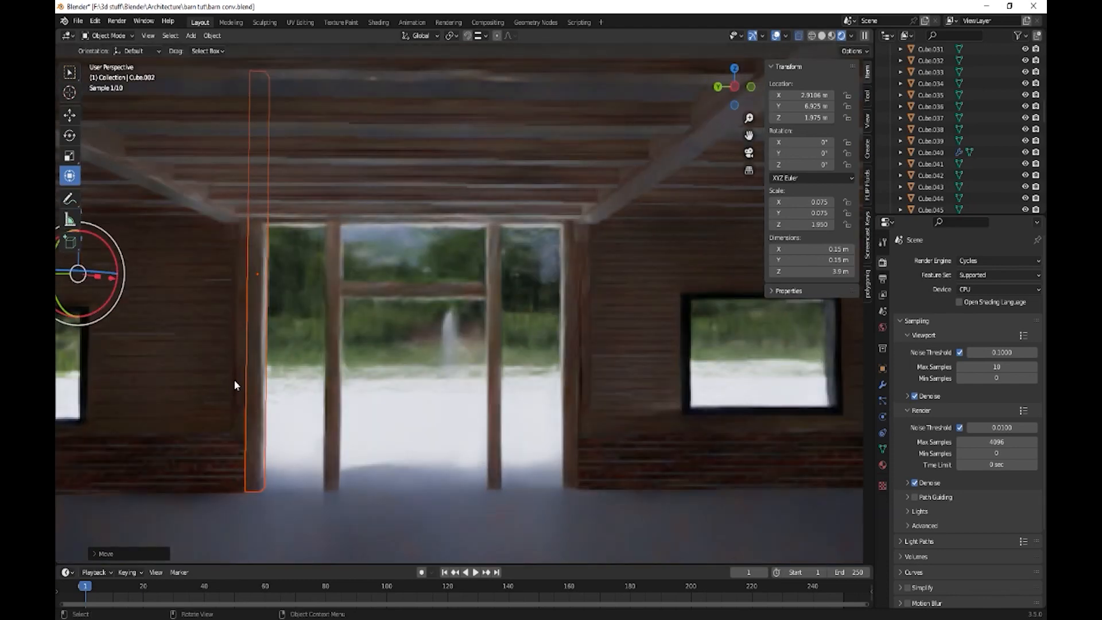
left_click(239, 352)
middle_click_drag(401, 401, 369, 455)
key("g")
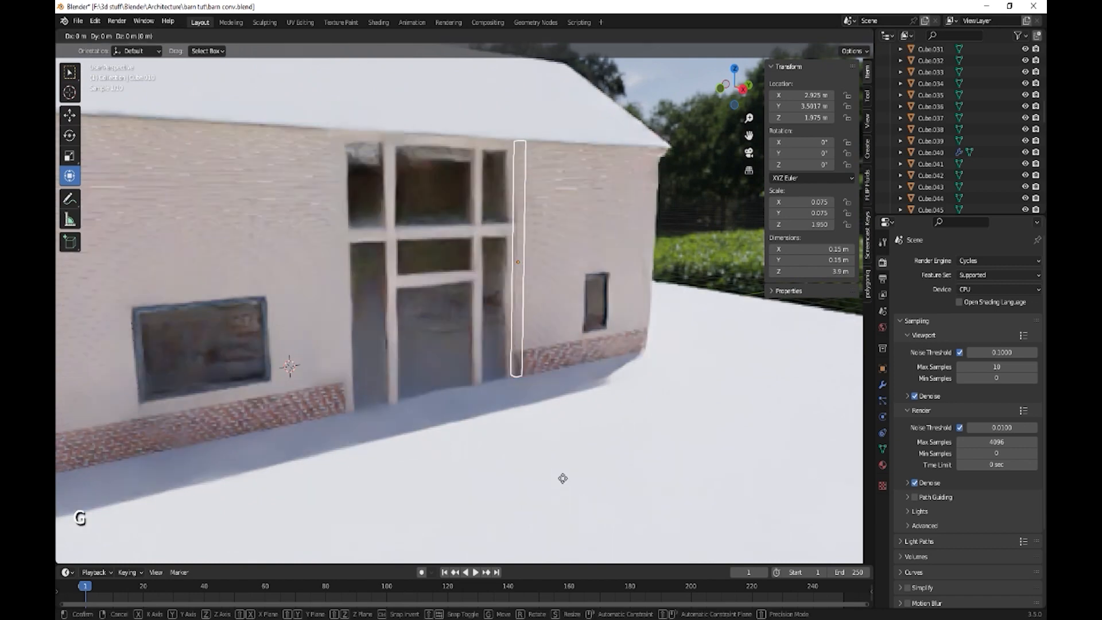
key("x")
left_click(561, 478)
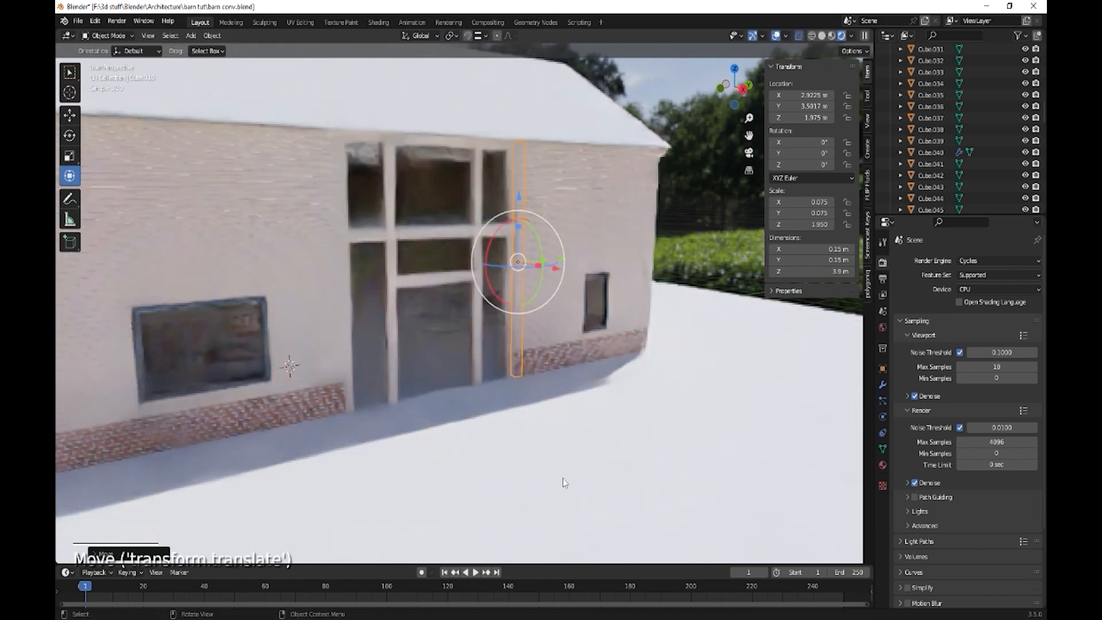
Show the World properties, split the 3D viewport vertically and turn the new area into a Shader Editor.
middle_click_drag(605, 434, 486, 390)
scroll(655, 452, "down", 2)
scroll(656, 452, "down", 2)
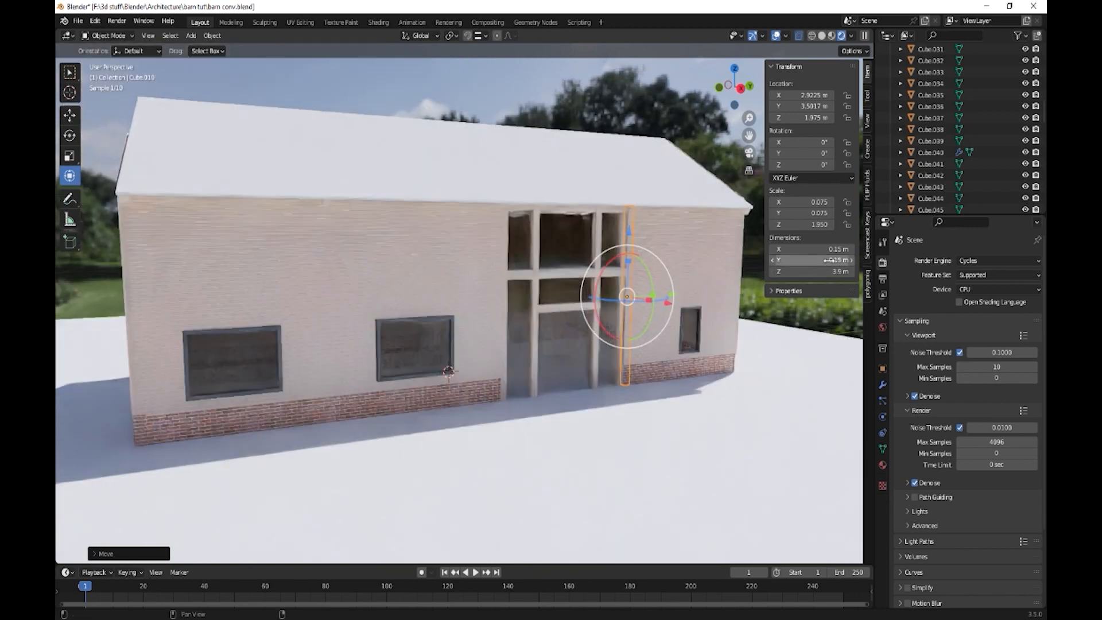
left_click(881, 328)
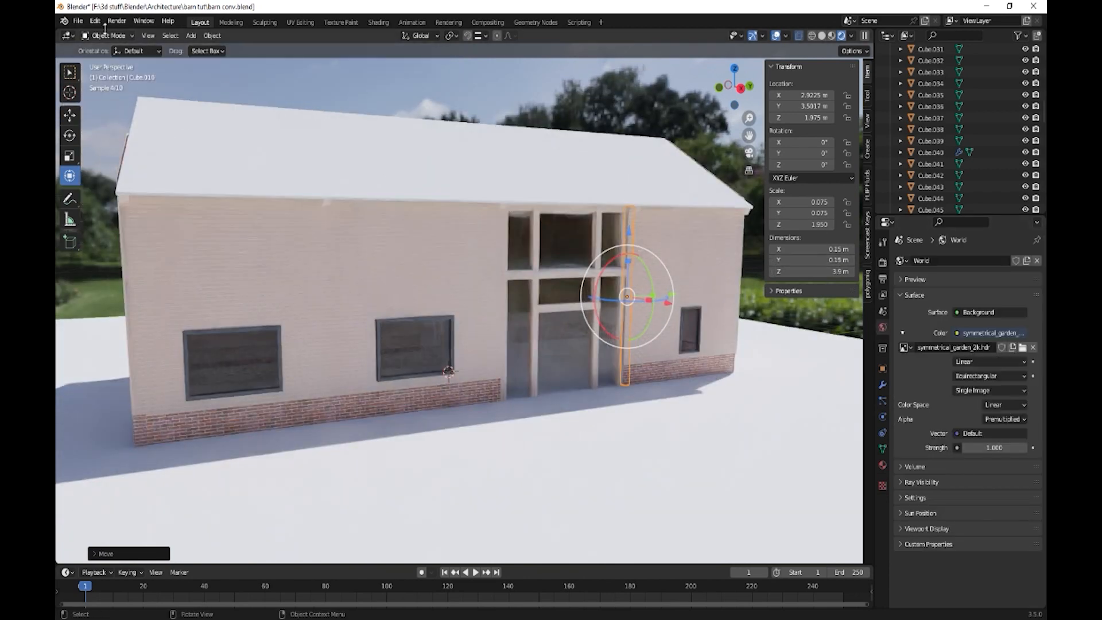
left_click_drag(67, 36, 339, 74)
left_click(70, 36)
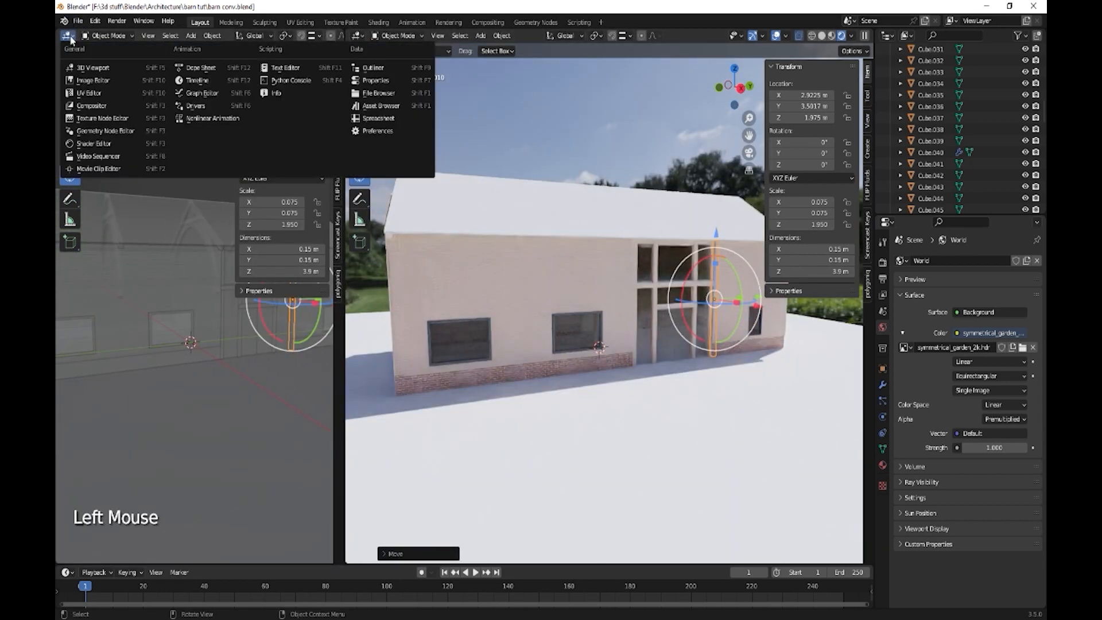
left_click(86, 80)
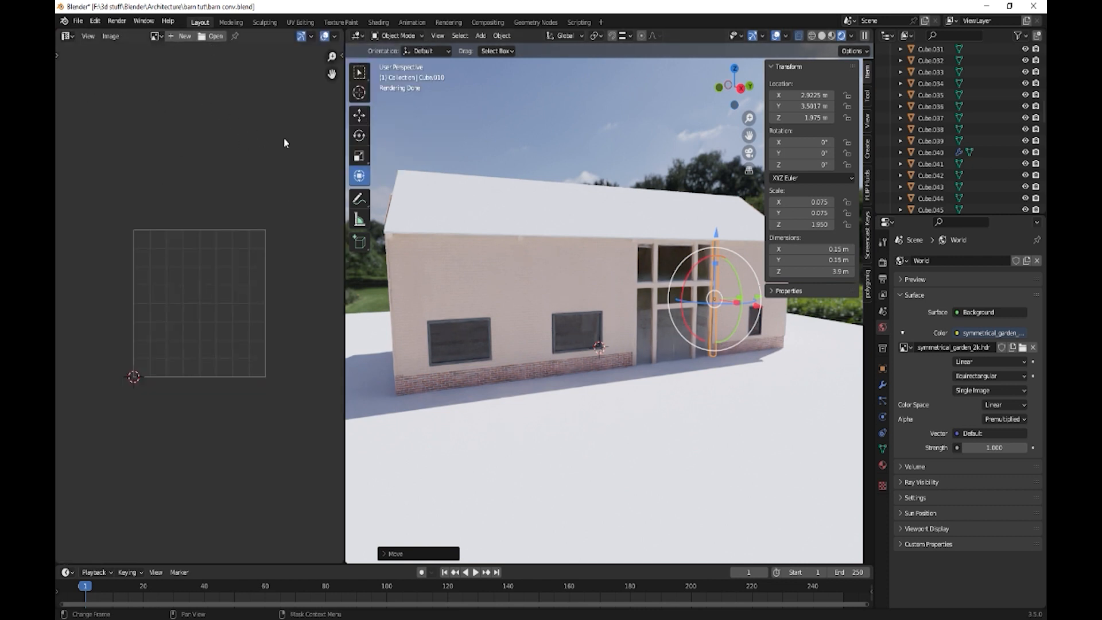
key("shift+F3")
middle_click_drag(106, 205, 158, 177)
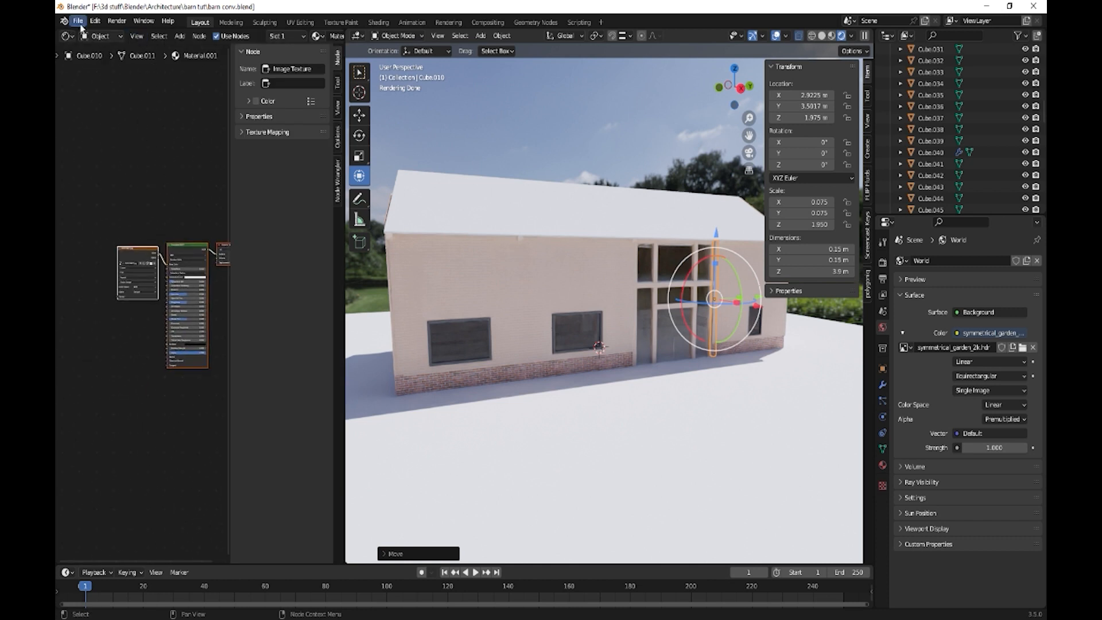
Show the World shader nodes and add Mapping and Texture Coordinate nodes in front of the Environment Texture node.
left_click(118, 36)
left_click(102, 59)
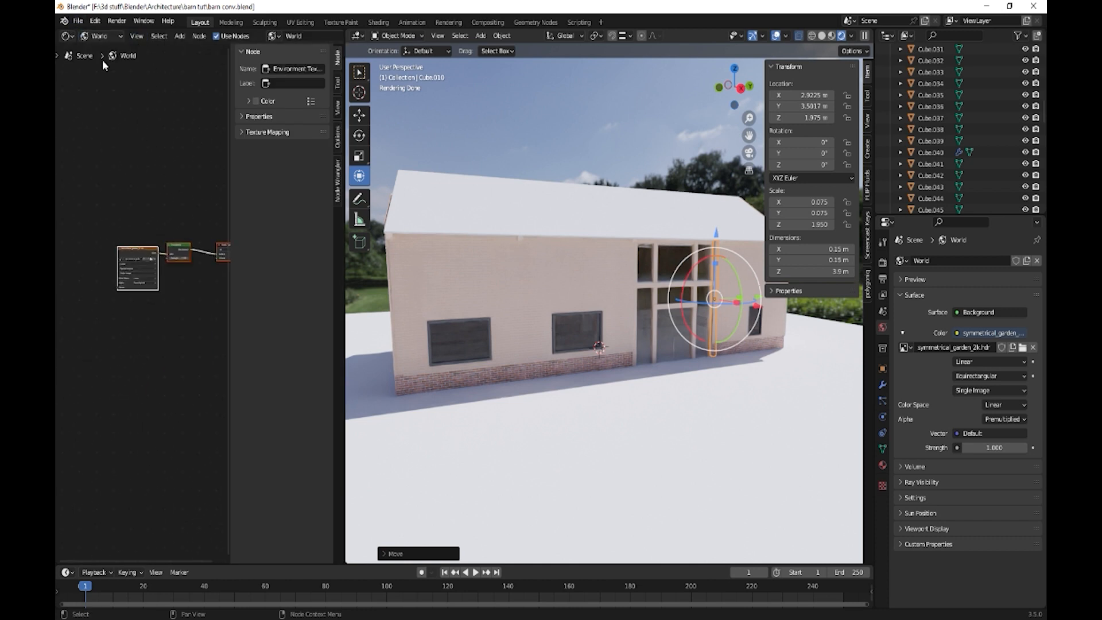
left_click(134, 253)
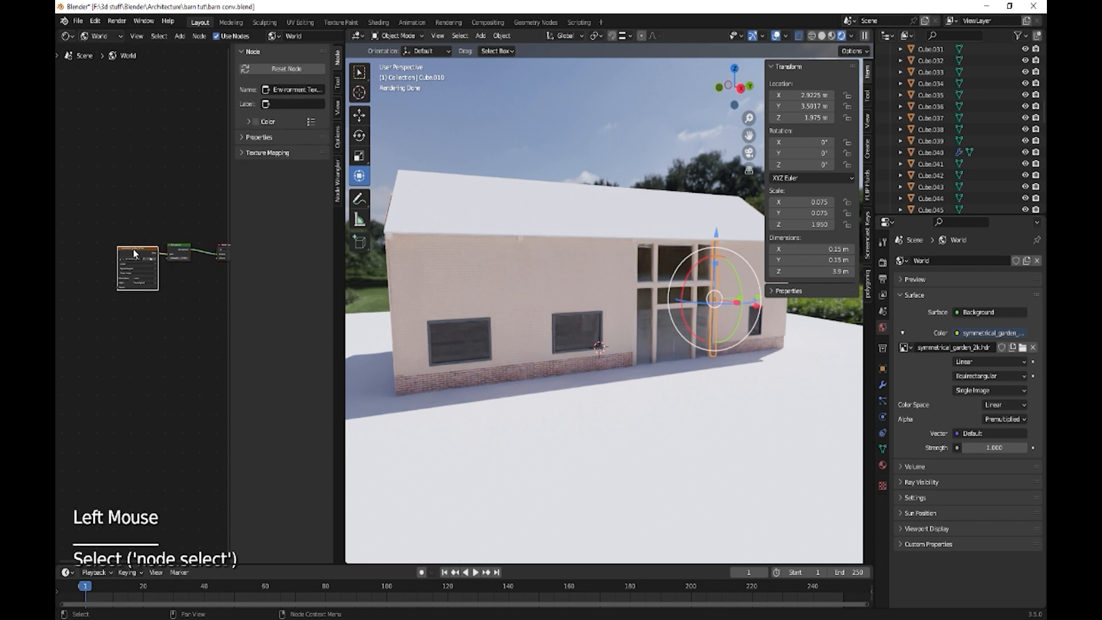
key("ctrl+t")
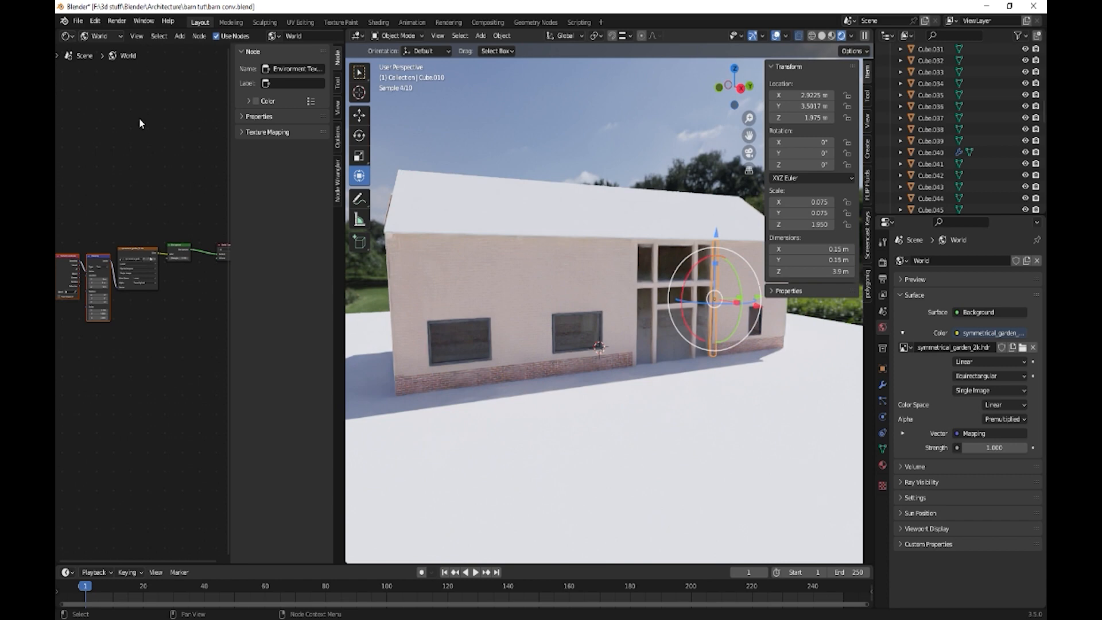
Check the Node Wrangler add-on's entry in the preferences.
left_click(95, 20)
left_click(127, 186)
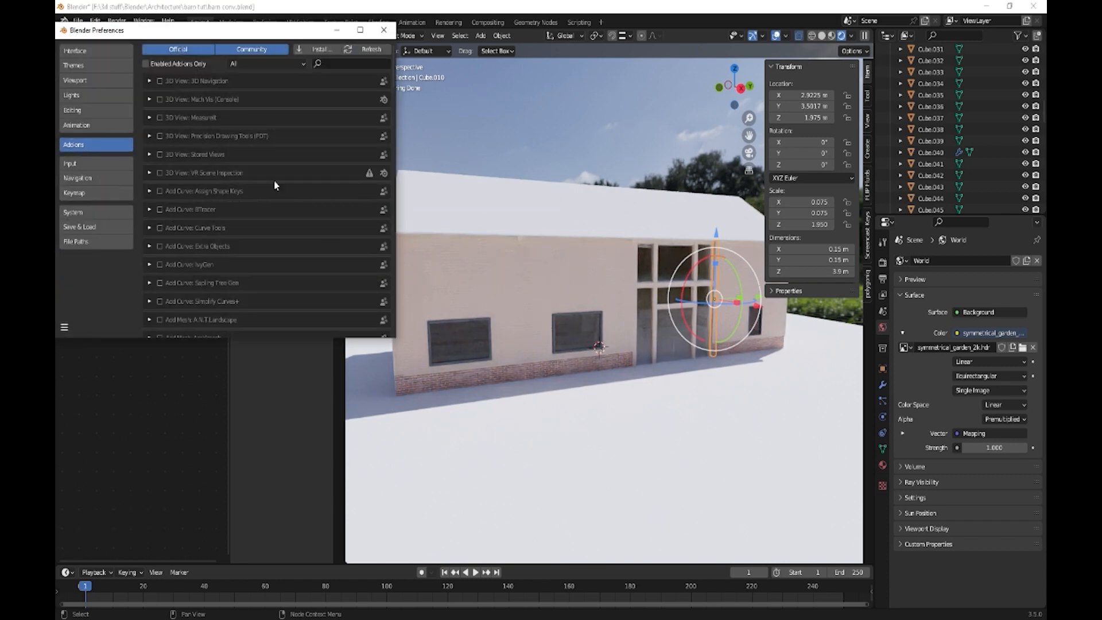
left_click(343, 64)
scroll(287, 103, "down", 20)
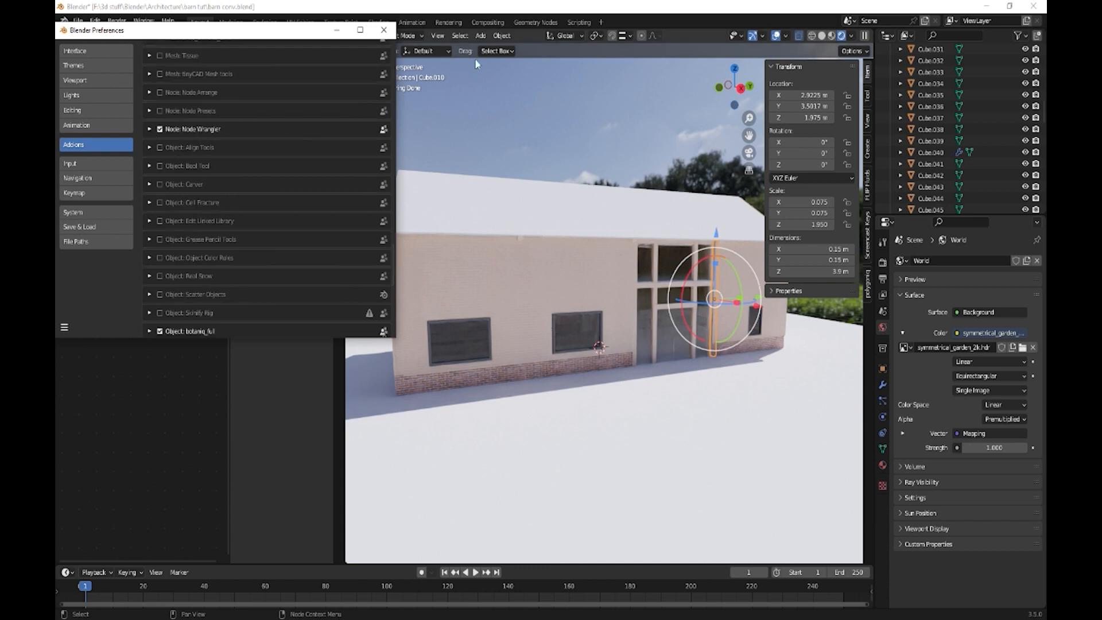
left_click(383, 30)
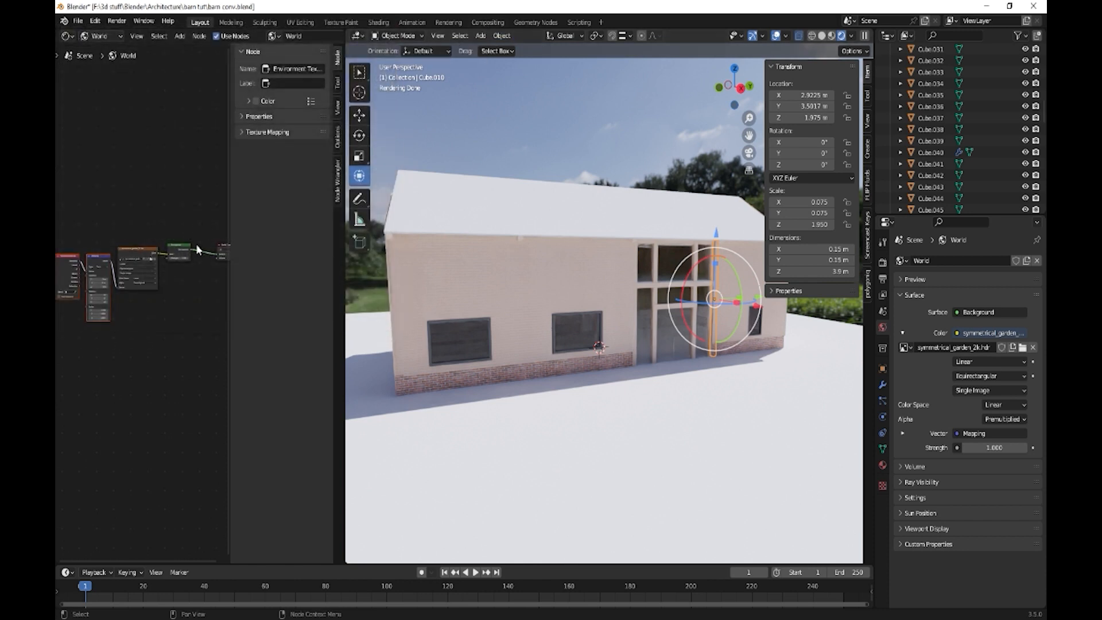
Save the barn conv.blend file.
mouse_move(163, 322)
middle_mouse_down()
mouse_move(185, 302)
mouse_move(154, 302)
middle_mouse_up()
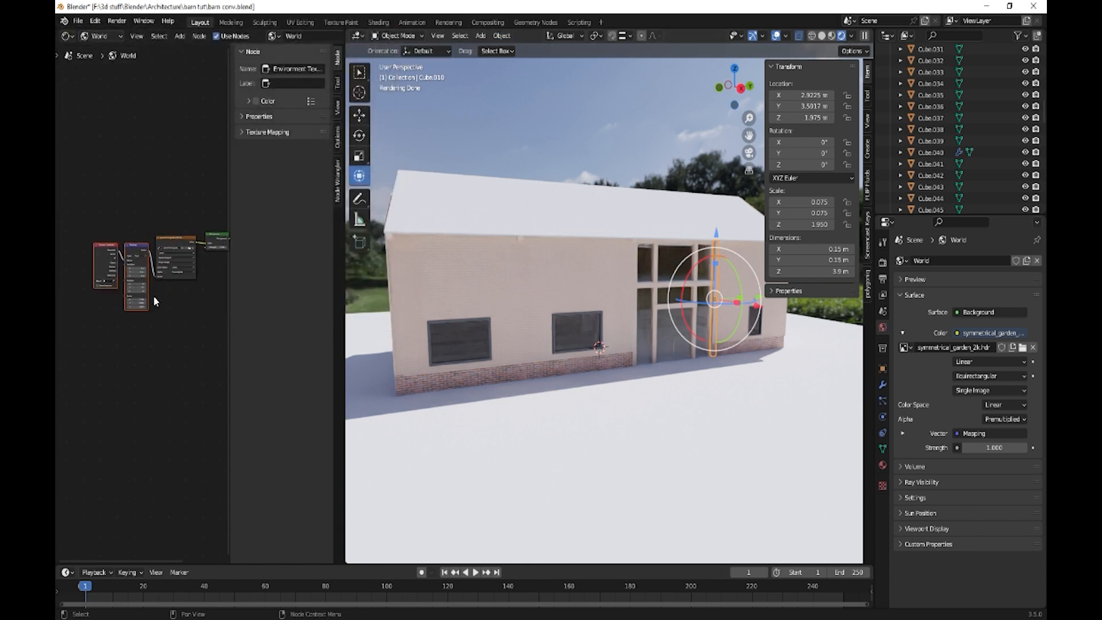
scroll(149, 296, "up", 1)
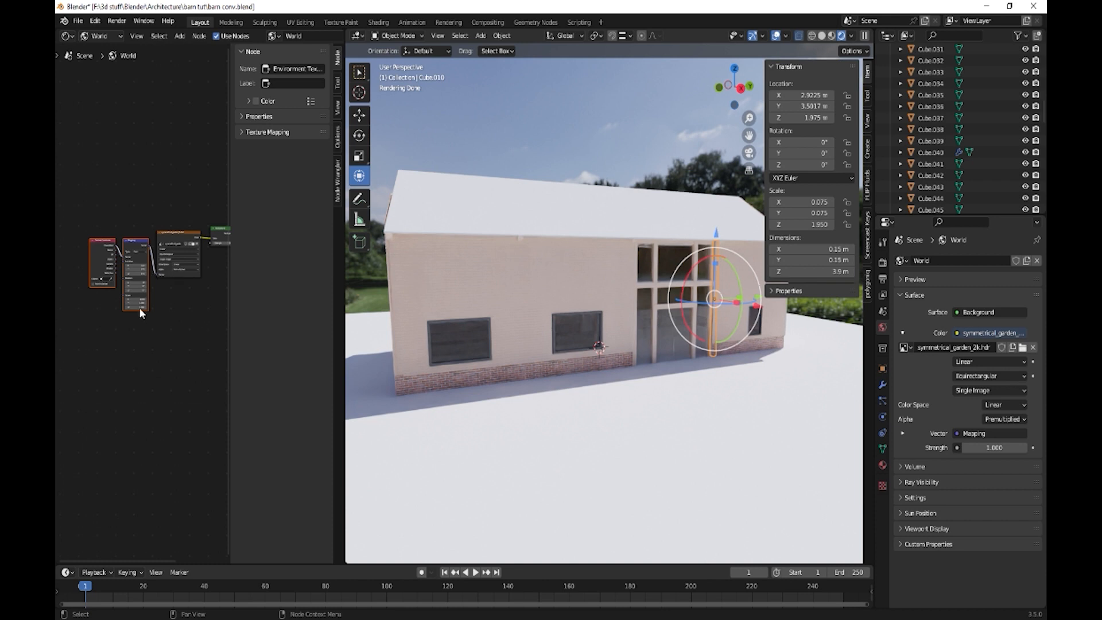
scroll(140, 309, "up", 2)
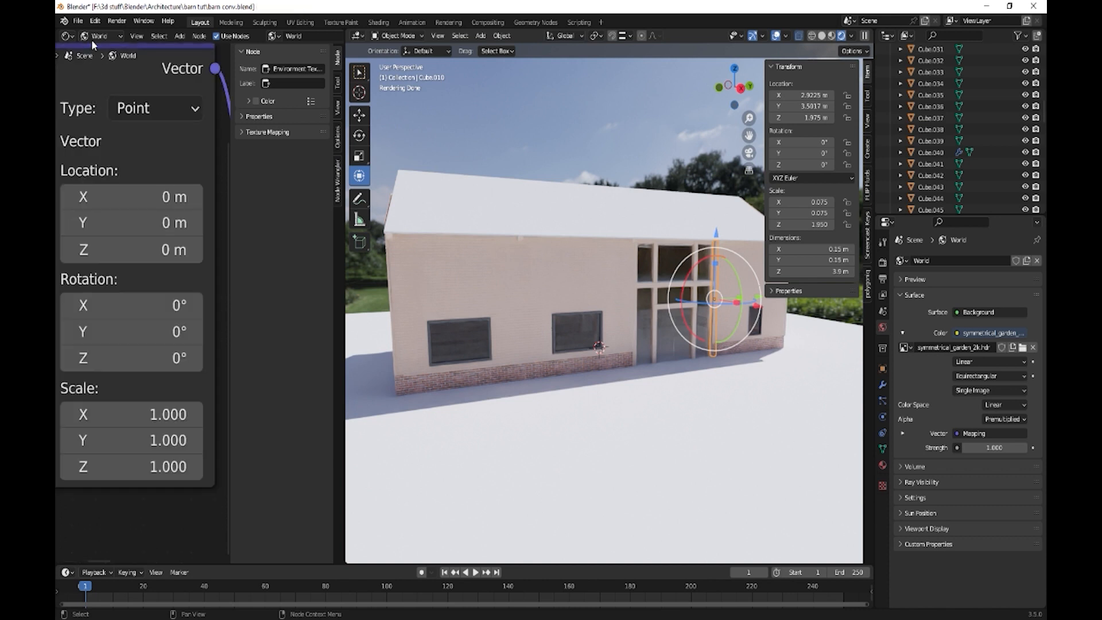
left_click(77, 20)
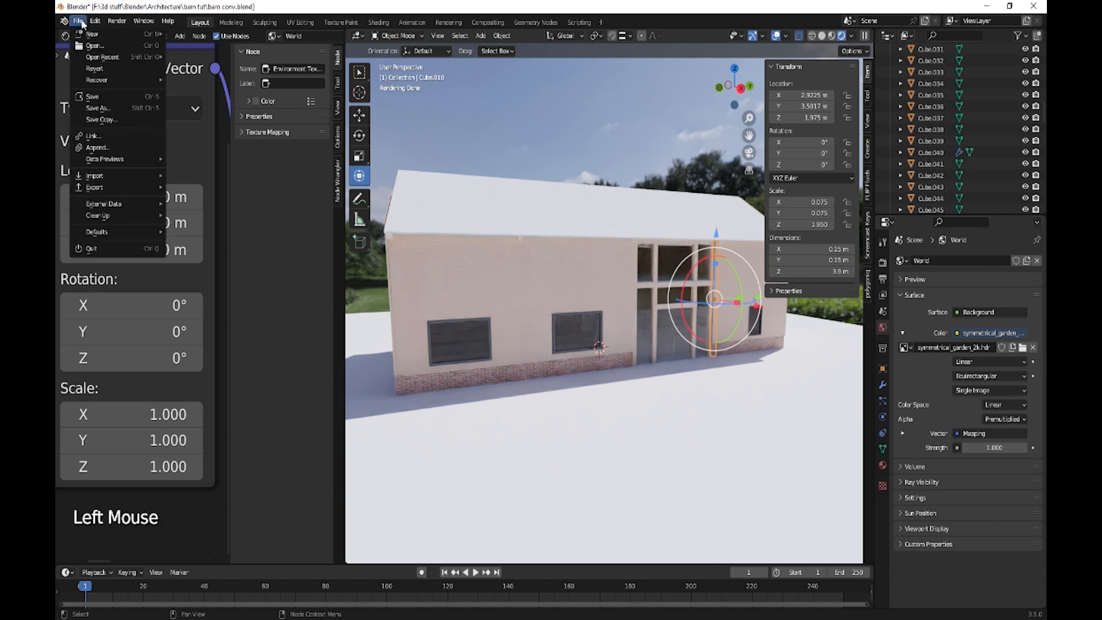
left_click(93, 97)
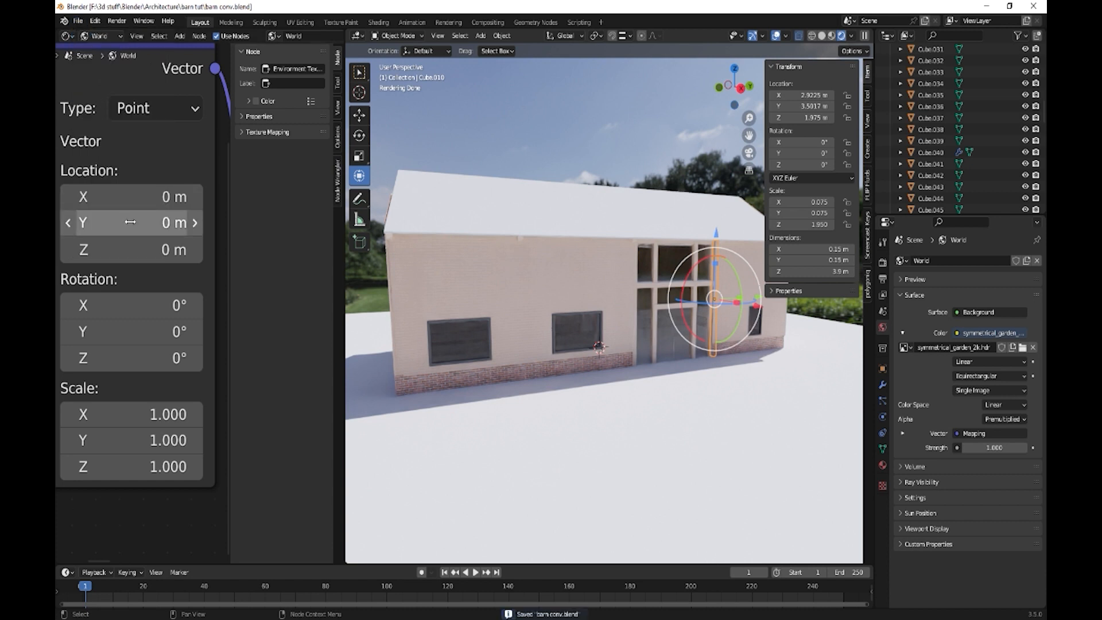
Set the Z rotation of the World's Mapping node to 258° to turn the garden HDRI around the barn.
scroll(144, 226, "down", 1)
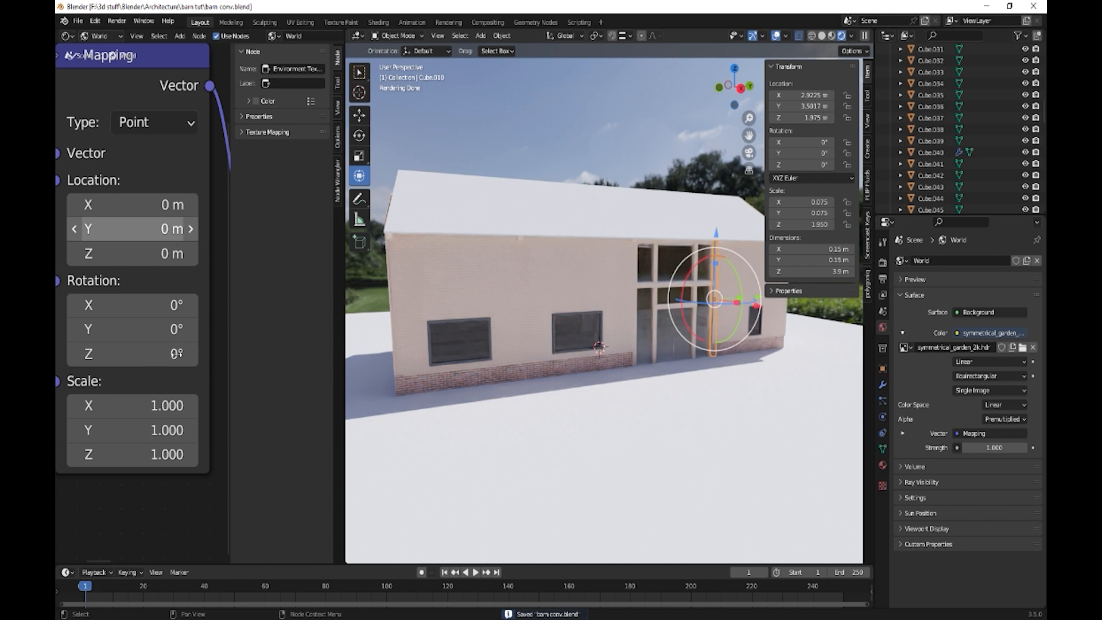
scroll(177, 354, "down", 2)
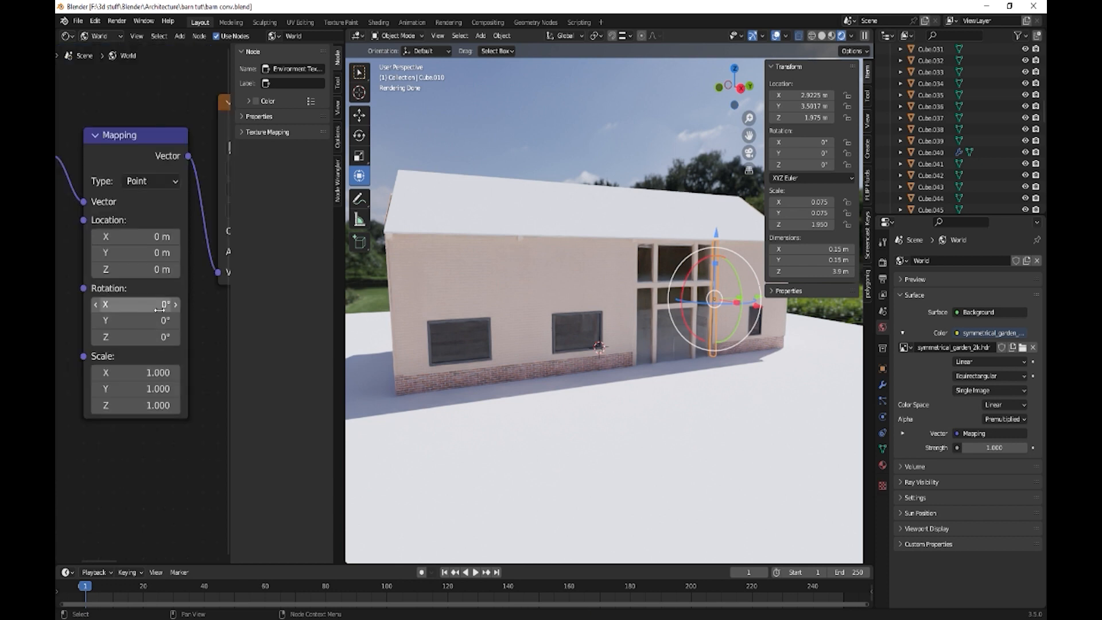
left_click_drag(148, 306, 932, 338)
key("ctrl+z")
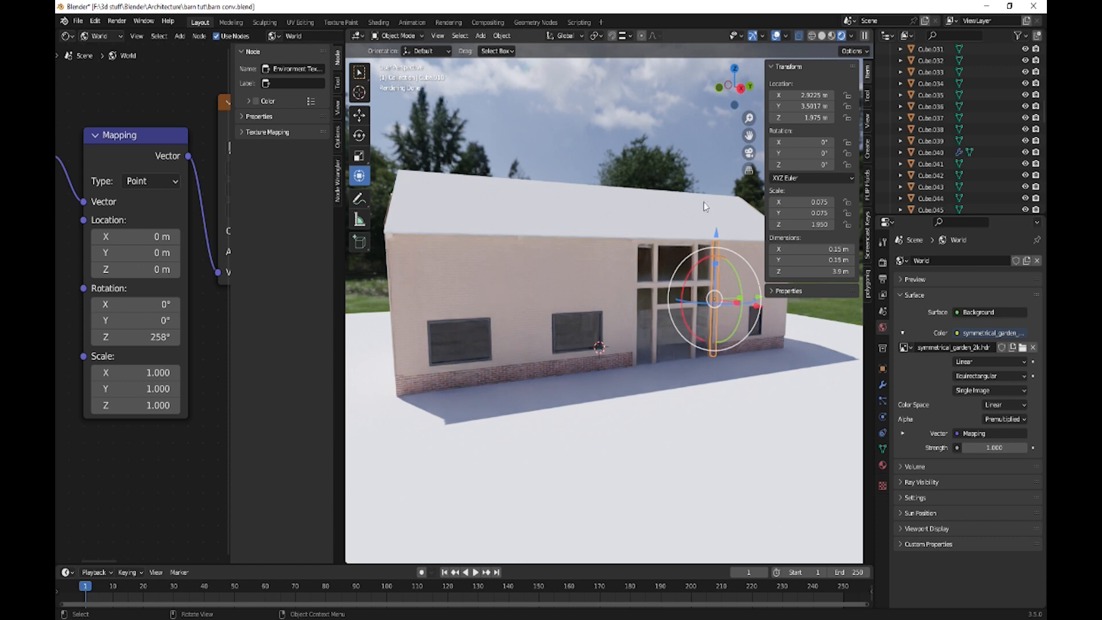
Add a point light inside the barn and raise it to a Z height of about 1.92 m.
key("shift+a")
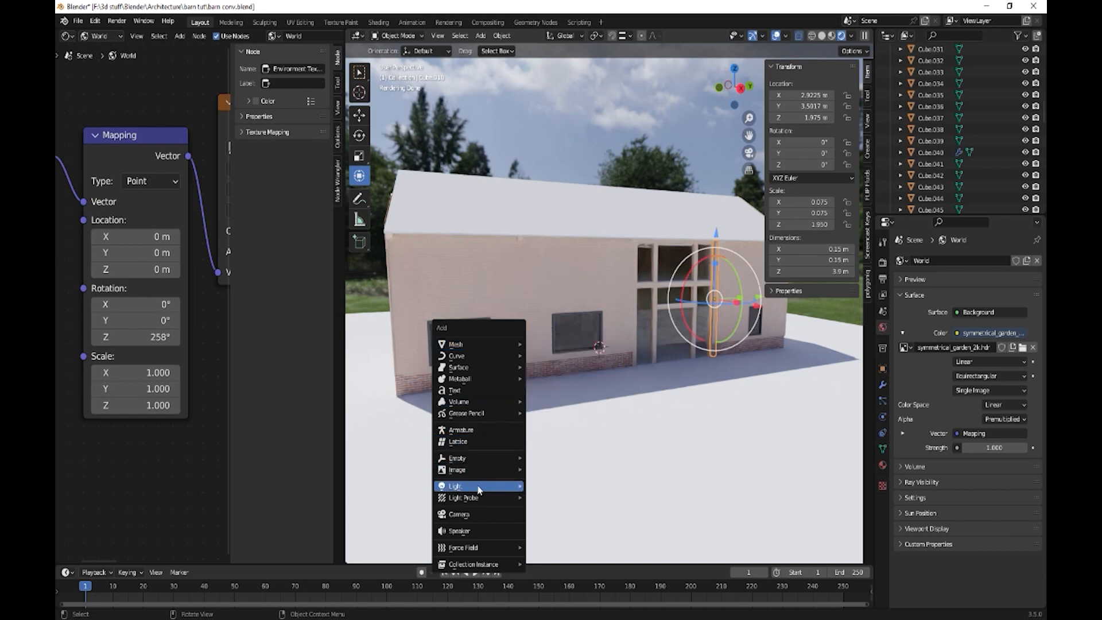
mouse_move(478, 486)
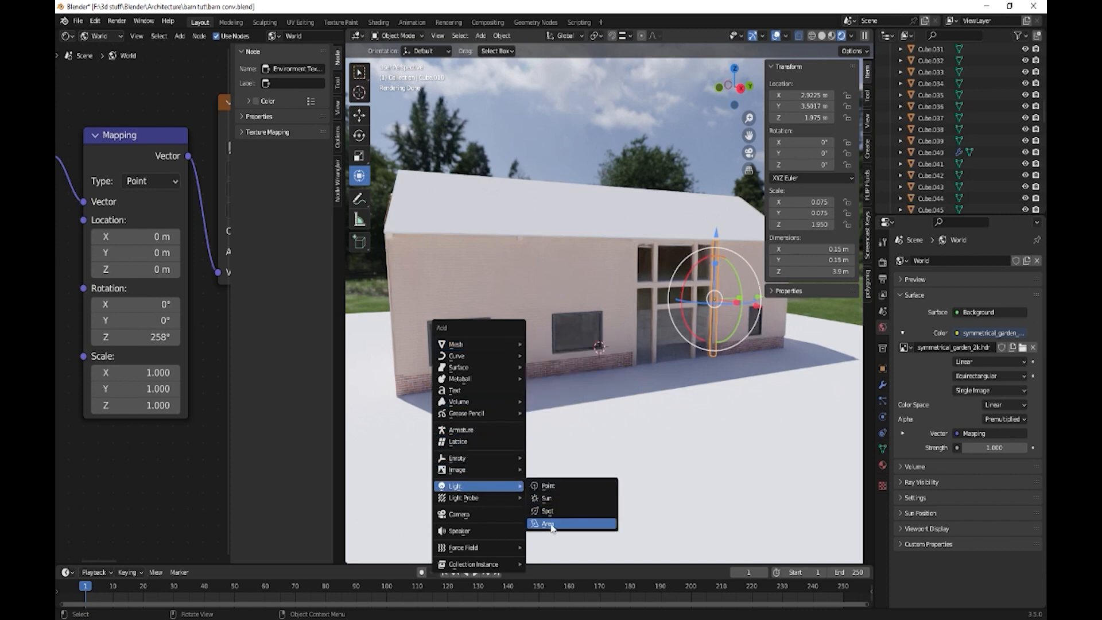
left_click(546, 485)
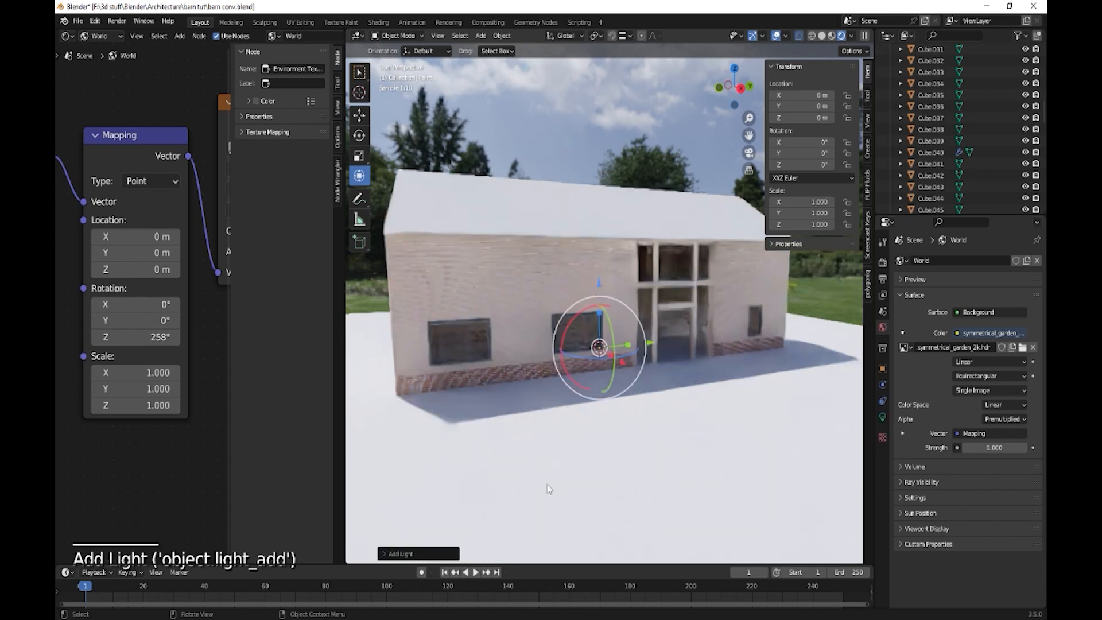
left_click_drag(598, 287, 601, 234)
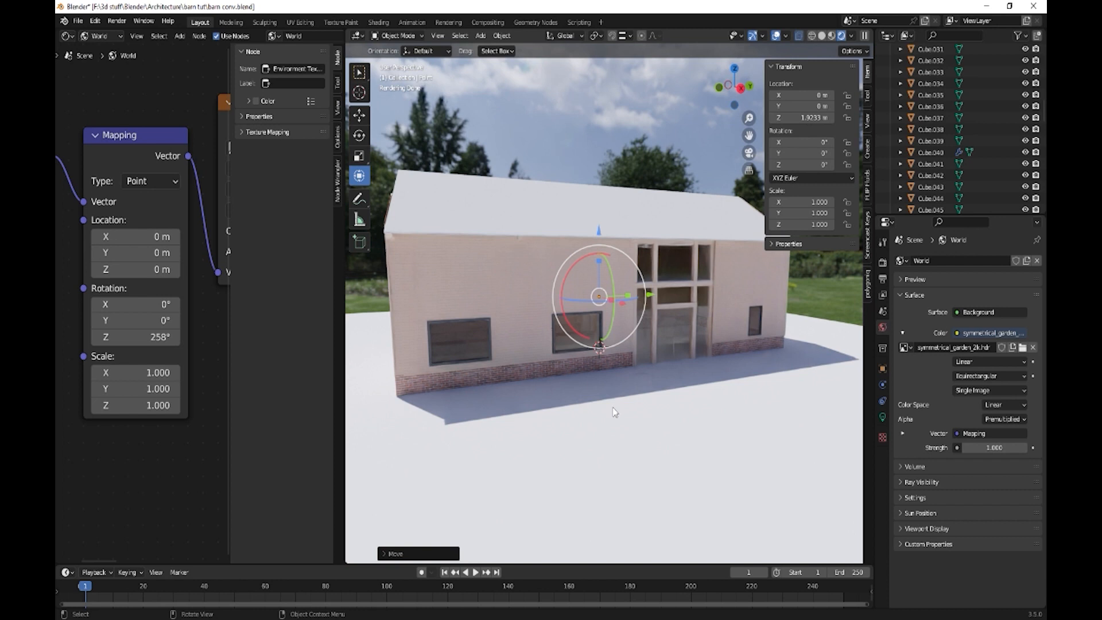
Try a World background strength of 2 and return it to 1.
left_click(991, 448)
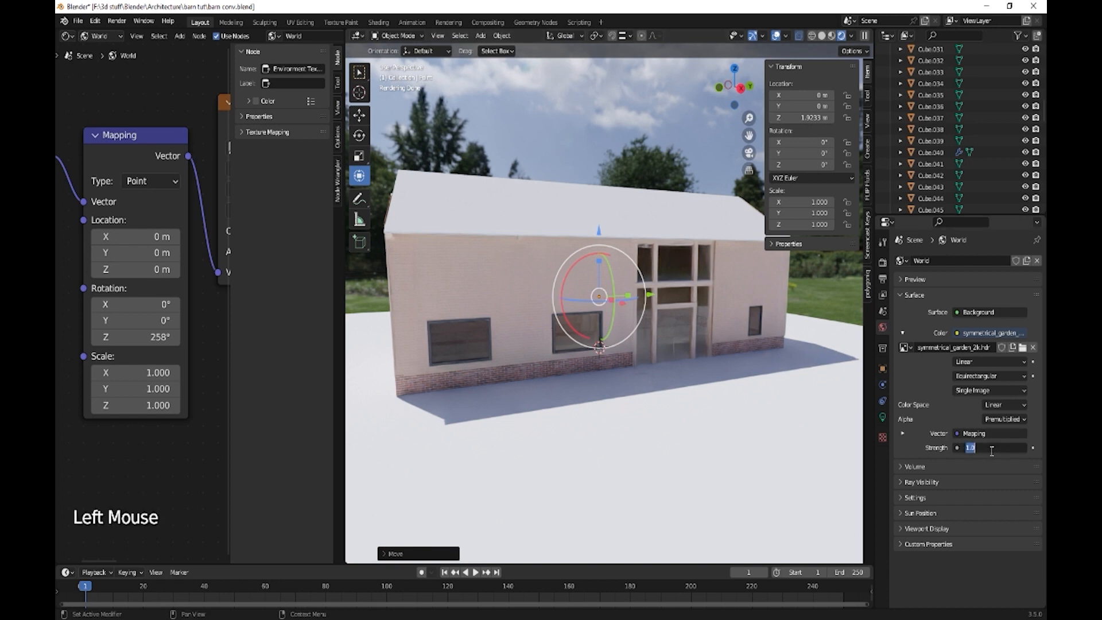
type("2")
key("Return")
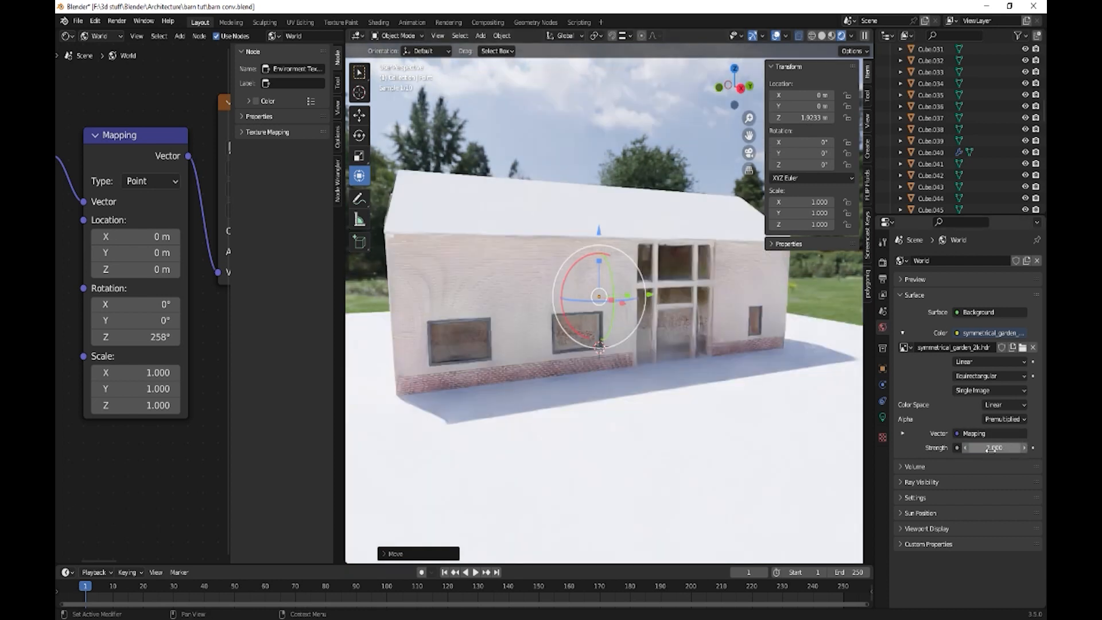
left_click(991, 448)
type("1")
key("Return")
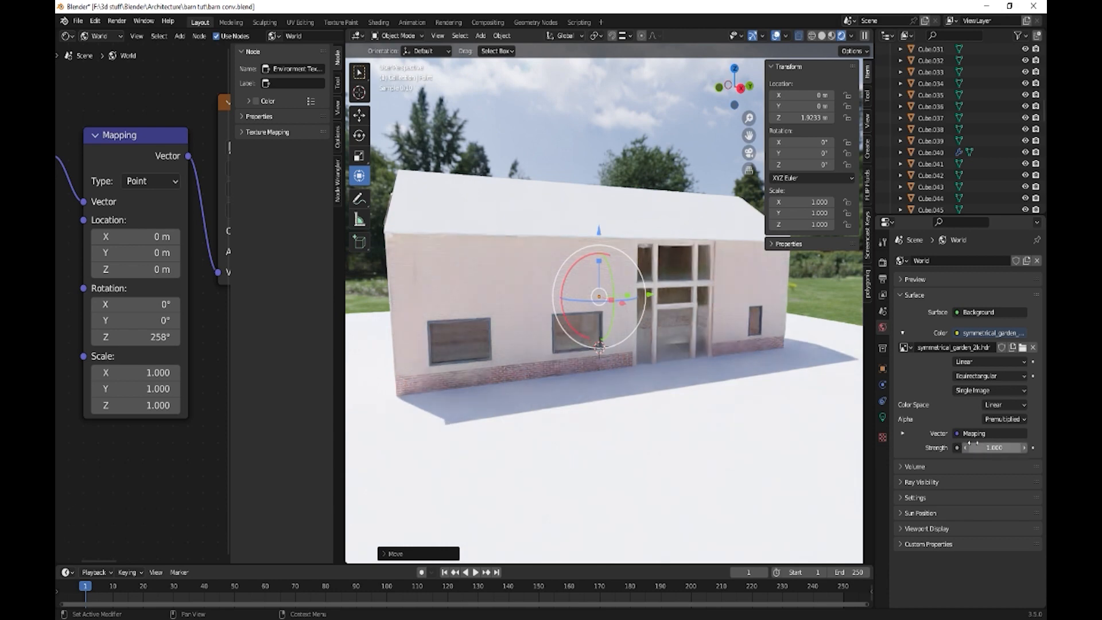
Set the point light's power to 100 W.
left_click(883, 418)
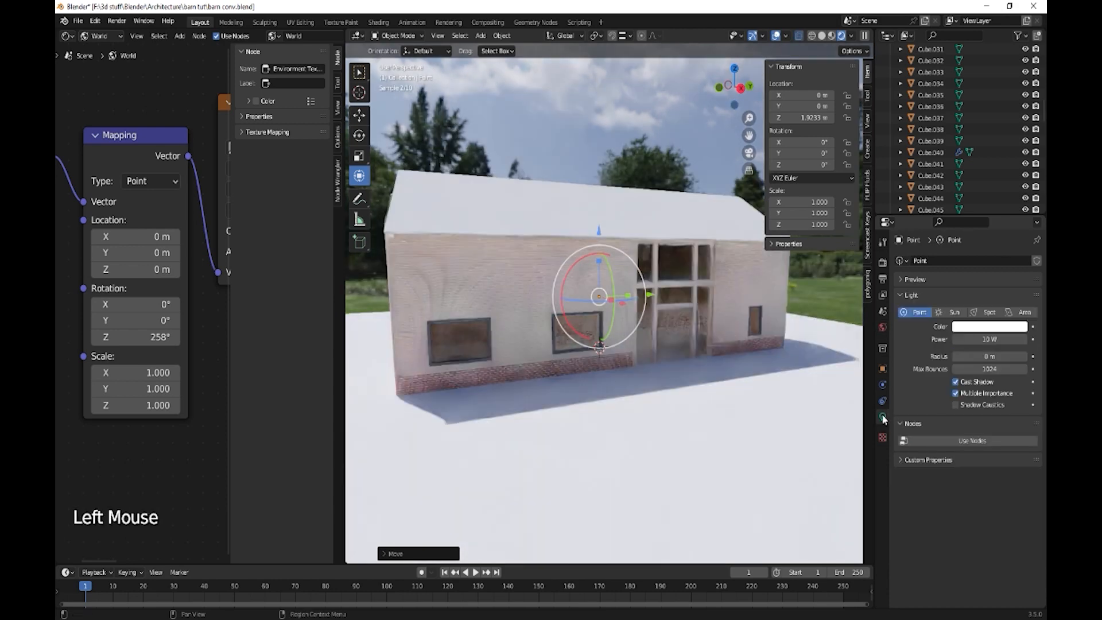
left_click(988, 340)
type("100")
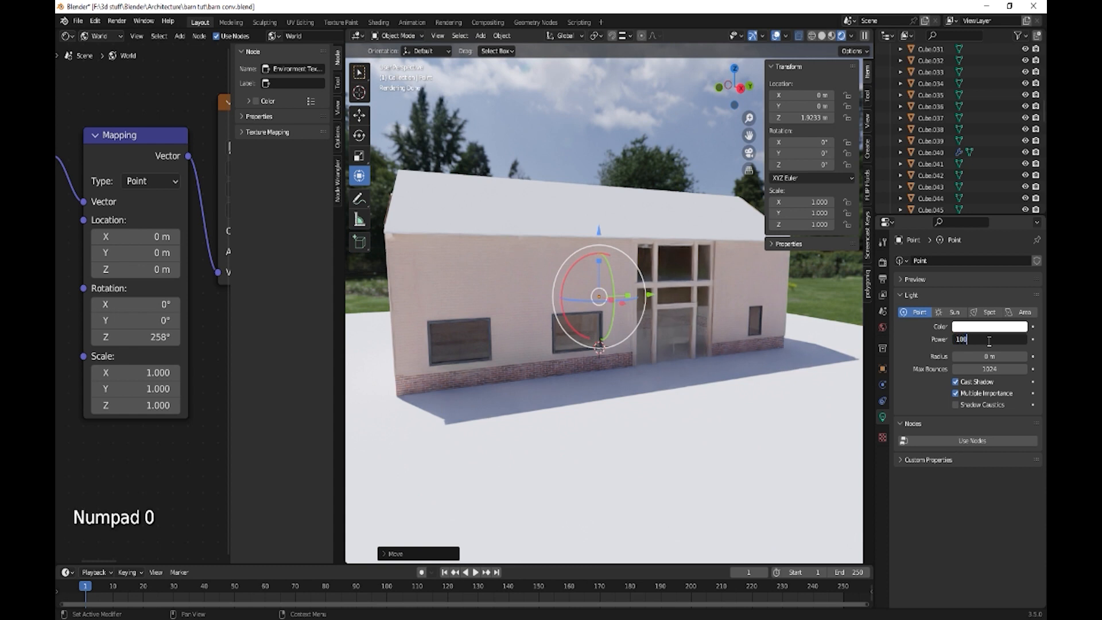
key("Return")
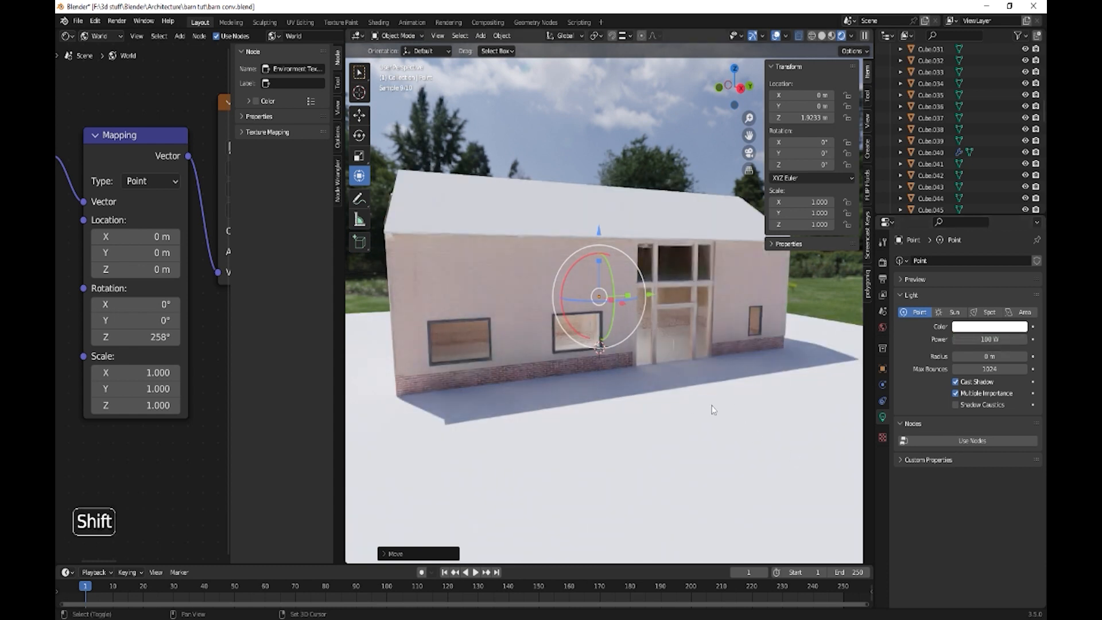
Duplicate the point light and place the copy directly above it at a Z height of about 3.65 m.
key("shift+d")
key("z")
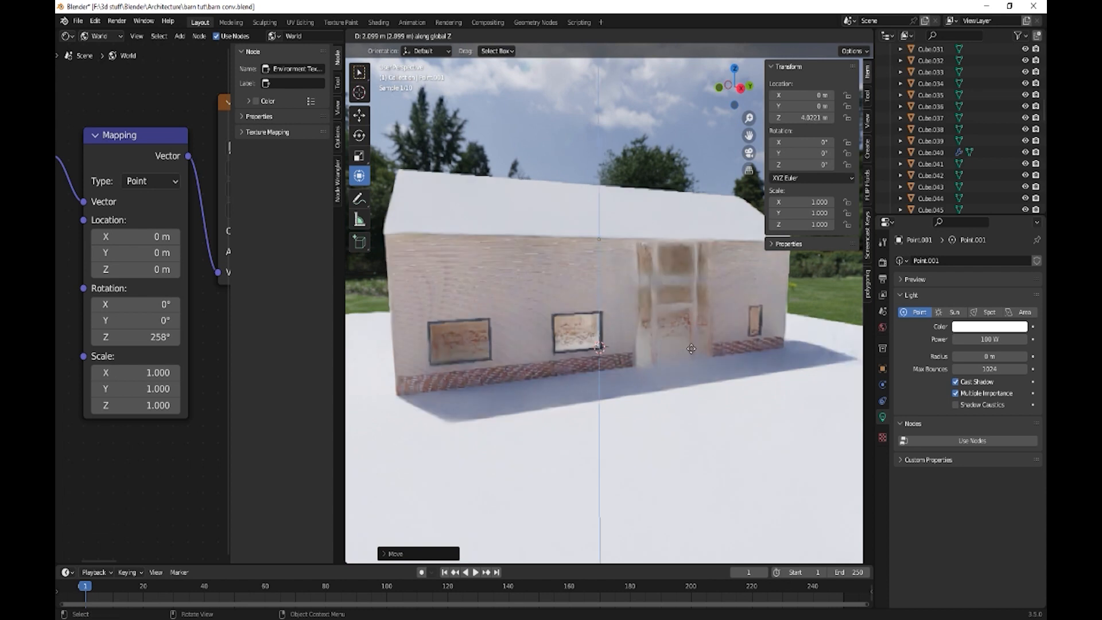
left_click(691, 362)
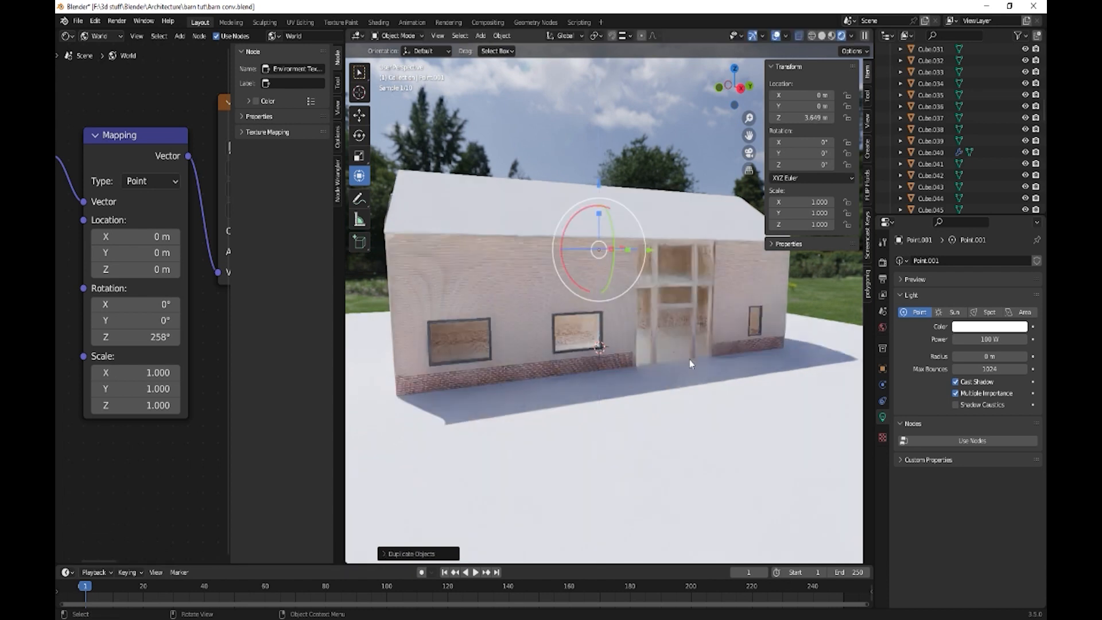